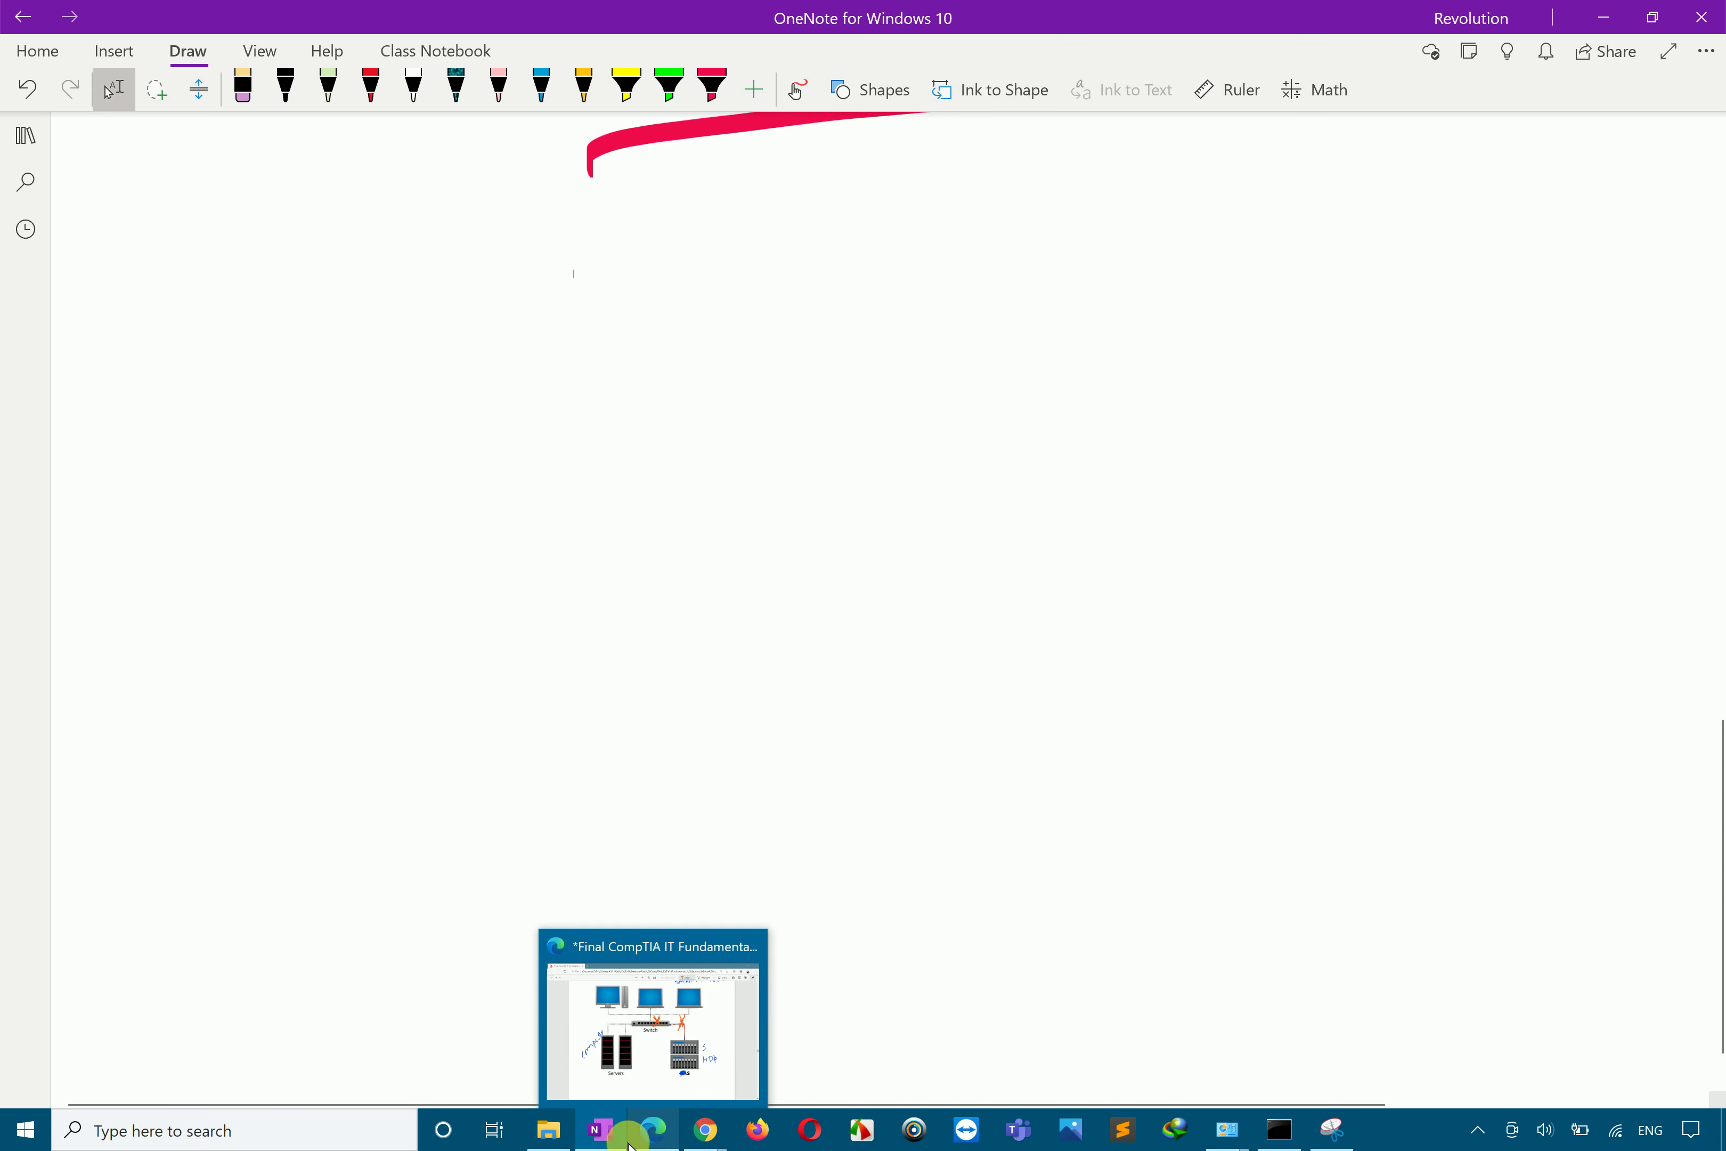
Step: Switch to the PDF in Edge and draw an orange curve across the upper NAS unit in the network diagram
click(657, 1132)
mouse_move(999, 687)
mouse_down()
mouse_move(1137, 726)
mouse_move(995, 691)
mouse_move(1247, 657)
mouse_up()
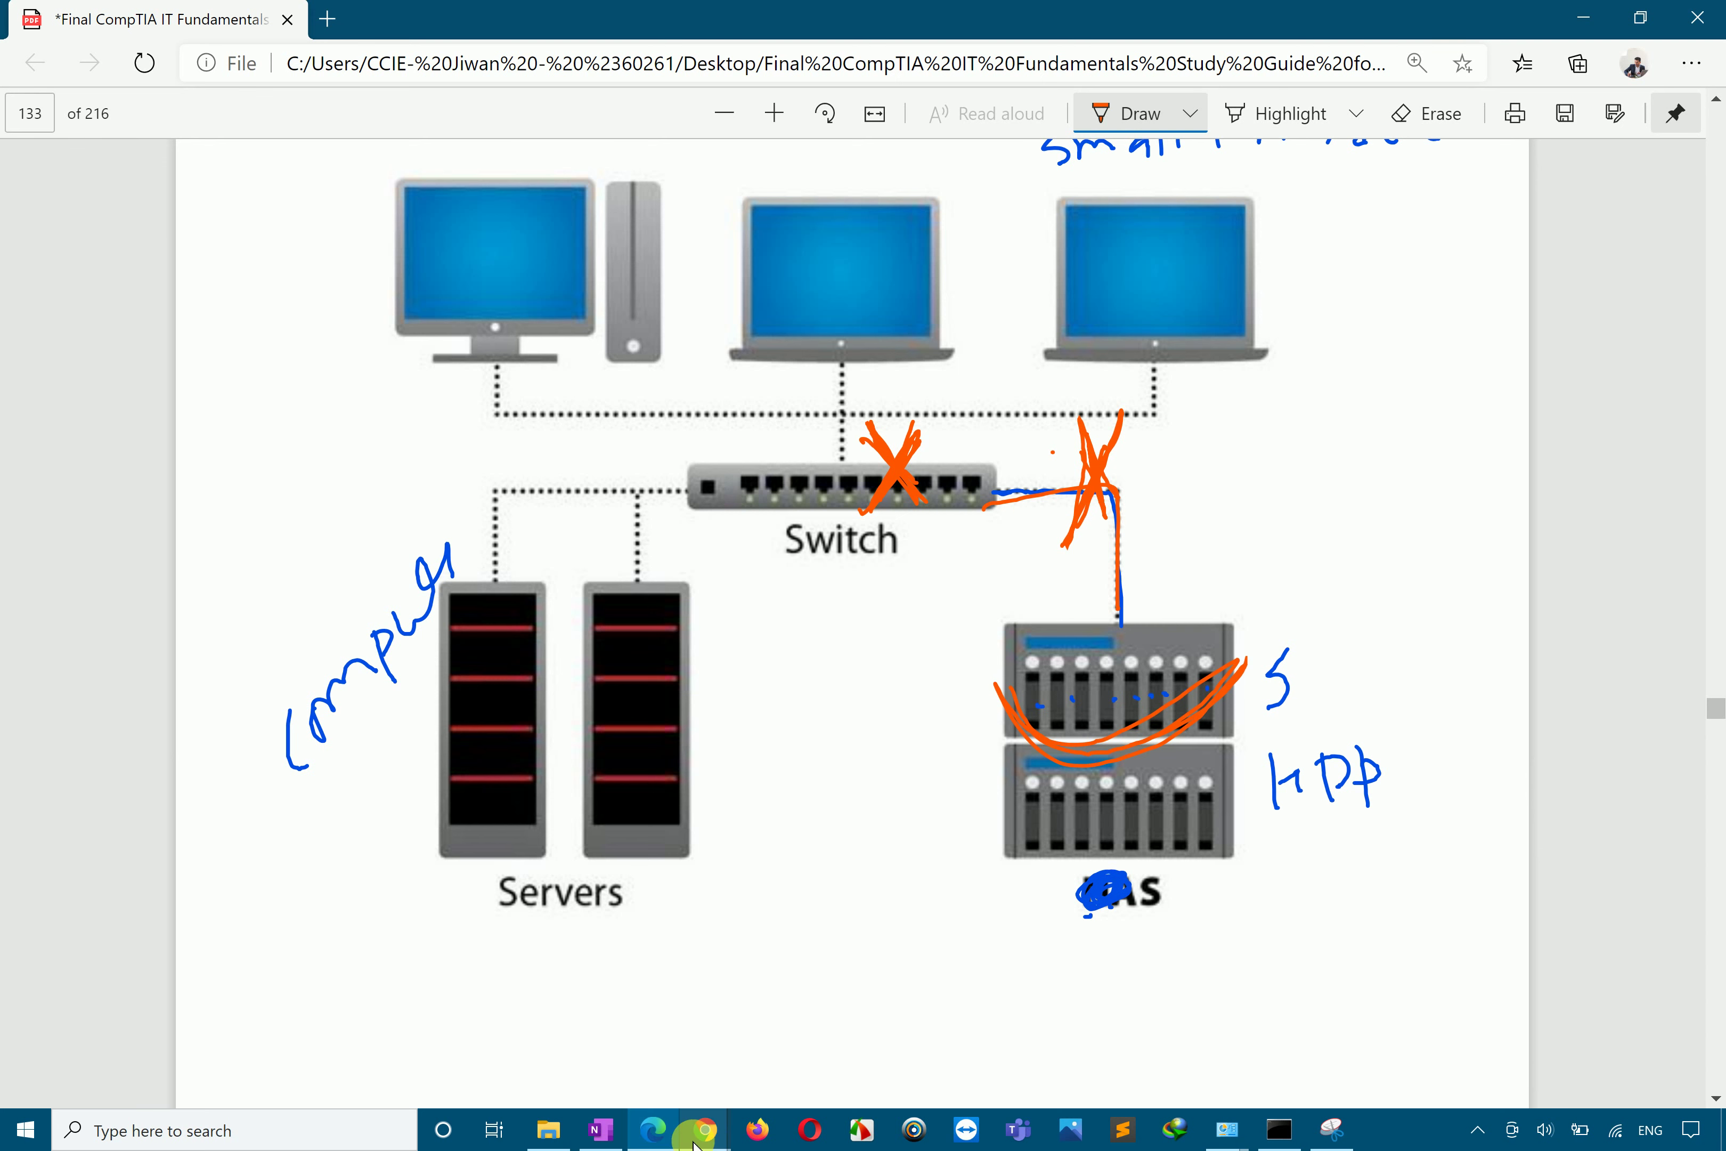
Step: Switch to OneNote and draw three red boxes in a row on the blank part of the page
click(599, 1130)
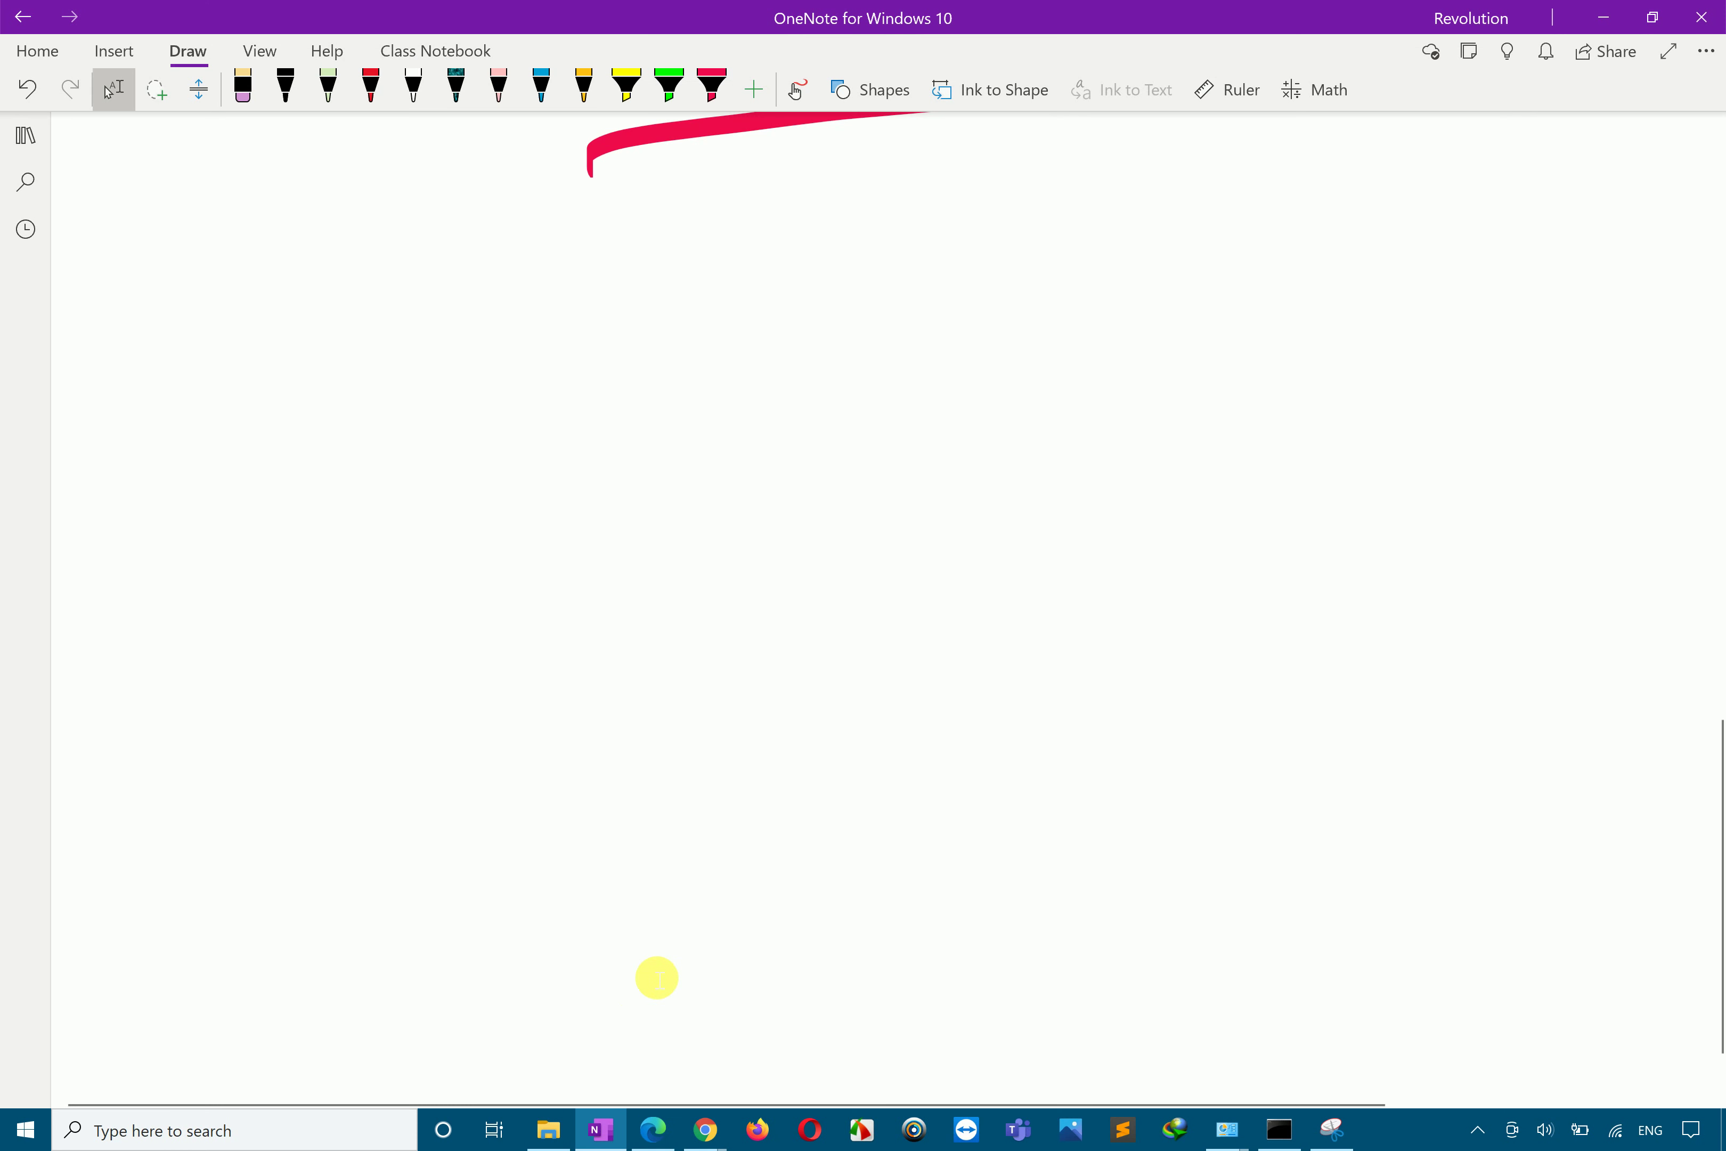
mouse_move(418, 709)
mouse_down()
mouse_move(423, 879)
mouse_move(639, 805)
mouse_move(439, 870)
mouse_up()
drag(916, 640, 934, 854)
mouse_move(933, 657)
mouse_down()
mouse_move(951, 639)
mouse_move(1125, 800)
mouse_up()
drag(1125, 800, 952, 846)
mouse_move(1358, 608)
mouse_down()
mouse_move(1390, 798)
mouse_move(1582, 780)
mouse_up()
drag(1583, 779, 1403, 764)
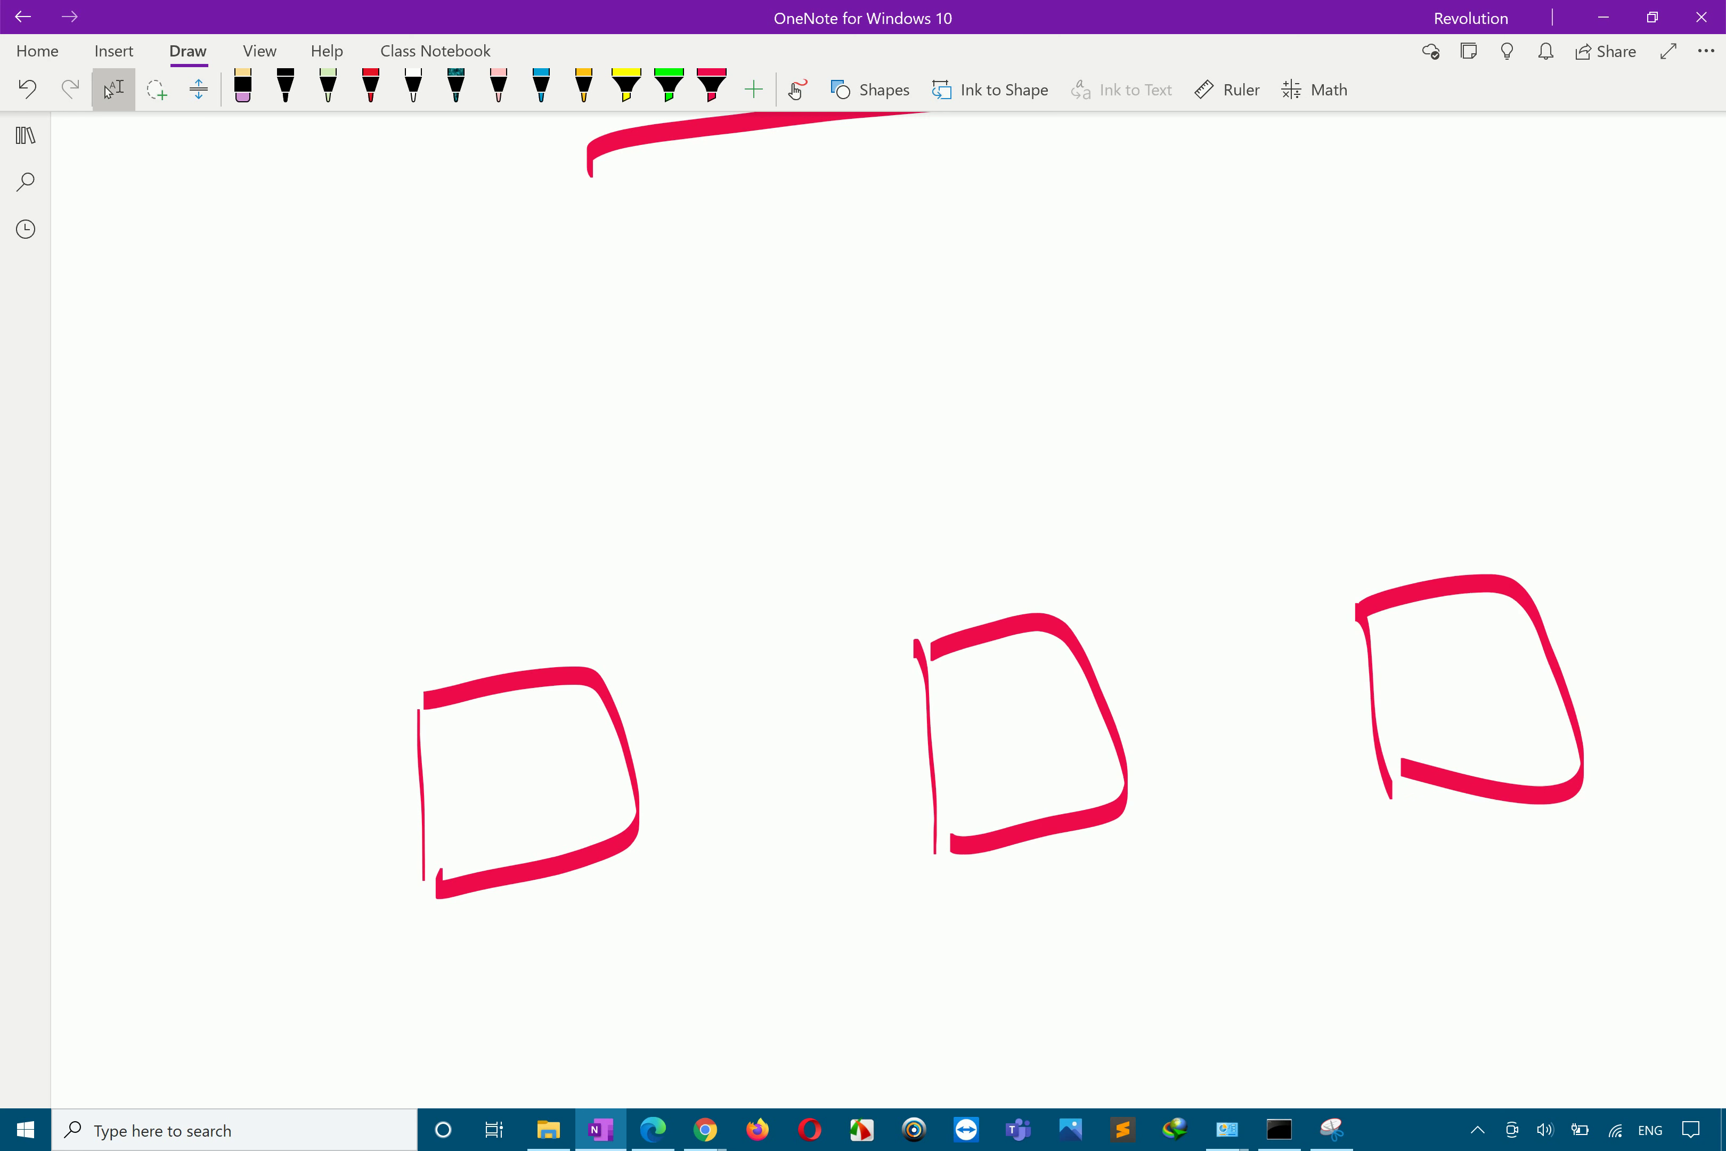
Step: Draw three green boxes in a row above the red boxes
click(669, 86)
mouse_move(380, 382)
mouse_down()
mouse_move(550, 334)
mouse_move(385, 387)
mouse_up()
mouse_move(769, 298)
mouse_down()
mouse_move(814, 486)
mouse_move(1024, 412)
mouse_move(835, 475)
mouse_up()
drag(1237, 252, 1307, 418)
drag(1266, 256, 1351, 420)
Step: Connect each green box to every red box with thin blue lines
click(541, 85)
mouse_move(473, 515)
mouse_down()
mouse_move(495, 653)
mouse_move(850, 470)
mouse_up()
mouse_move(996, 624)
mouse_down()
mouse_move(562, 458)
mouse_move(1273, 462)
mouse_move(1358, 413)
mouse_up()
drag(1447, 596, 957, 456)
drag(1371, 589, 1478, 418)
drag(550, 661, 1343, 436)
drag(1367, 598, 506, 504)
drag(972, 615, 913, 444)
Step: Mark the left red box's links to the left and middle green boxes with red spots, and trace its middle and right links in green
click(712, 84)
mouse_move(487, 541)
mouse_down()
mouse_move(456, 613)
mouse_move(494, 560)
mouse_up()
click(669, 83)
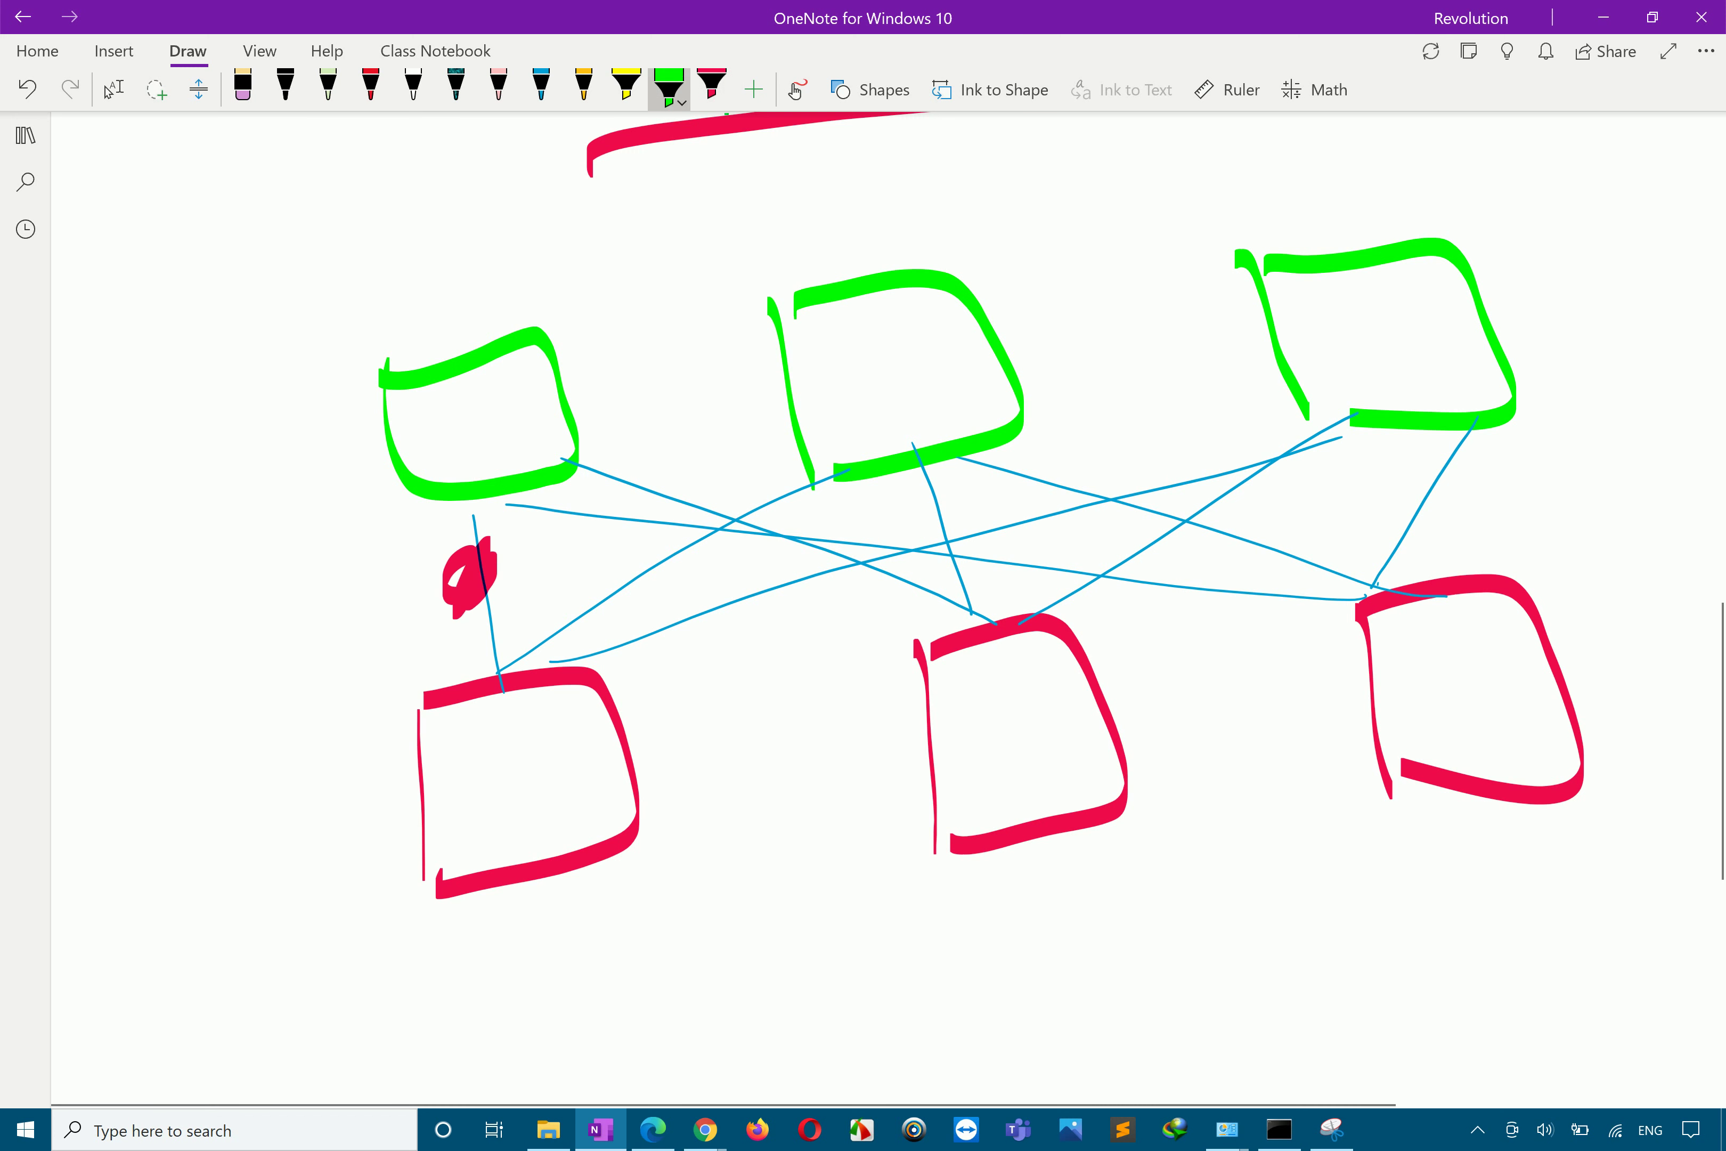
drag(520, 659, 845, 458)
mouse_move(648, 548)
mouse_down()
mouse_move(628, 568)
mouse_move(652, 563)
mouse_up()
click(712, 84)
click(669, 84)
mouse_move(630, 652)
mouse_down()
mouse_move(1050, 512)
mouse_move(1345, 444)
mouse_up()
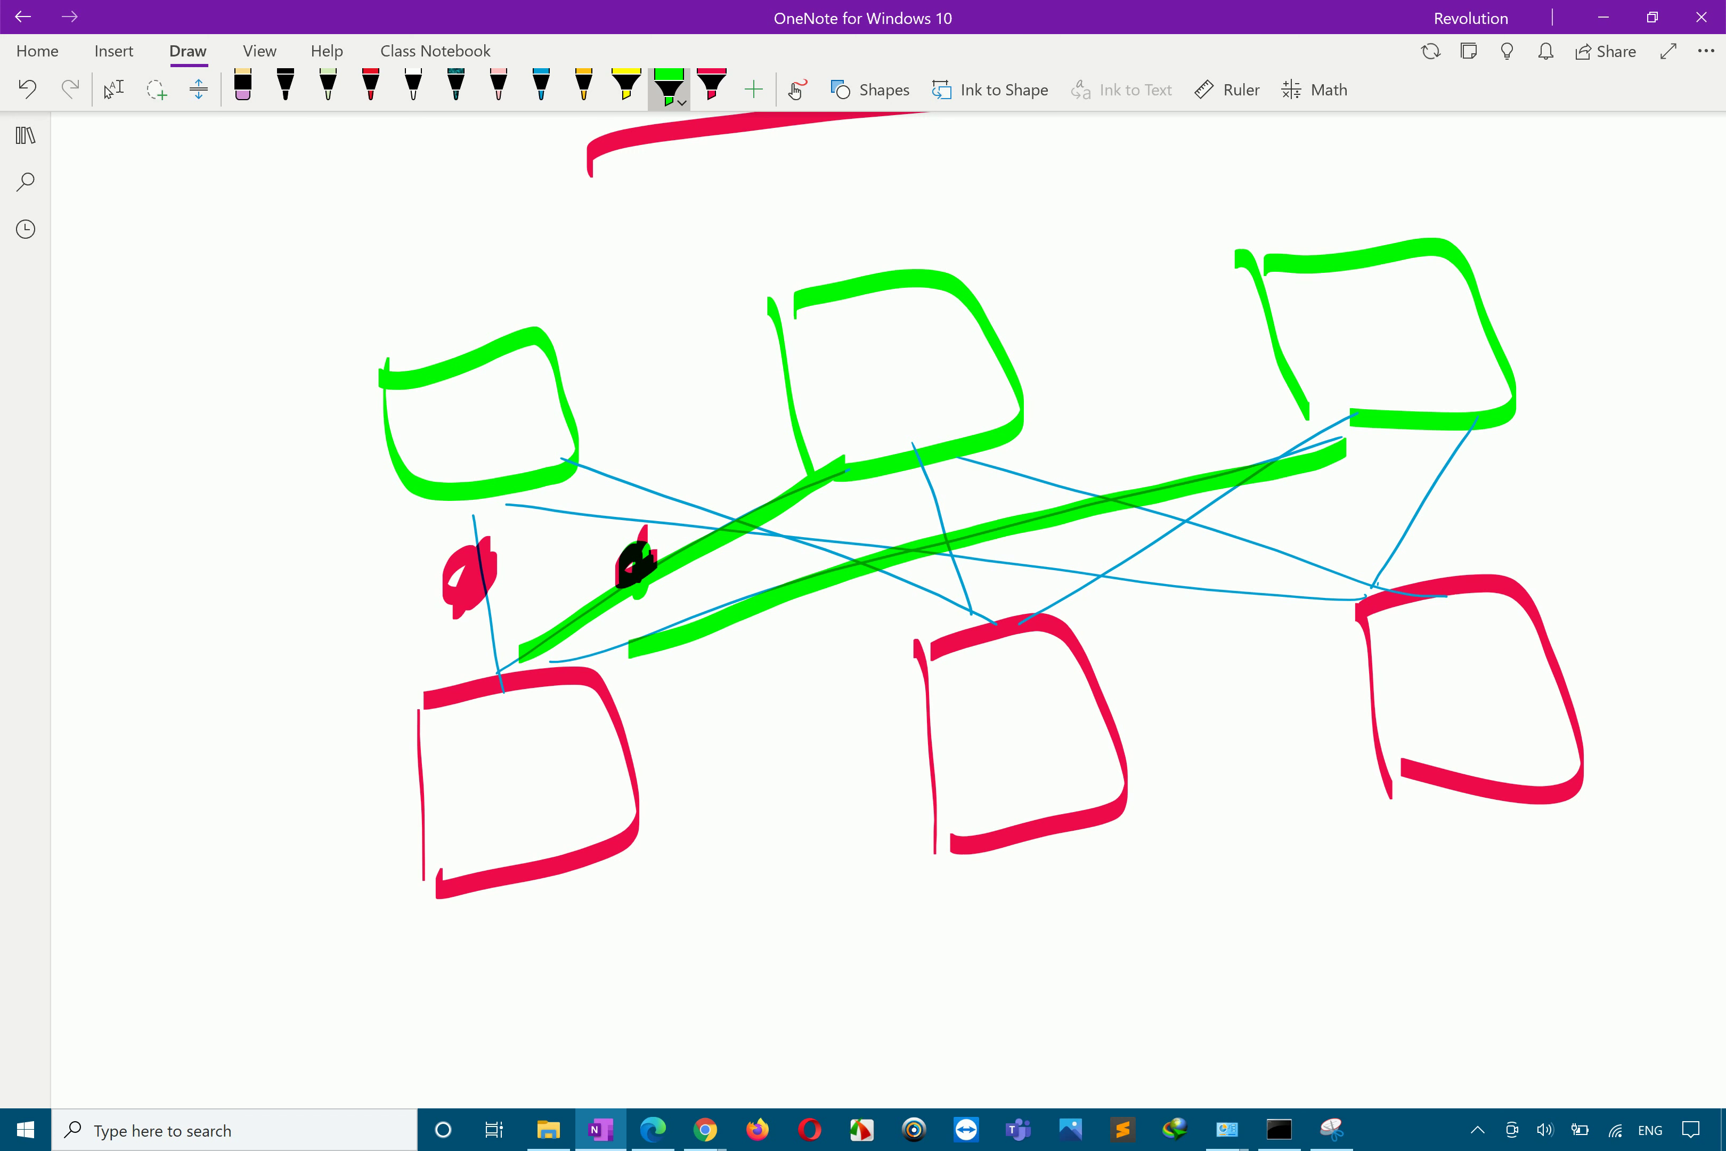
Step: Write "SAN" in green above the left green box
mouse_move(225, 234)
mouse_down()
mouse_move(220, 319)
mouse_move(224, 220)
mouse_move(247, 316)
mouse_move(221, 380)
mouse_up()
mouse_move(298, 206)
mouse_down()
mouse_move(294, 288)
mouse_move(349, 289)
mouse_move(321, 290)
mouse_up()
mouse_move(381, 174)
mouse_down()
mouse_move(388, 271)
mouse_move(437, 160)
mouse_up()
Step: Draw a green line beneath the red boxes and a thick curved green arrow from the left red box to the left green box
mouse_move(514, 934)
mouse_down()
mouse_move(1185, 876)
mouse_move(1474, 811)
mouse_up()
mouse_move(420, 790)
mouse_down()
mouse_move(216, 578)
mouse_move(363, 491)
mouse_up()
mouse_move(266, 473)
mouse_down()
mouse_move(324, 475)
mouse_move(402, 542)
mouse_up()
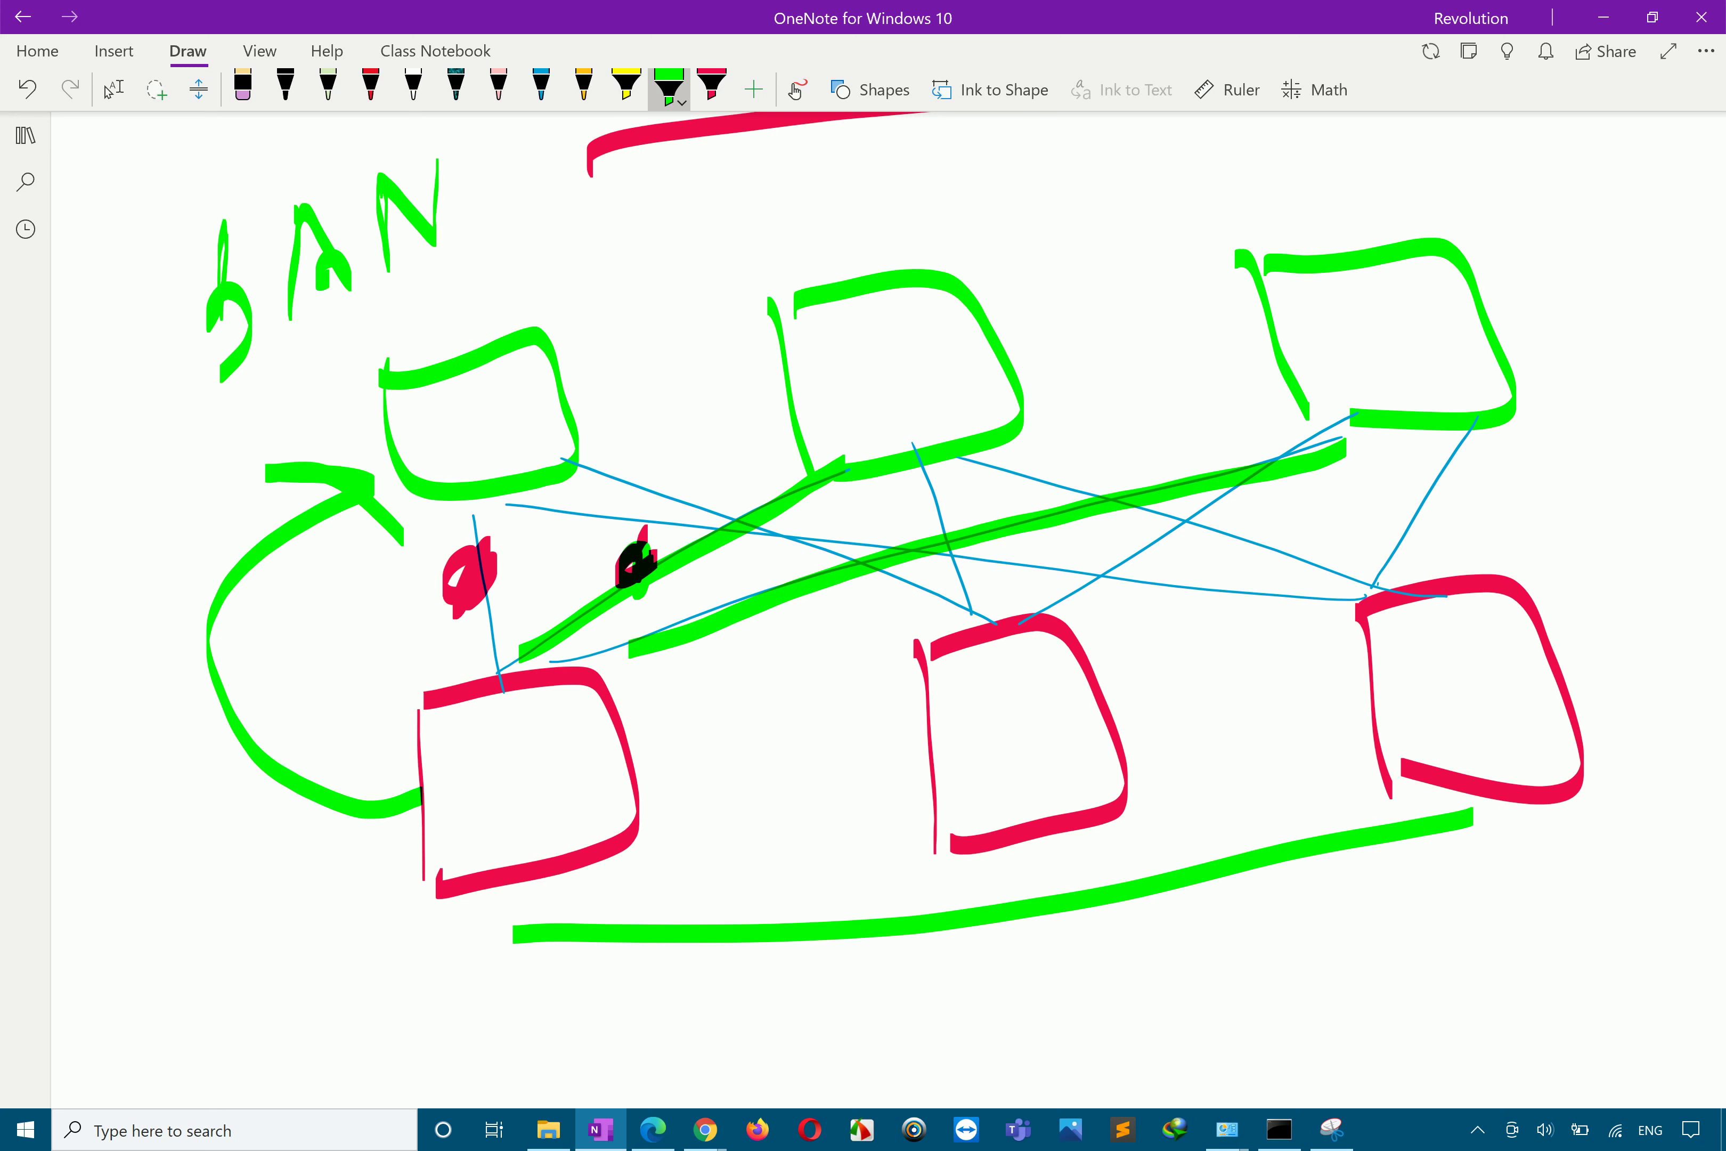
mouse_move(401, 792)
mouse_down()
mouse_move(217, 605)
mouse_move(355, 464)
mouse_up()
drag(362, 507, 363, 529)
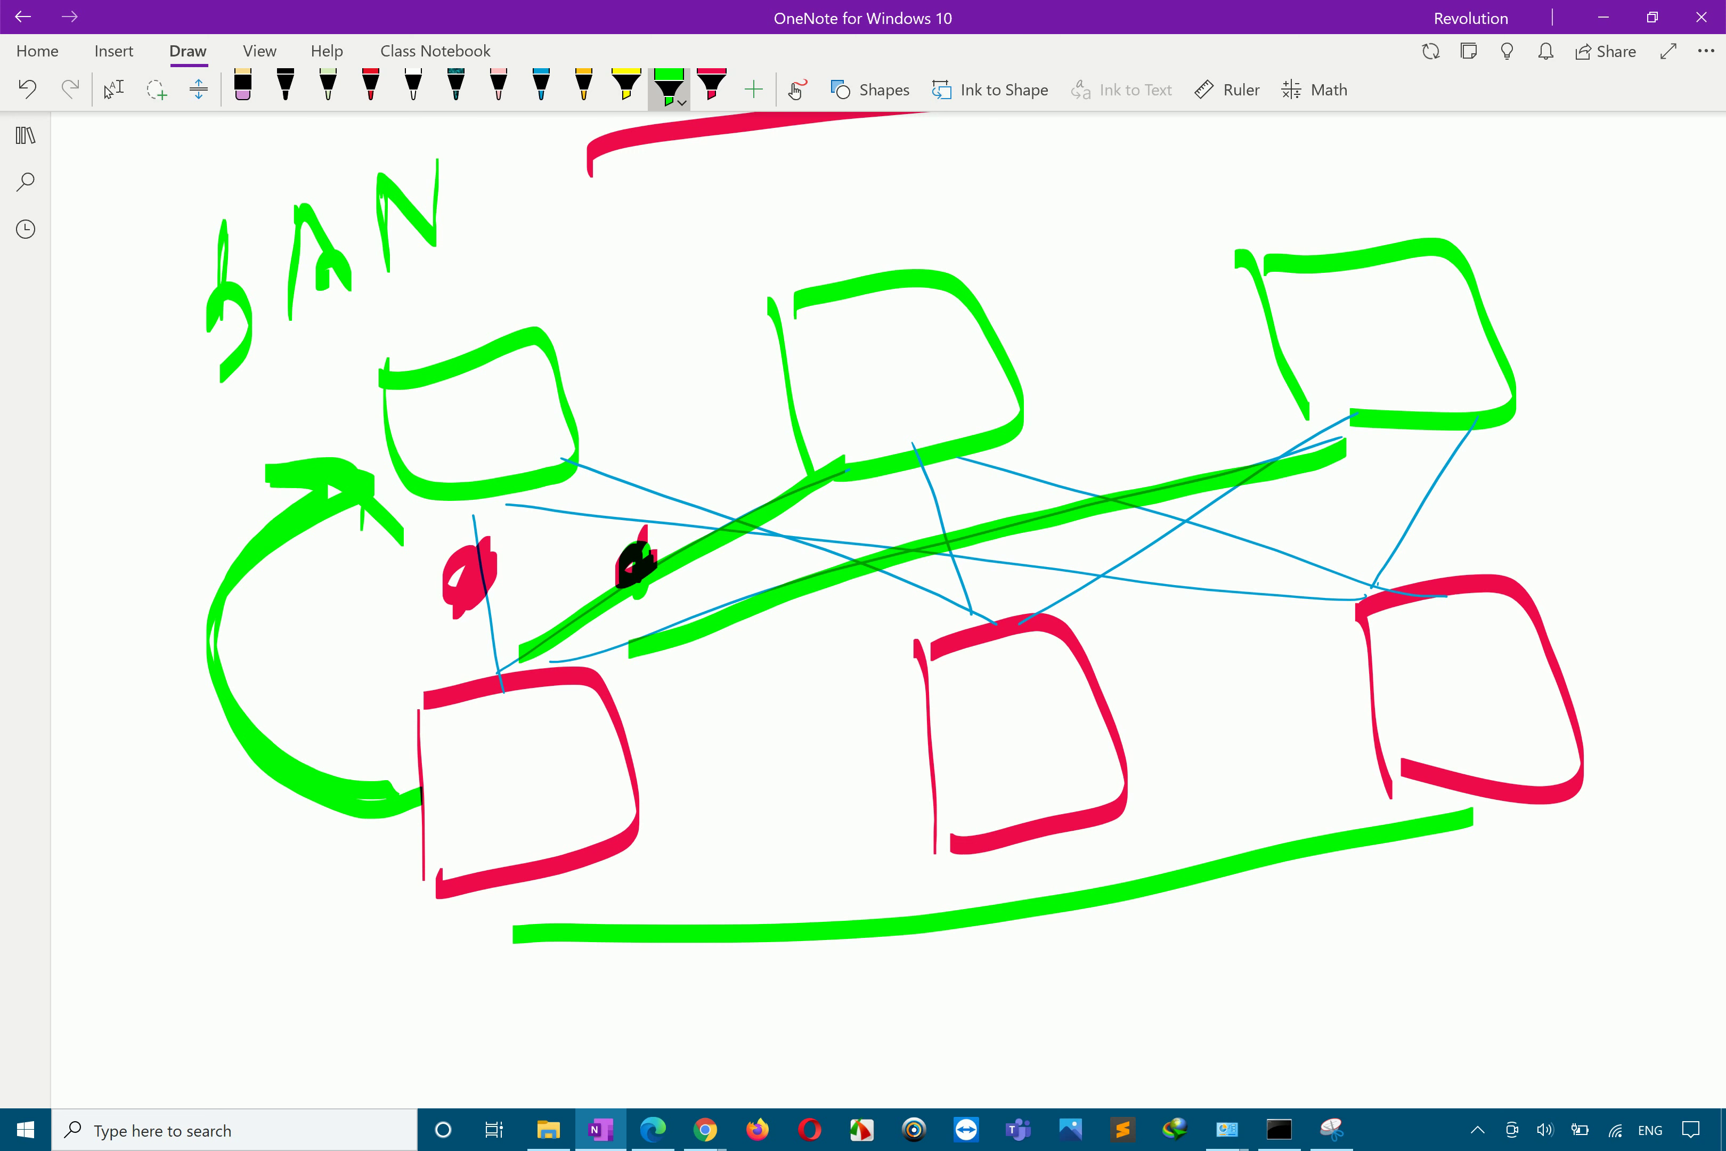
Step: In the PDF in Edge, circle the computers and servers in orange and draw an orange curve along the switch-to-NAS link
click(652, 1130)
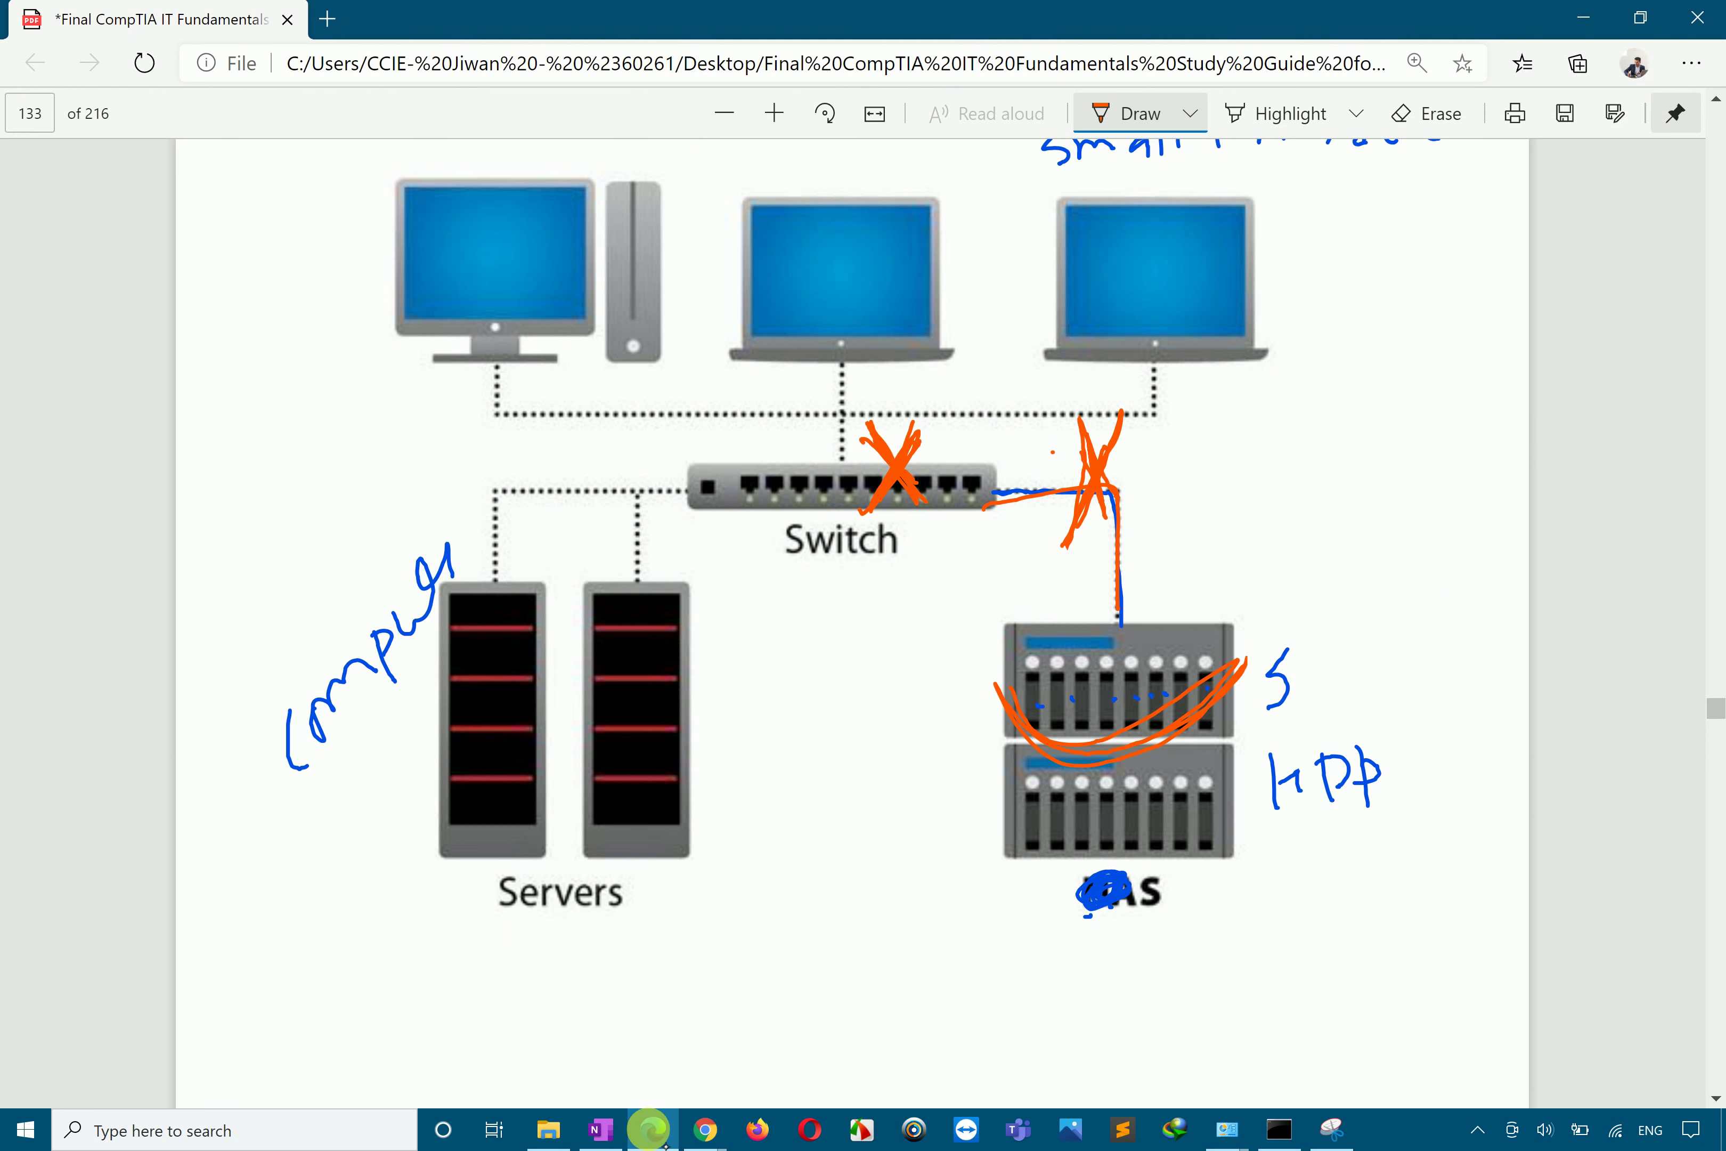
mouse_move(1347, 236)
mouse_down()
mouse_move(990, 178)
mouse_move(588, 215)
mouse_move(692, 788)
mouse_move(1344, 227)
mouse_up()
mouse_move(994, 490)
mouse_down()
mouse_move(1140, 528)
mouse_move(1129, 632)
mouse_up()
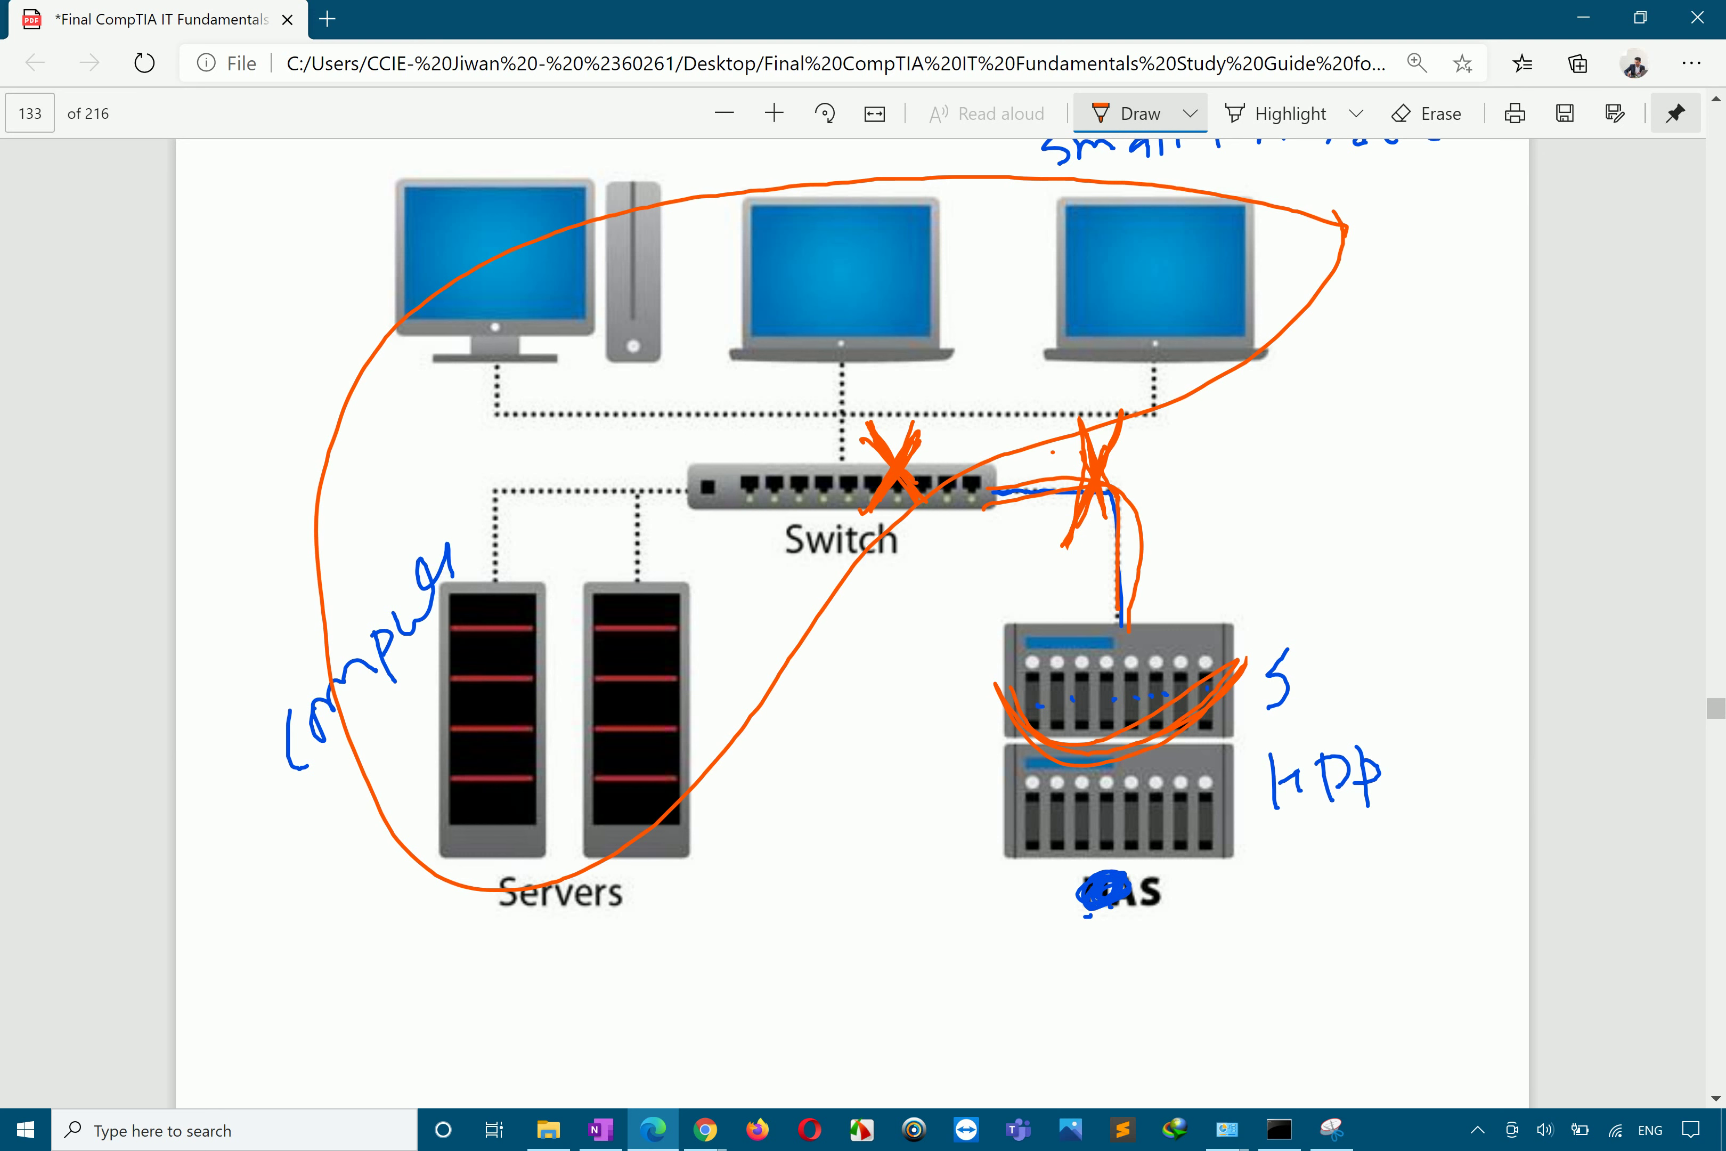
Step: Put an orange check mark beside the Network Drives heading on page 134
scroll(771, 1010, down, 10)
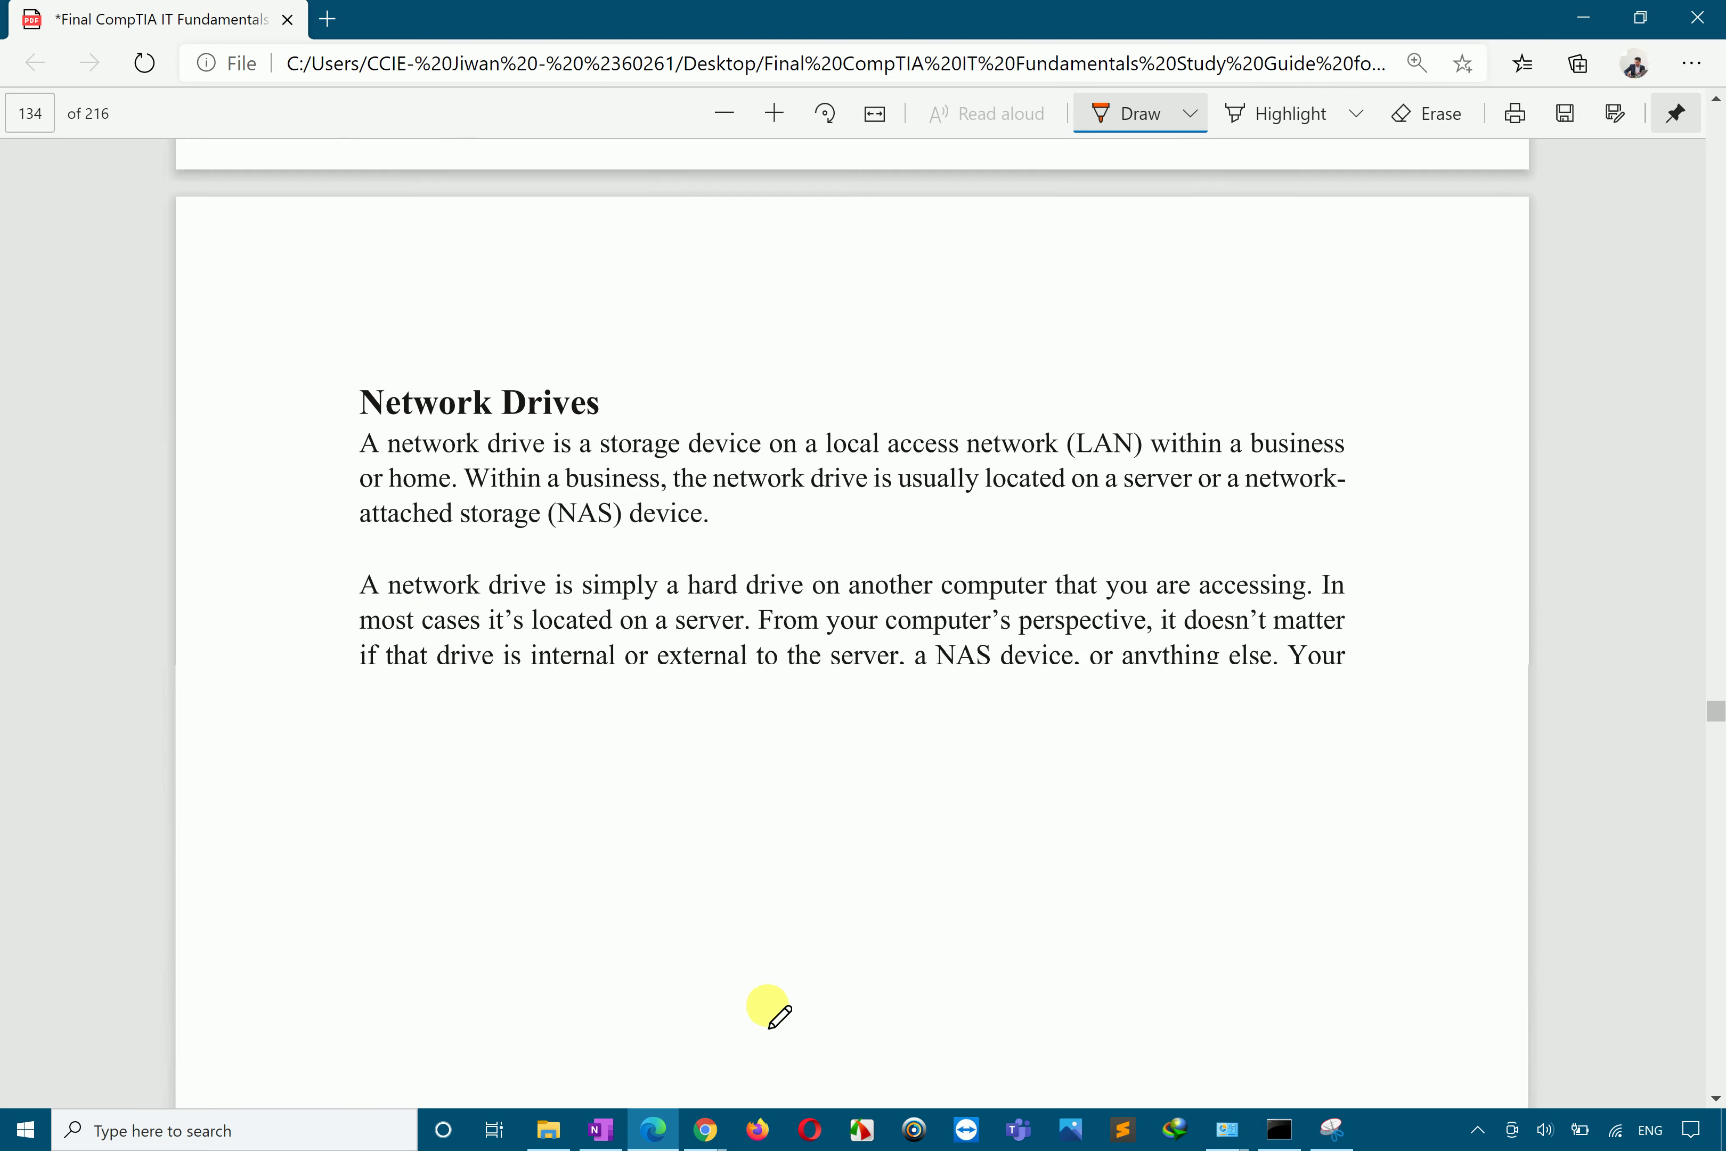
scroll(771, 1010, down, 3)
mouse_move(303, 176)
mouse_down()
mouse_move(338, 192)
mouse_move(412, 139)
mouse_up()
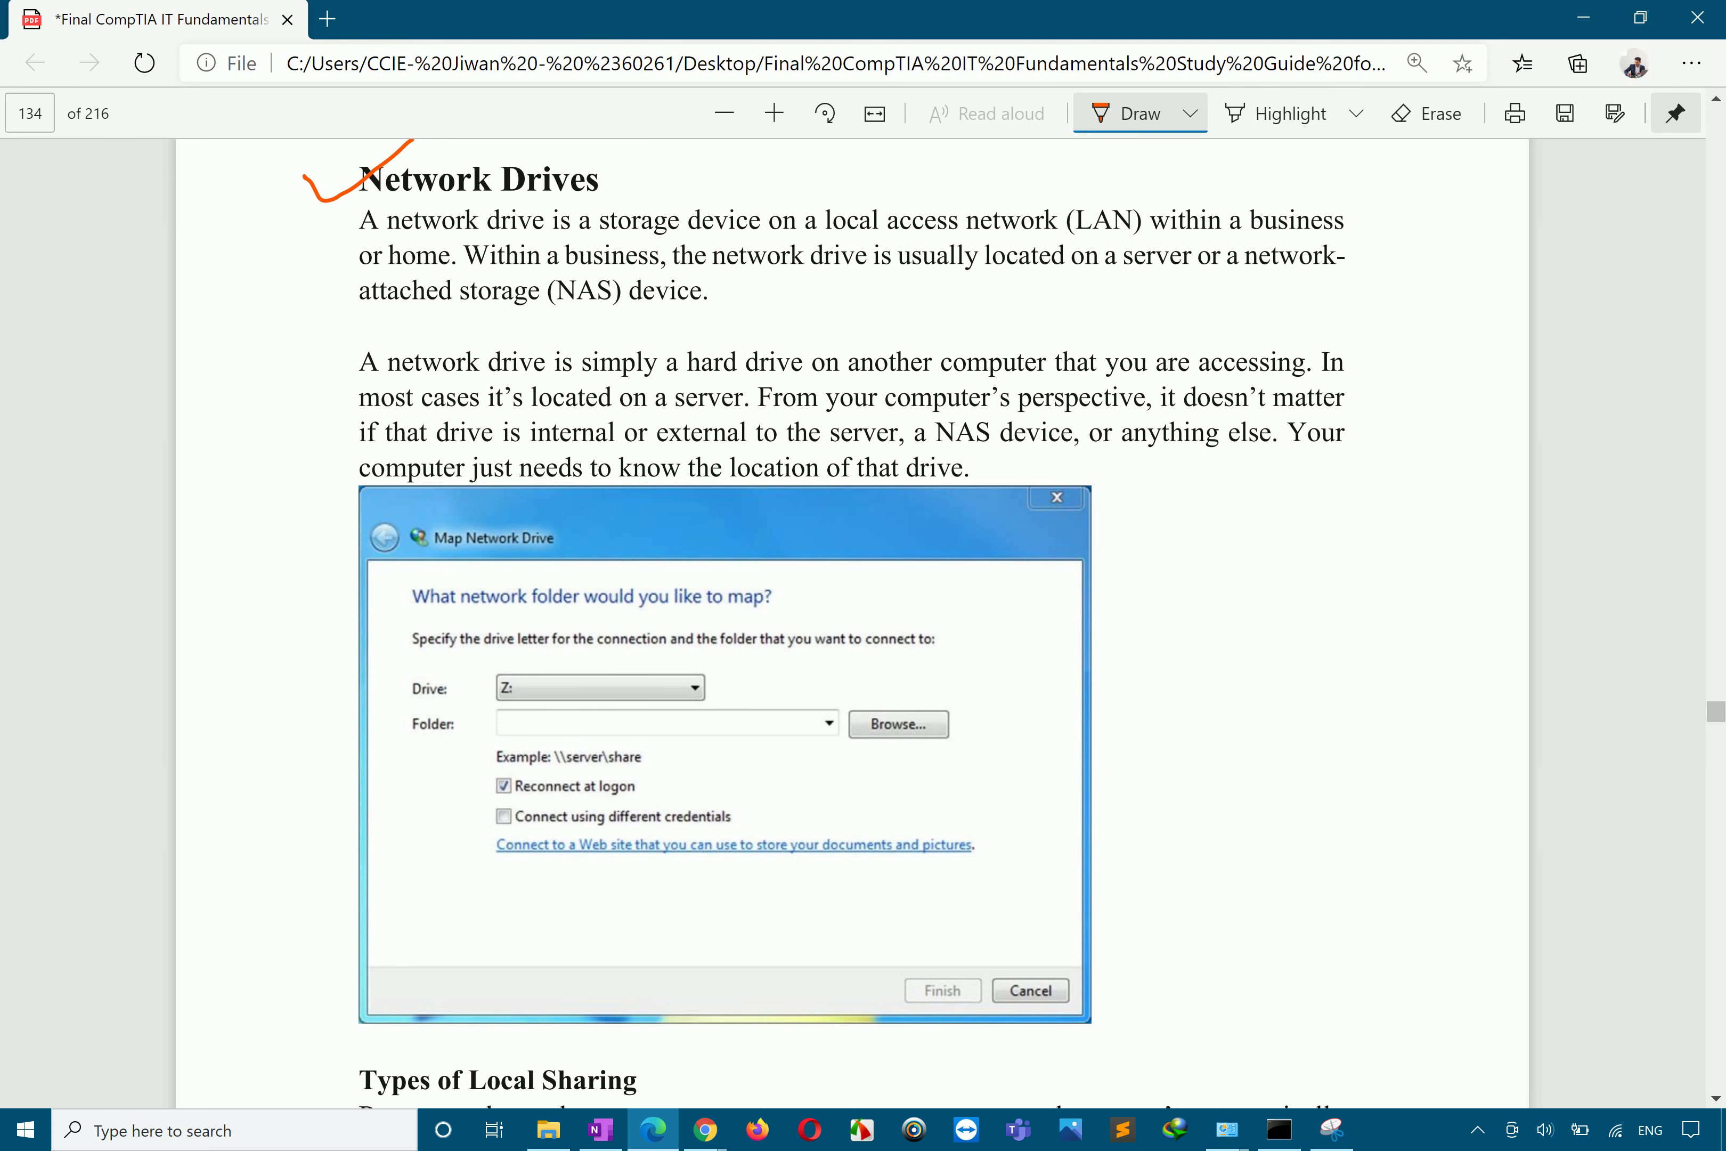
Step: Underline "Drives" in the Network Drives heading in orange and retrace the check mark beside it
key(End)
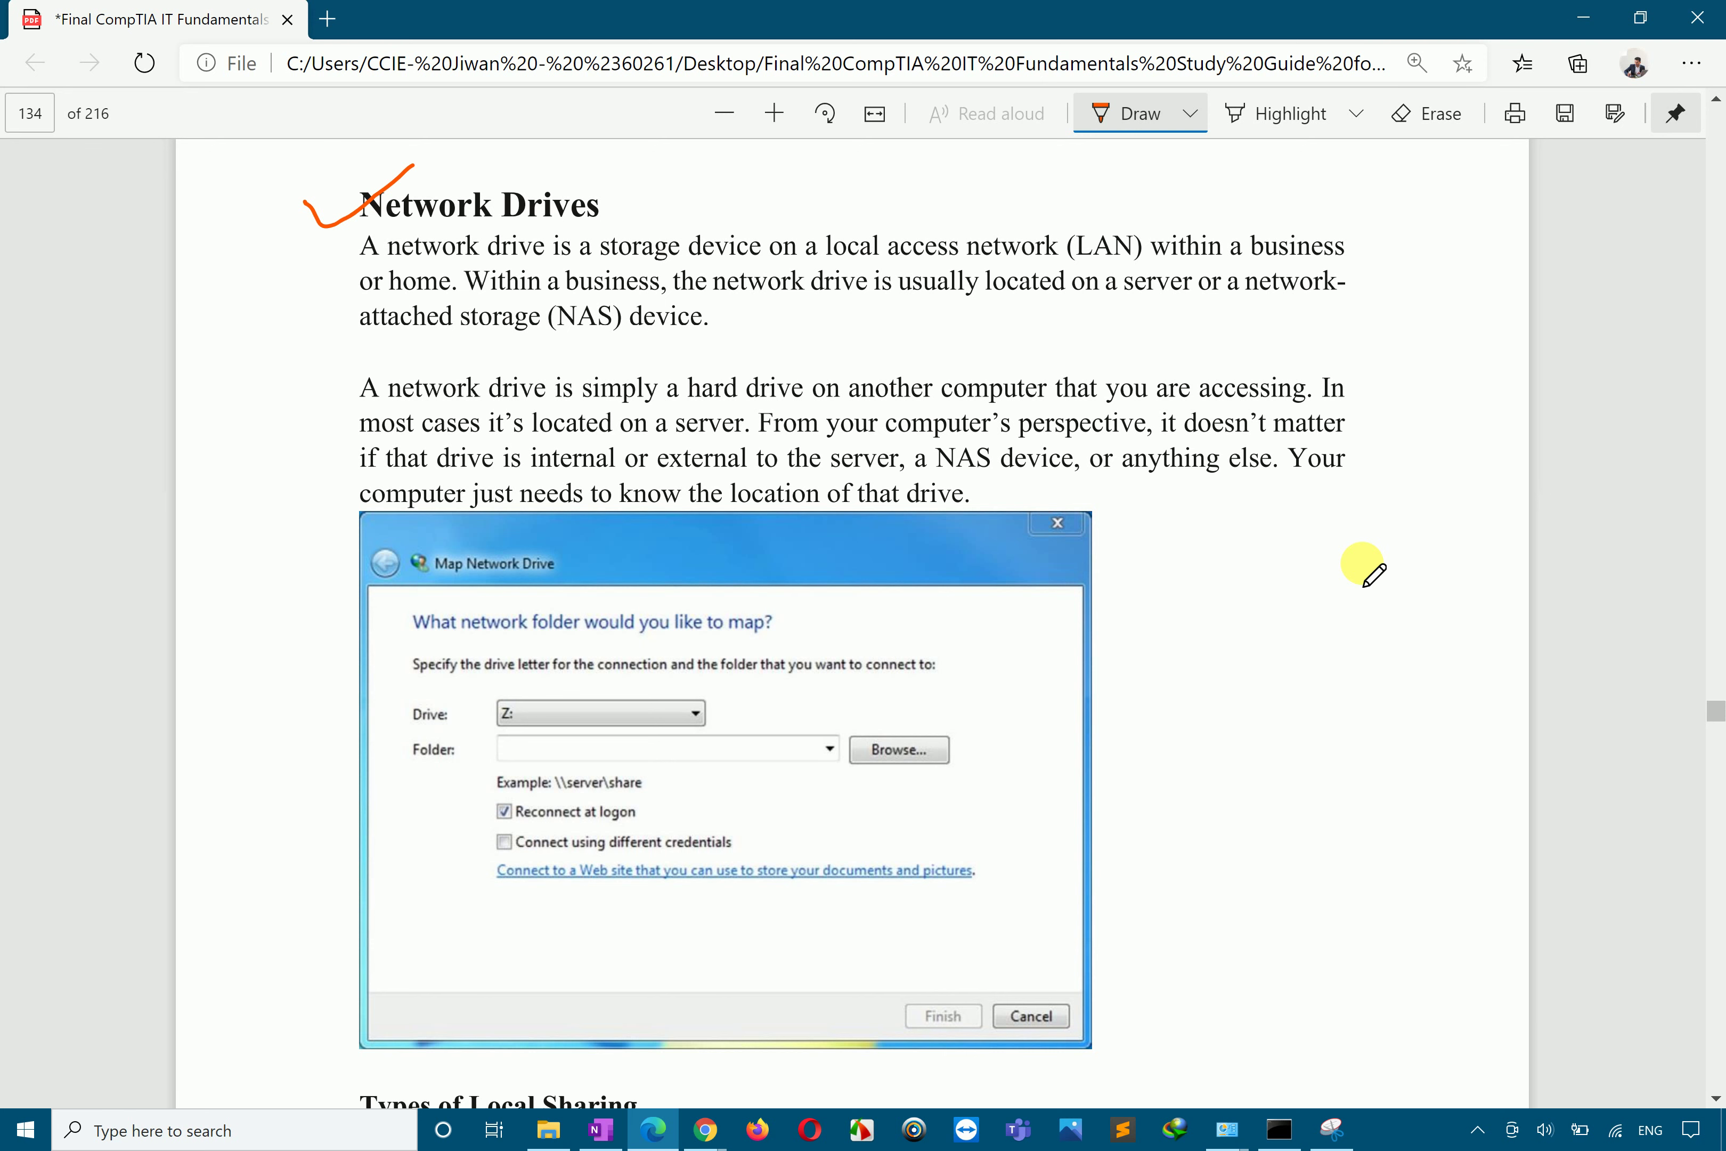
key(ctrl+plus)
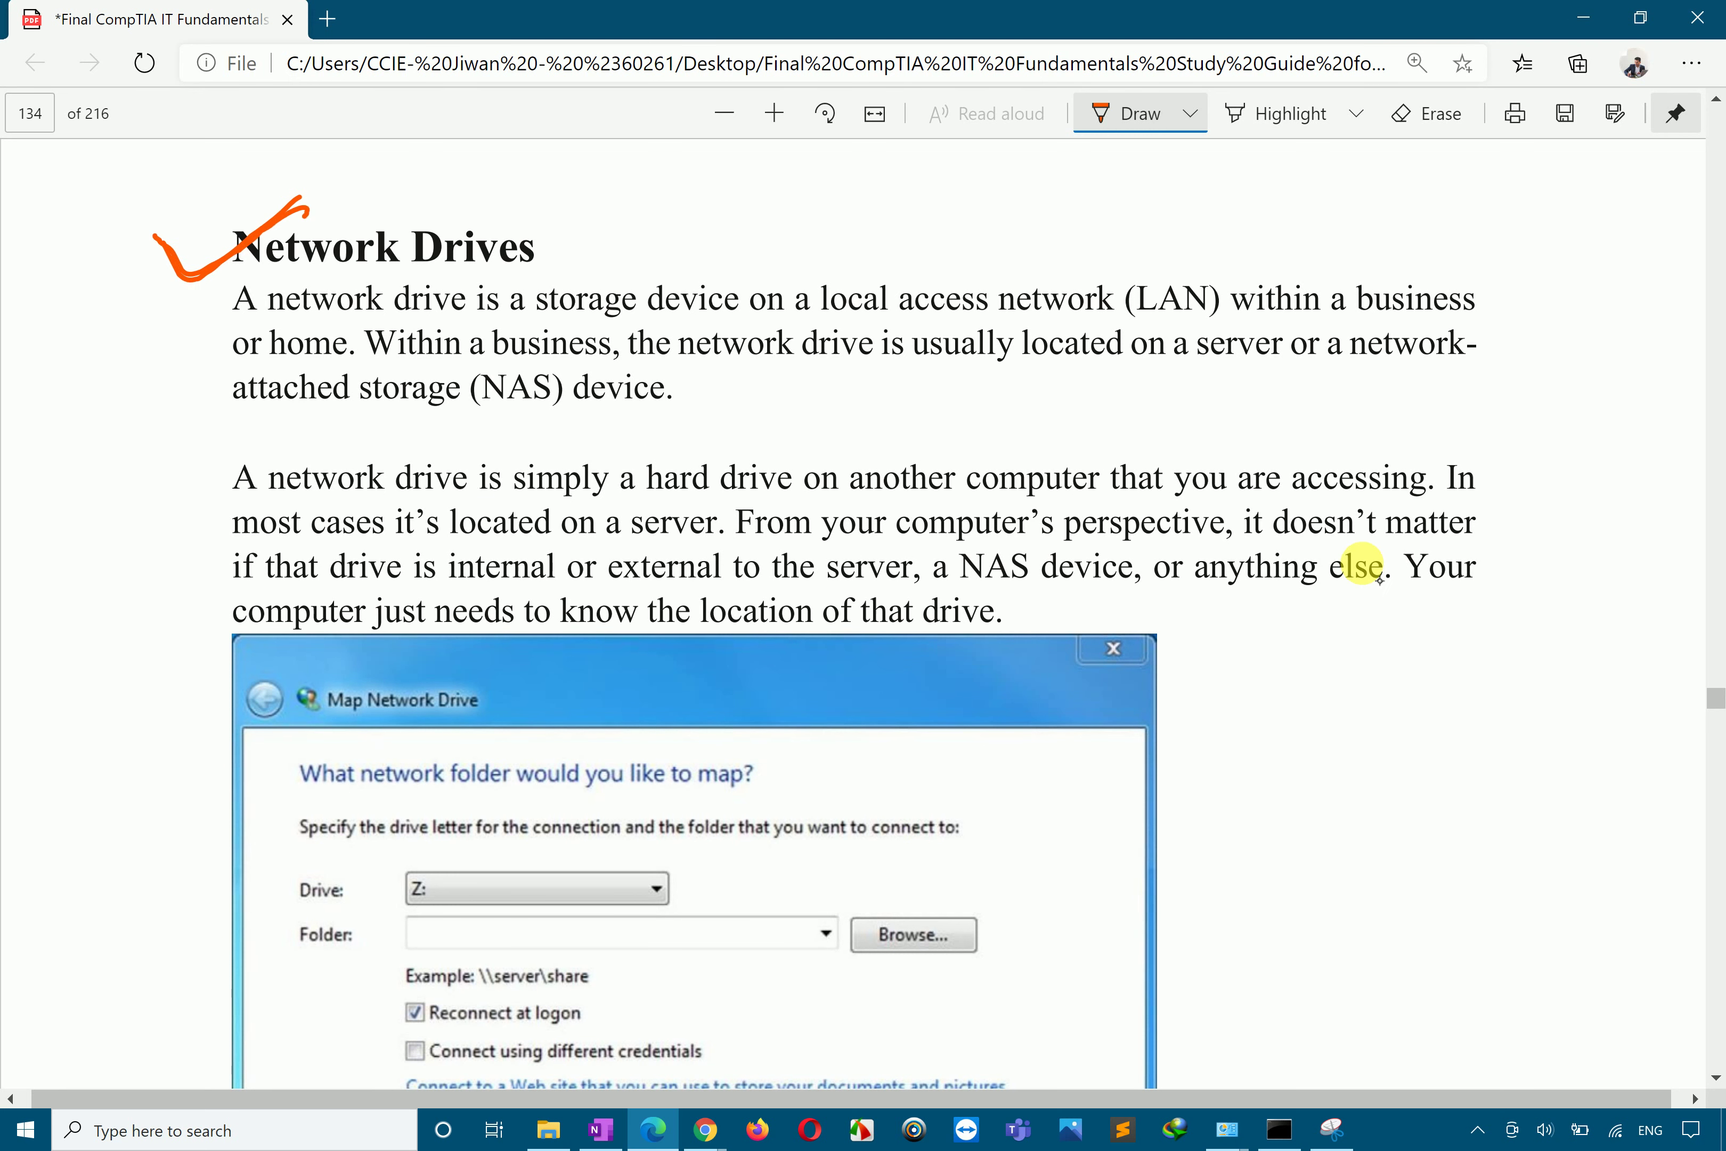
drag(407, 272, 550, 266)
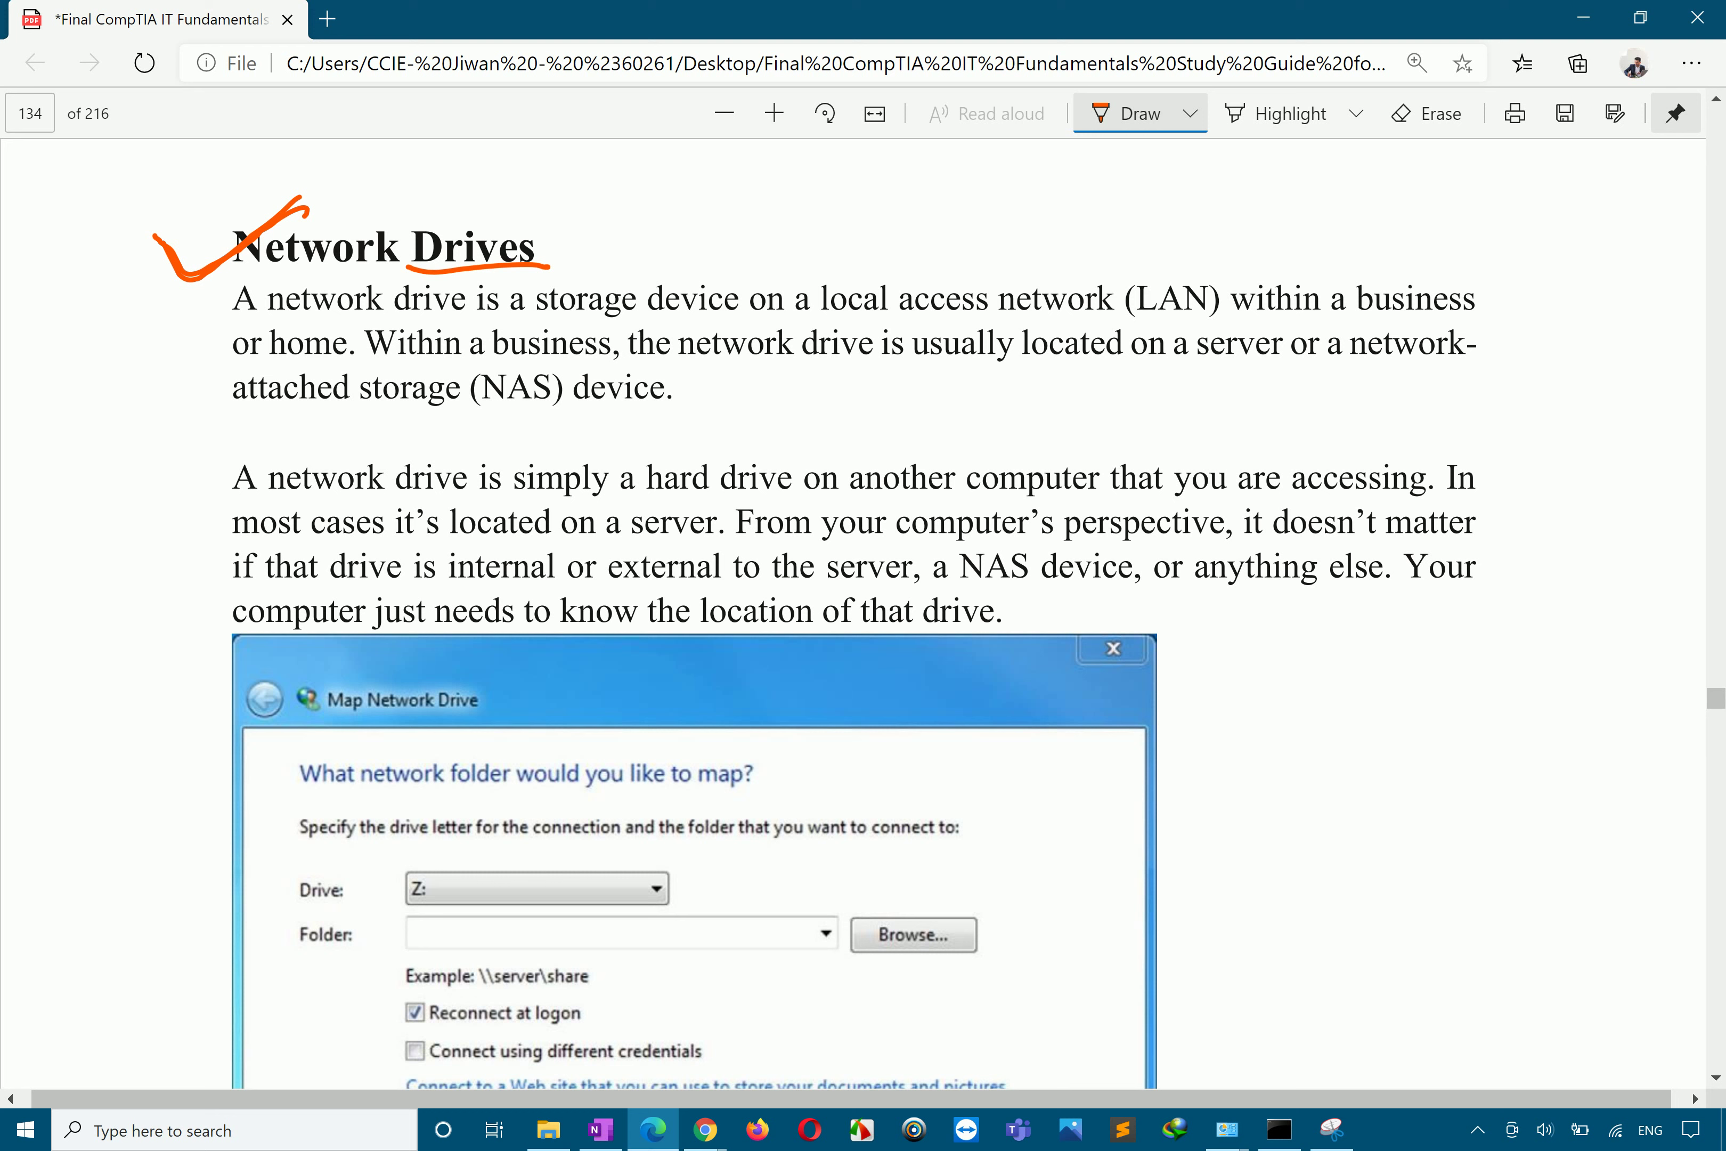
mouse_move(143, 234)
mouse_down()
mouse_move(177, 273)
mouse_move(304, 202)
mouse_up()
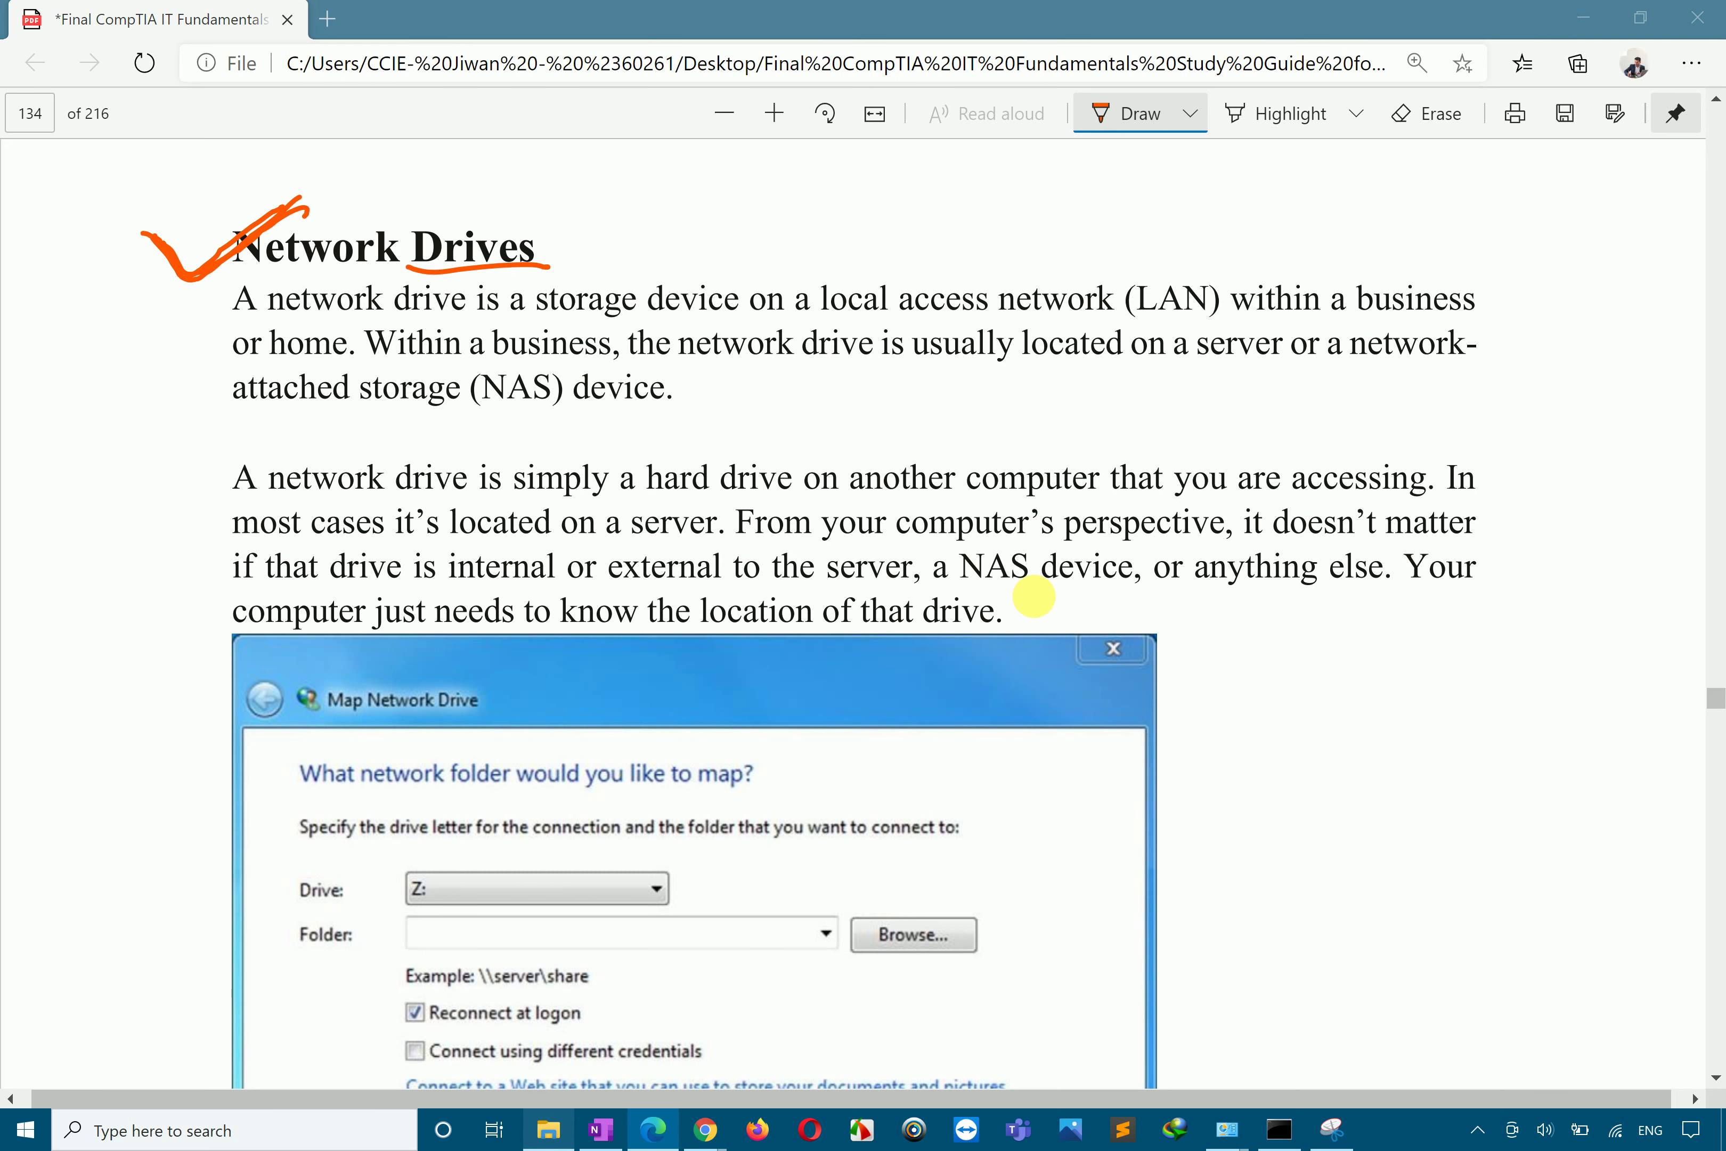
Step: Maximize a File Explorer window and view the Local Disk under This PC
click(1562, 66)
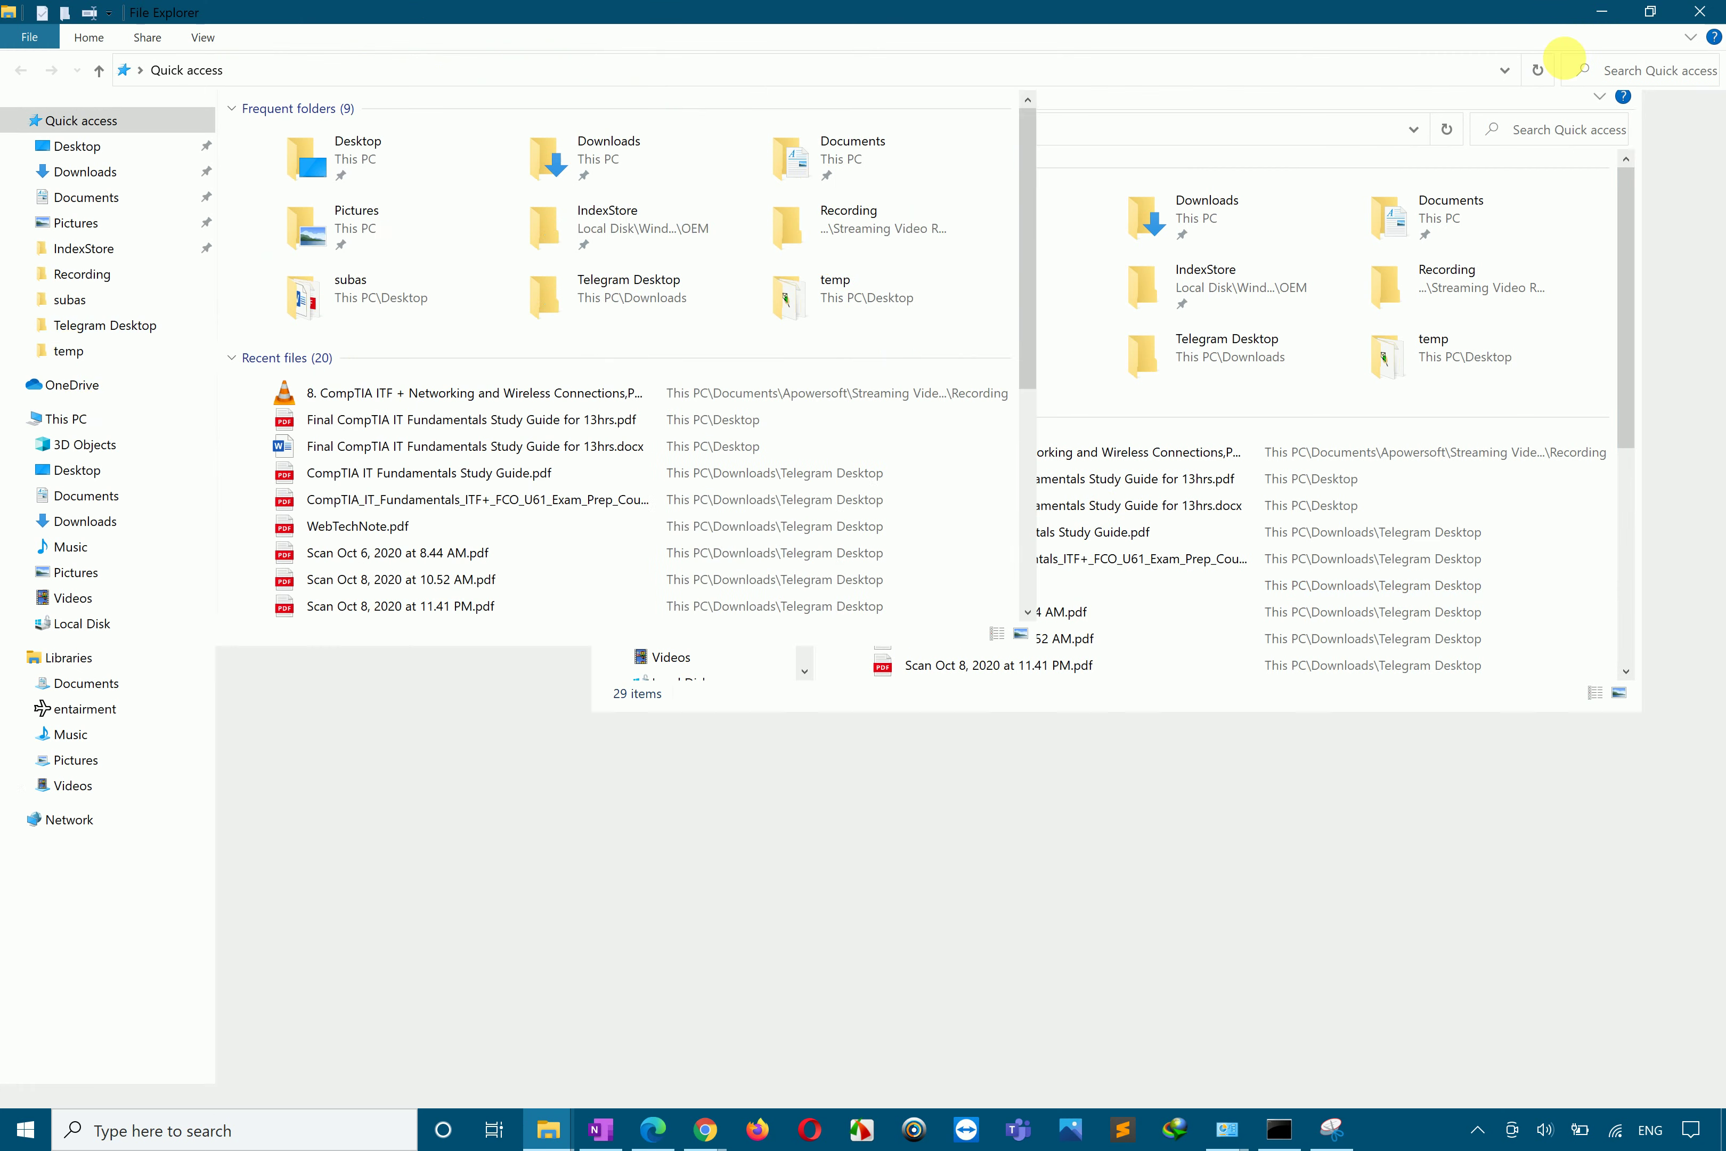
click(77, 414)
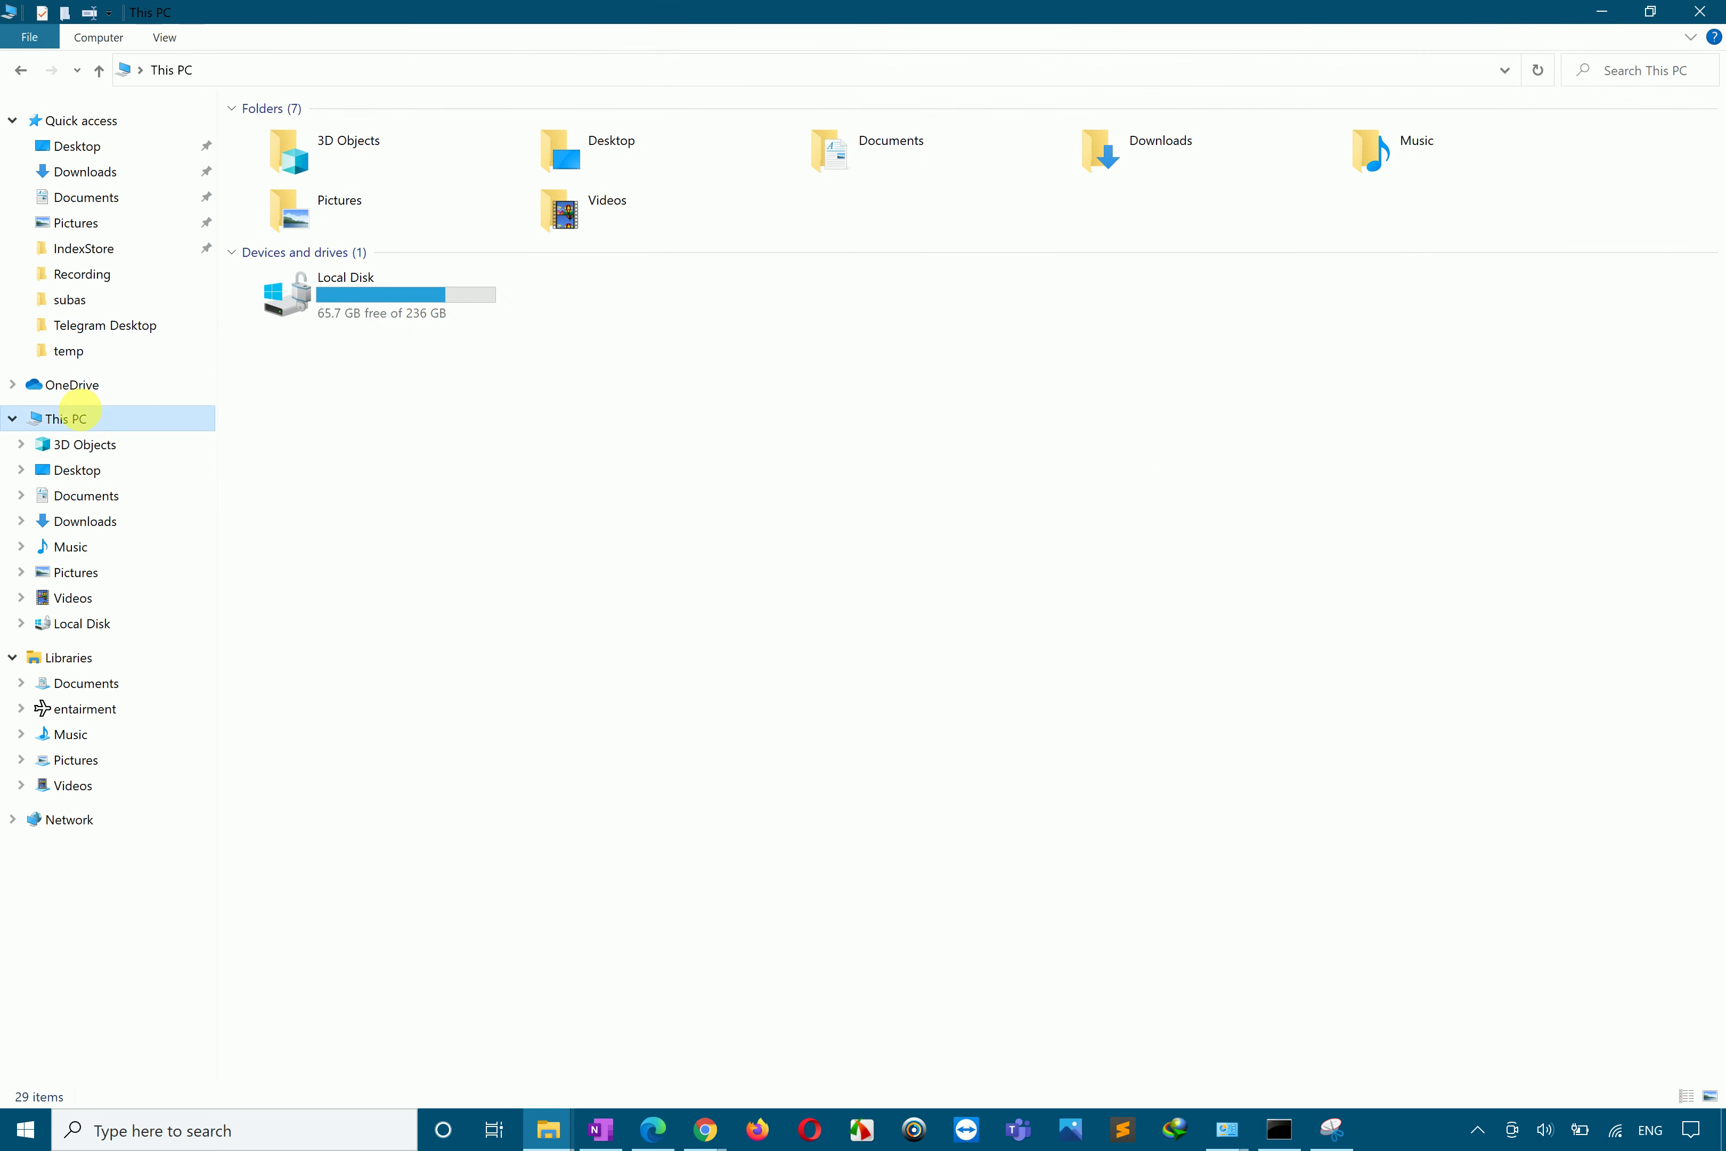
click(418, 299)
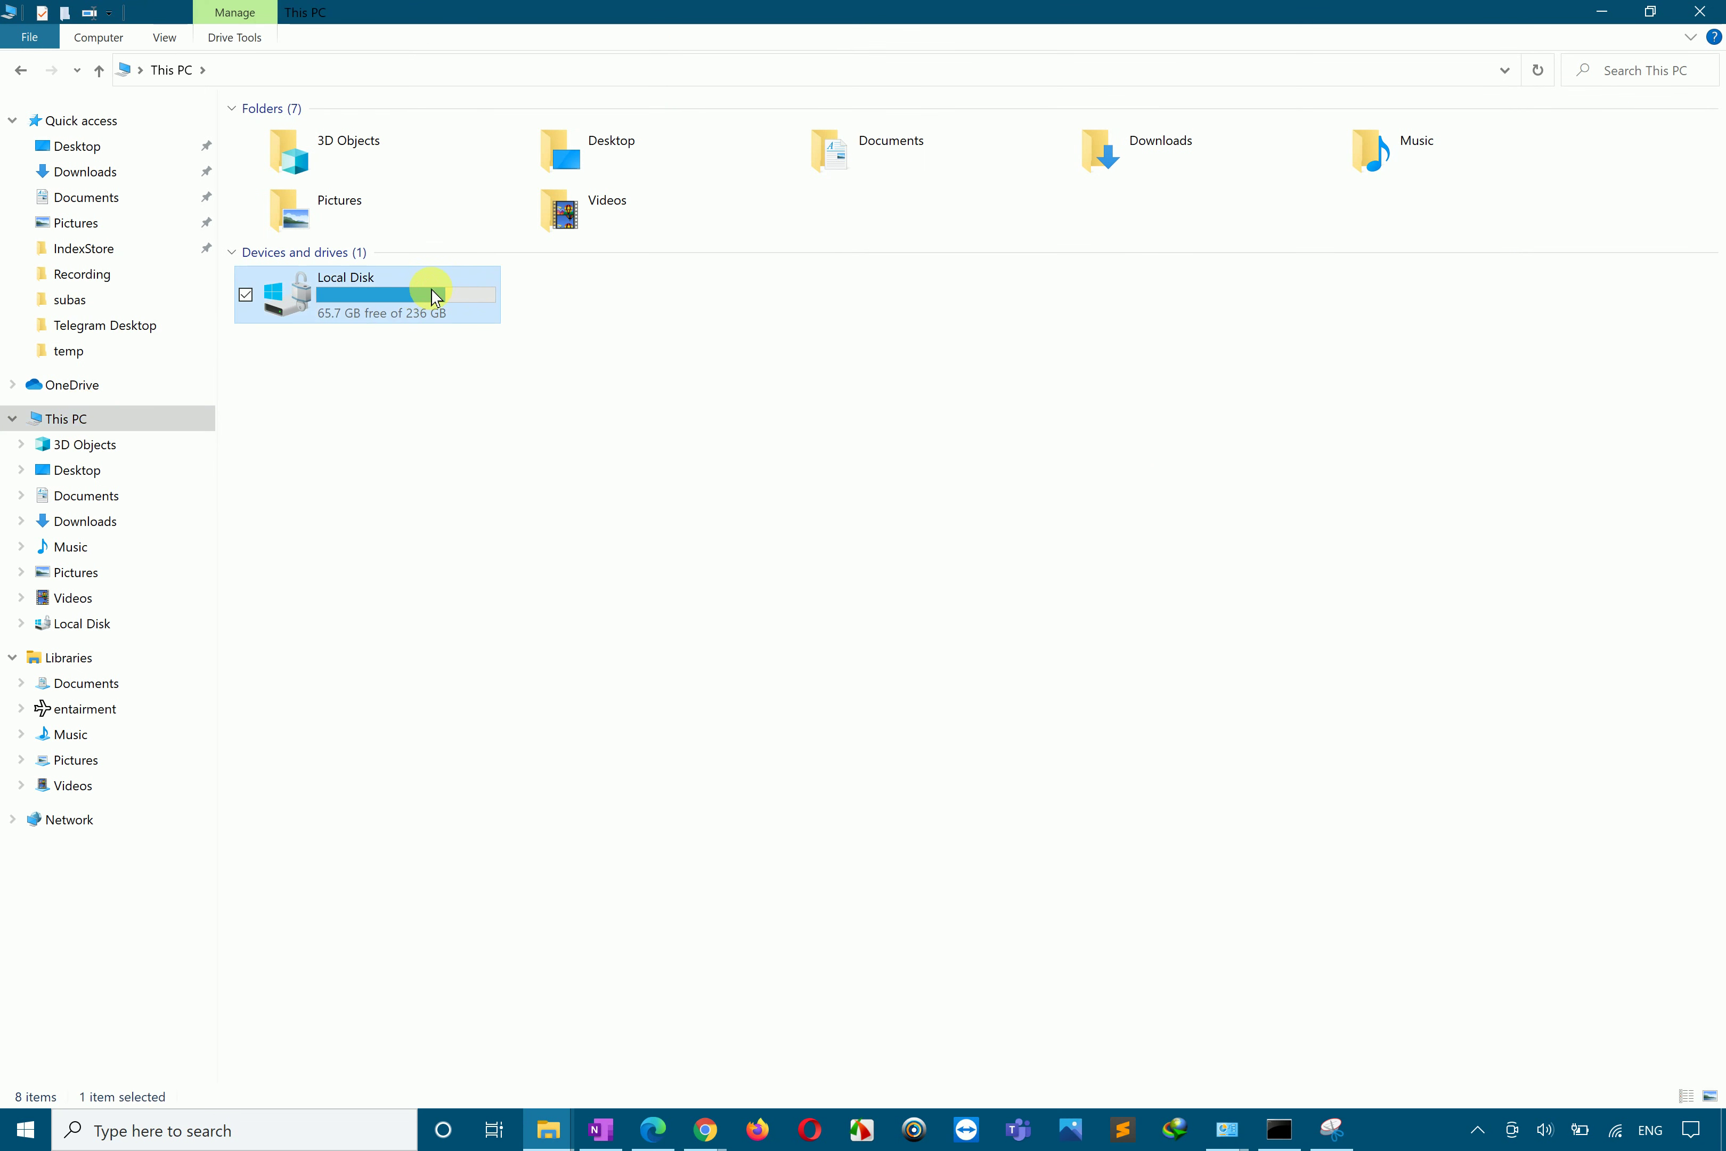
click(682, 288)
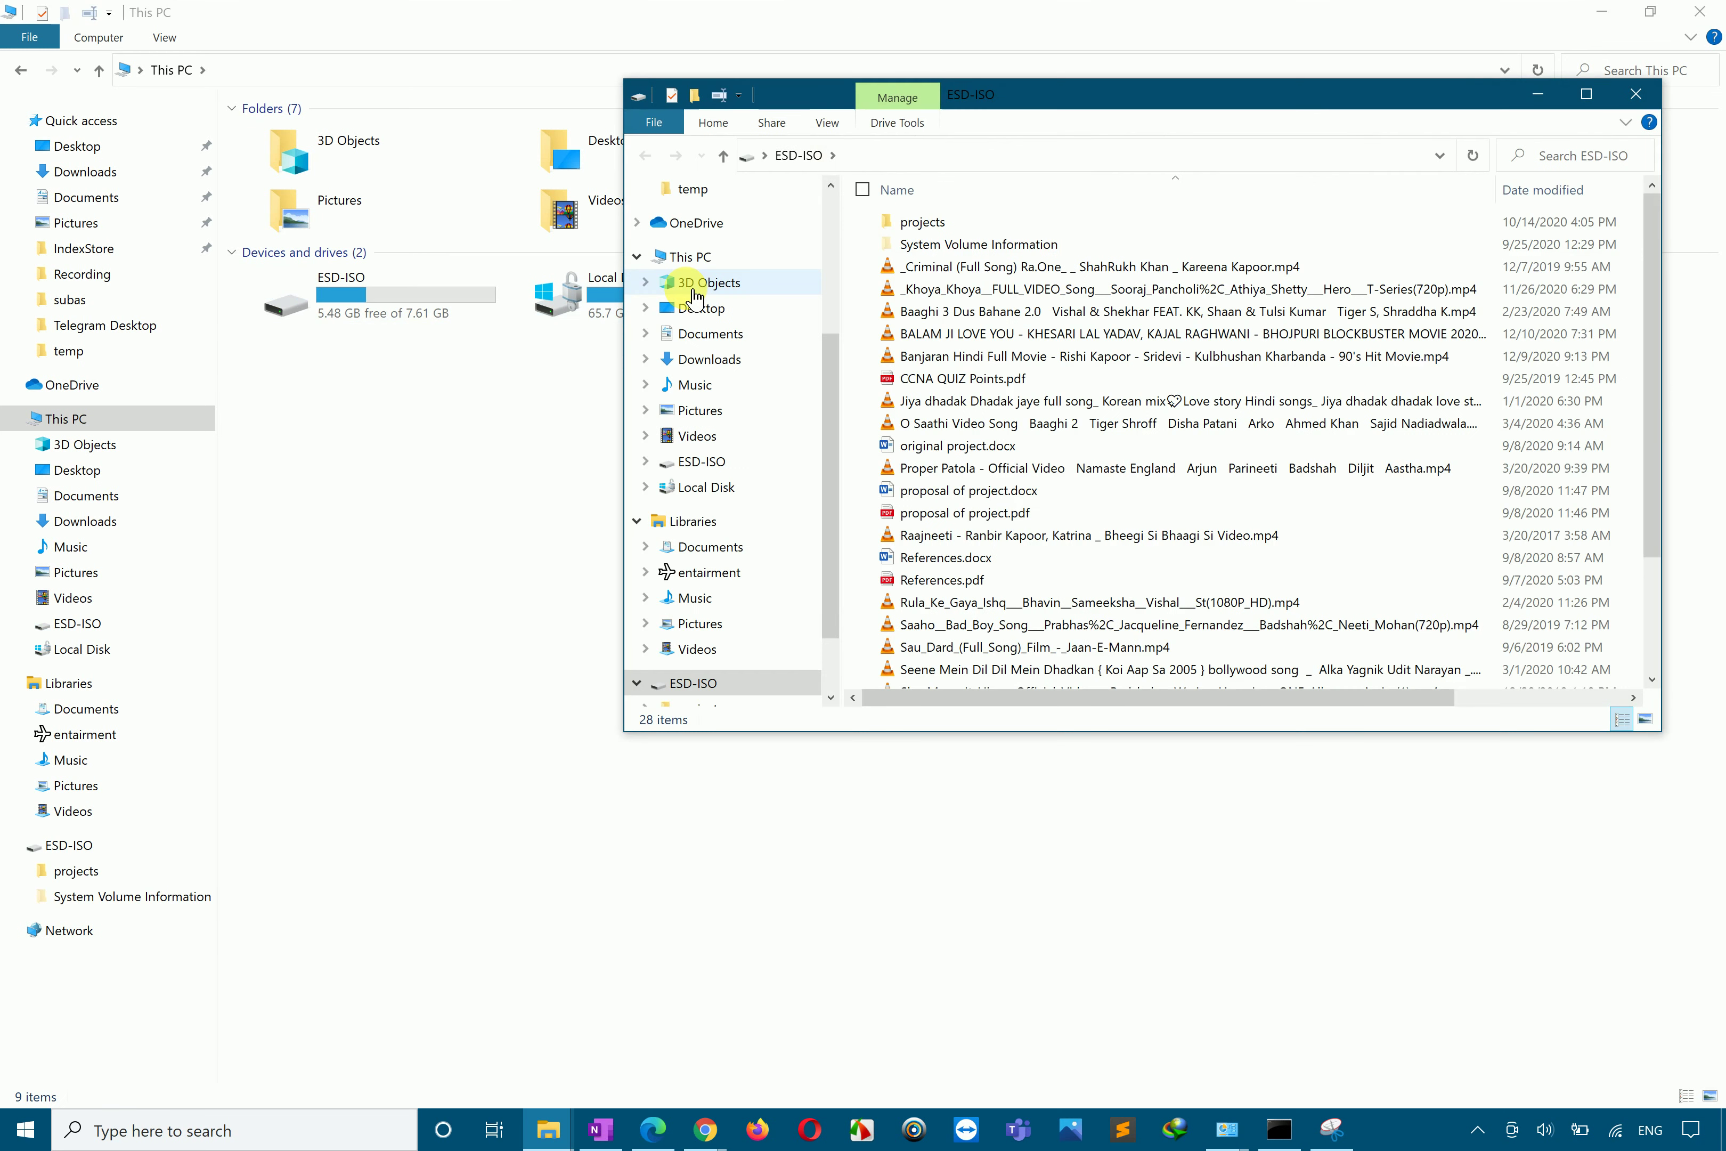
Step: Close the ESD-ISO window and compare the Local Disk and ESD-ISO drives under This PC
click(1636, 93)
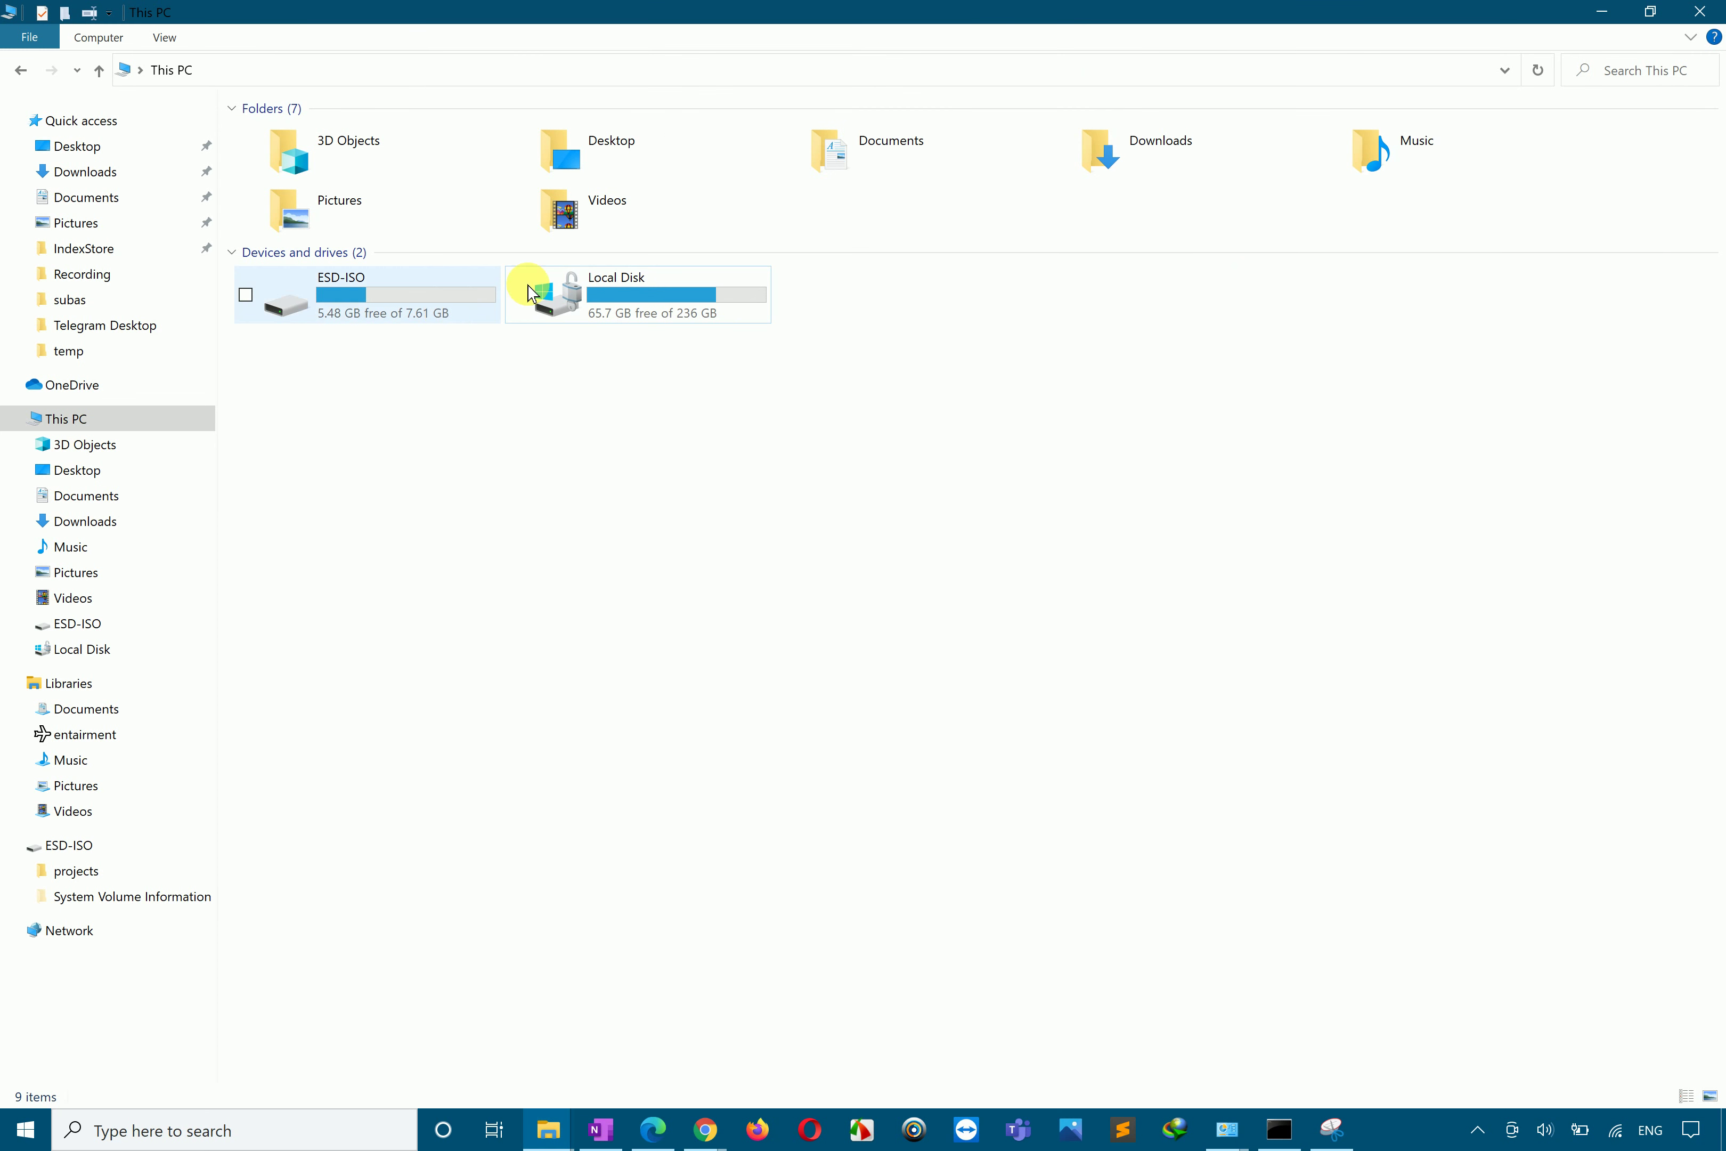
click(607, 293)
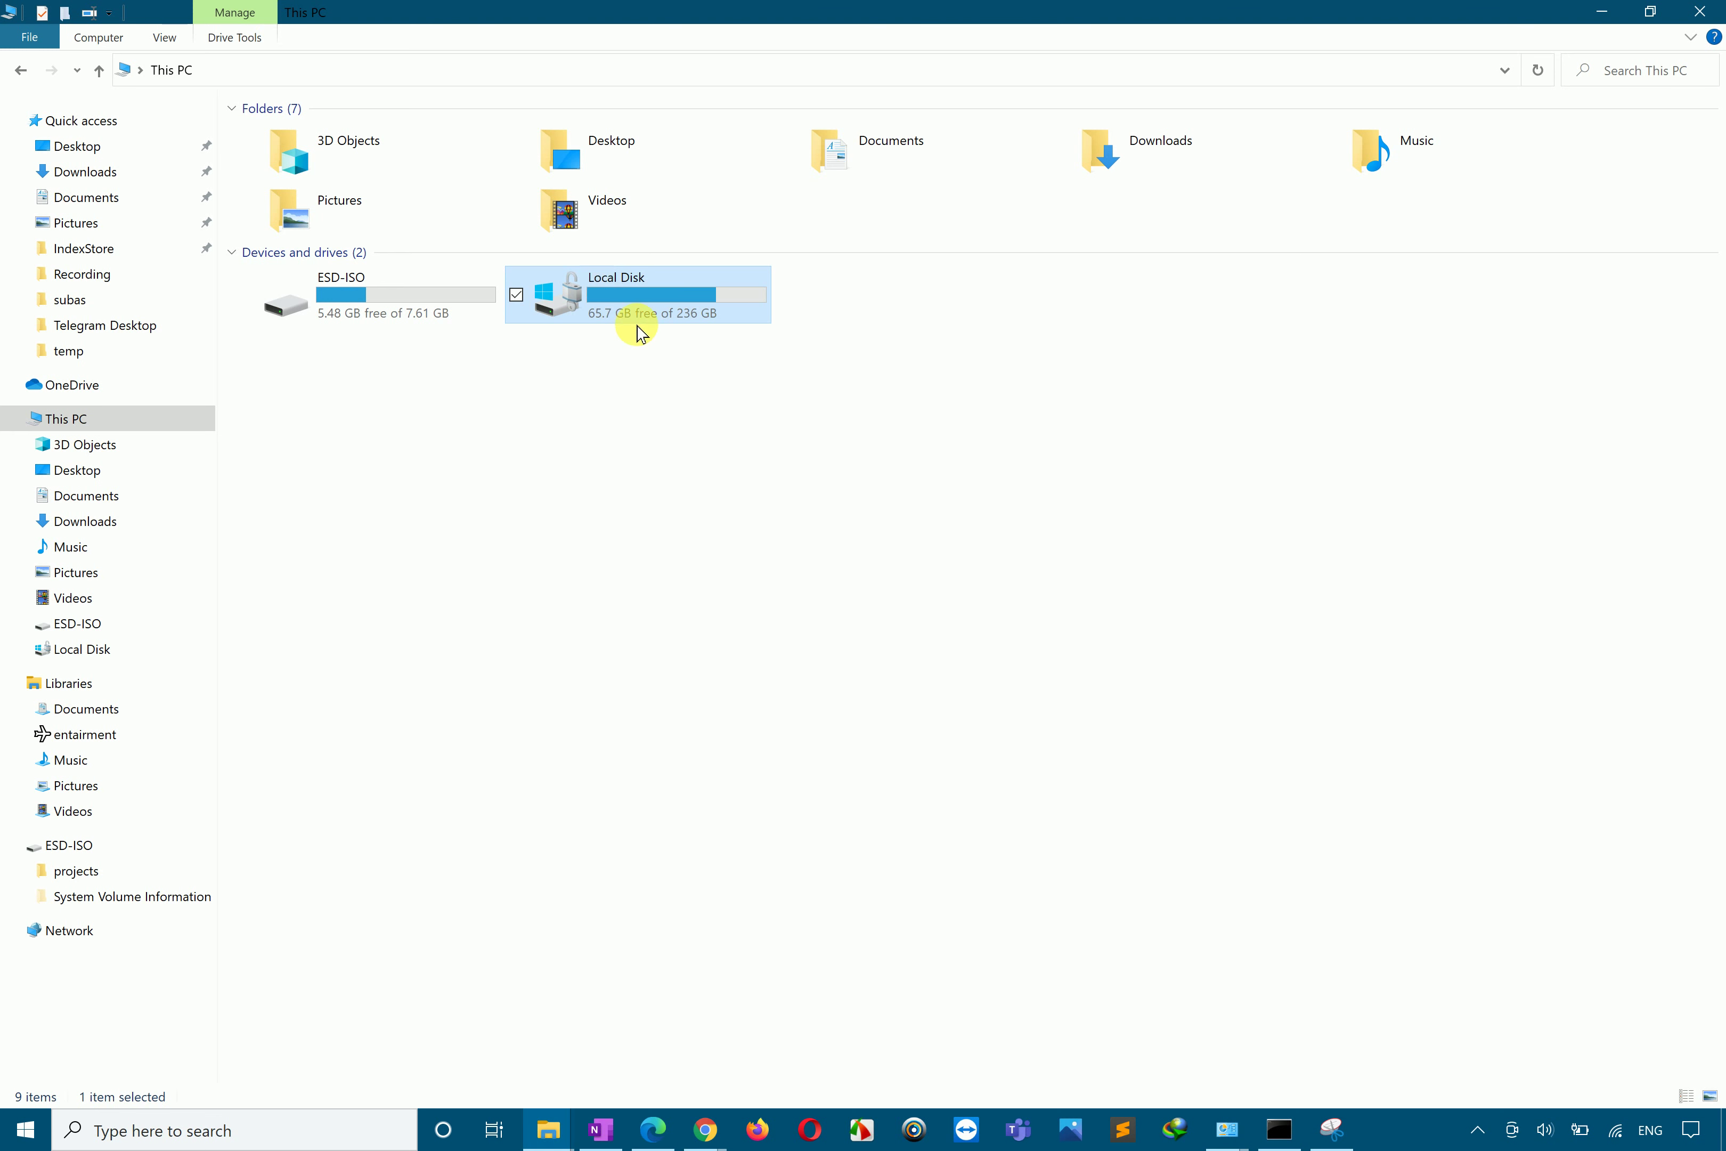
click(371, 316)
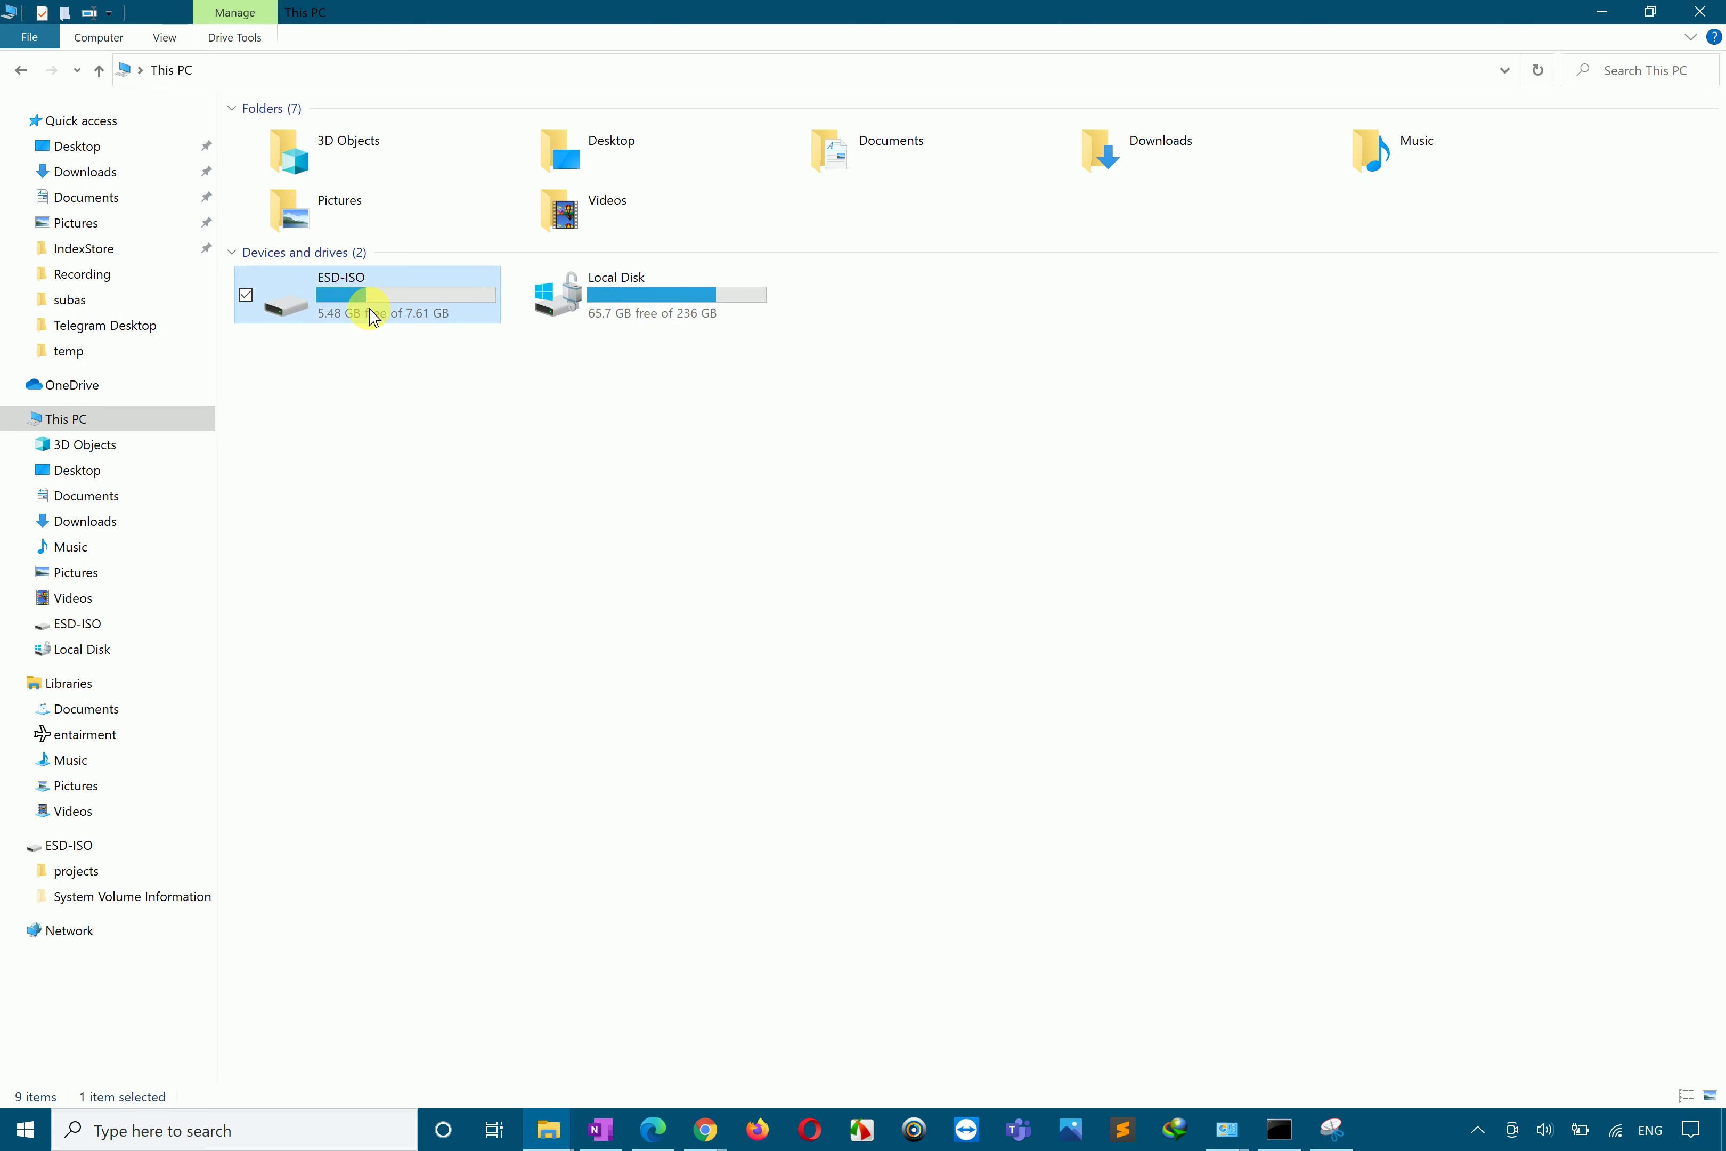
mouse_move(403, 305)
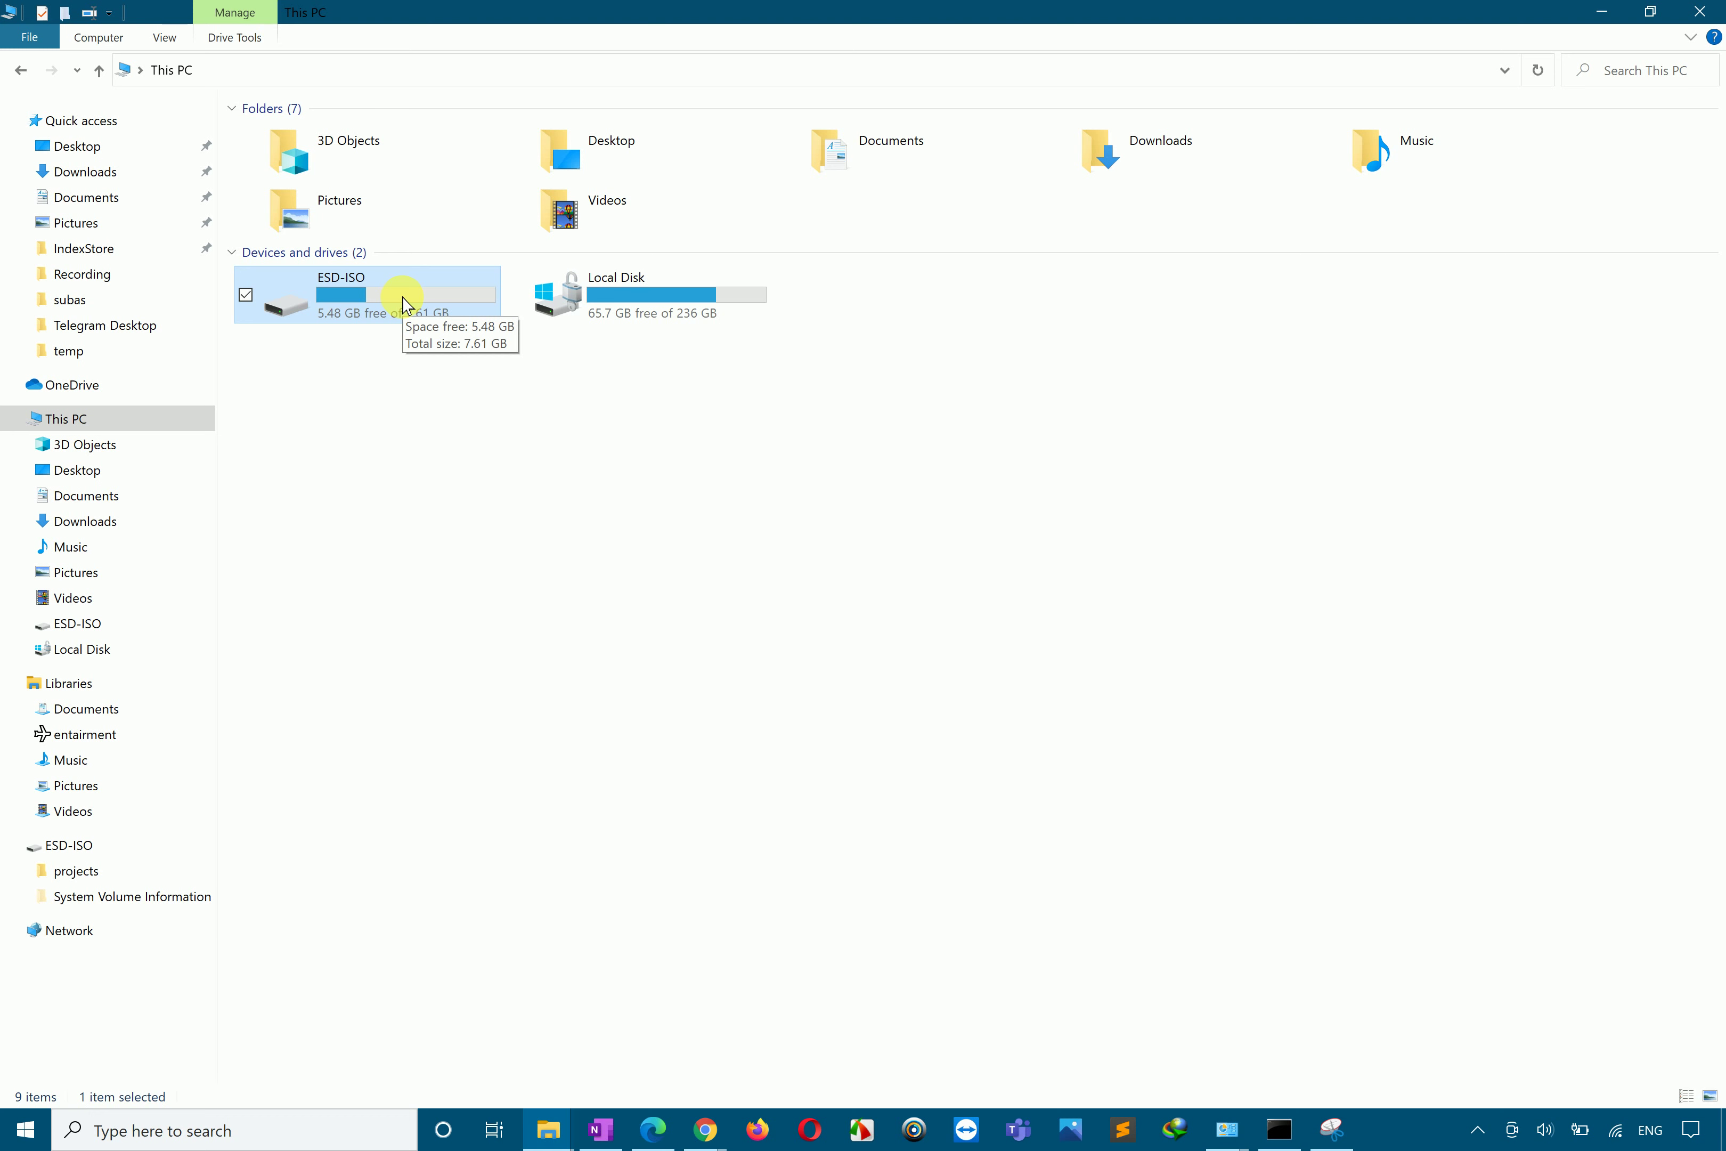
Step: Open the advanced sharing settings in Control Panel's Network and Sharing Center and expand the Private profile instead of Guest or Public
key(super)
text(control)
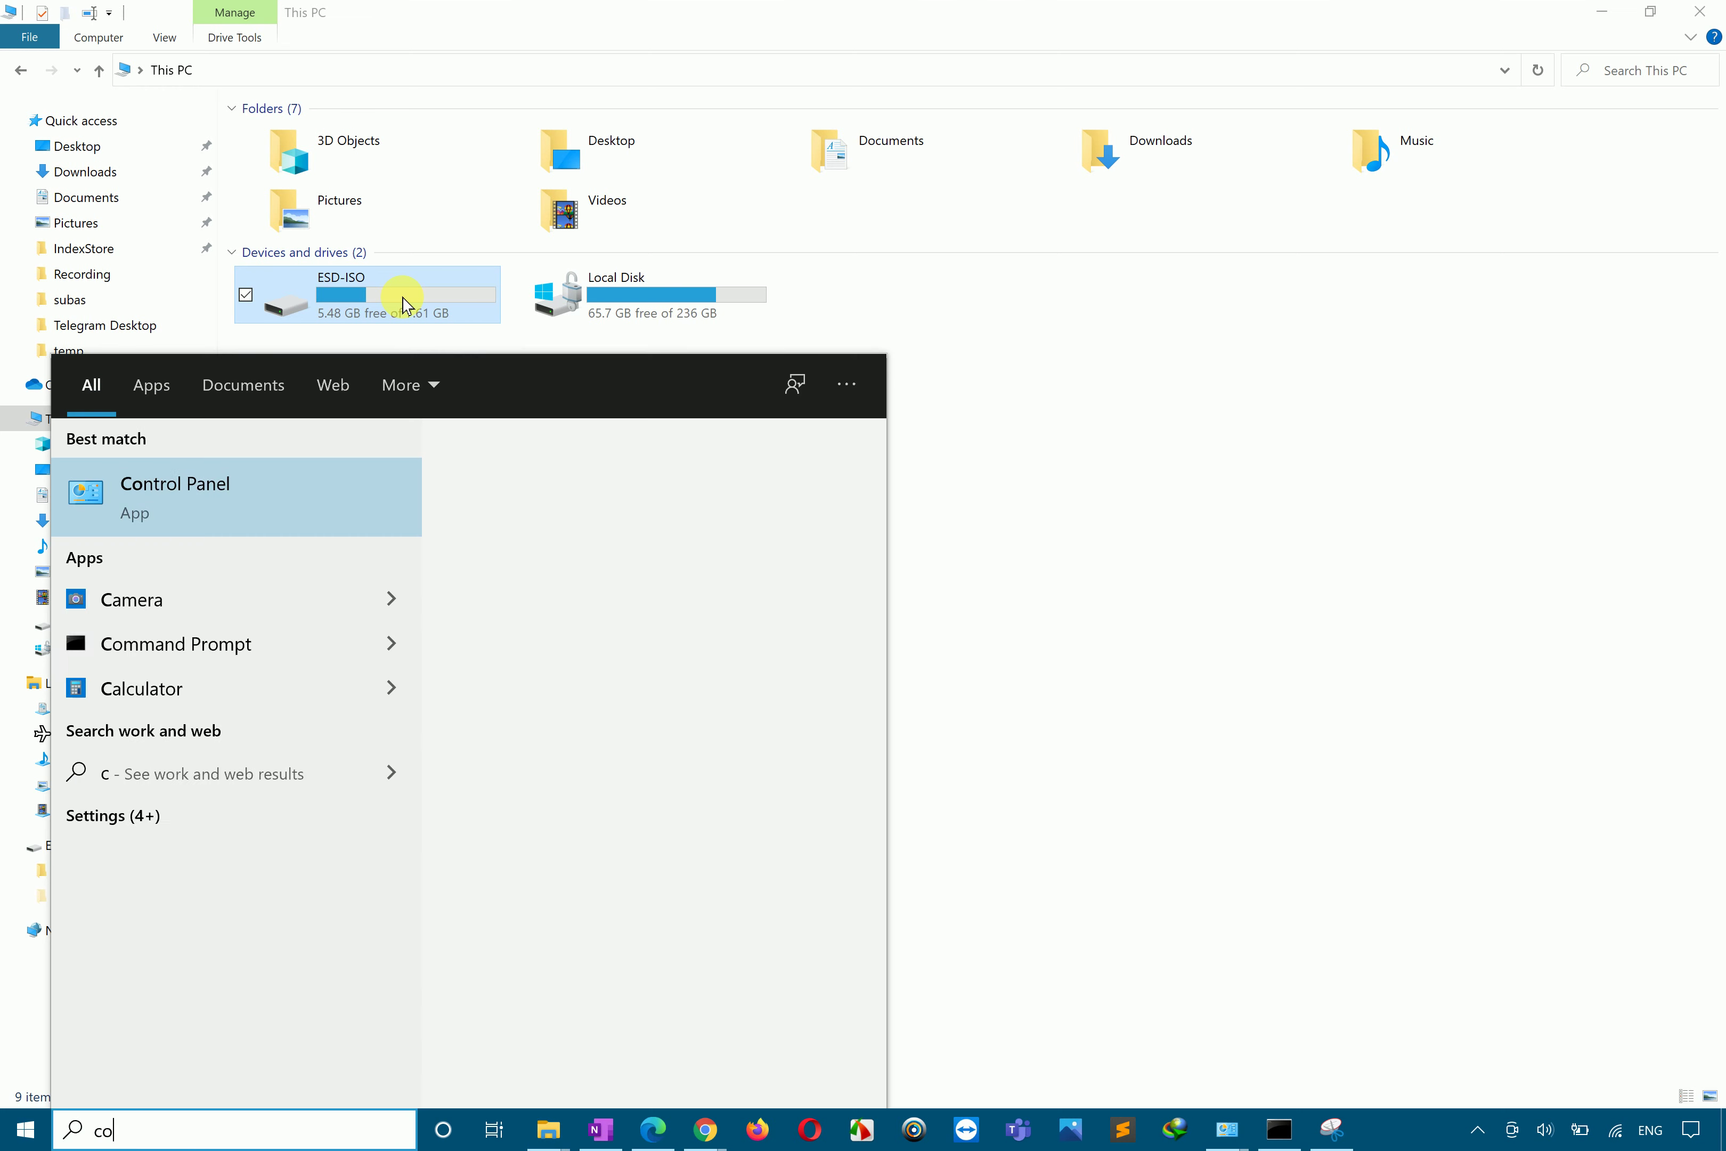
key(Return)
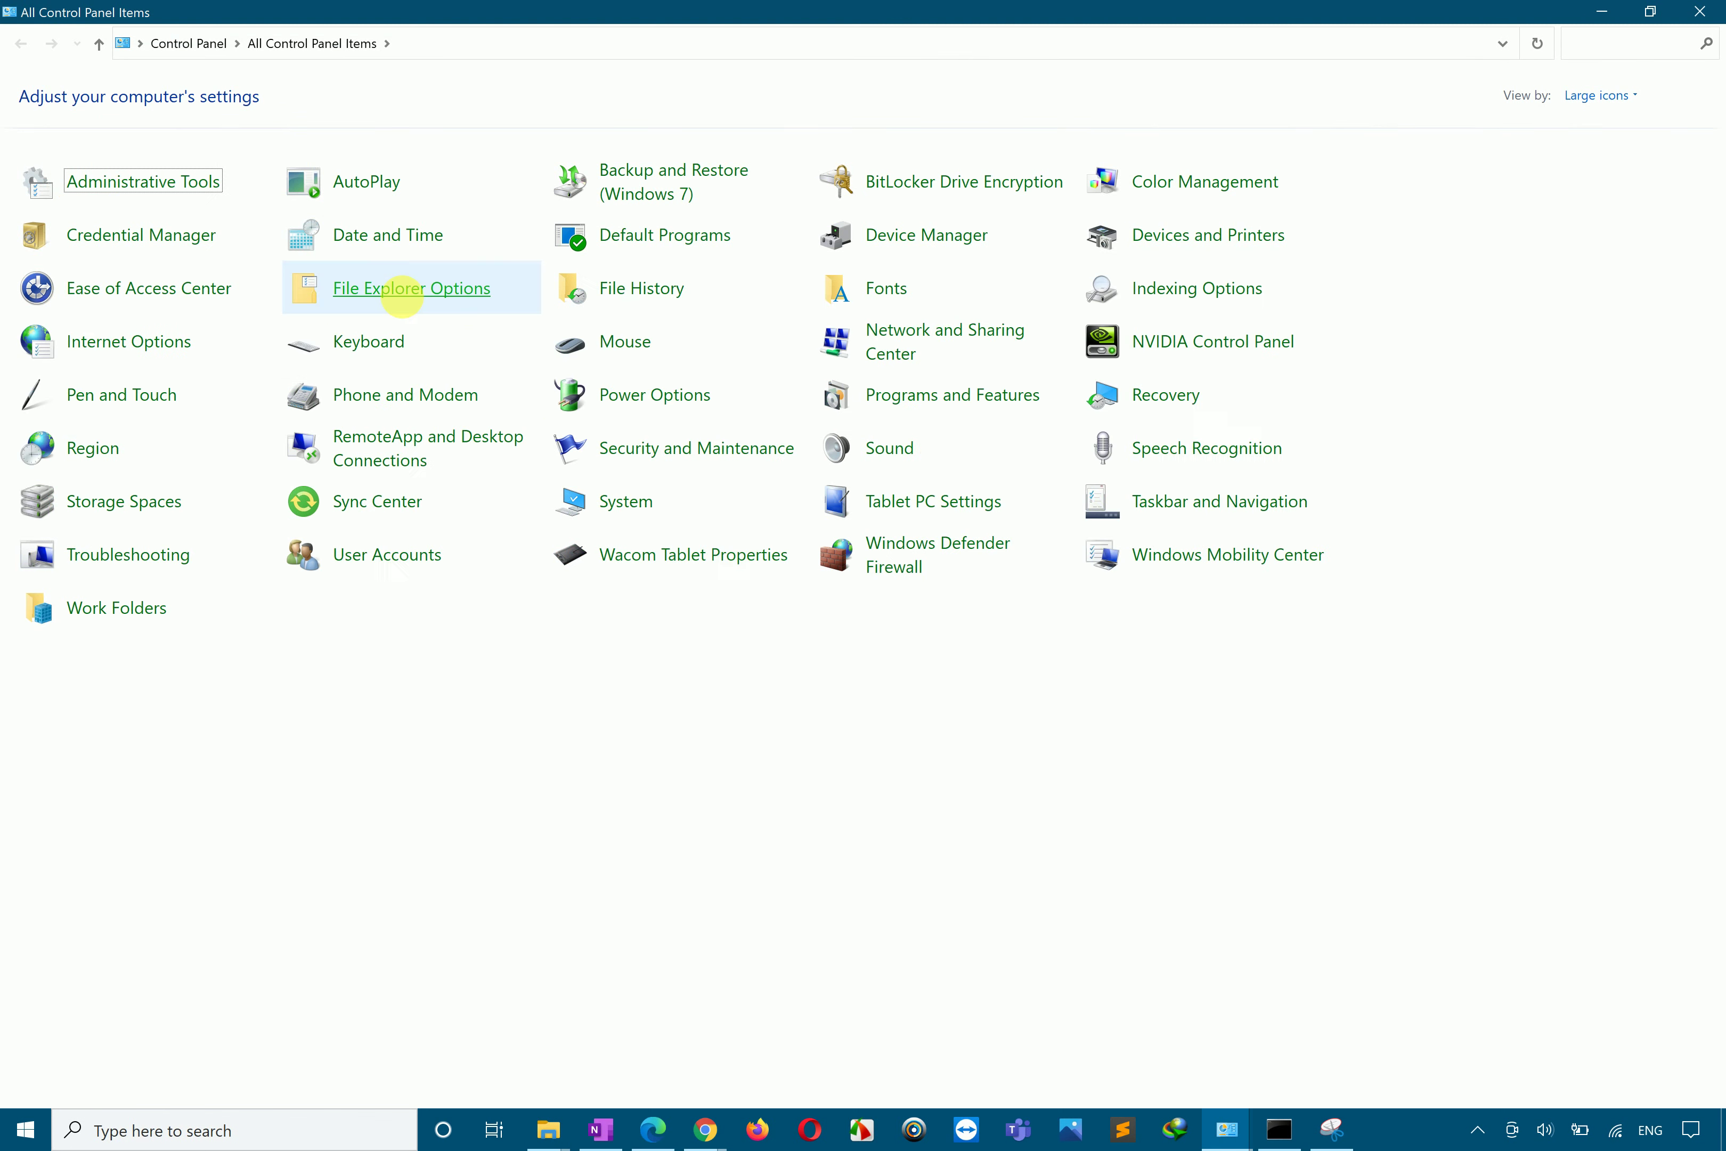
click(1183, 346)
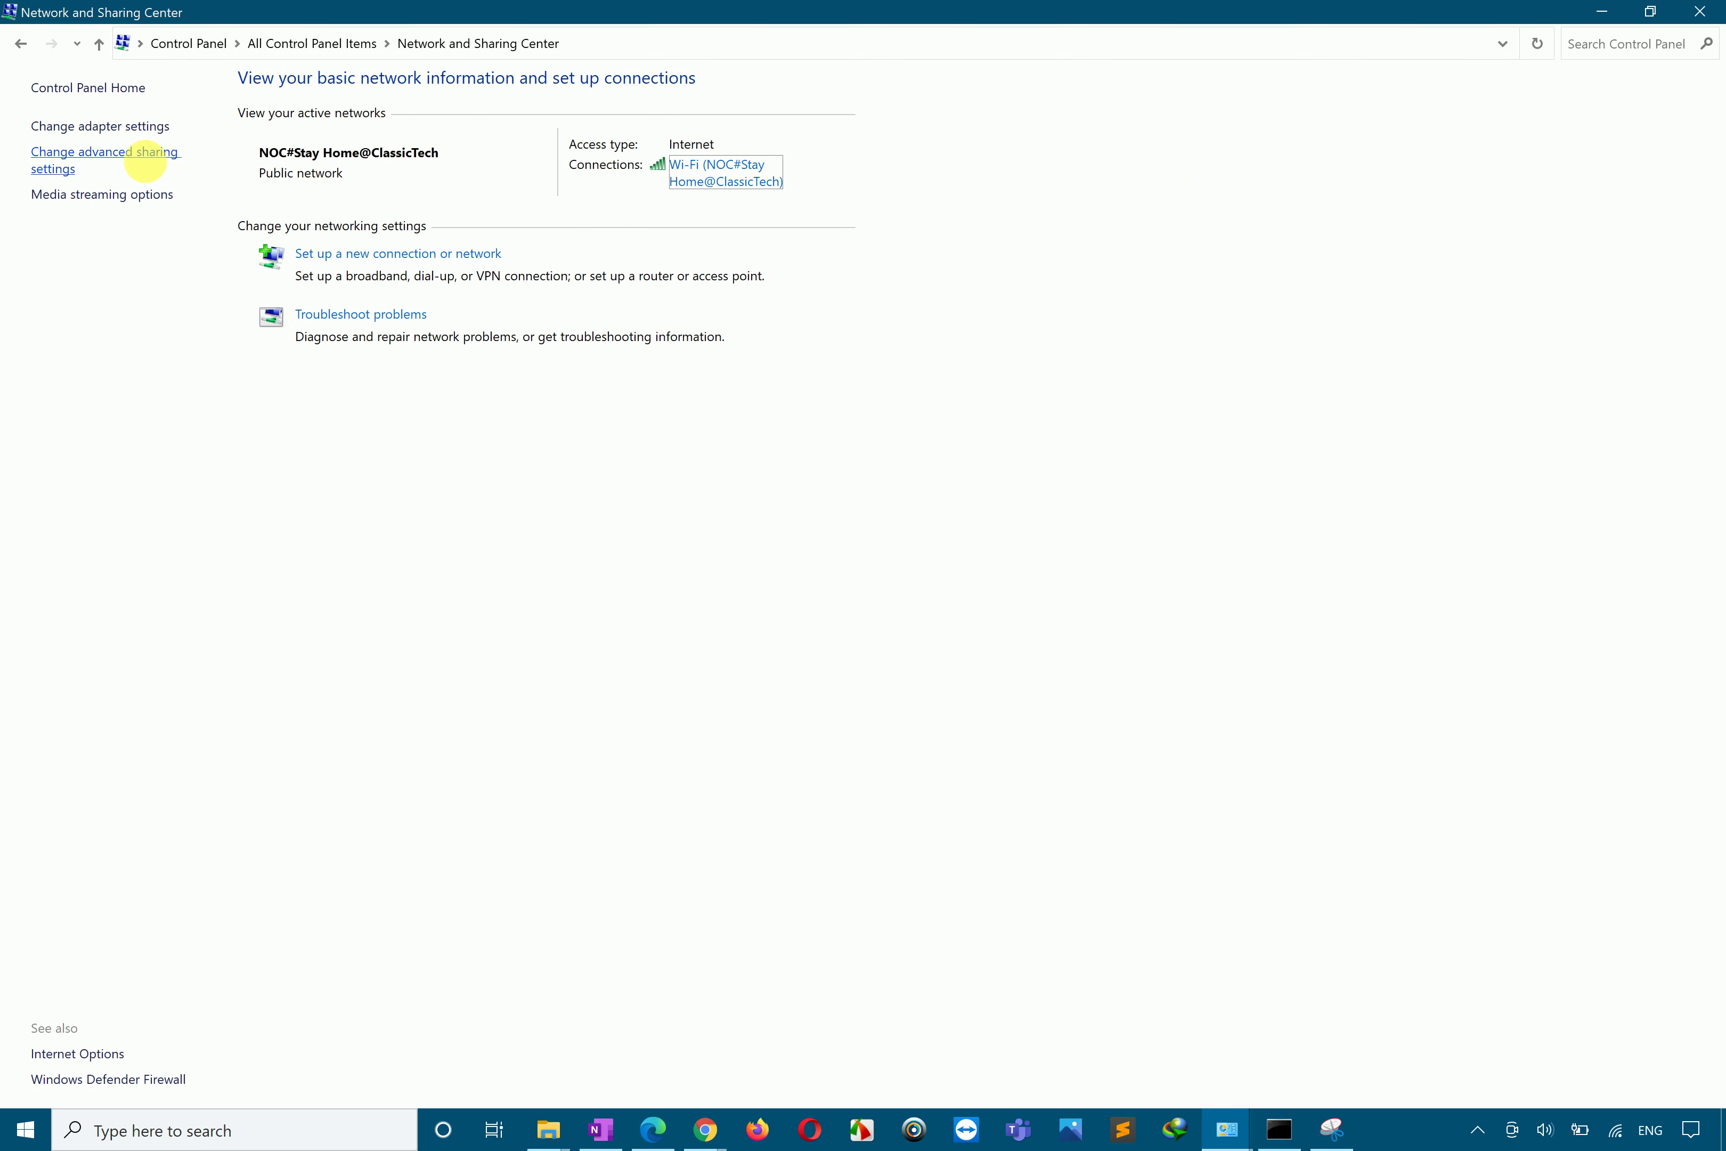
click(93, 156)
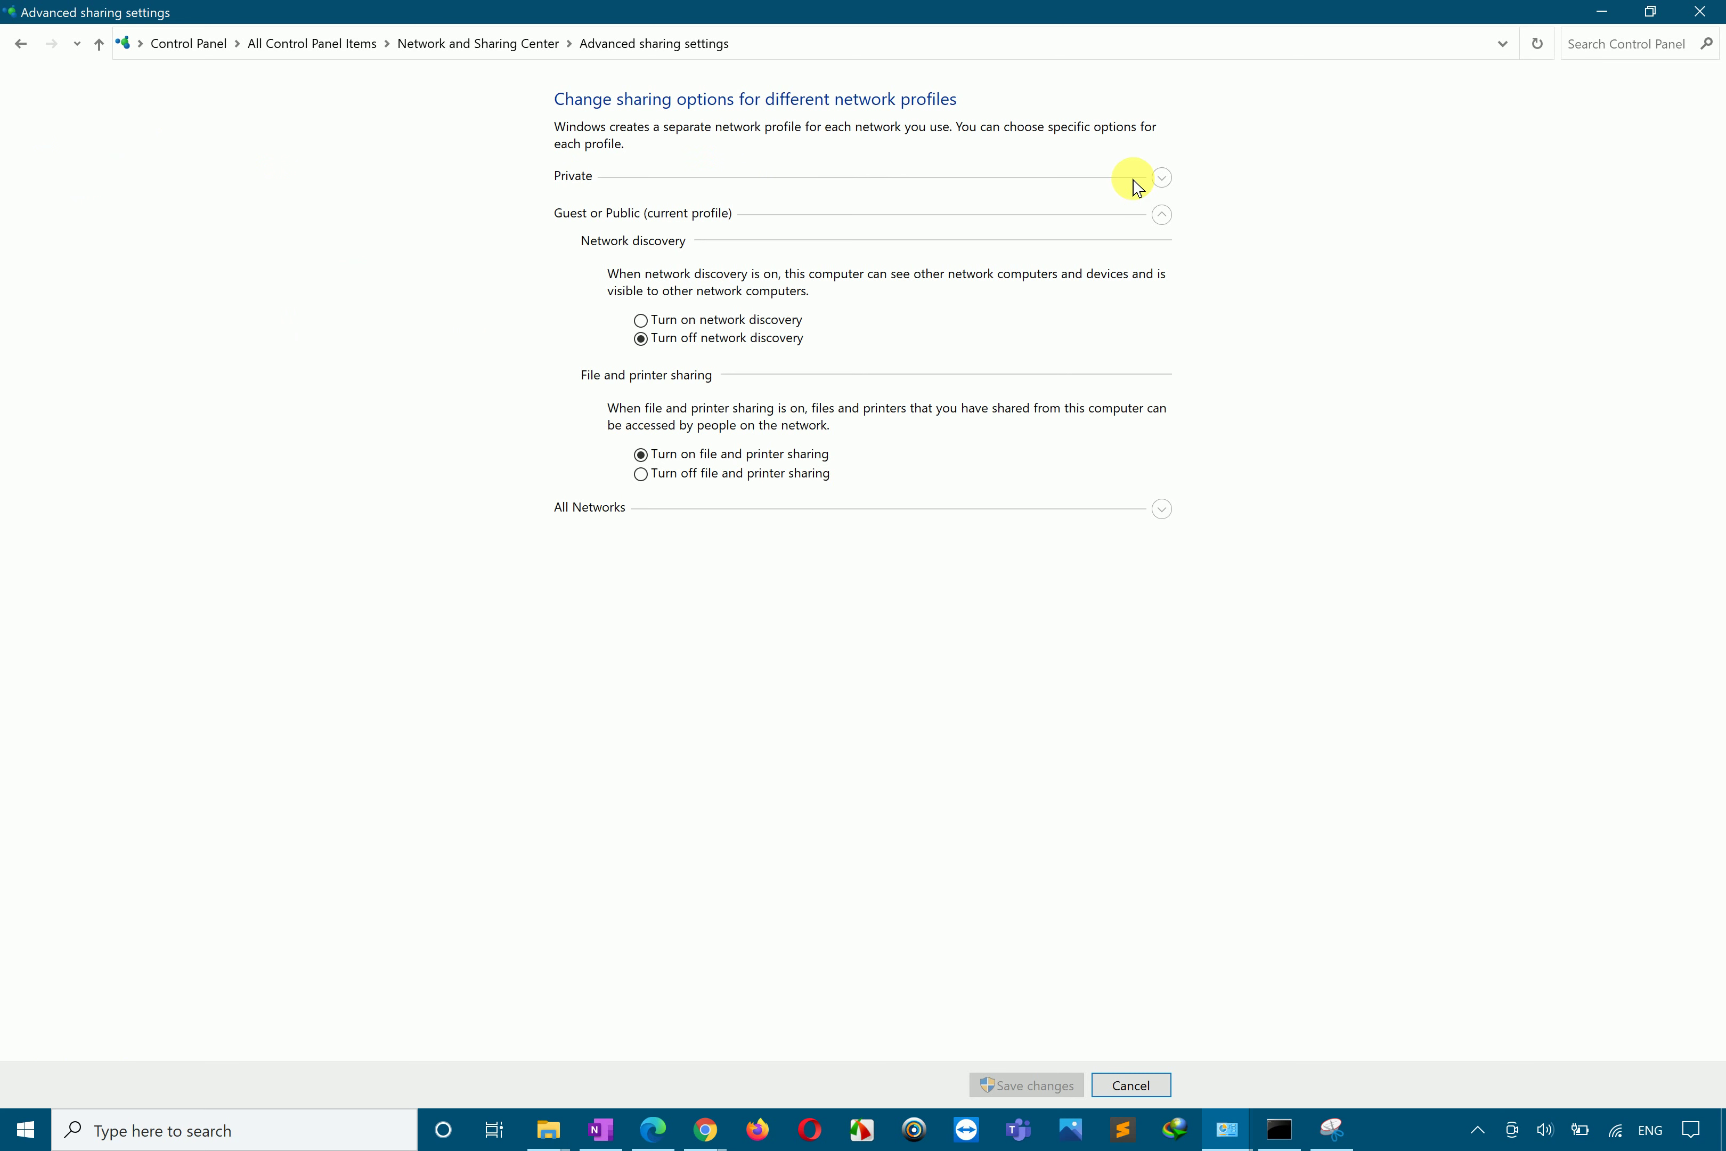
click(1162, 215)
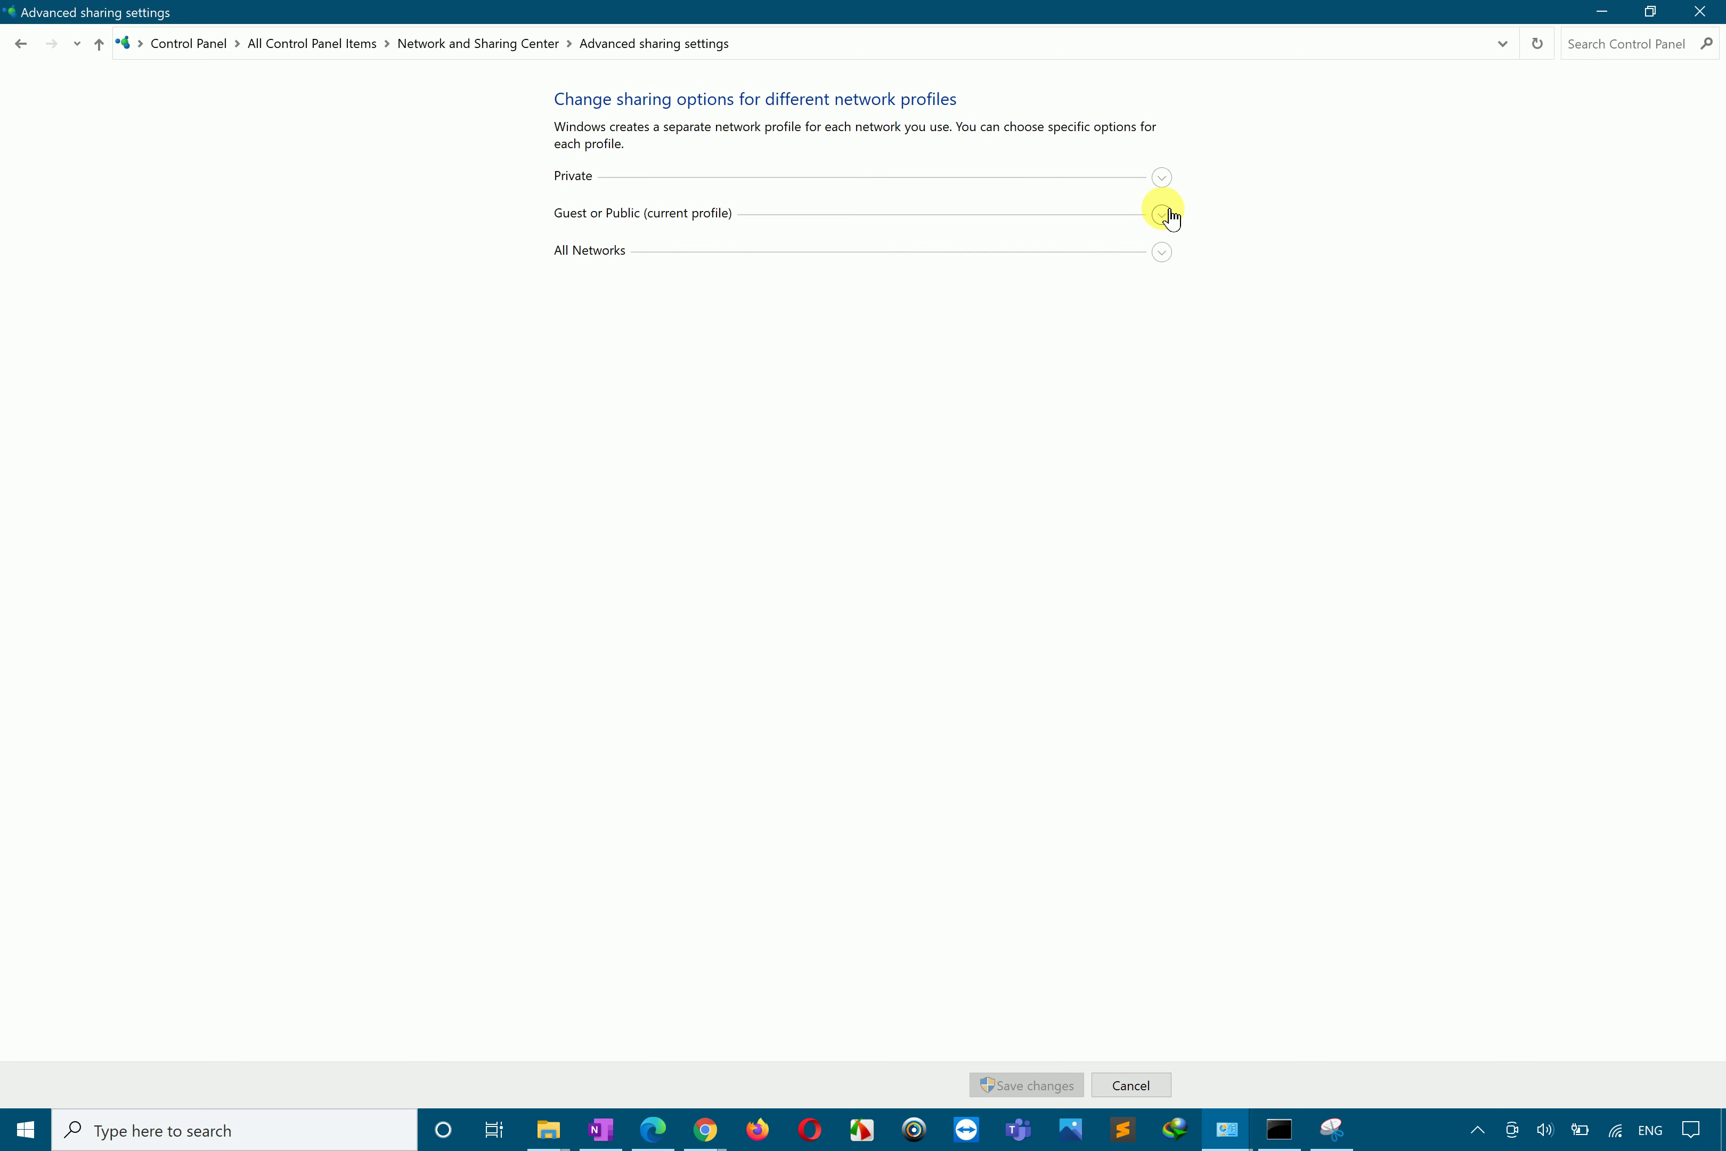
click(1162, 178)
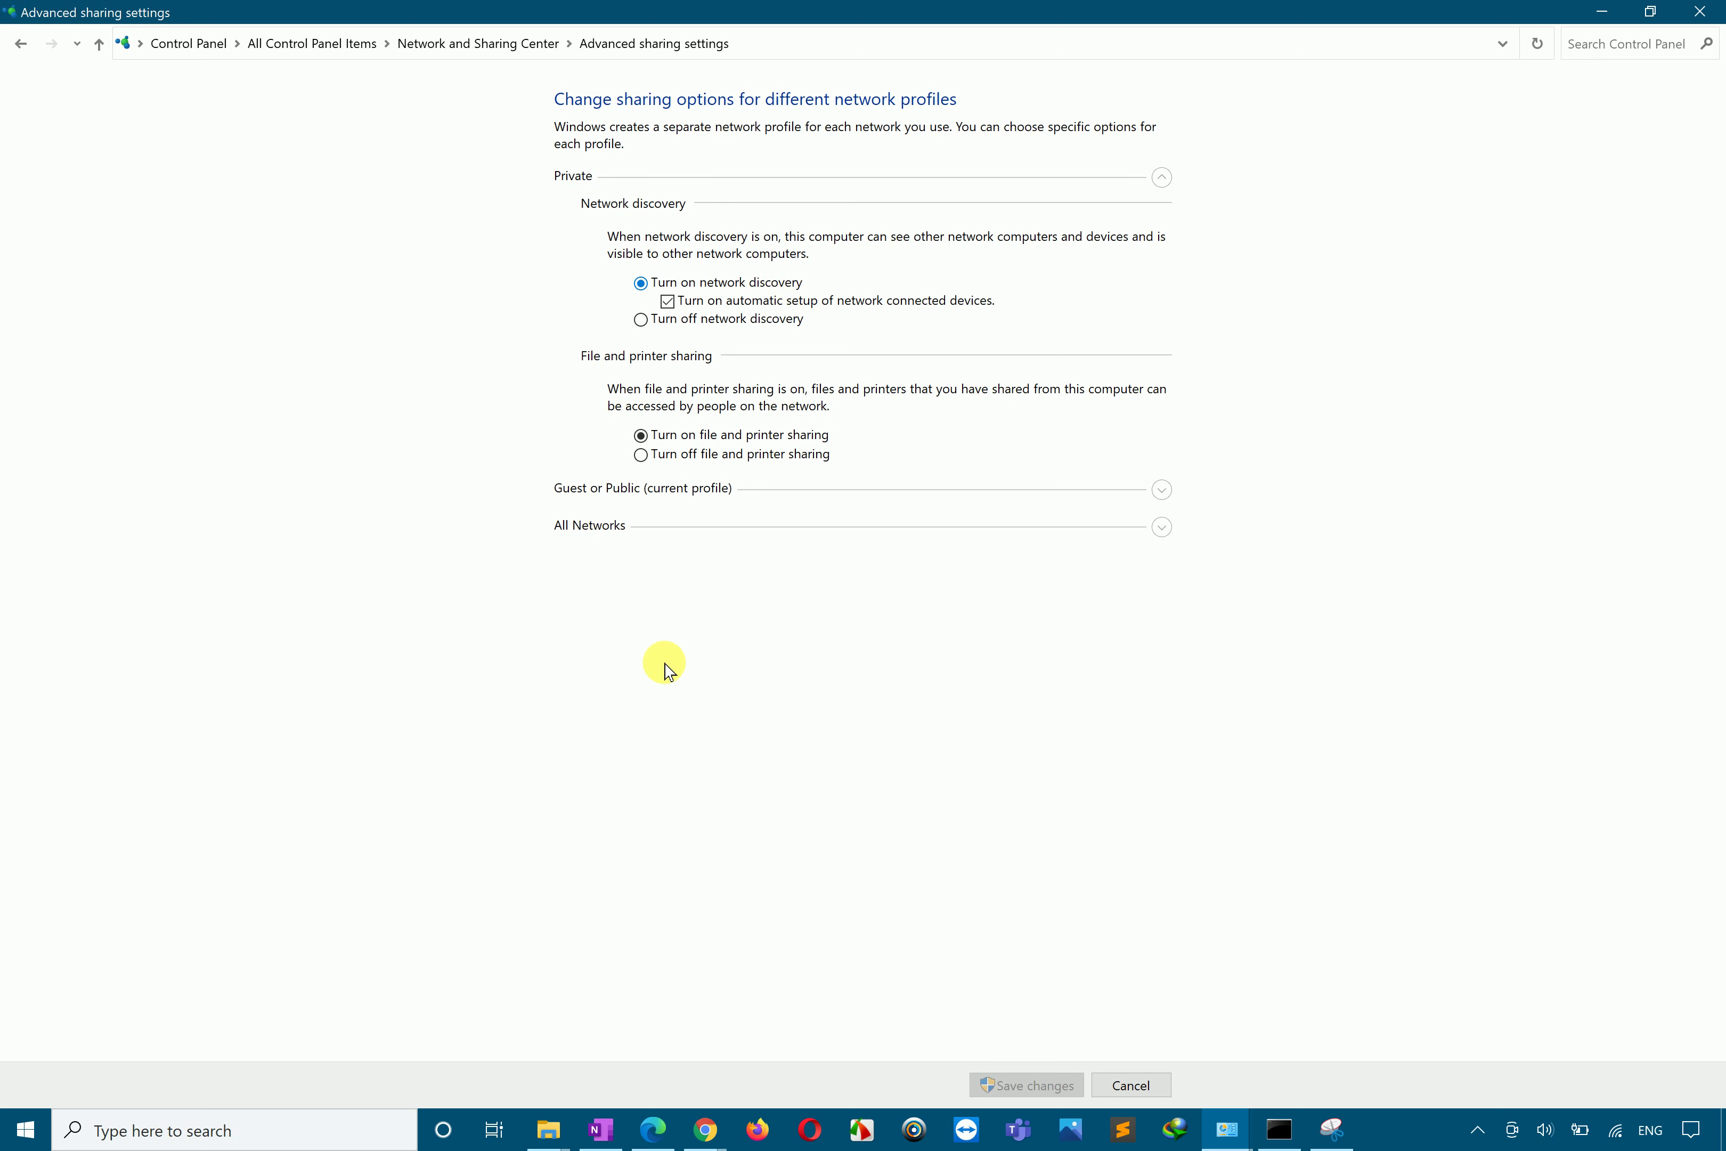
Step: Switch to the This PC window, open the Network location and dismiss the message about network discovery
click(550, 1128)
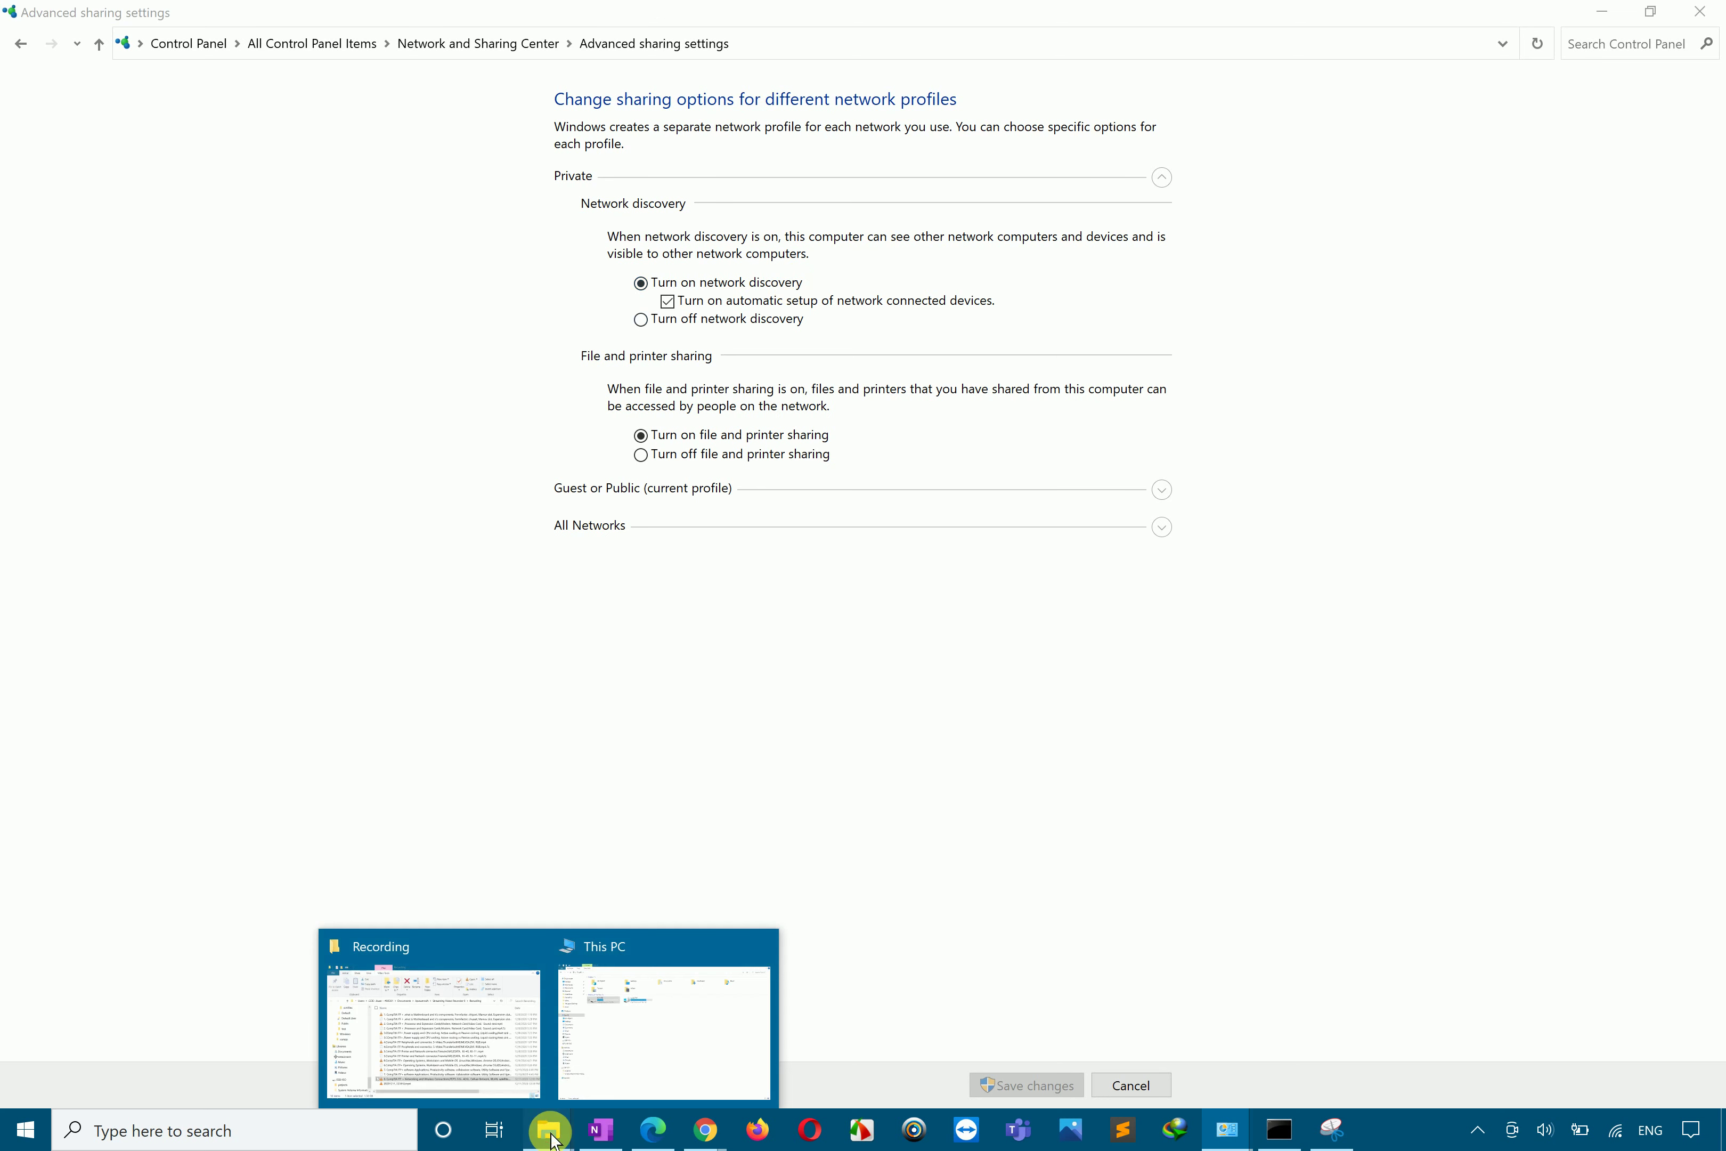
click(661, 1043)
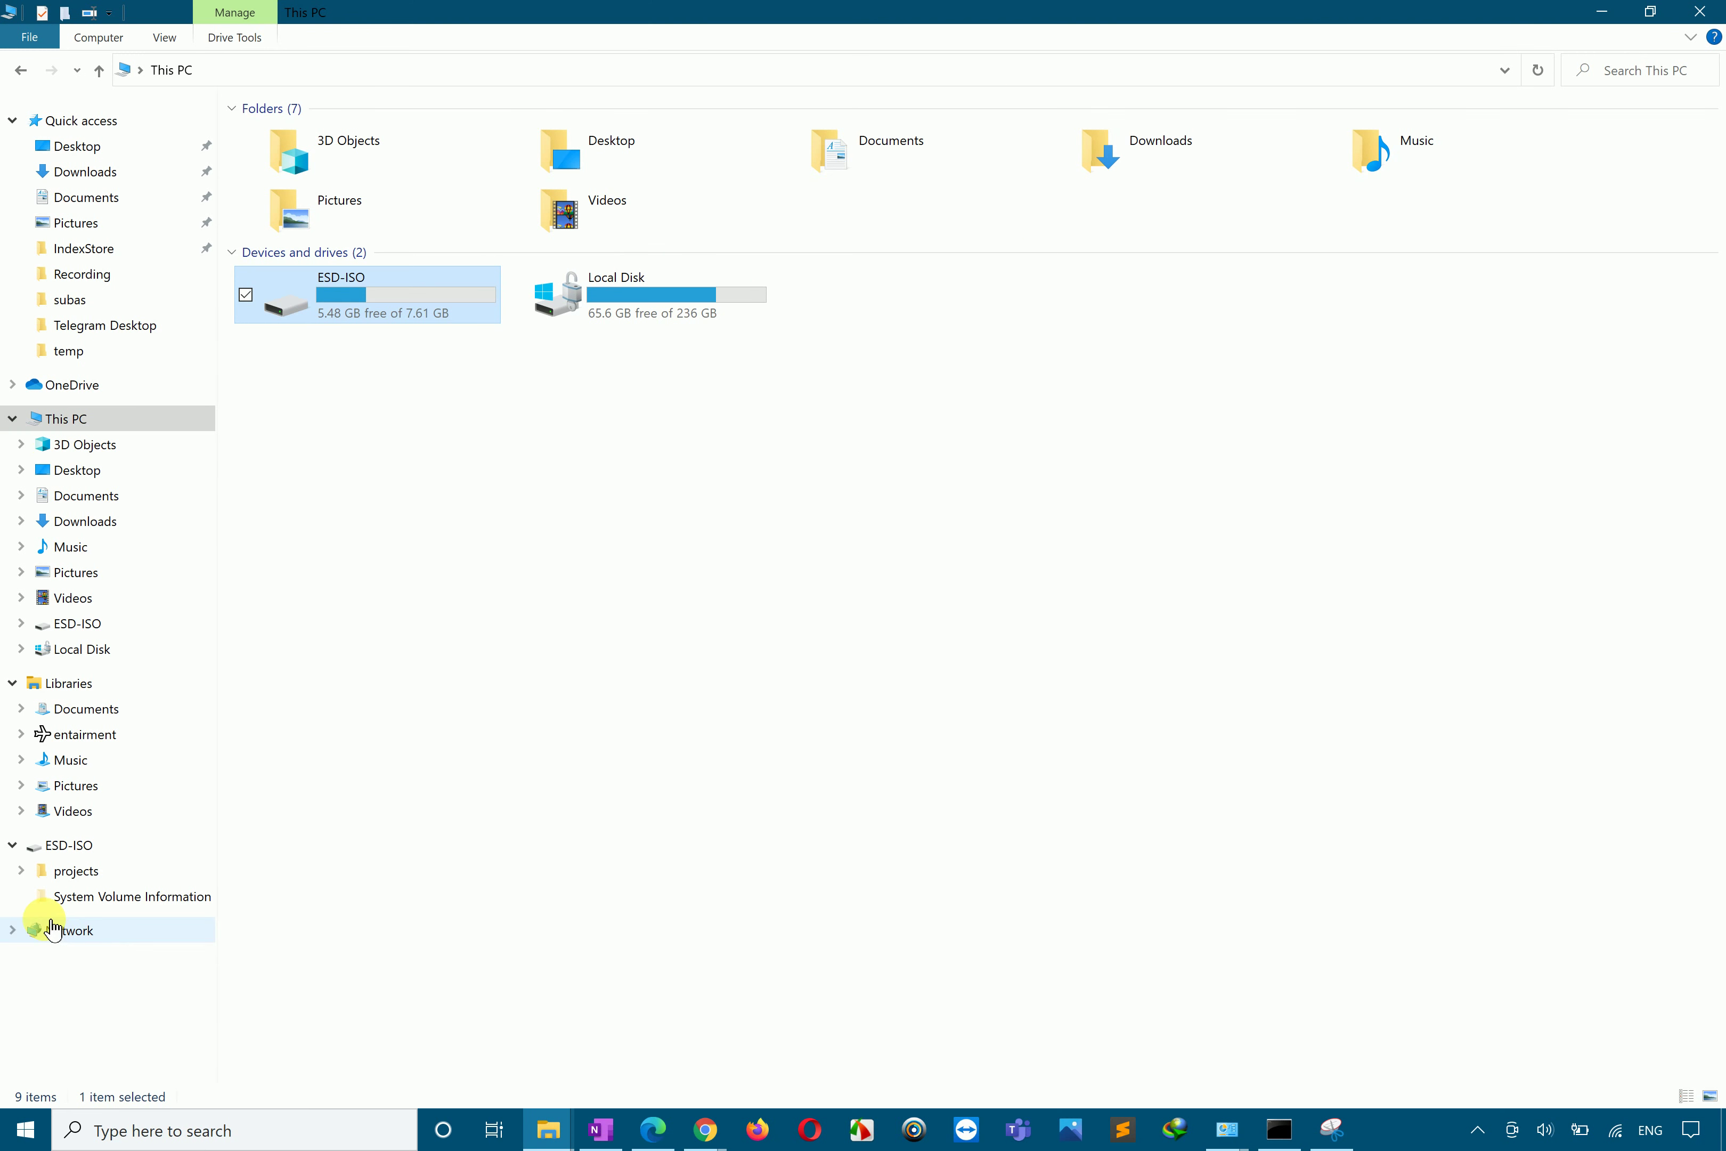
click(13, 421)
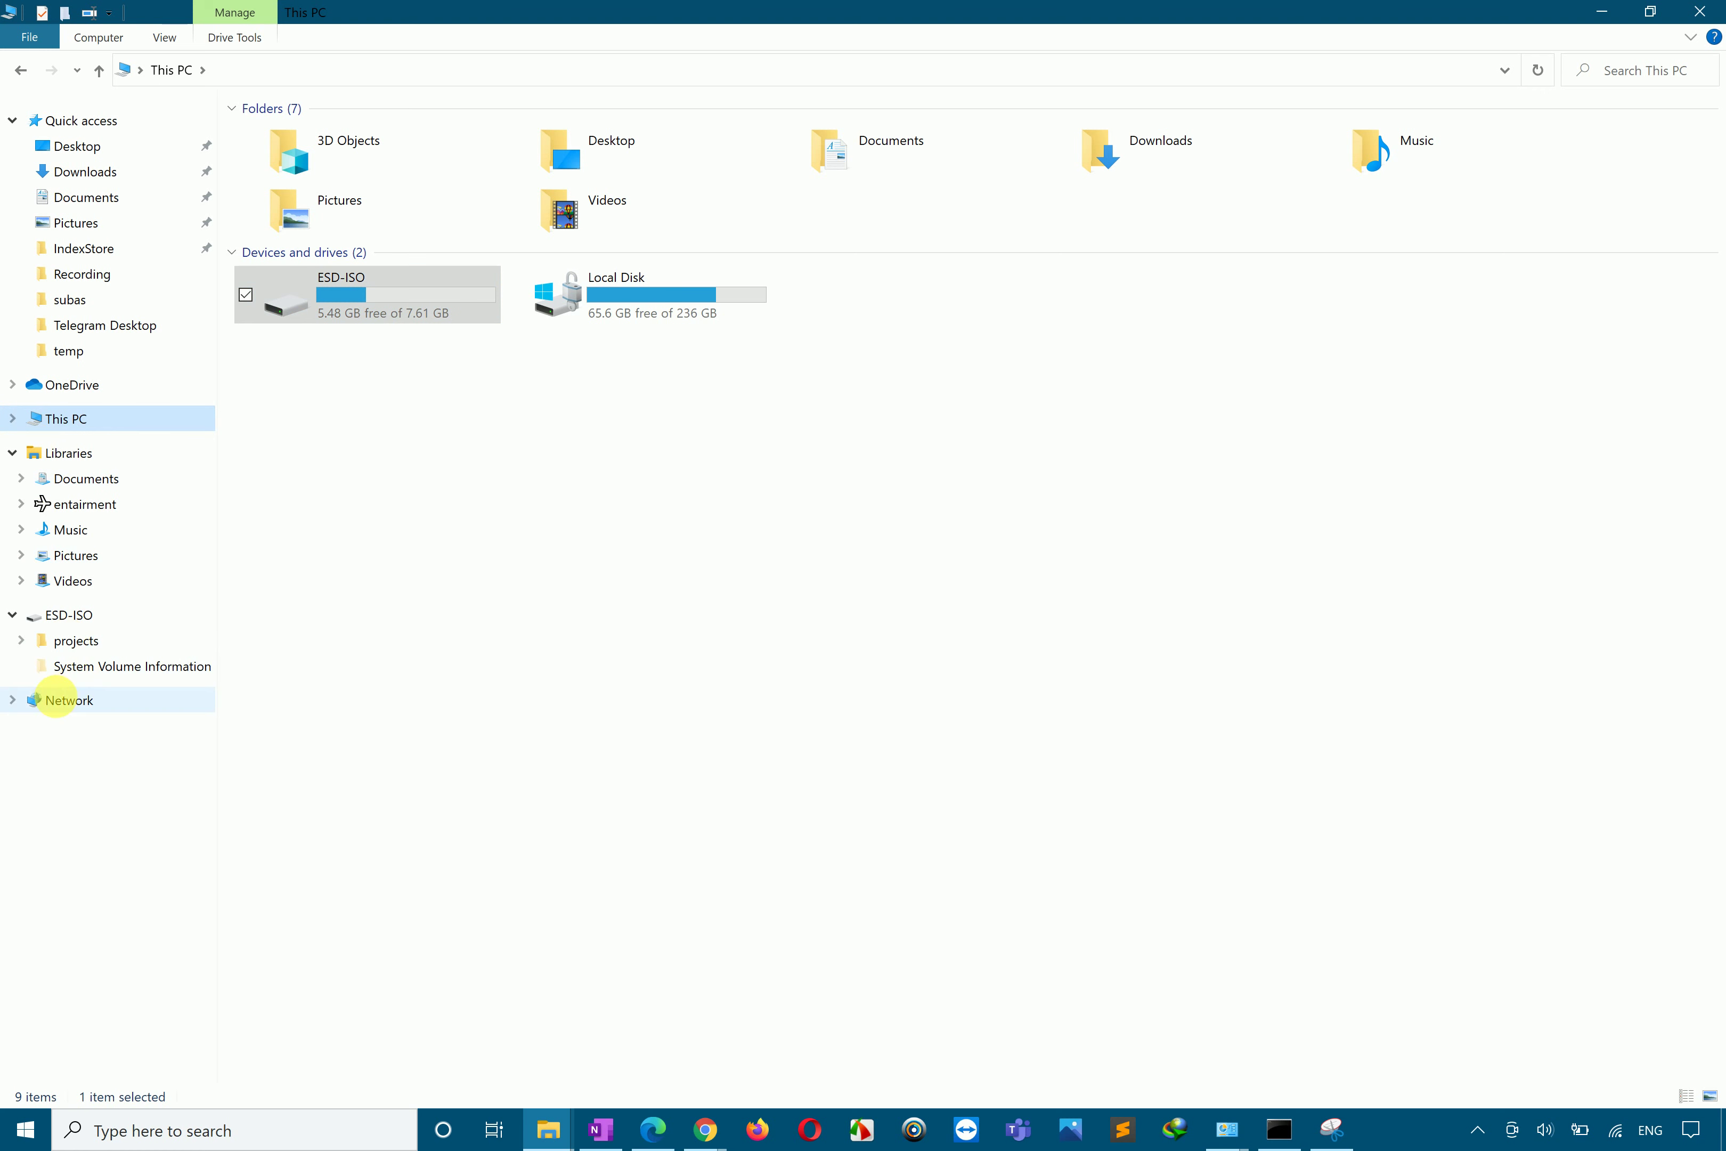
click(50, 701)
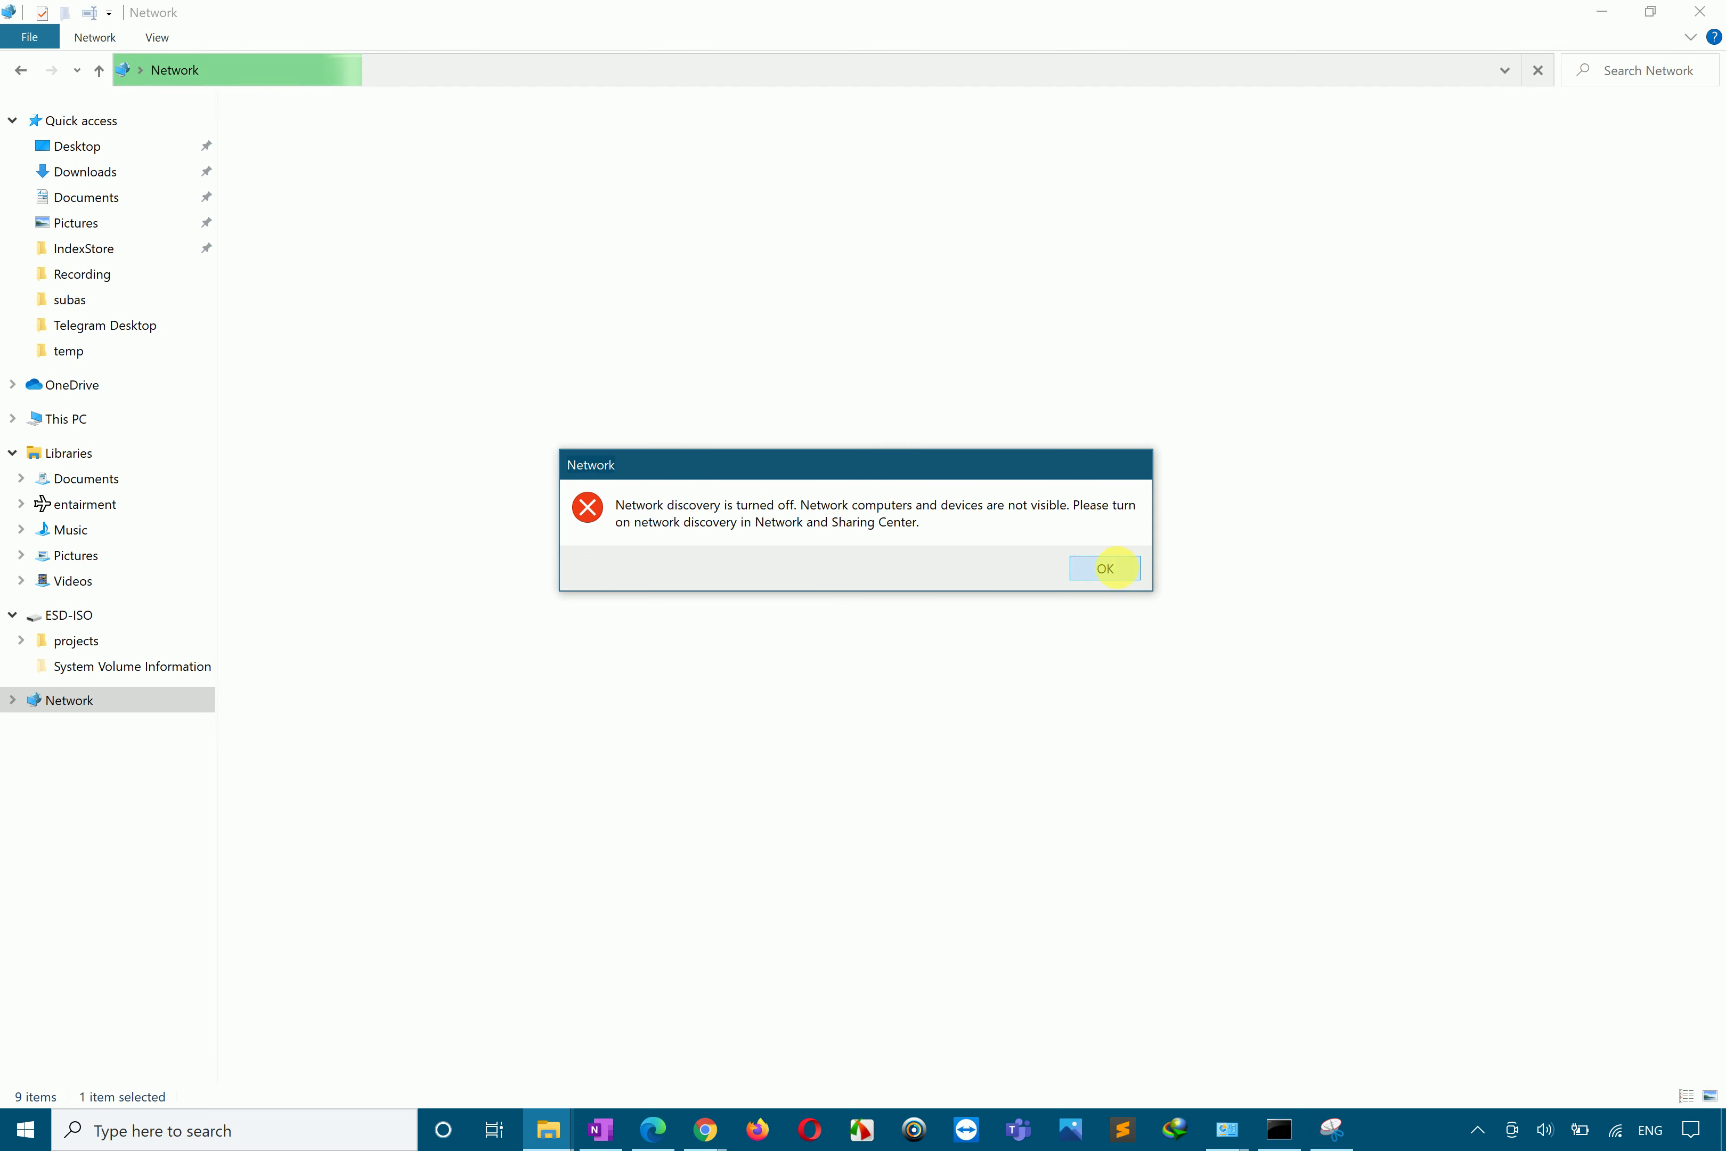
click(1106, 569)
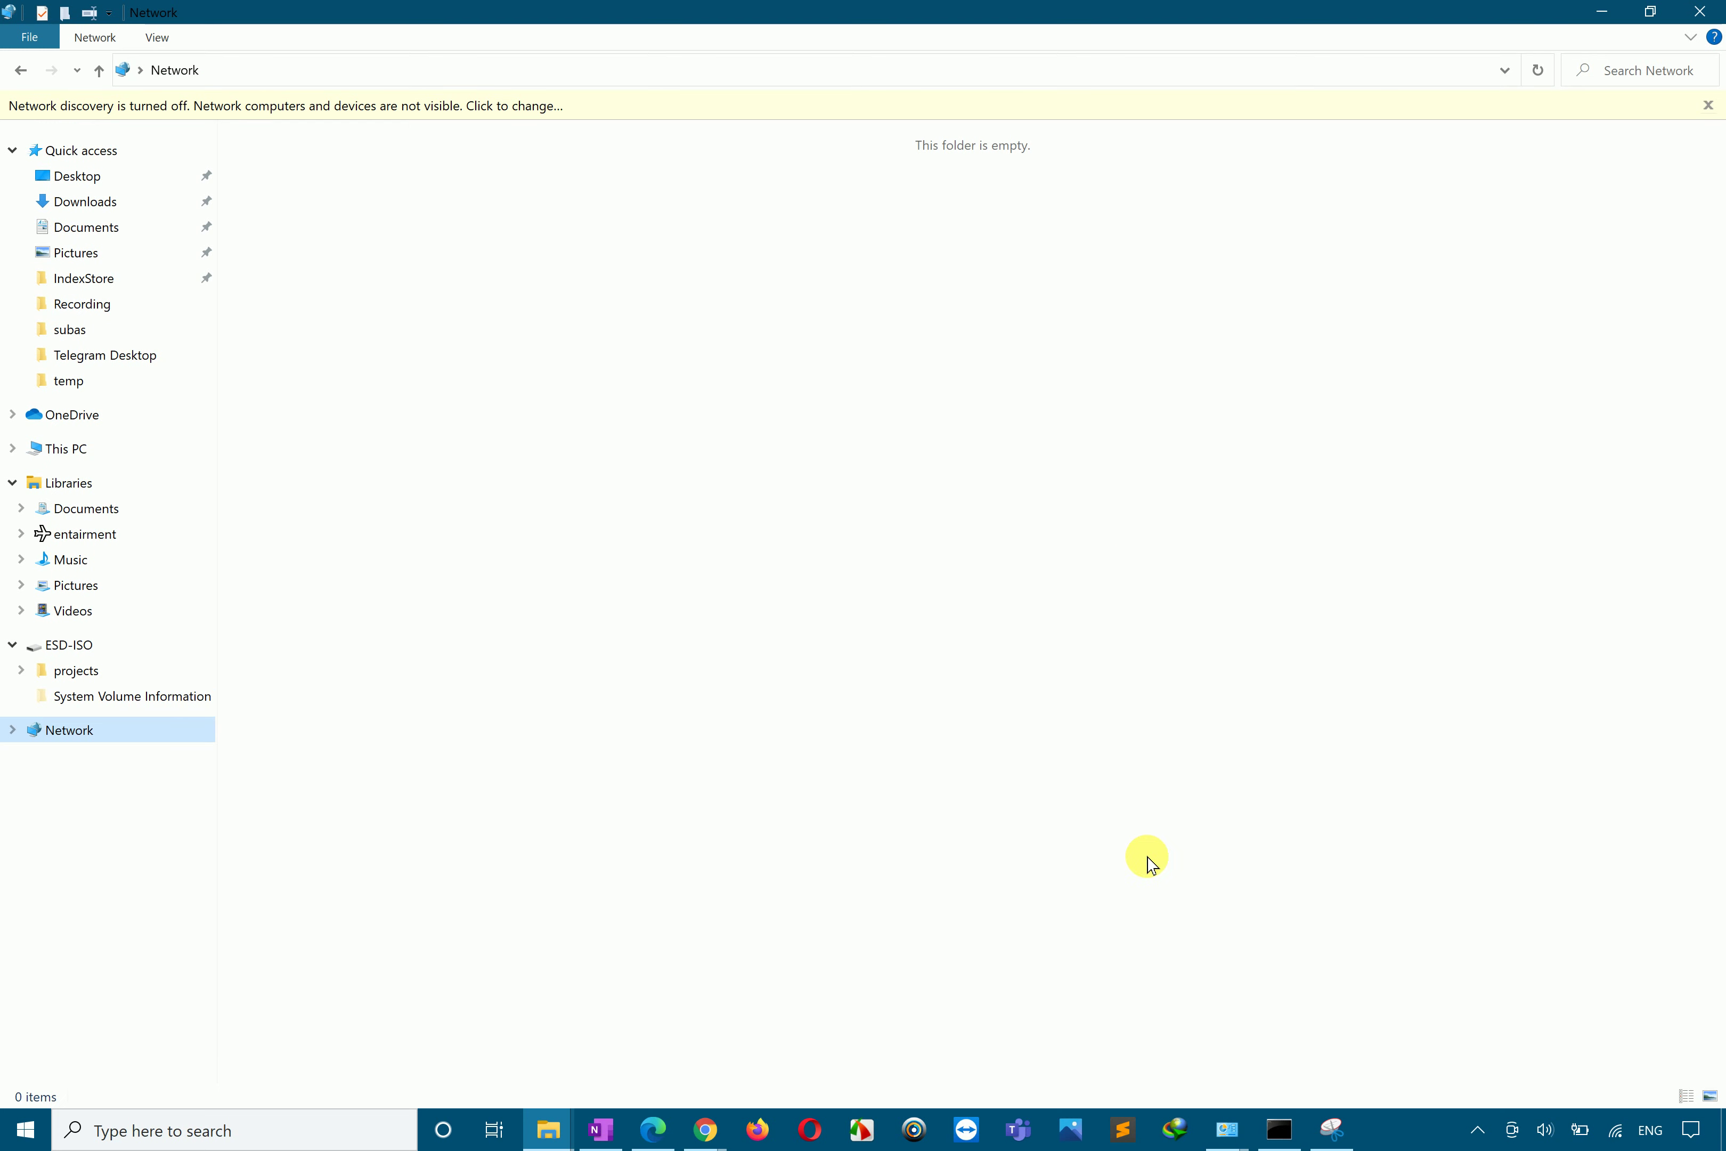
Step: Switch to the advanced sharing settings, disable automatic setup of network connected devices for the Private profile and save the changes
click(1227, 1130)
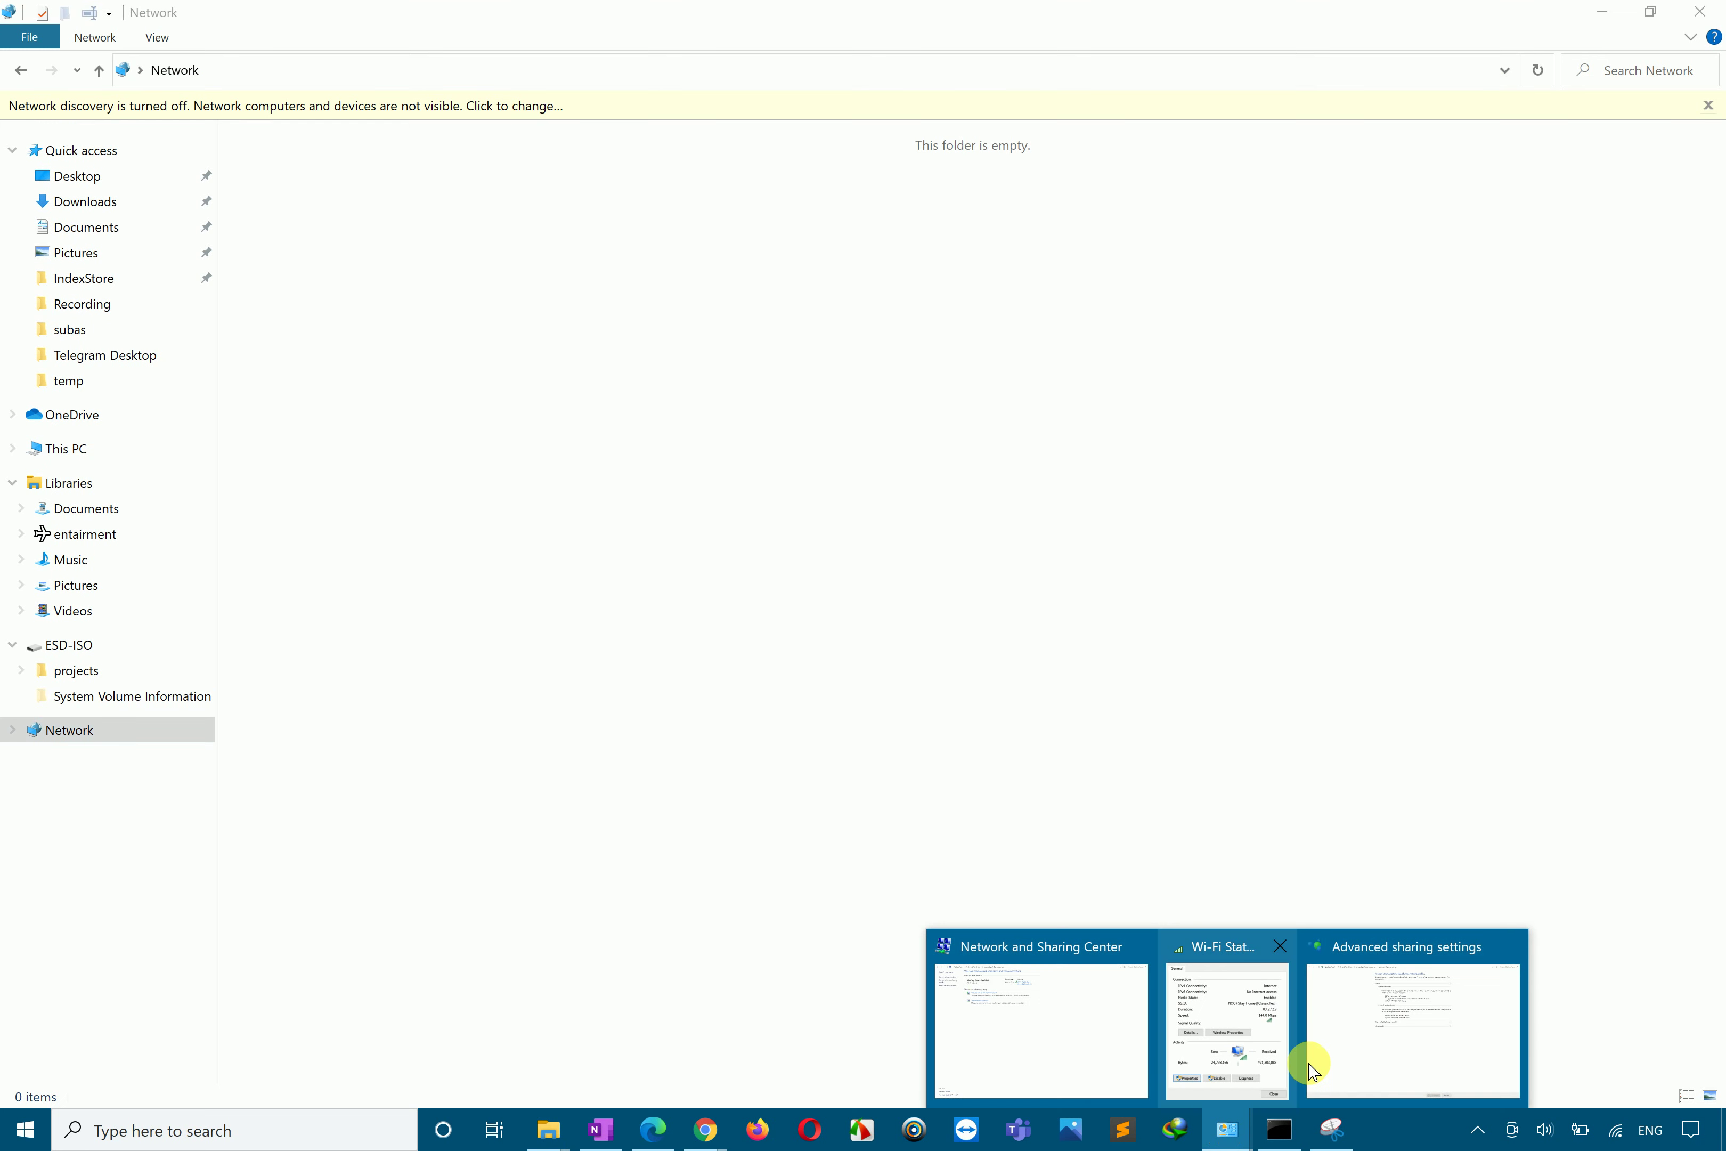
click(1359, 1019)
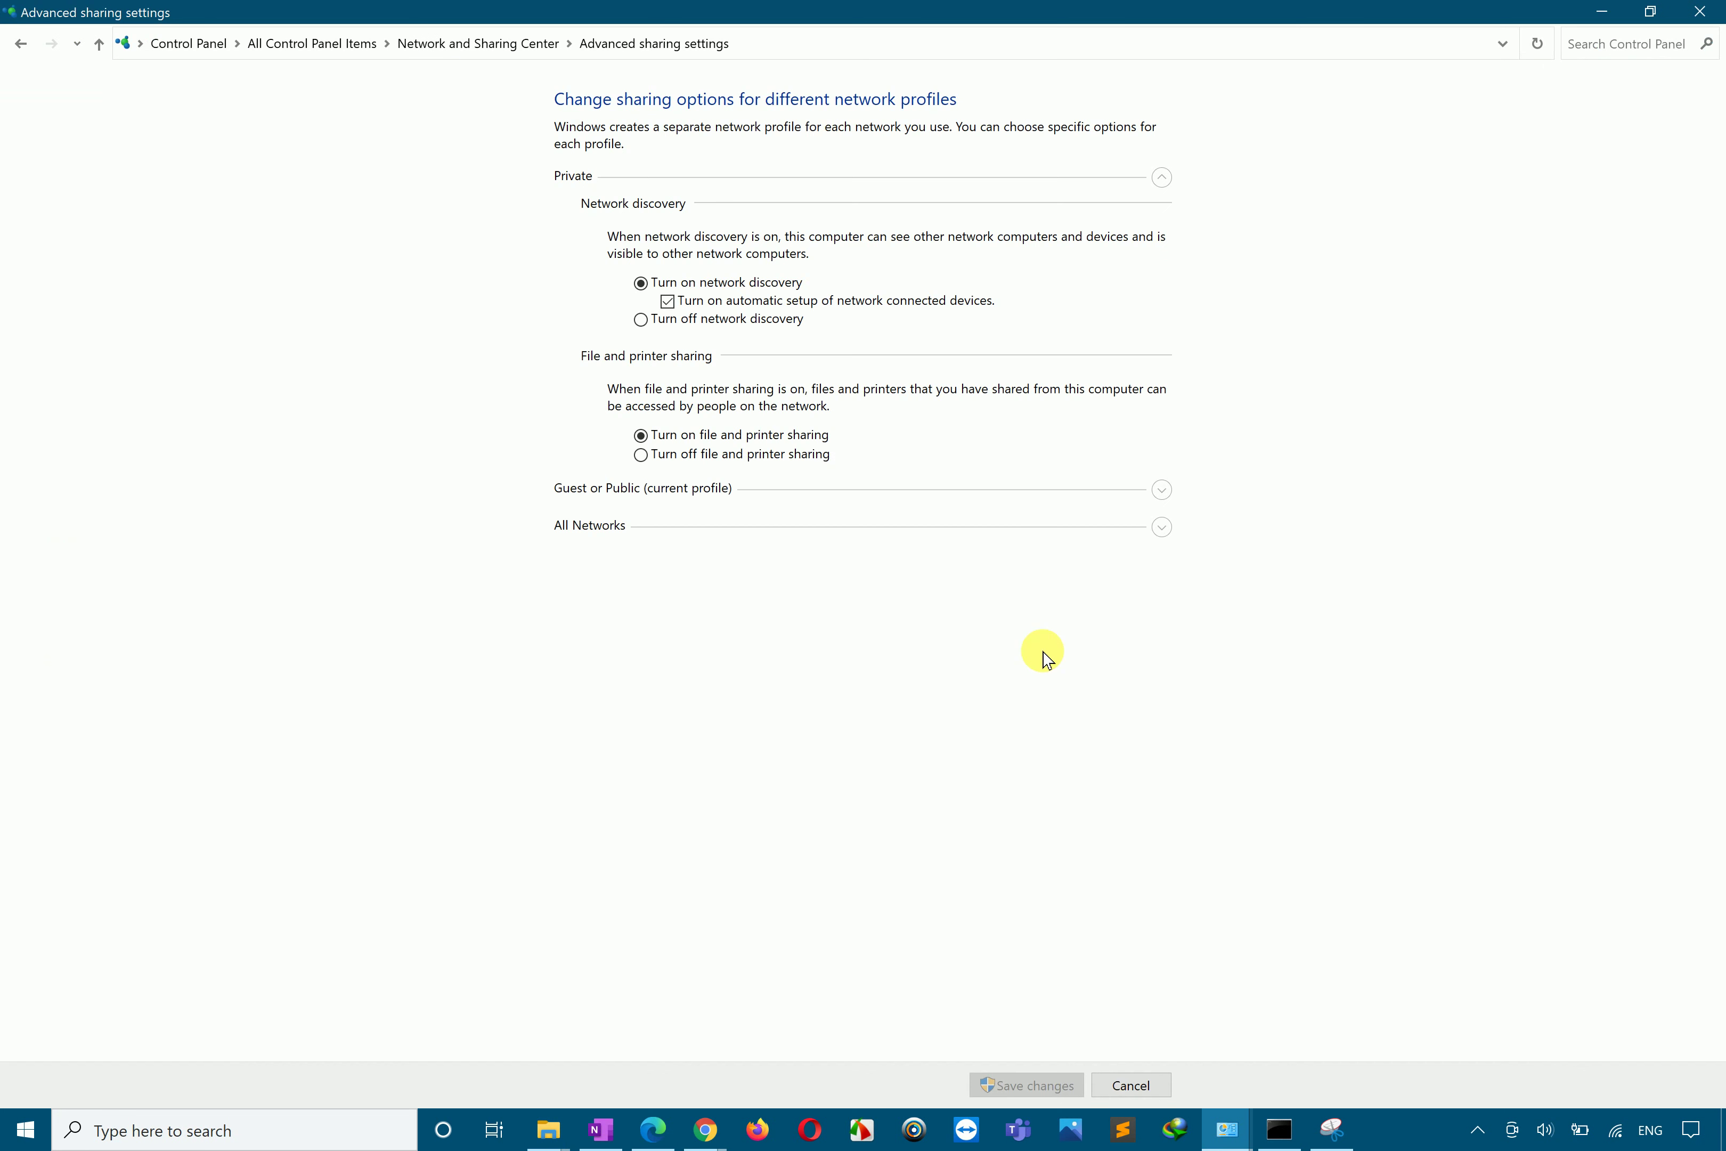
click(667, 301)
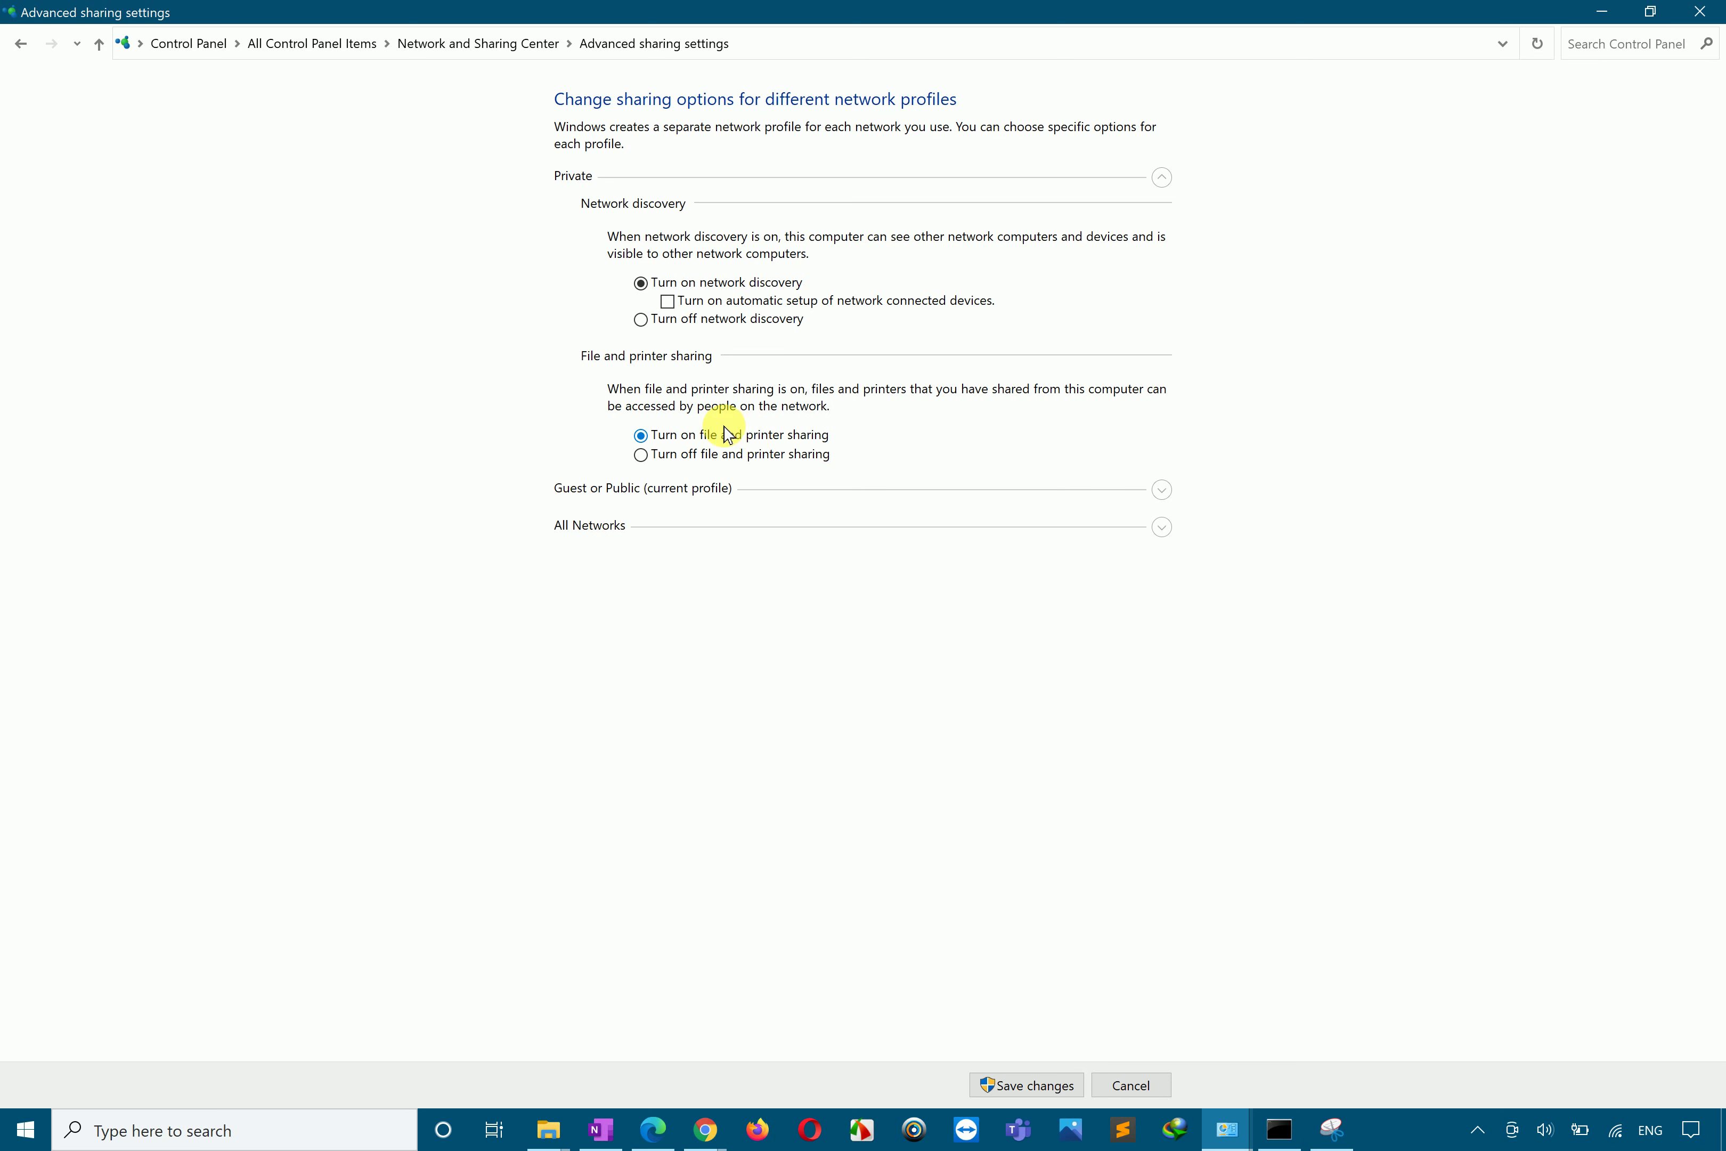
click(1018, 1085)
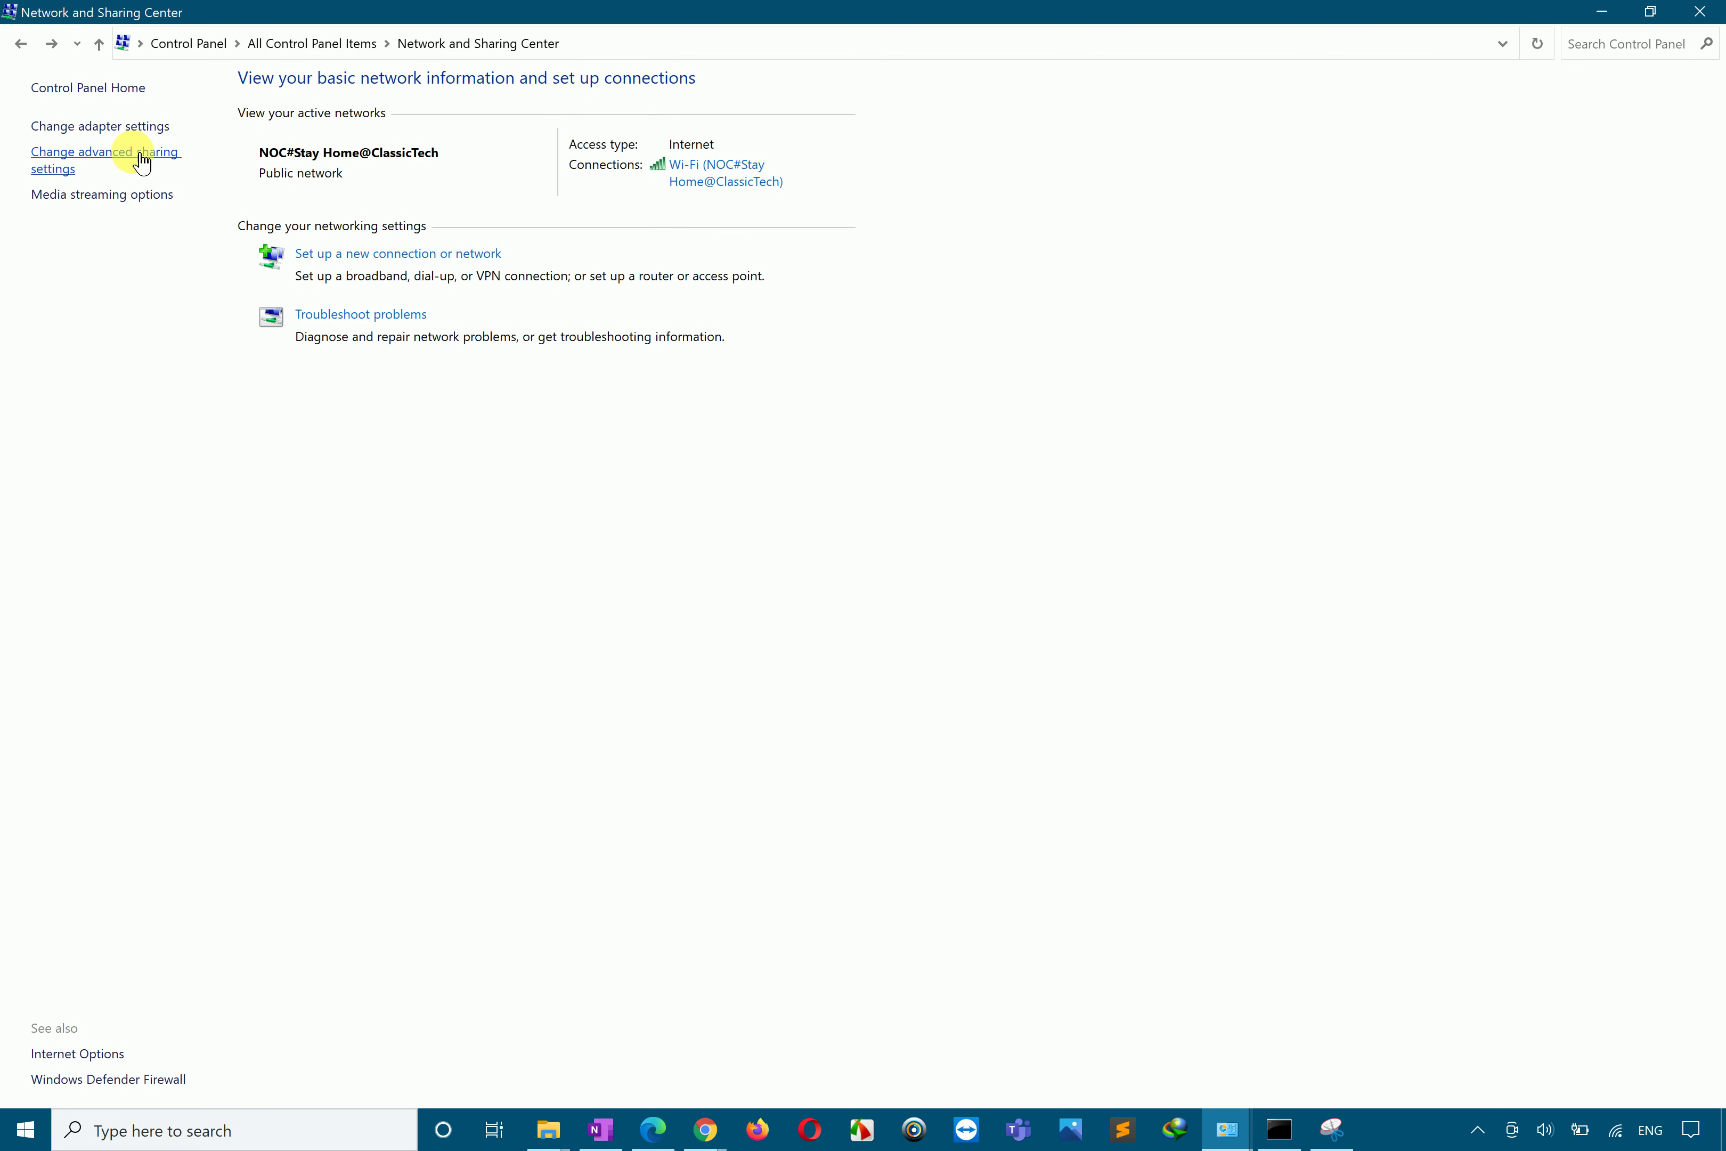
Step: Reopen the advanced sharing settings, turn on Public folder sharing for All Networks and network discovery for Guest or Public, and save the changes
click(141, 162)
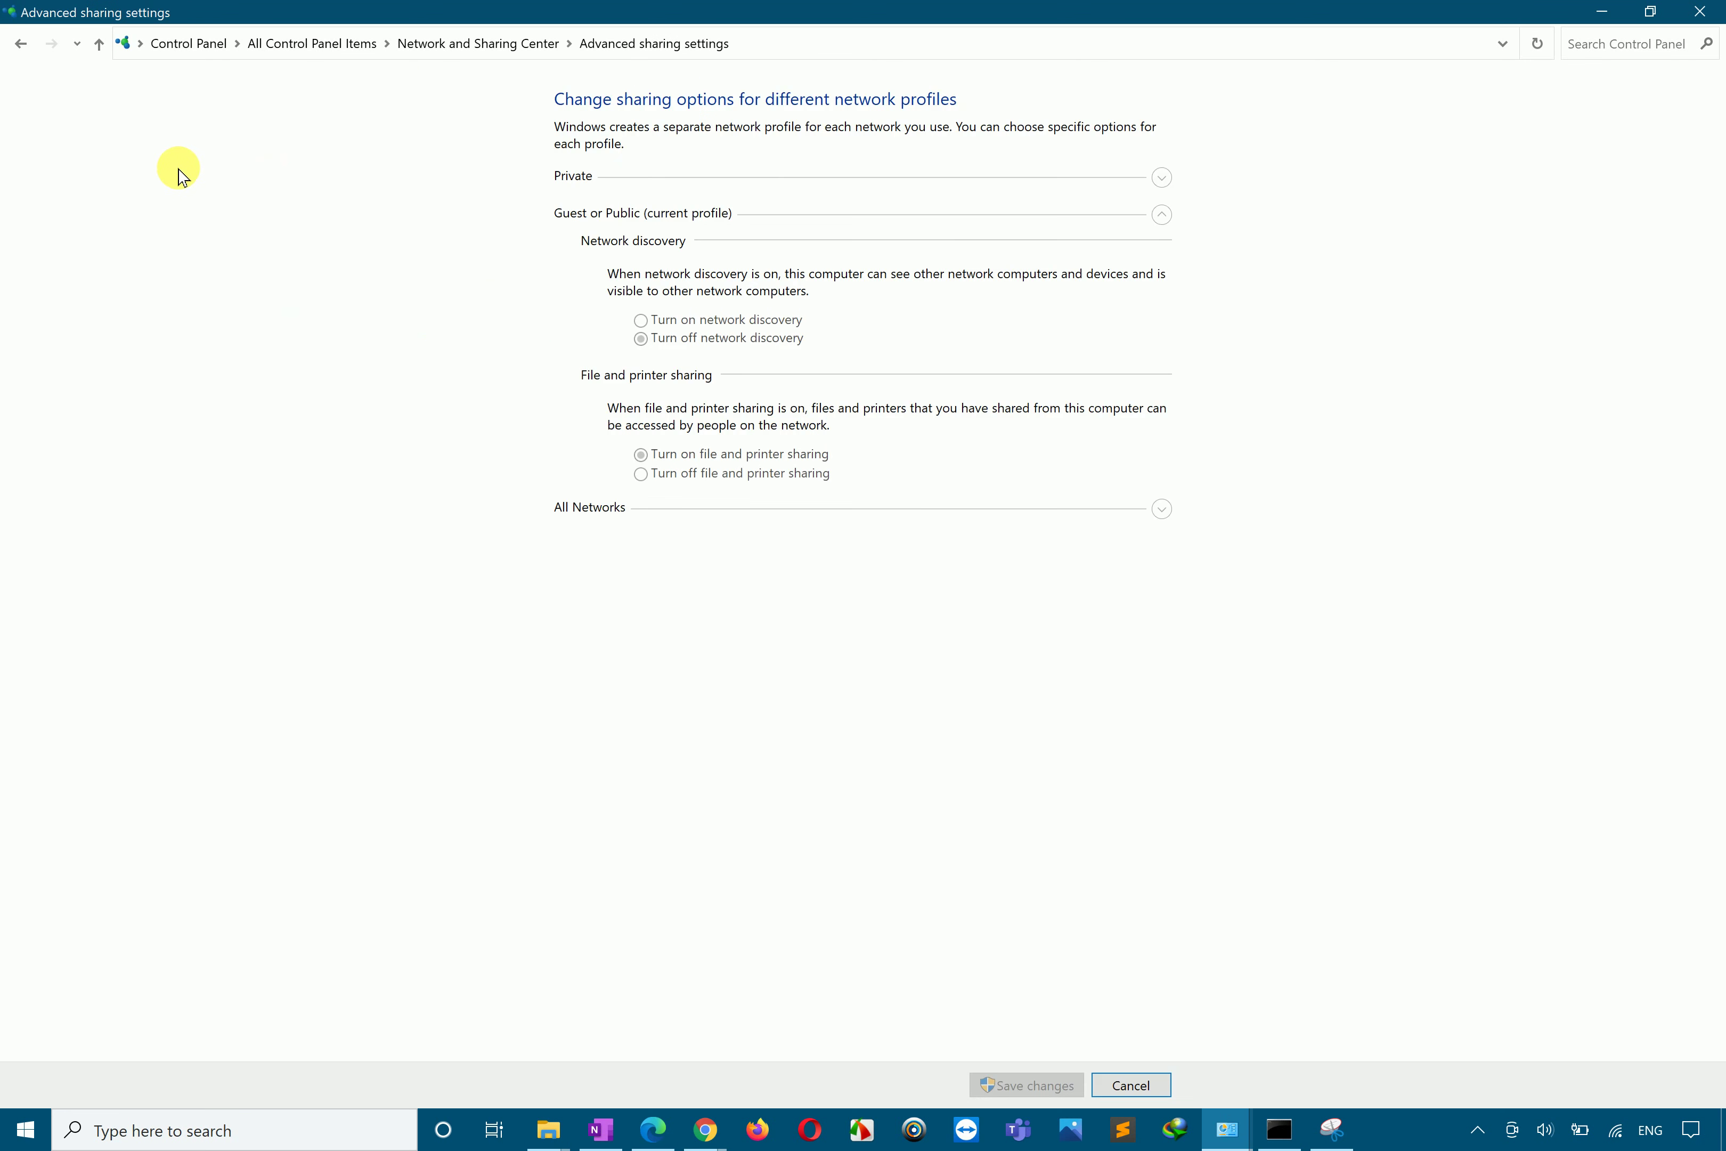
click(1170, 513)
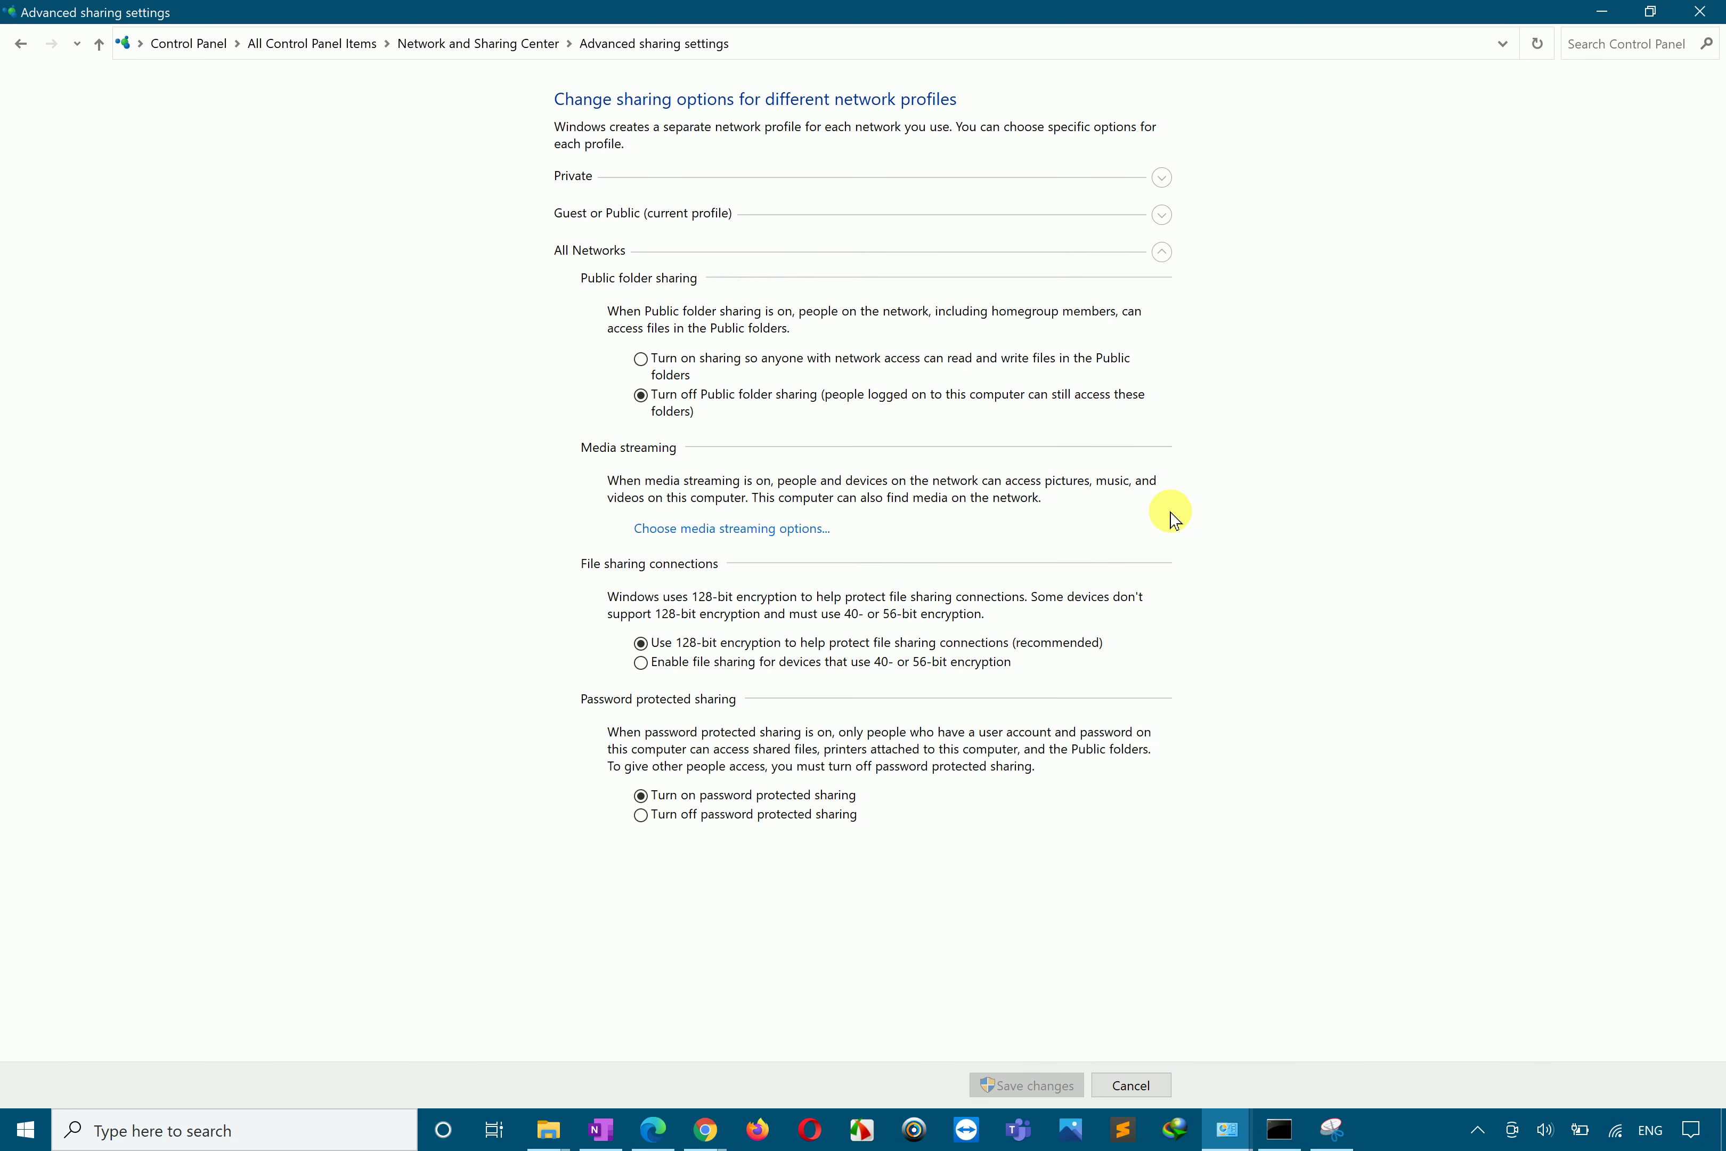
click(647, 364)
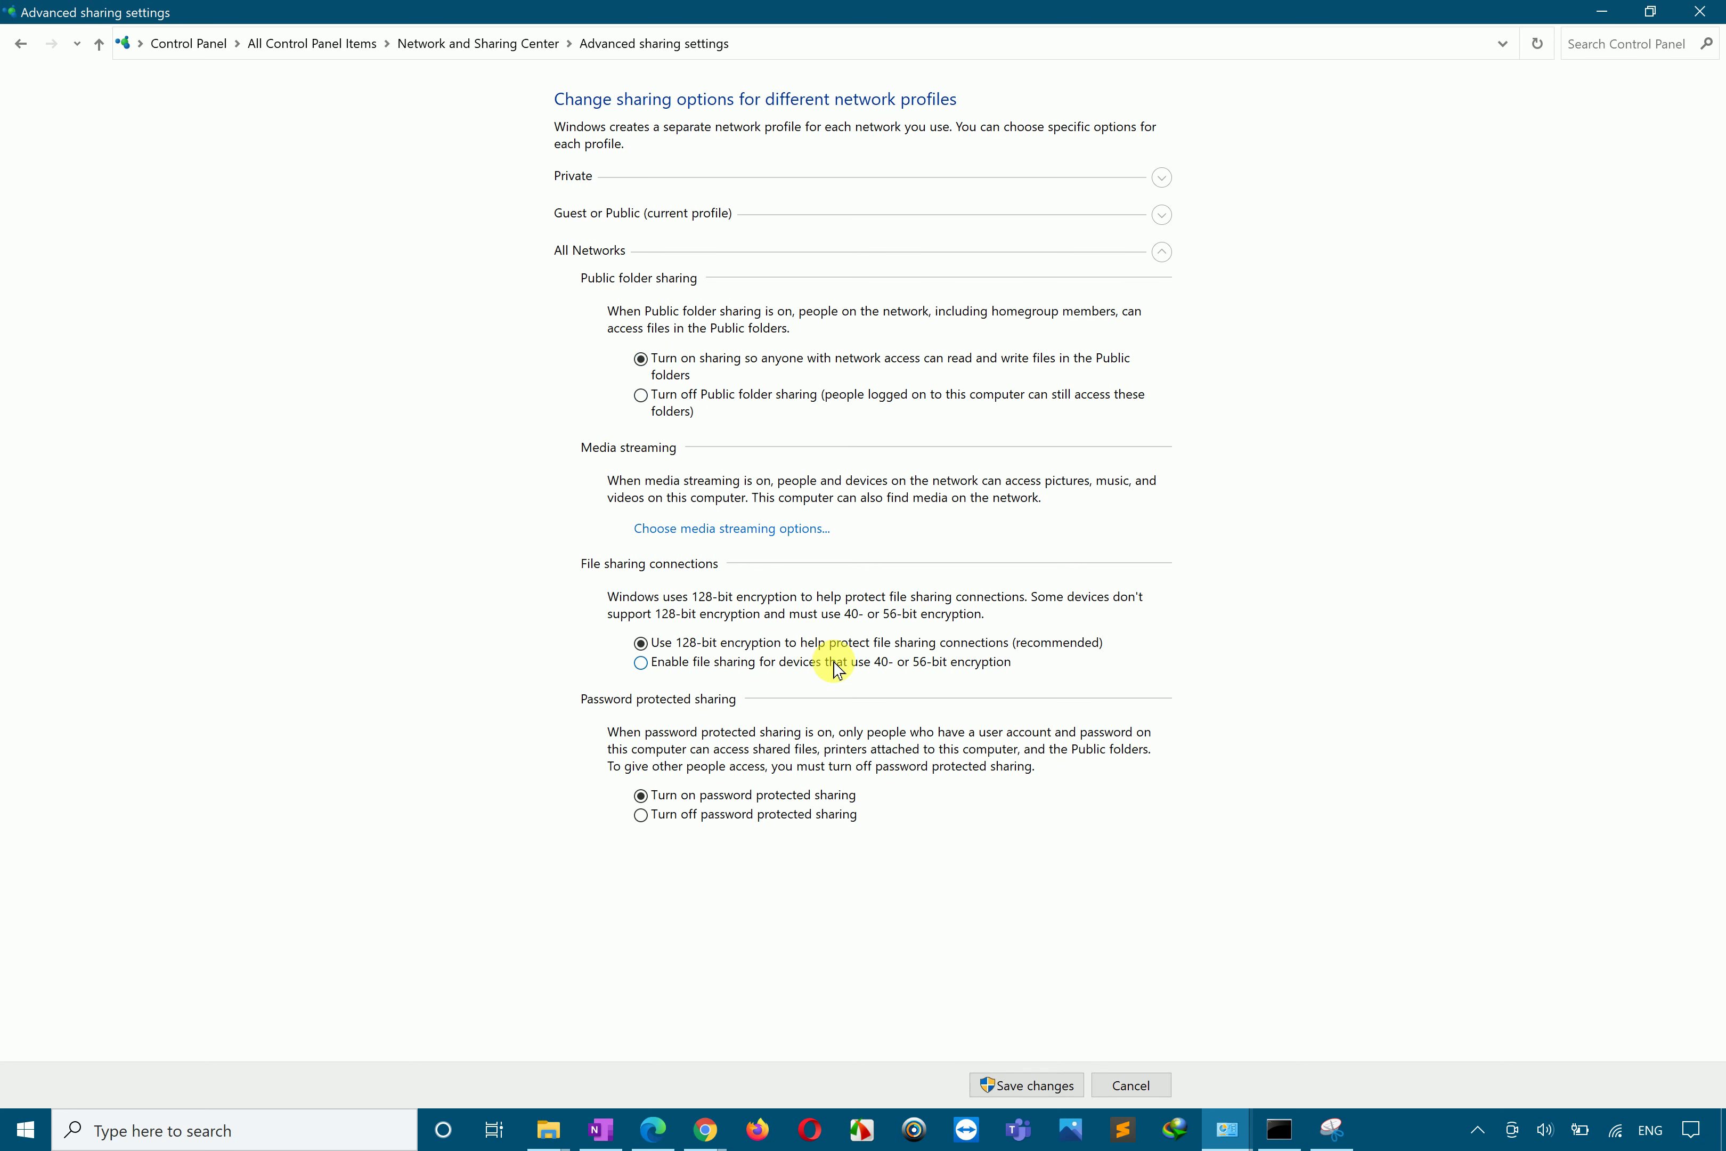
click(1162, 213)
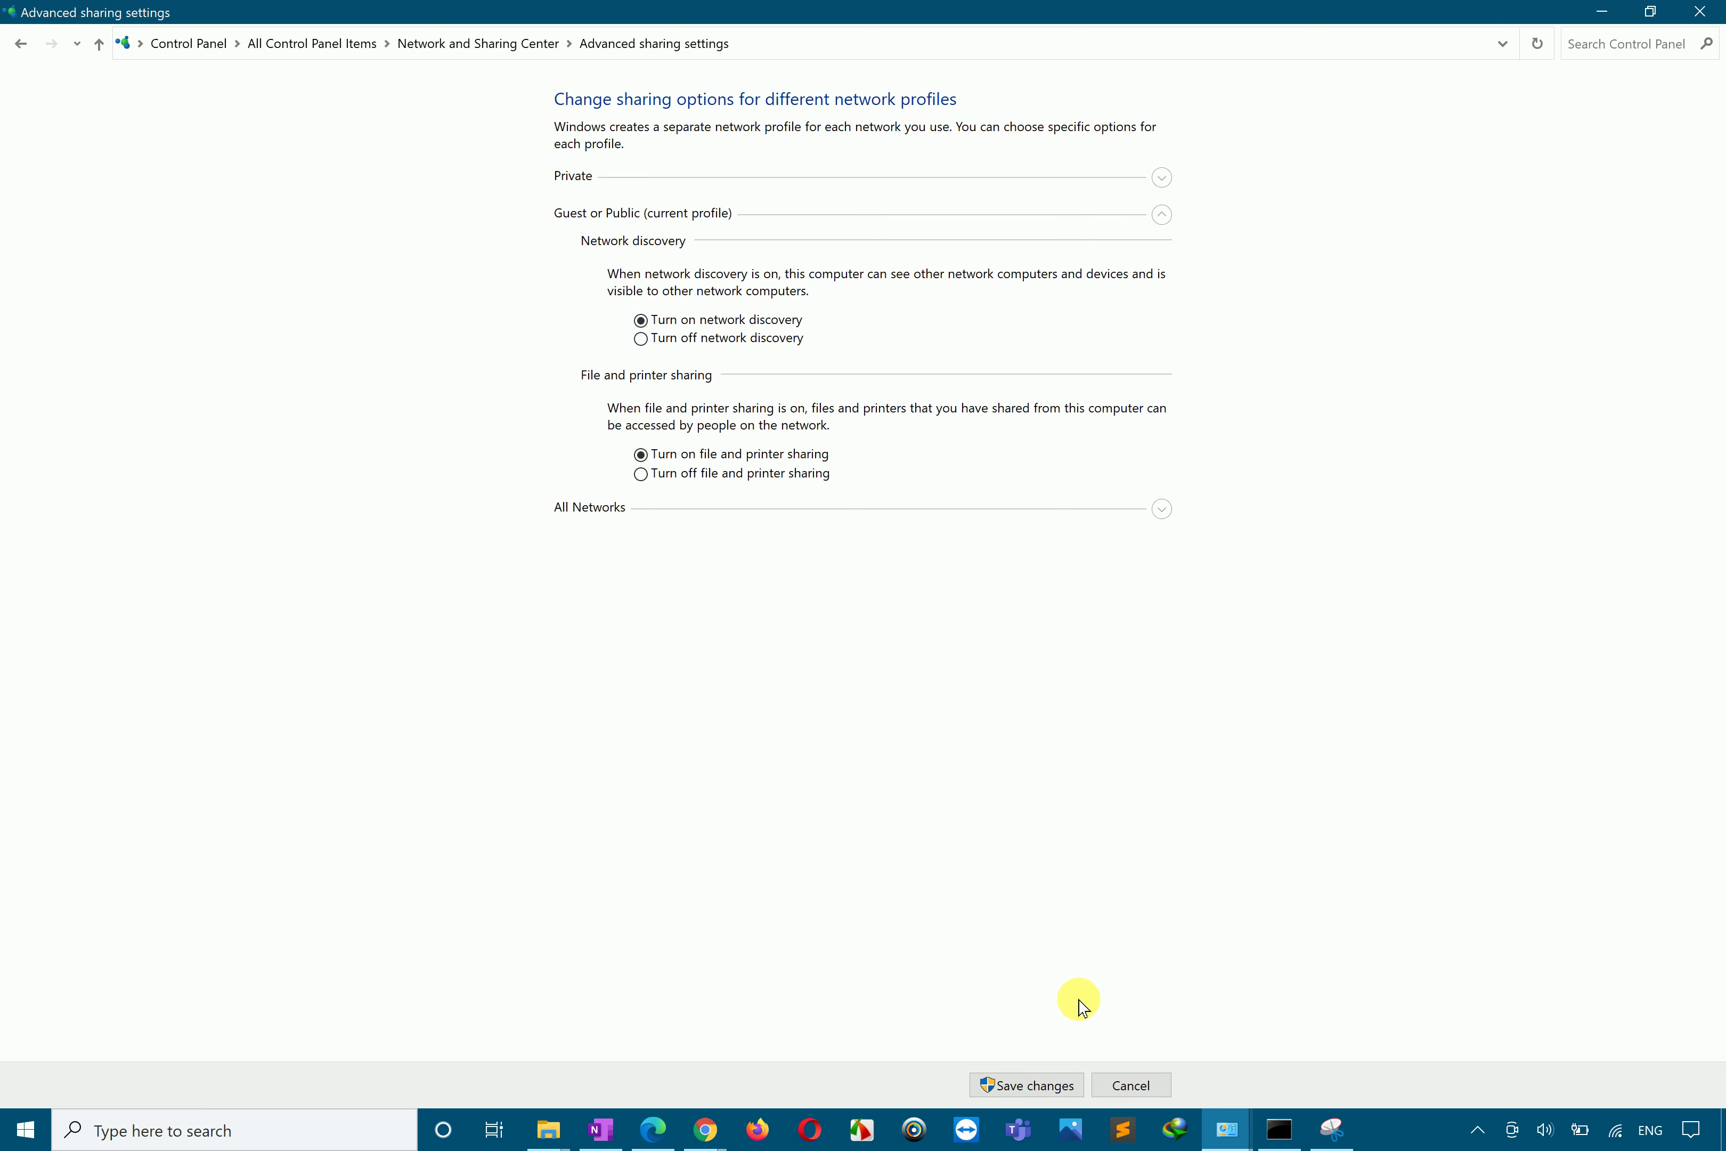
click(1045, 1088)
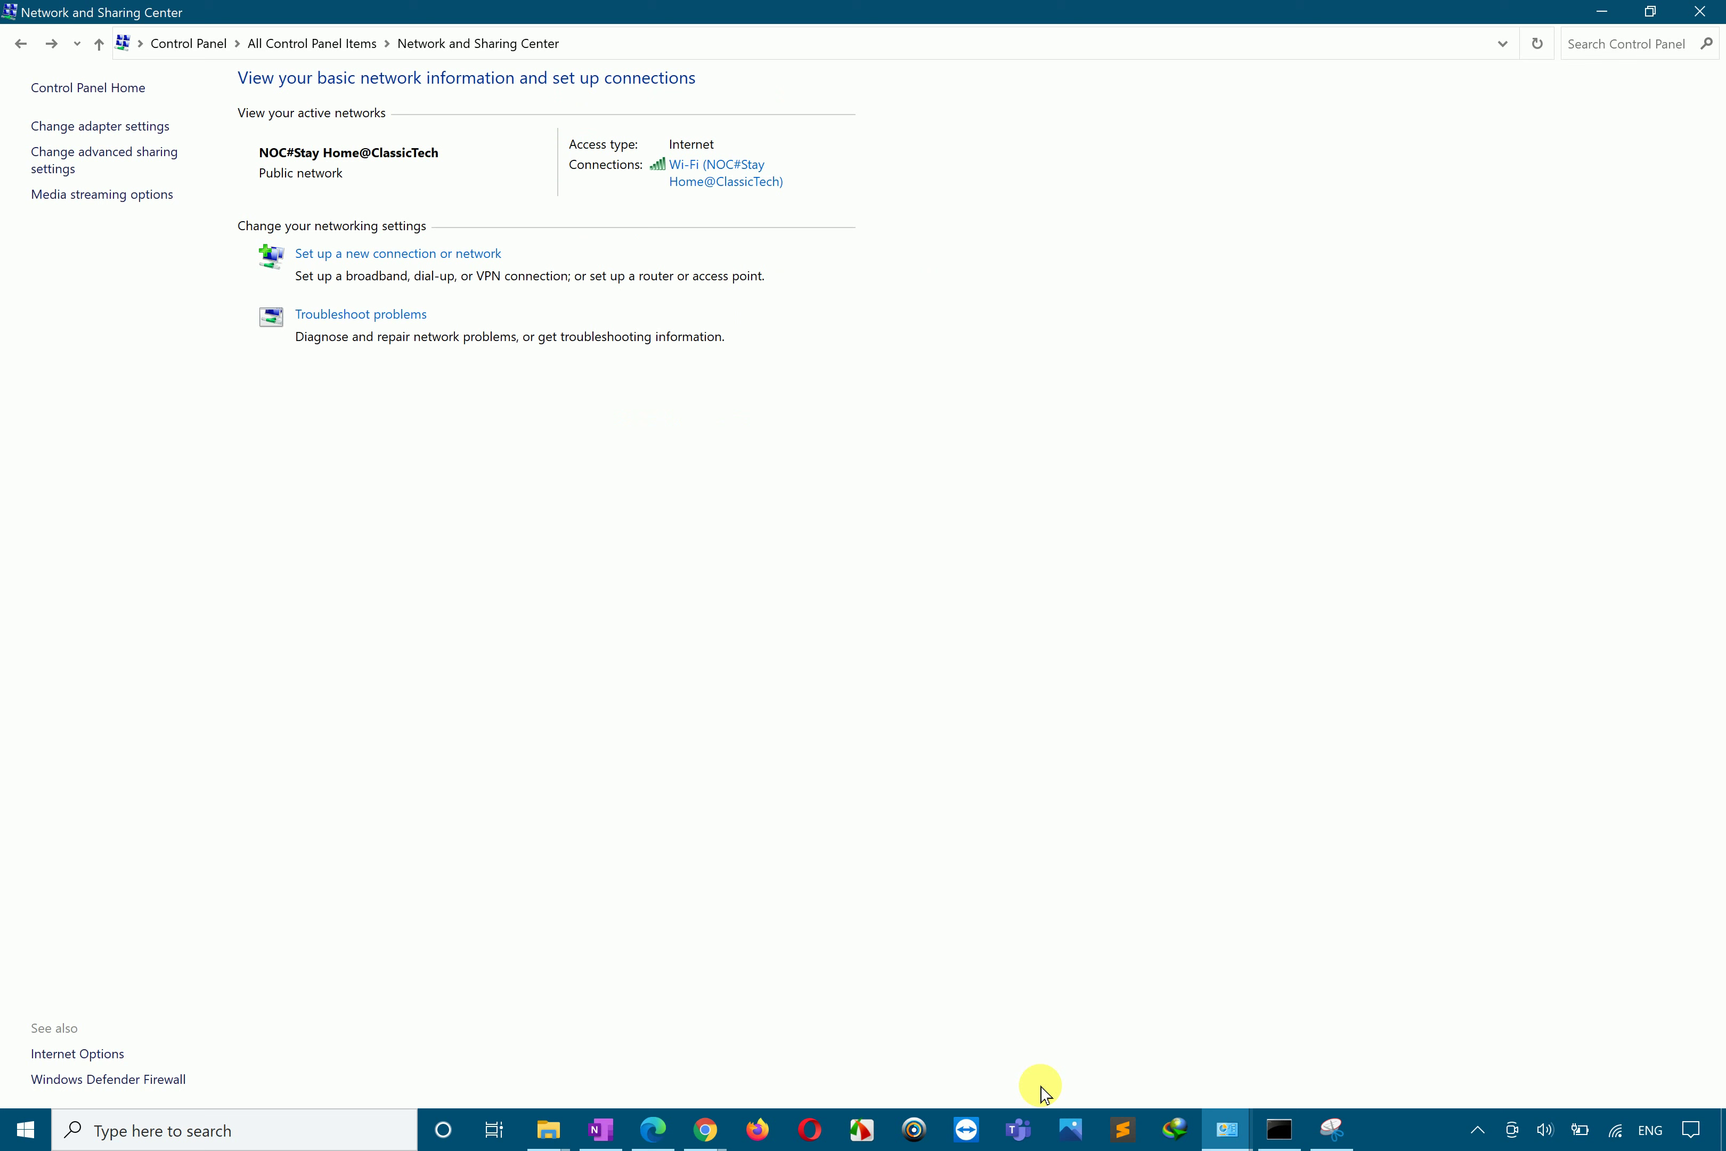
Step: Switch to the File Explorer Network window, dismiss the network discovery message, refresh the location and check it again after viewing This PC
click(549, 1129)
click(623, 1027)
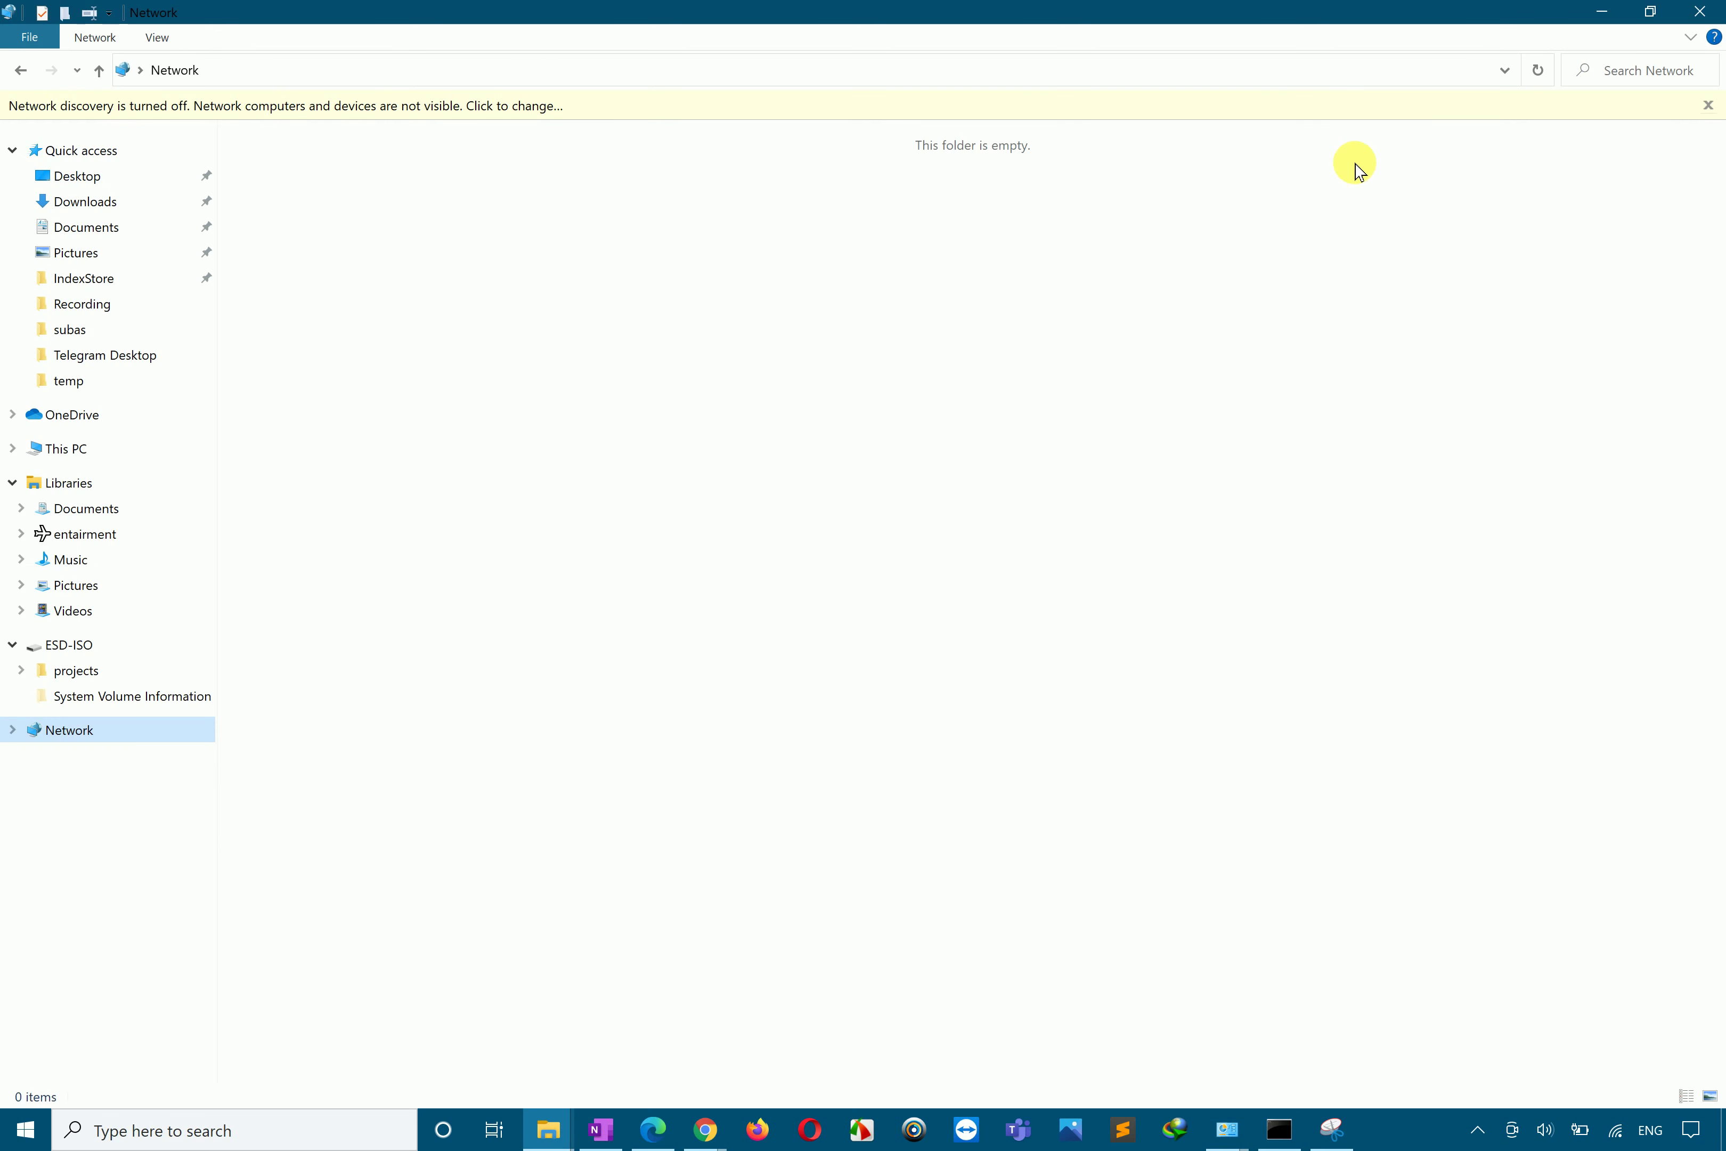
click(1702, 115)
click(71, 700)
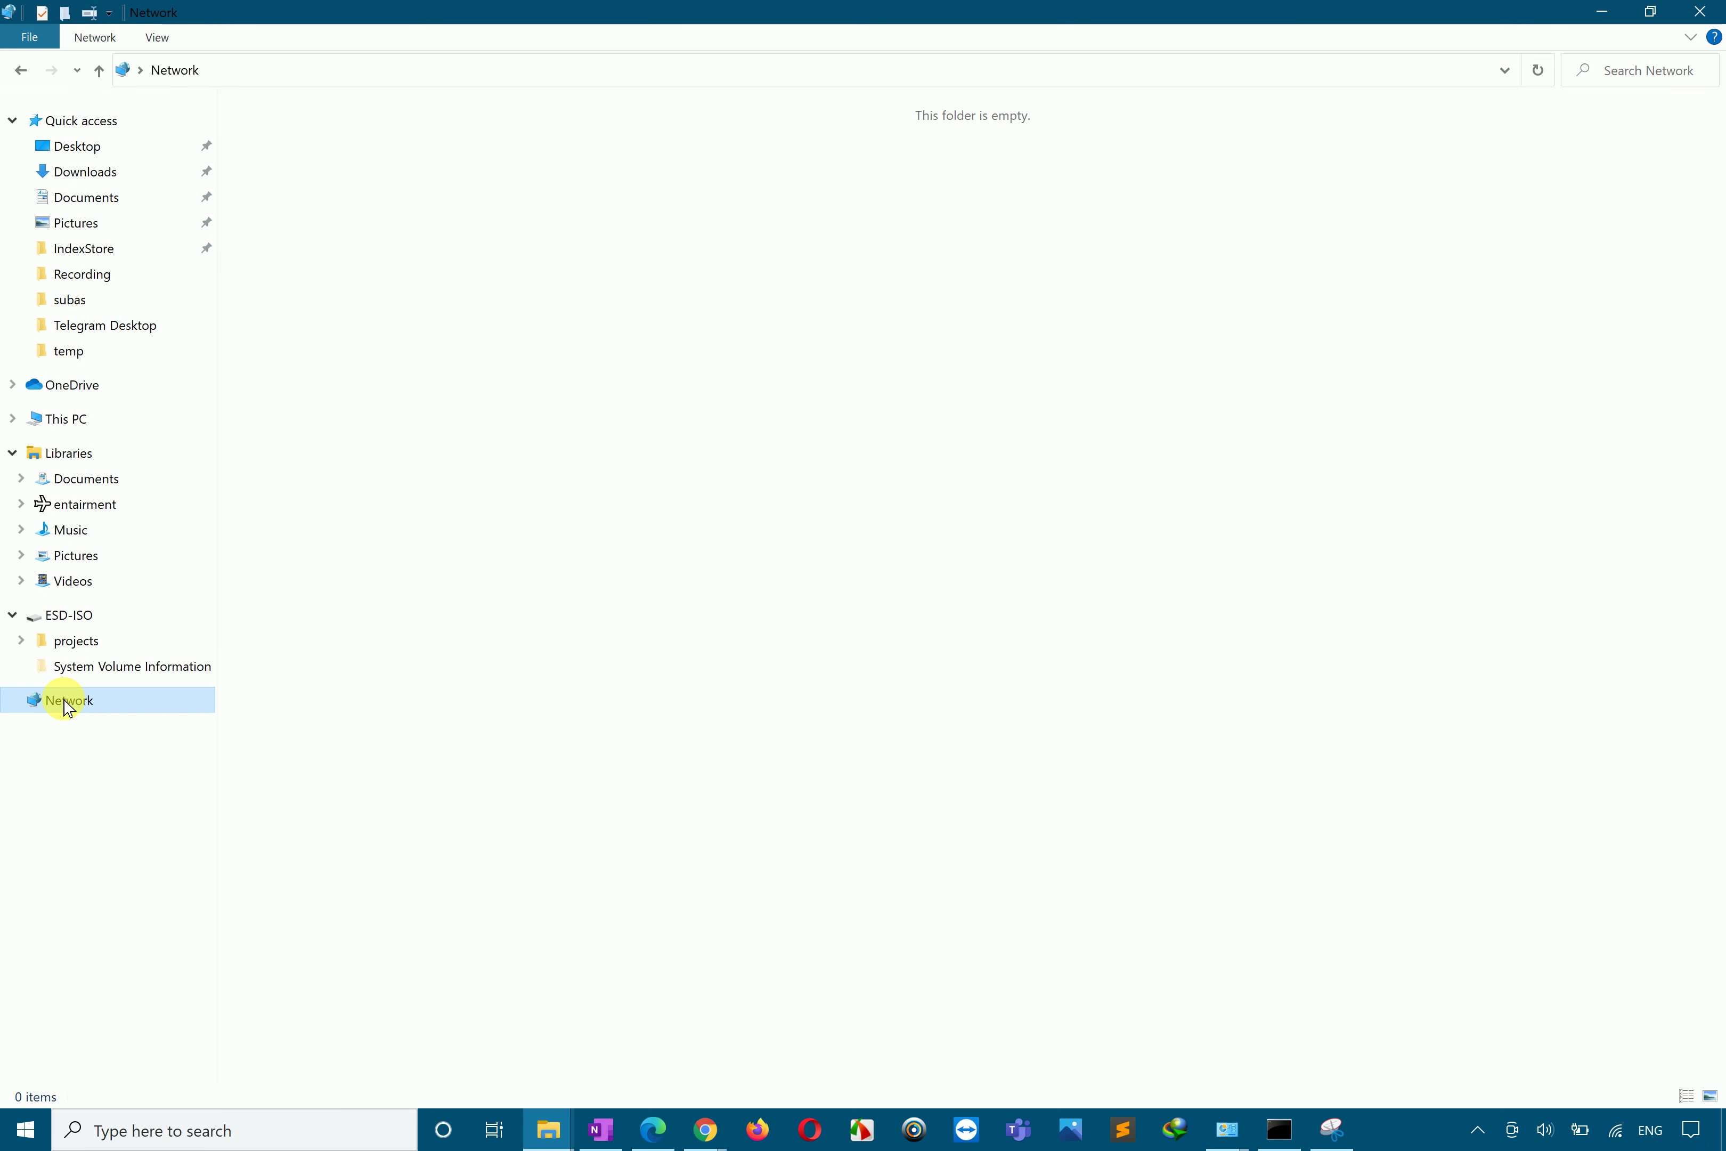
right_click(624, 436)
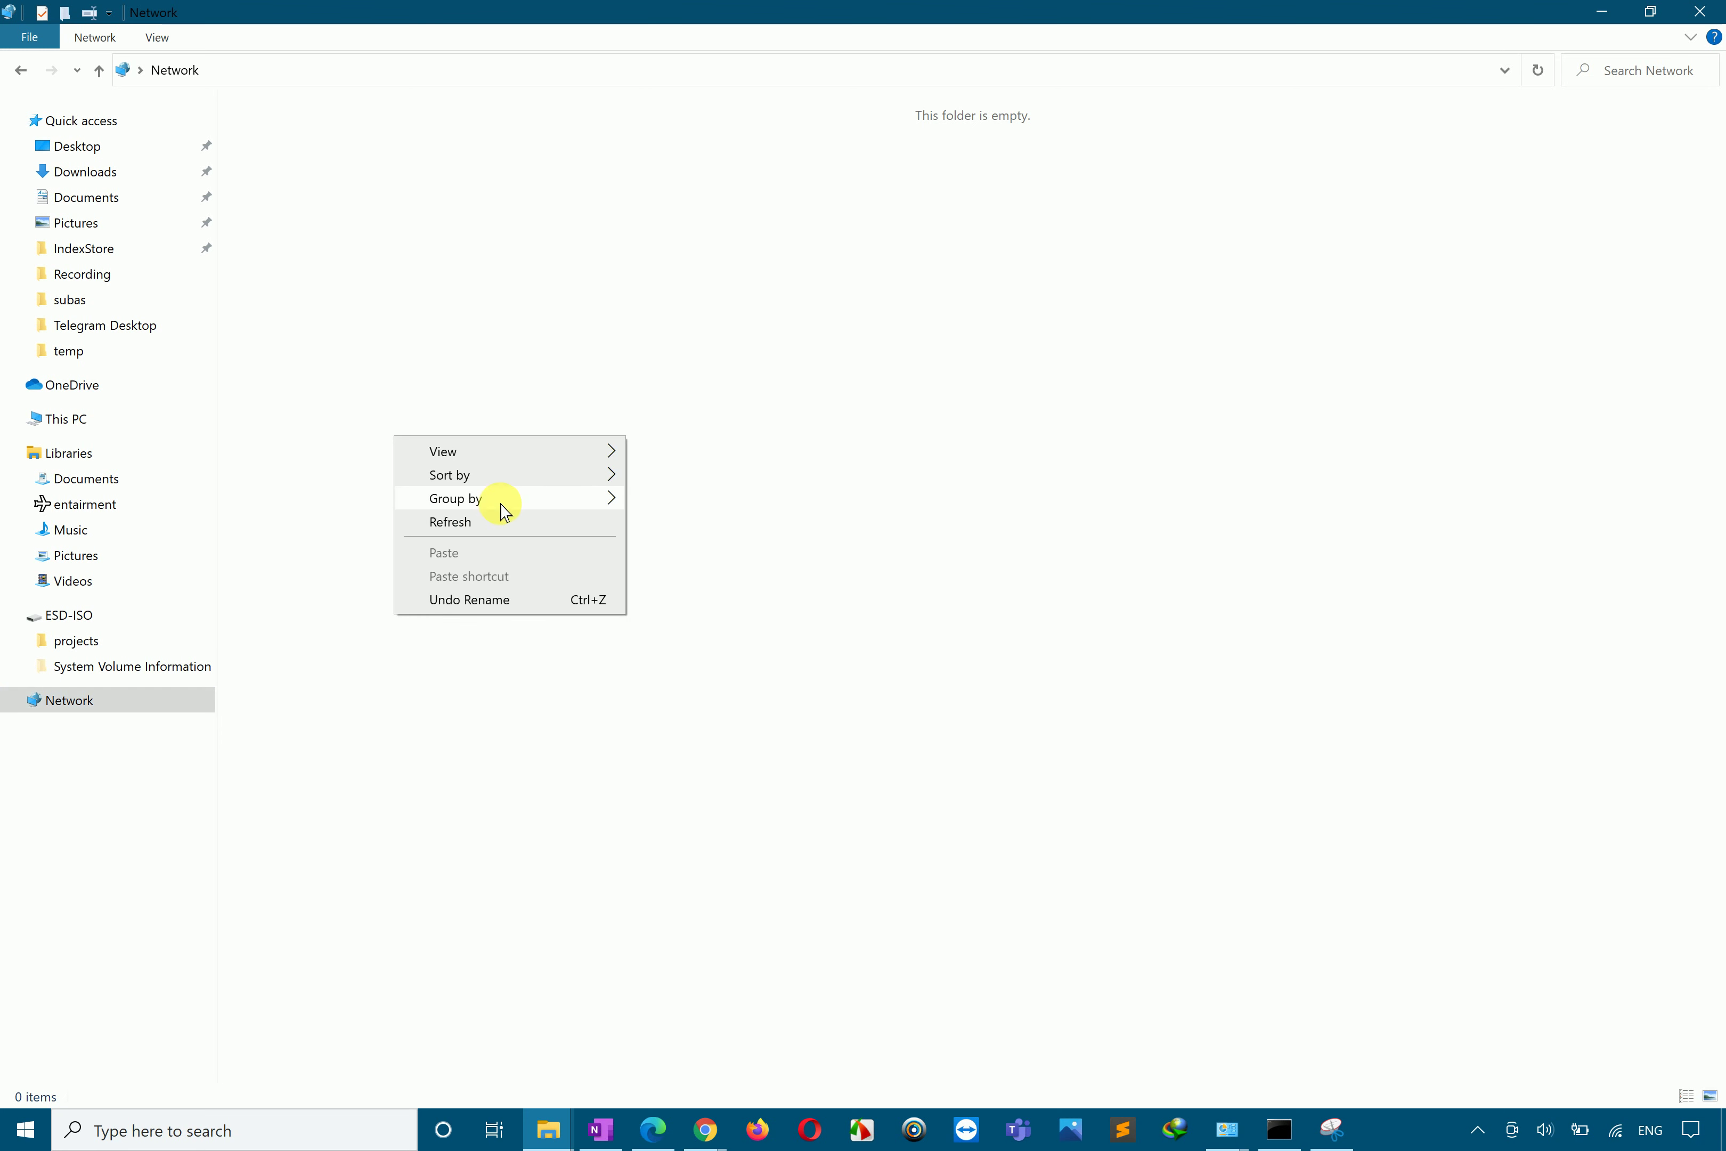
click(487, 523)
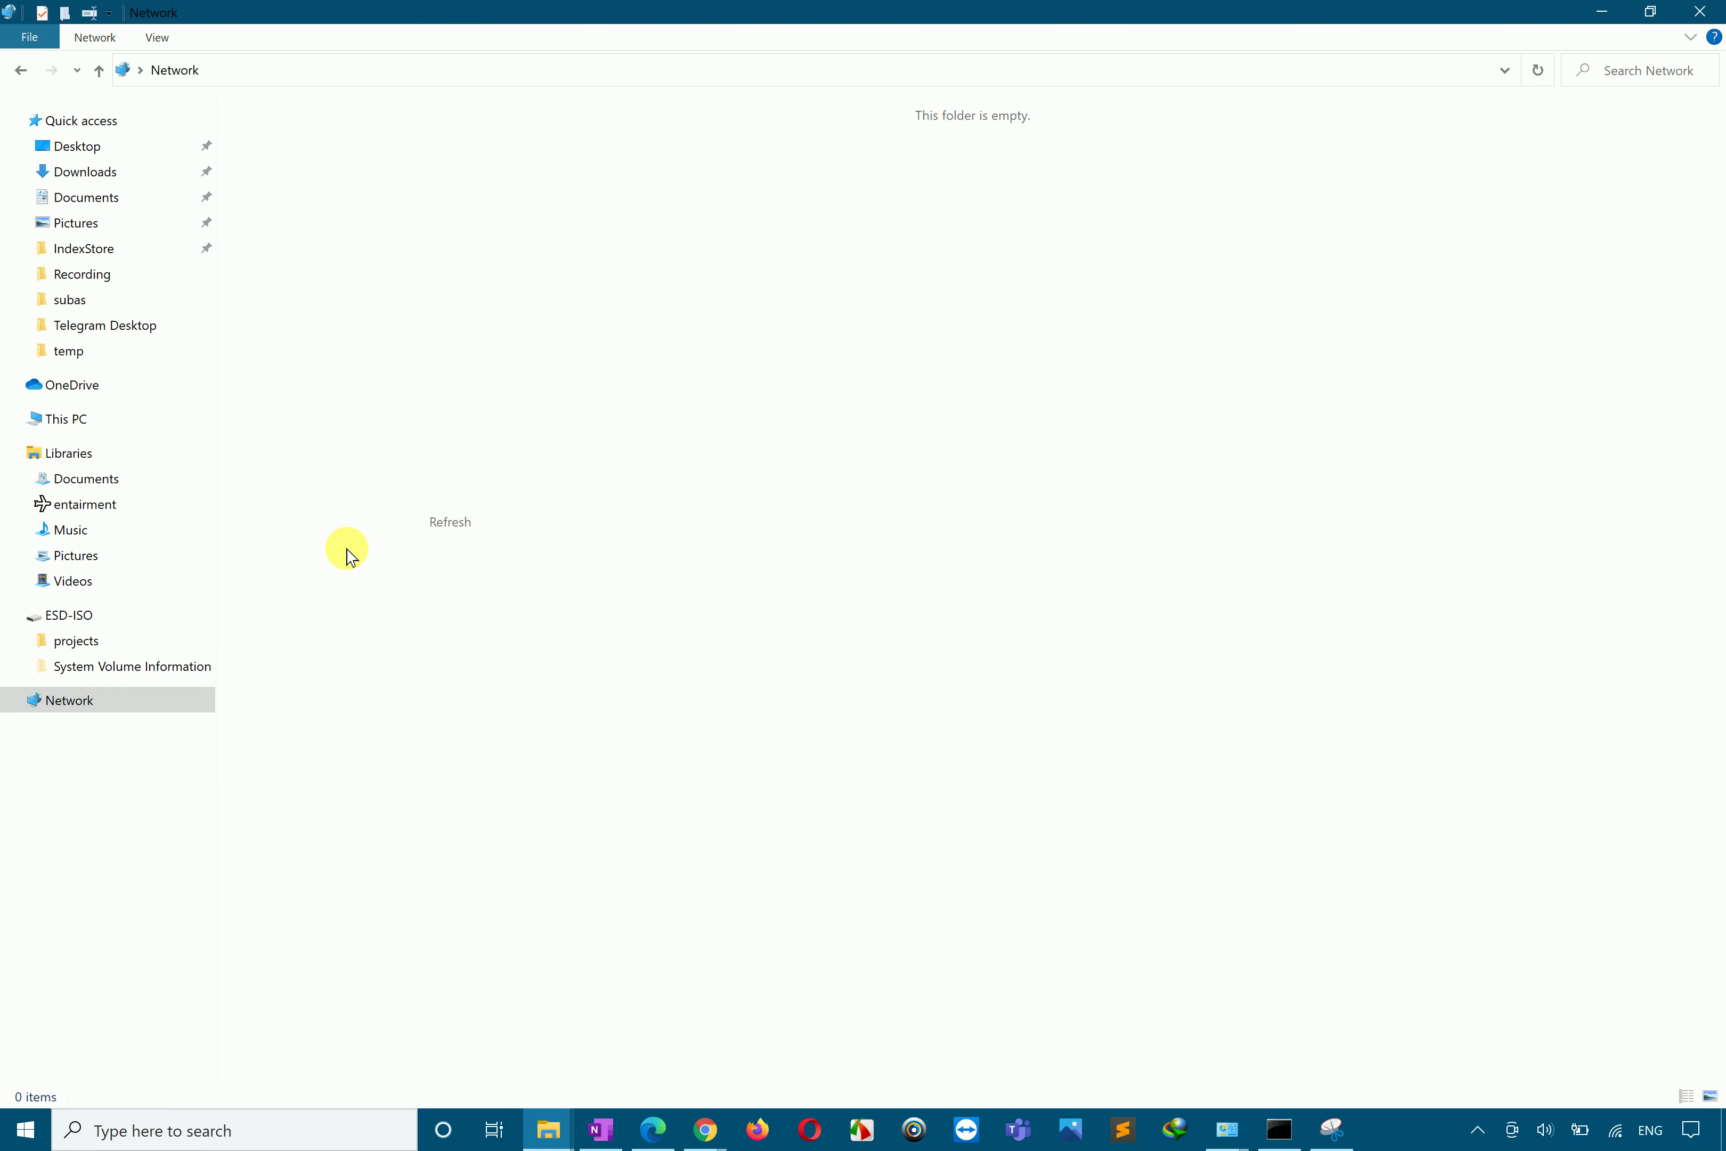
click(74, 418)
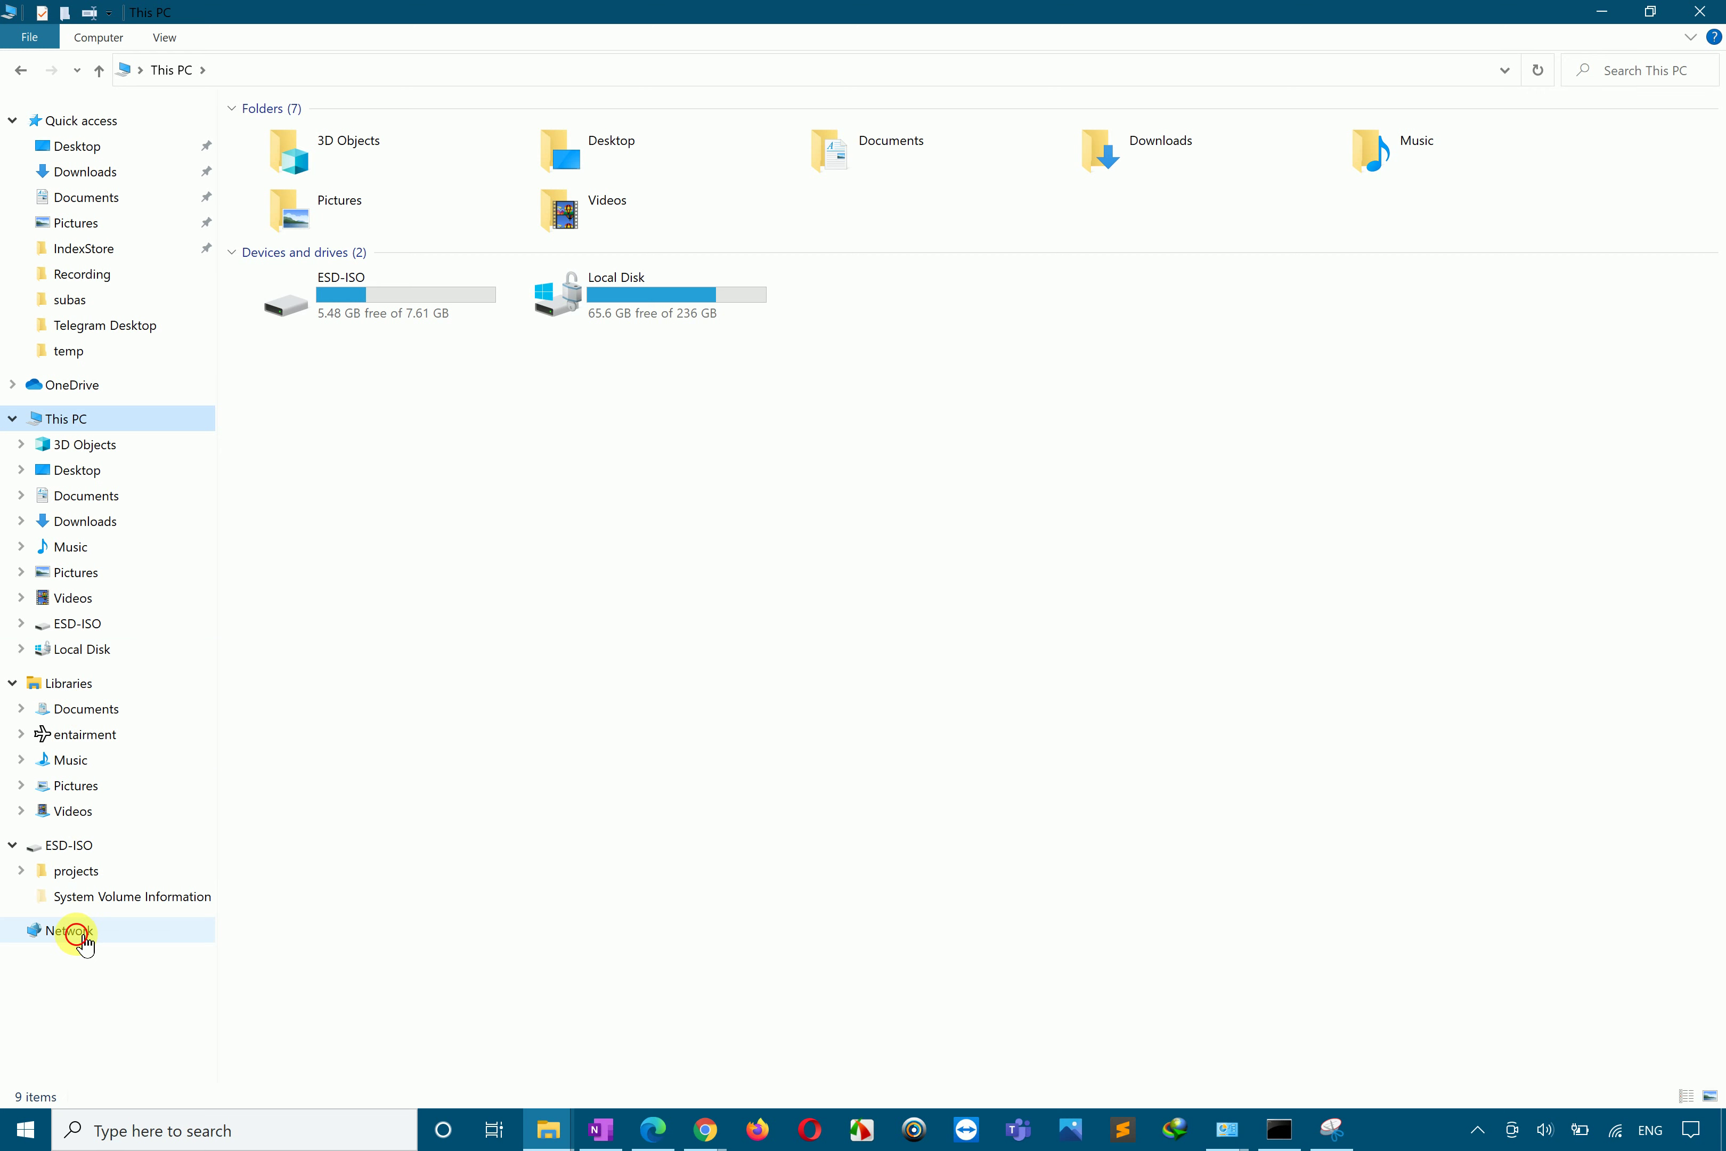
click(83, 937)
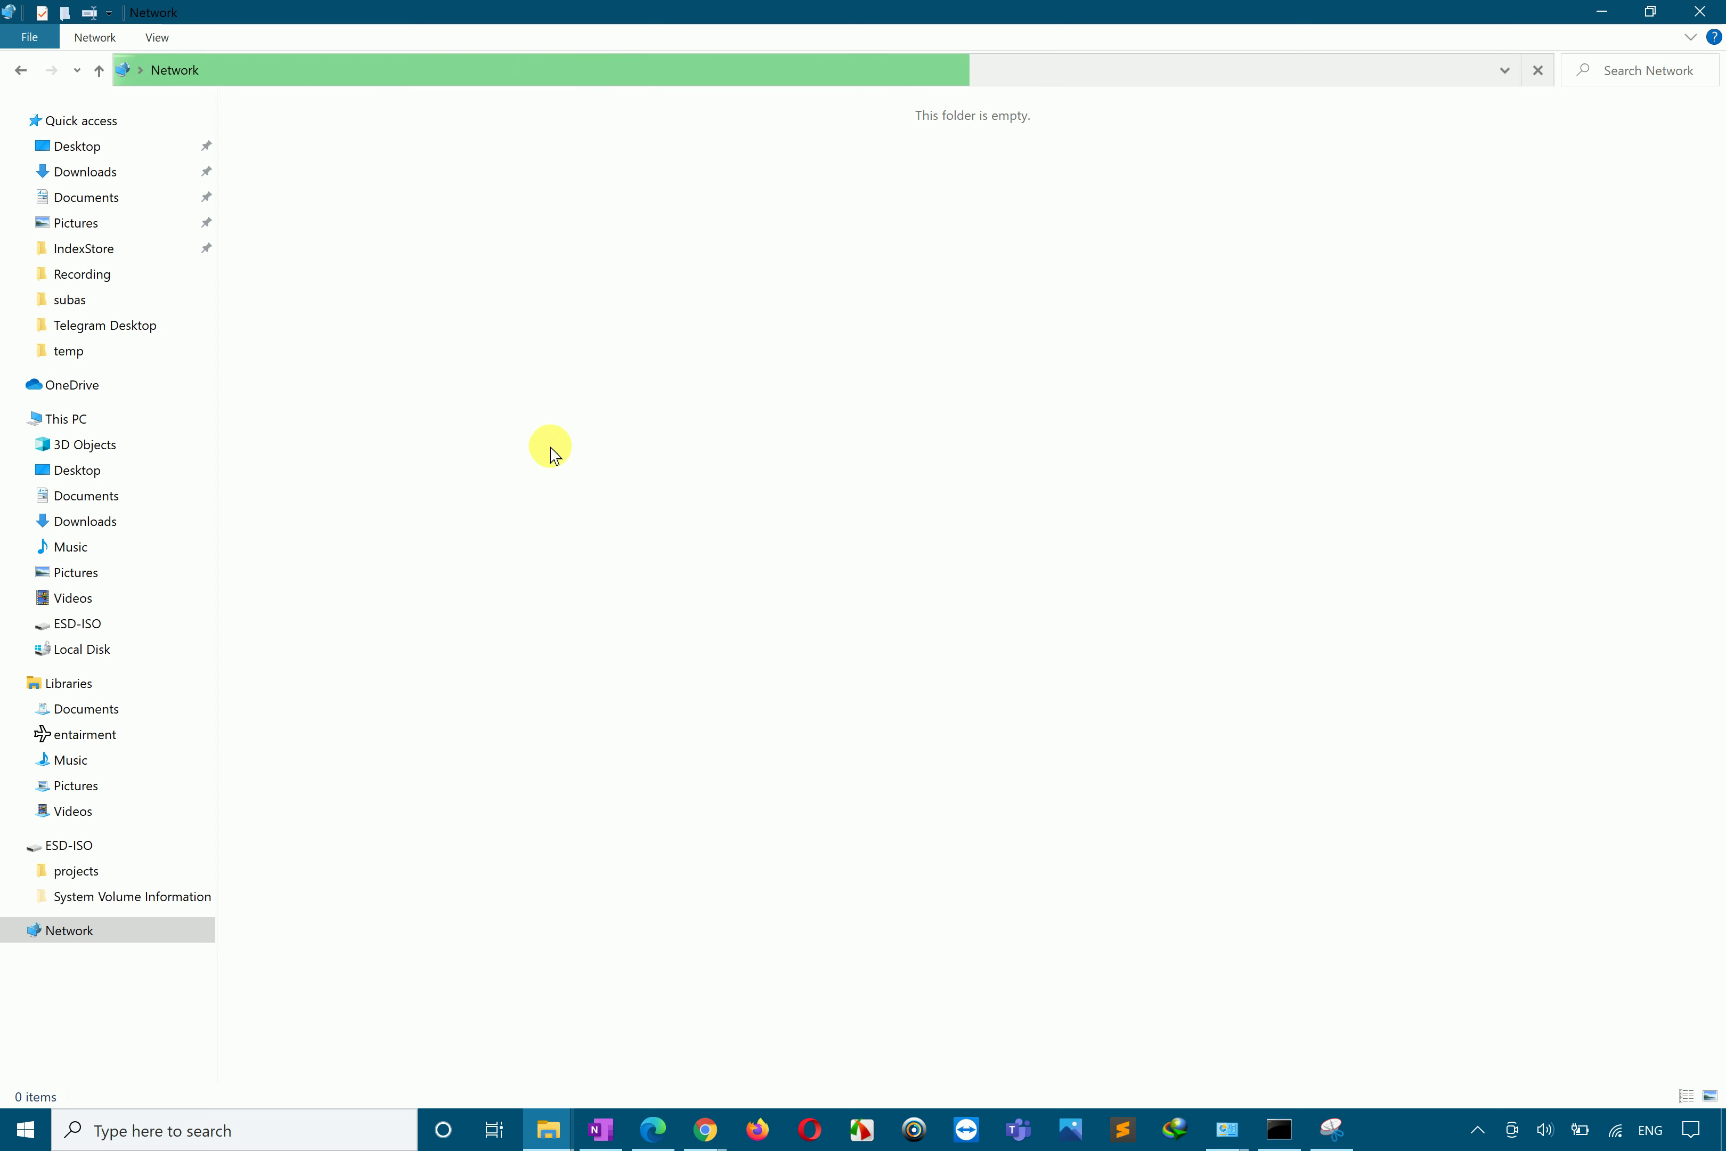
Step: Switch to OneNote and draw a green laptop outline with a screen and base on an empty area of the page
click(601, 1132)
scroll(698, 751, down, 10)
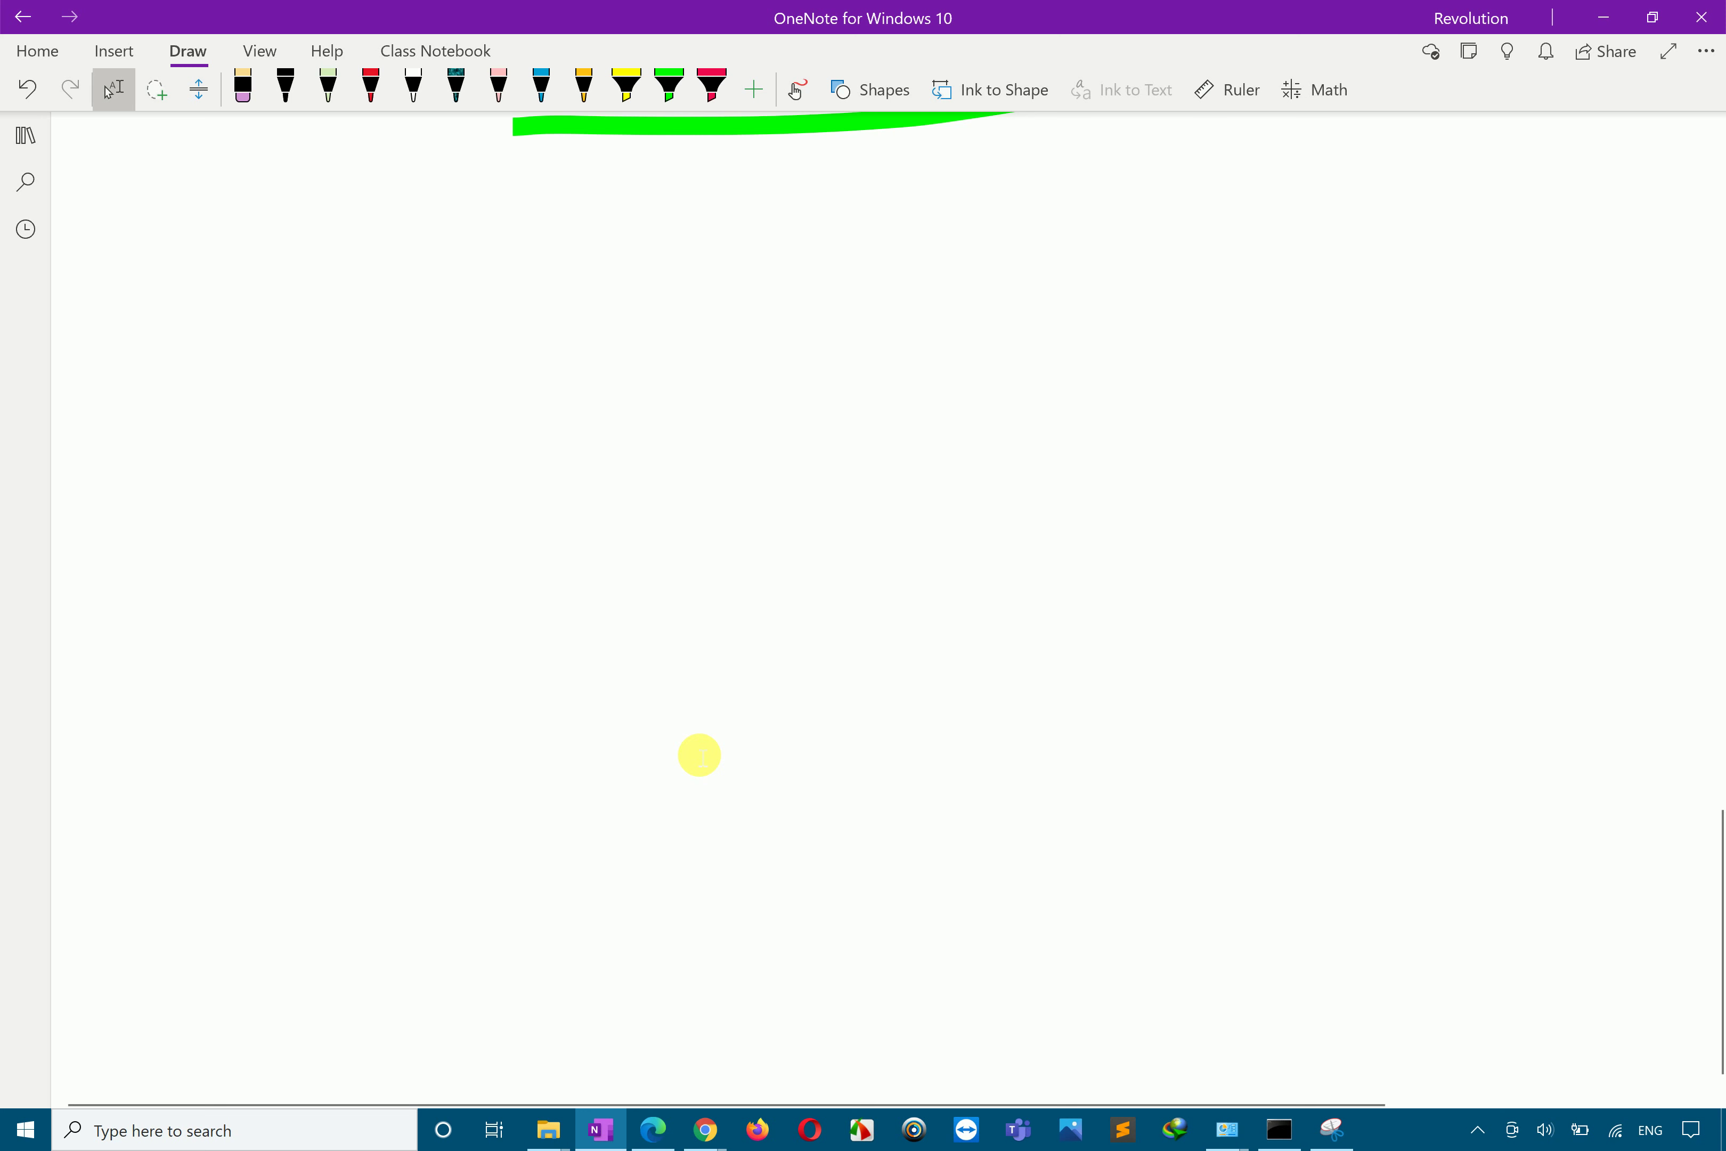
click(669, 85)
mouse_move(895, 509)
mouse_down()
mouse_move(897, 736)
mouse_move(1184, 485)
mouse_move(996, 711)
mouse_move(895, 720)
mouse_up()
mouse_move(1263, 678)
mouse_down()
mouse_move(1218, 855)
mouse_move(817, 899)
mouse_move(901, 729)
mouse_up()
Step: Draw two small red squares side by side inside the laptop's screen with the red highlighter
click(712, 85)
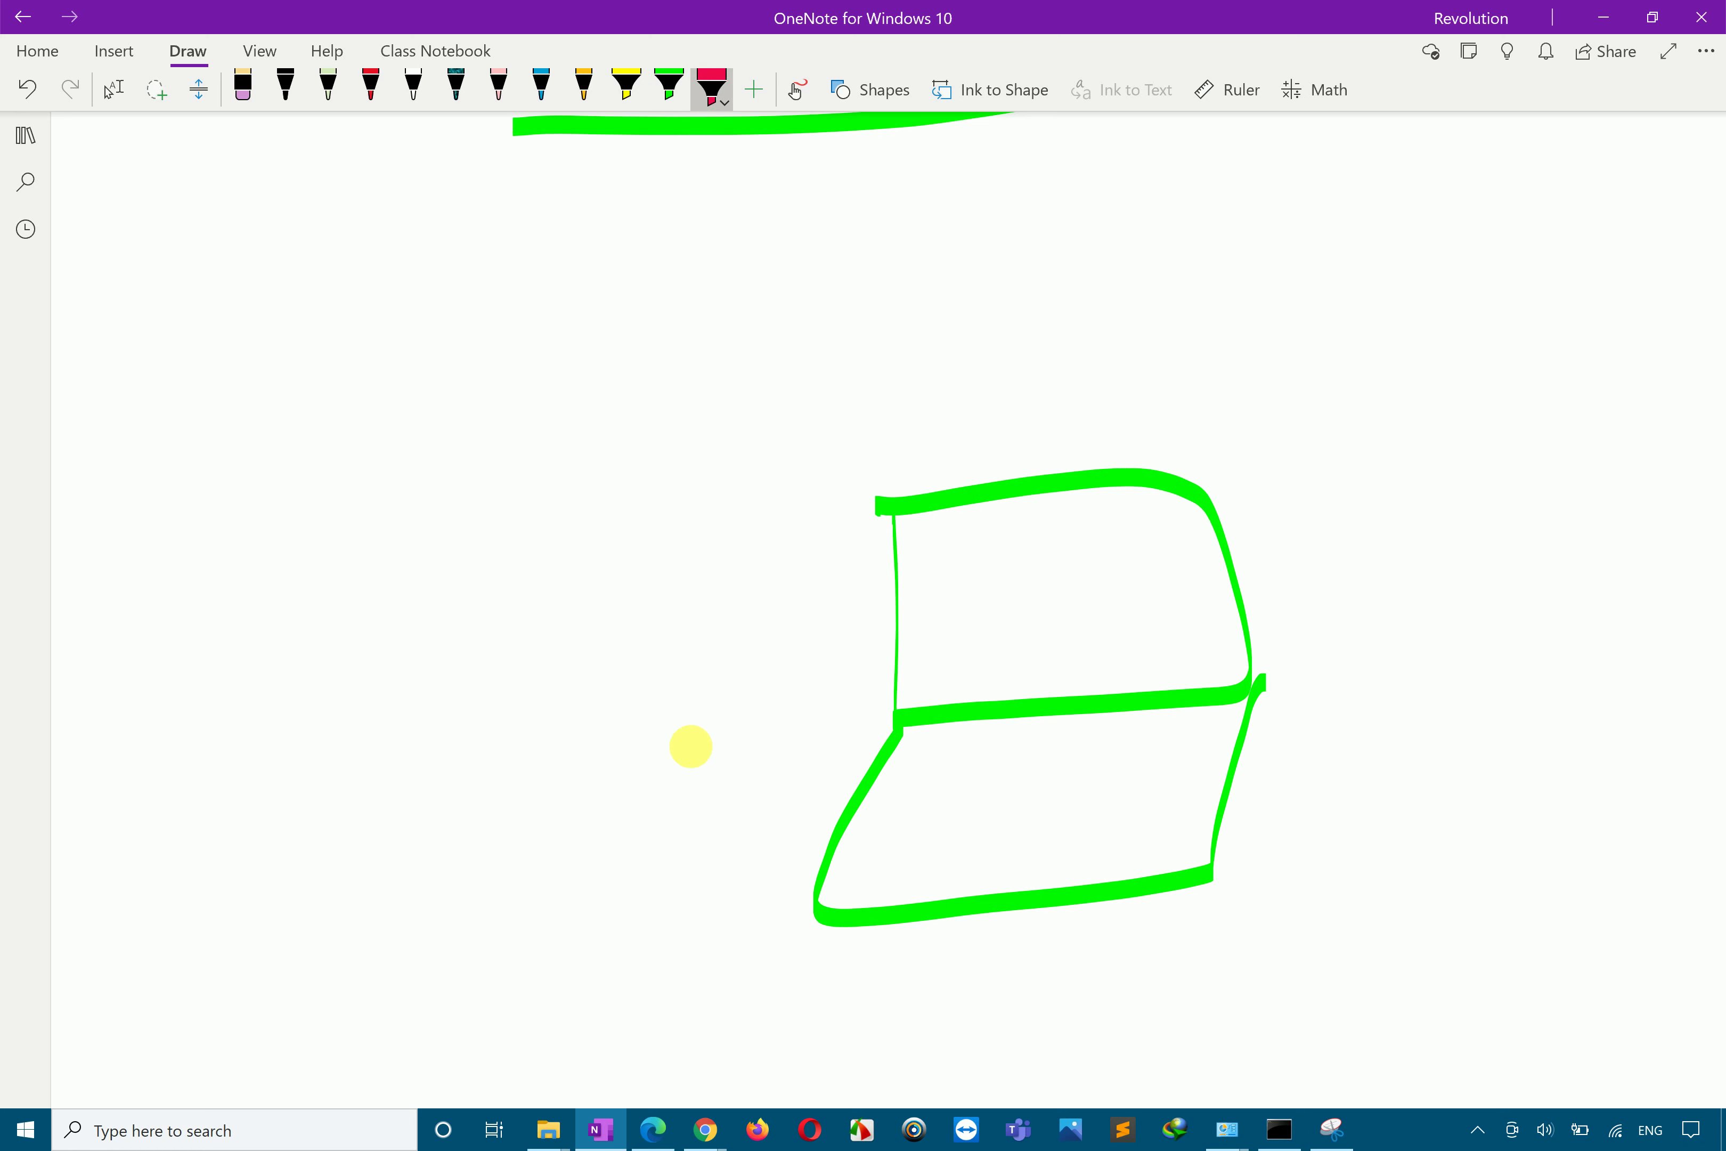
mouse_move(958, 553)
mouse_down()
mouse_move(1019, 609)
mouse_move(969, 620)
mouse_up()
drag(1092, 535, 1107, 596)
Step: Draw a yellow curve traced with blue lines across the first red square, and a blue arrow pointing at the laptop's hinge
click(369, 85)
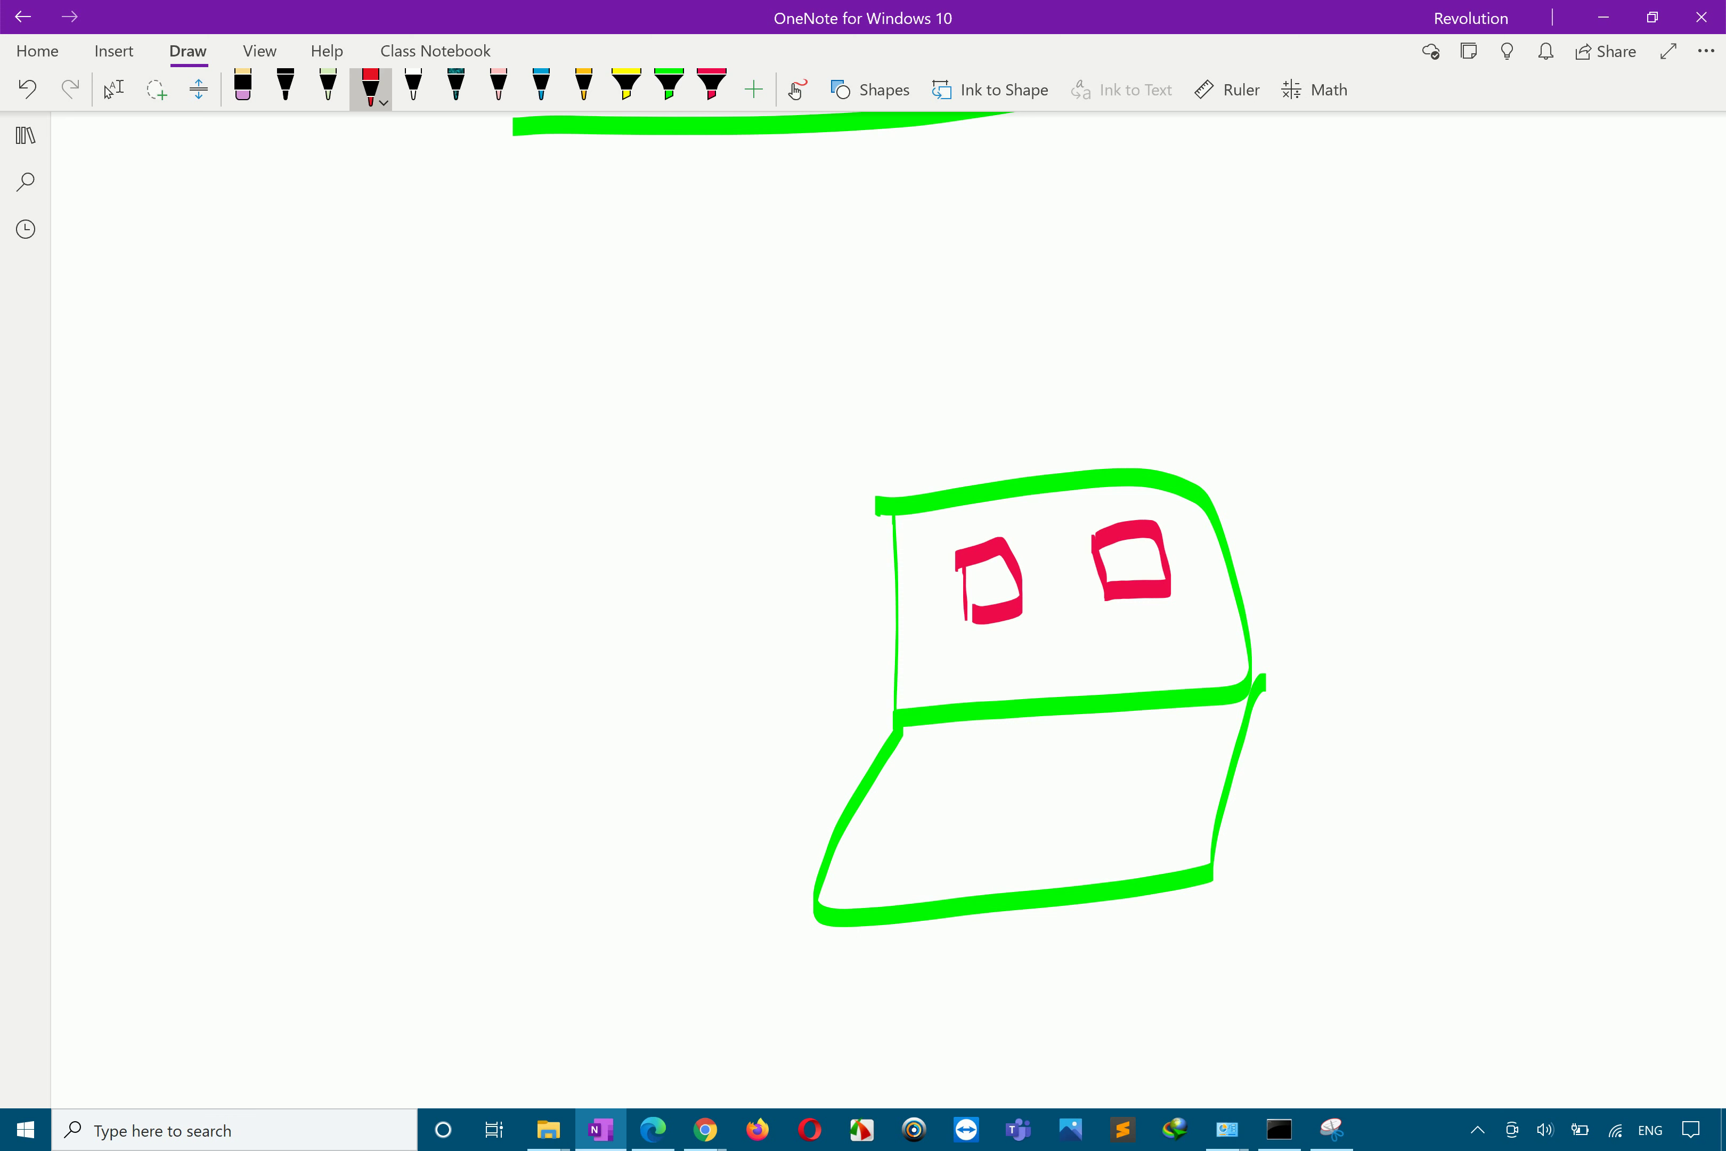
click(712, 85)
click(626, 85)
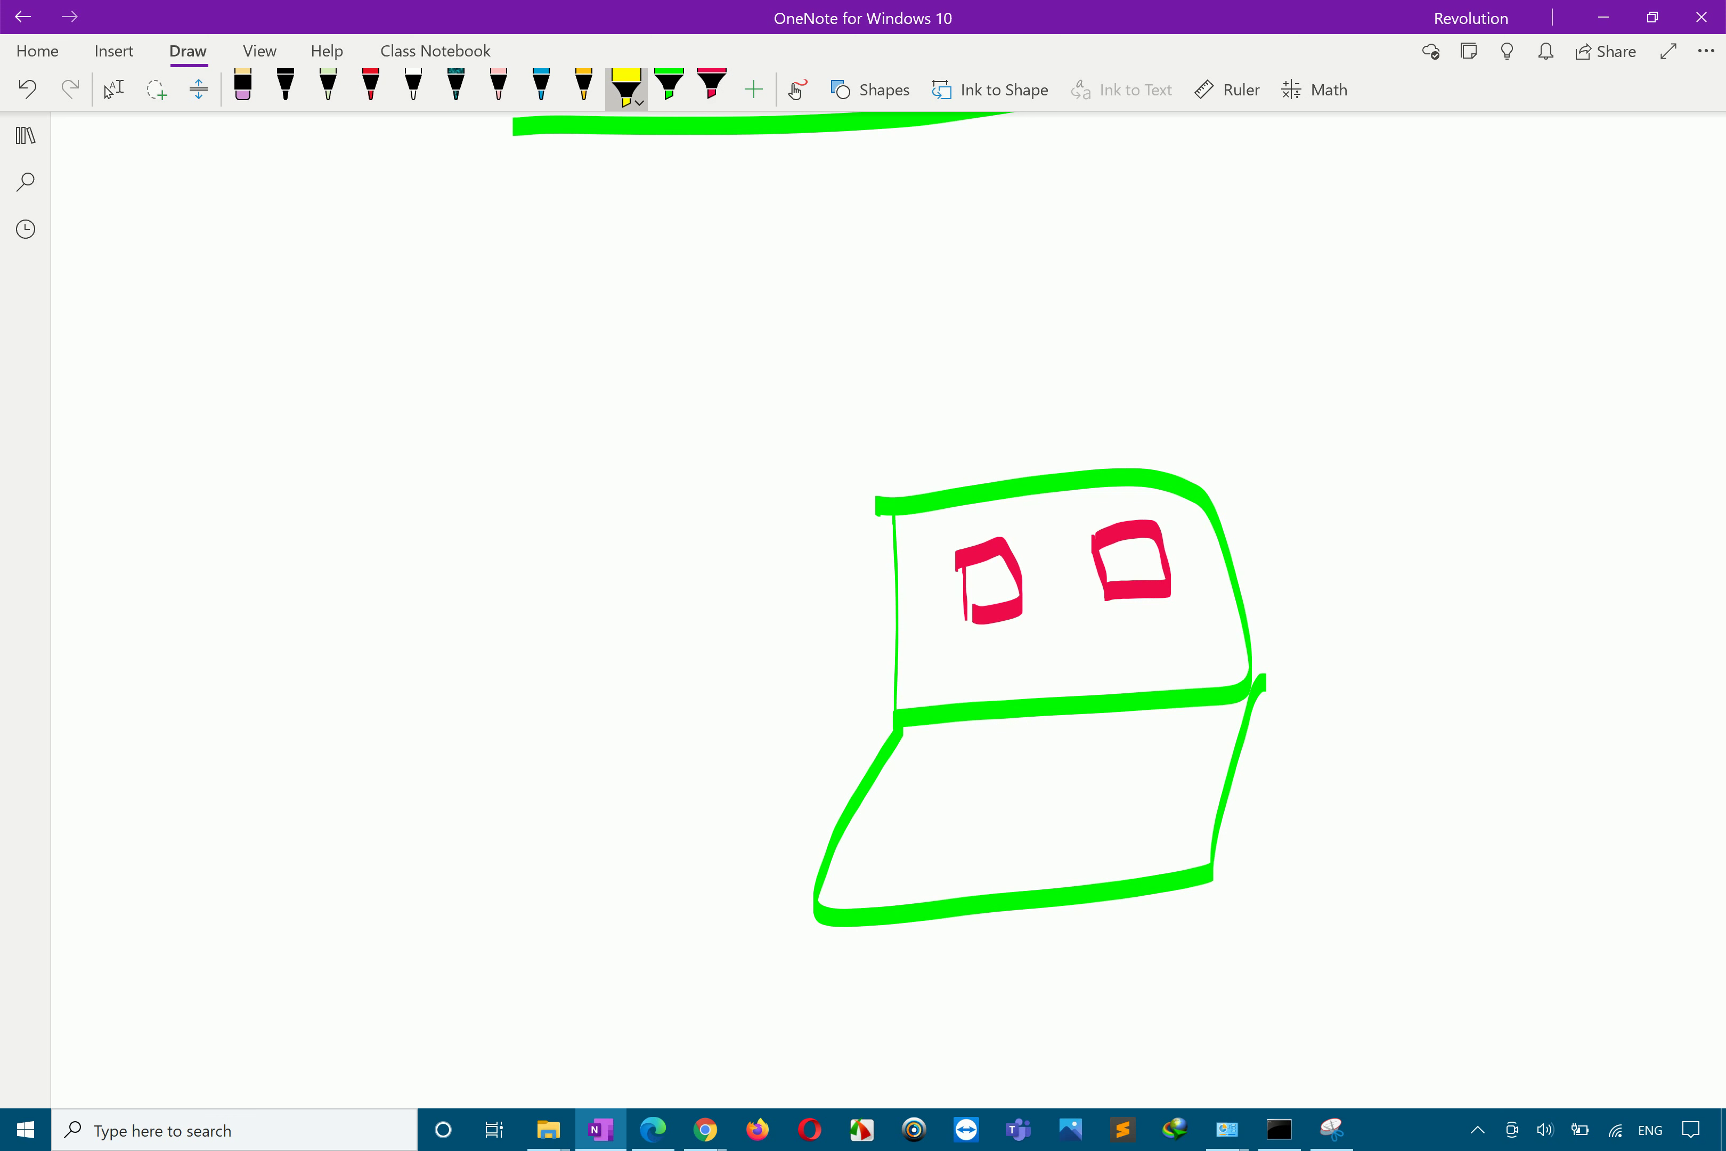
drag(980, 588, 1040, 505)
mouse_move(933, 562)
mouse_down()
mouse_move(1055, 494)
mouse_move(1004, 570)
mouse_move(1067, 494)
mouse_up()
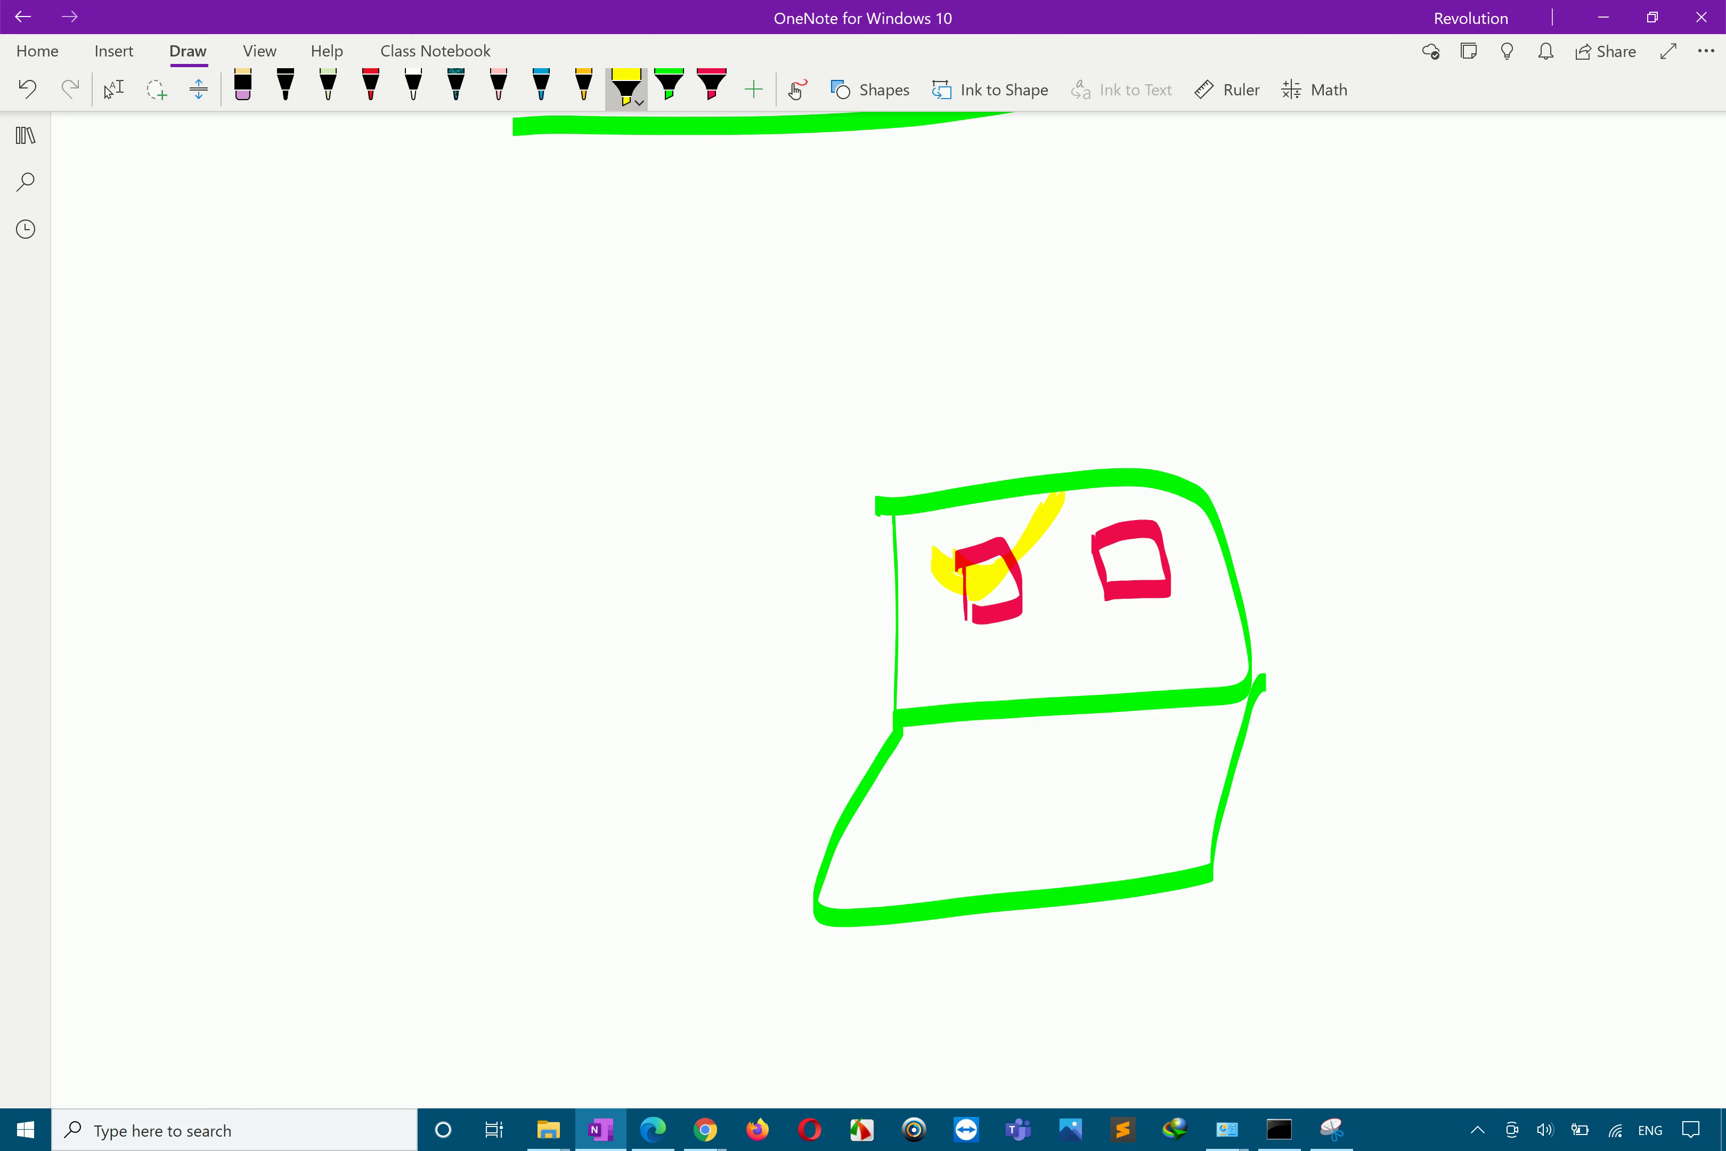
click(542, 85)
drag(933, 554, 958, 568)
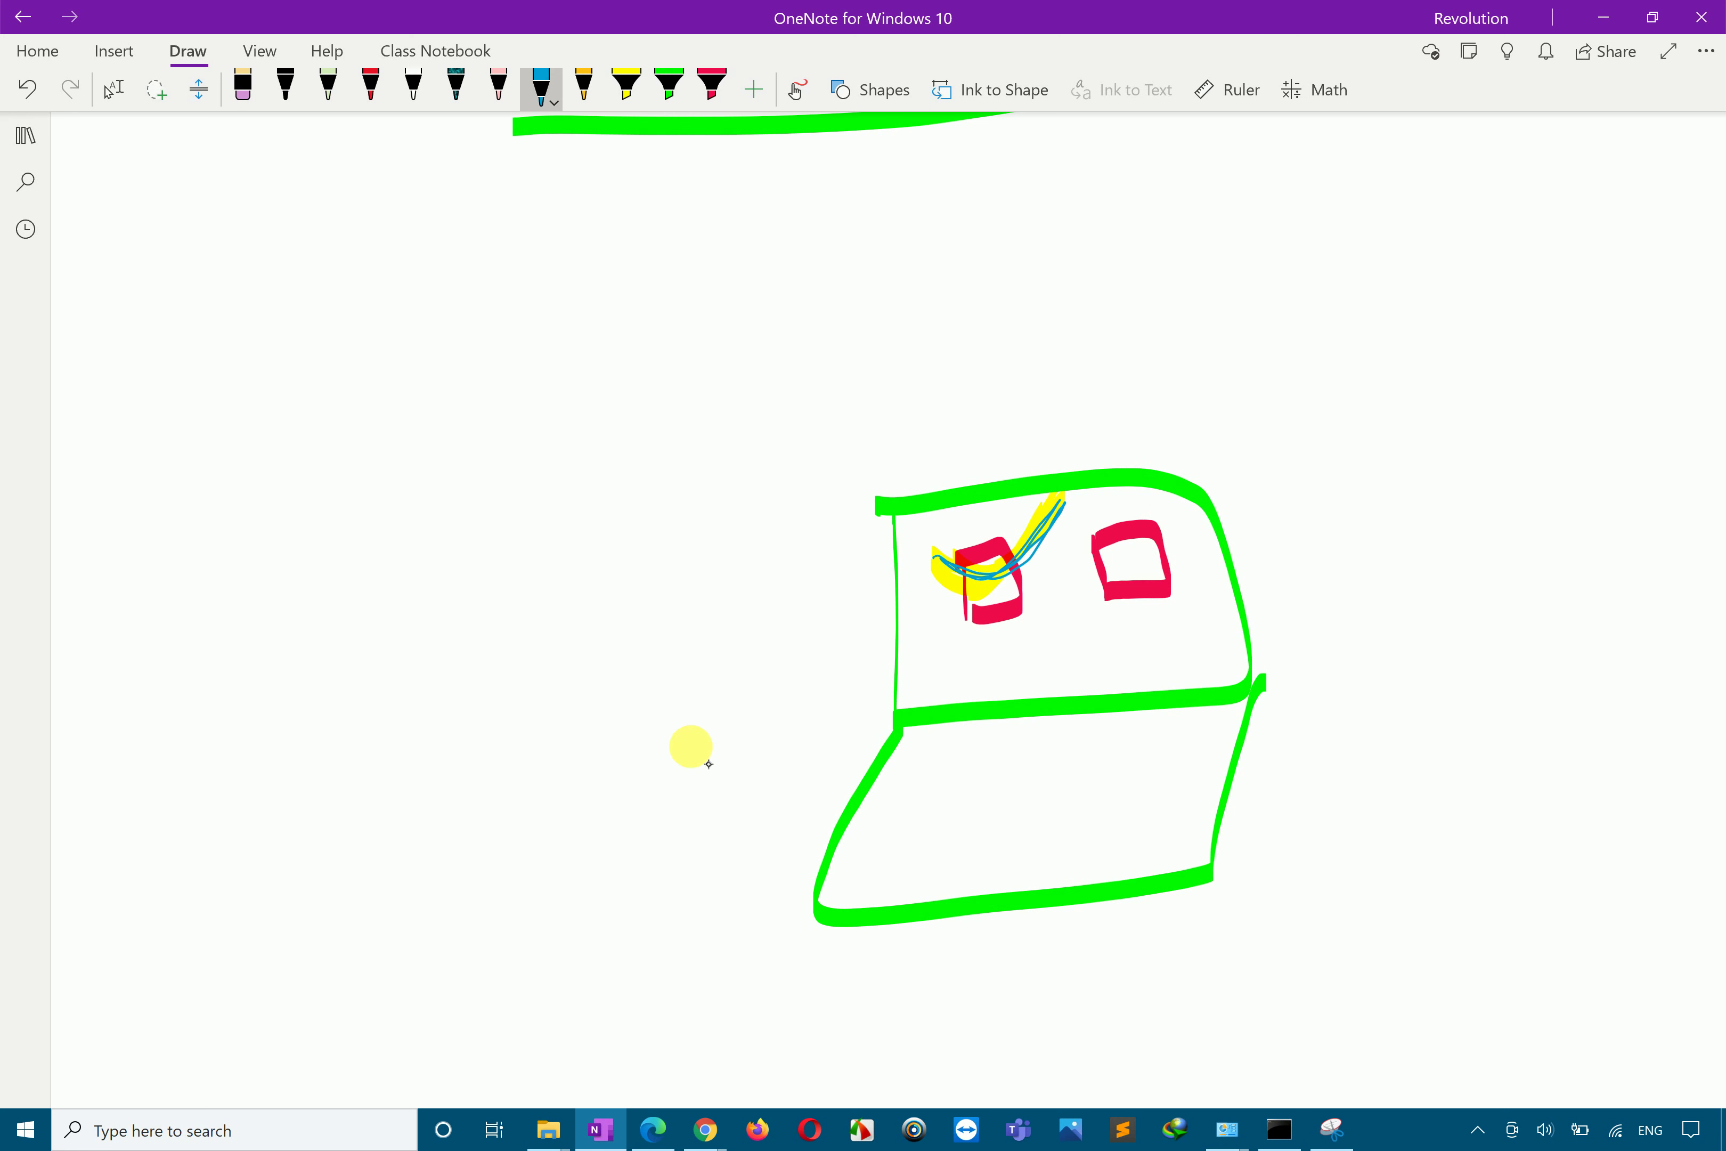
drag(1481, 461, 1263, 652)
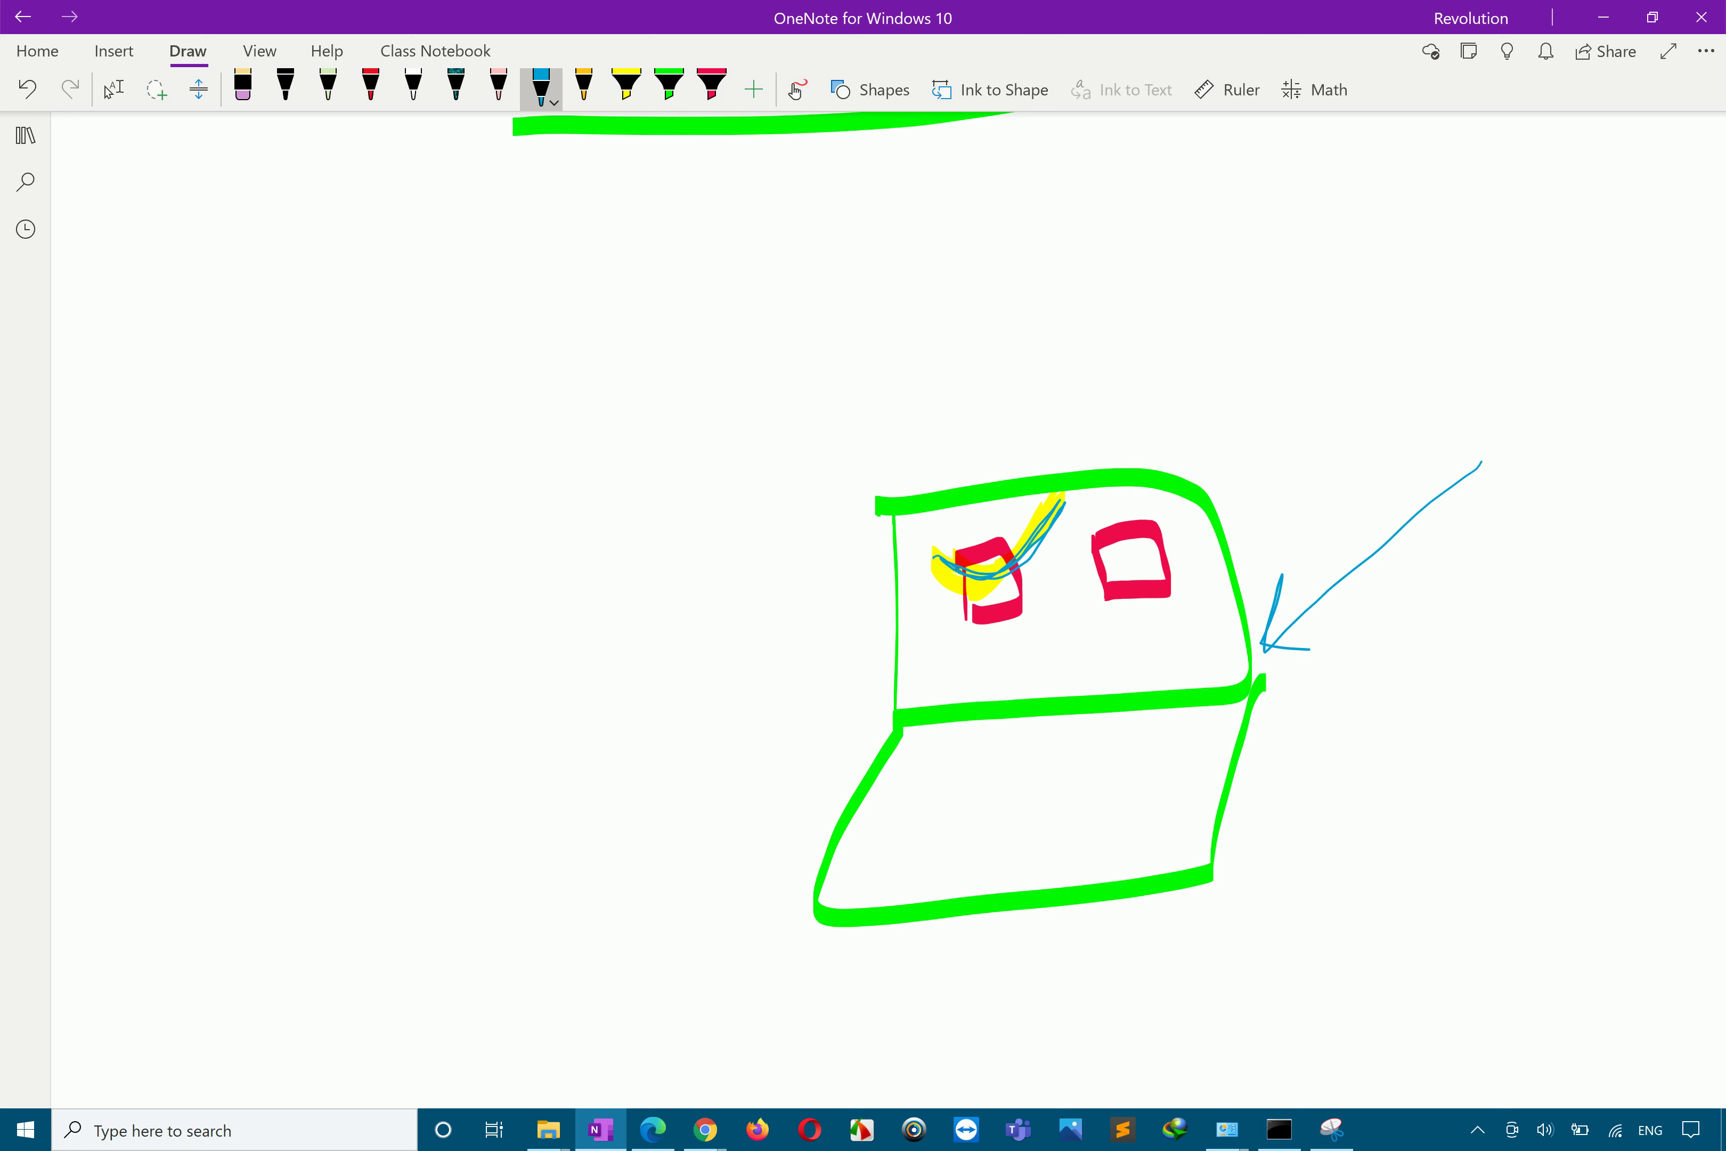
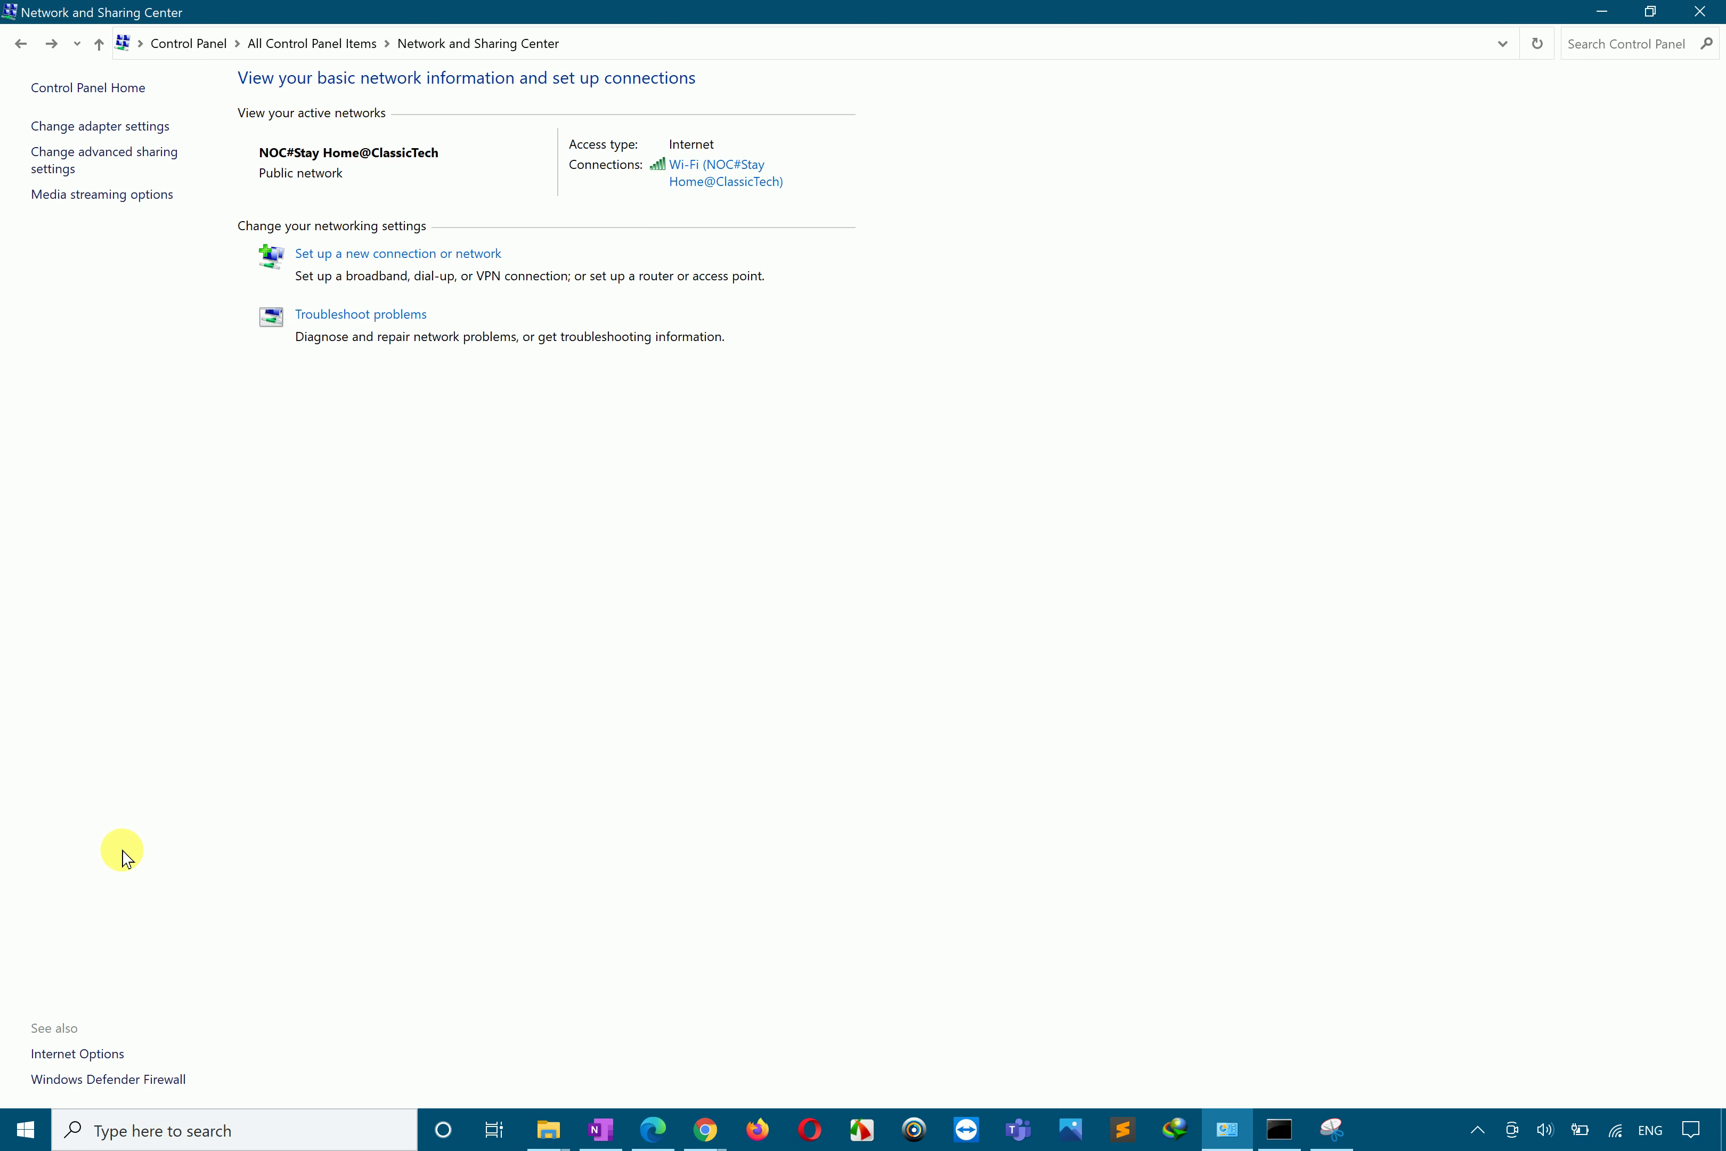
Step: Open the Windows Defender Firewall settings, turn off the firewall for both public and private networks, and confirm
click(140, 1080)
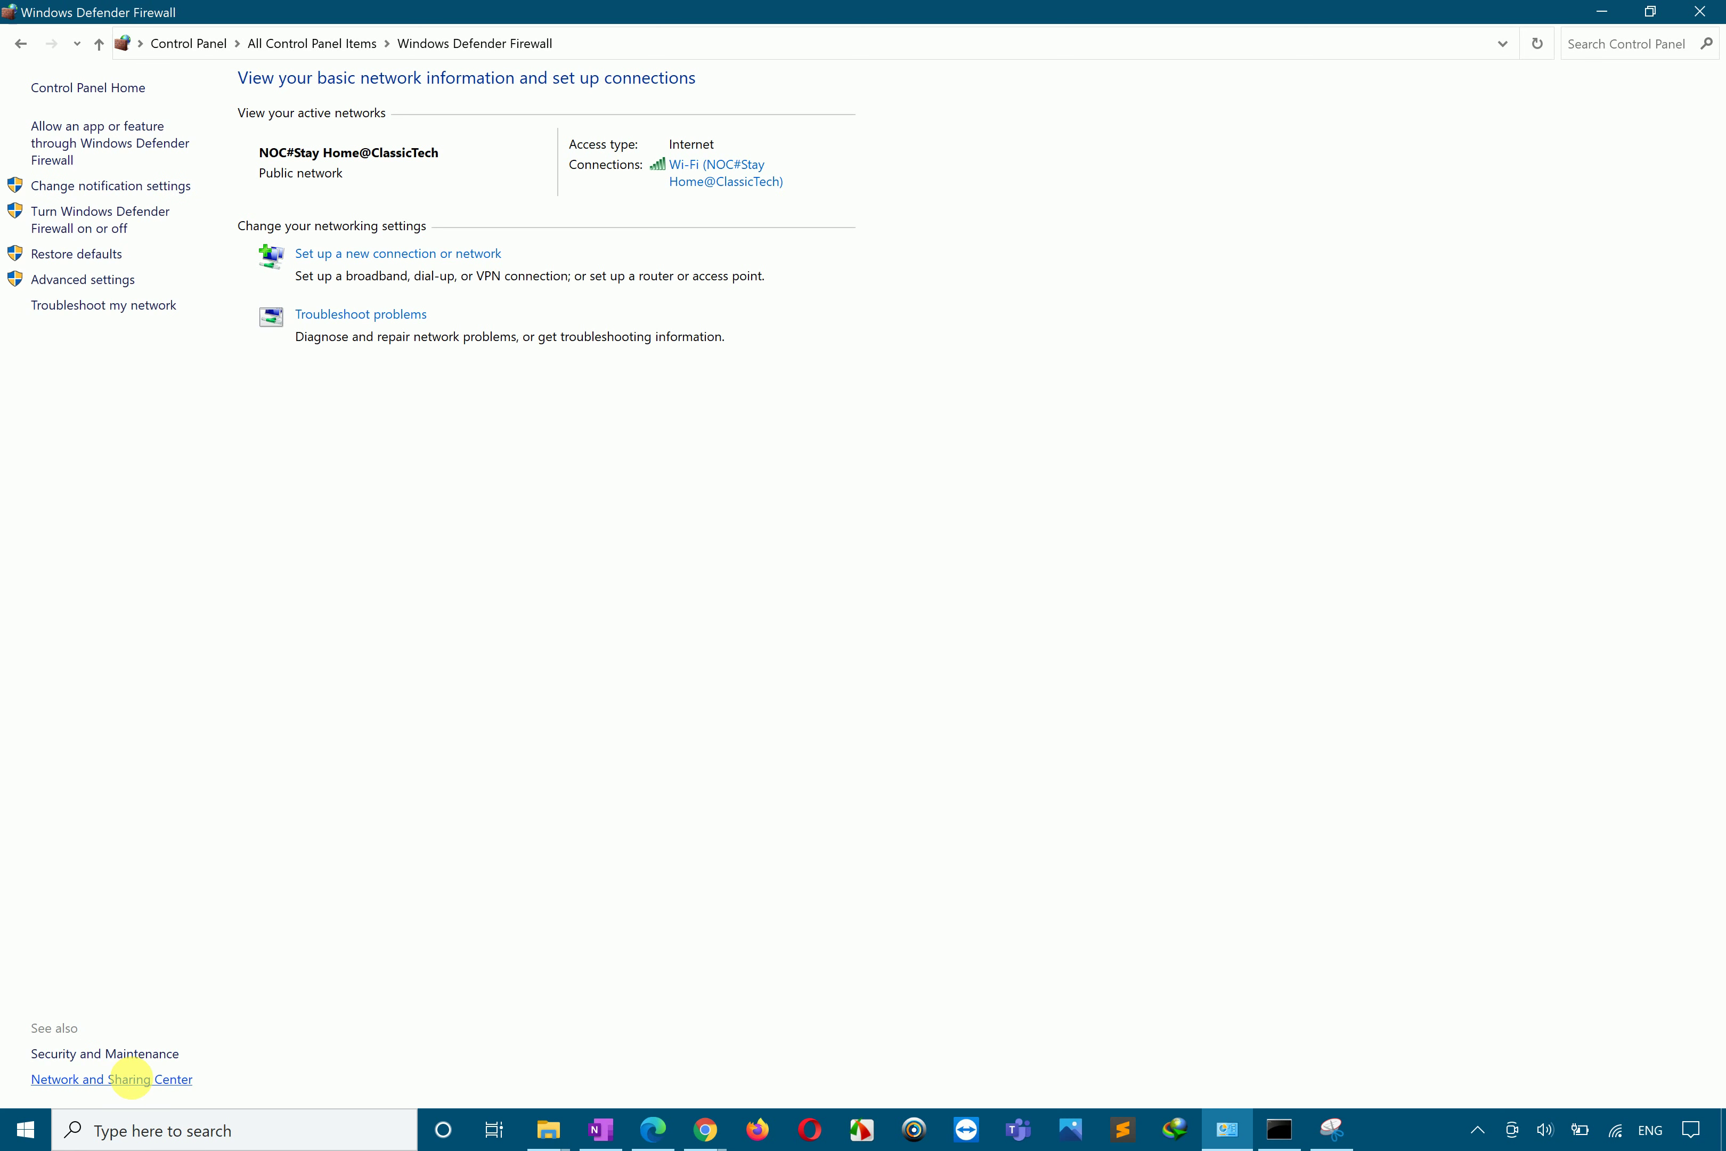
click(53, 220)
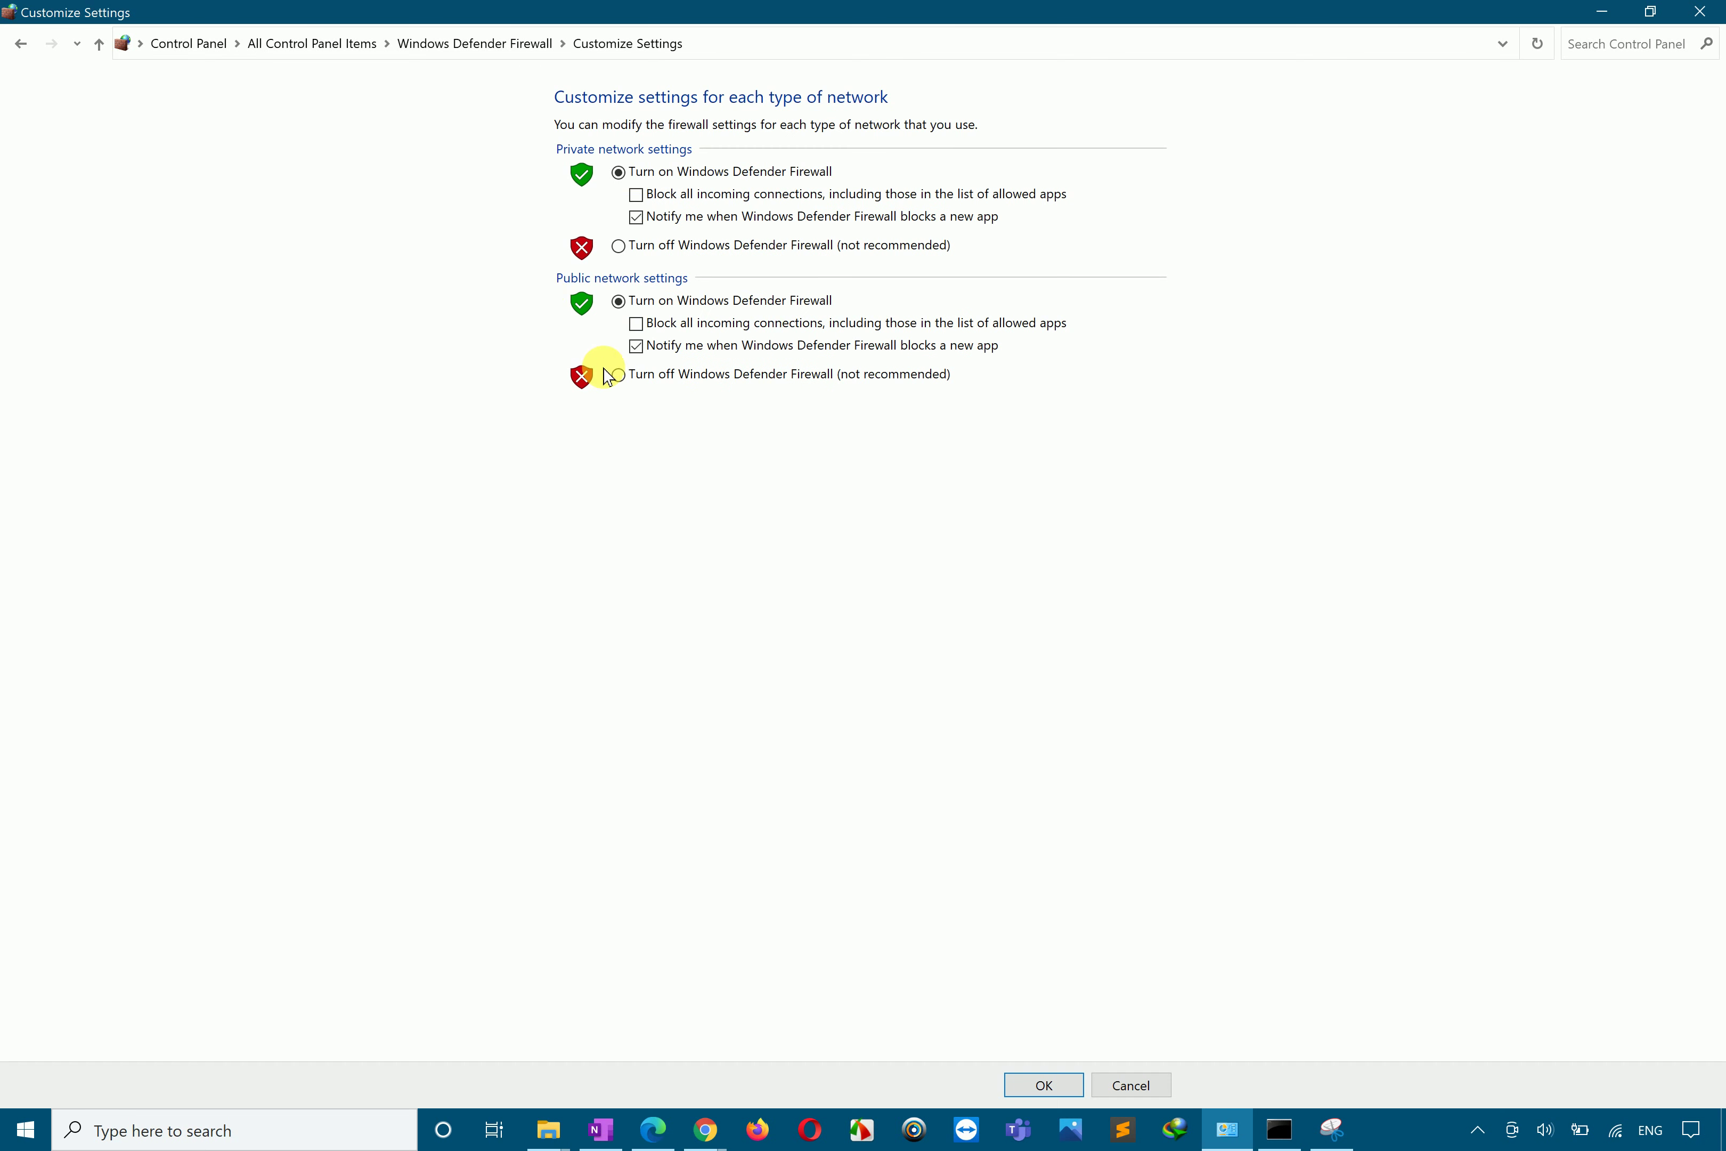
click(622, 374)
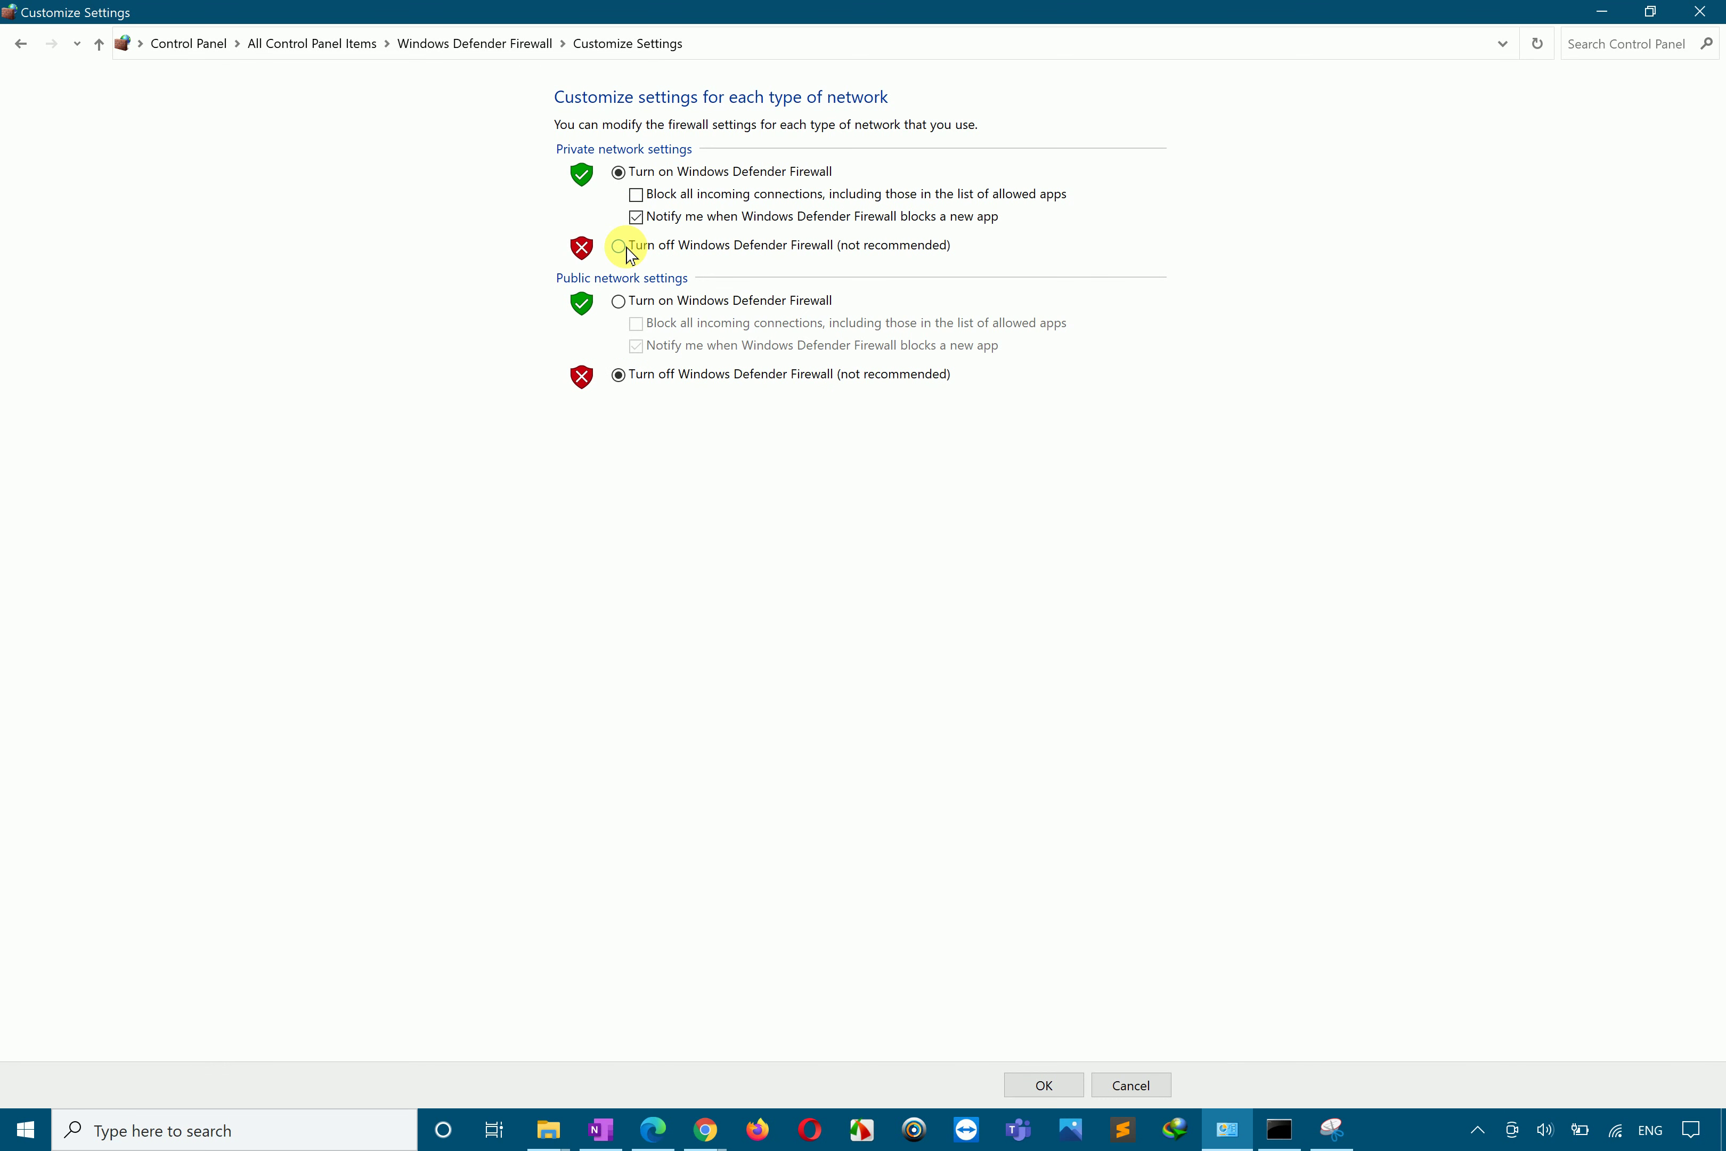
click(620, 246)
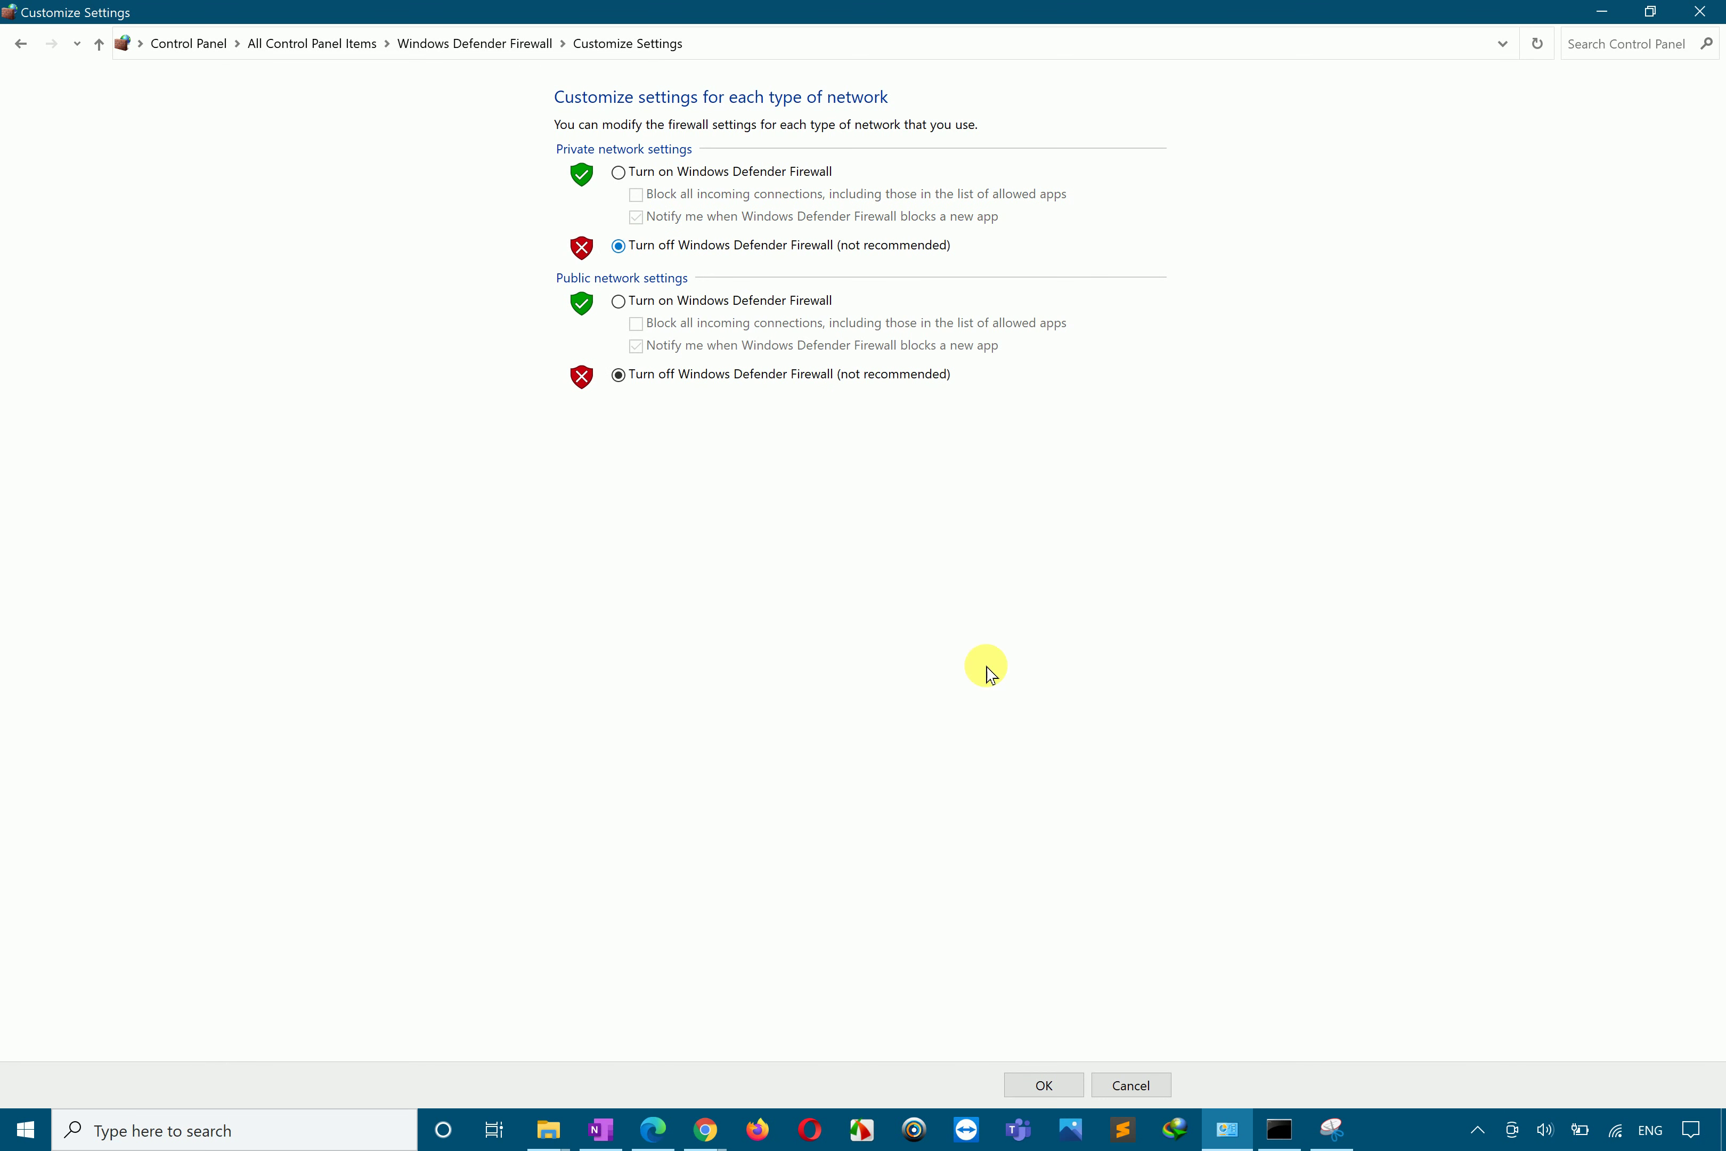
click(1044, 1086)
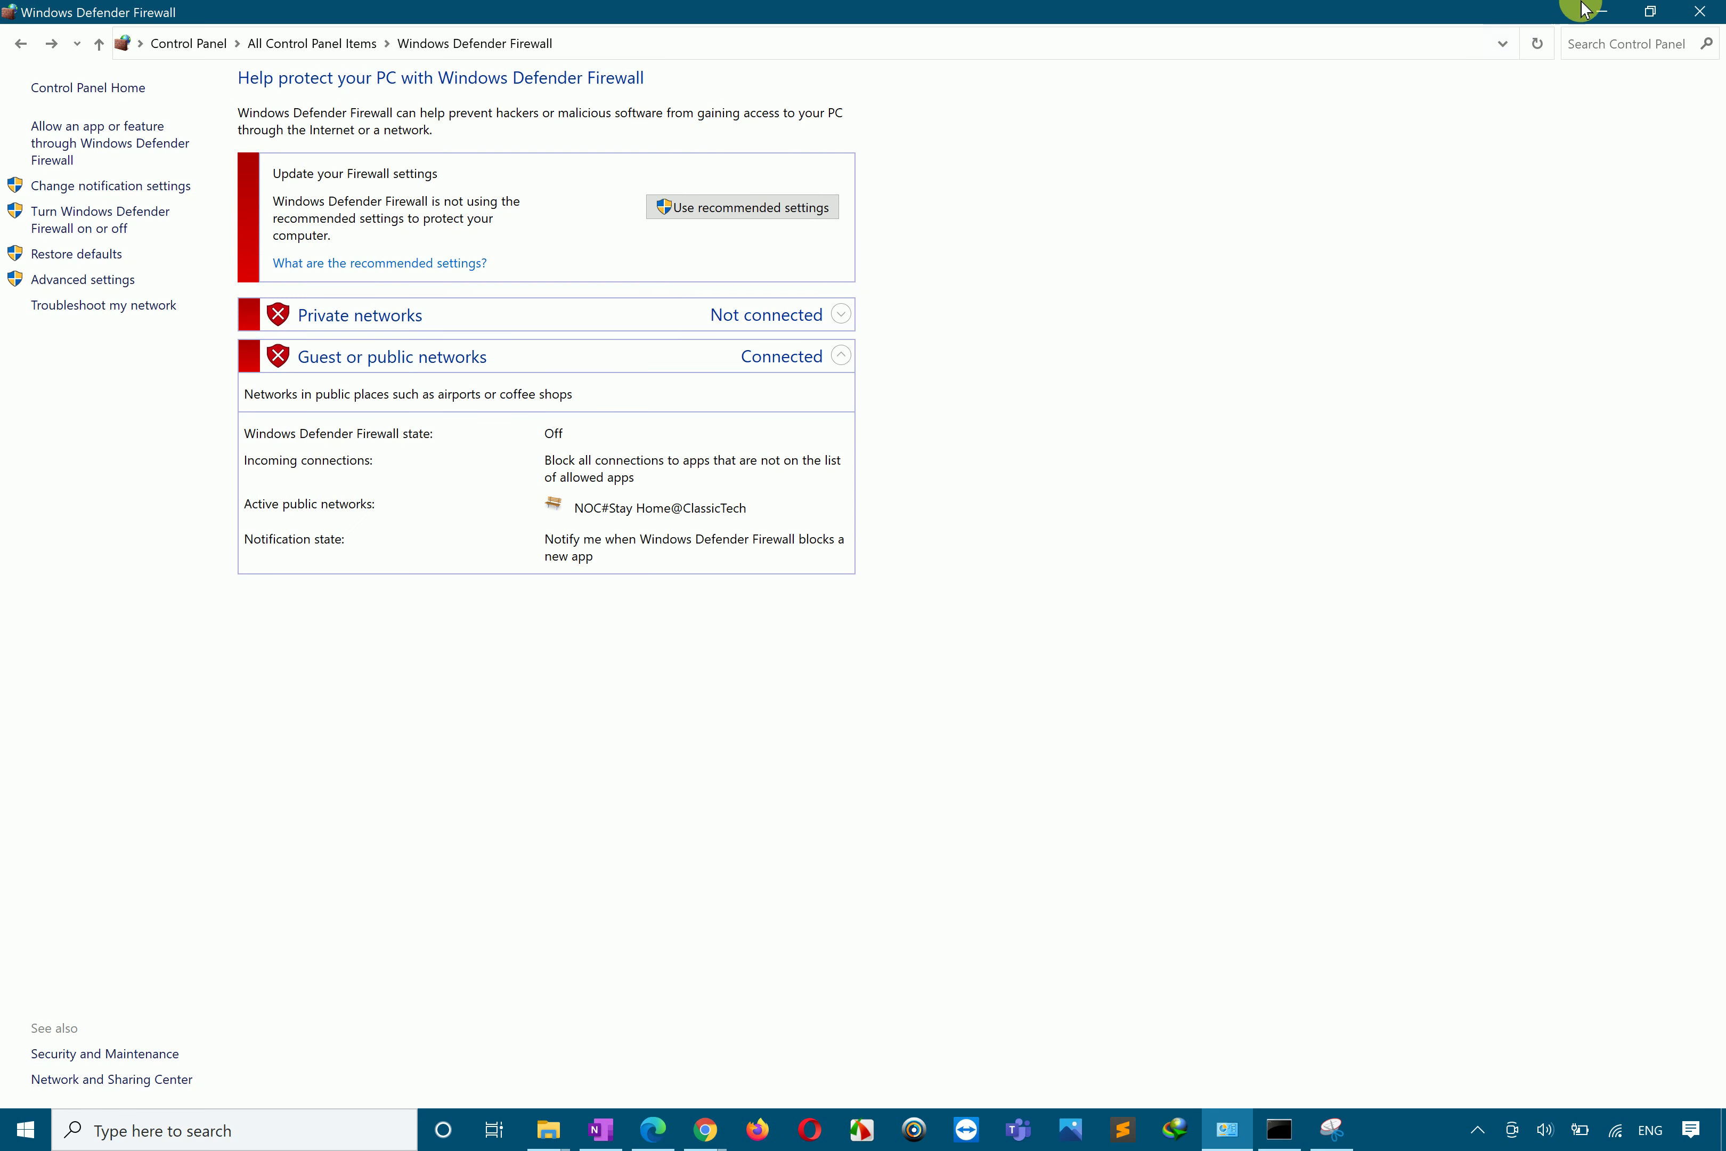
Step: Switch to the File Explorer Network window, view This PC, refresh the Network location and briefly open the Wi-Fi connection list
mouse_move(551, 1127)
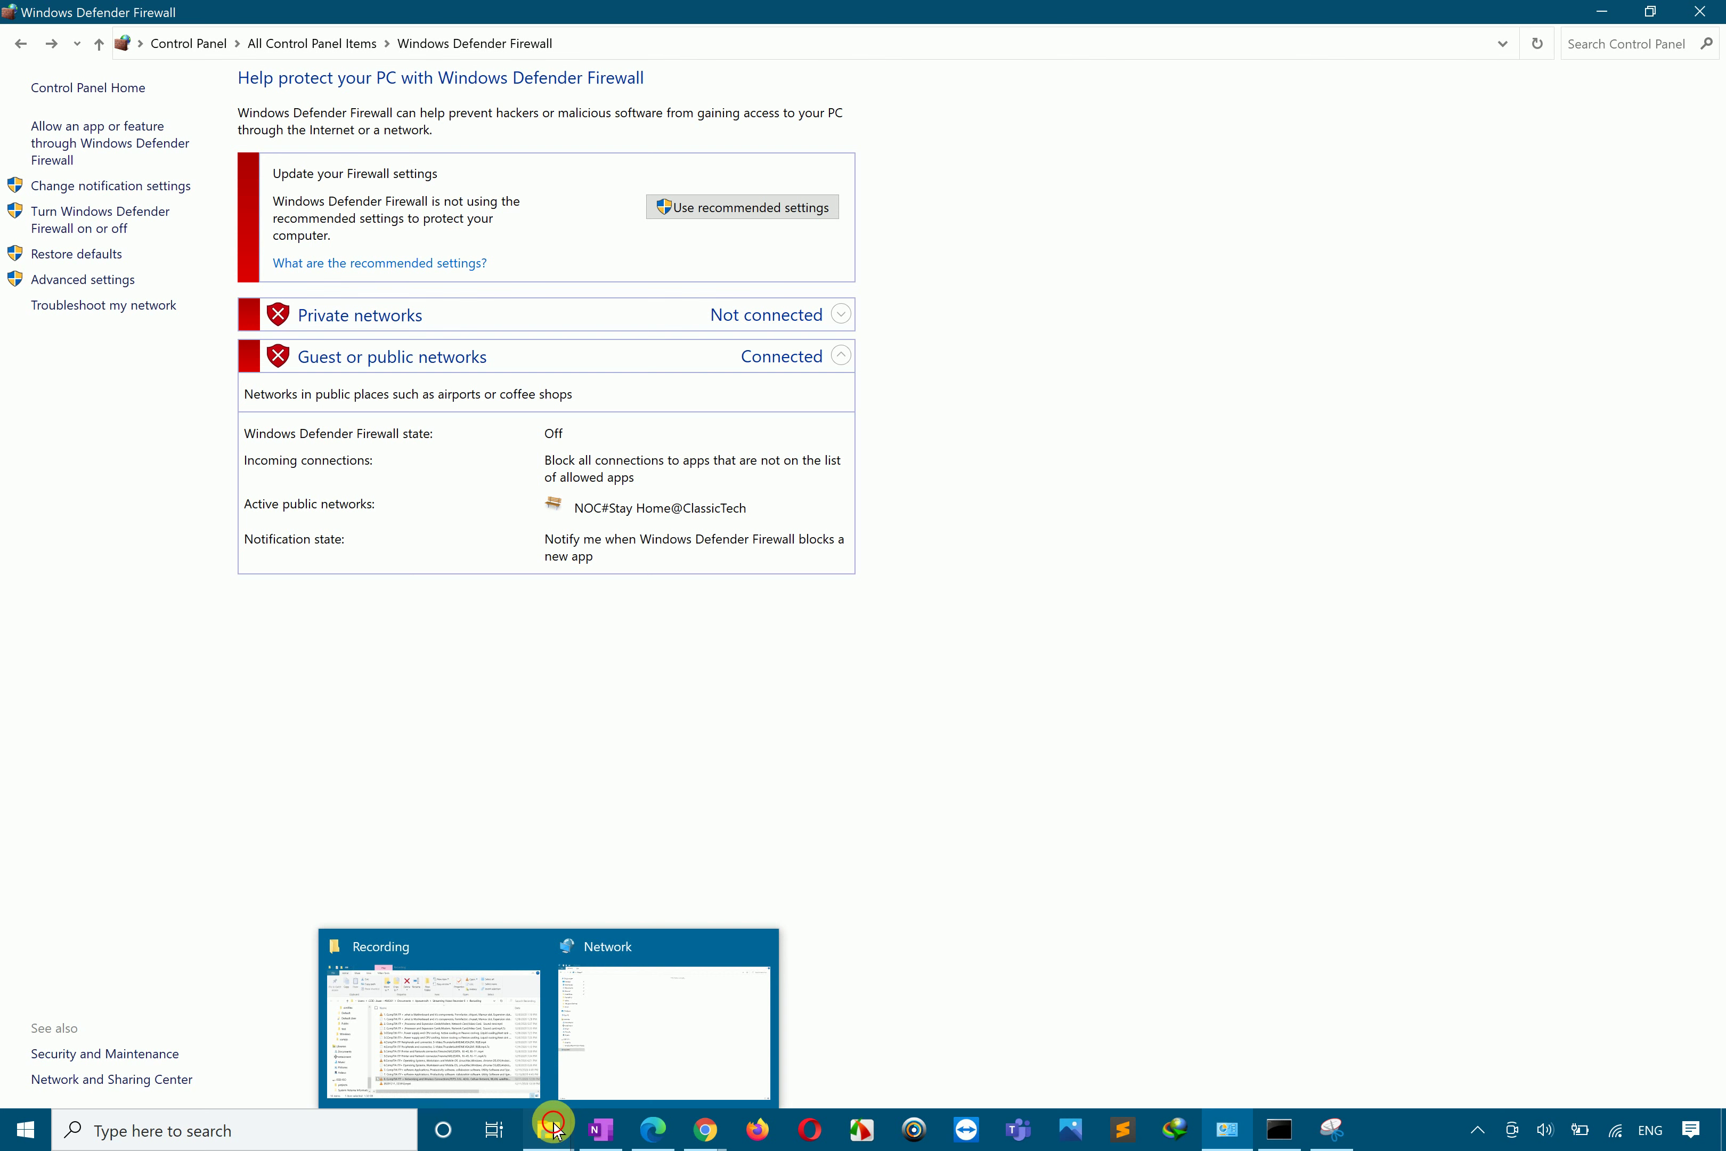
click(635, 1040)
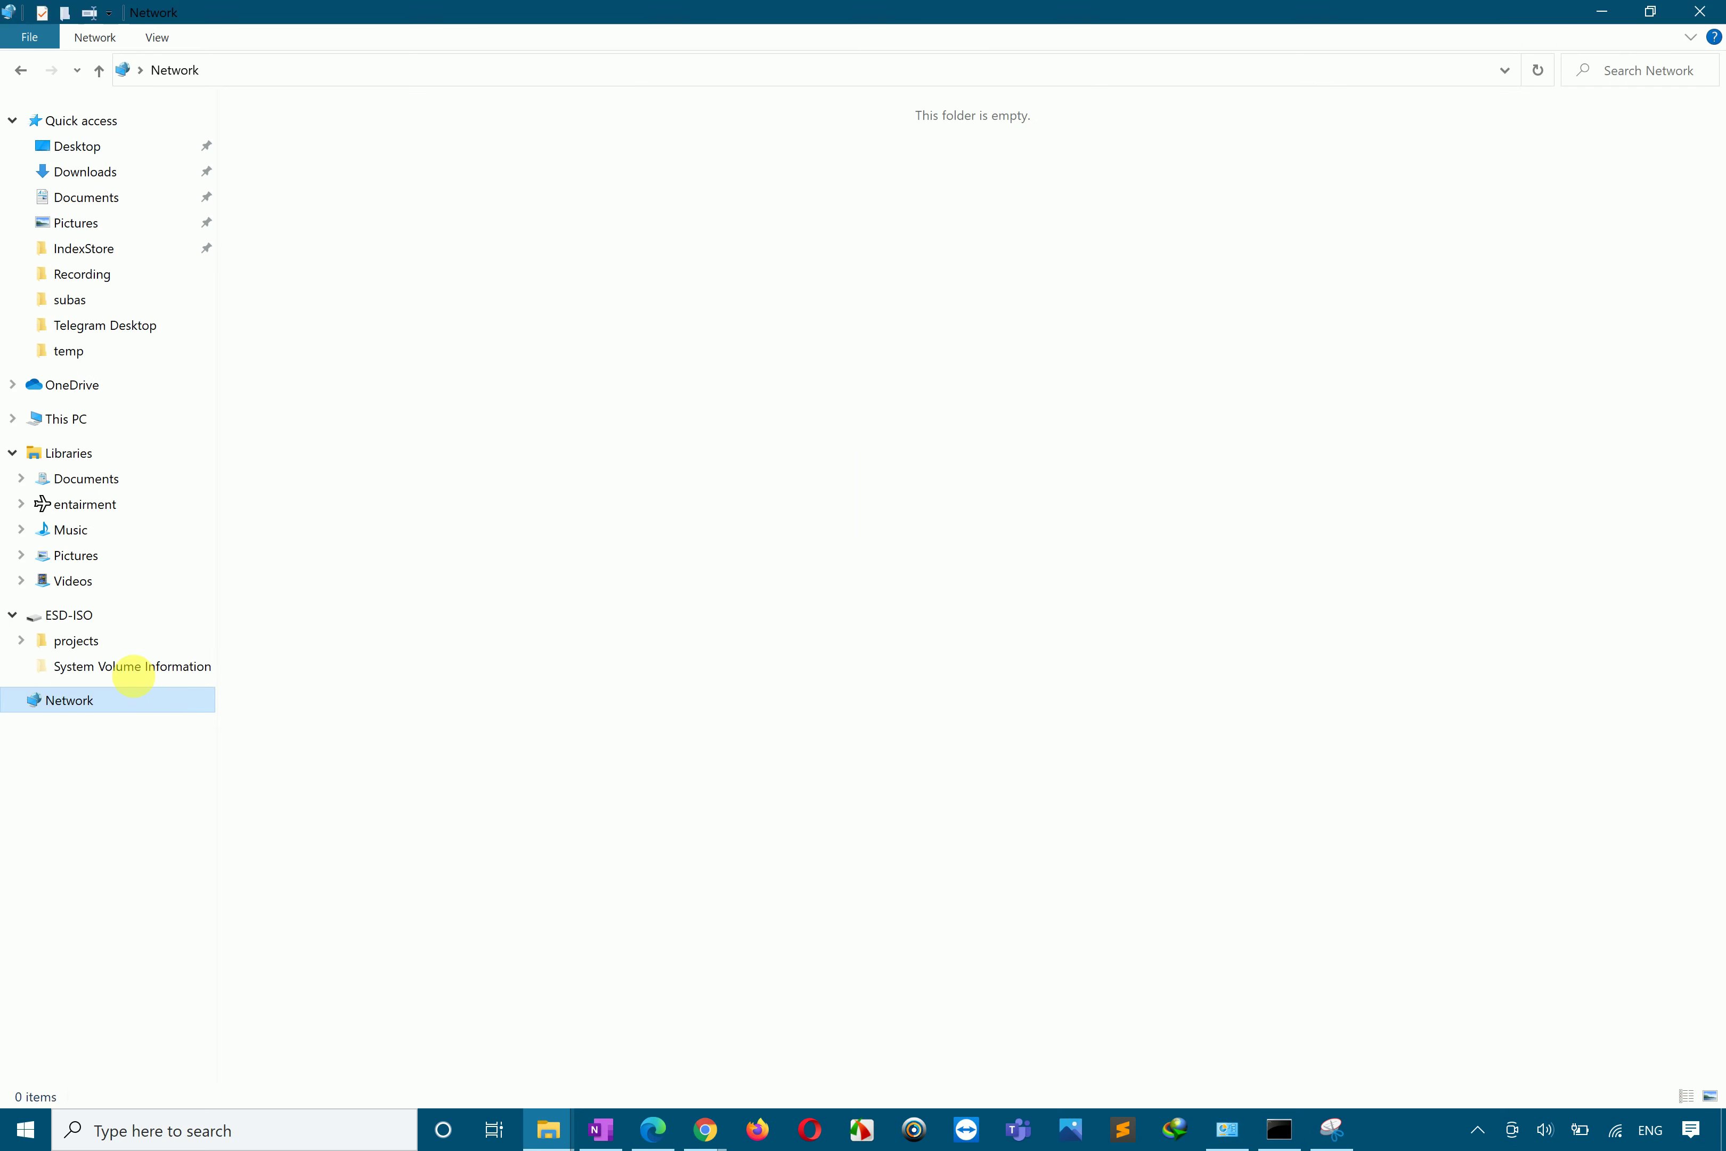
click(61, 420)
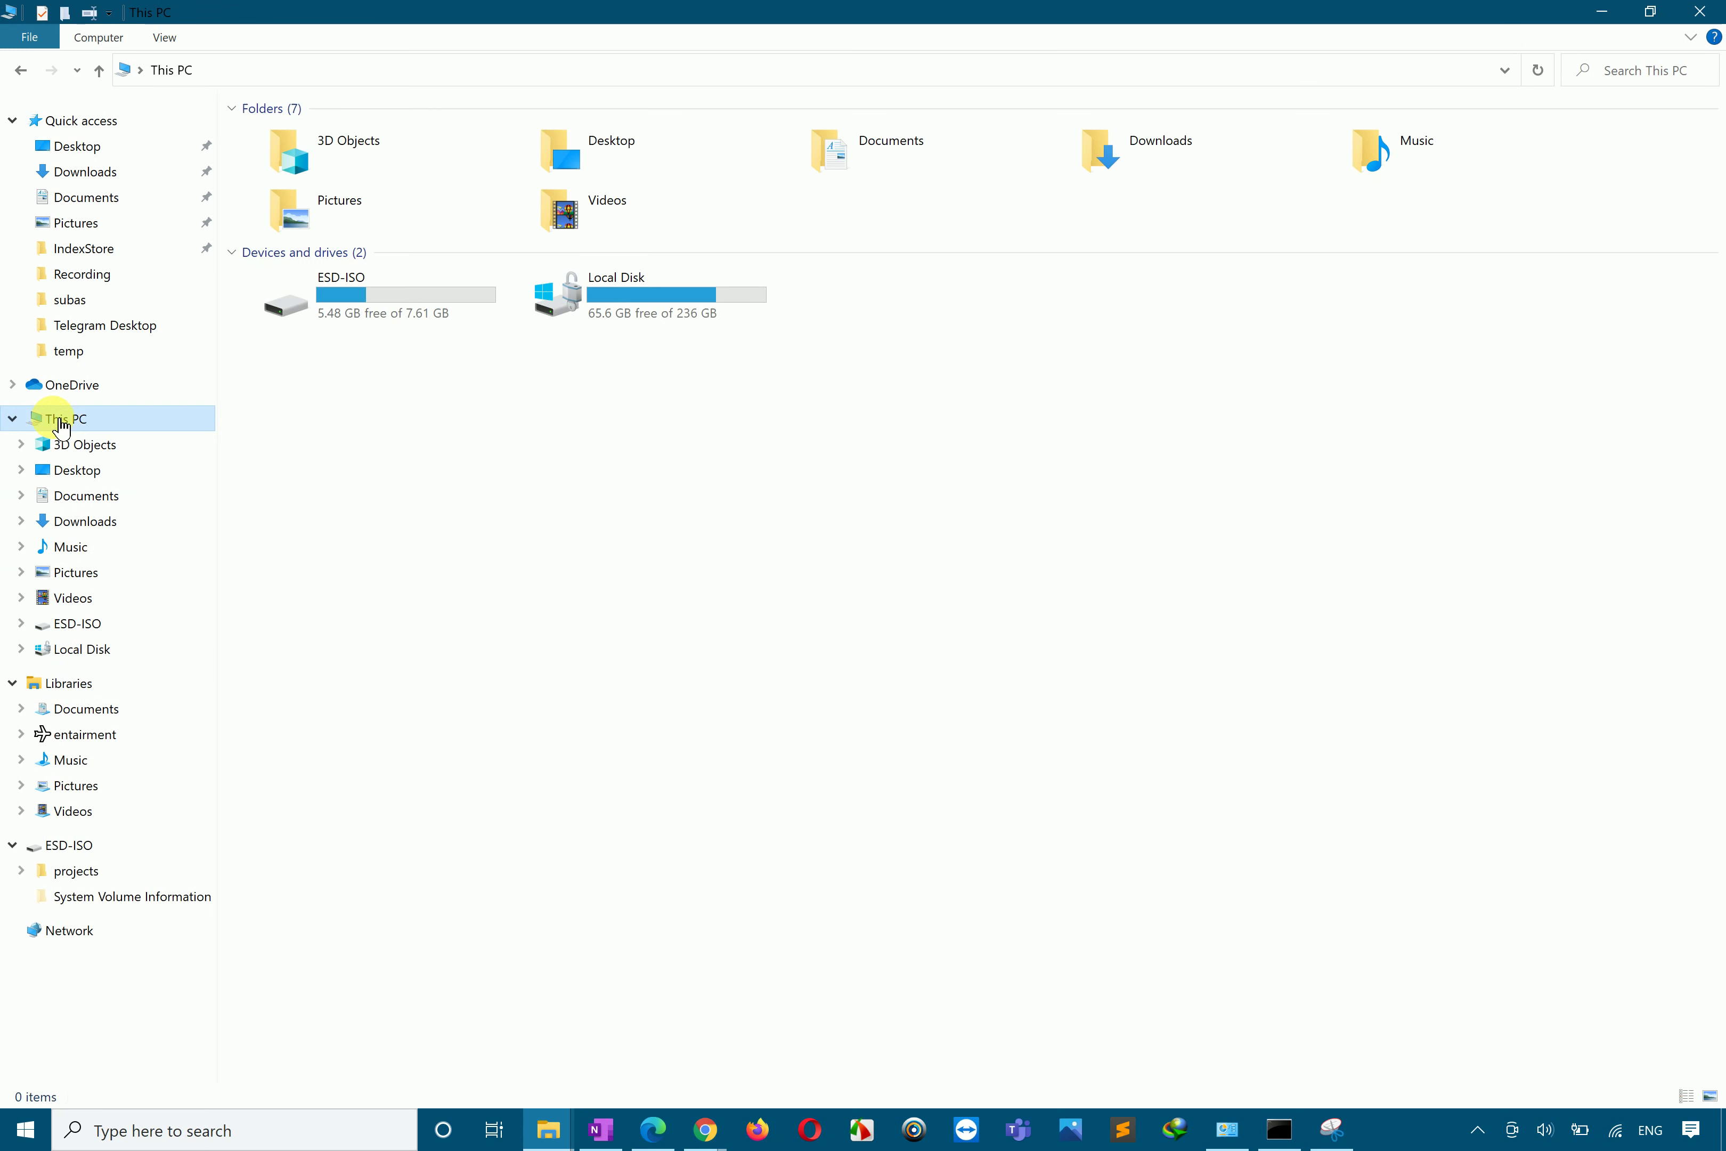
click(112, 942)
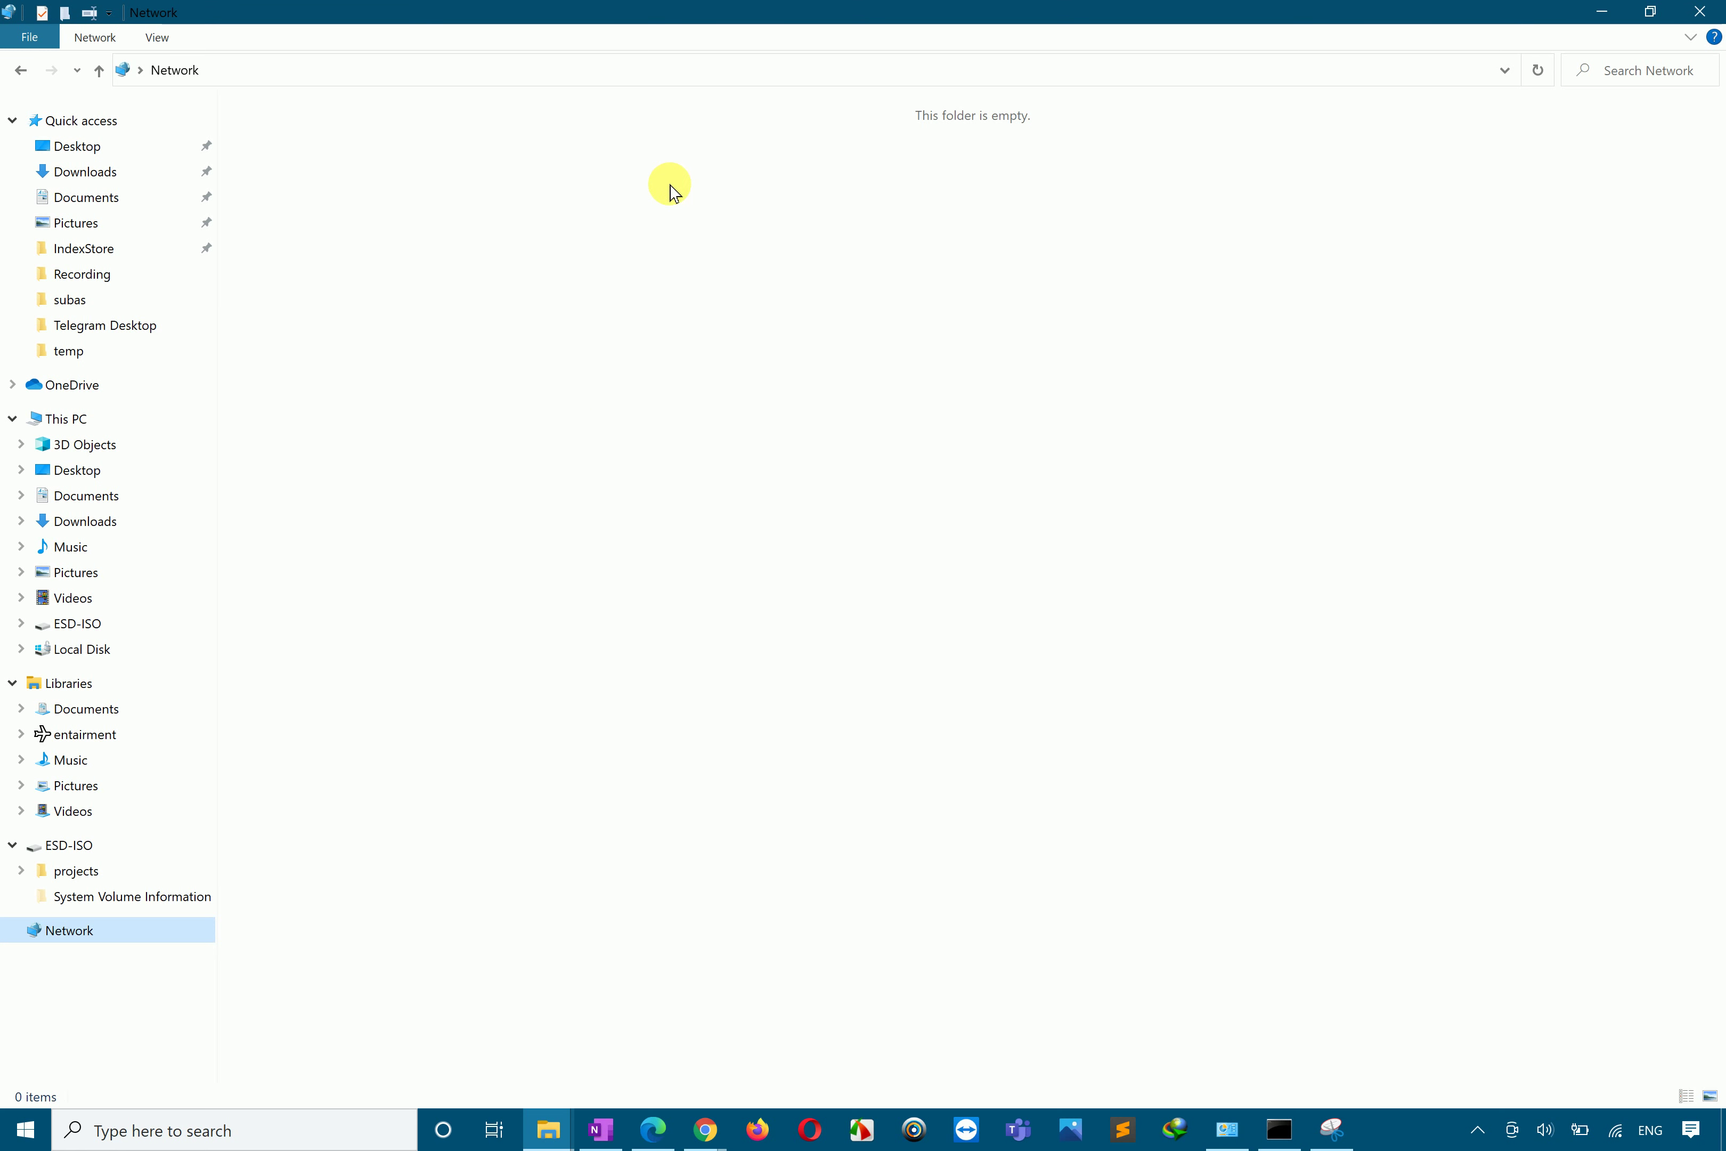
right_click(740, 202)
click(632, 294)
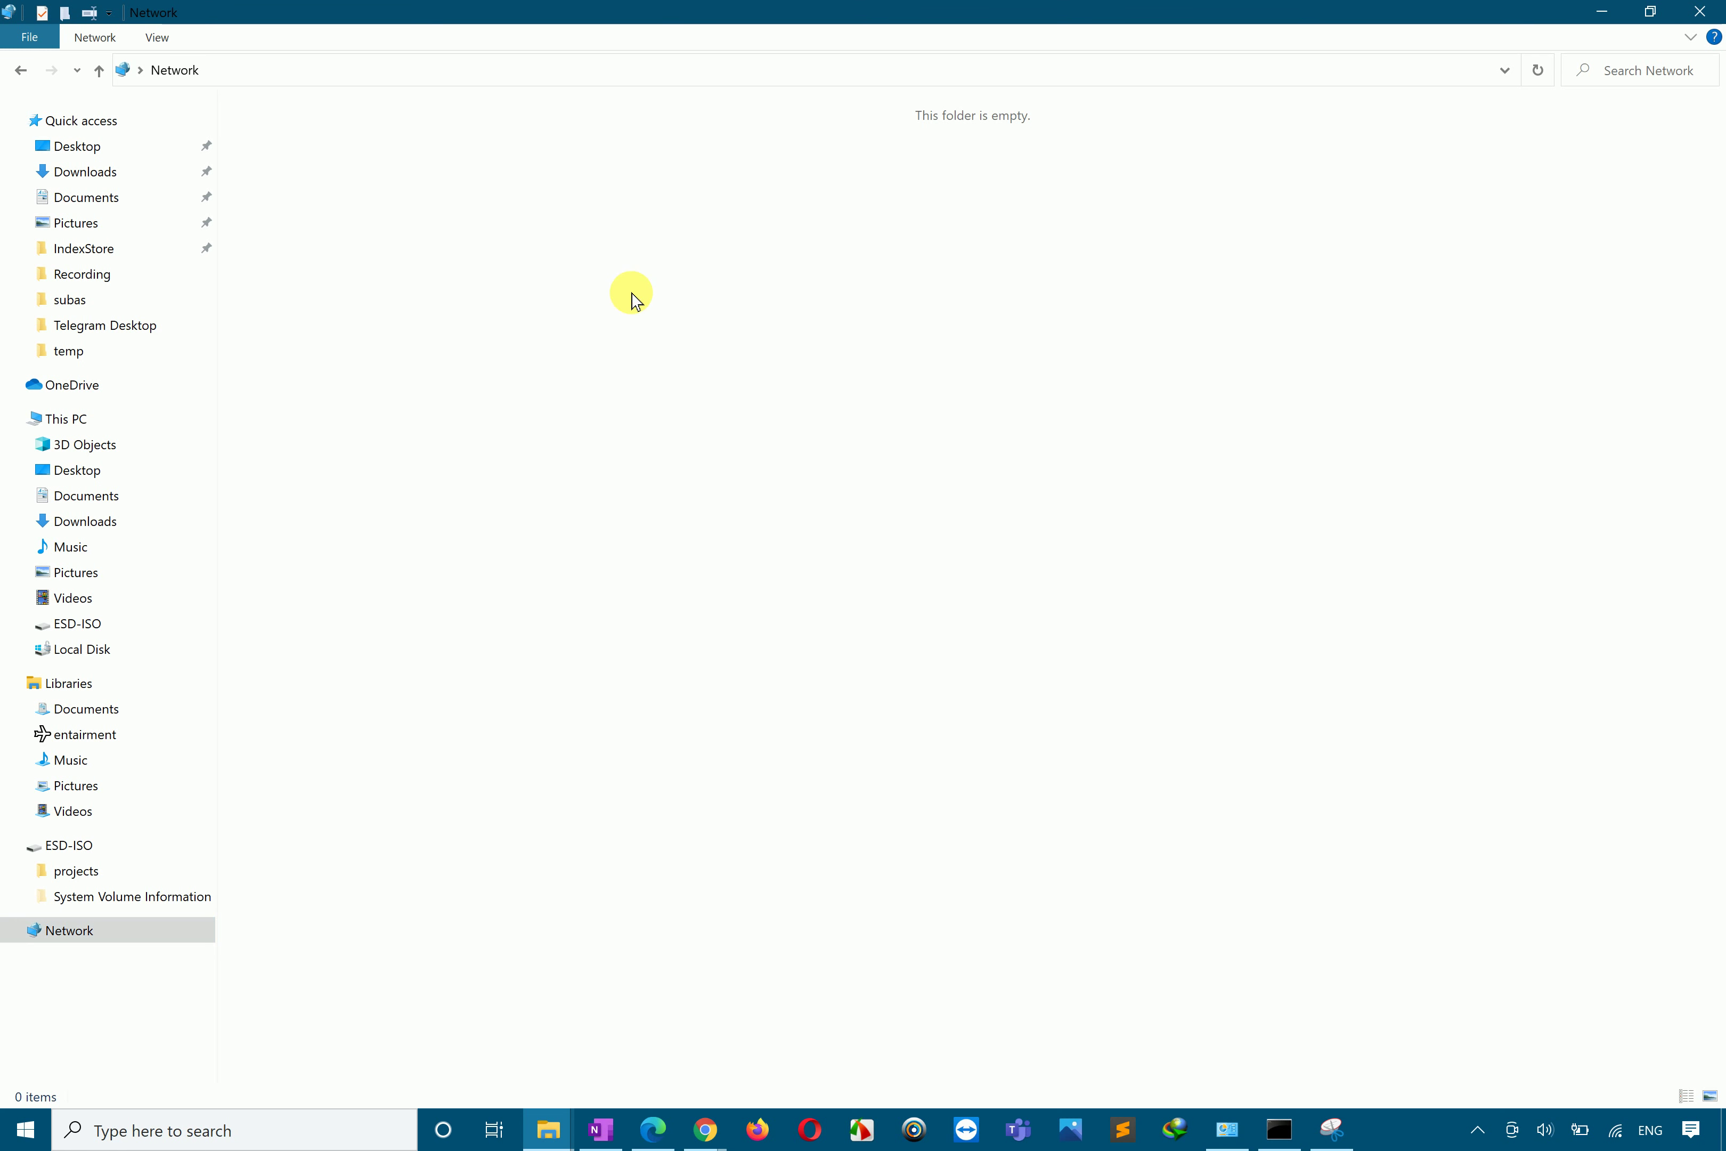
click(1612, 1132)
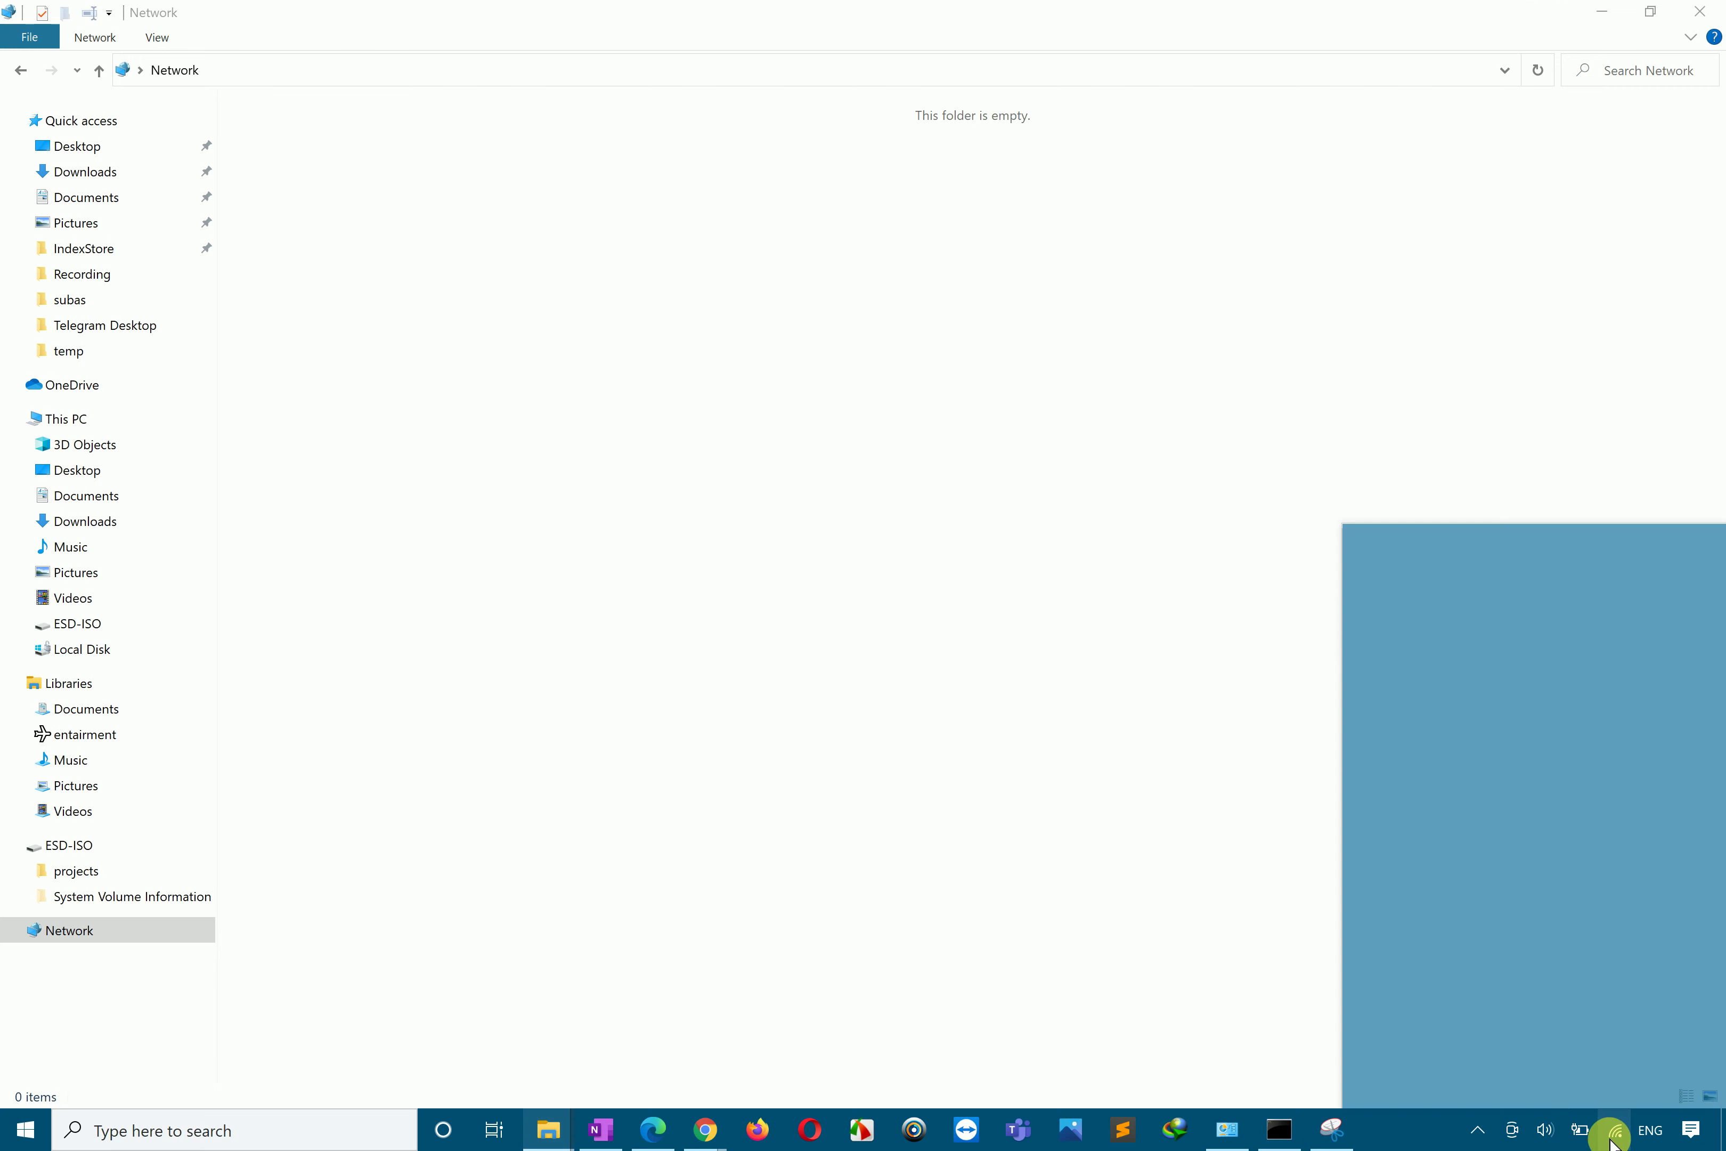
click(828, 653)
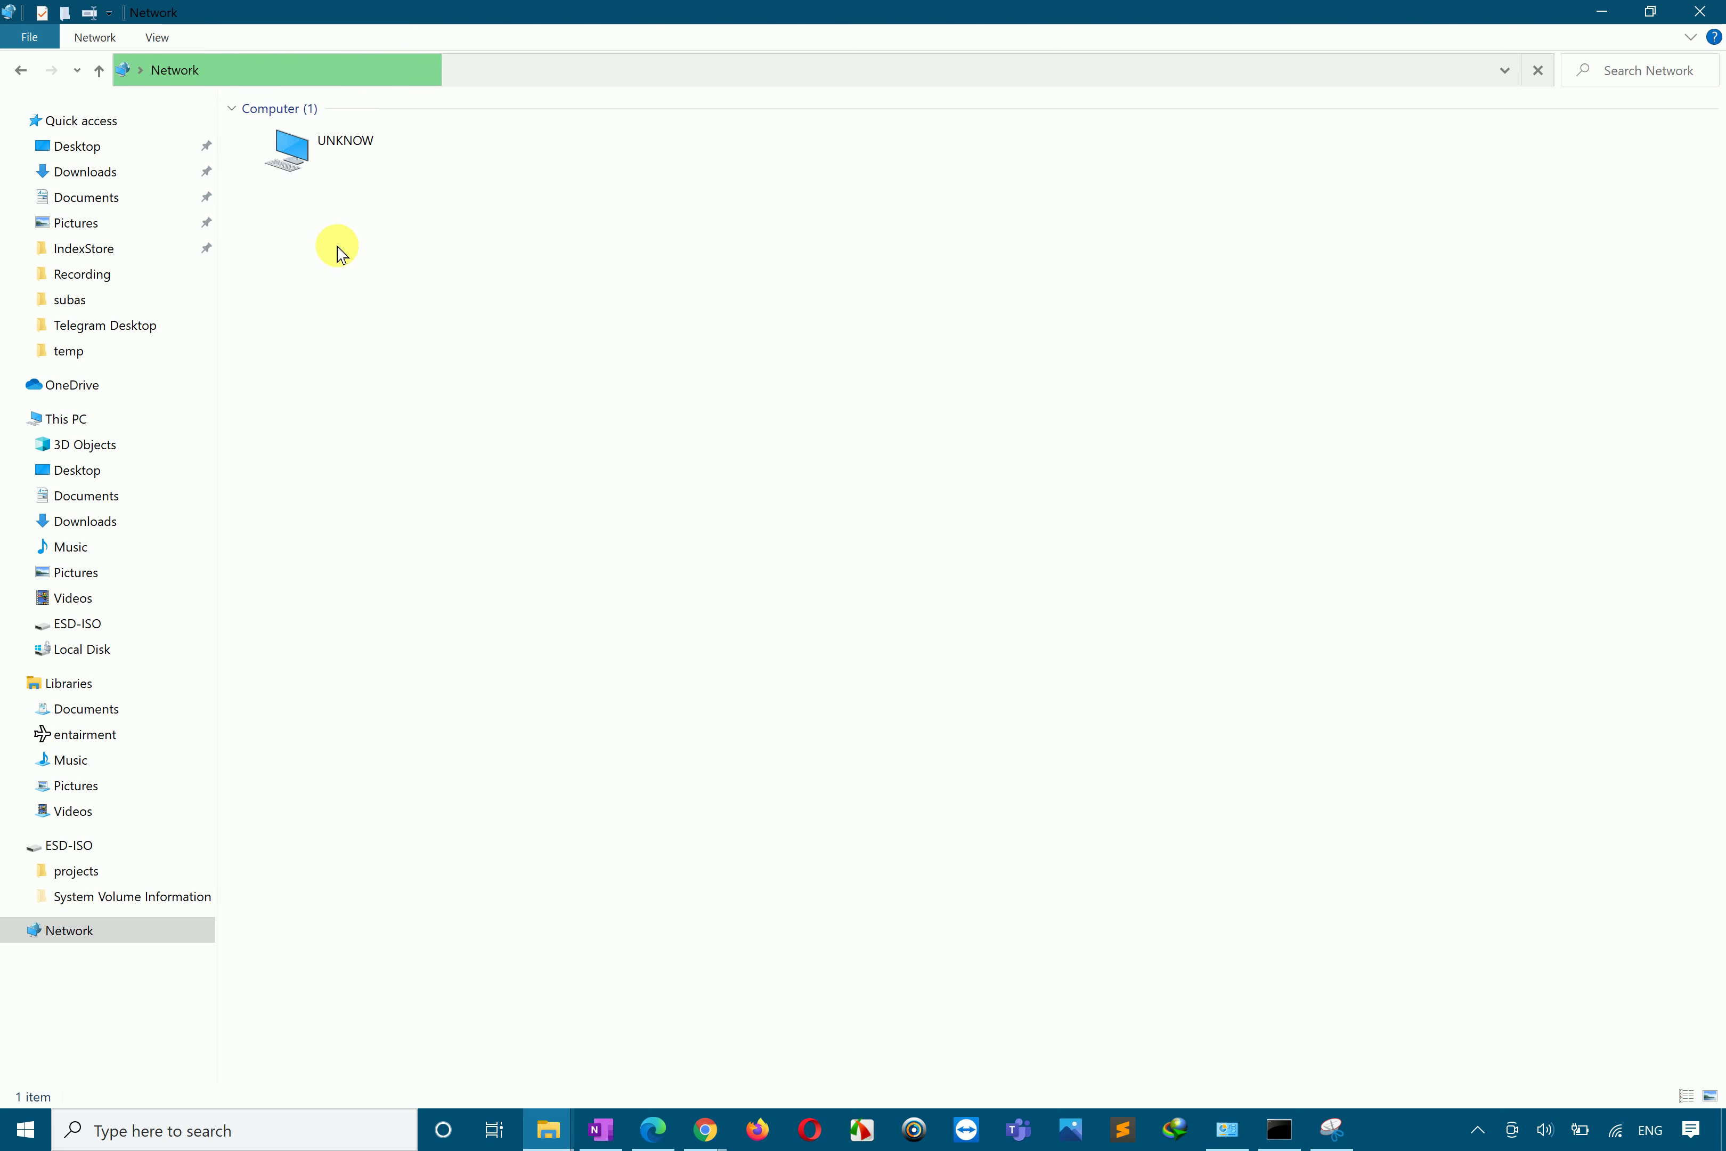
click(443, 456)
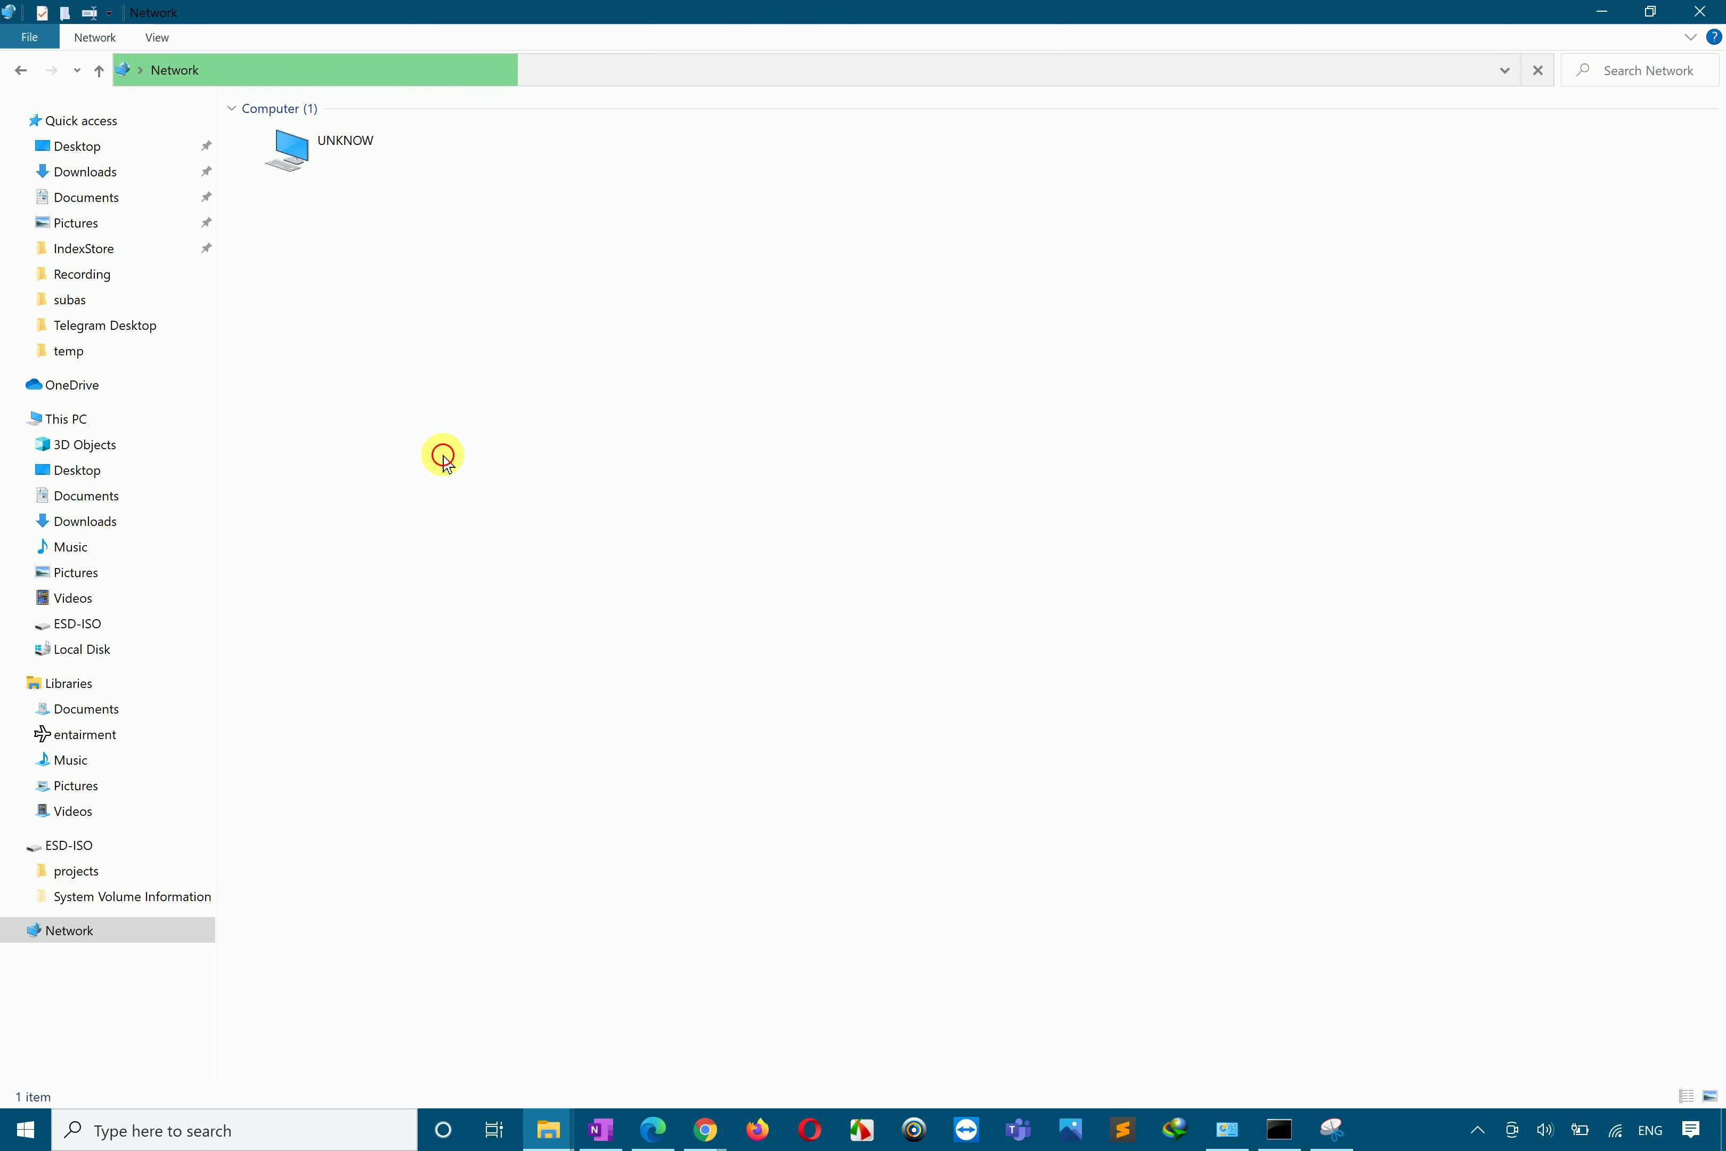
click(25, 1136)
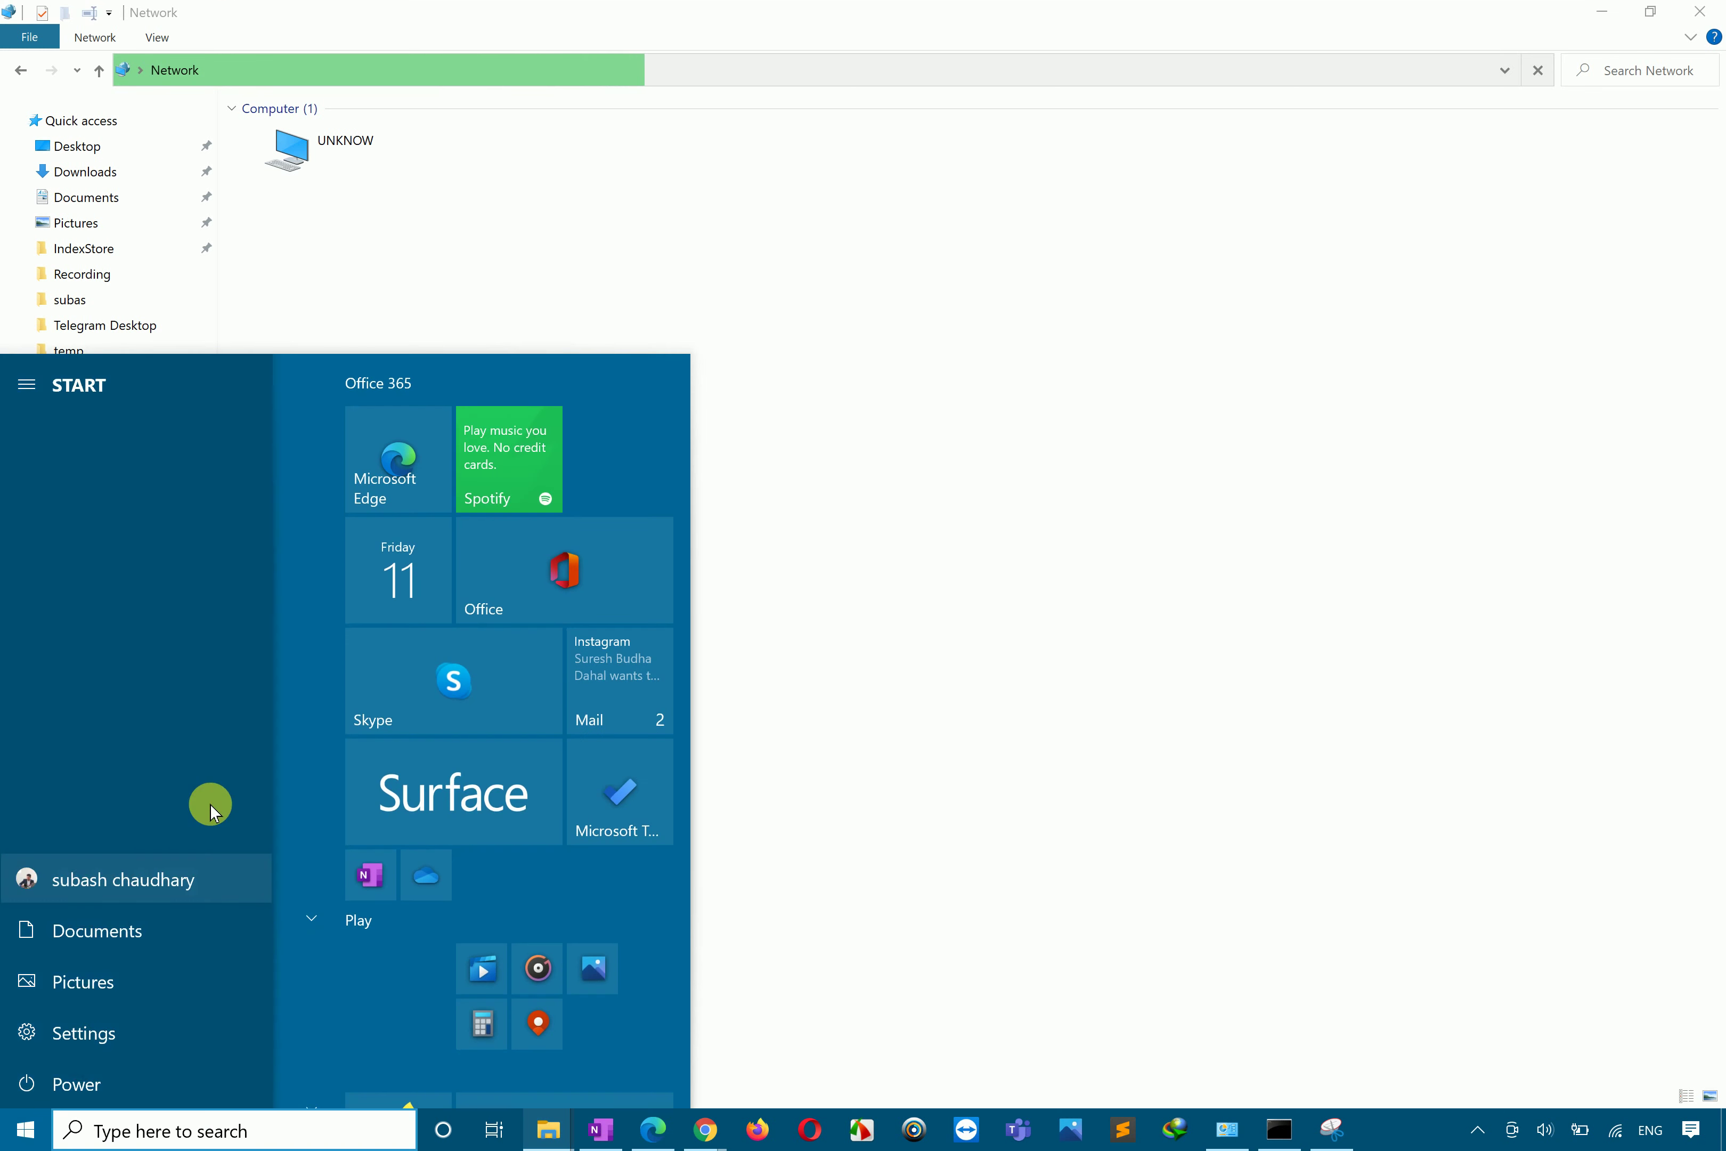
click(895, 467)
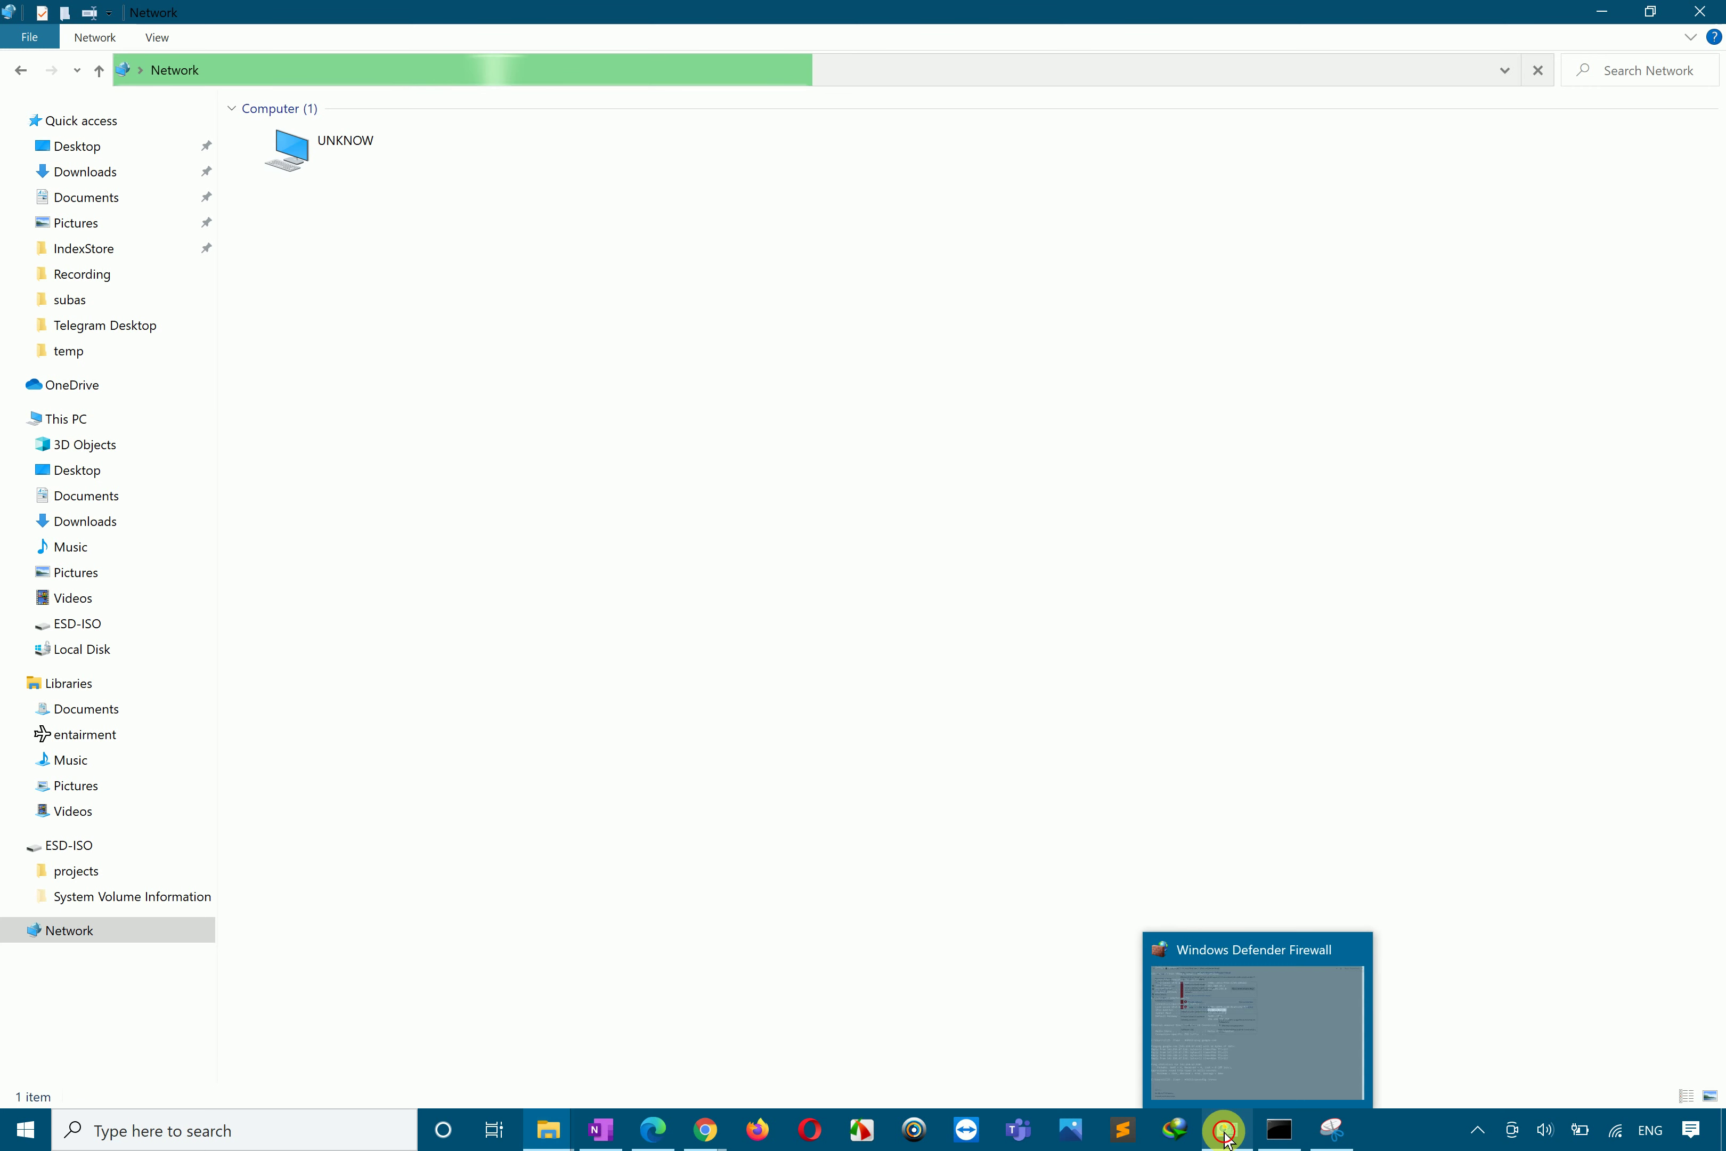
Step: Switch to Control Panel beside the Network window, open the System page and look through the device and Windows specifications
click(1226, 1132)
key(super+Right)
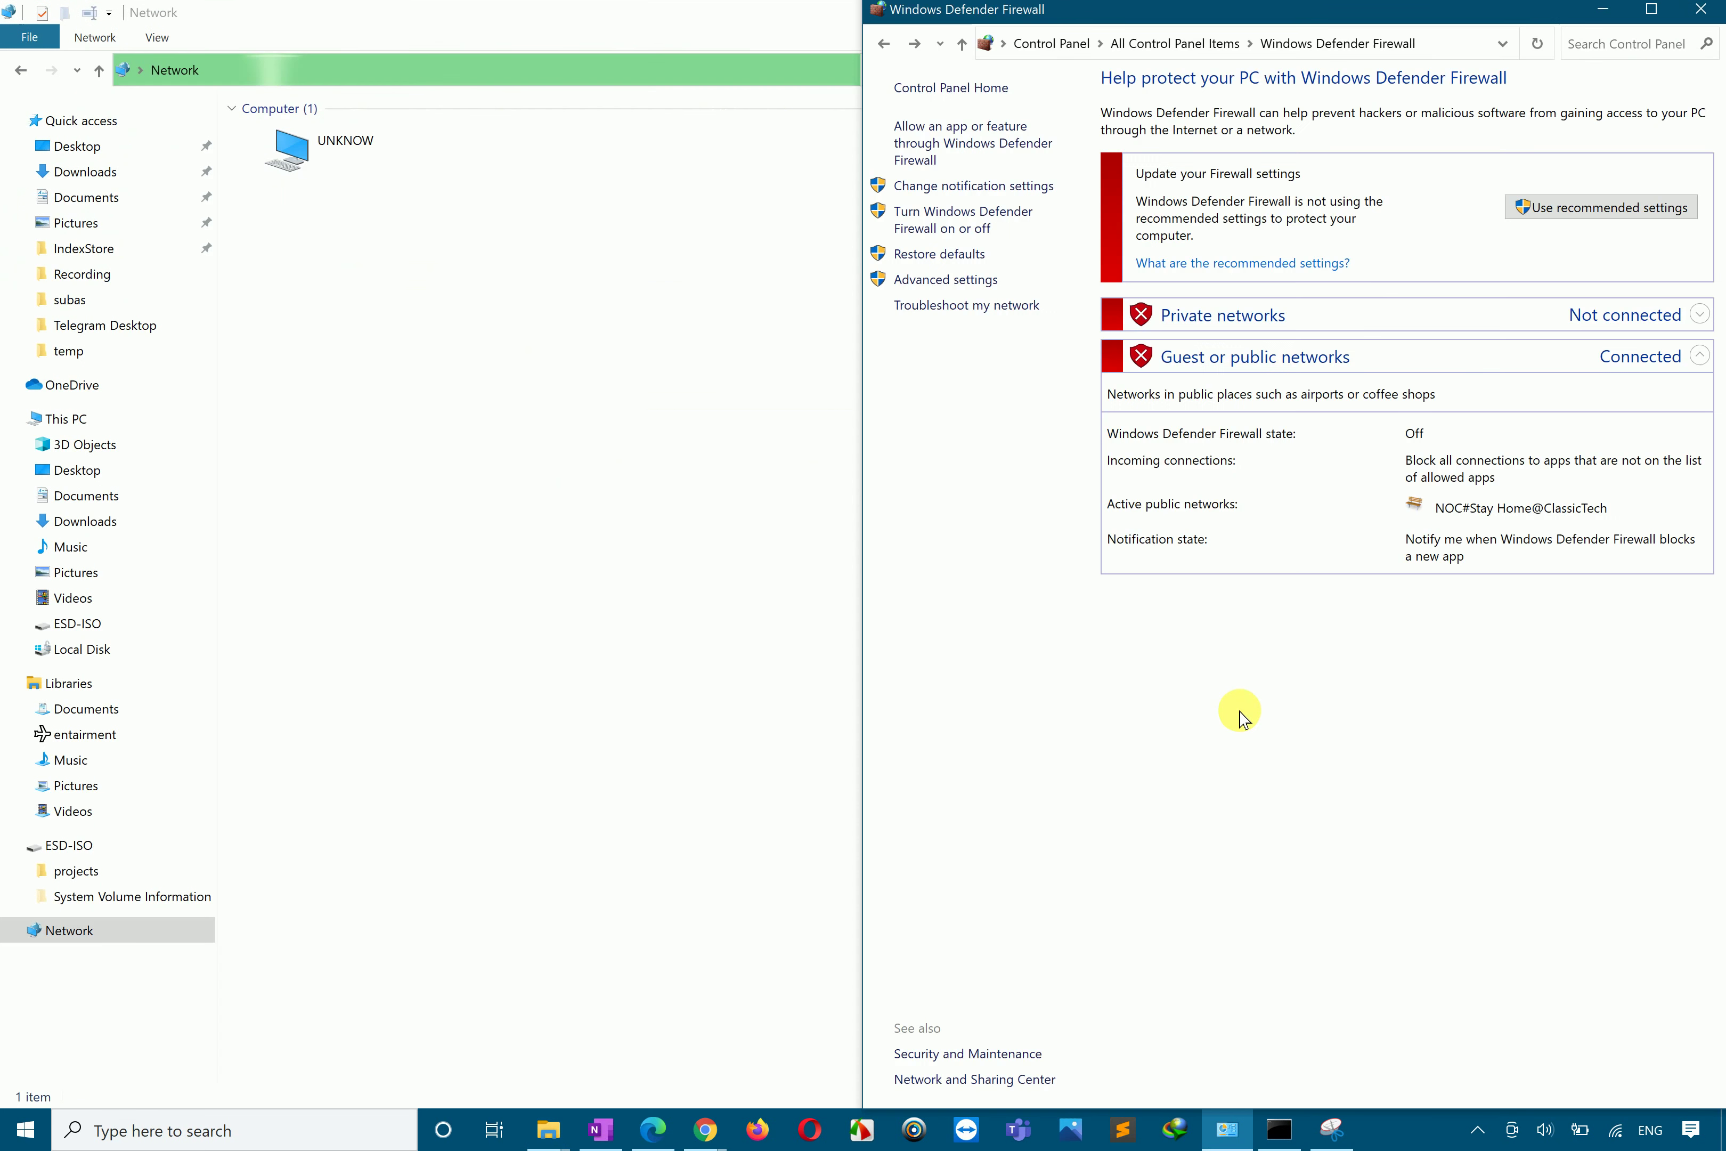
click(1158, 45)
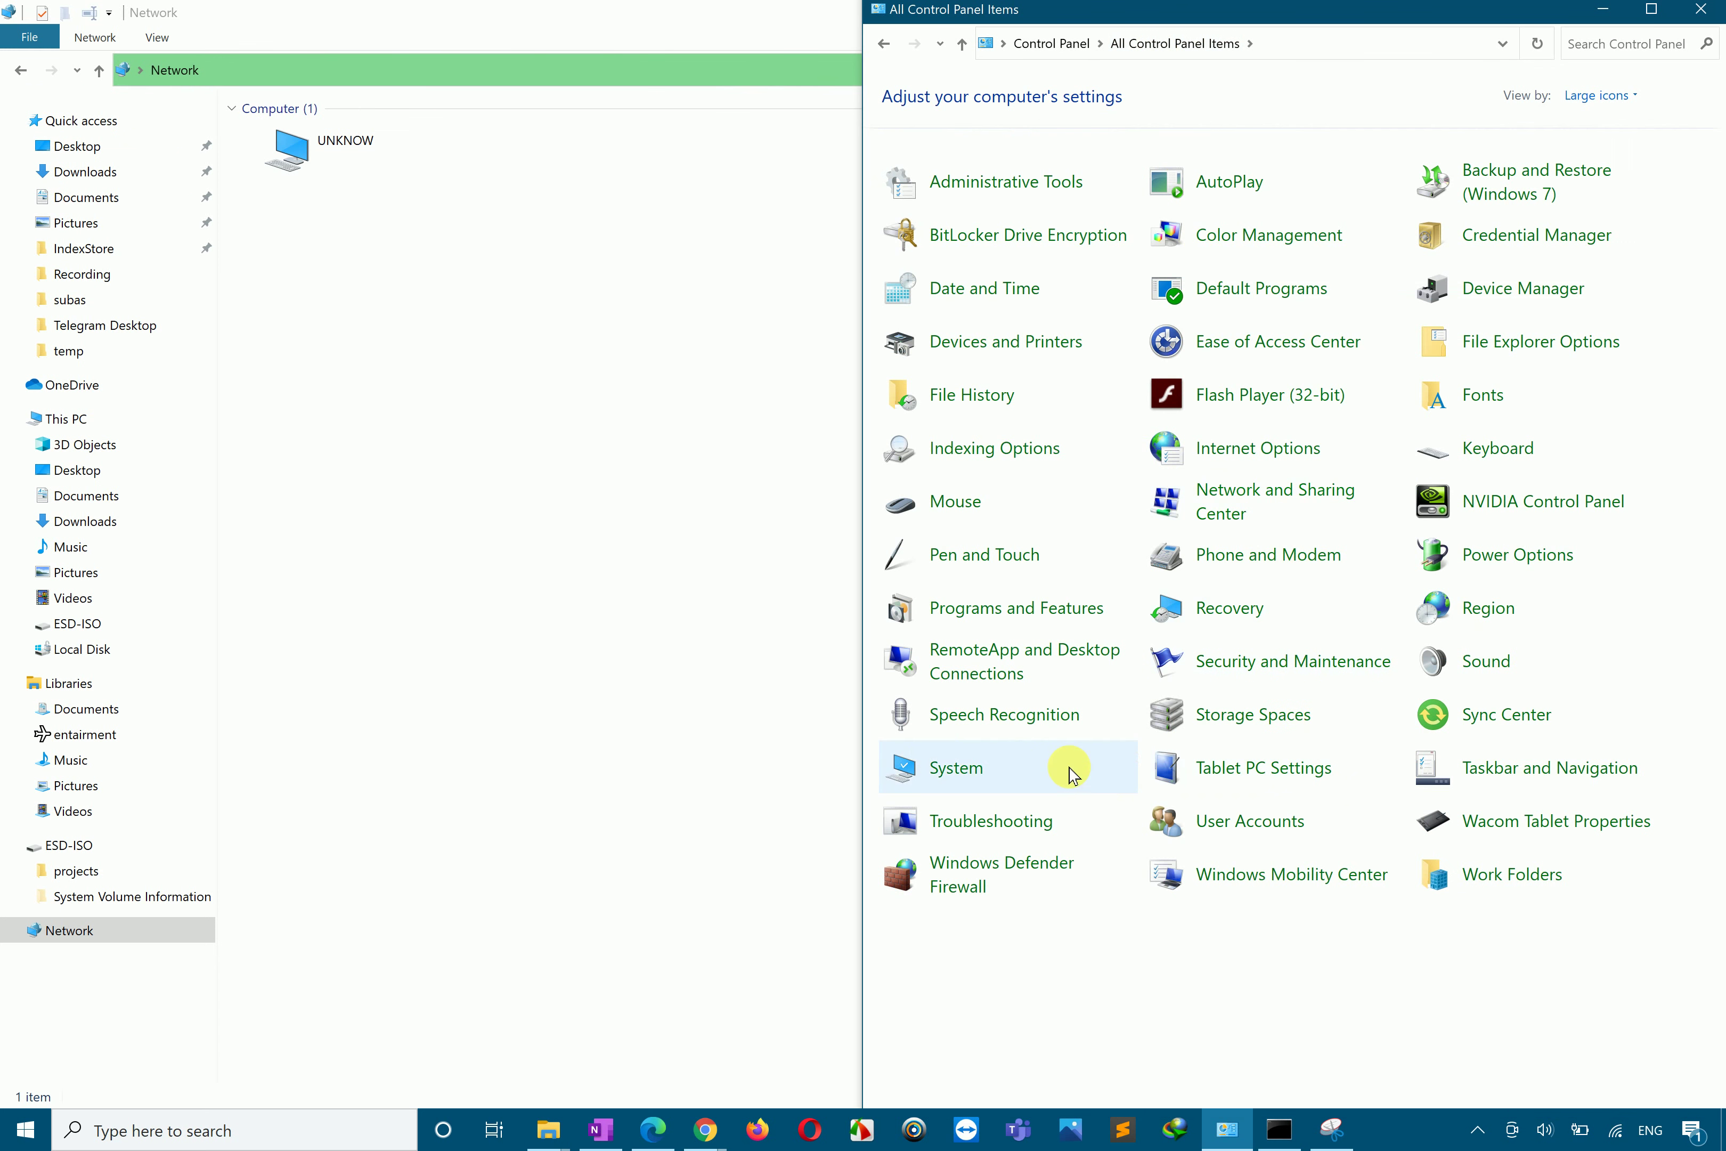
click(951, 772)
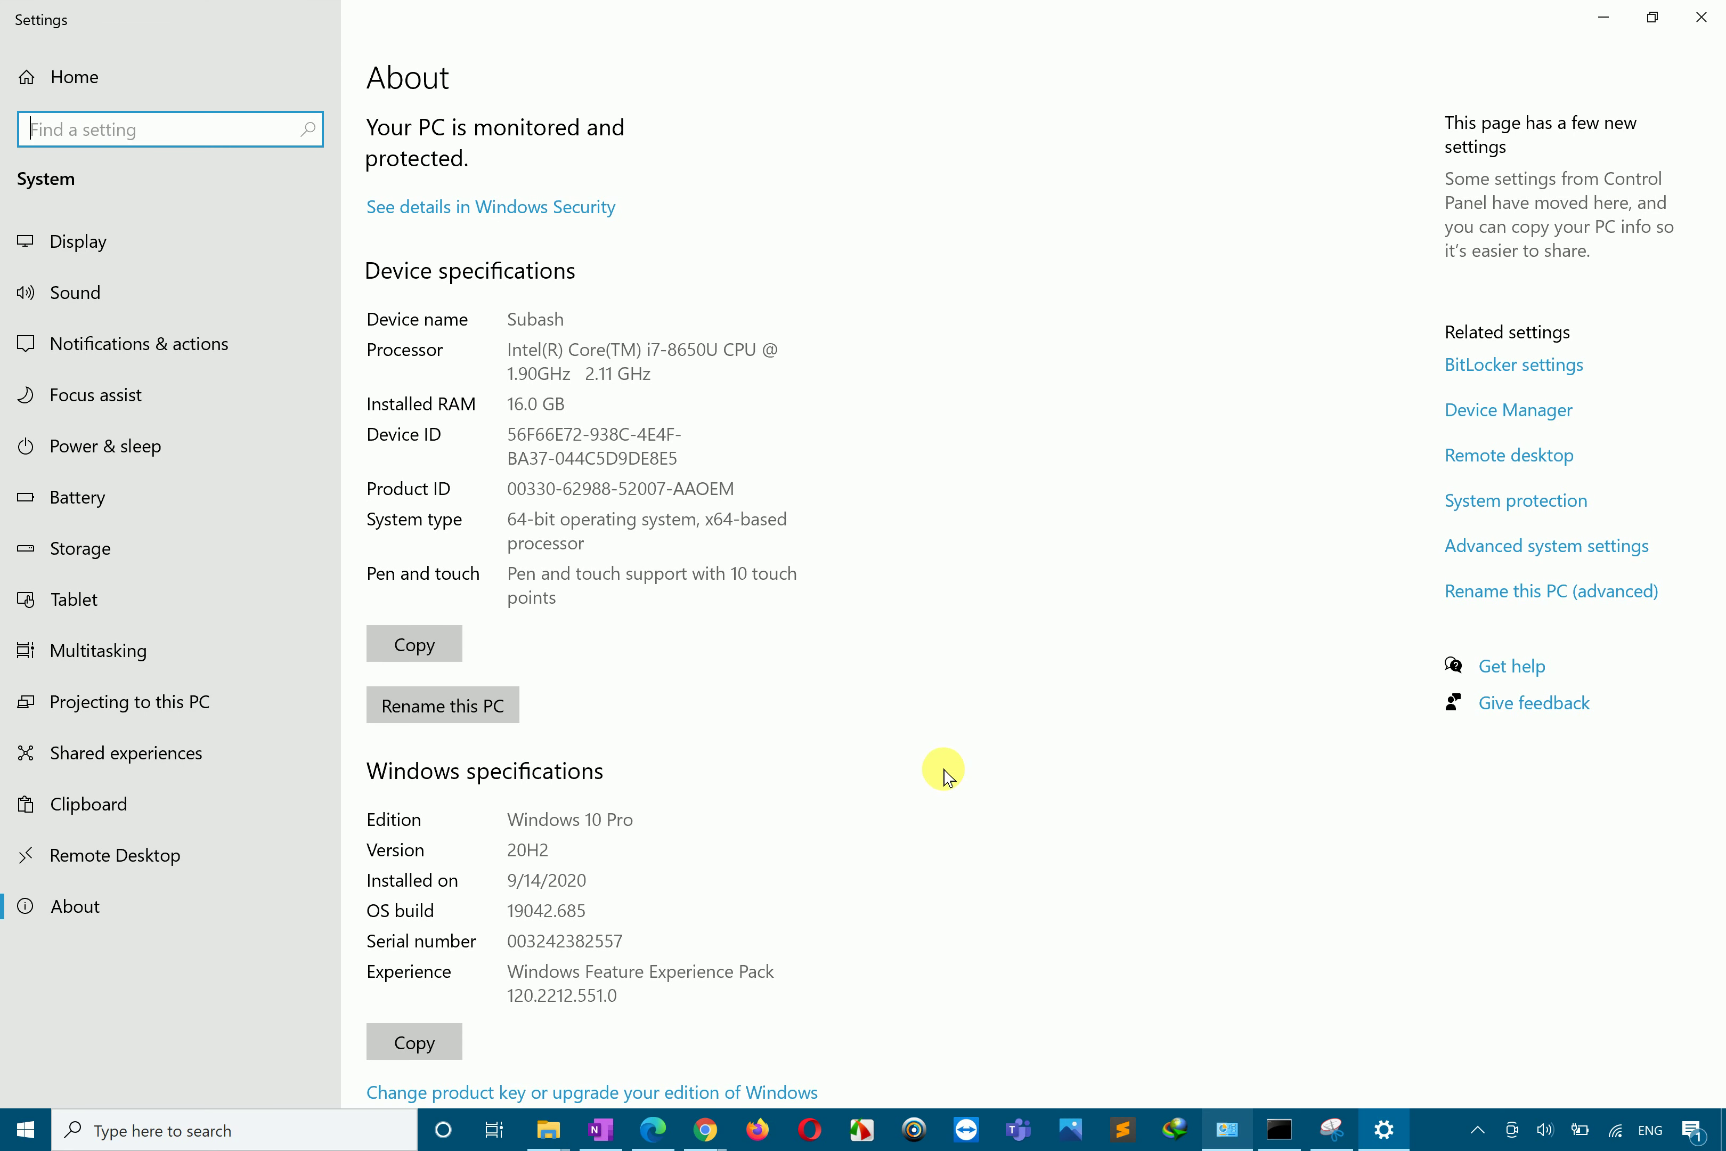
key(super+Right)
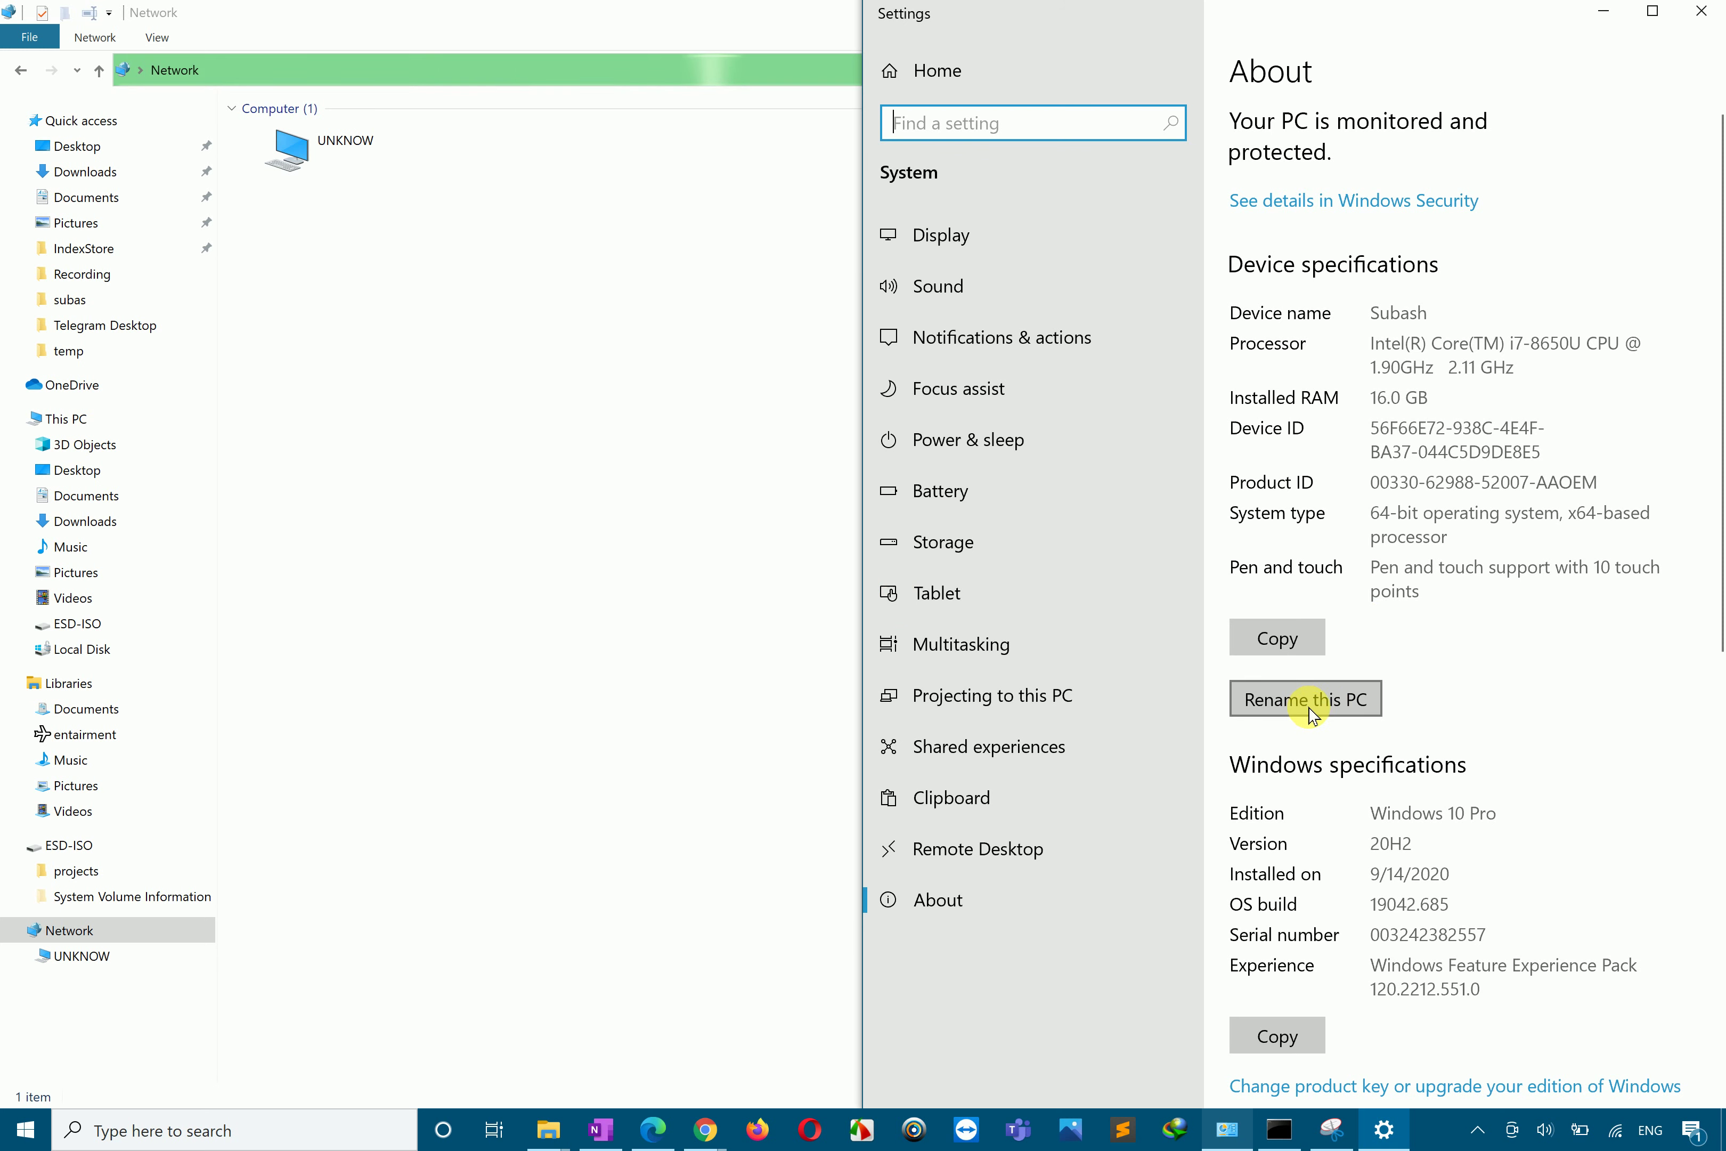
scroll(1382, 749, down, 3)
scroll(1387, 746, down, 1)
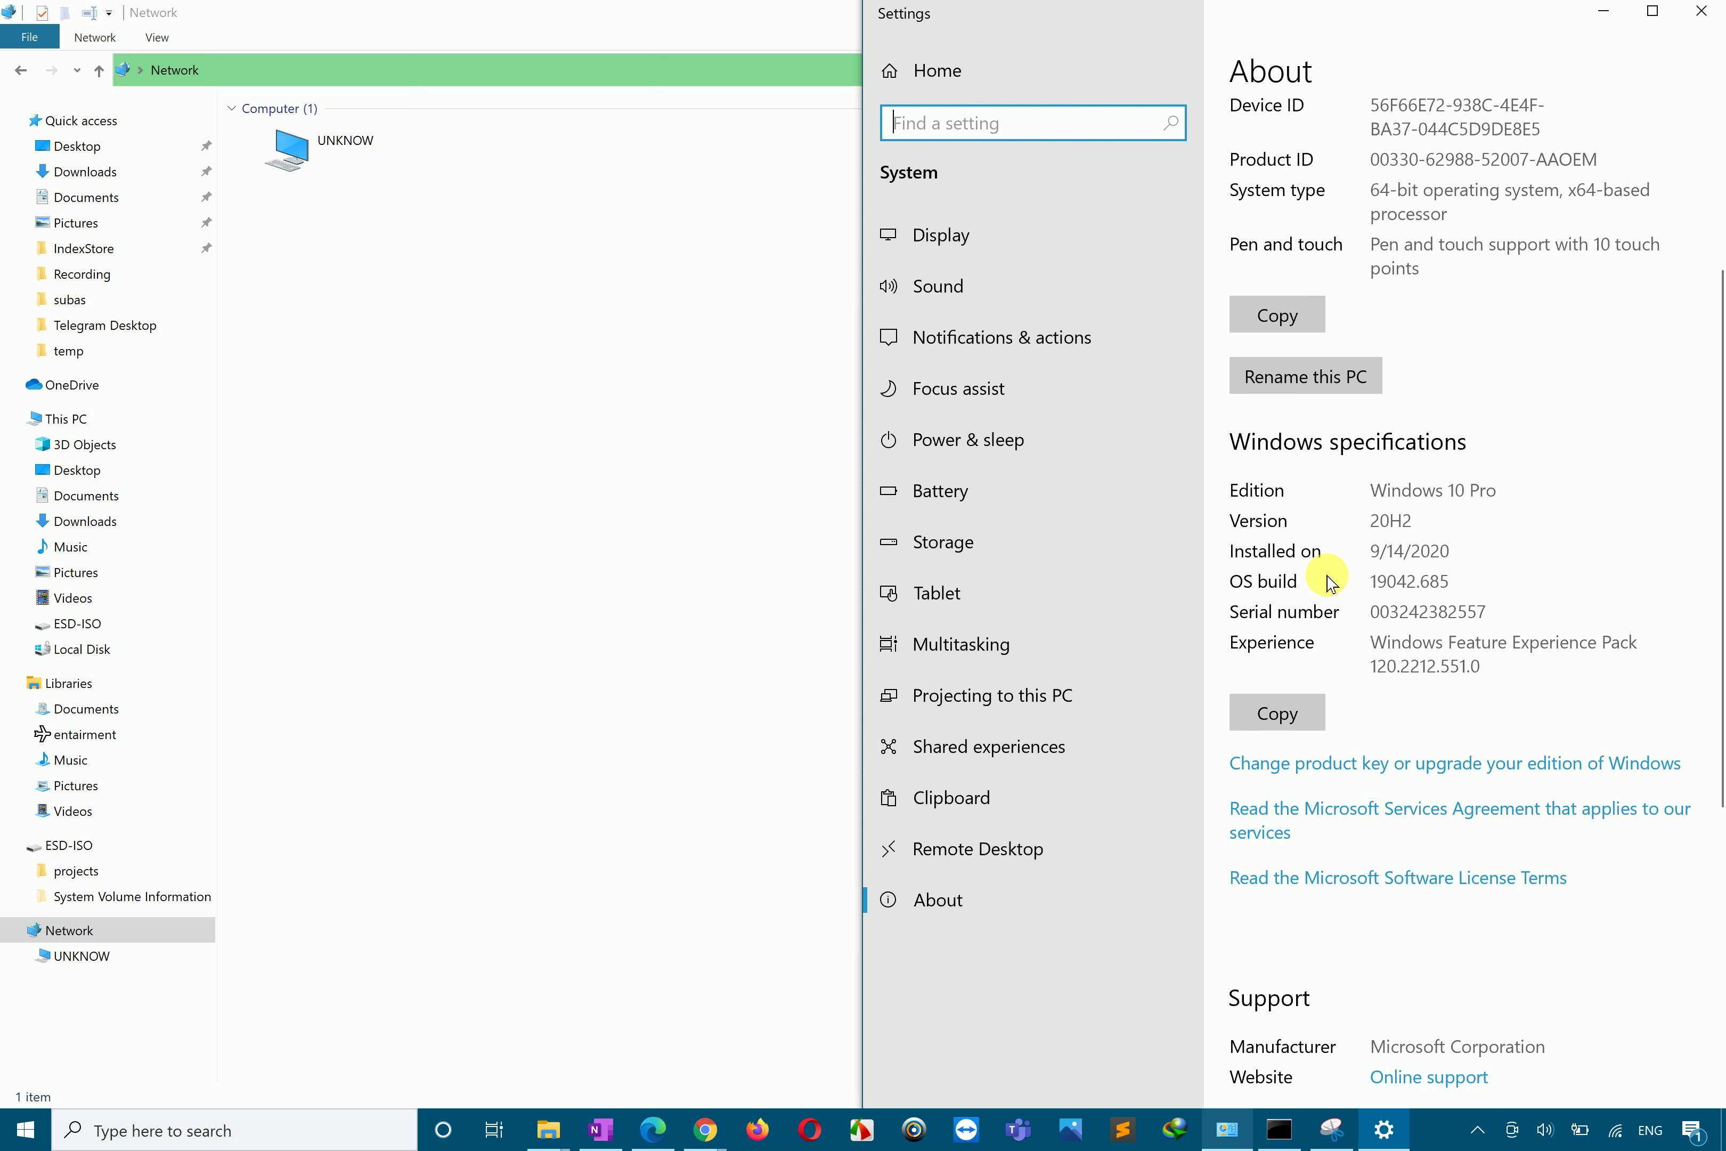
Step: Open This PC in a new File Explorer window and view the computer's basic system information in a maximized window
click(718, 806)
key(super+e)
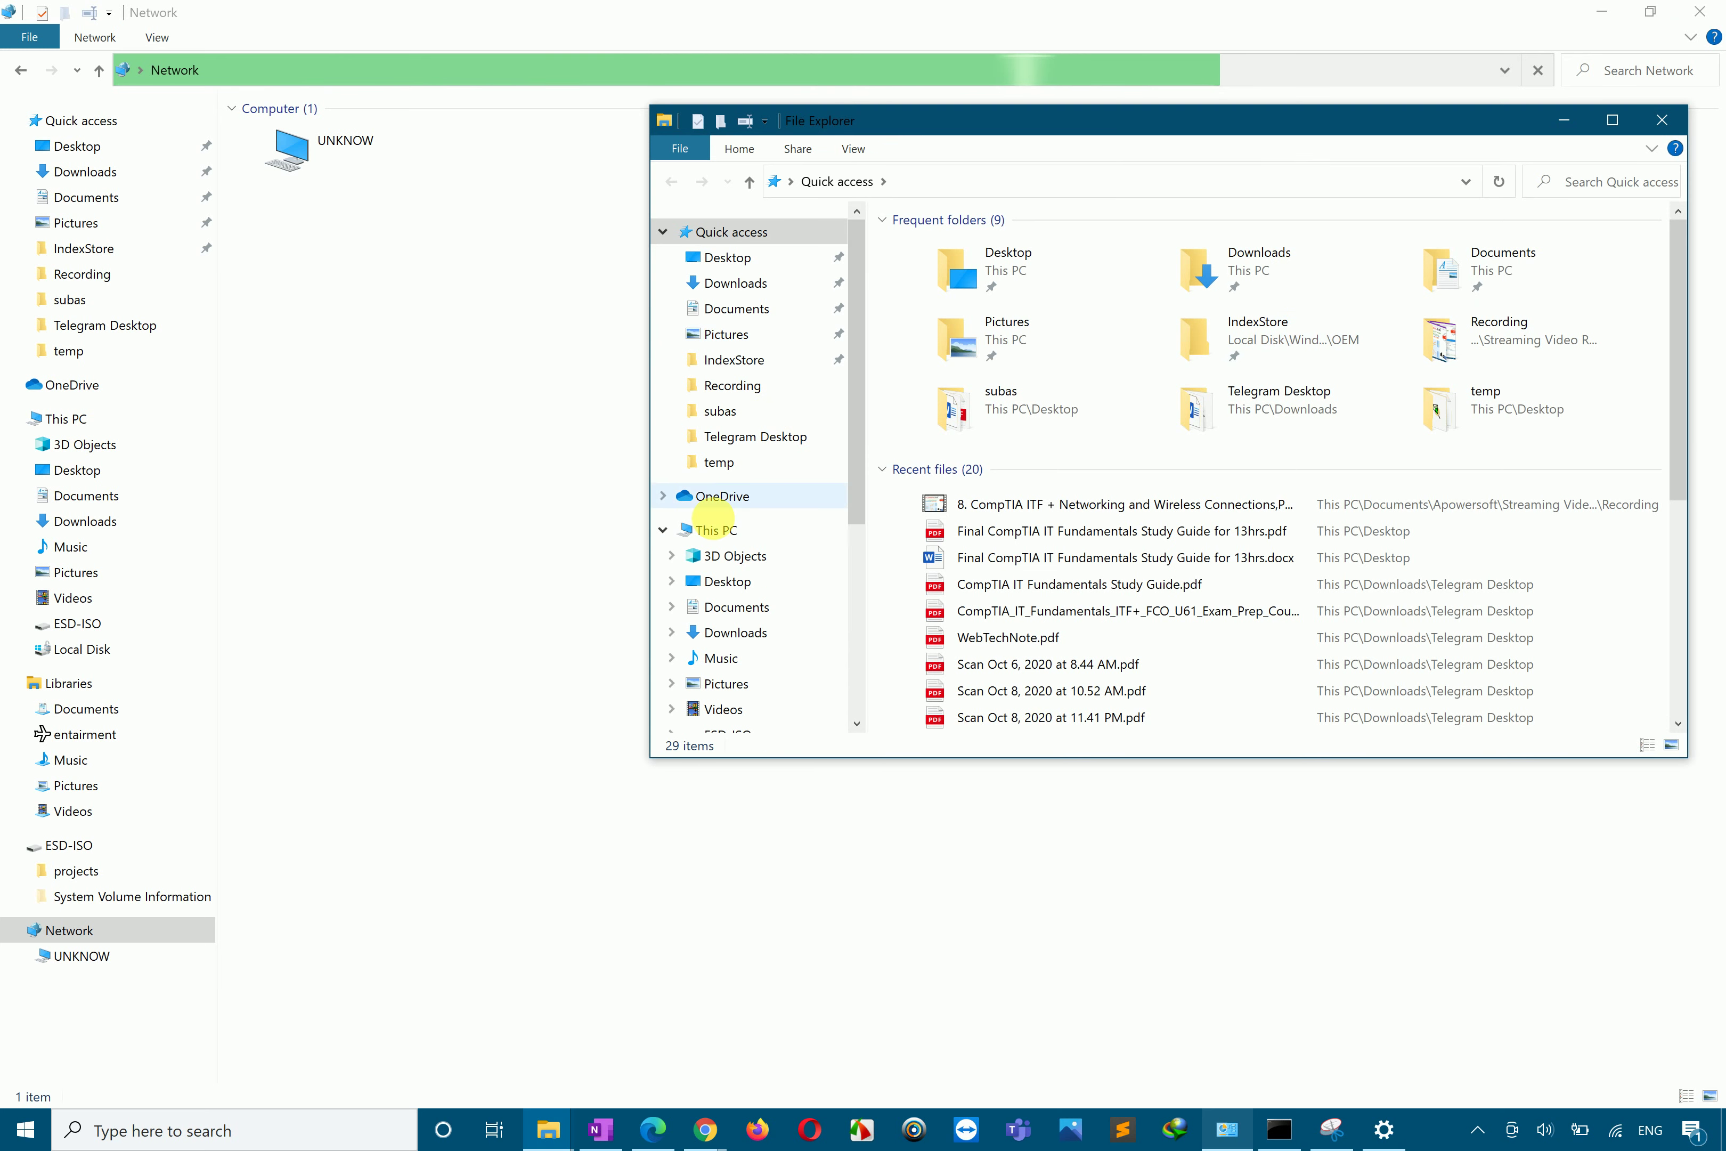
click(686, 530)
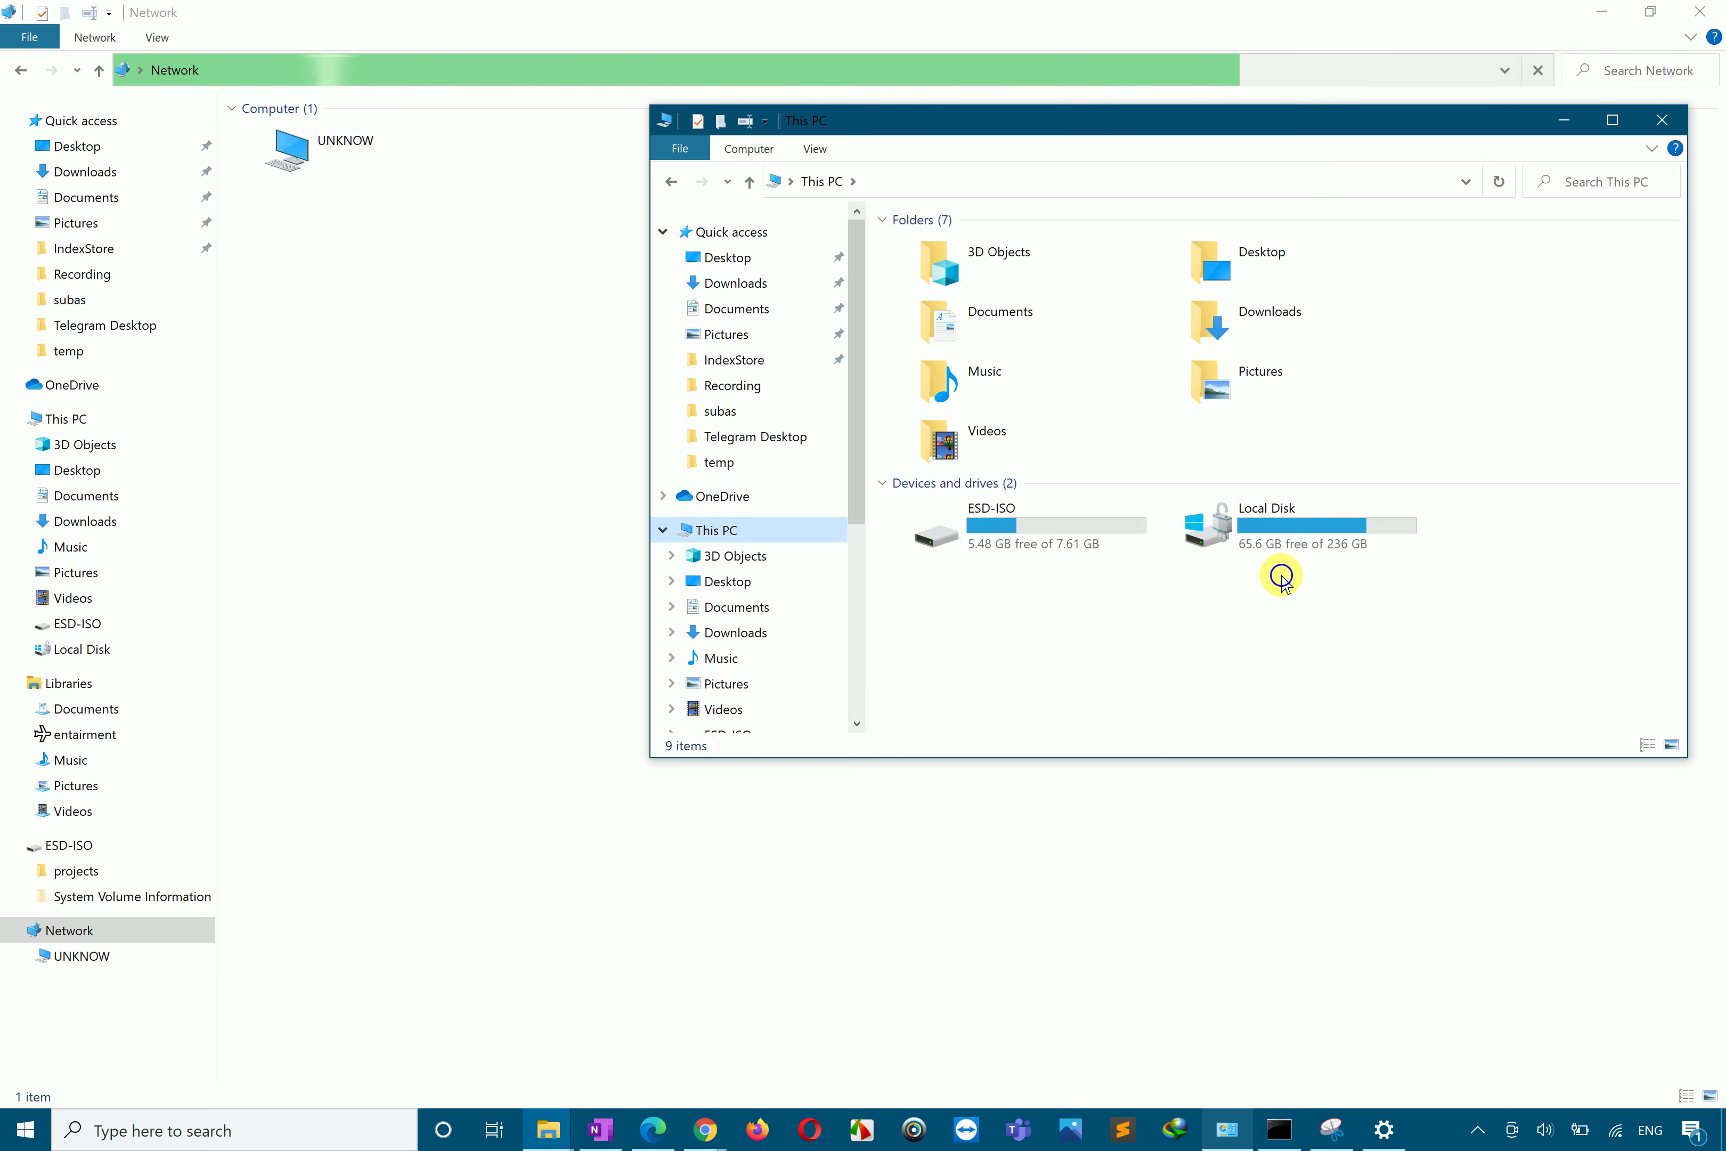
right_click(1300, 558)
click(1116, 802)
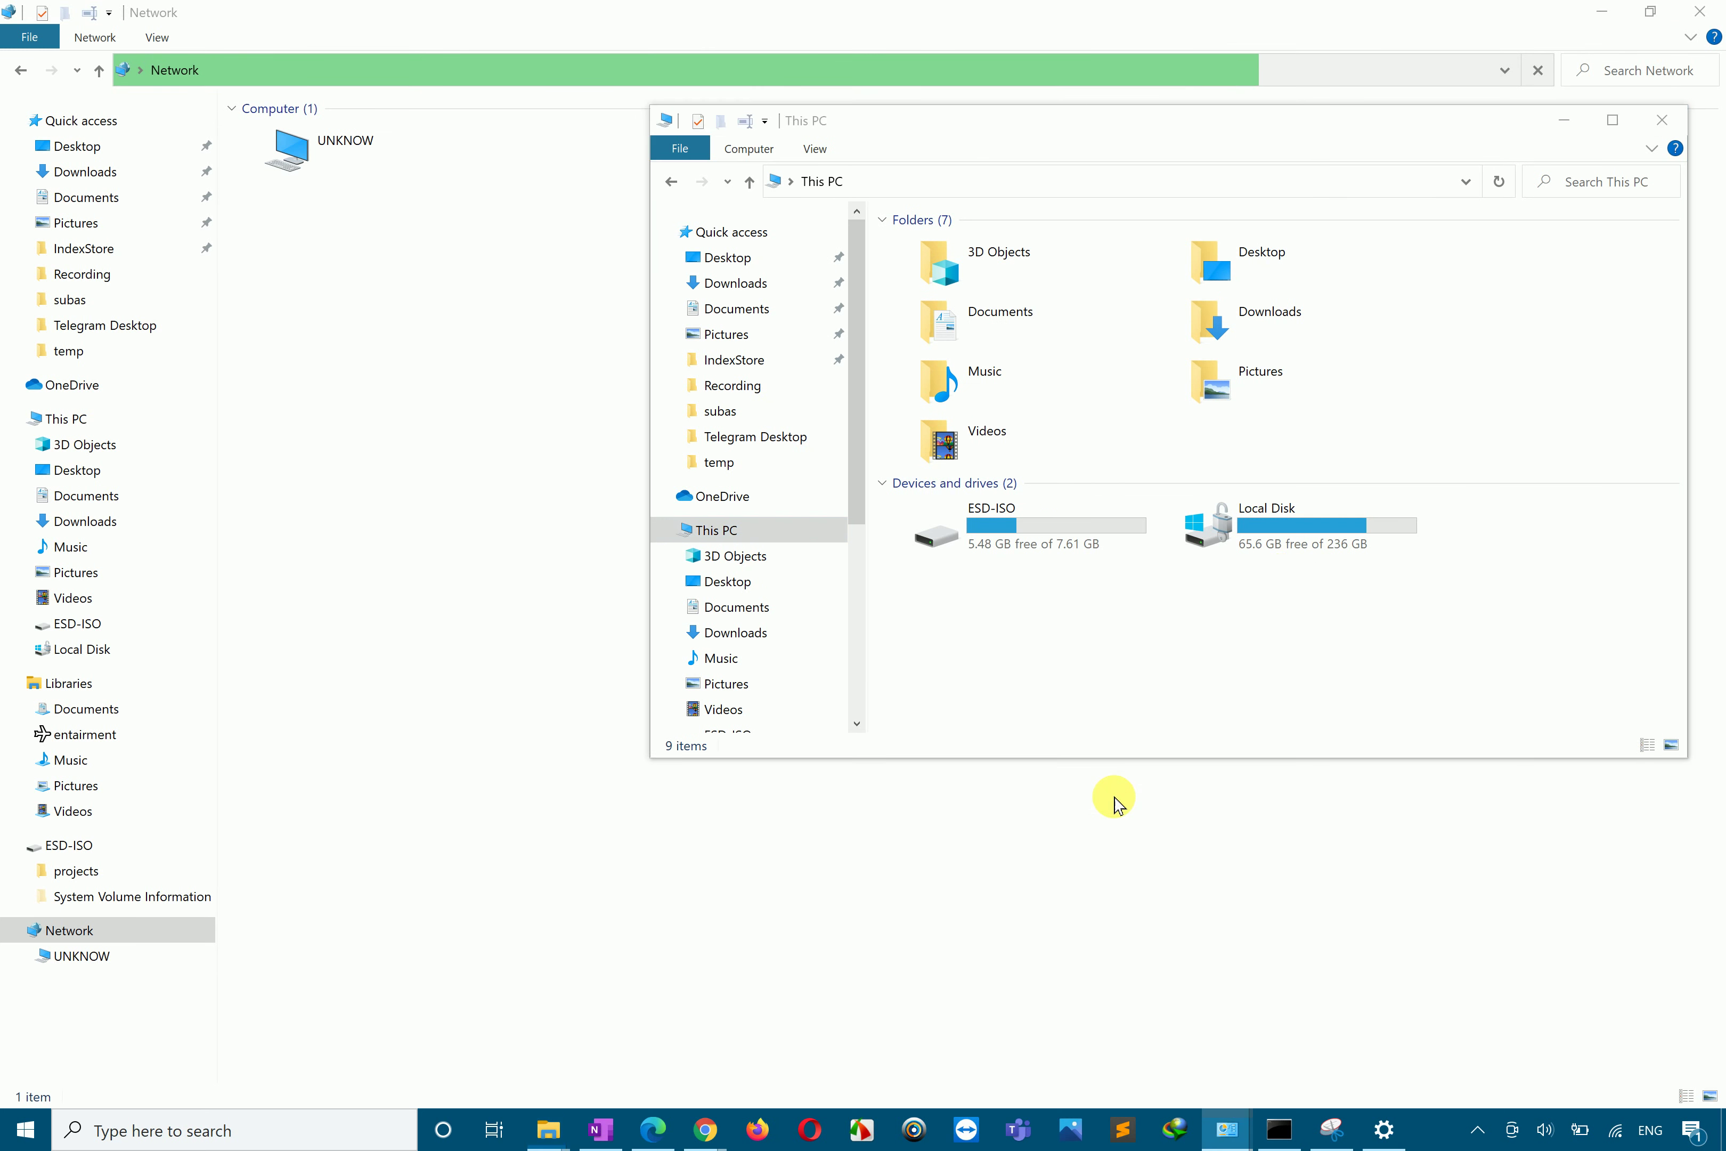
key(super+Right)
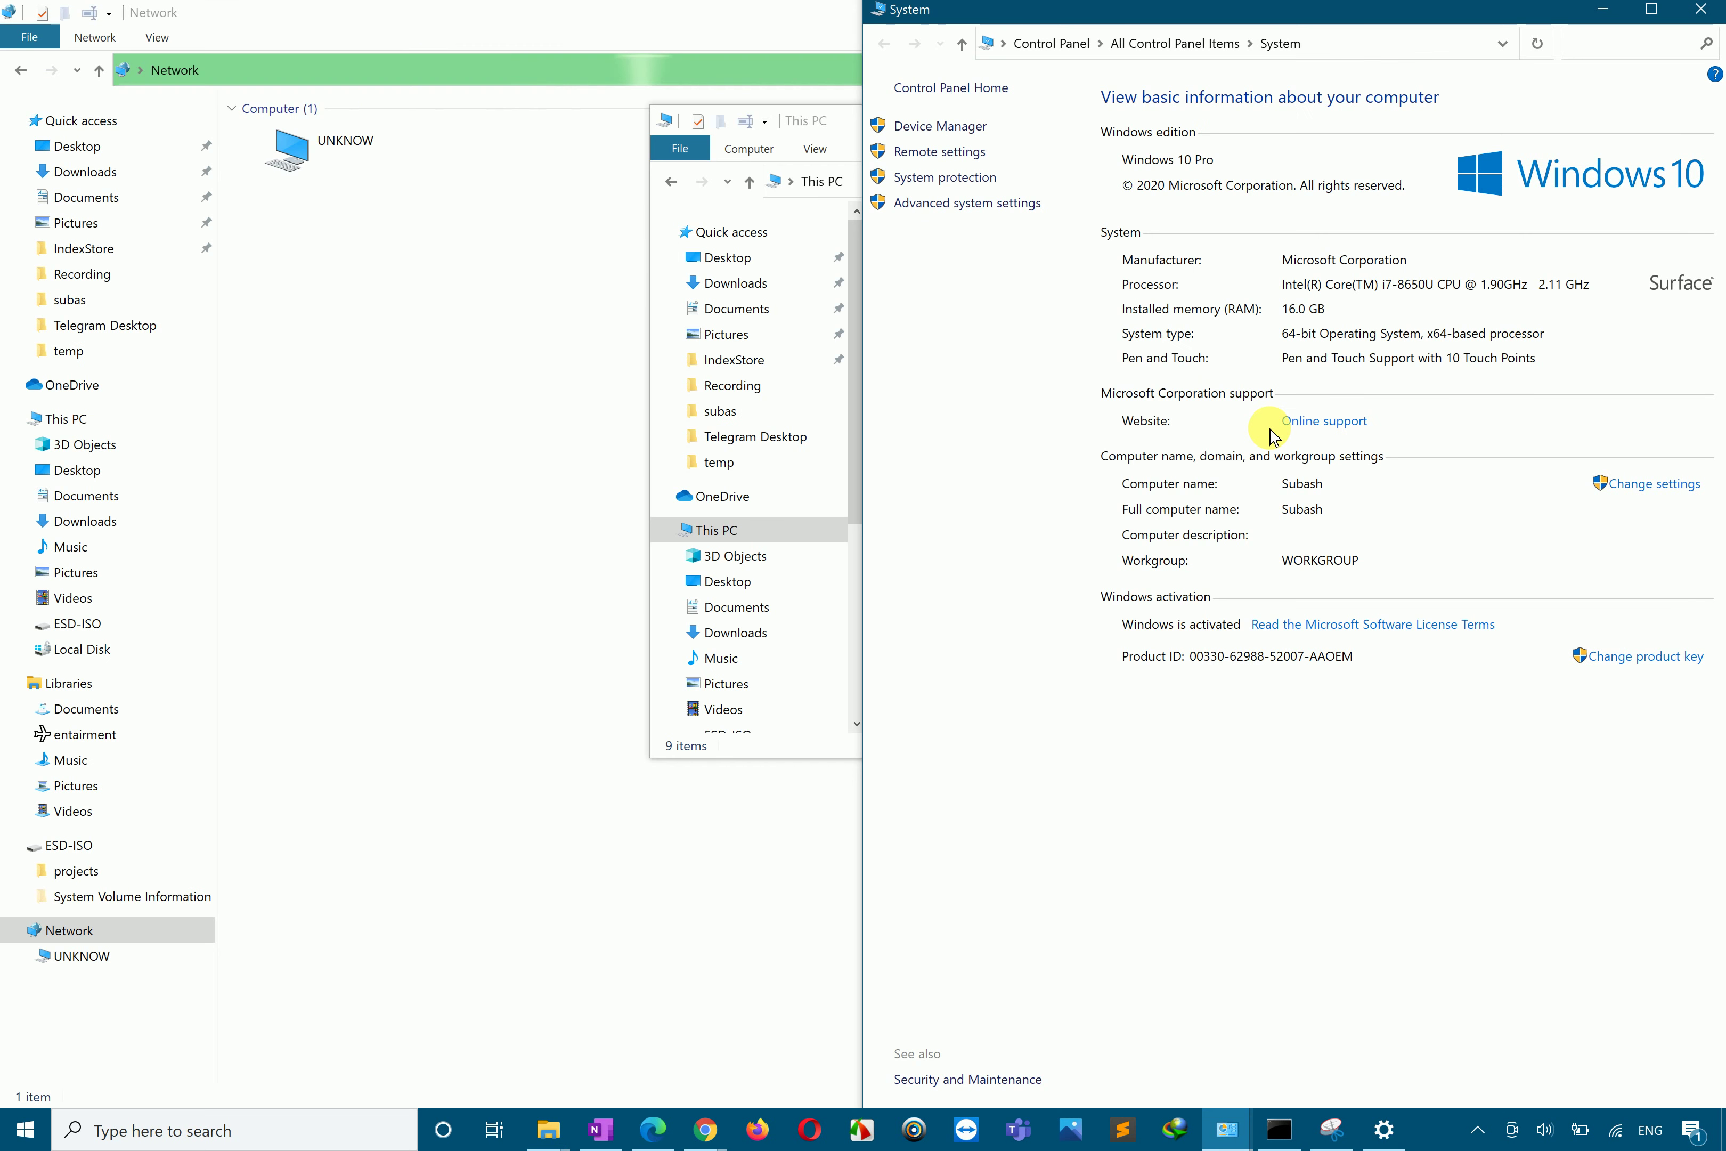
key(super+Up)
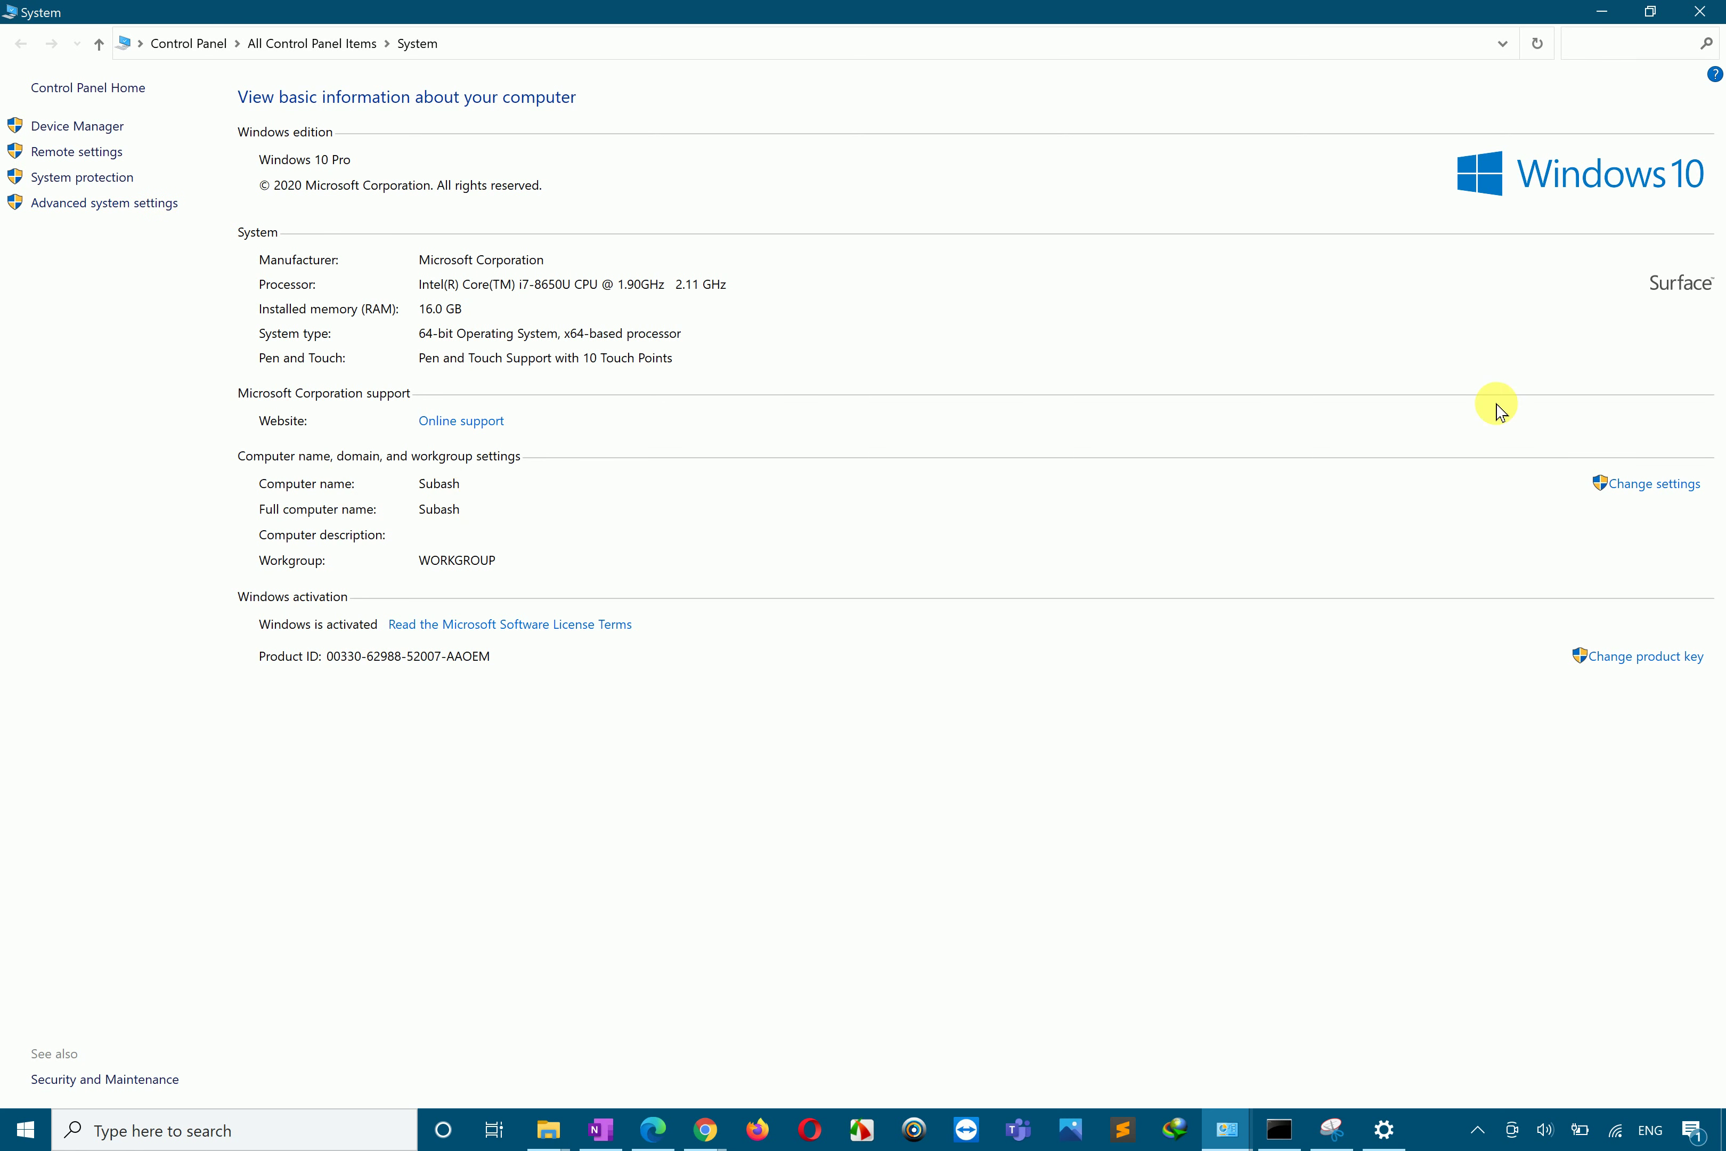
Step: View the computer name and workgroup change settings, cancel both dialogs, and minimize the System and This PC windows
click(1670, 487)
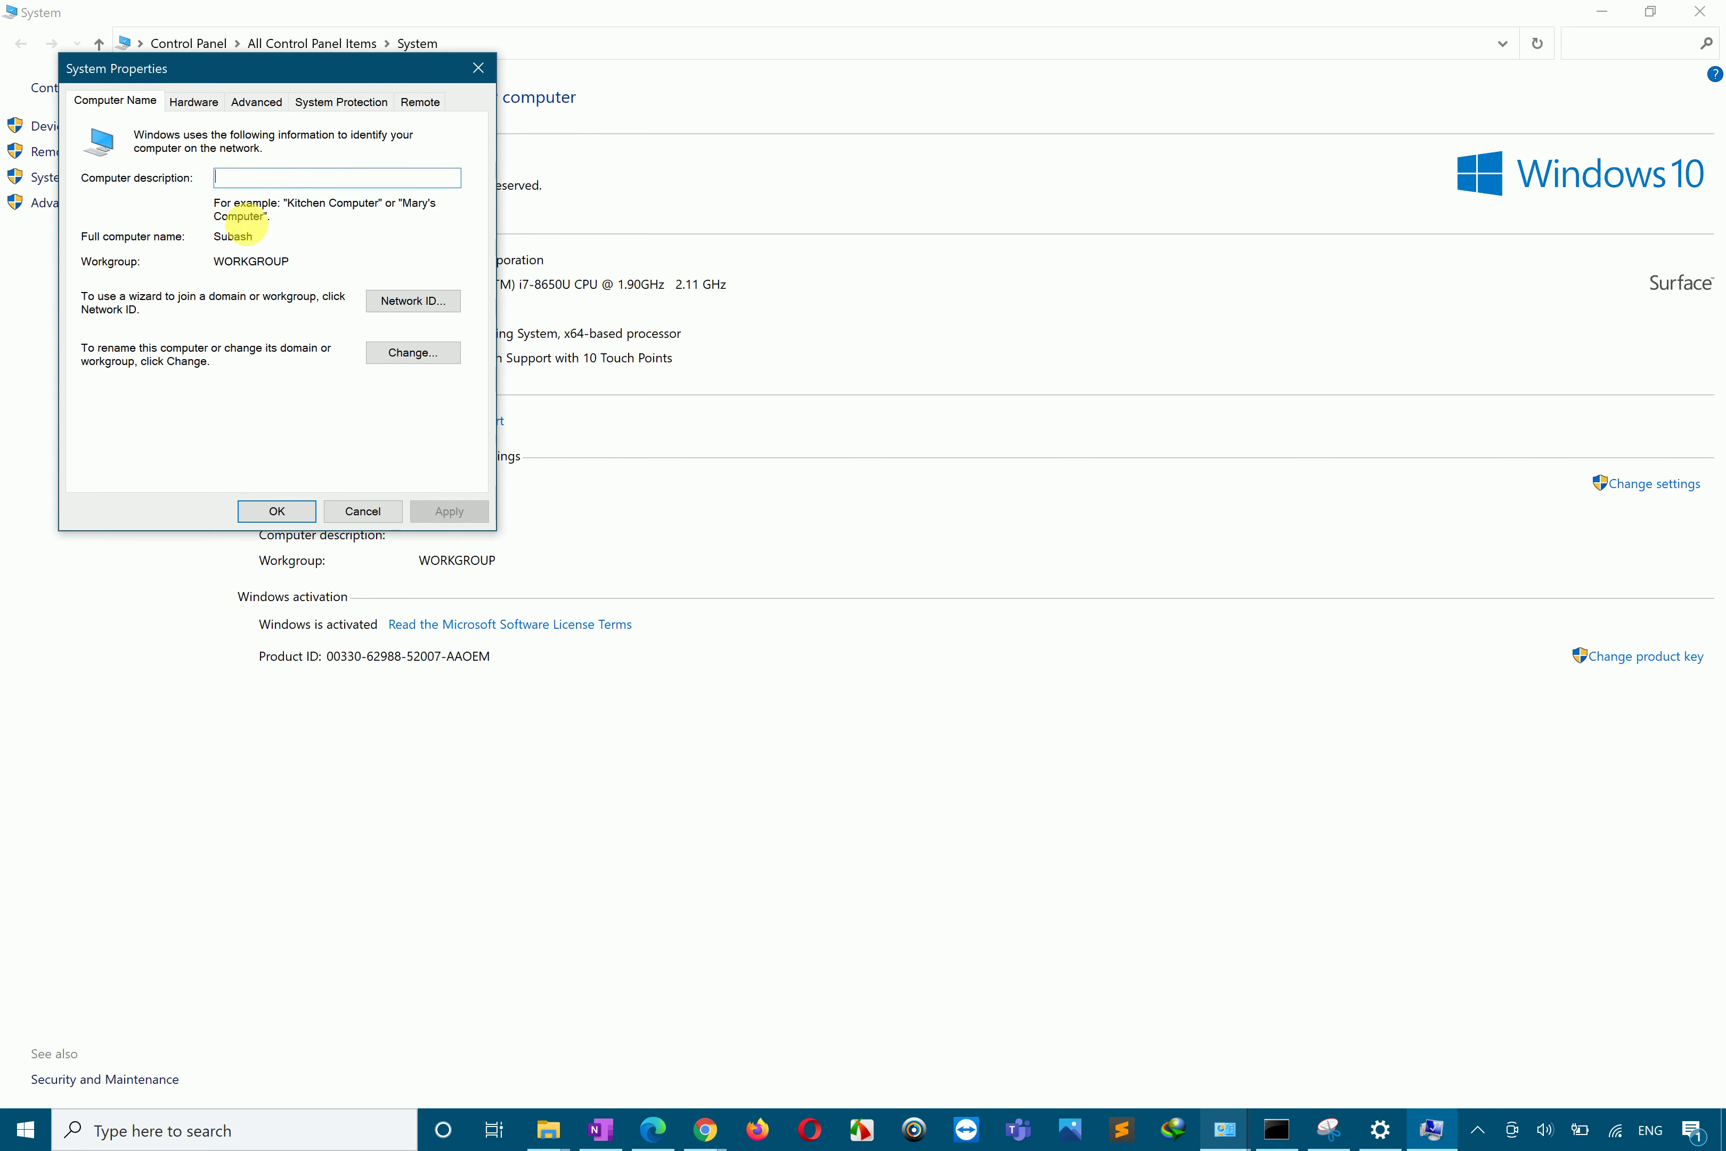
click(438, 354)
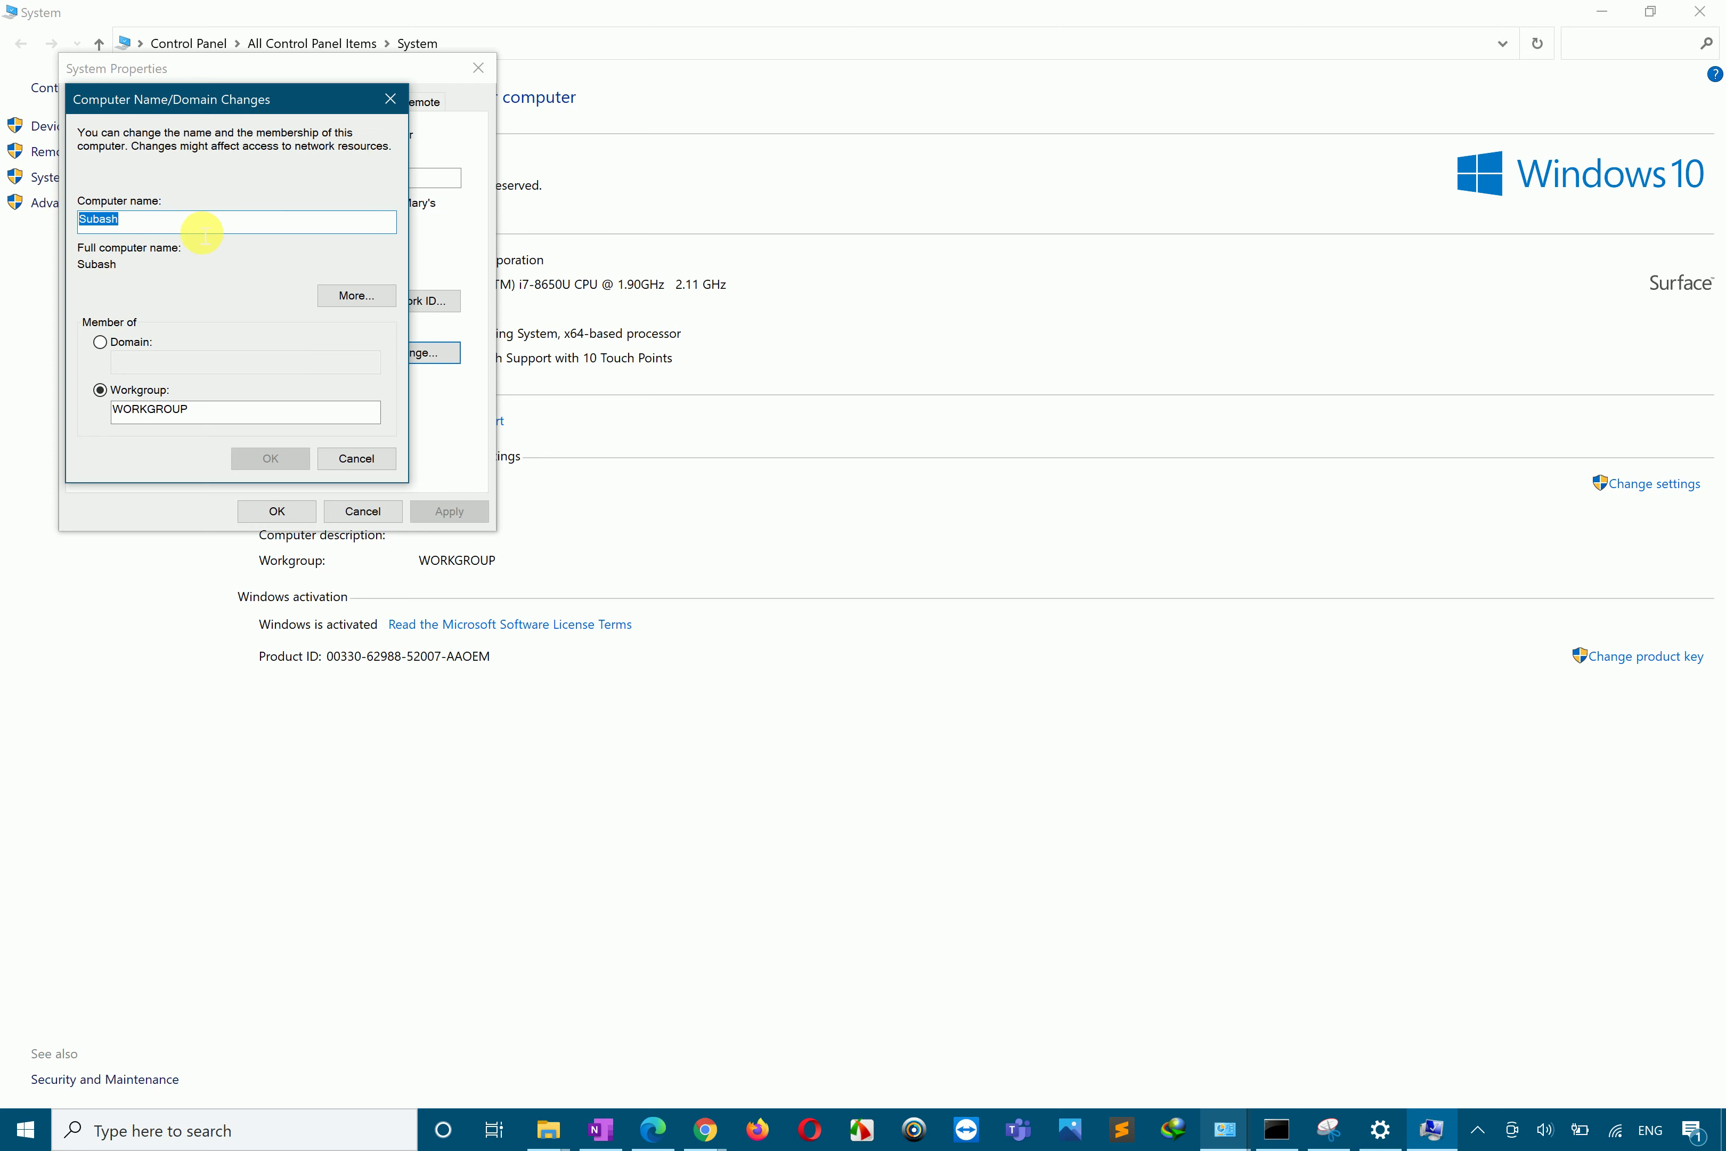
click(358, 458)
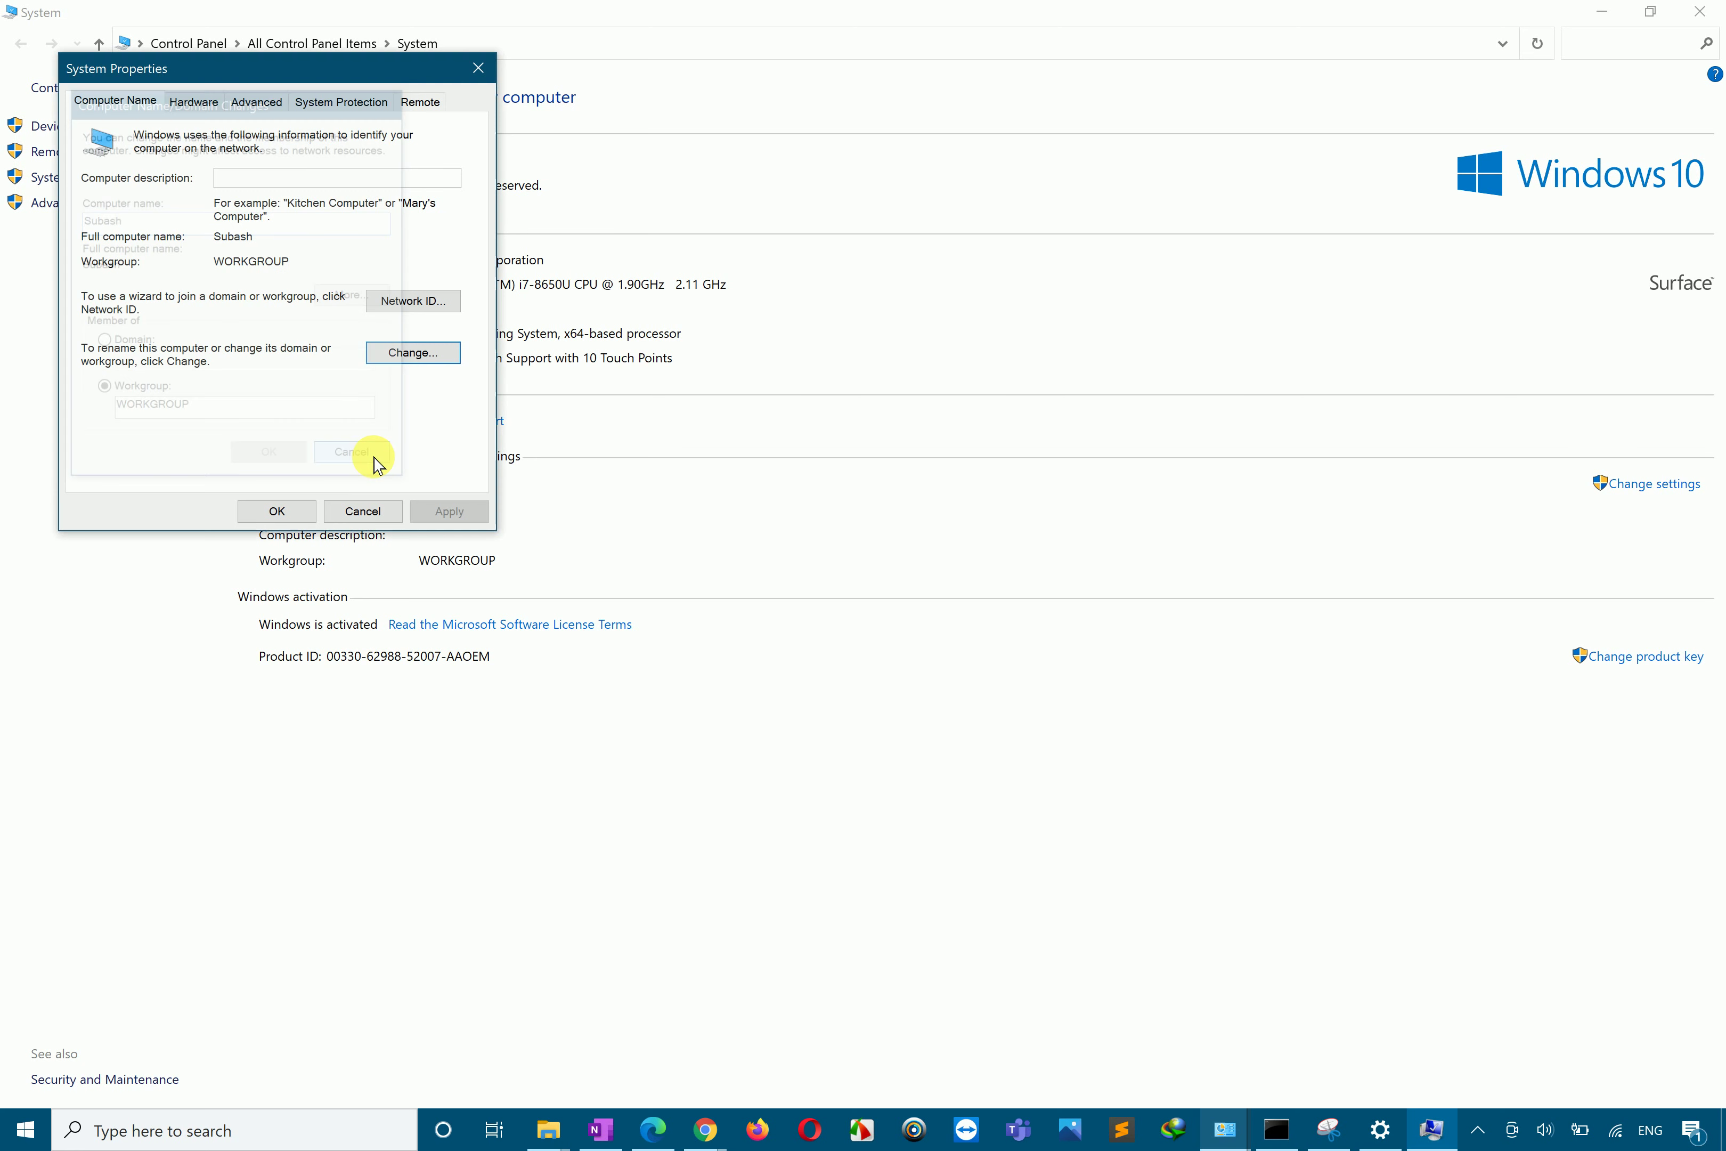
click(375, 514)
click(1602, 11)
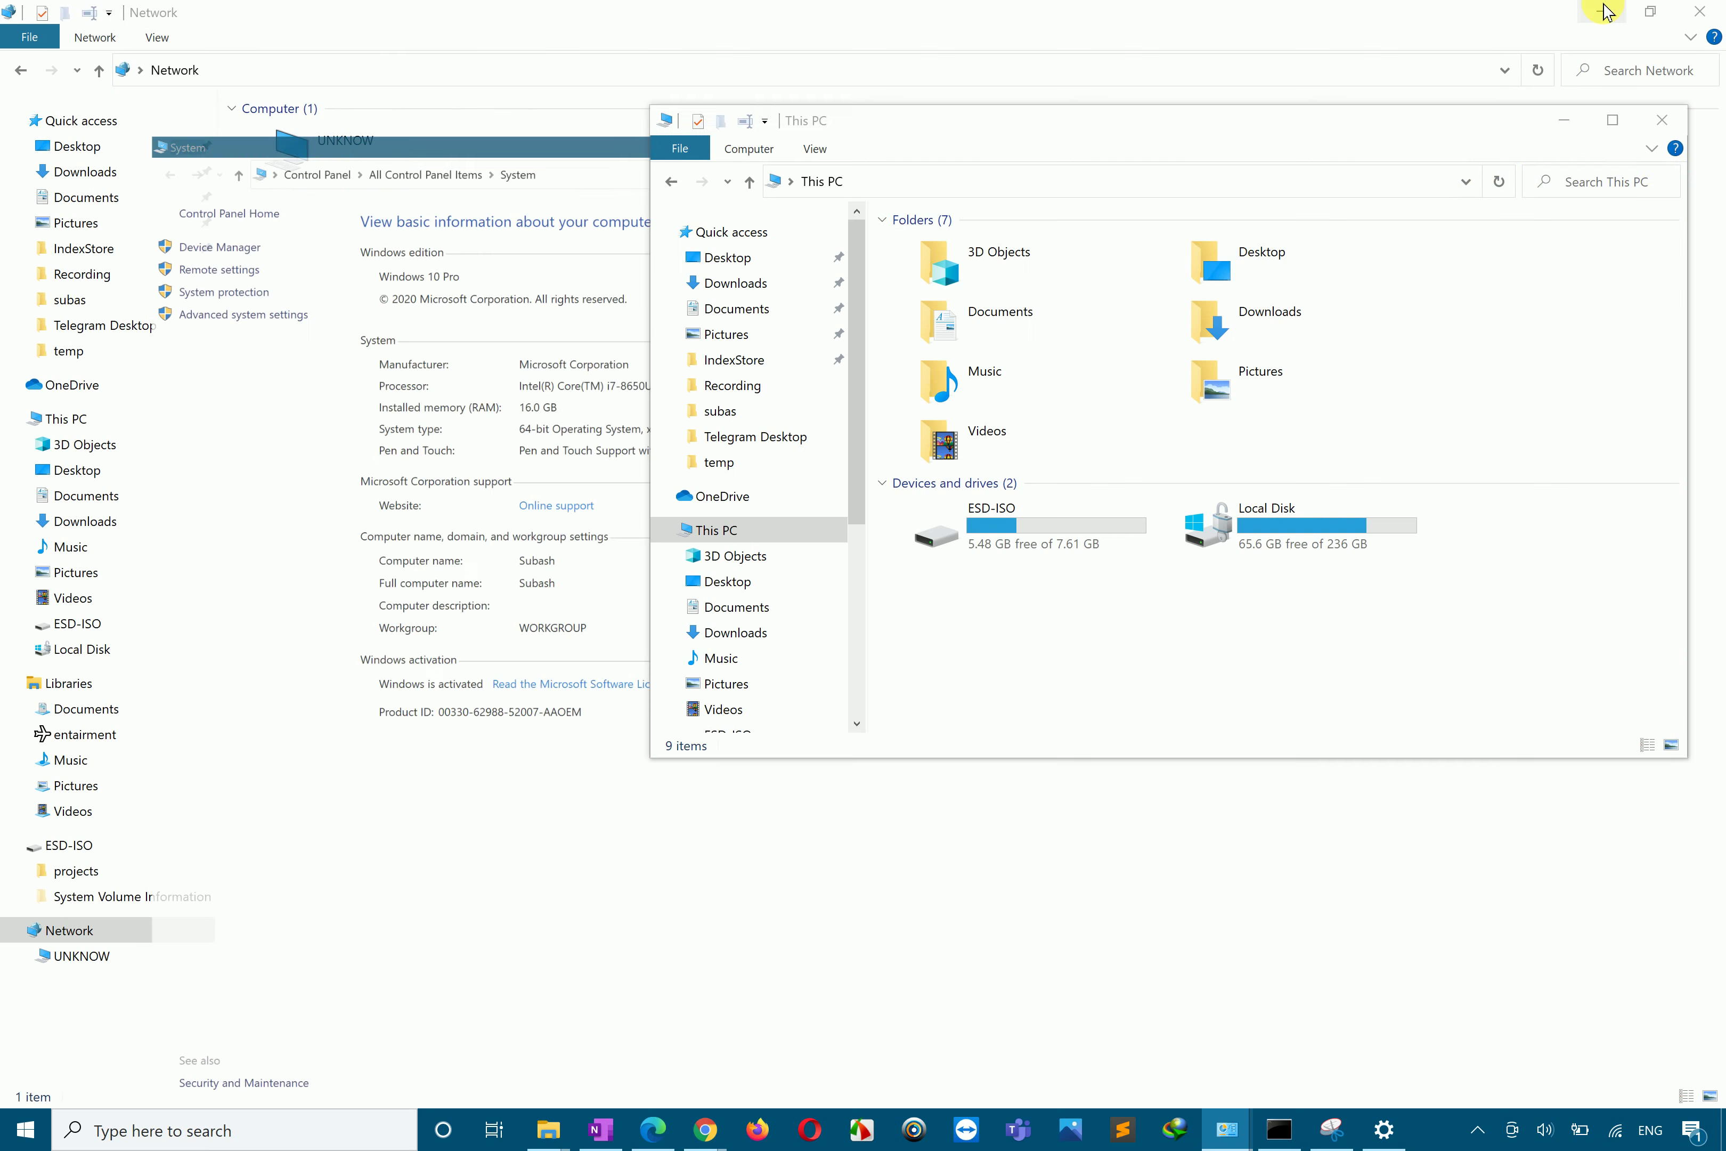
click(1564, 118)
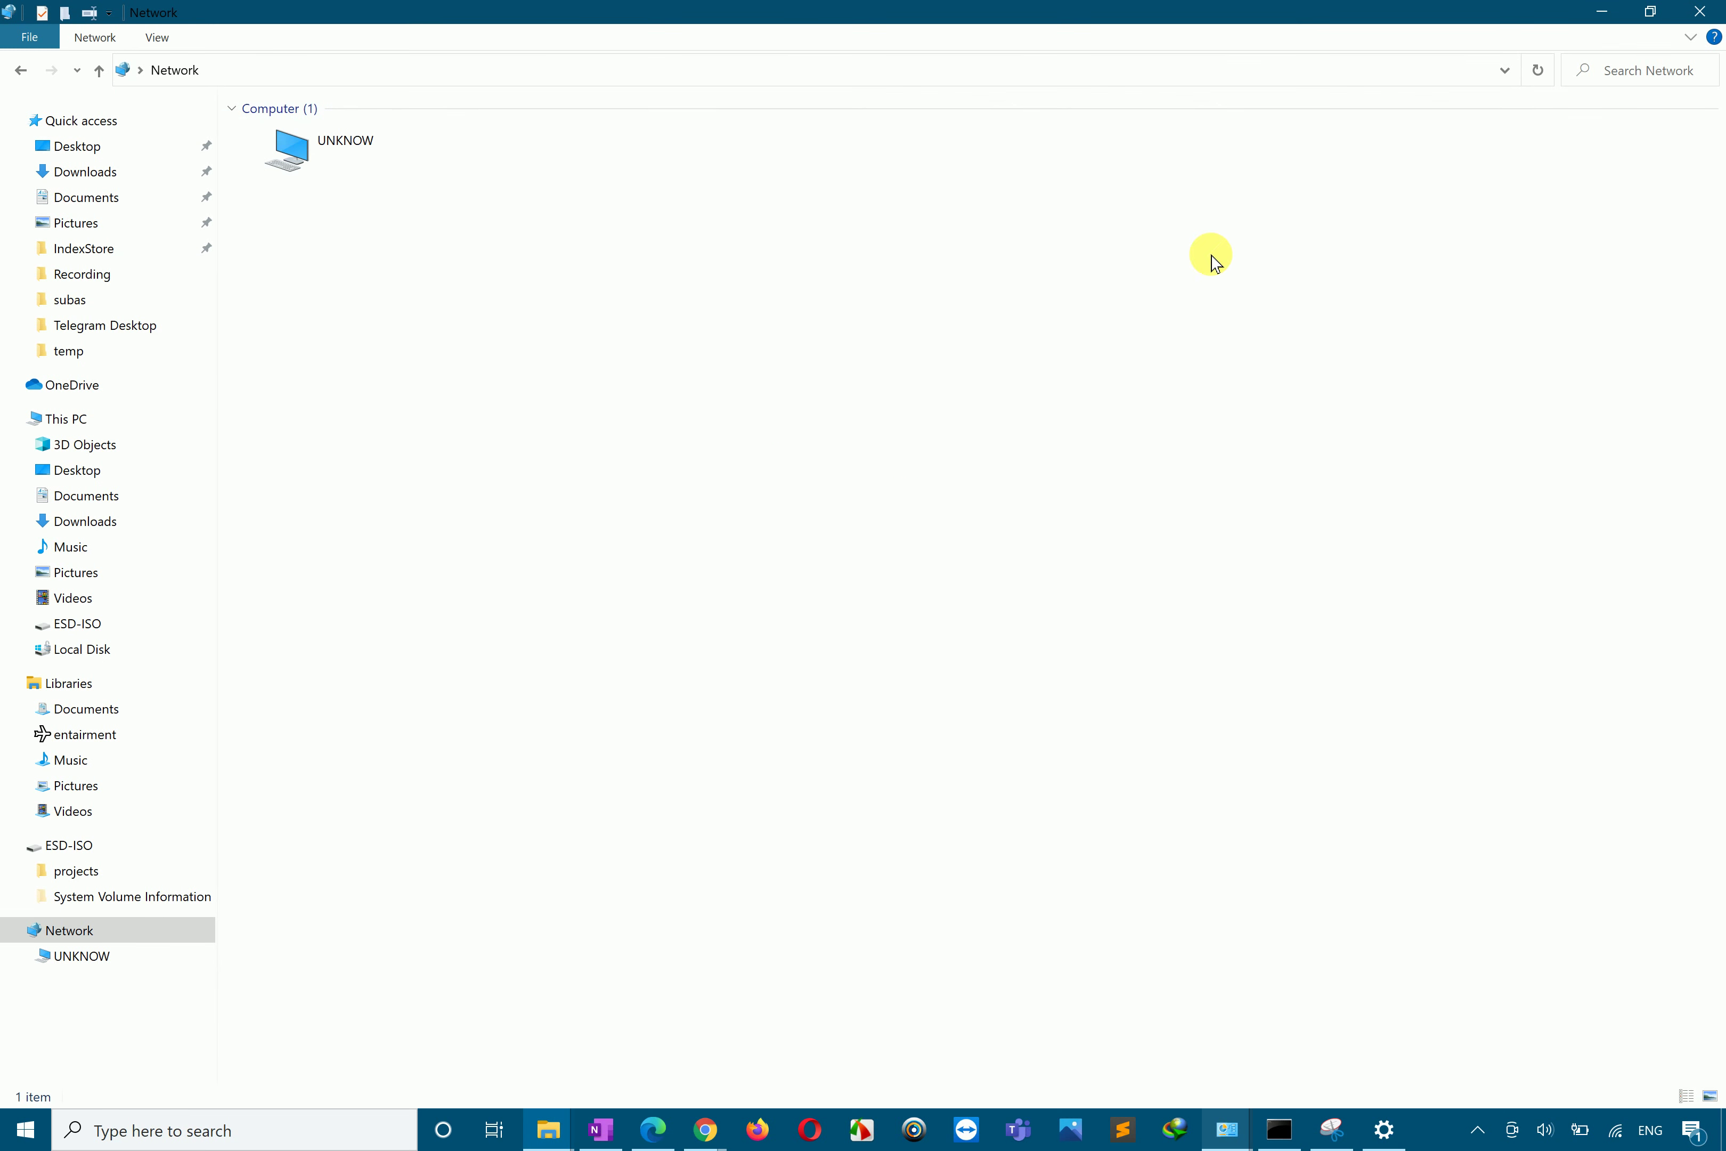
Step: Try to connect to the network computer UNKNOW with the account user name and password, choosing to remember the credentials
click(347, 159)
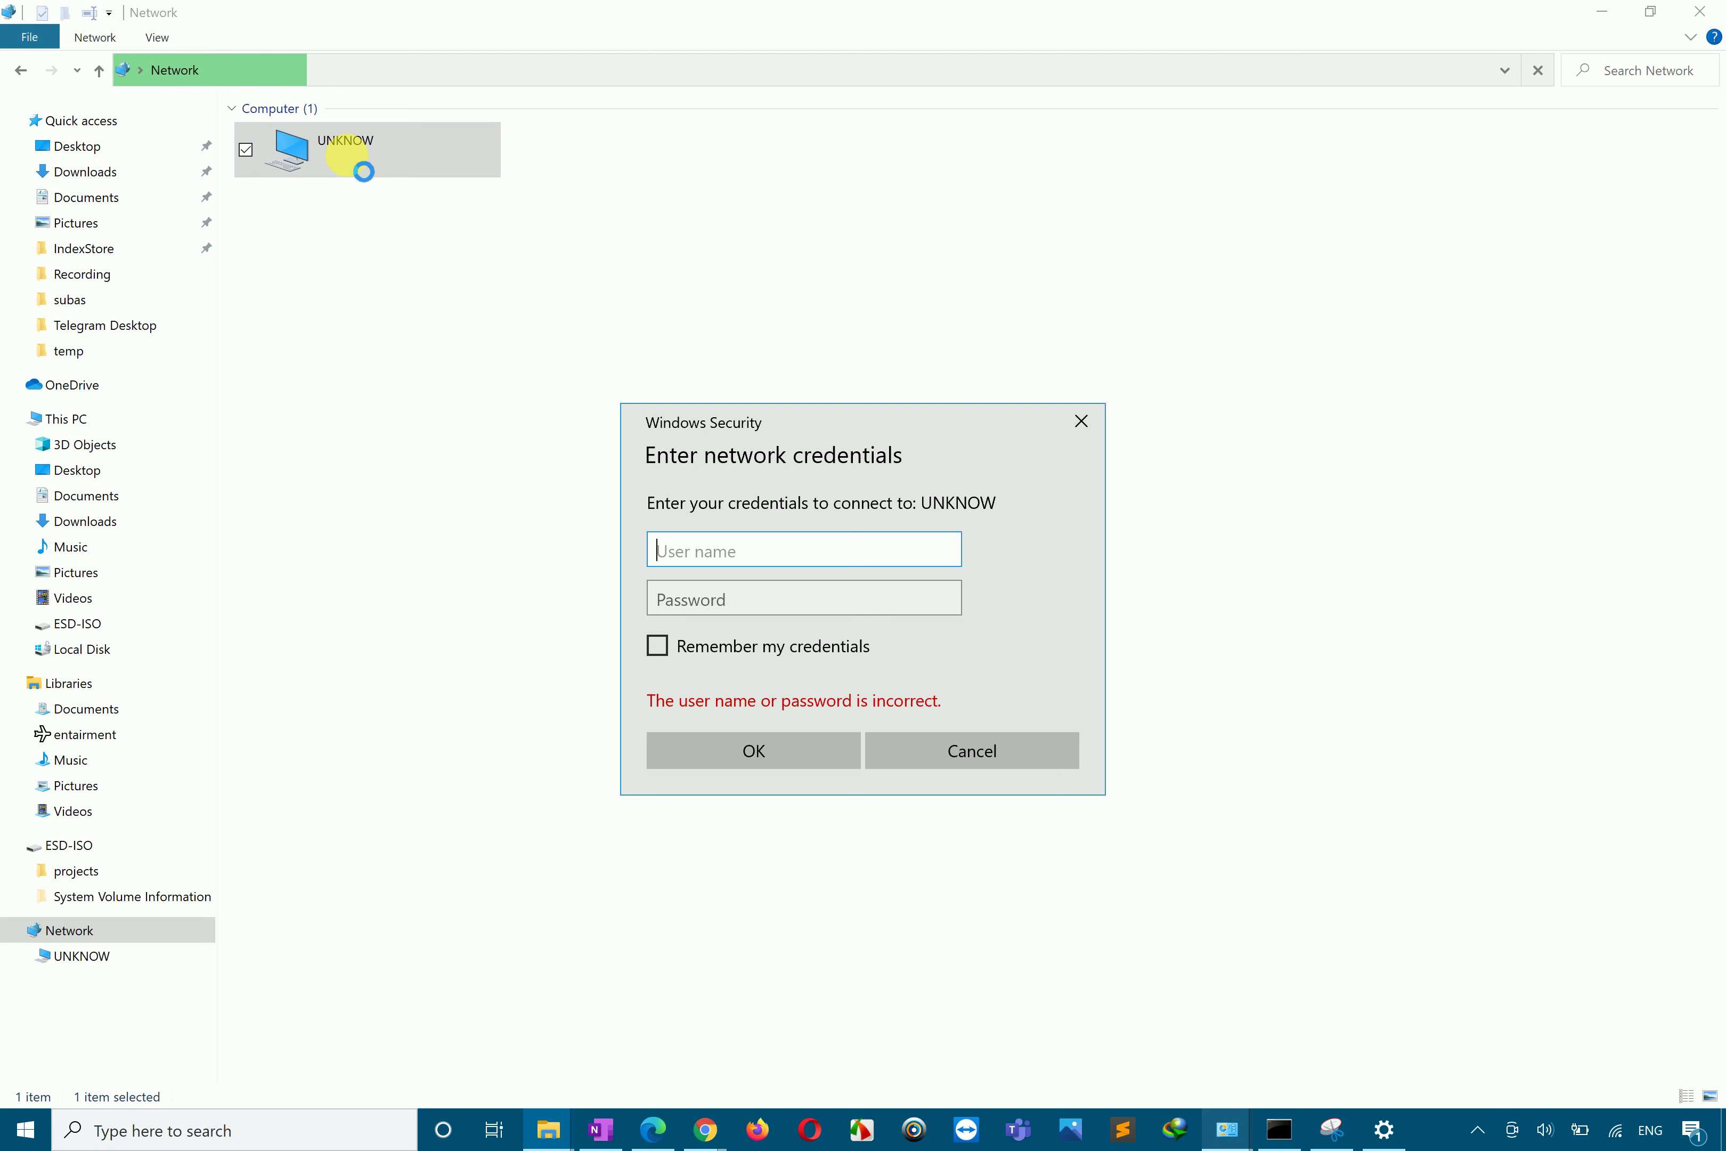
click(656, 645)
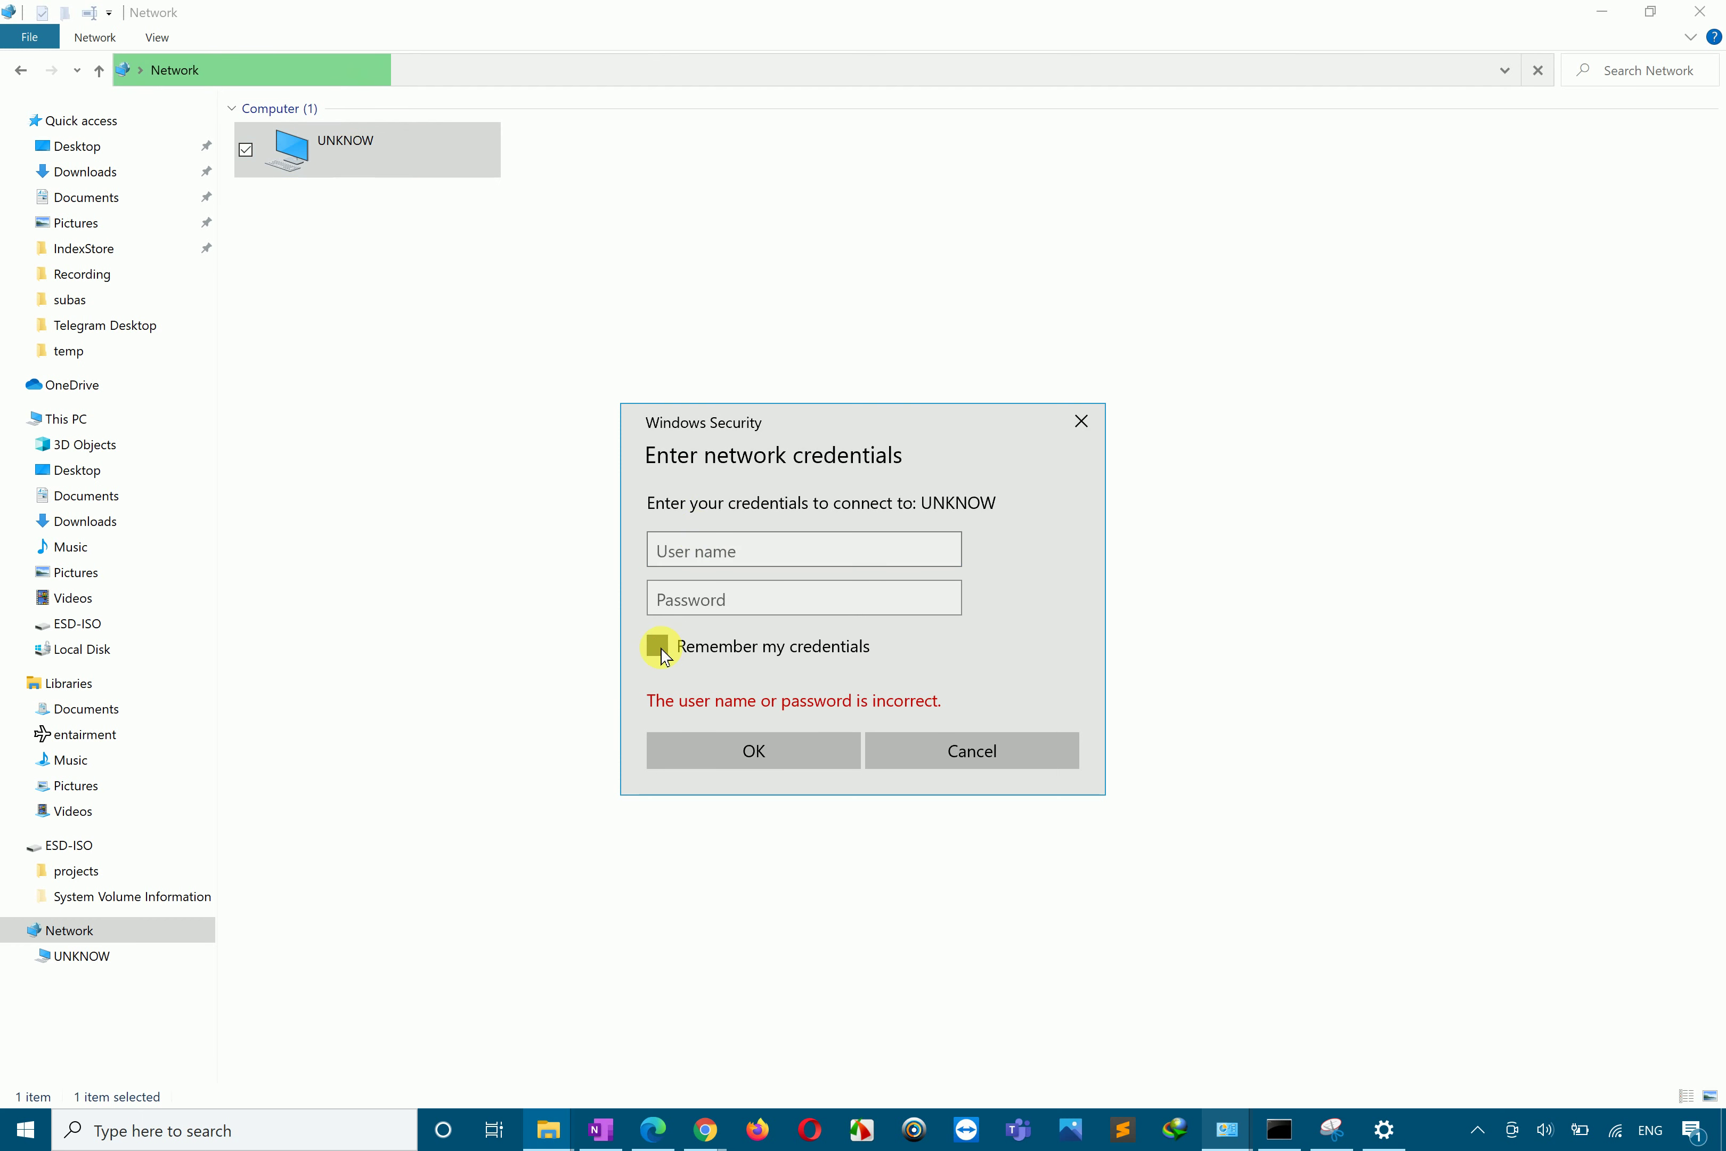
click(669, 553)
text(Subash)
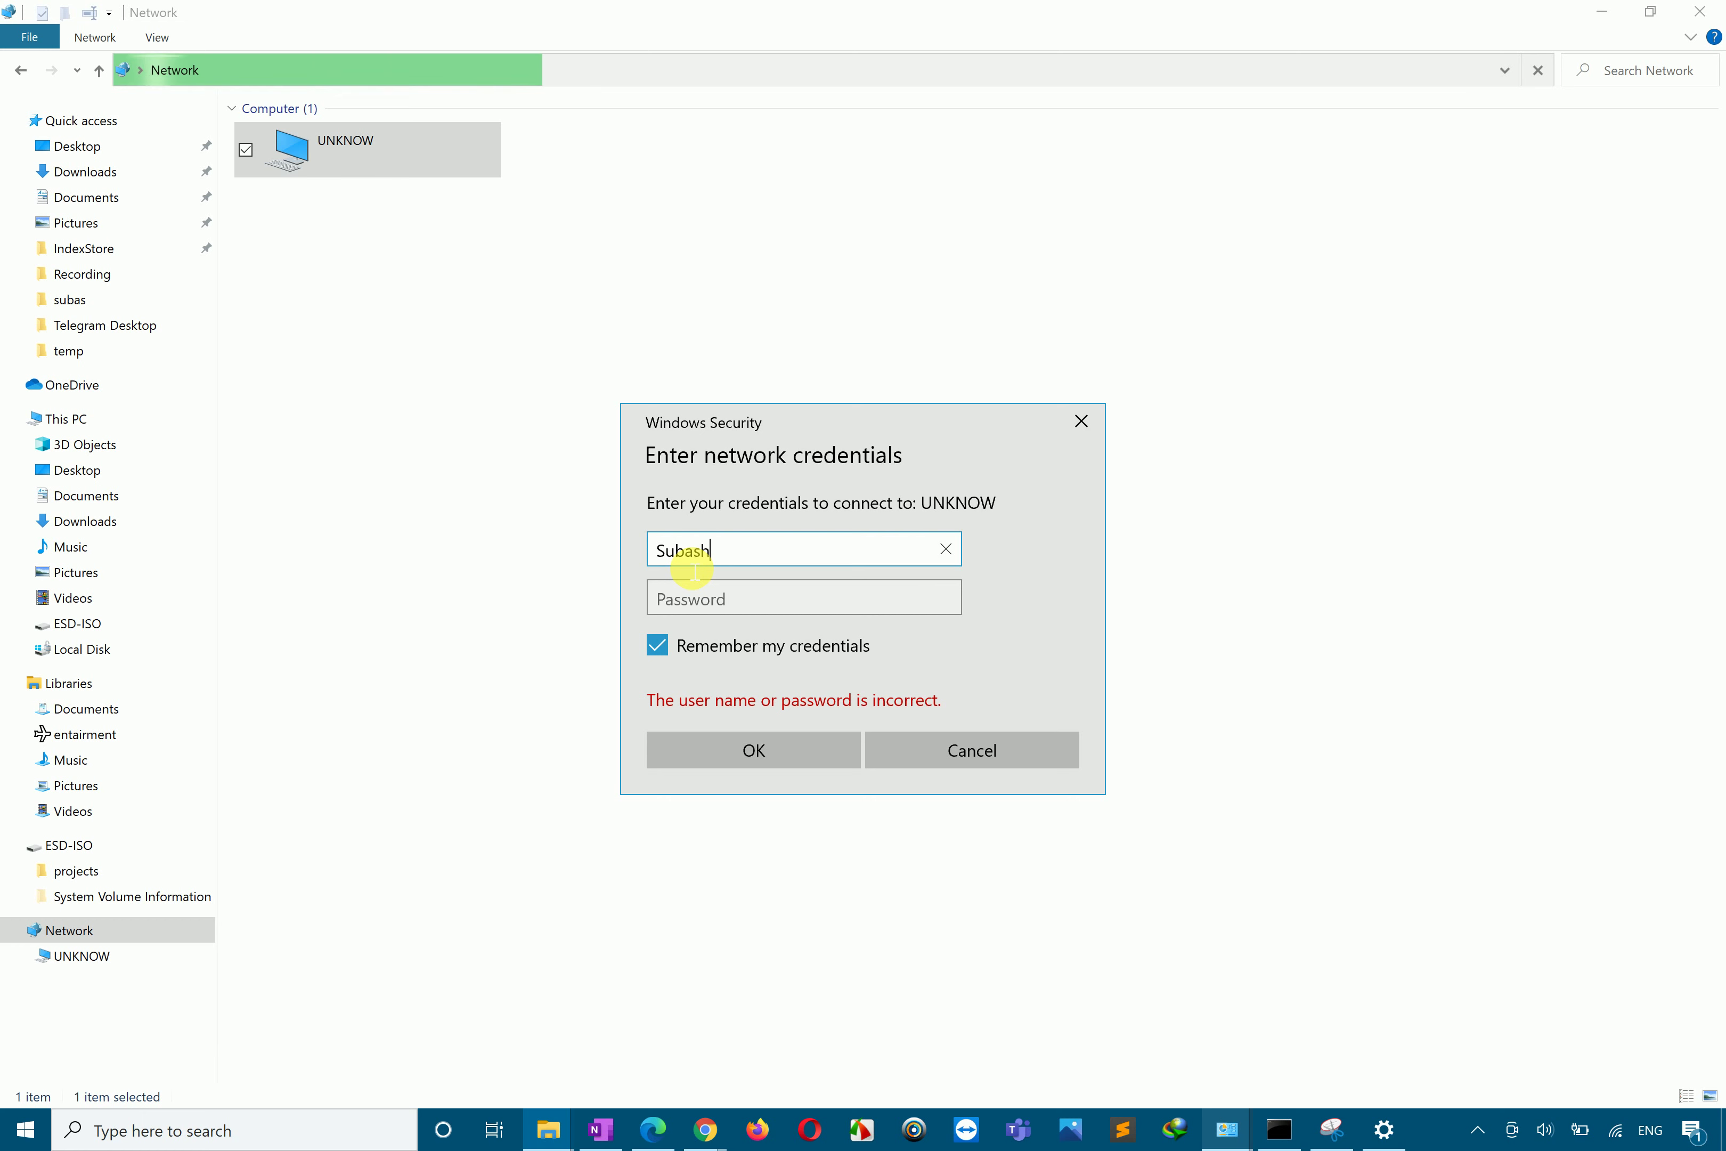
key(Tab)
text(•••••••)
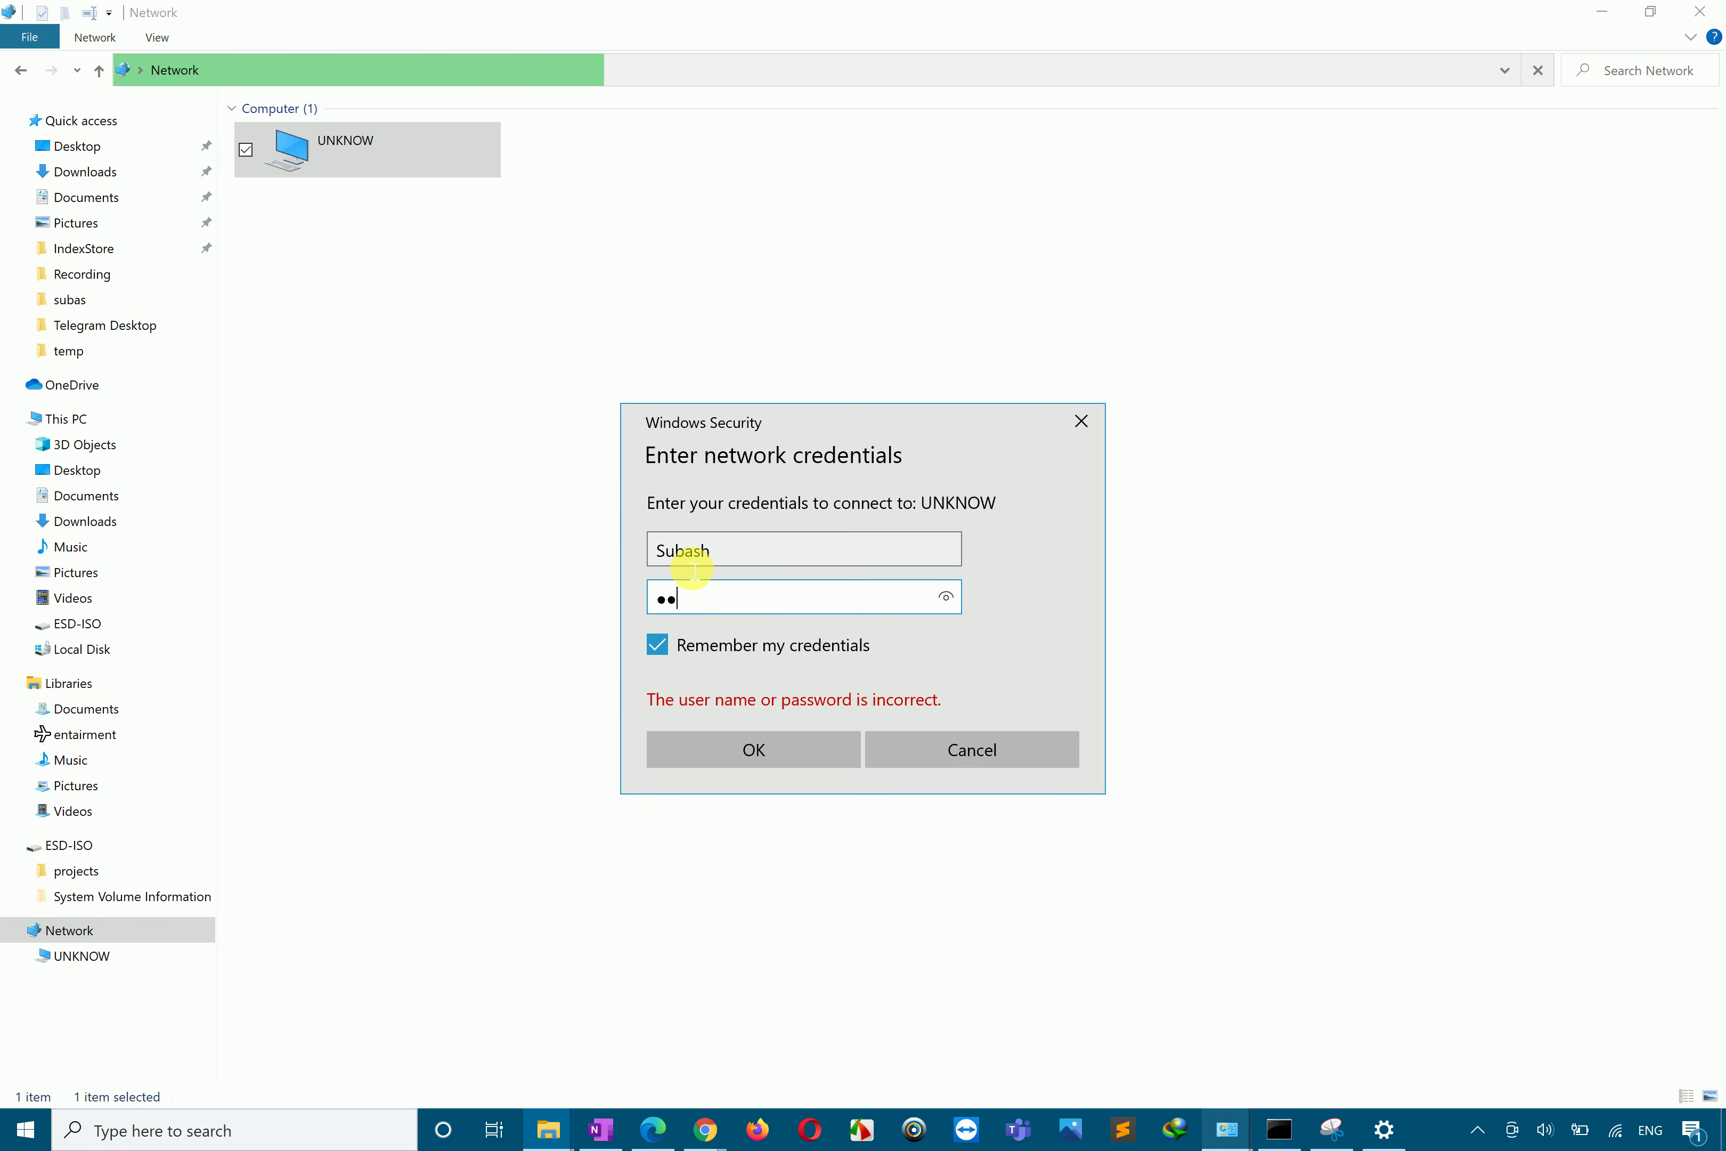
click(947, 597)
click(786, 747)
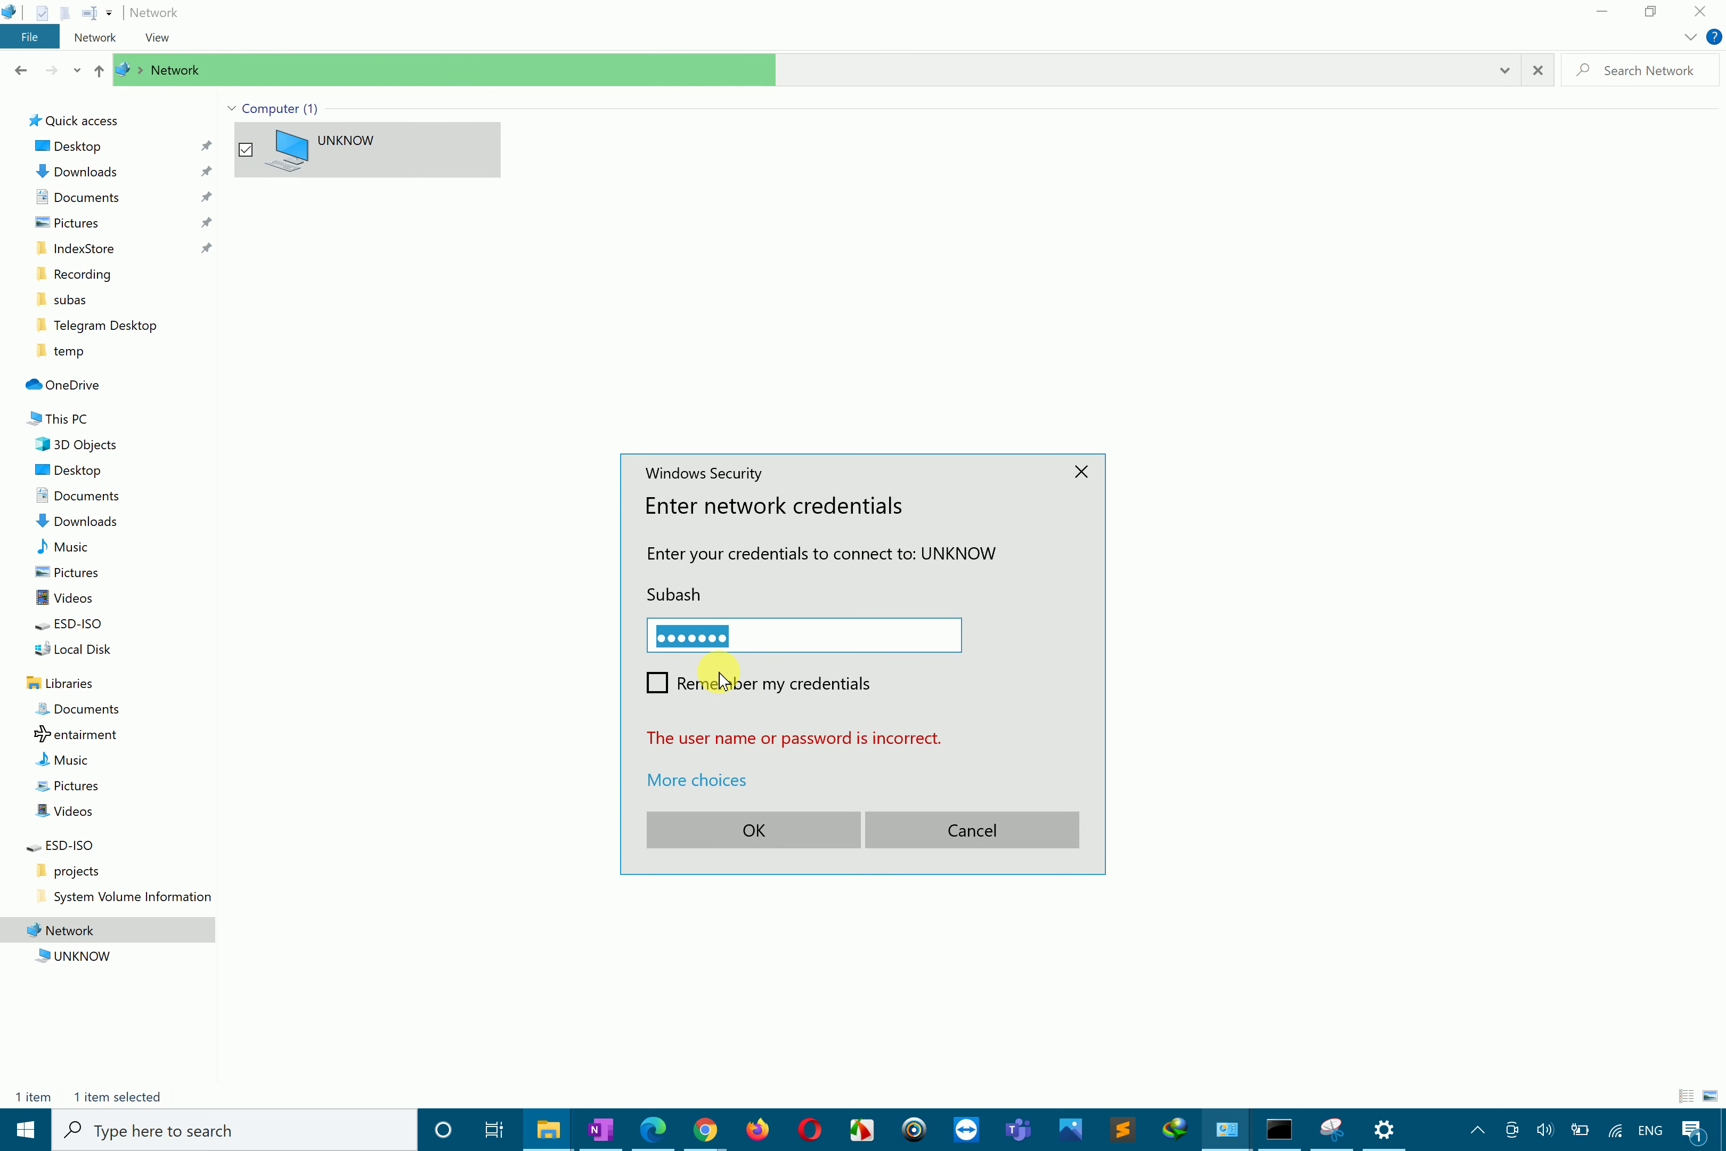
Step: Re-enter the account password for UNKNOW, choose to remember the credentials, and submit them
click(754, 643)
key(BackSpace)
key(BackSpace)
key(BackSpace)
key(BackSpace)
key(BackSpace)
key(BackSpace)
text(N)
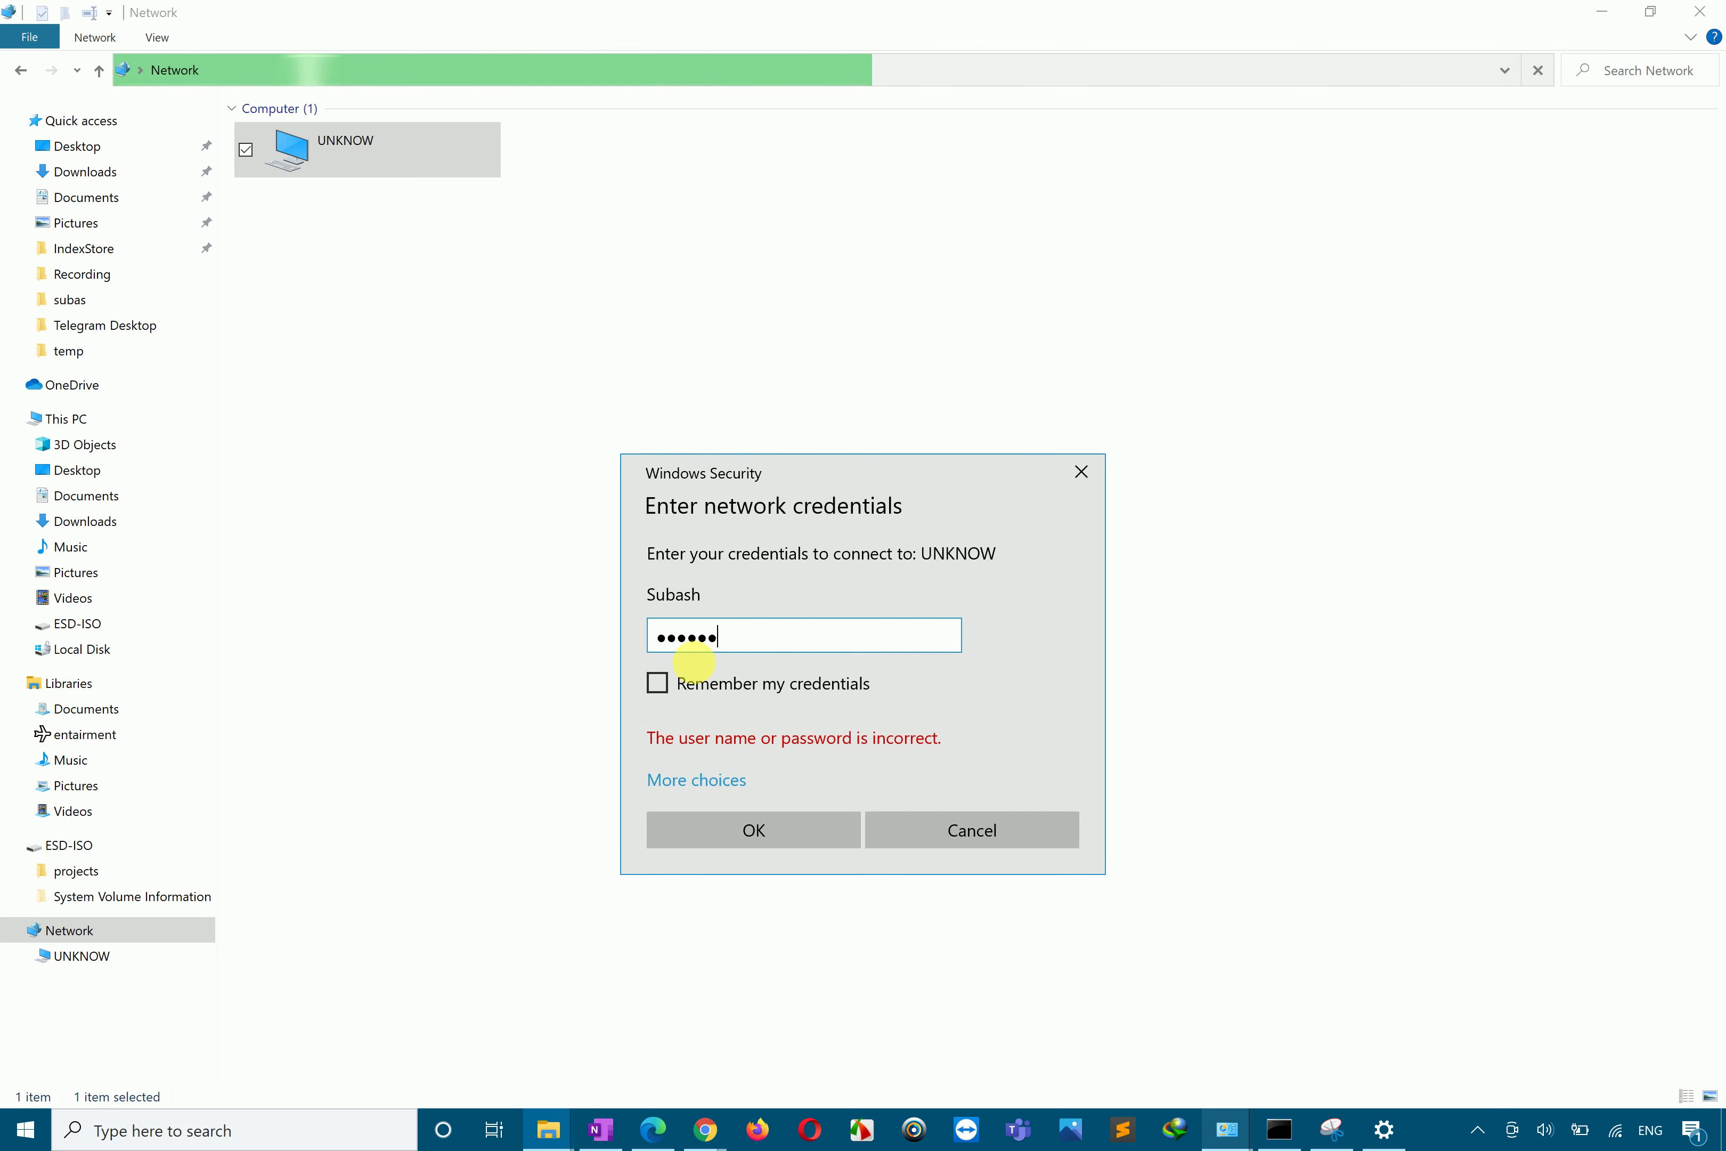
click(680, 687)
click(766, 830)
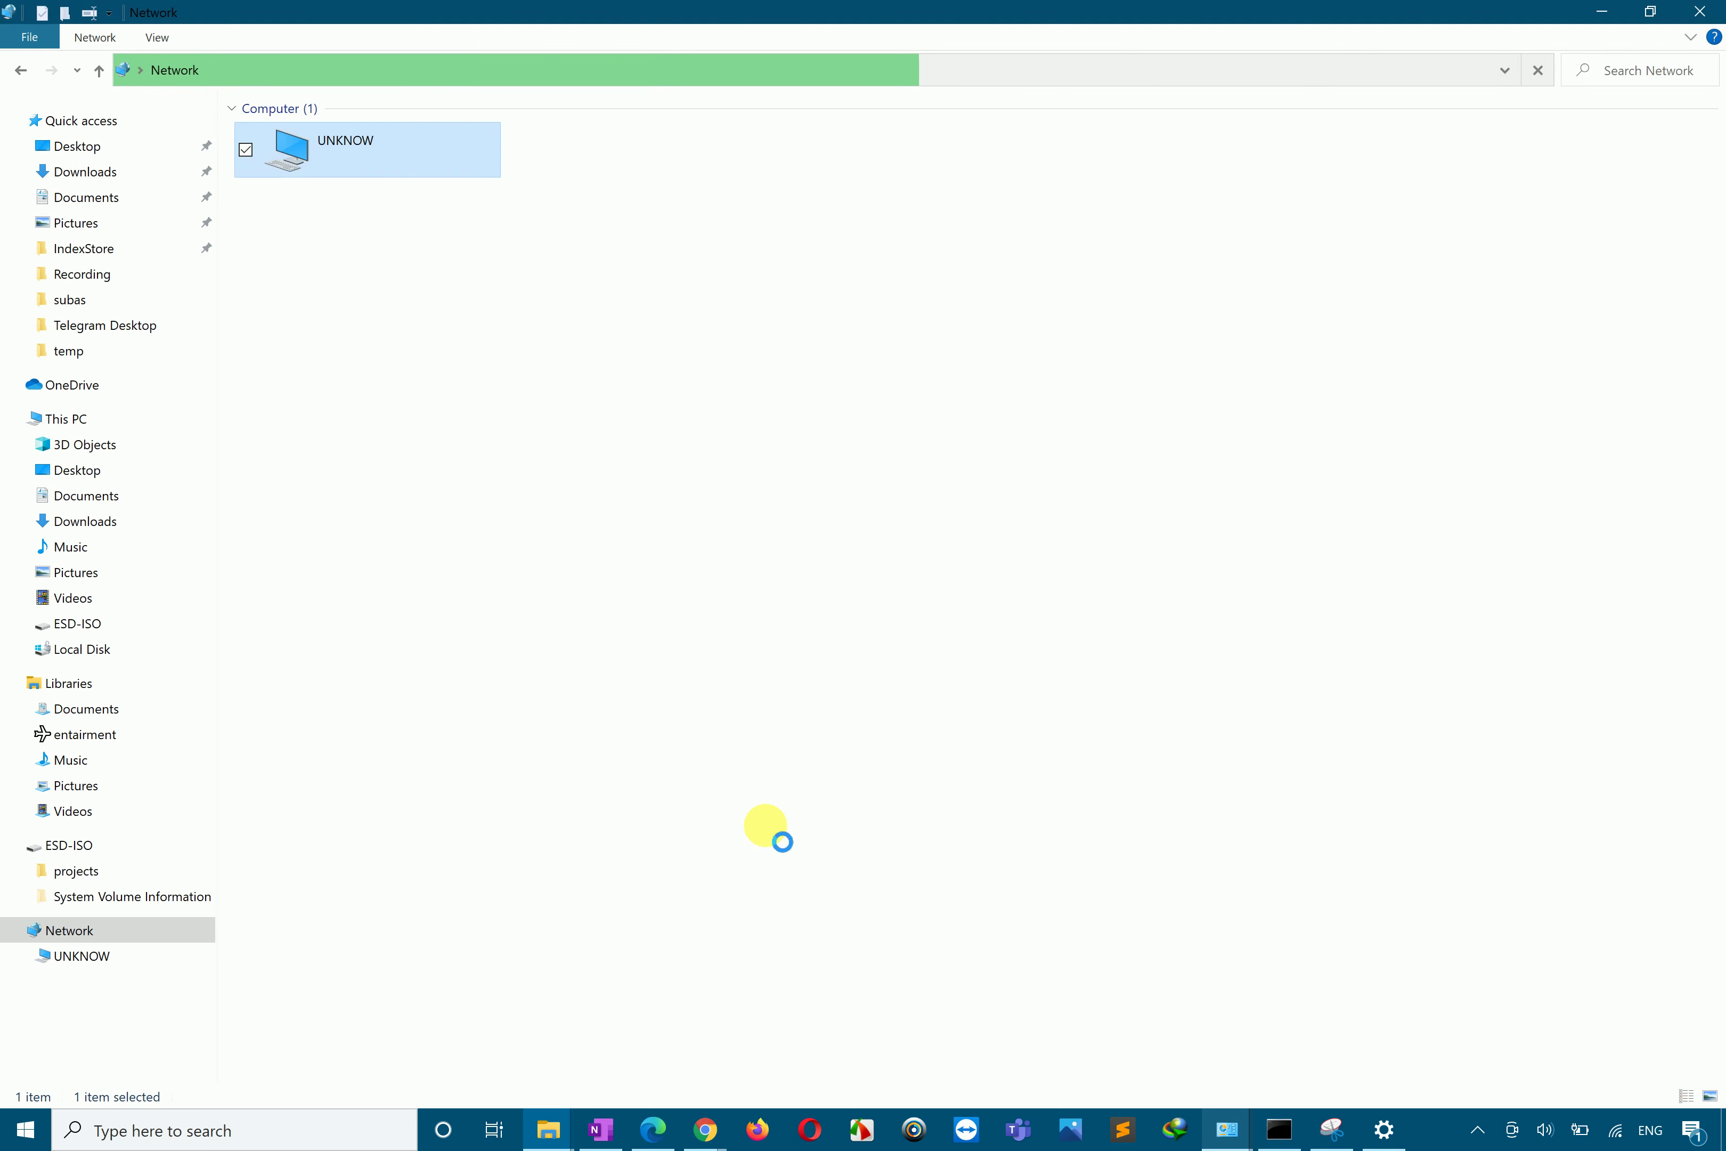
Step: View the shared contents of UNKNOW, return to the Network location and minimize the window
right_click(745, 429)
click(603, 512)
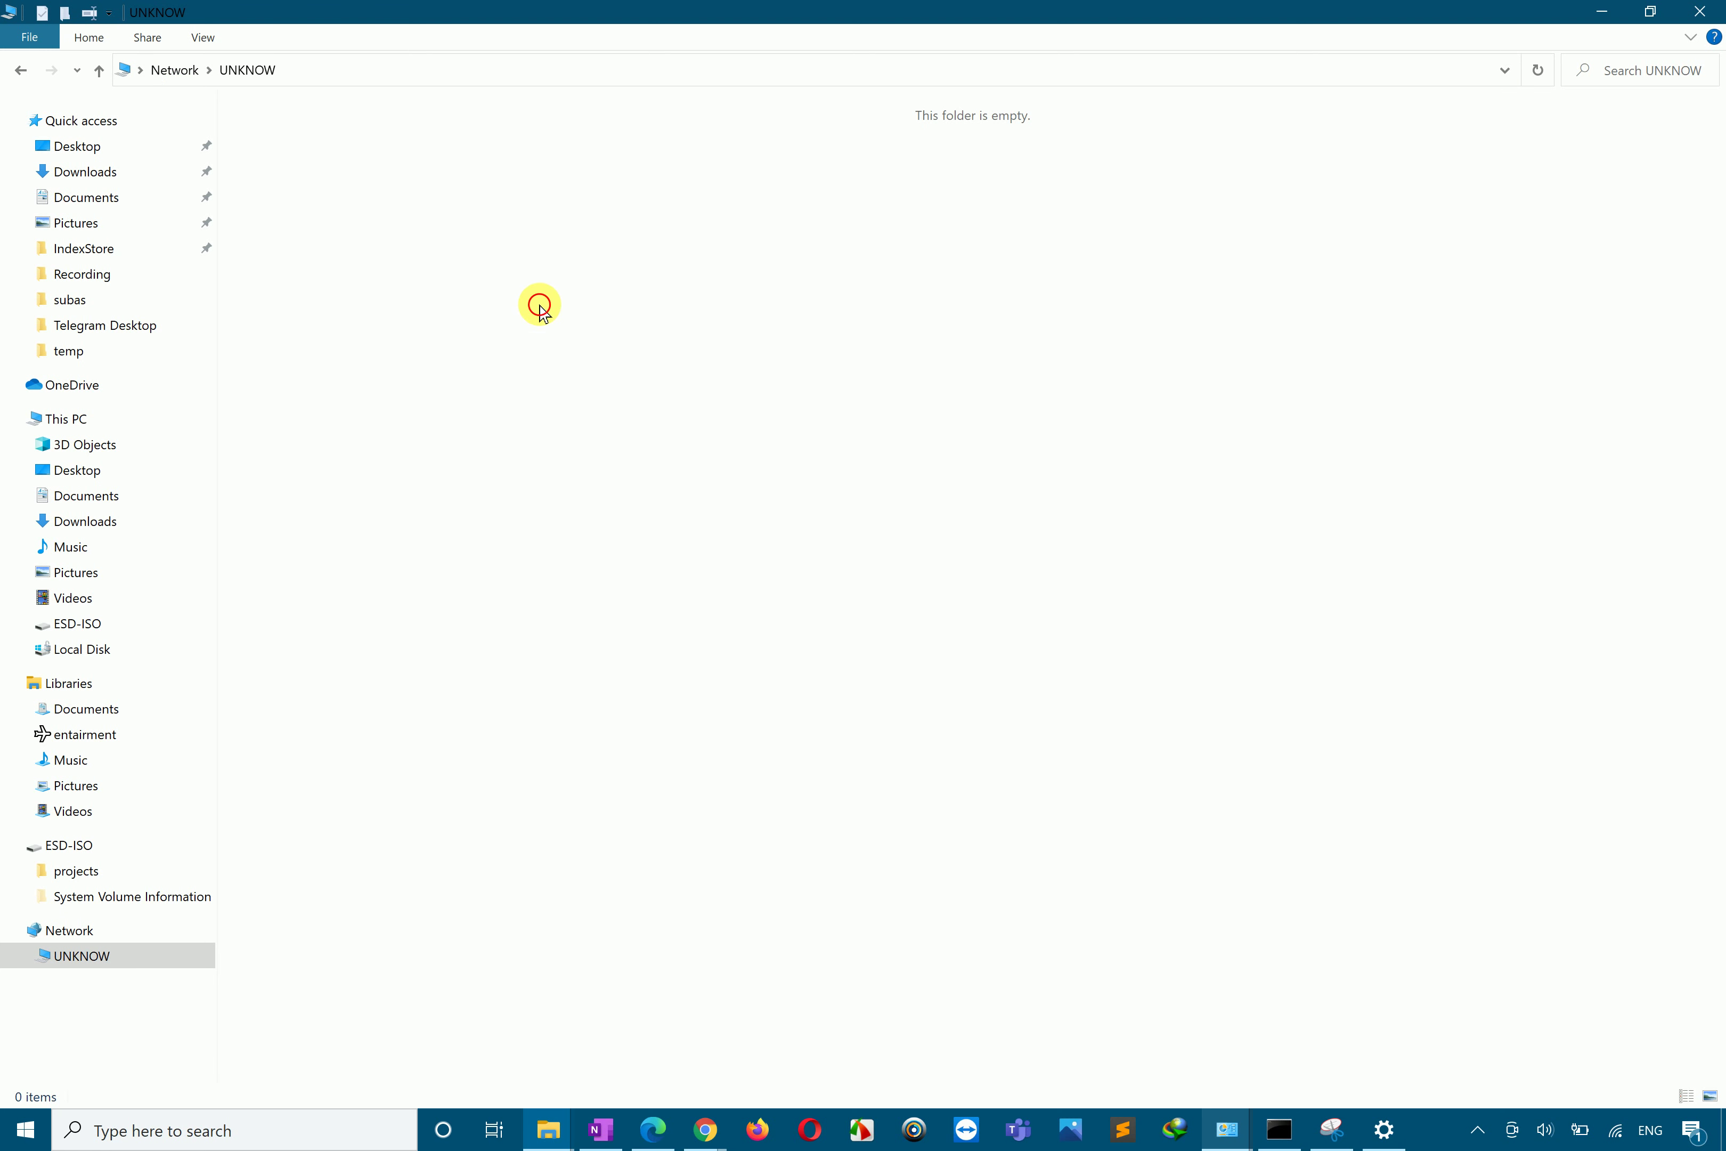
click(174, 71)
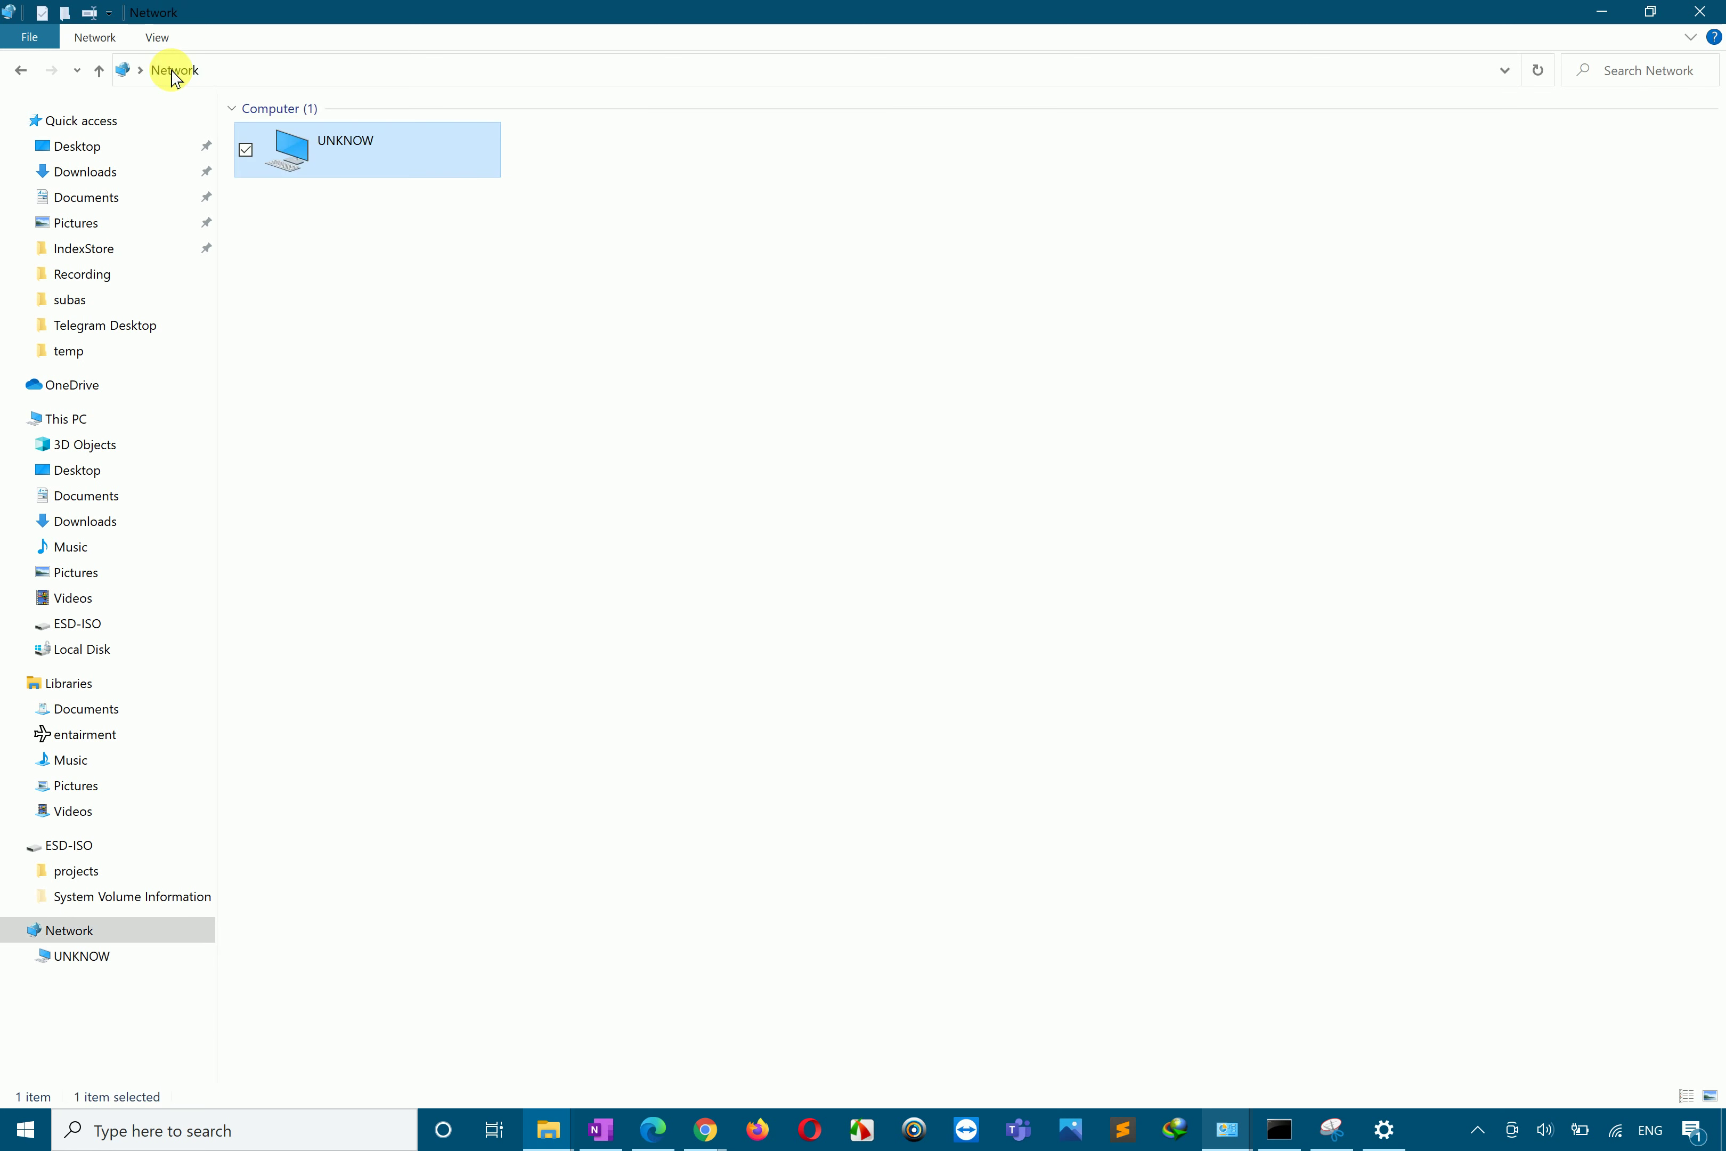
click(1612, 13)
Step: Bring up the This PC window, maximize it, open the ESD-ISO drive's properties and move the dialog beside the drive
click(600, 1130)
mouse_move(548, 1130)
click(761, 1021)
click(1037, 536)
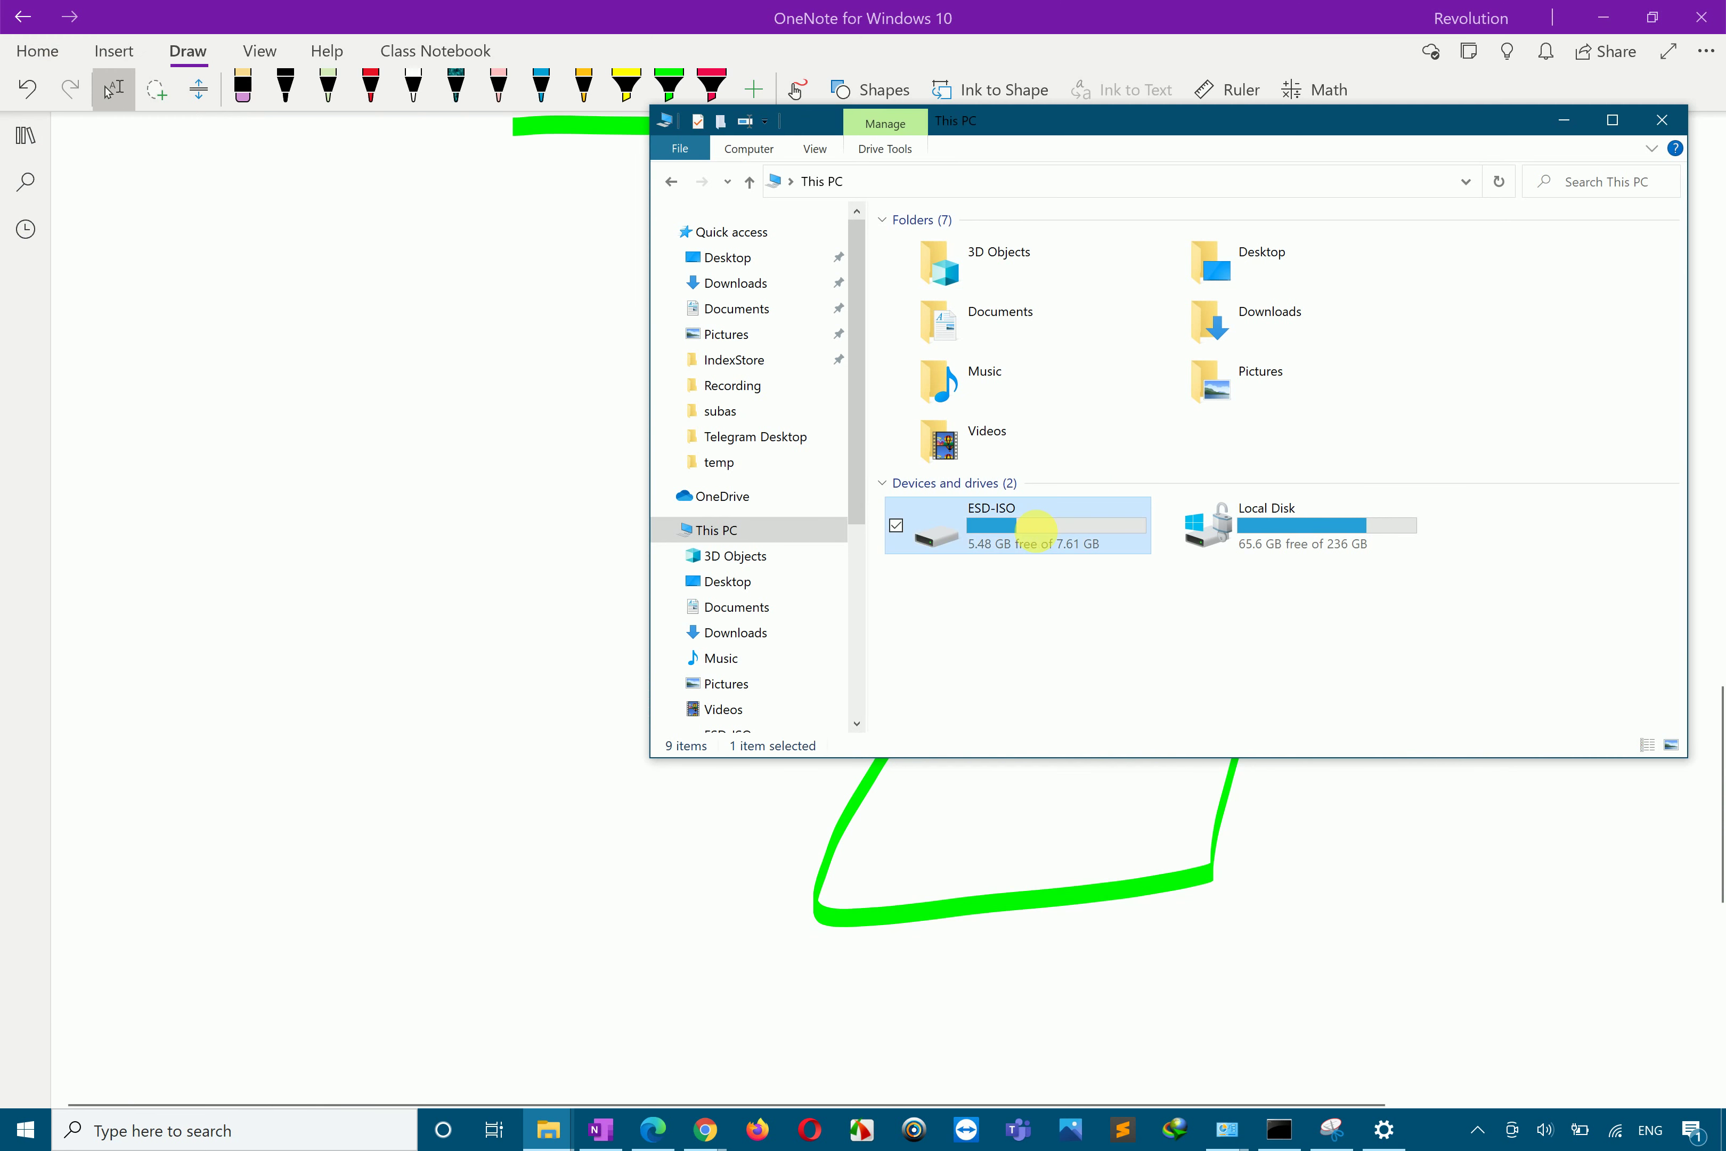
right_click(1037, 534)
click(817, 1030)
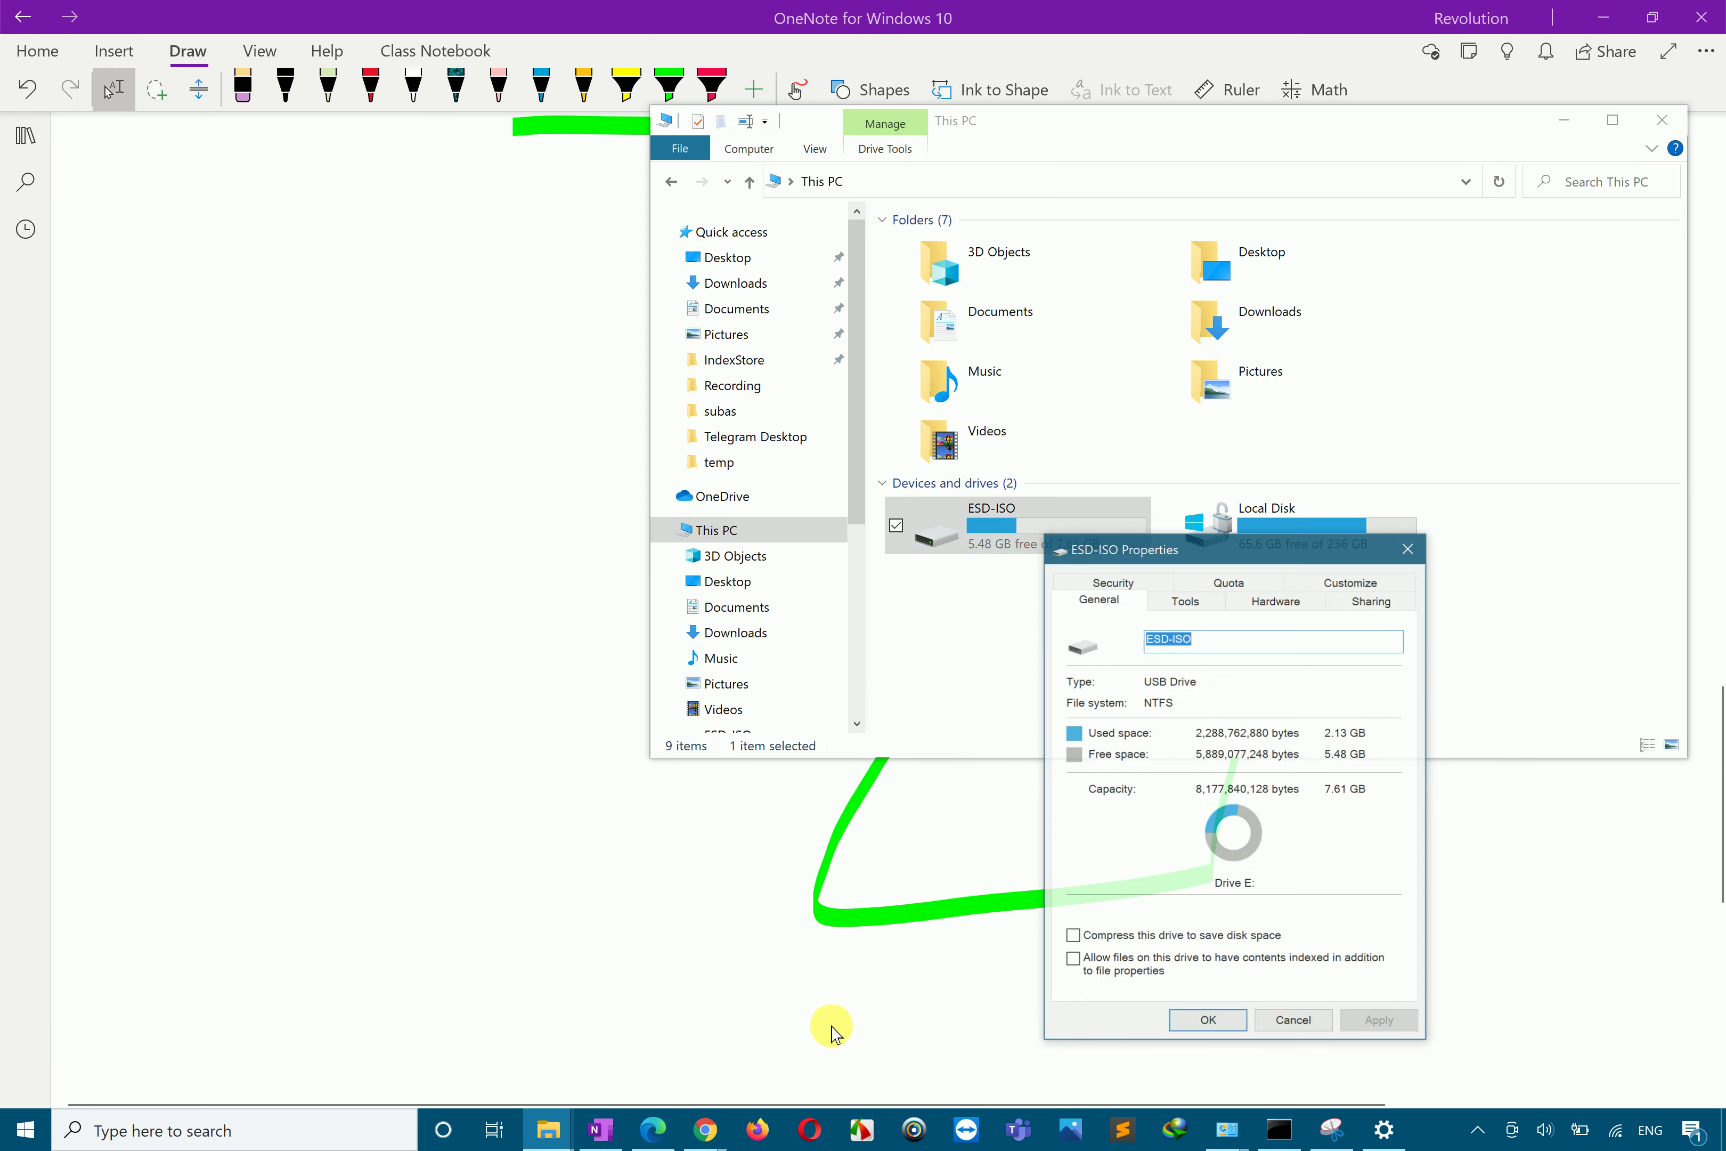
click(1631, 125)
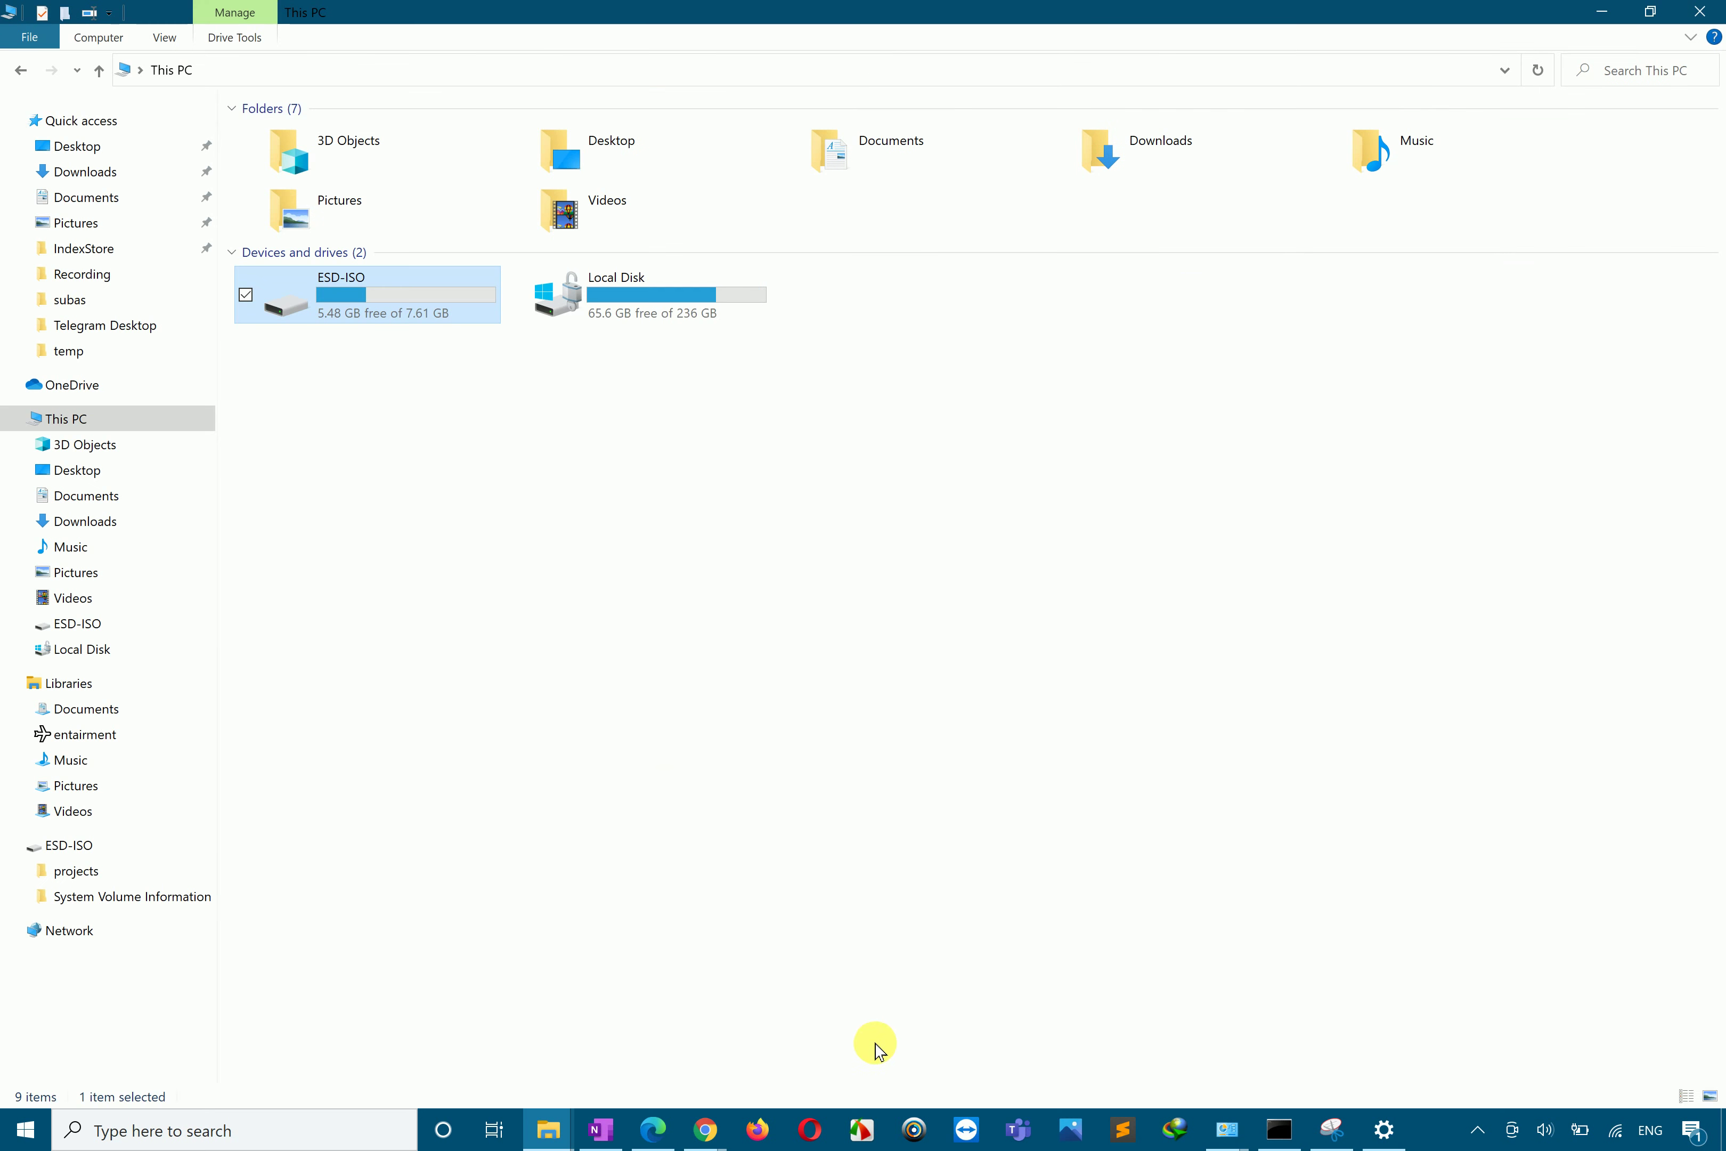
right_click(411, 301)
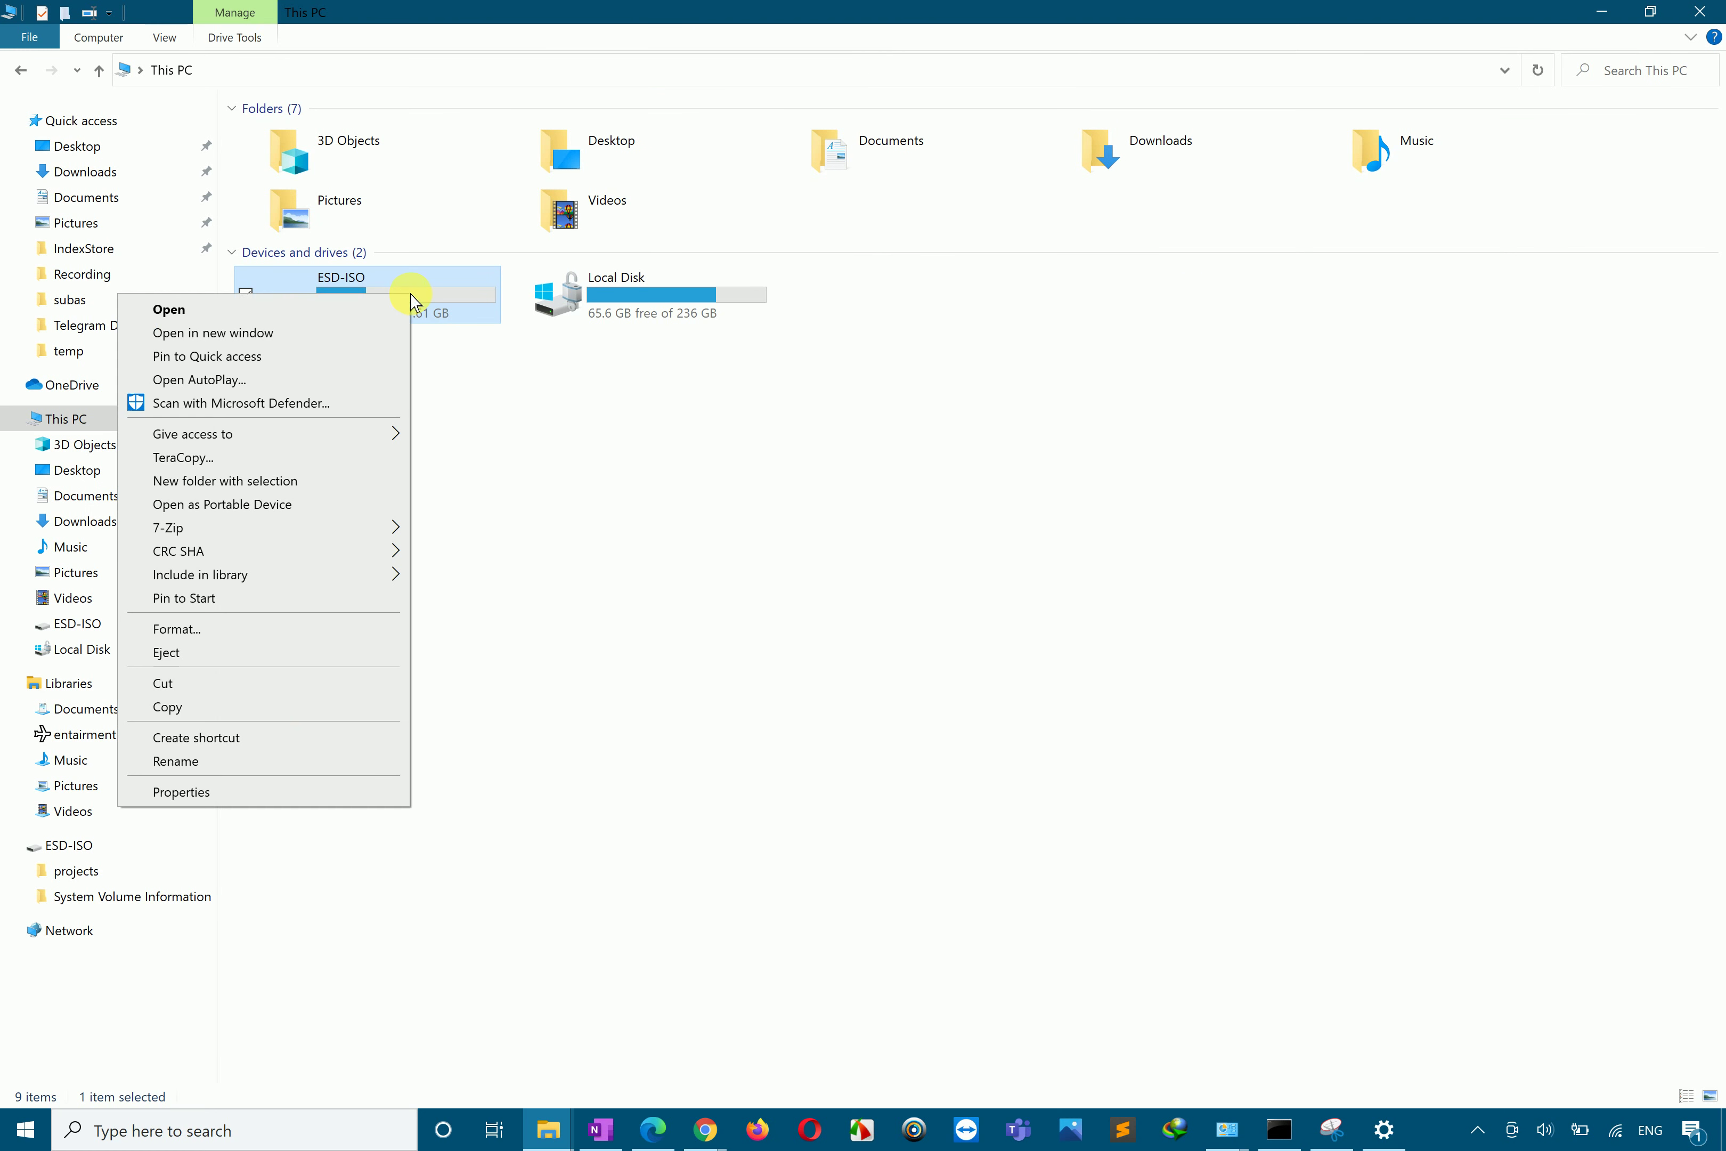
click(300, 788)
drag(1198, 551, 598, 304)
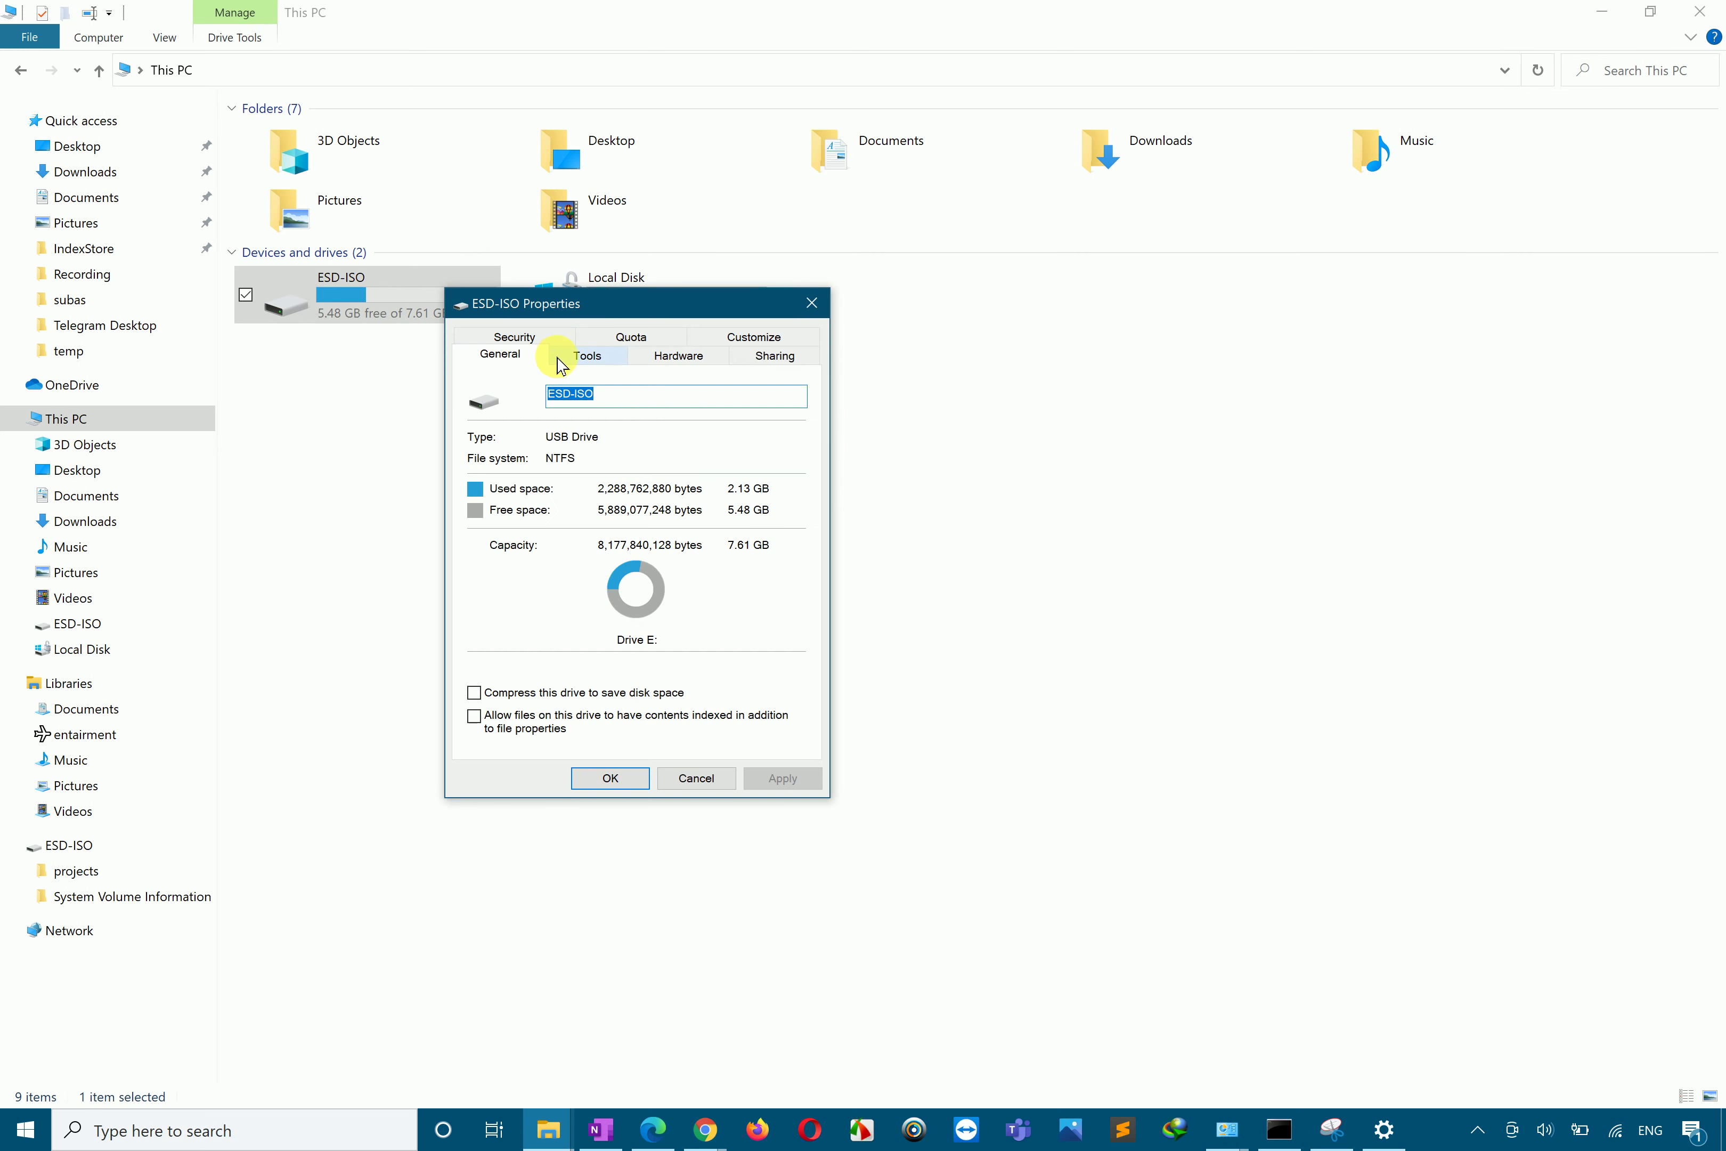
Step: Share the ESD-ISO drive through advanced sharing under a share name made of the owner's name plus "Network", limiting simultaneous users to 5
click(767, 358)
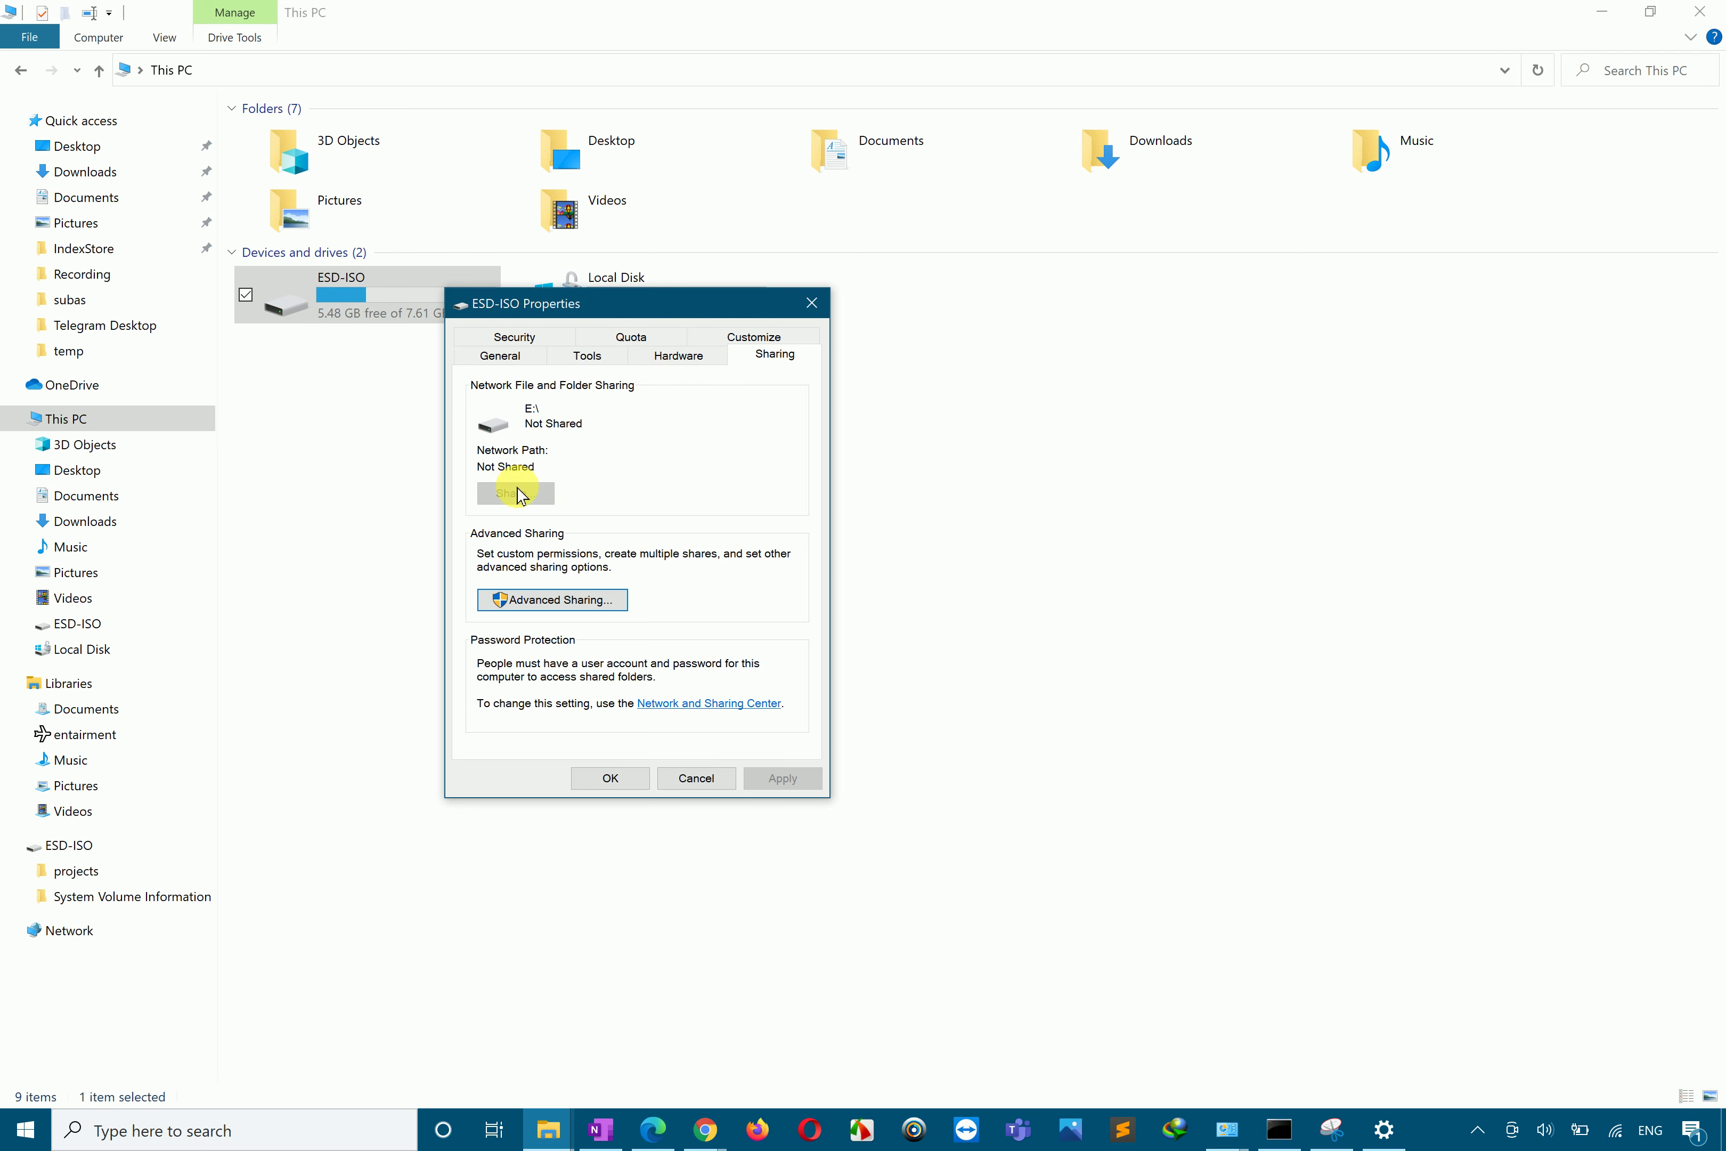
click(520, 600)
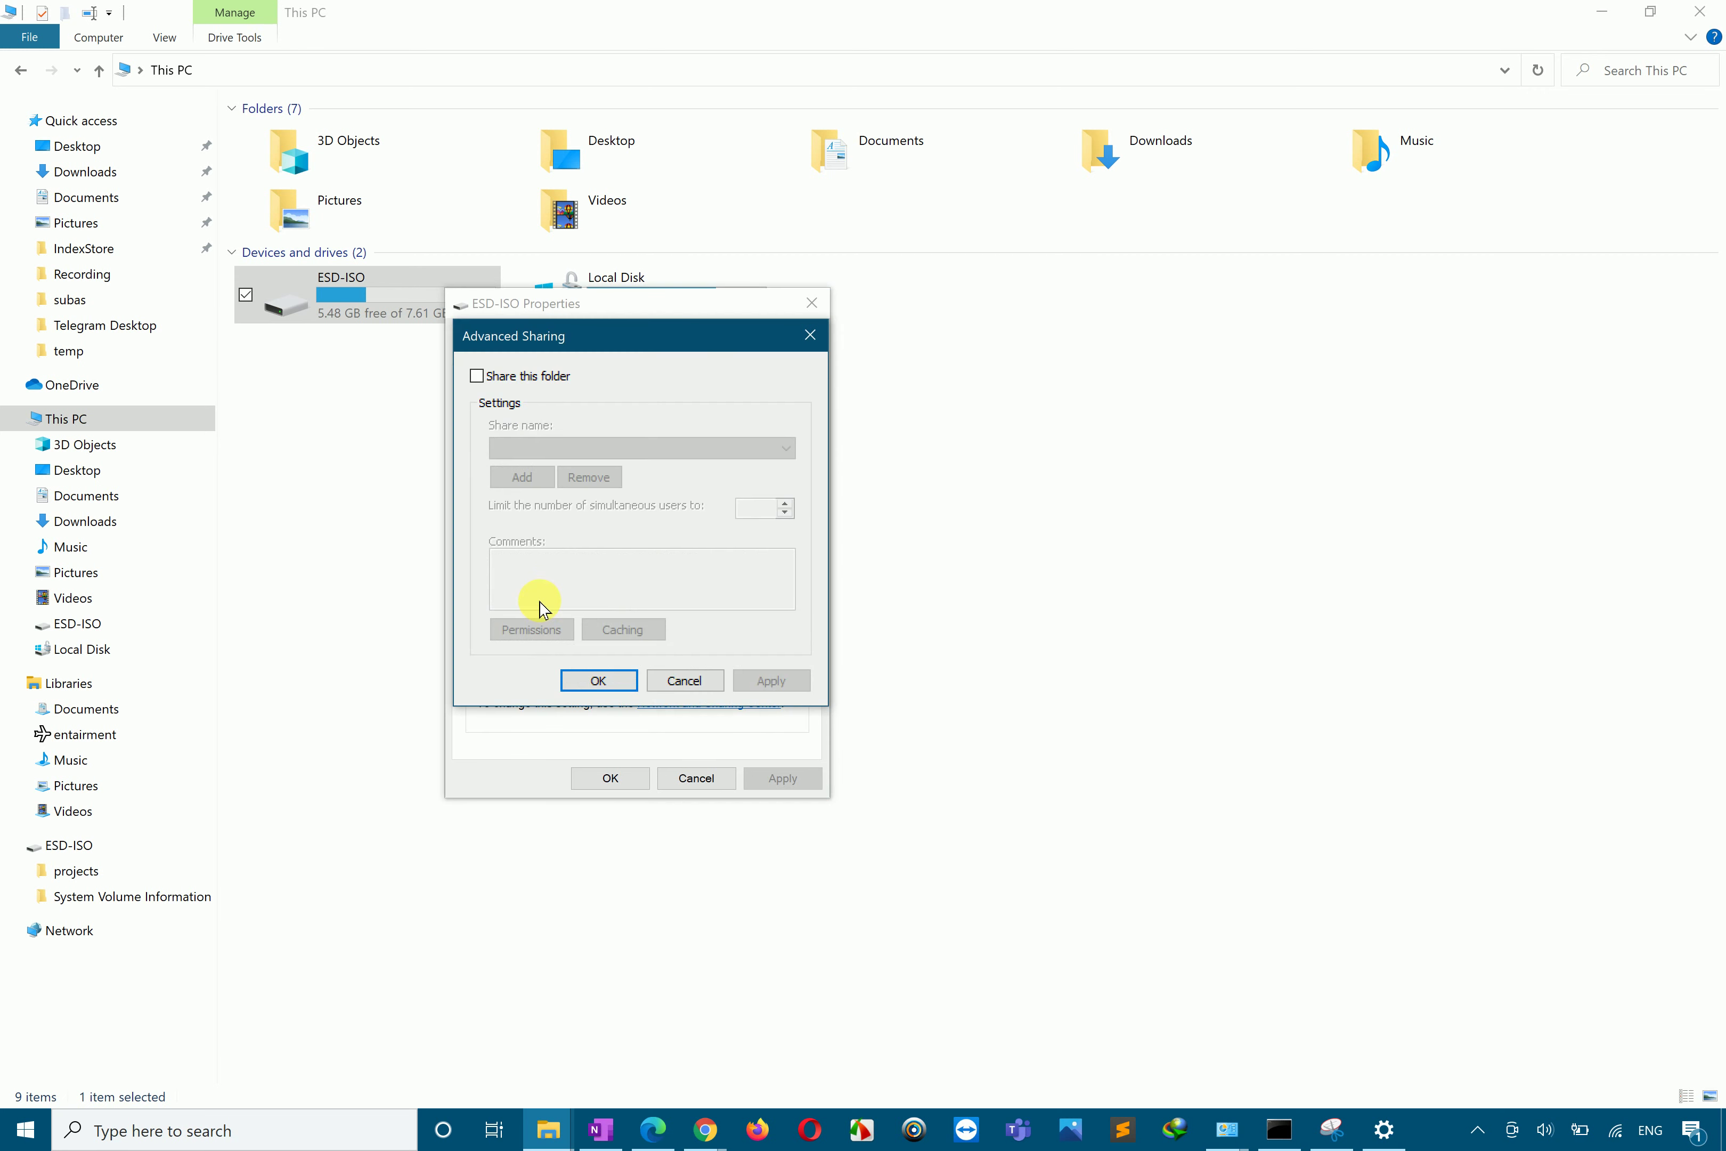
click(496, 379)
click(507, 451)
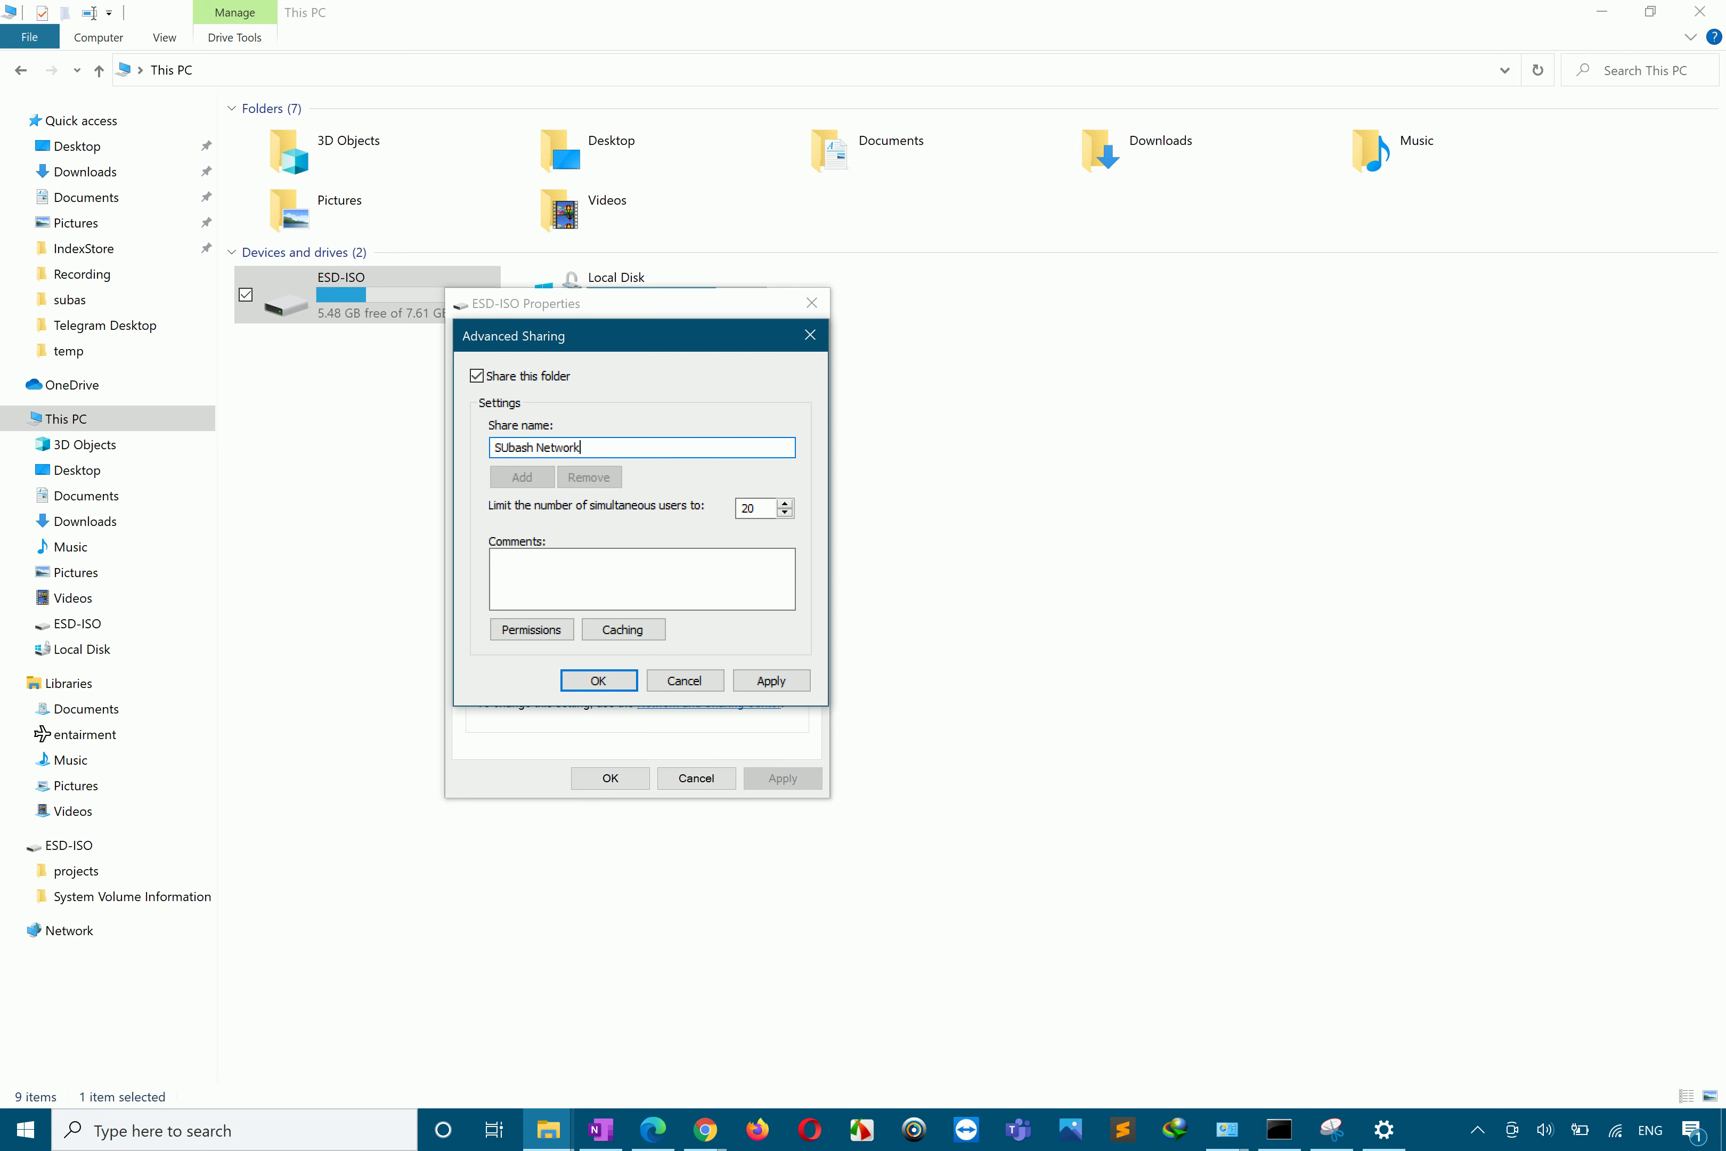
click(758, 519)
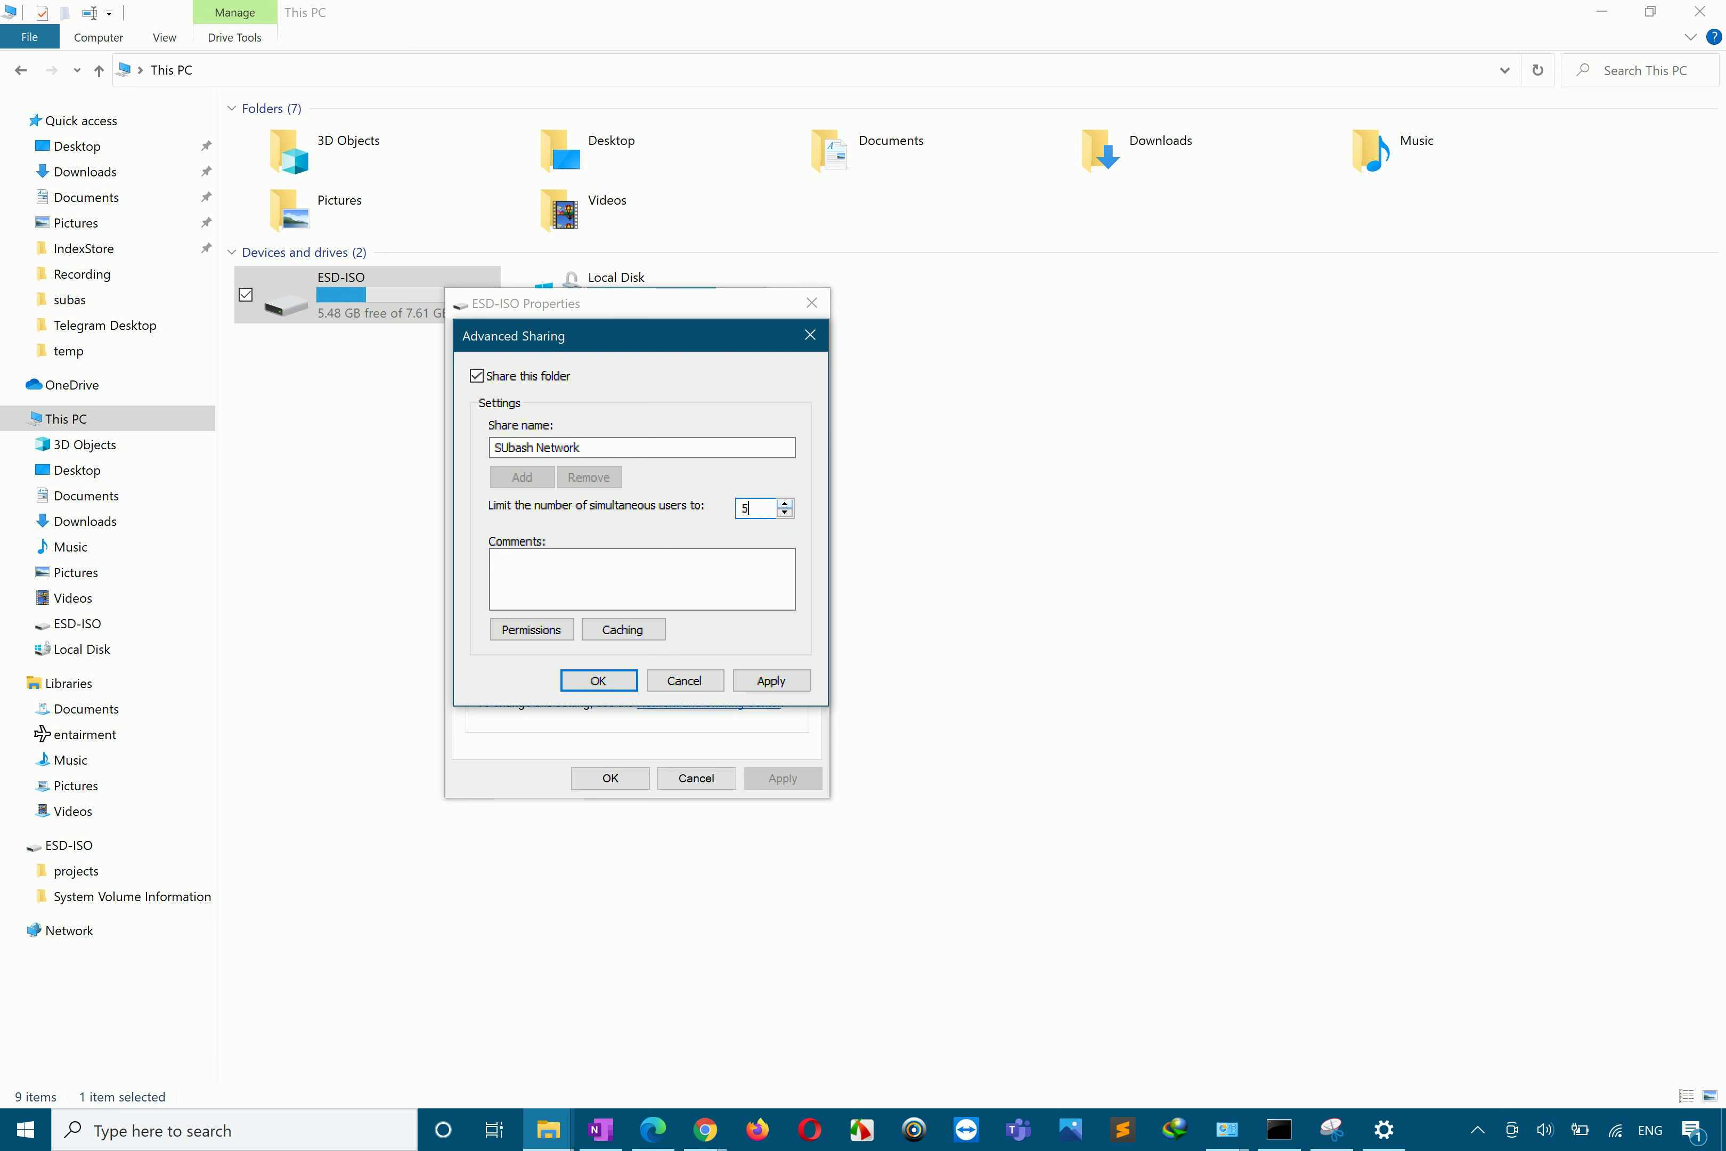
click(784, 681)
click(613, 683)
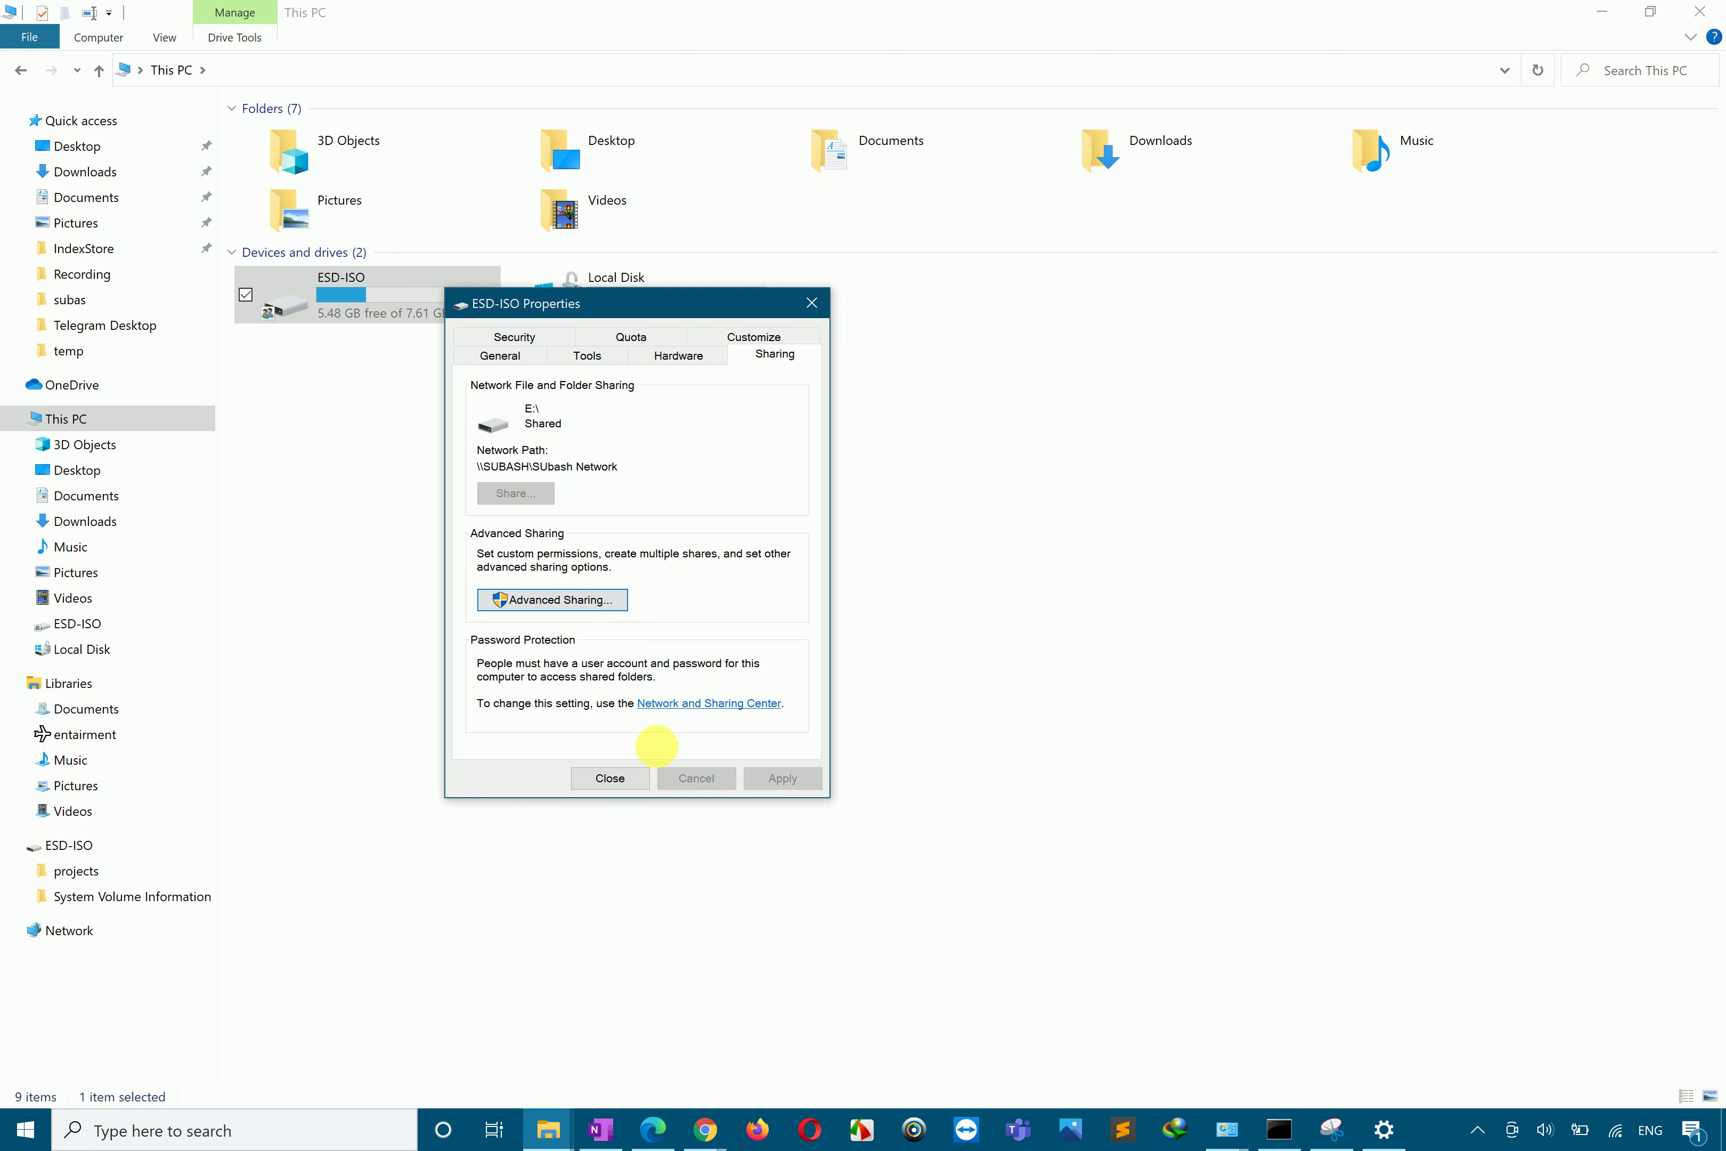
click(612, 779)
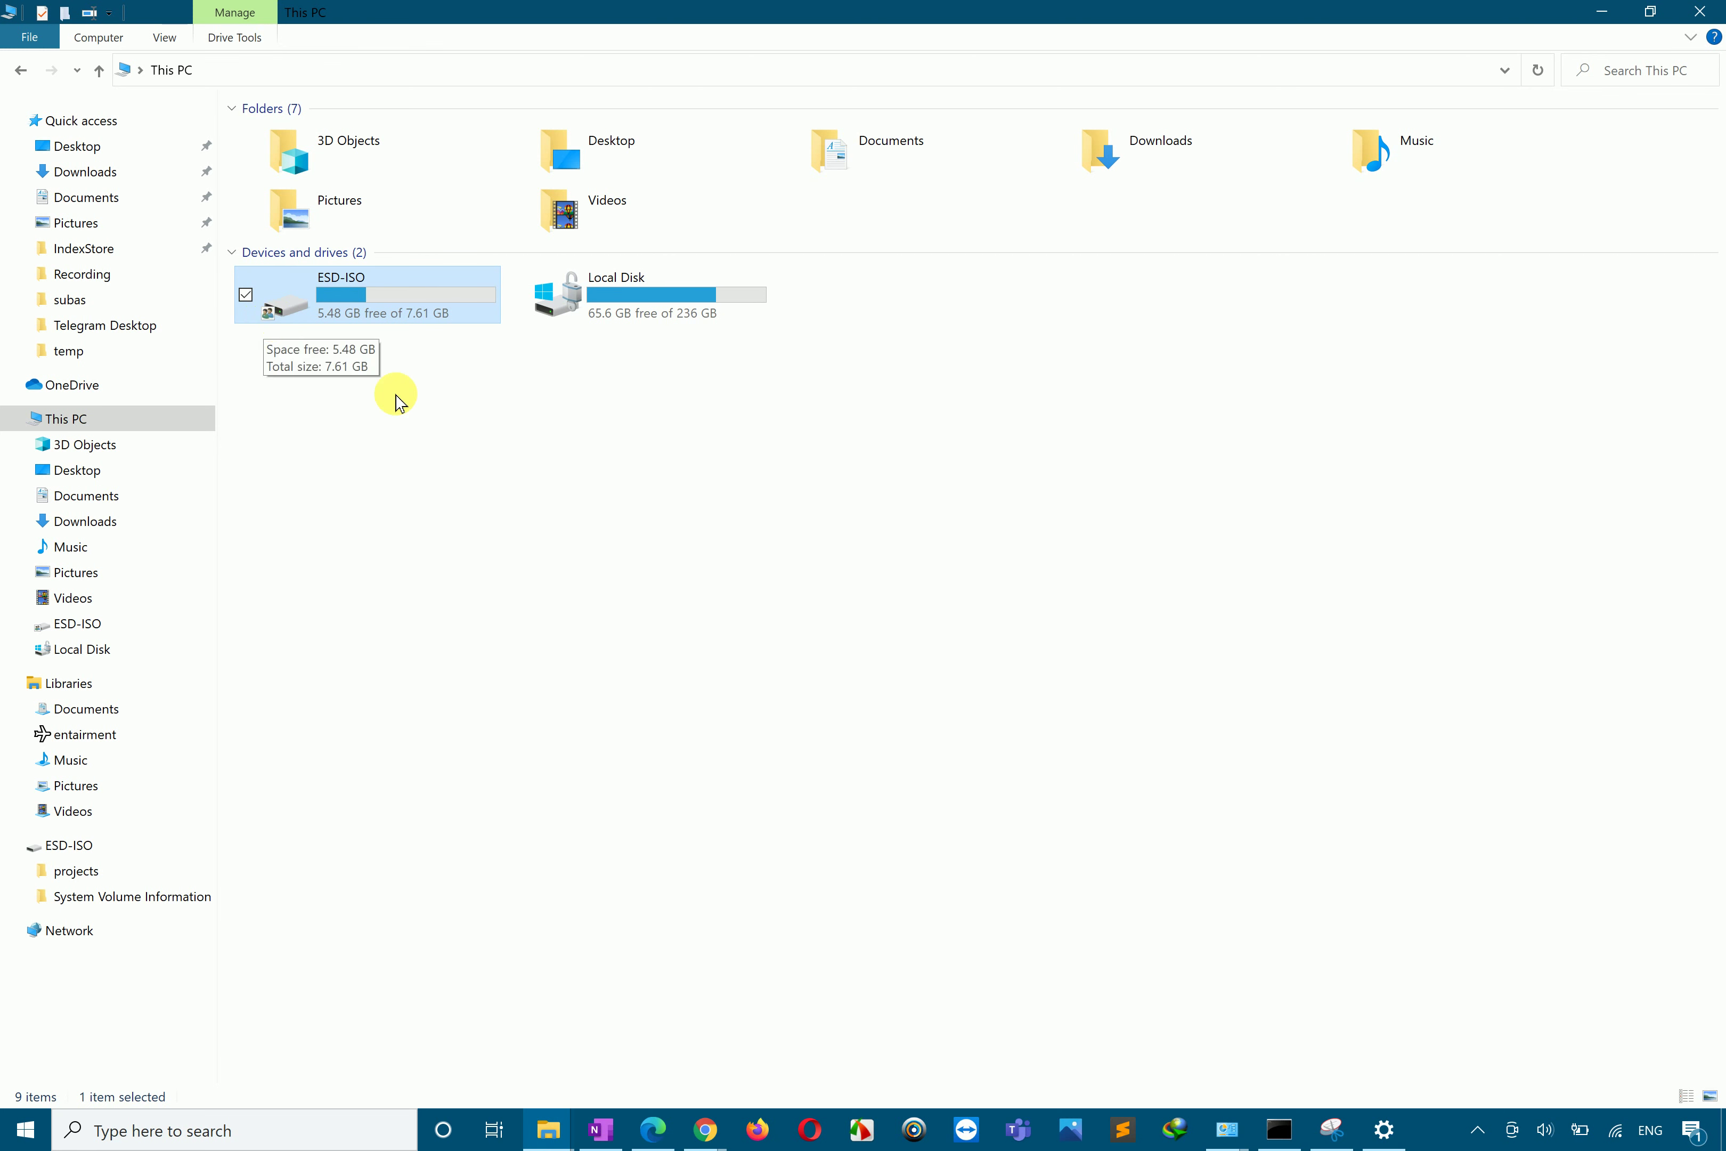
Step: Reopen the ESD-ISO drive's properties and display its advanced sharing settings
right_click(405, 303)
click(290, 812)
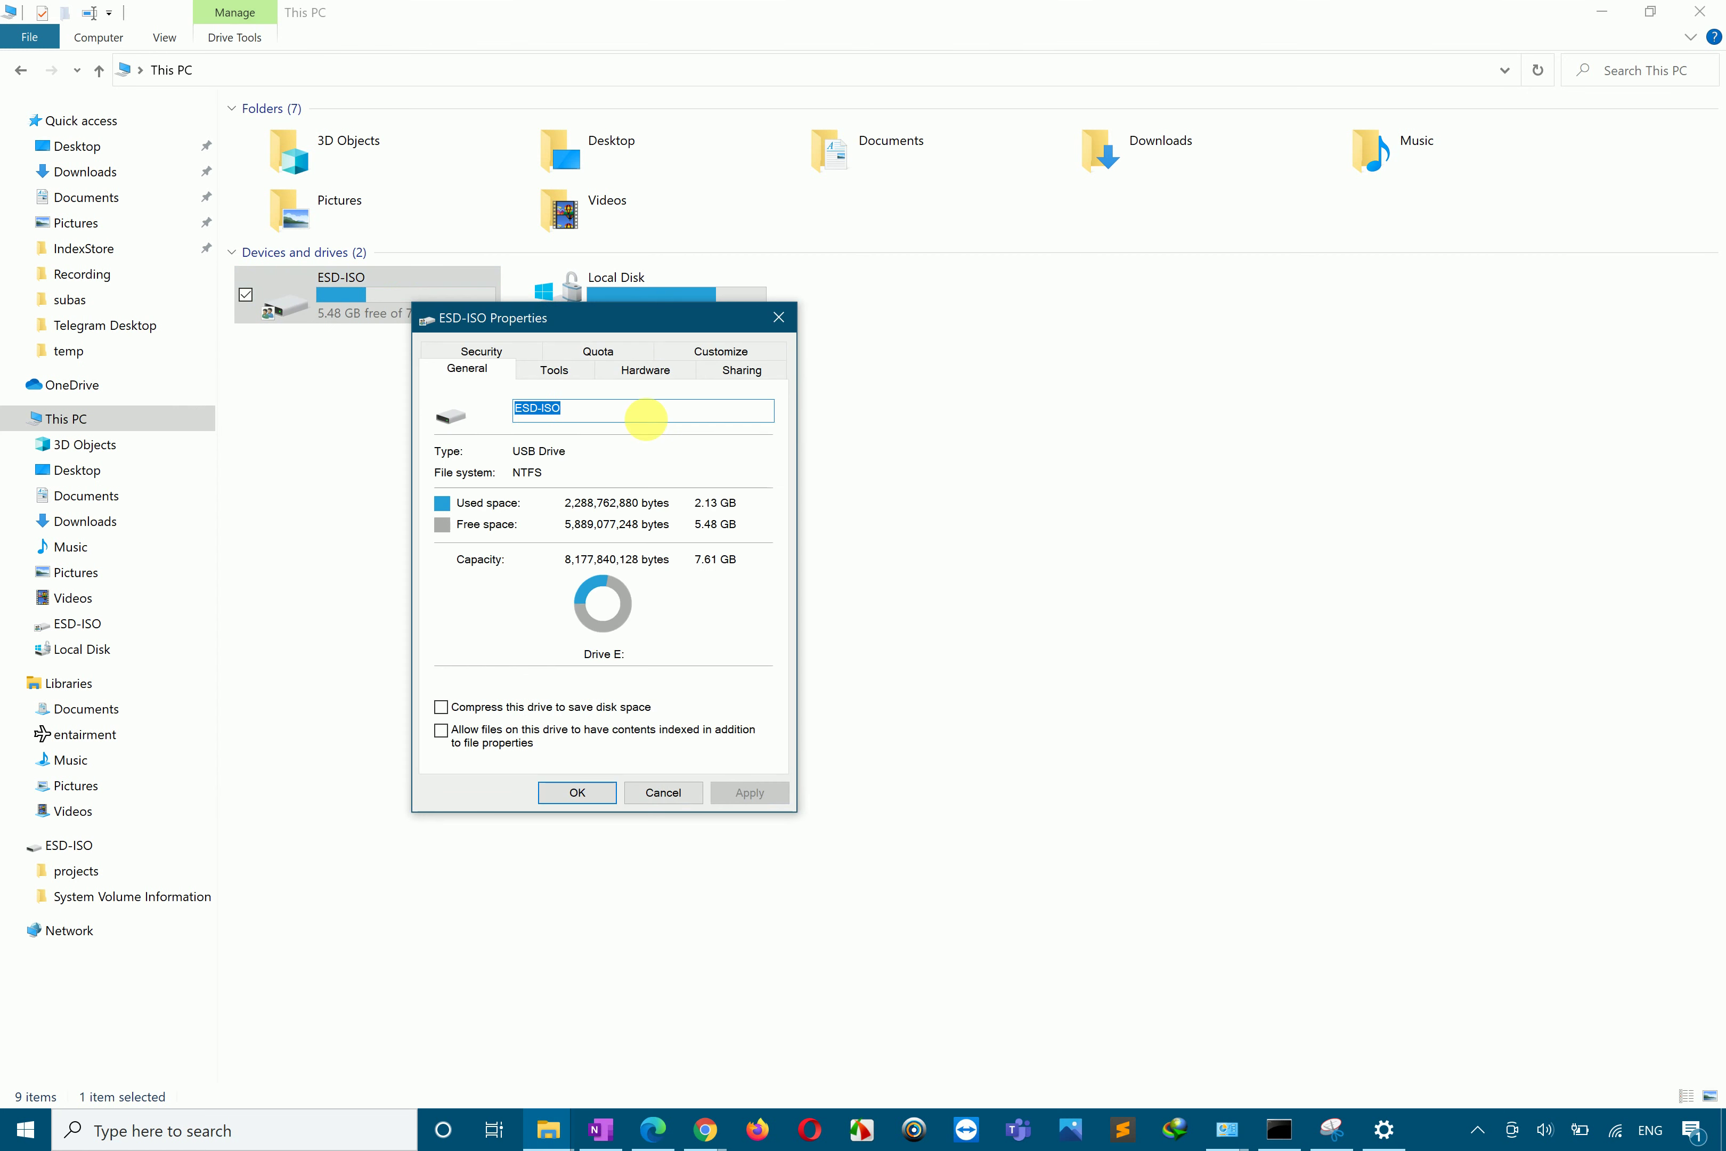
click(719, 375)
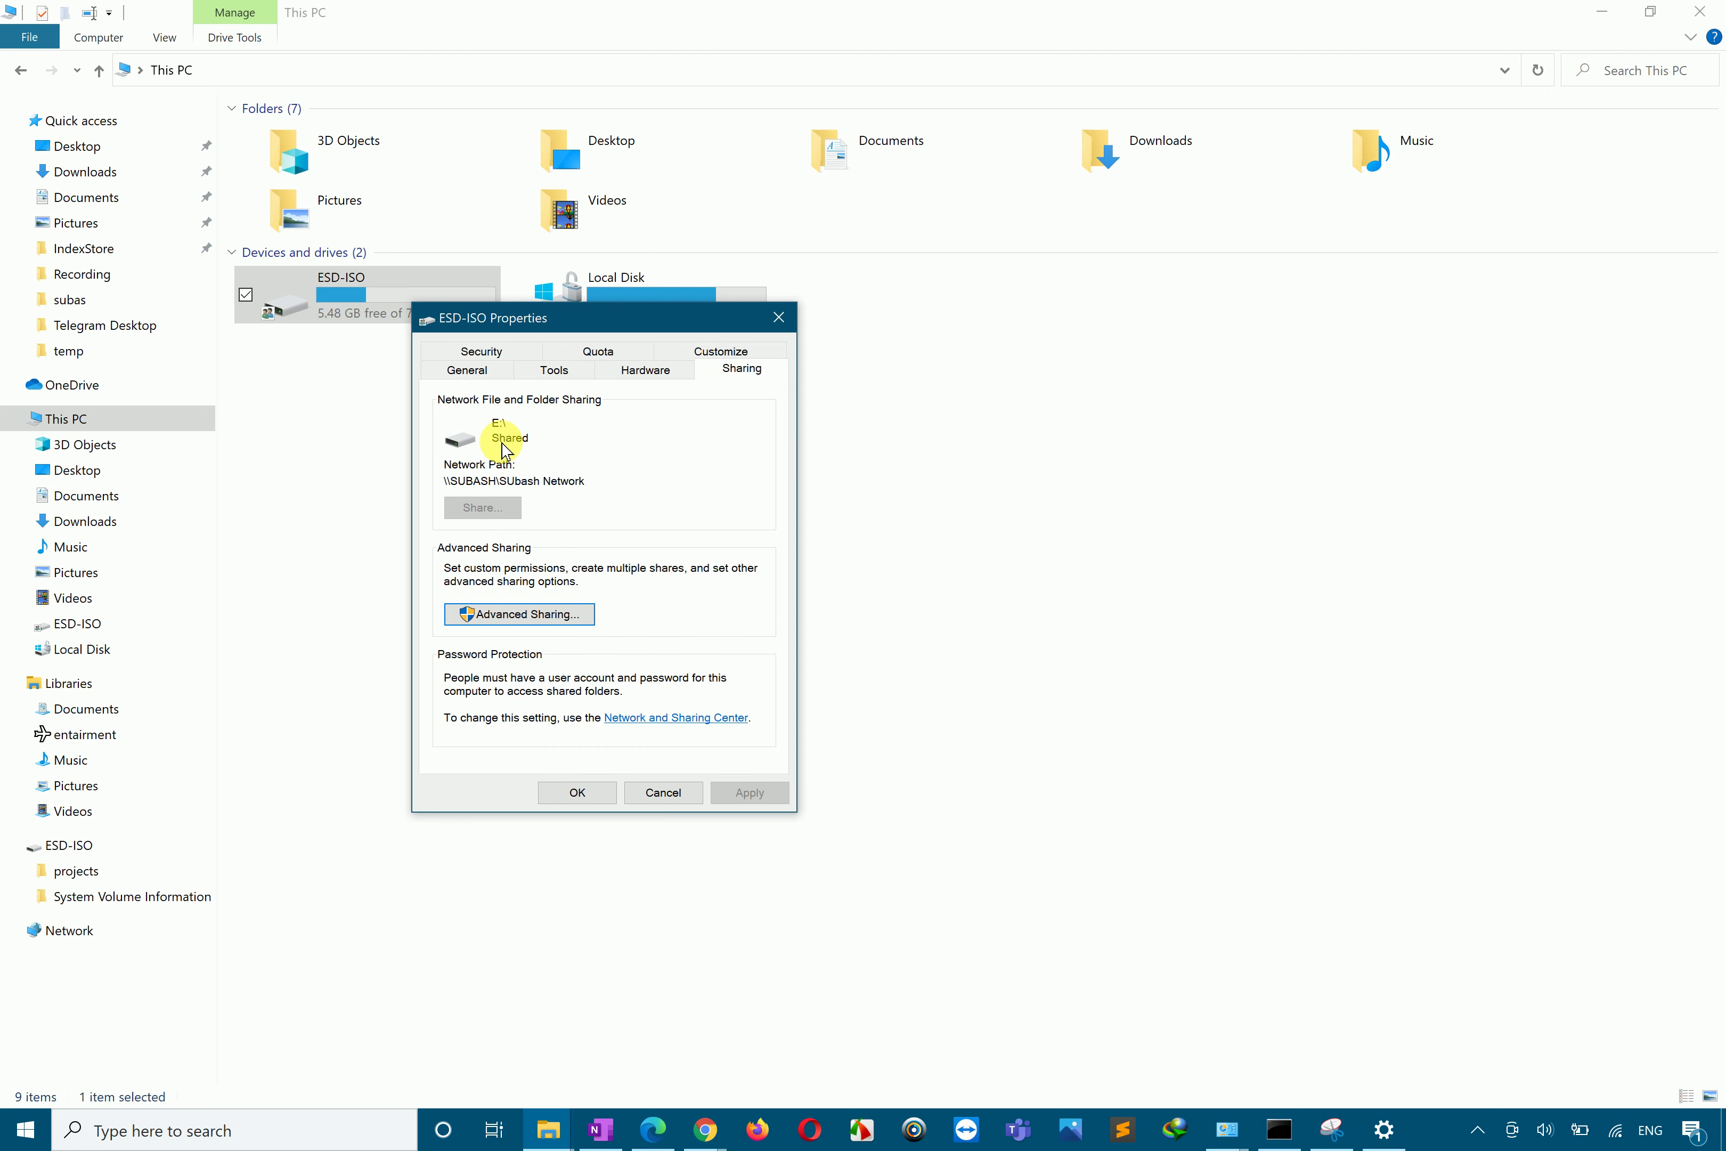
click(536, 614)
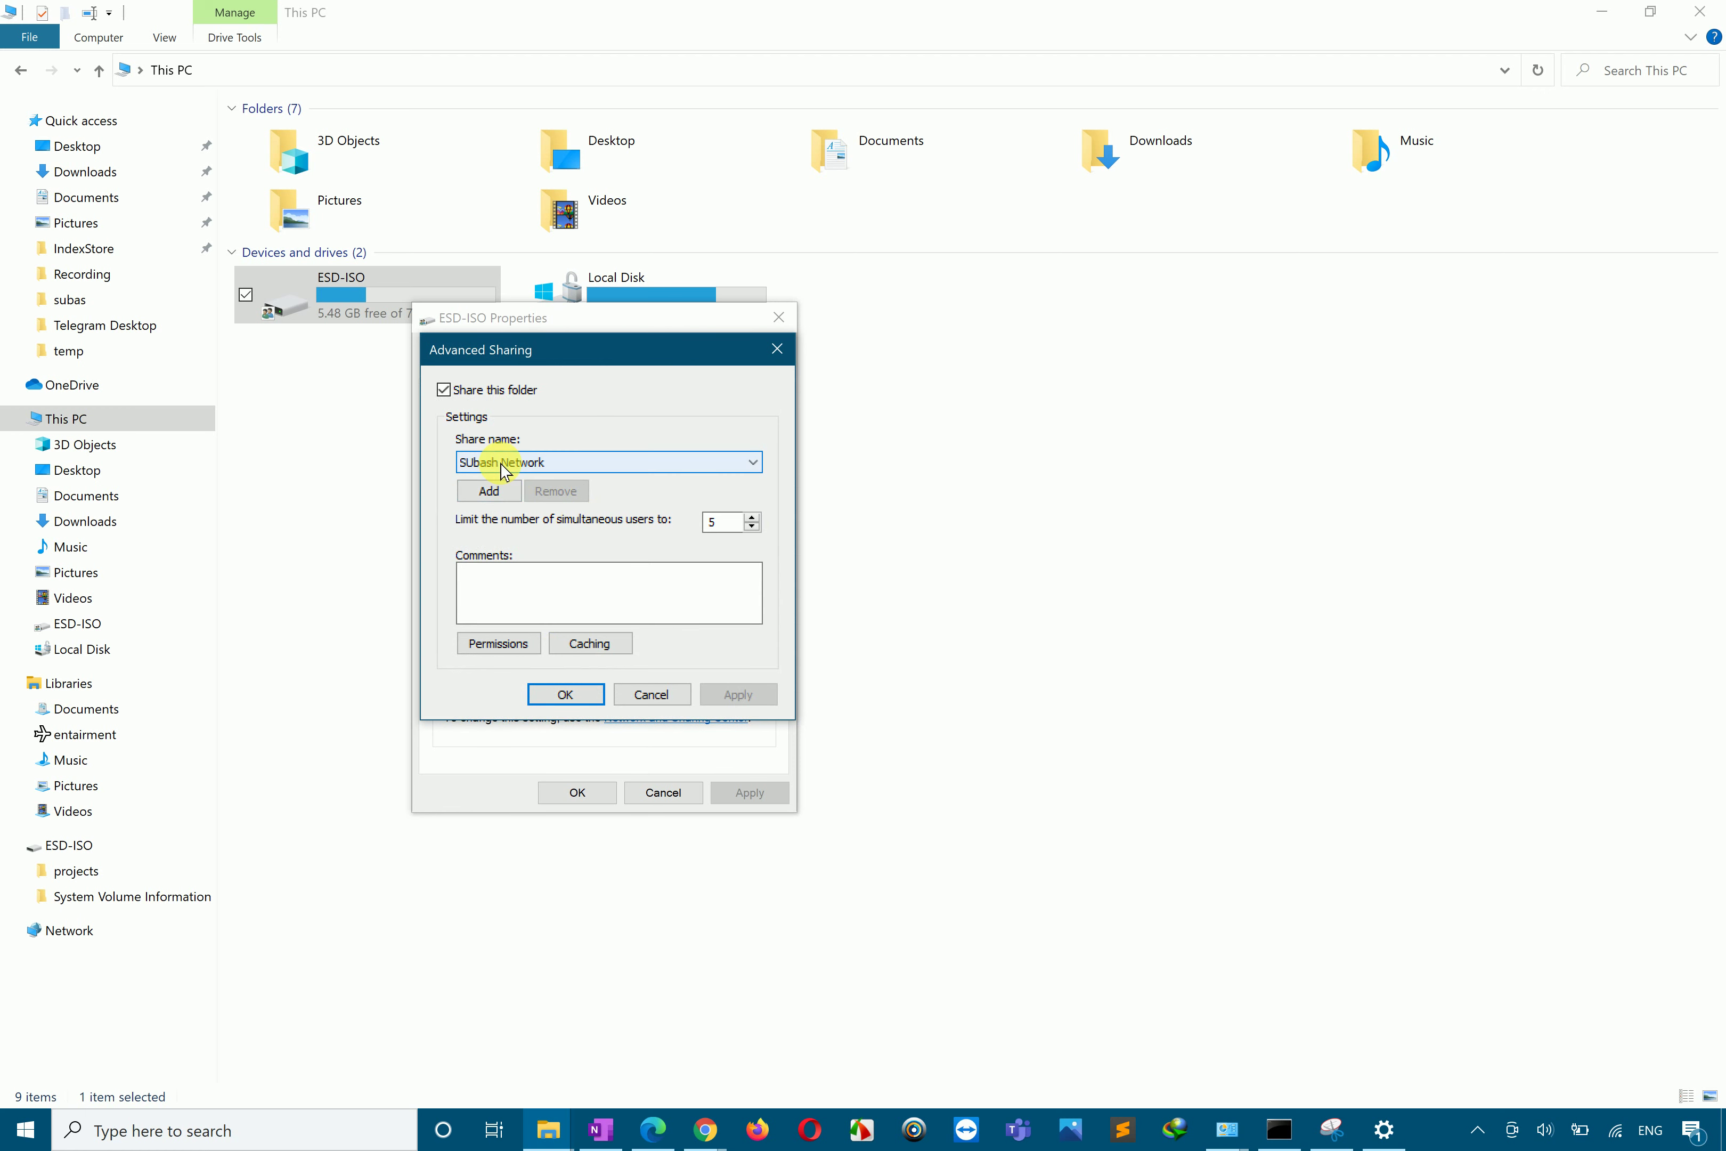
Step: Try to add another share for the drive with no share name and Read permission for Everyone
click(490, 490)
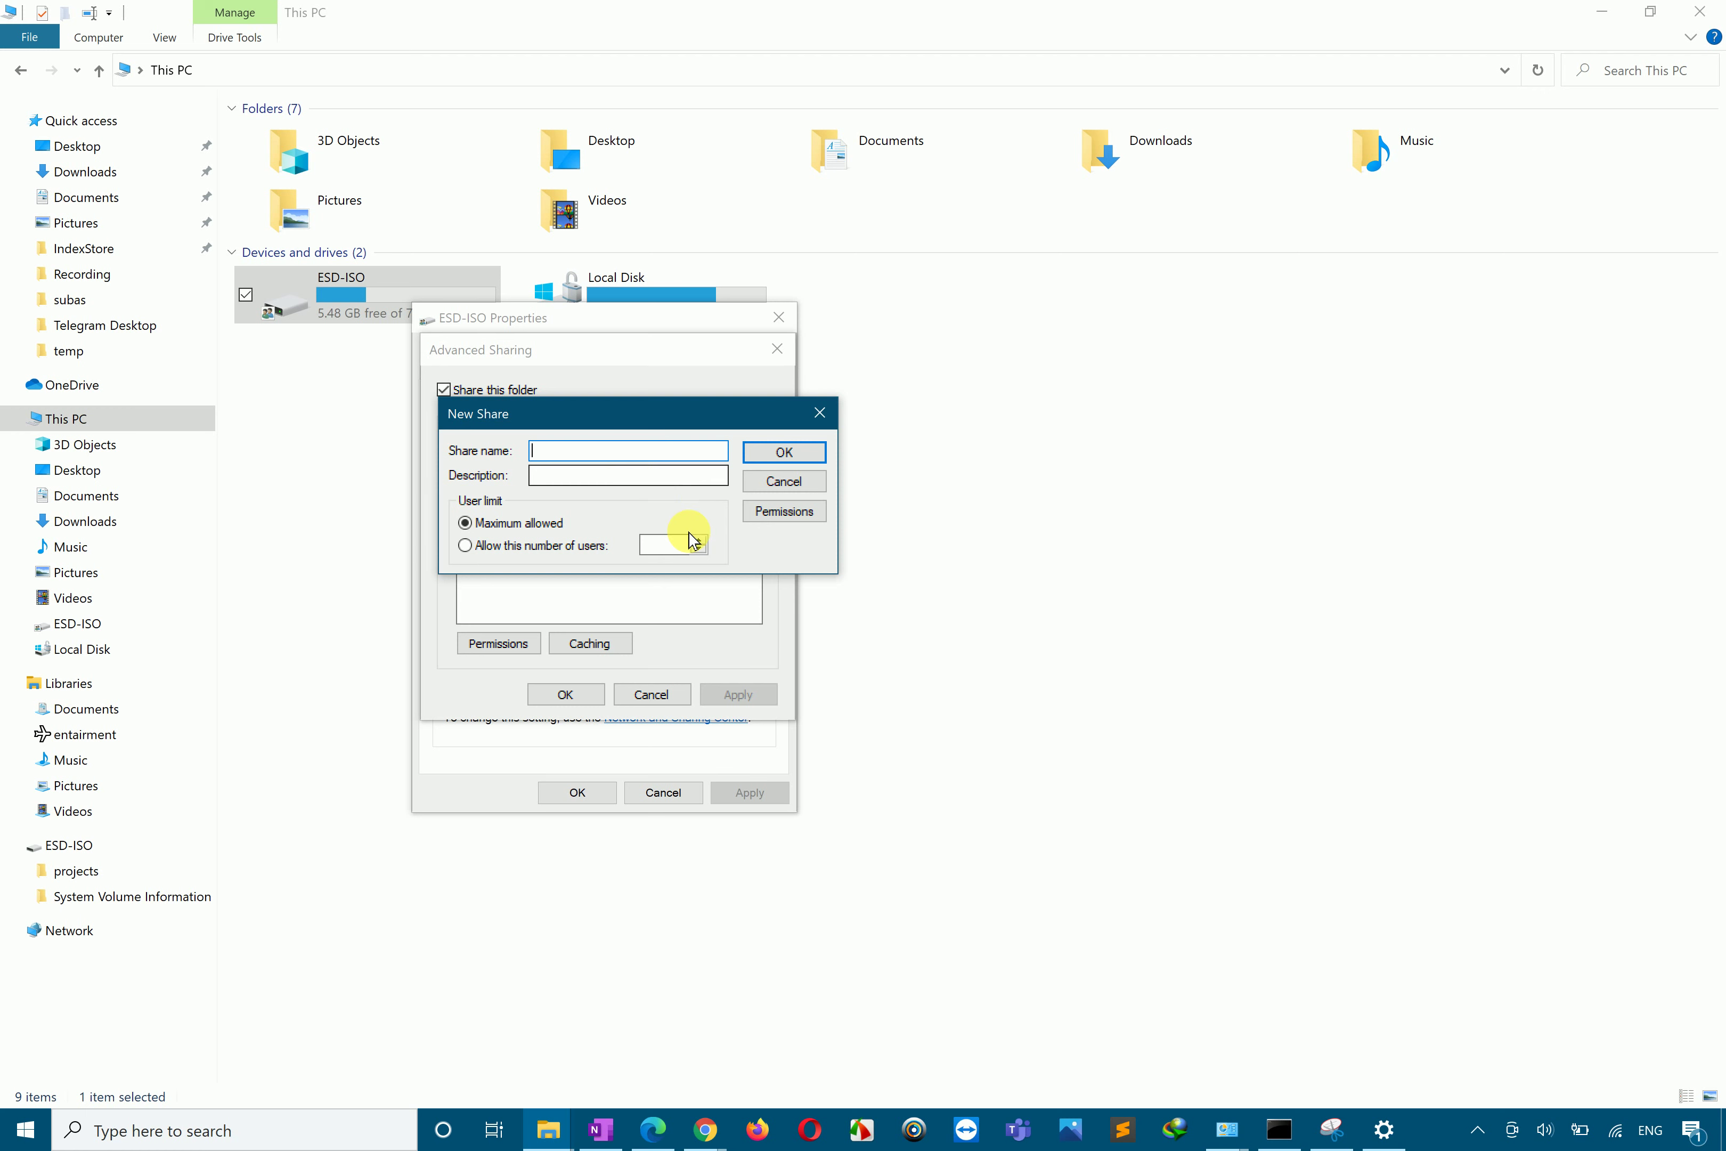
click(788, 513)
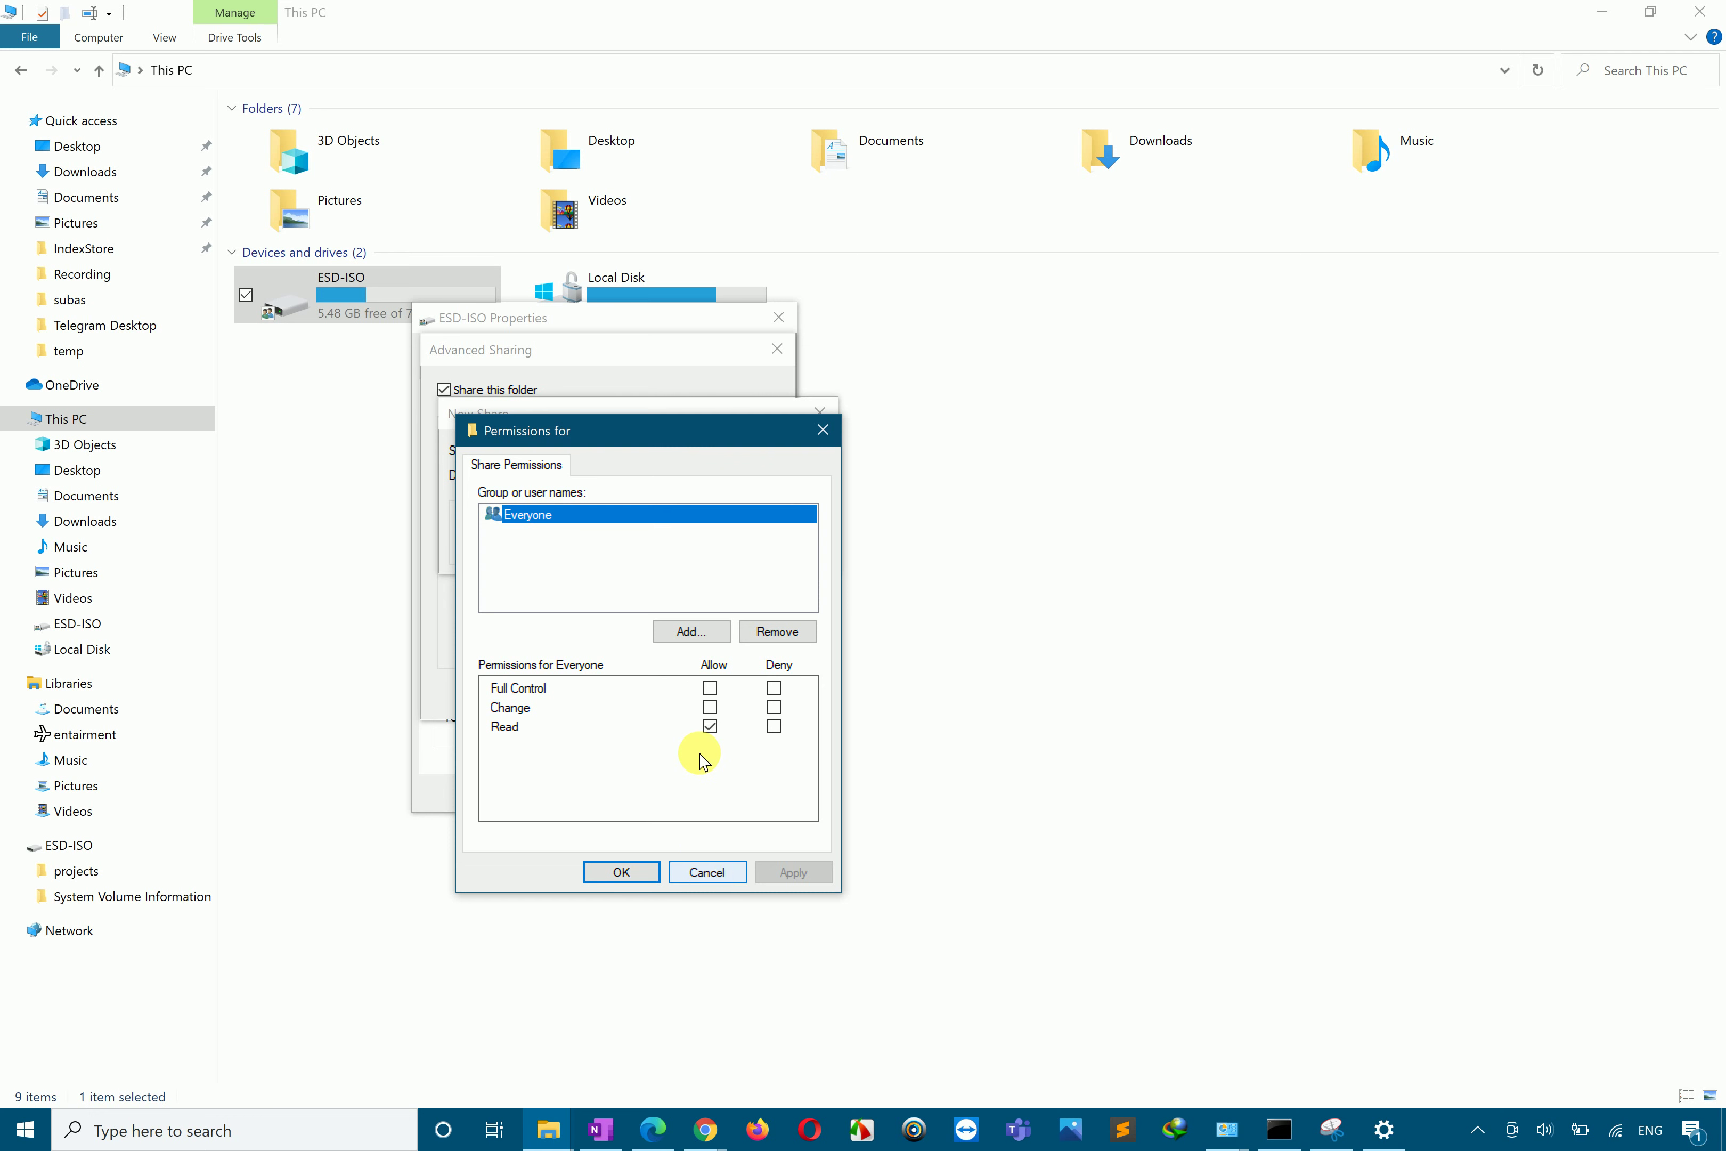
click(712, 711)
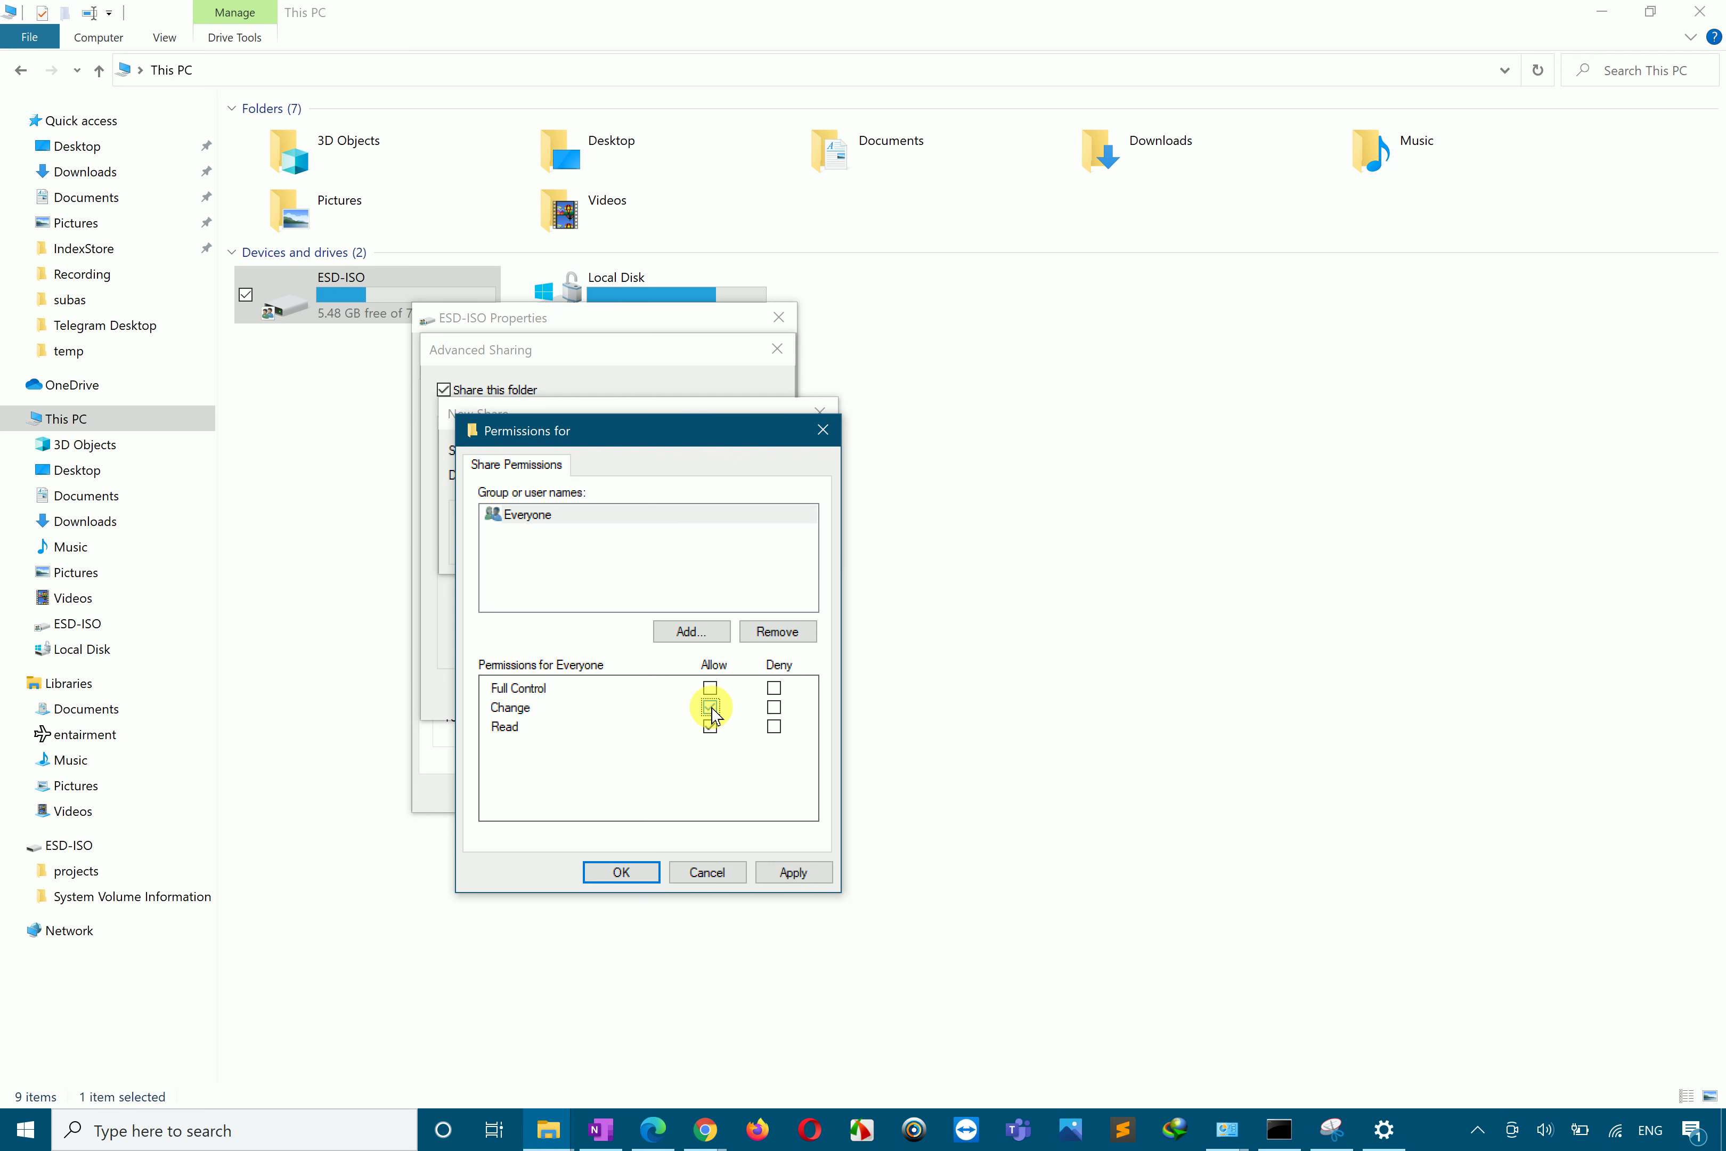
click(810, 880)
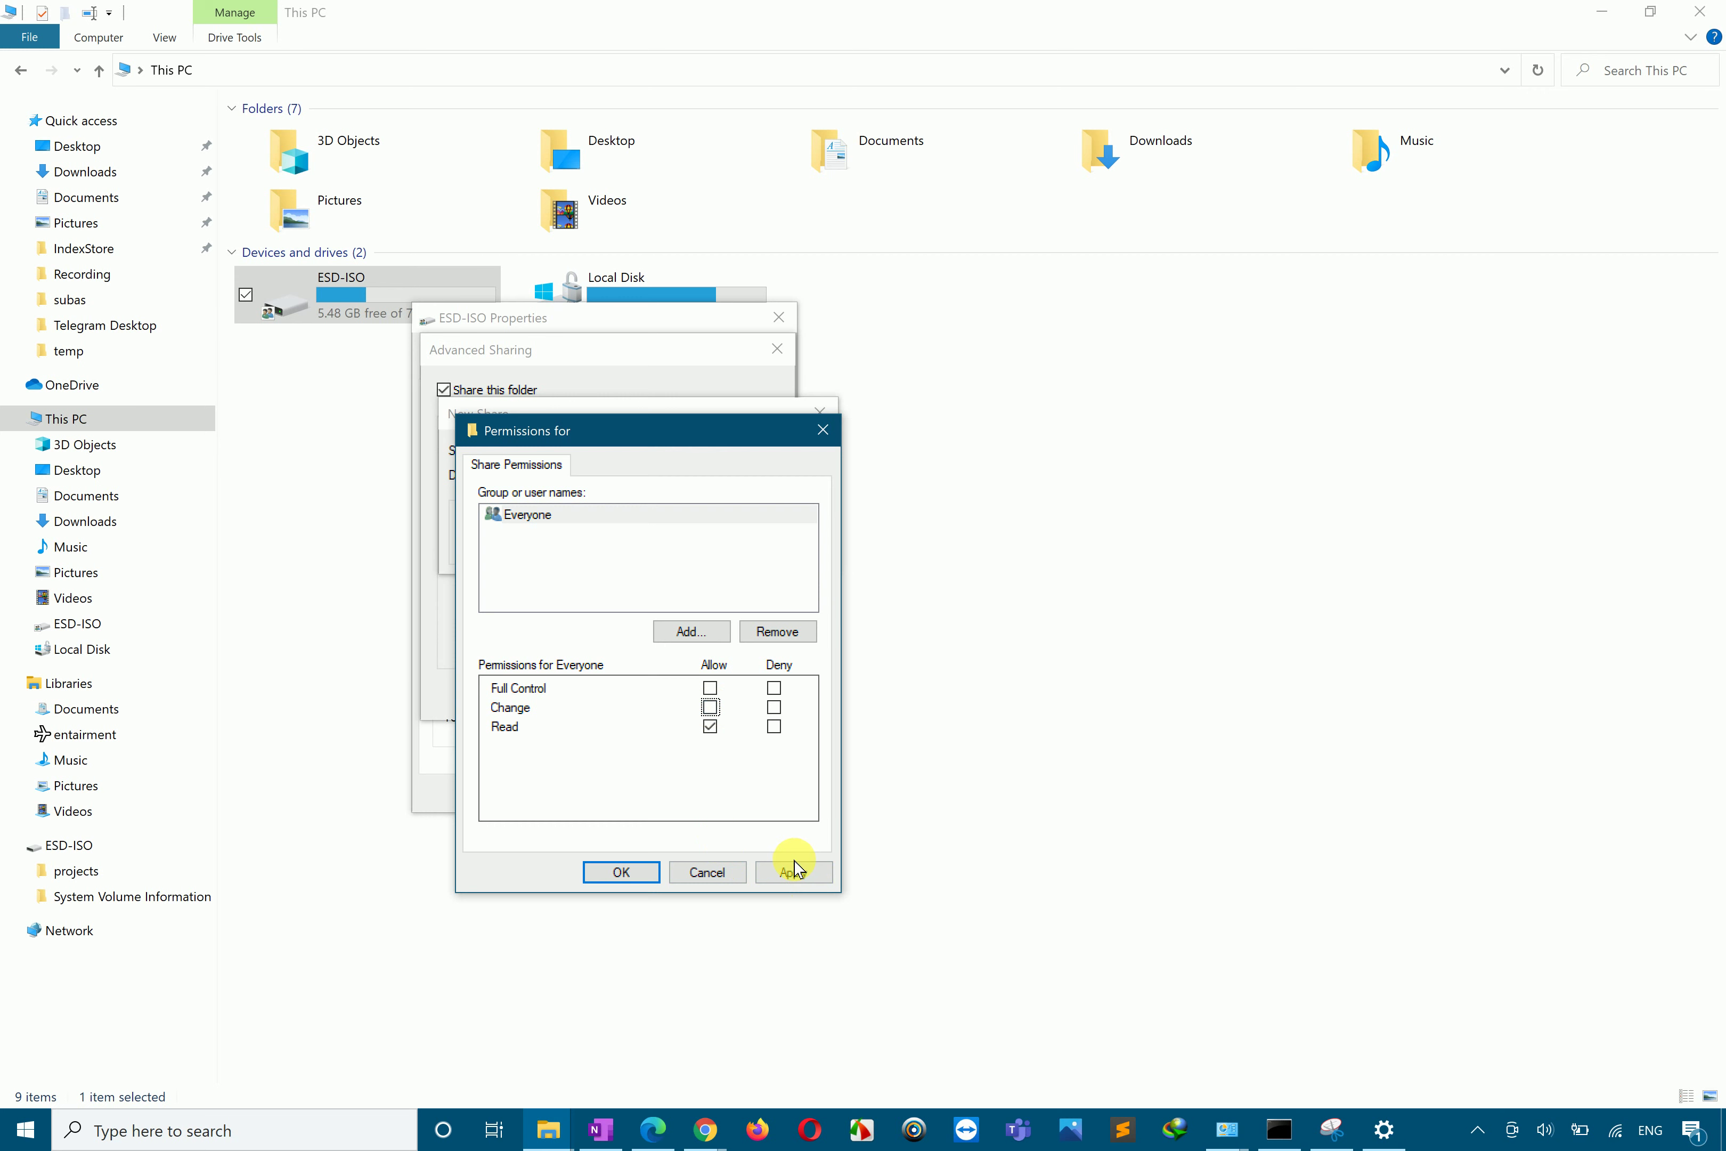
click(637, 873)
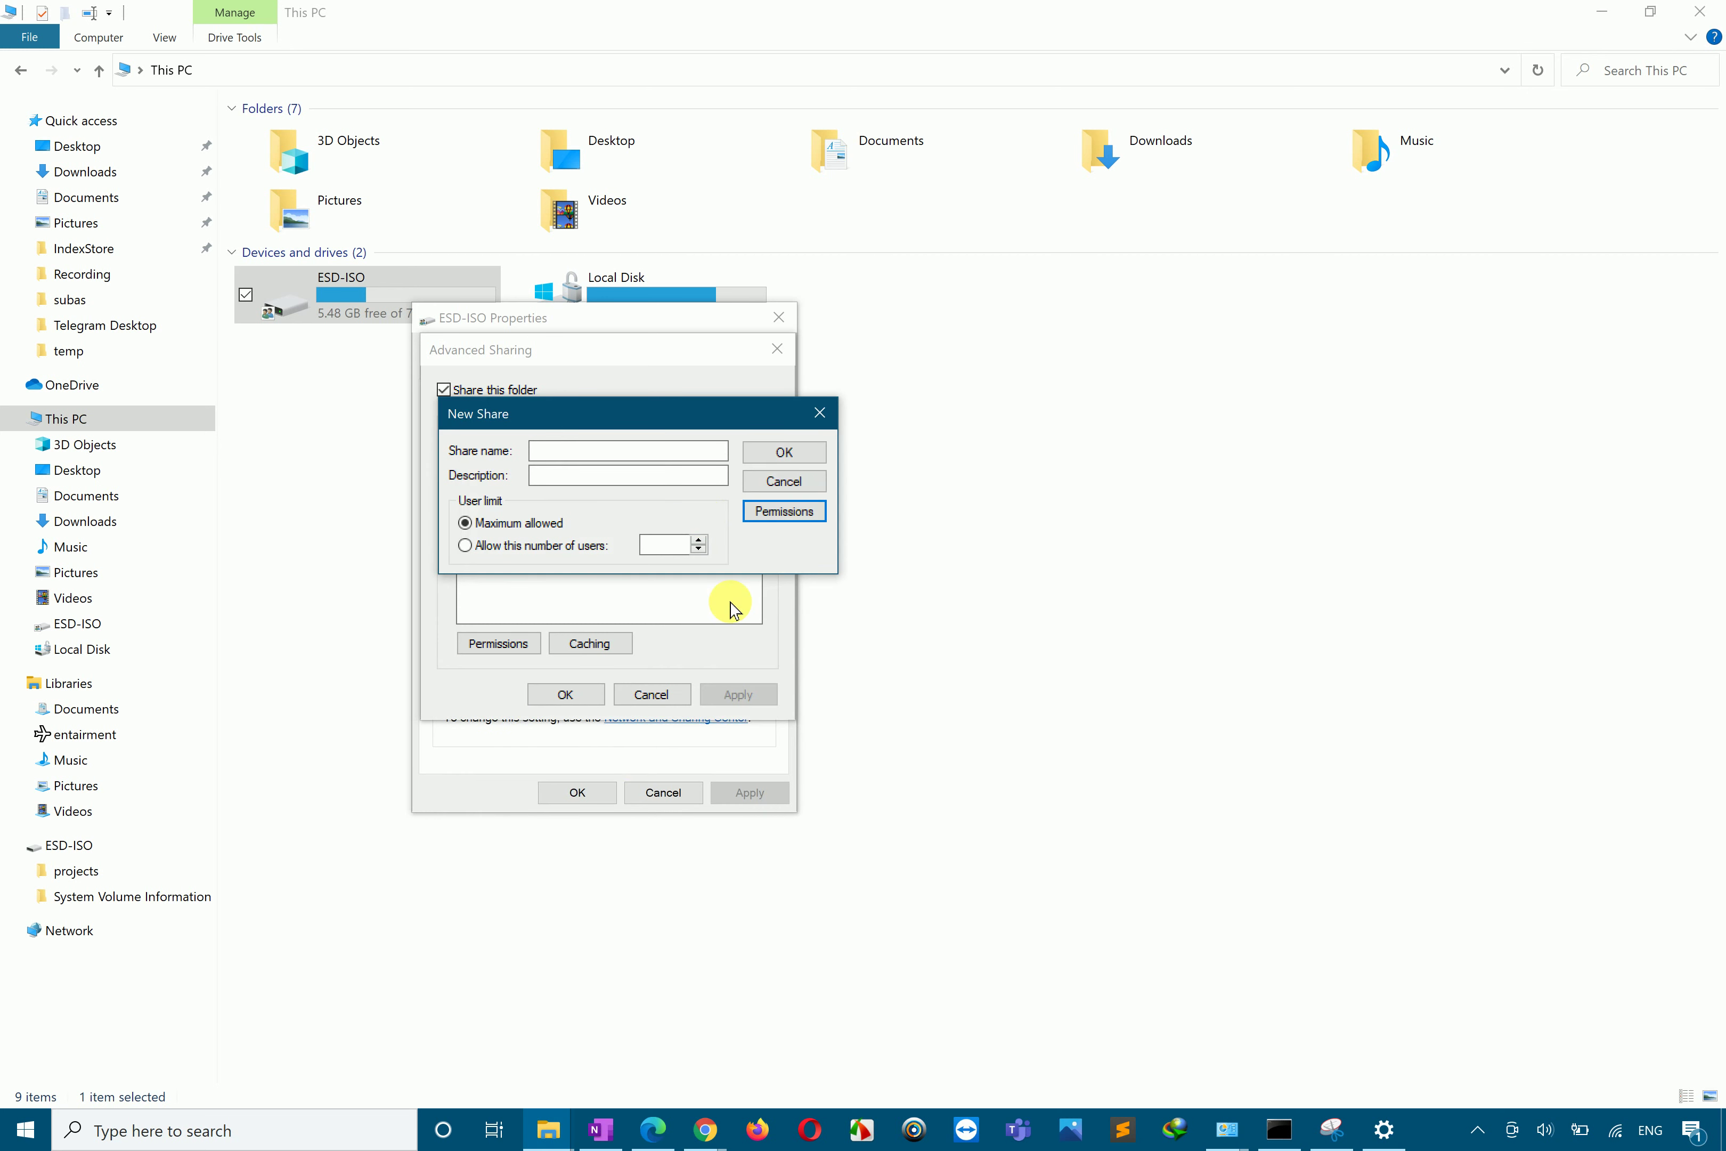
click(785, 452)
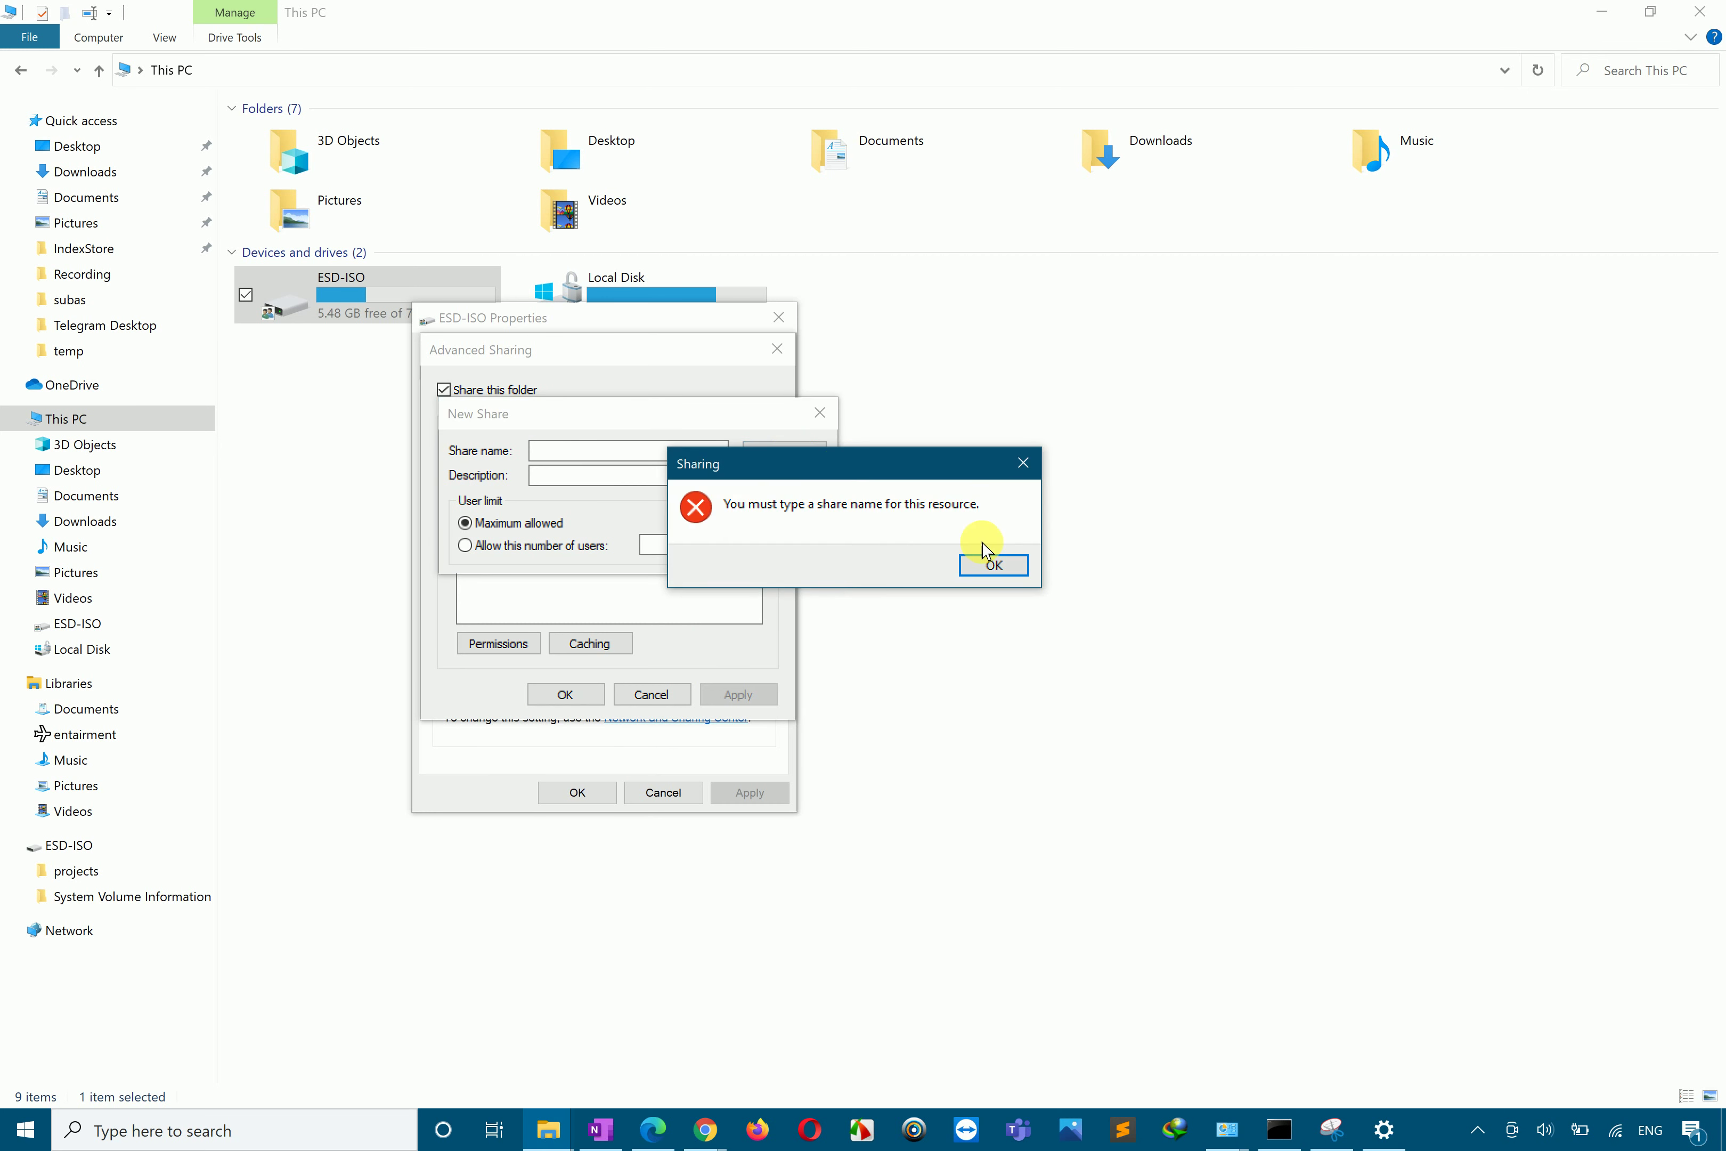
click(993, 566)
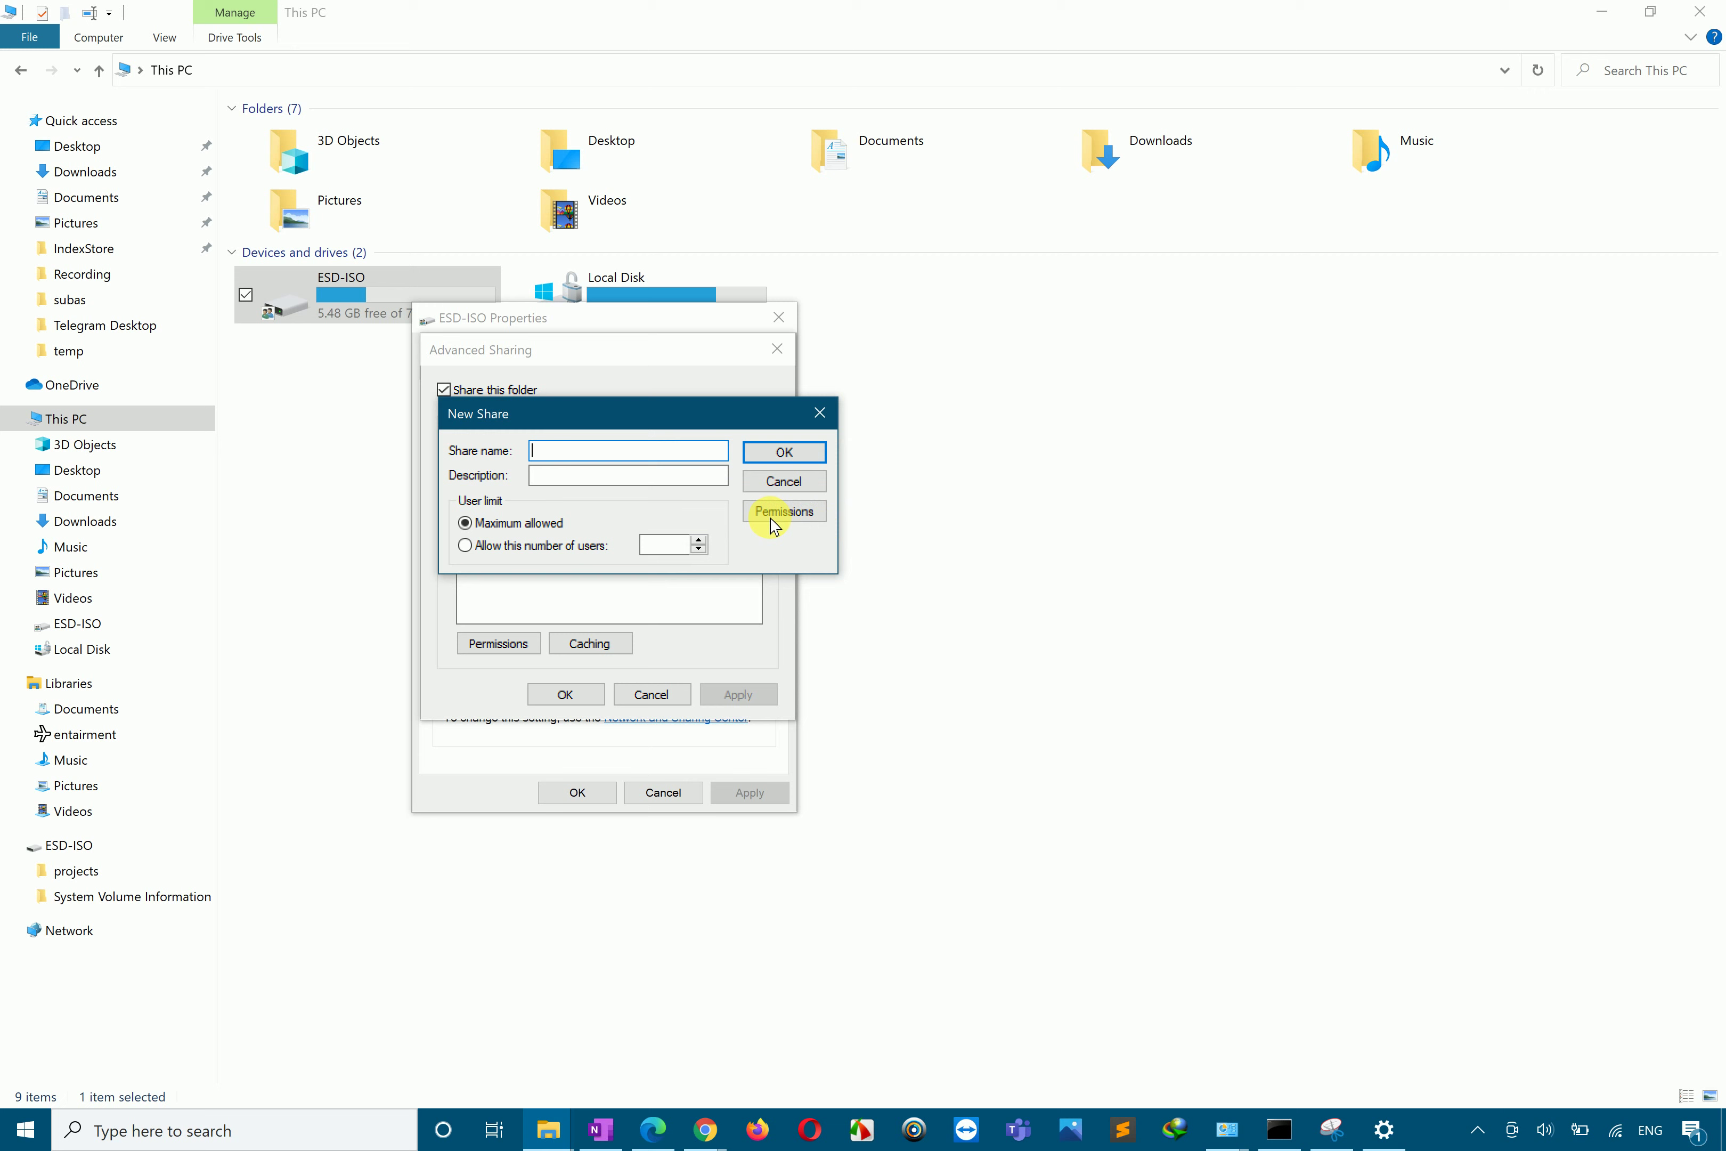
click(776, 485)
Step: Review the existing share's permissions for Everyone, then close the drive's sharing and properties dialogs
click(518, 650)
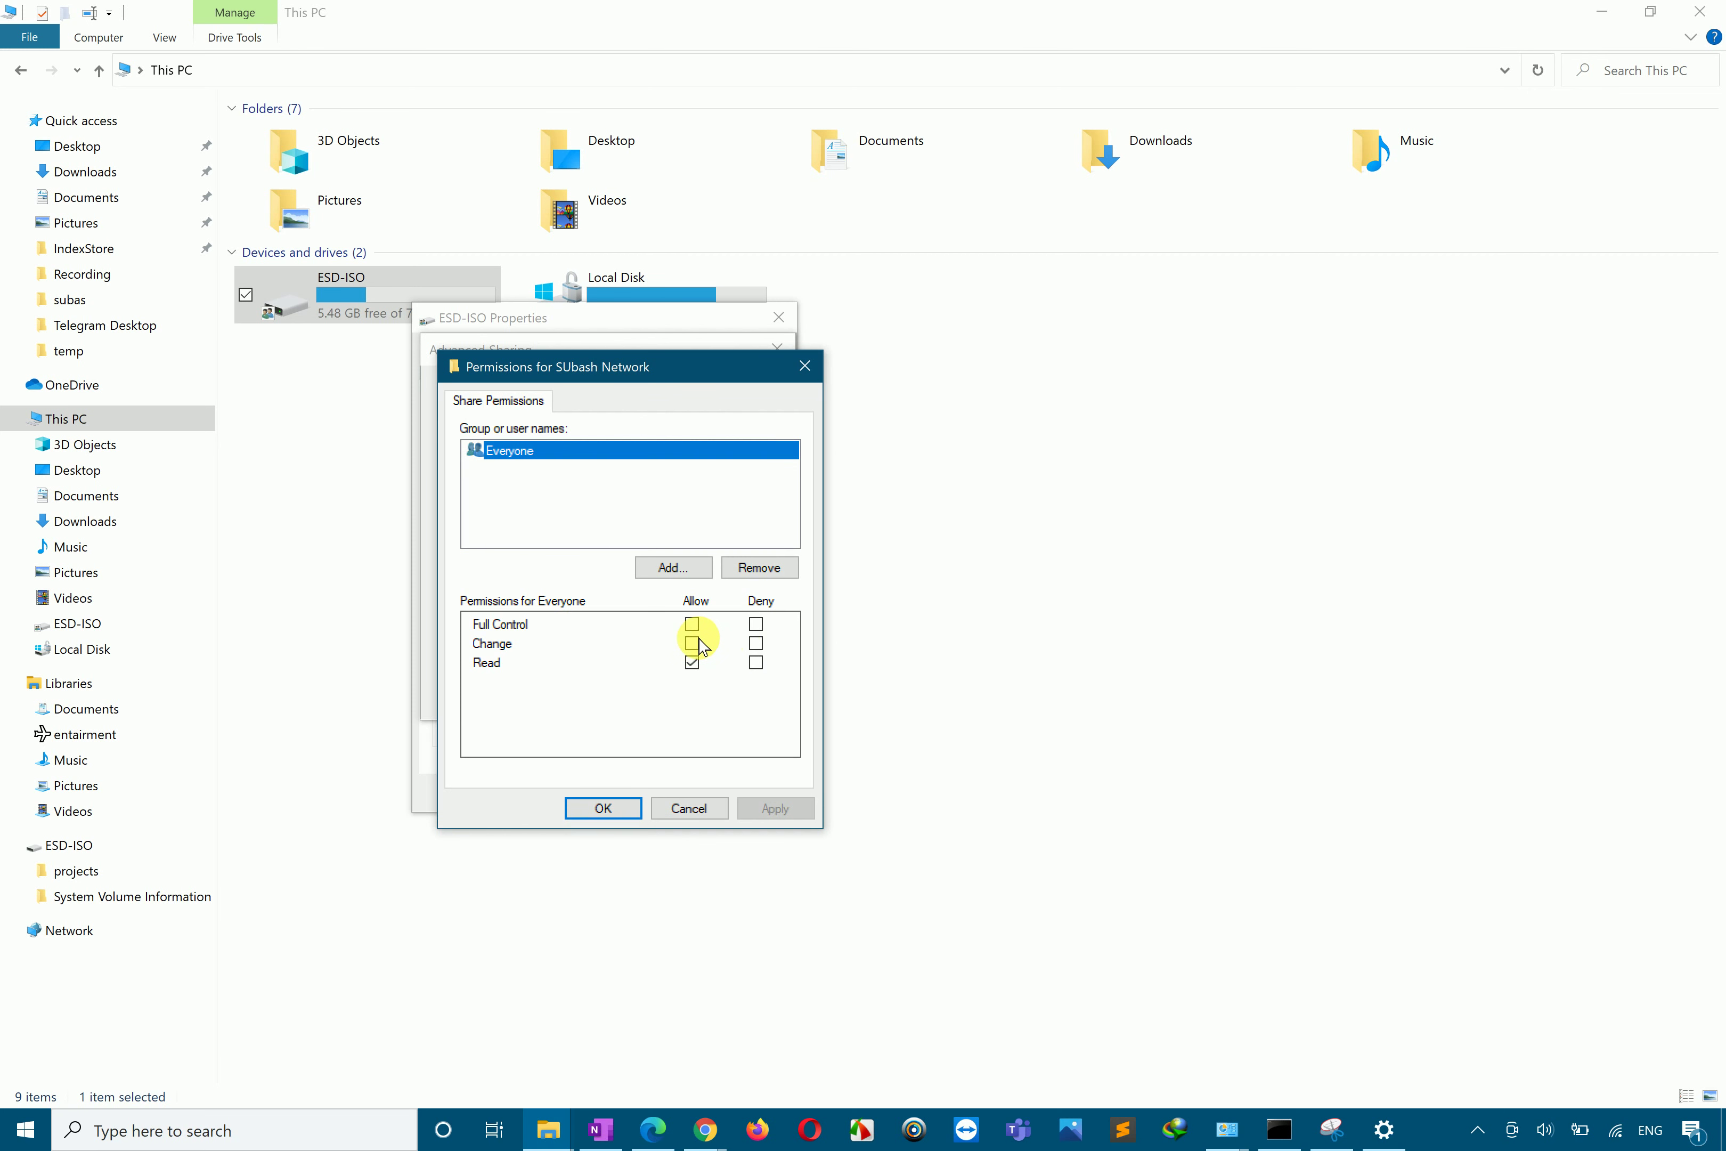
click(605, 808)
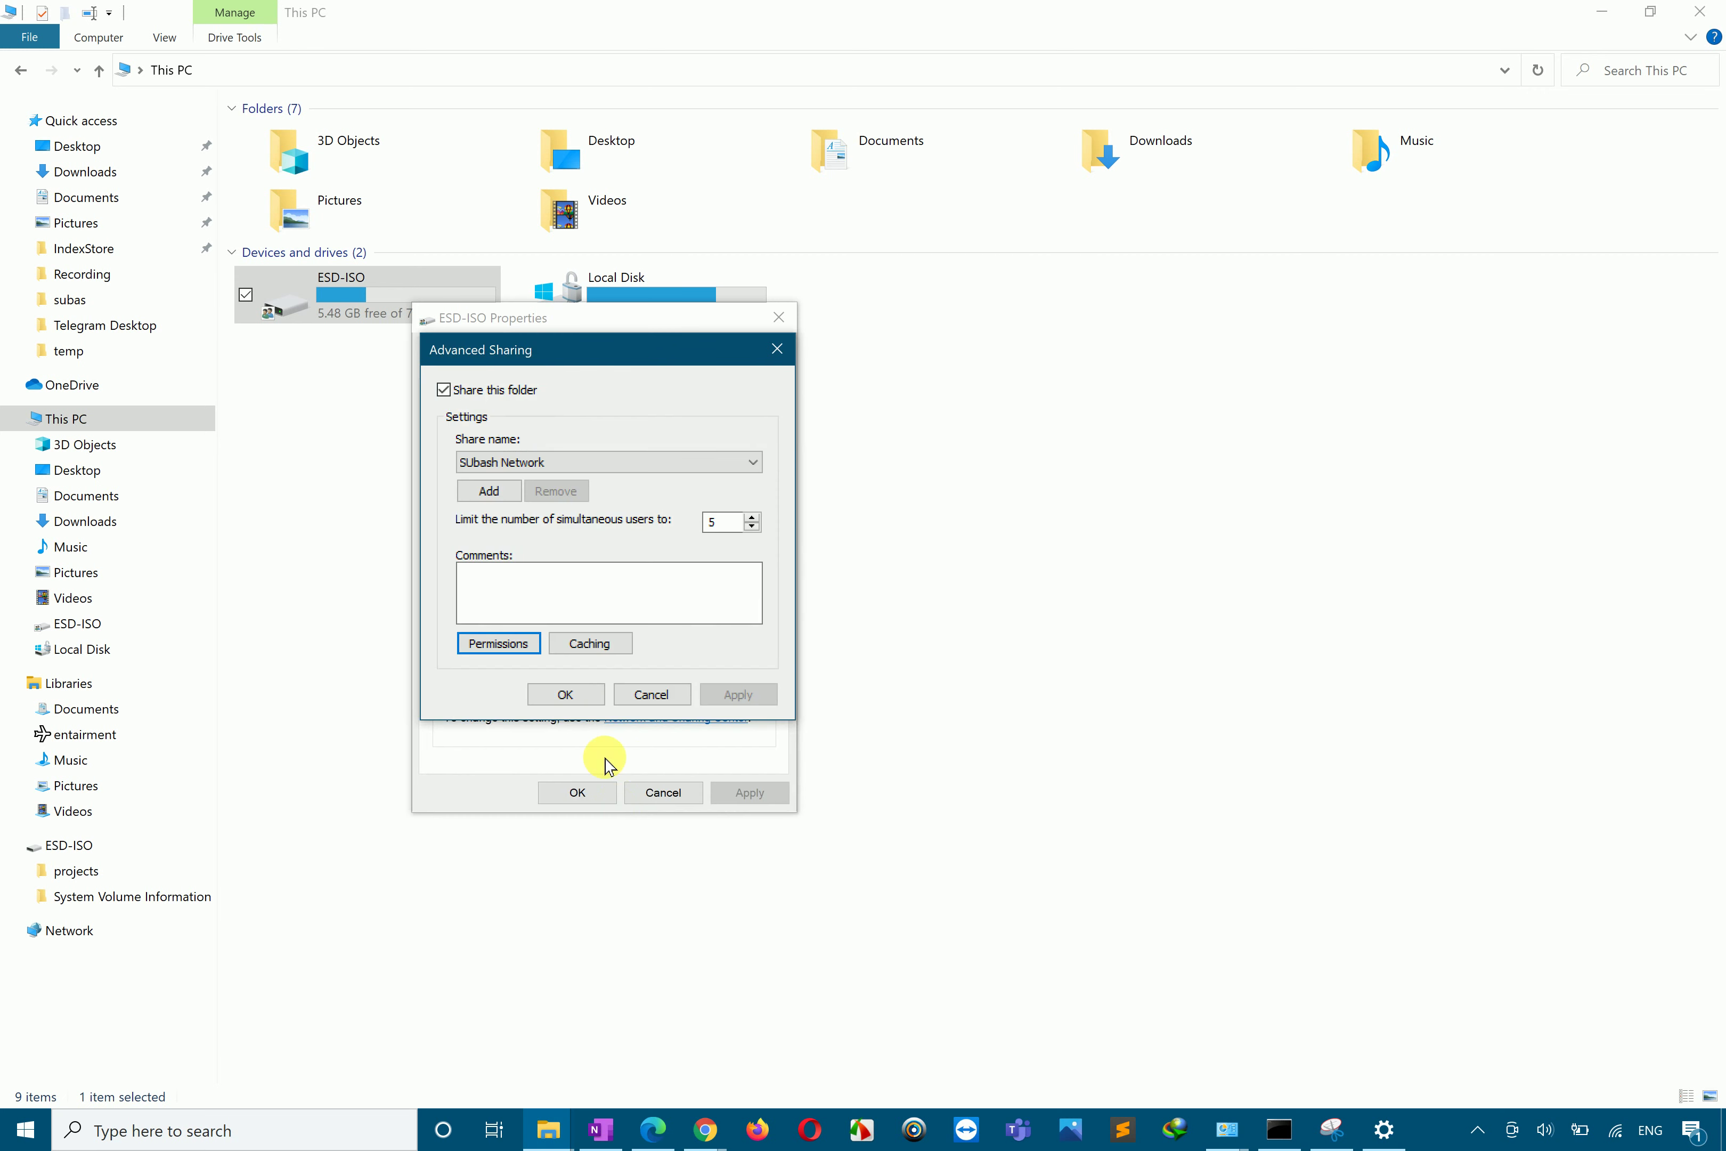
click(574, 707)
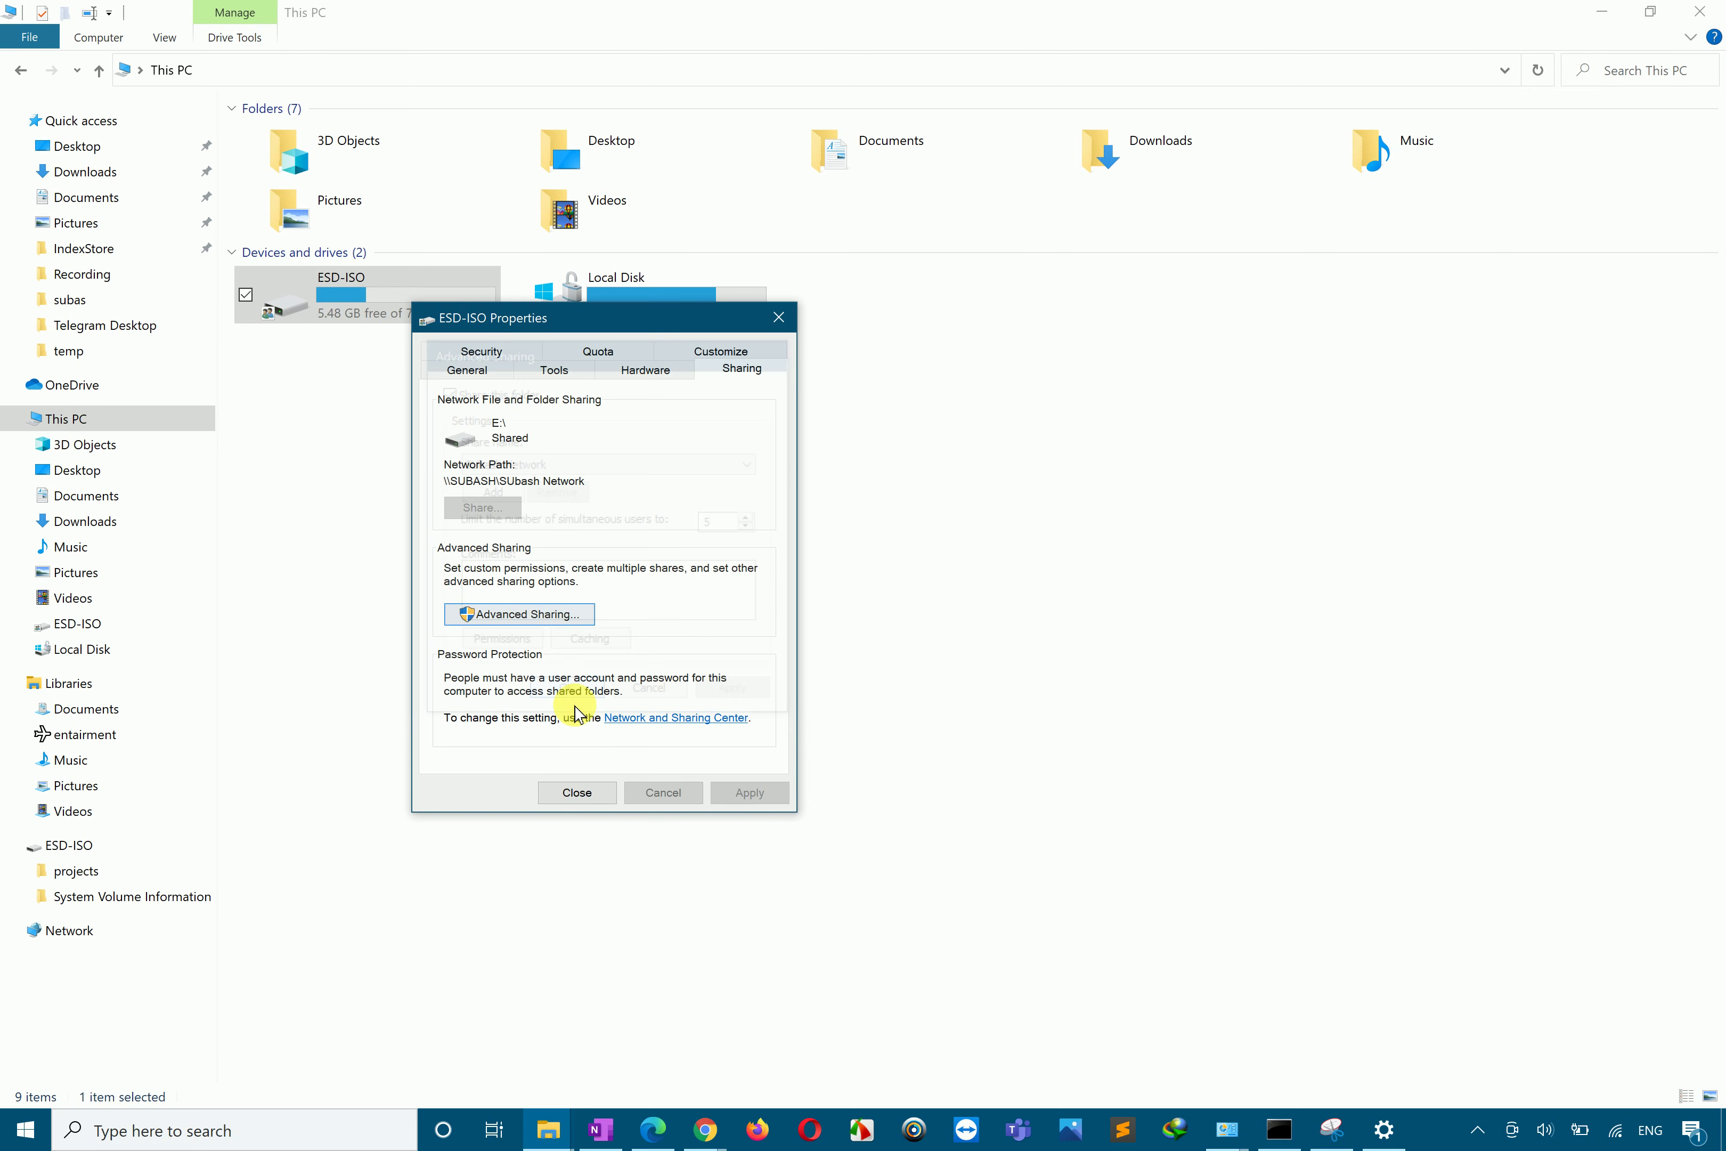
click(577, 795)
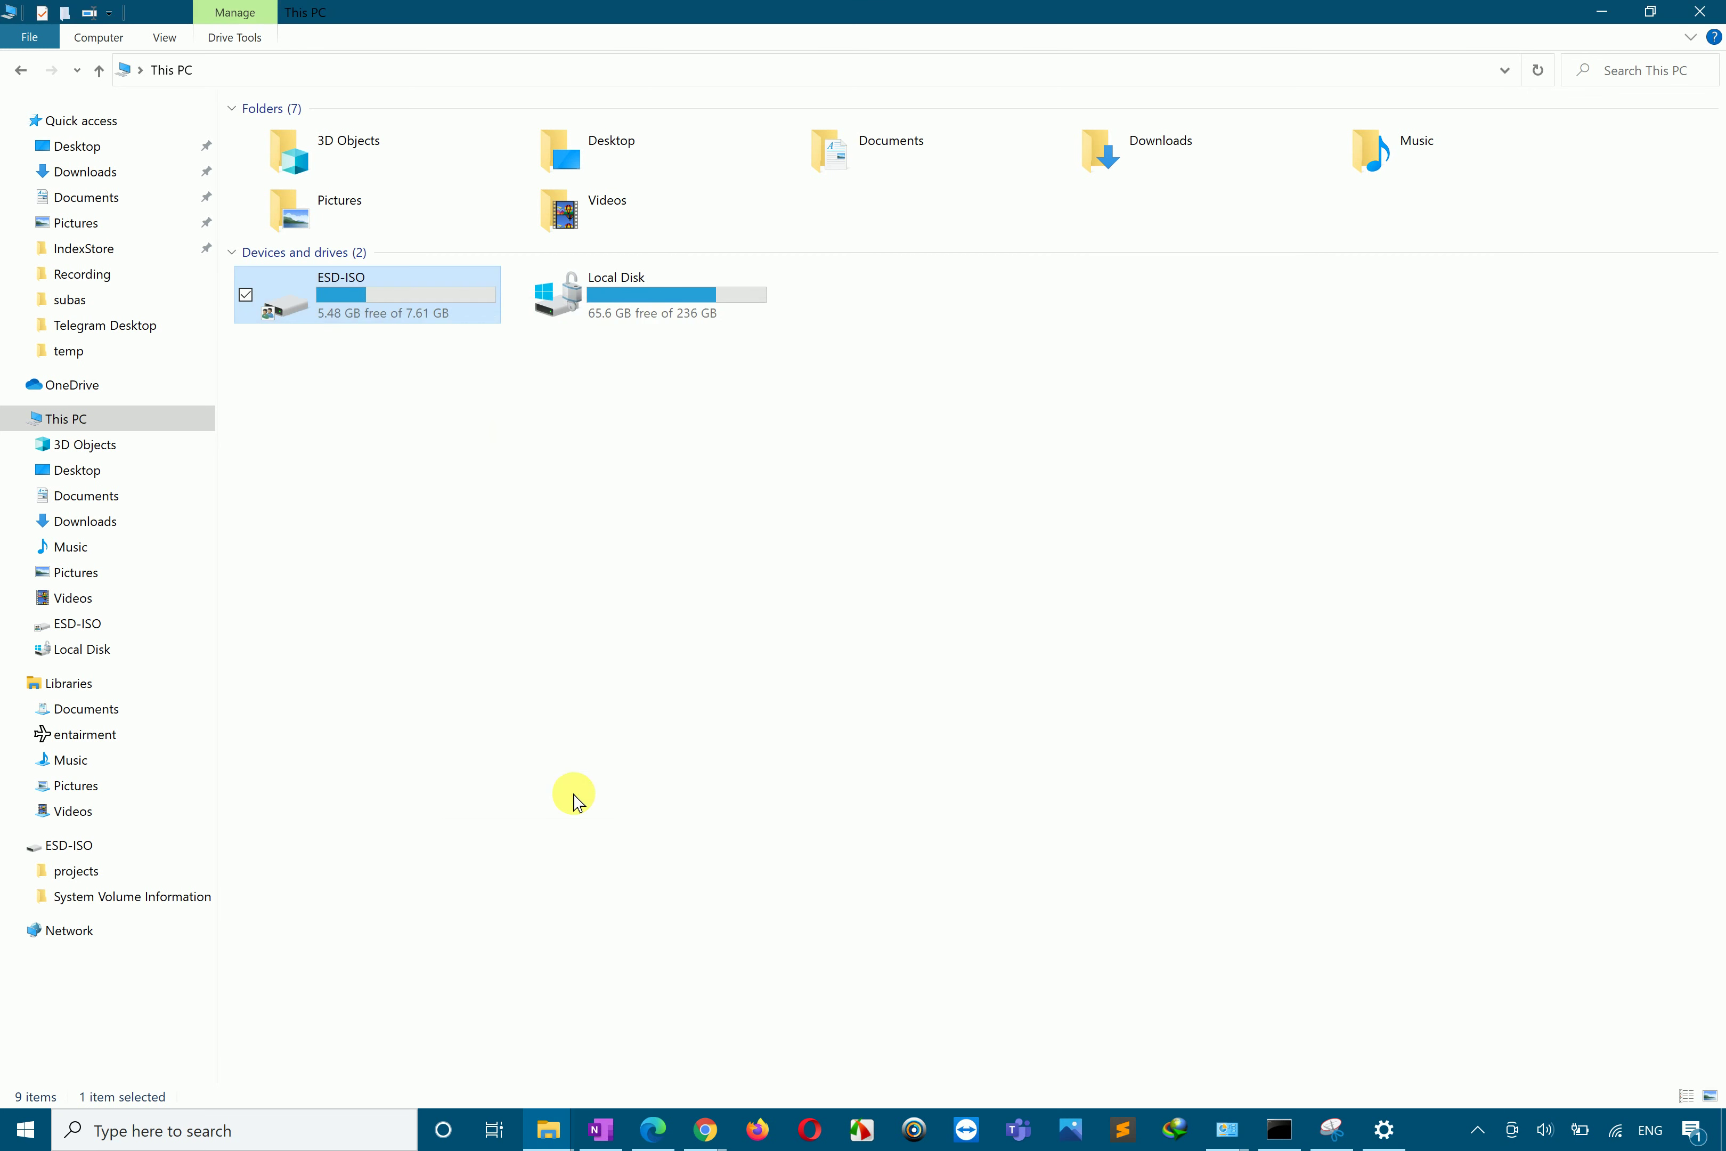
Step: Check the shared contents of the network computer UNKNOW, then return to the Network location and refresh it
click(56, 933)
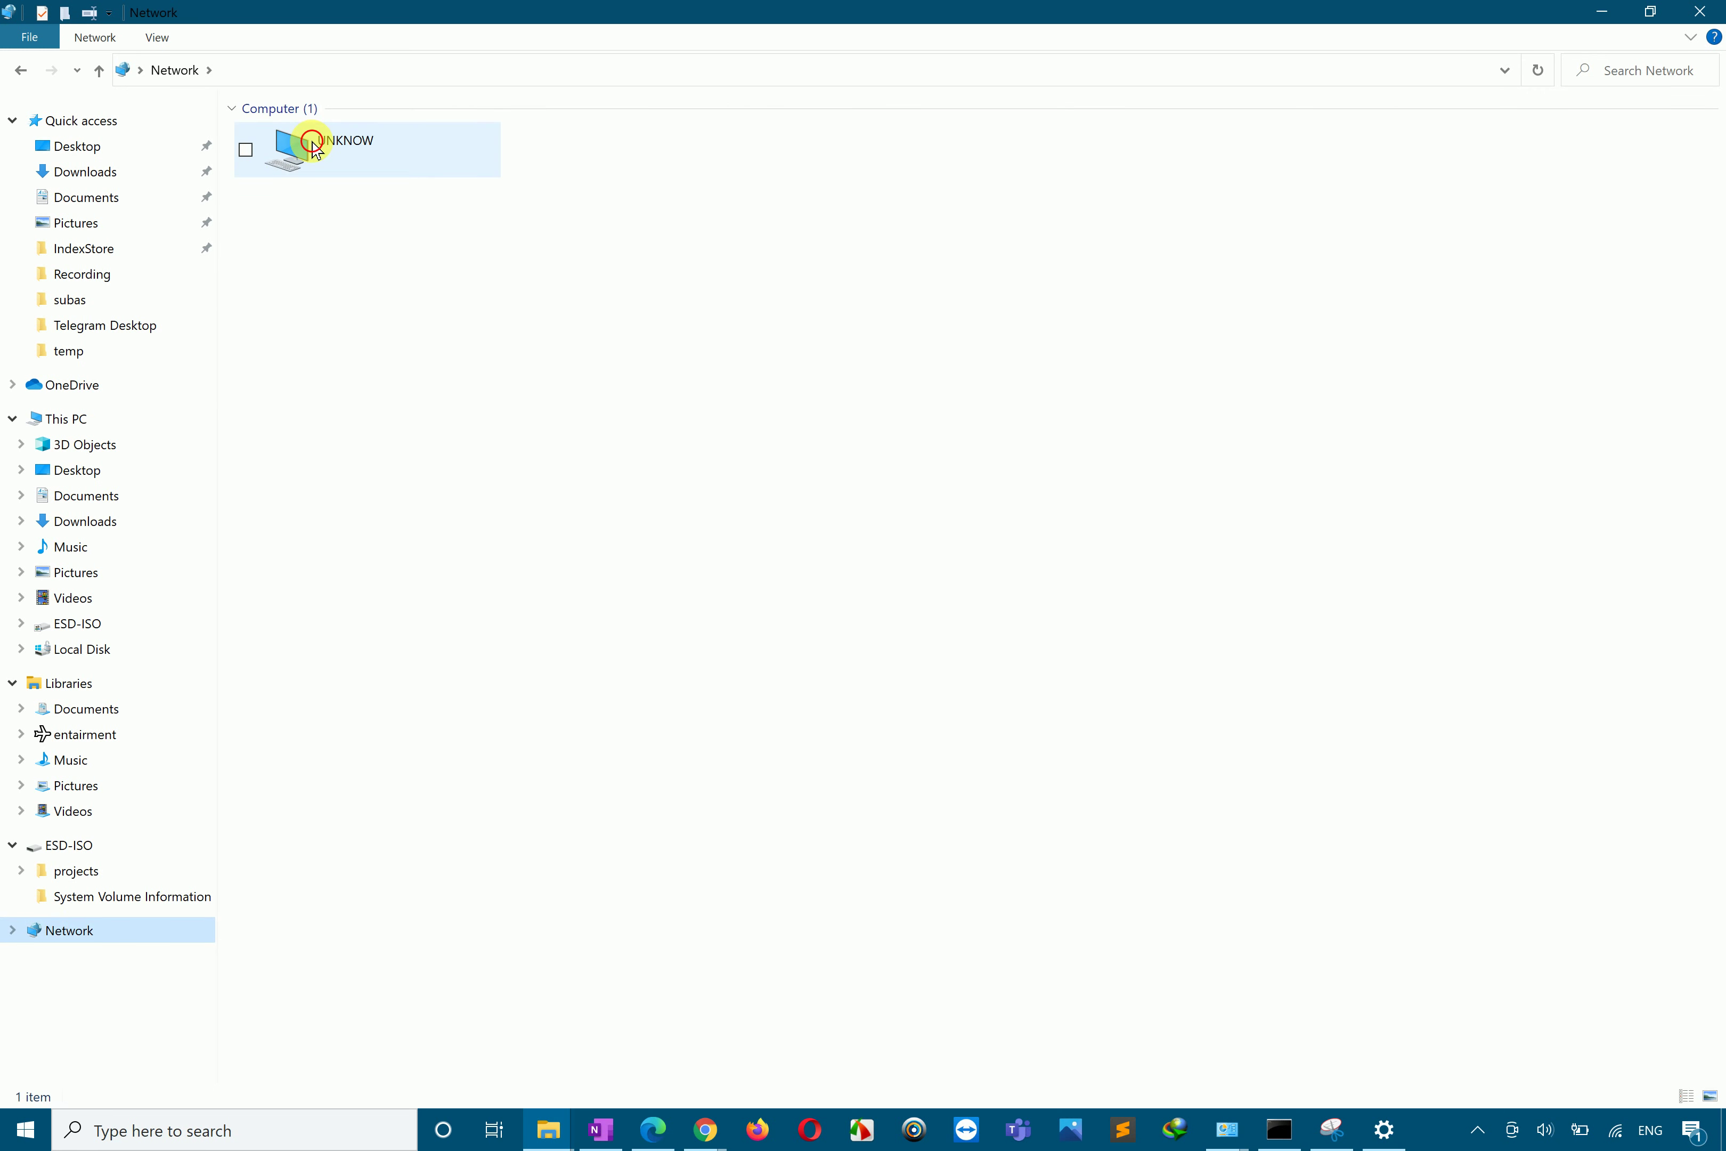
double_click(312, 149)
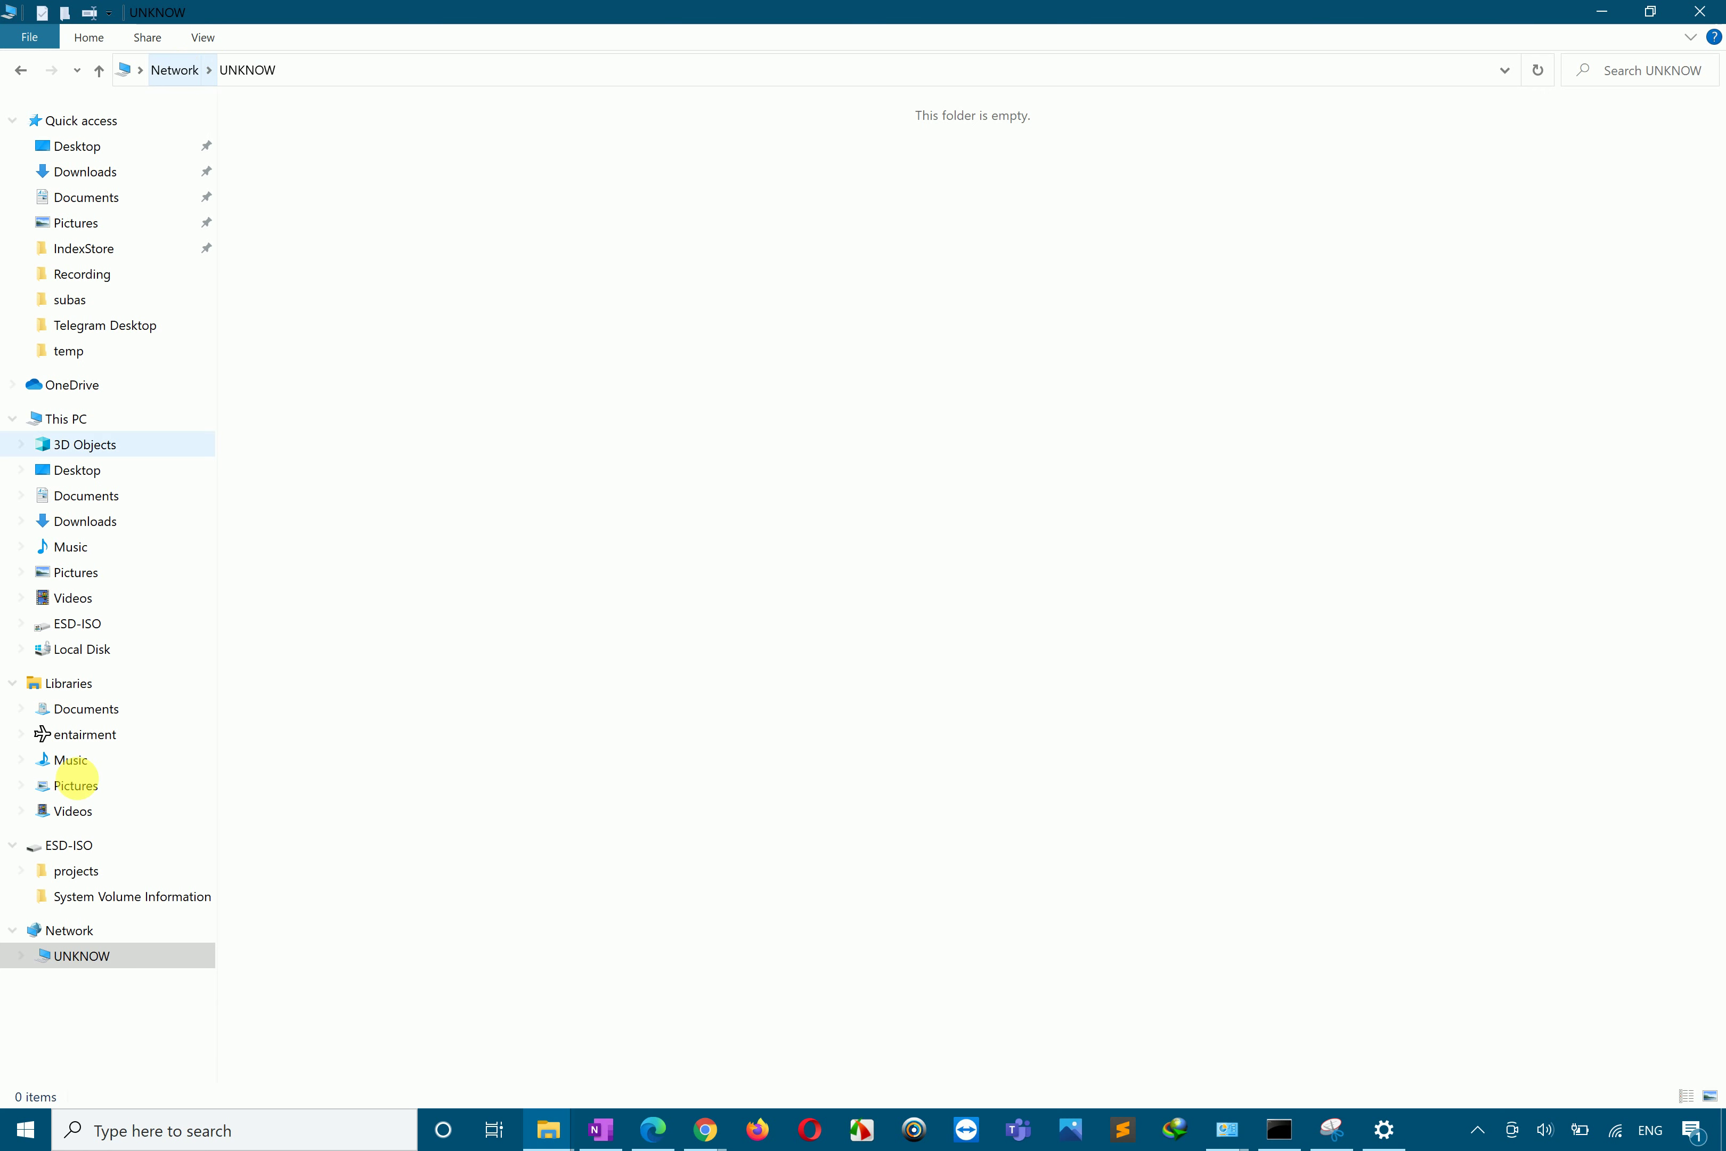
click(96, 937)
click(585, 369)
right_click(583, 369)
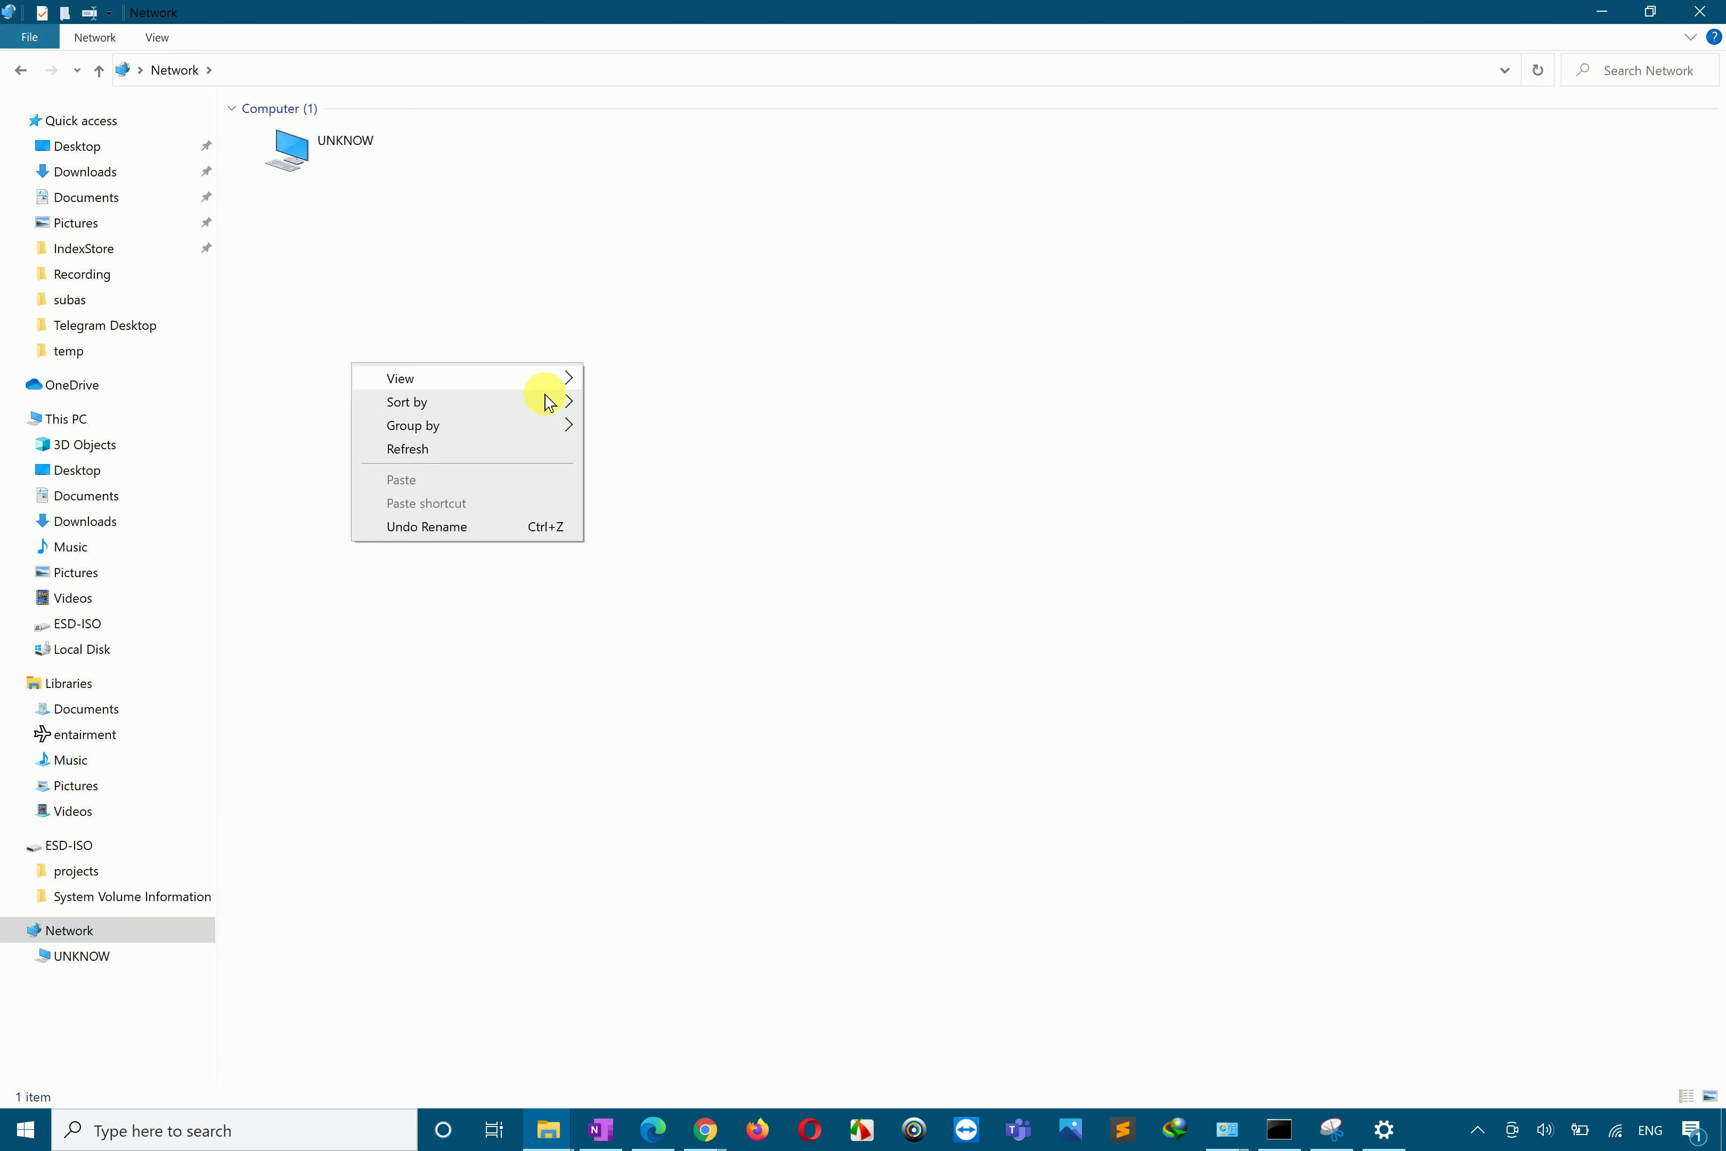
click(454, 456)
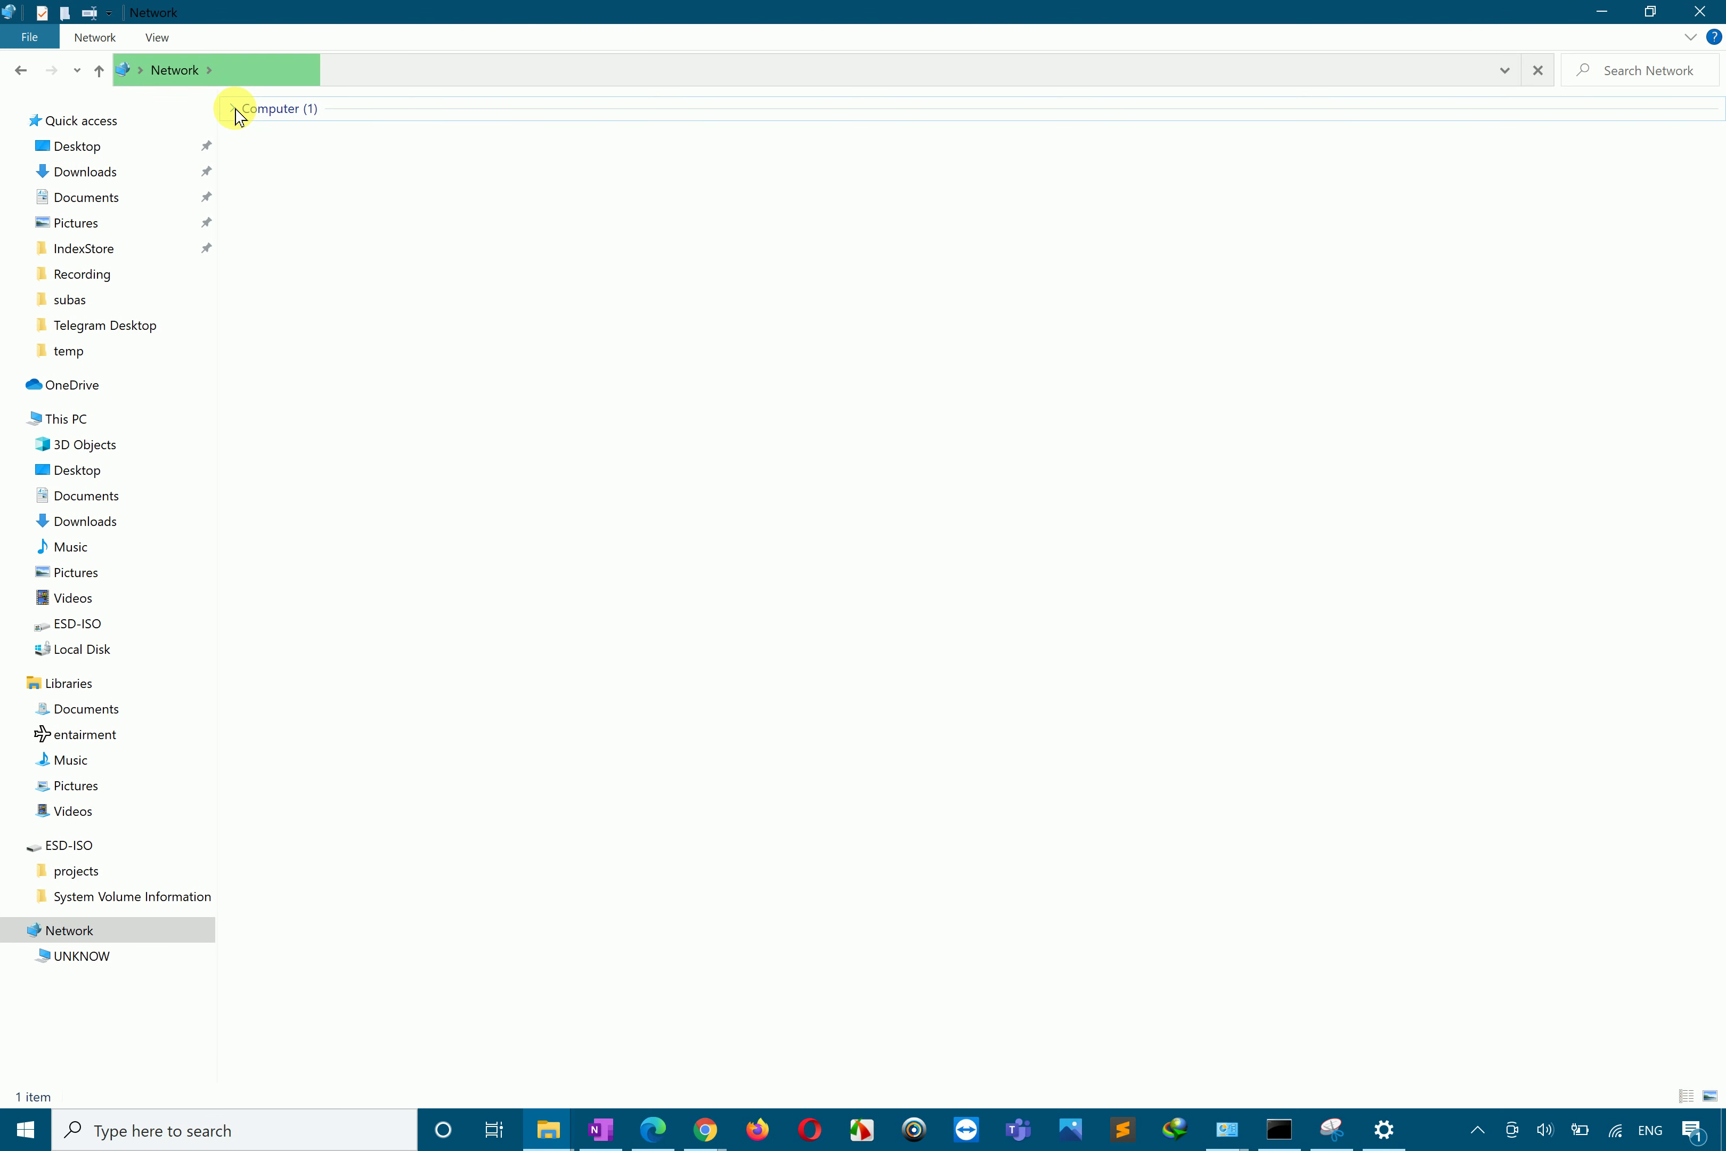
right_click(621, 560)
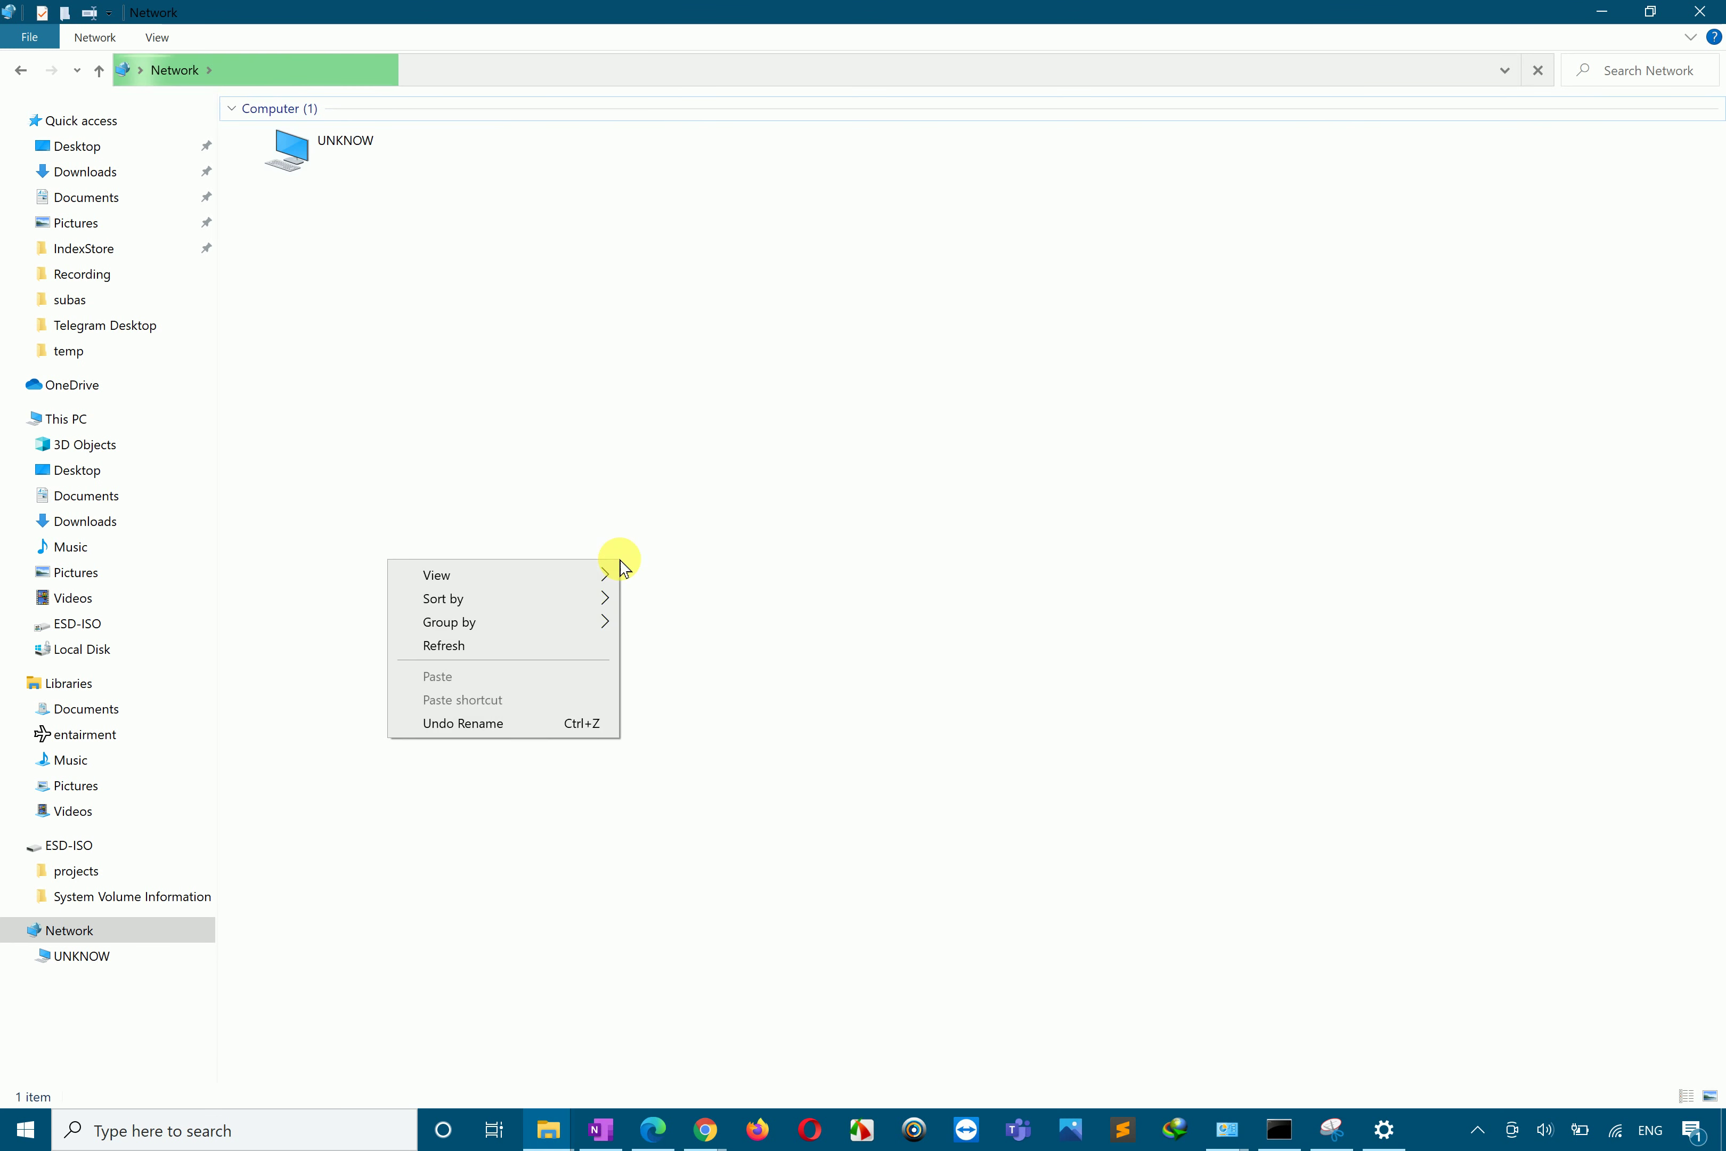
click(768, 630)
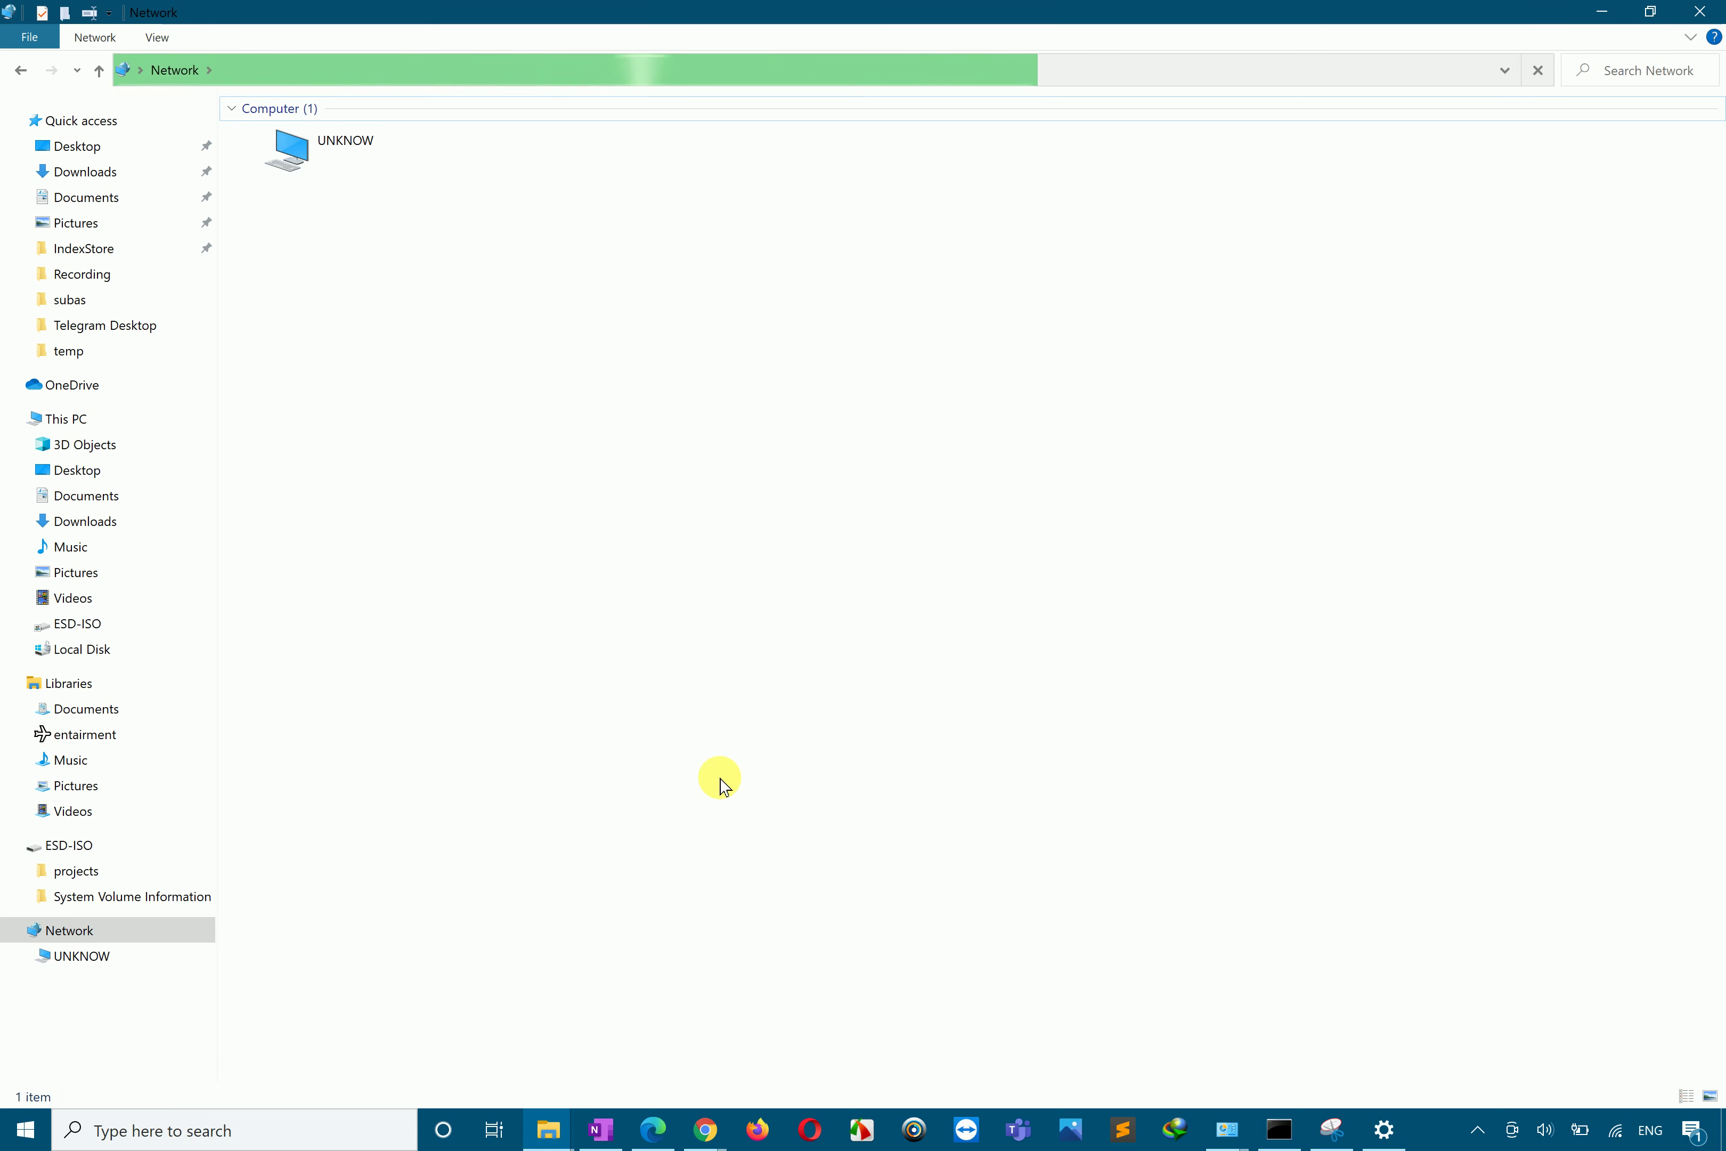
Step: Switch to the study guide PDF in Edge and draw a check mark beside the Drive field of the Map Network Drive figure
click(652, 1129)
scroll(661, 746, down, 5)
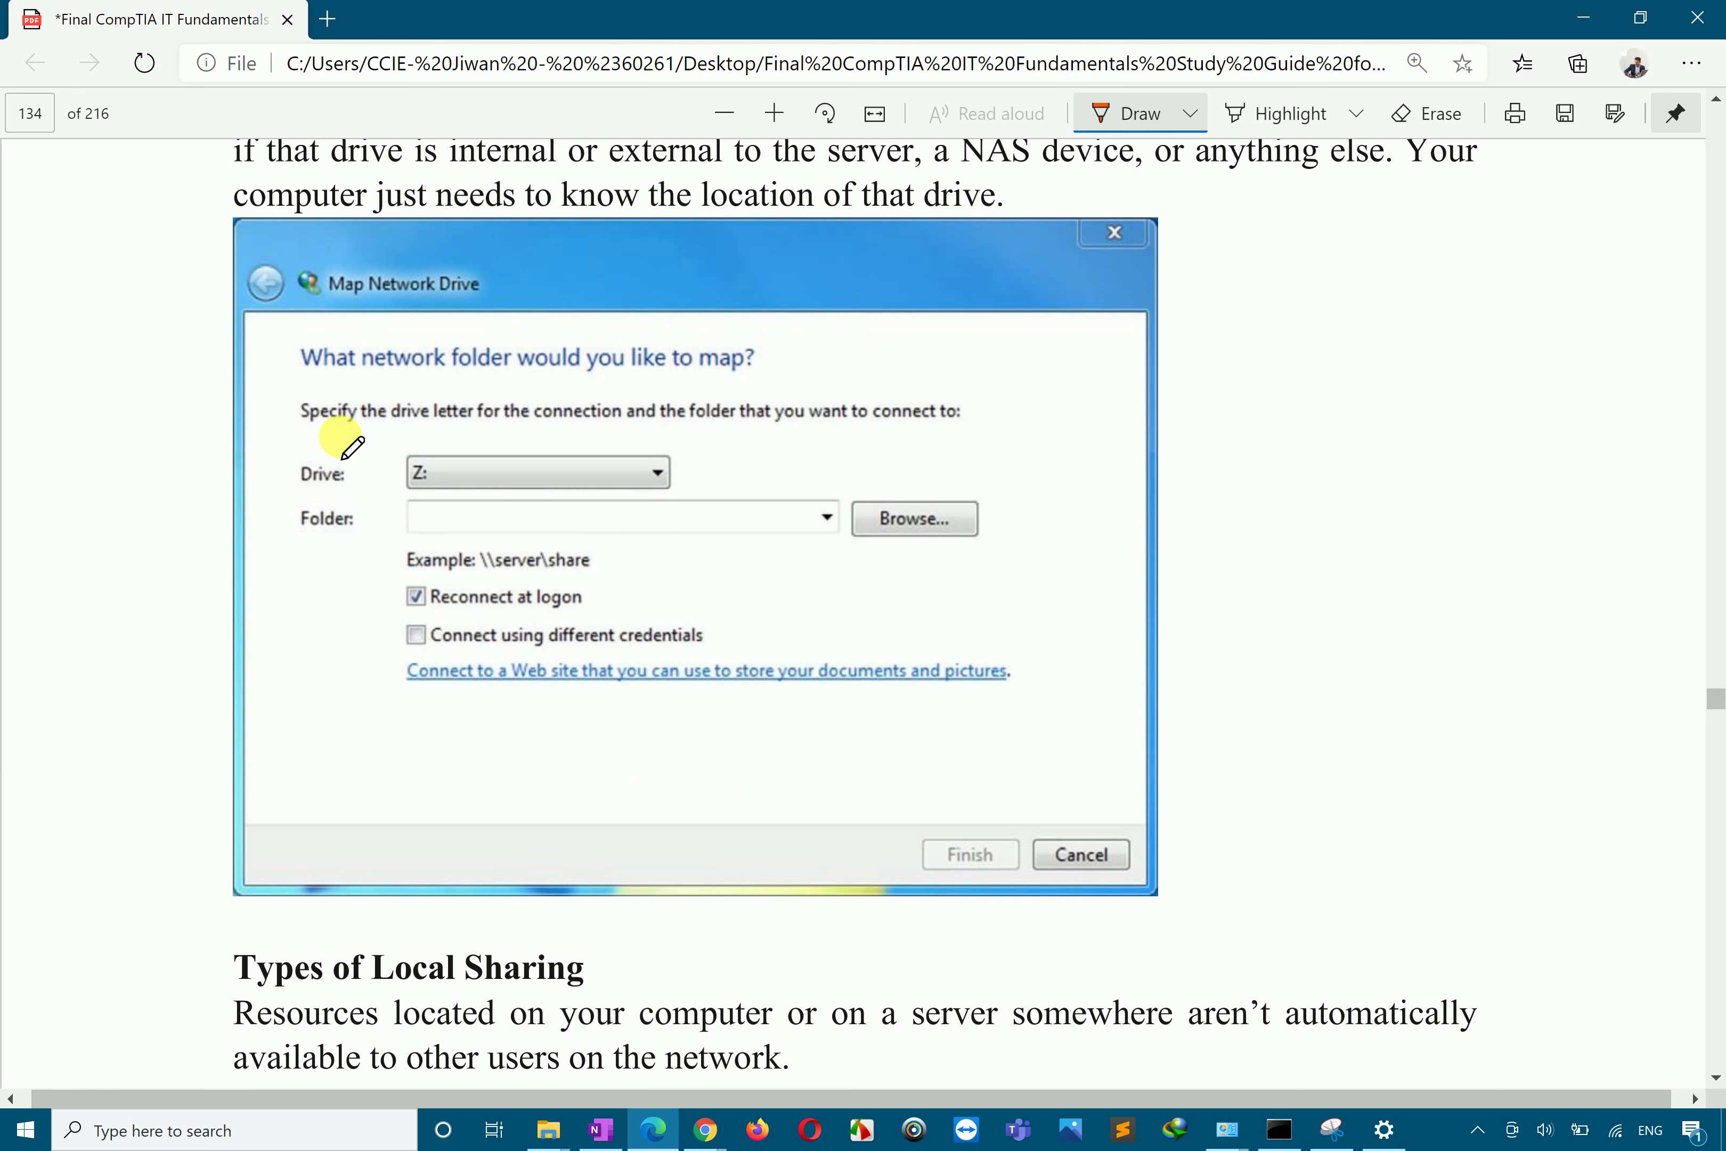
drag(146, 405, 361, 433)
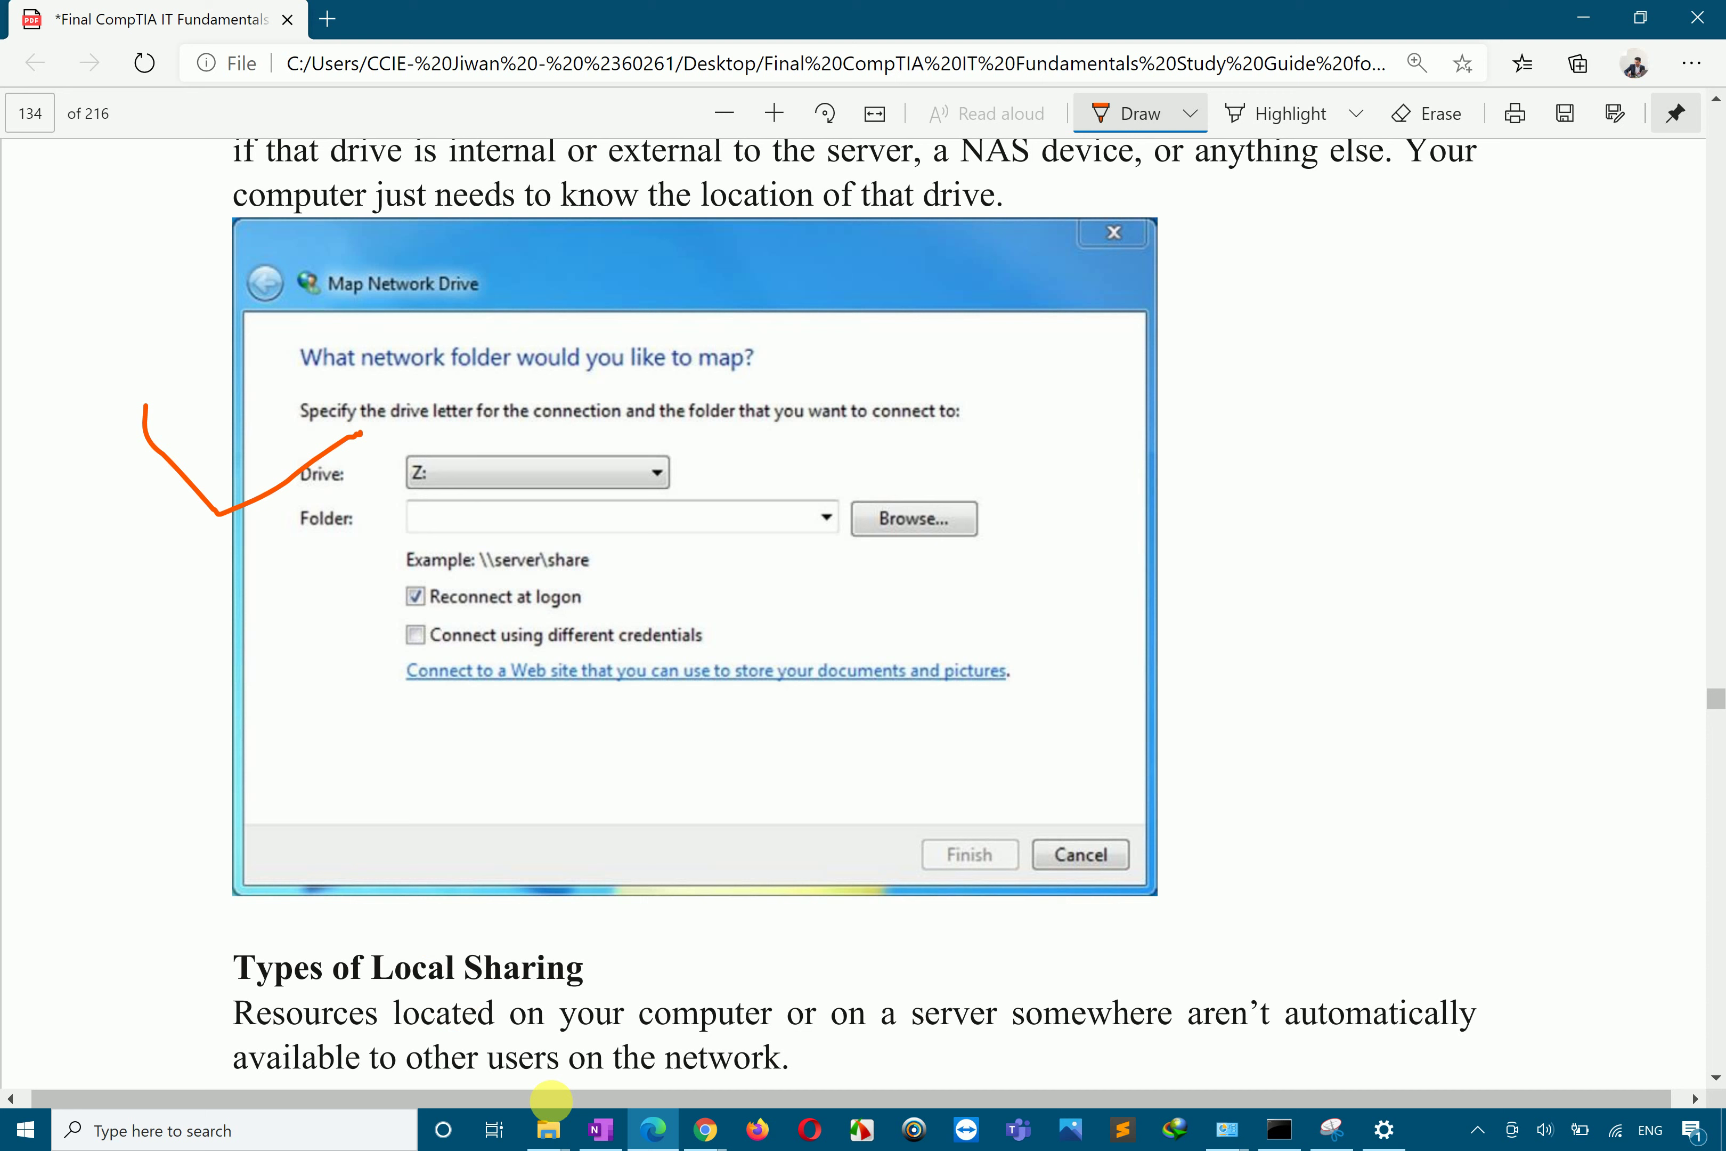
mouse_move(550, 1128)
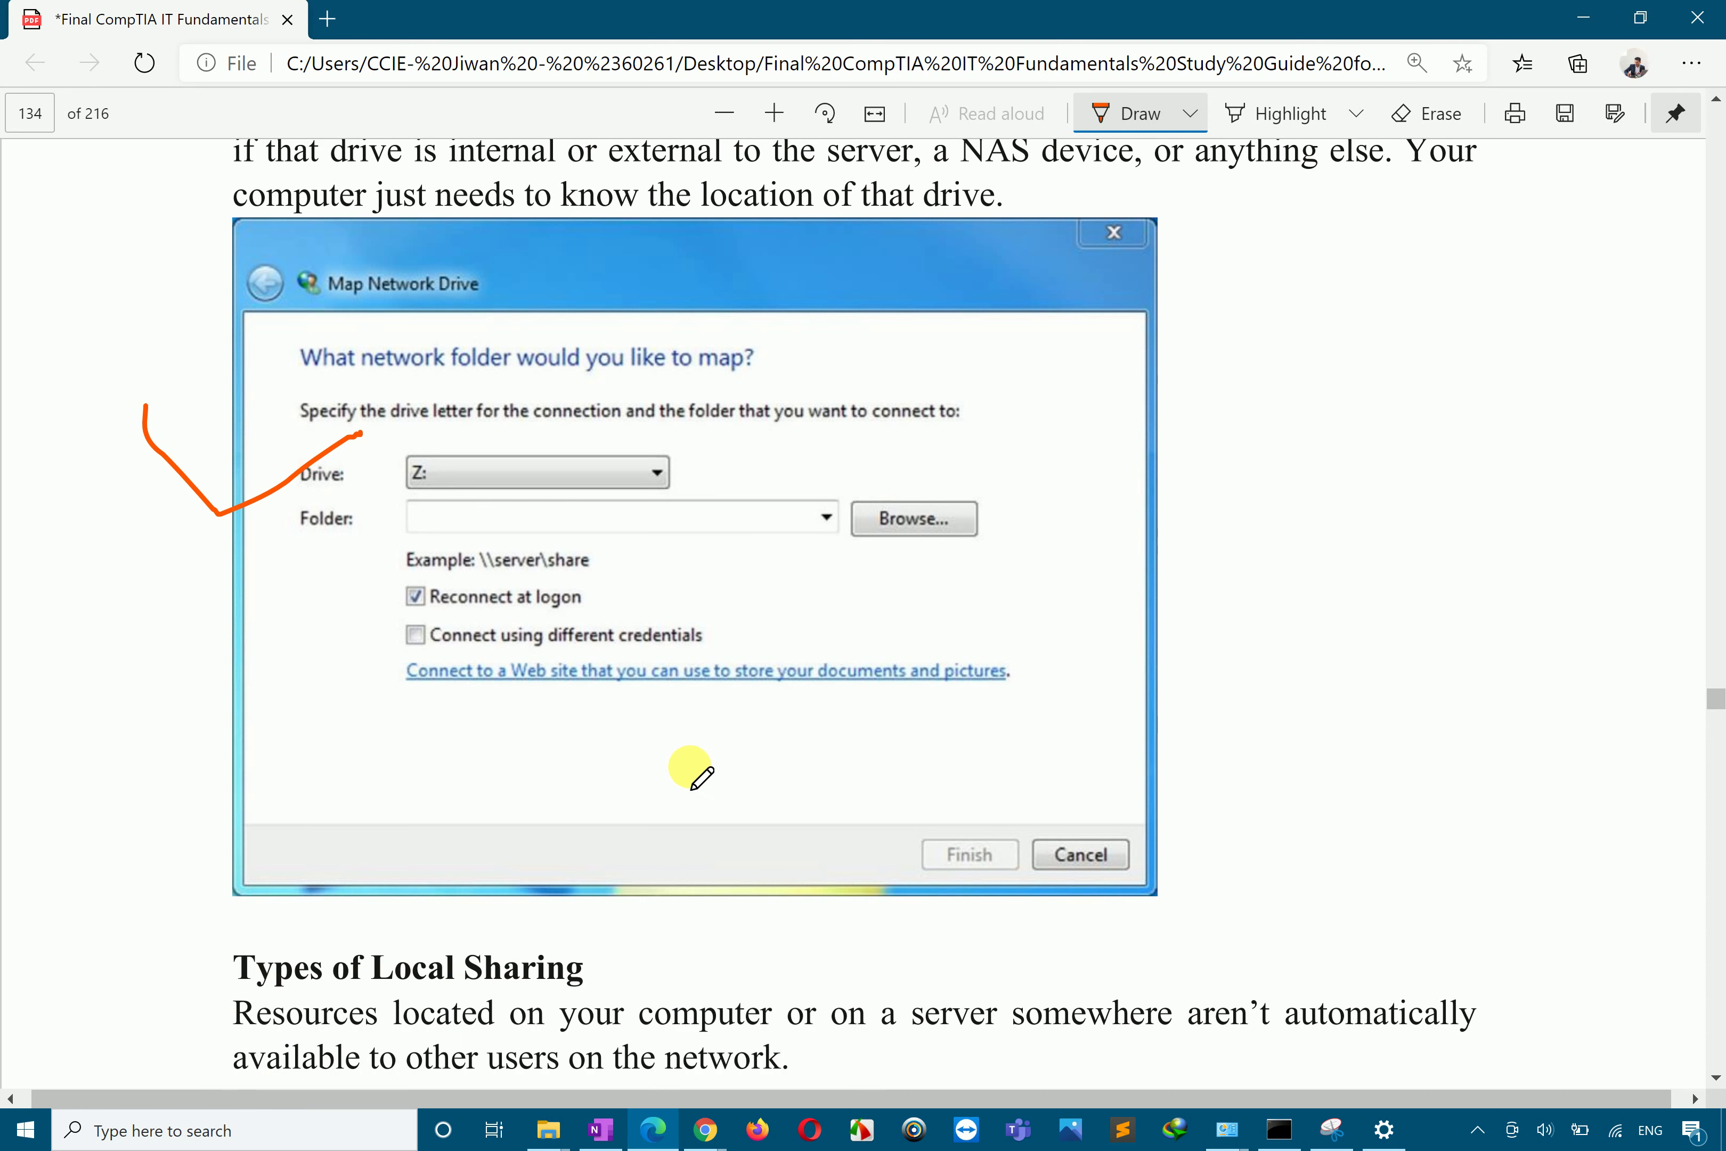
Step: Draw a check mark across the first two bullets under Types of Local Sharing in the study guide and review the section
scroll(679, 847, up, 1)
scroll(679, 847, down, 10)
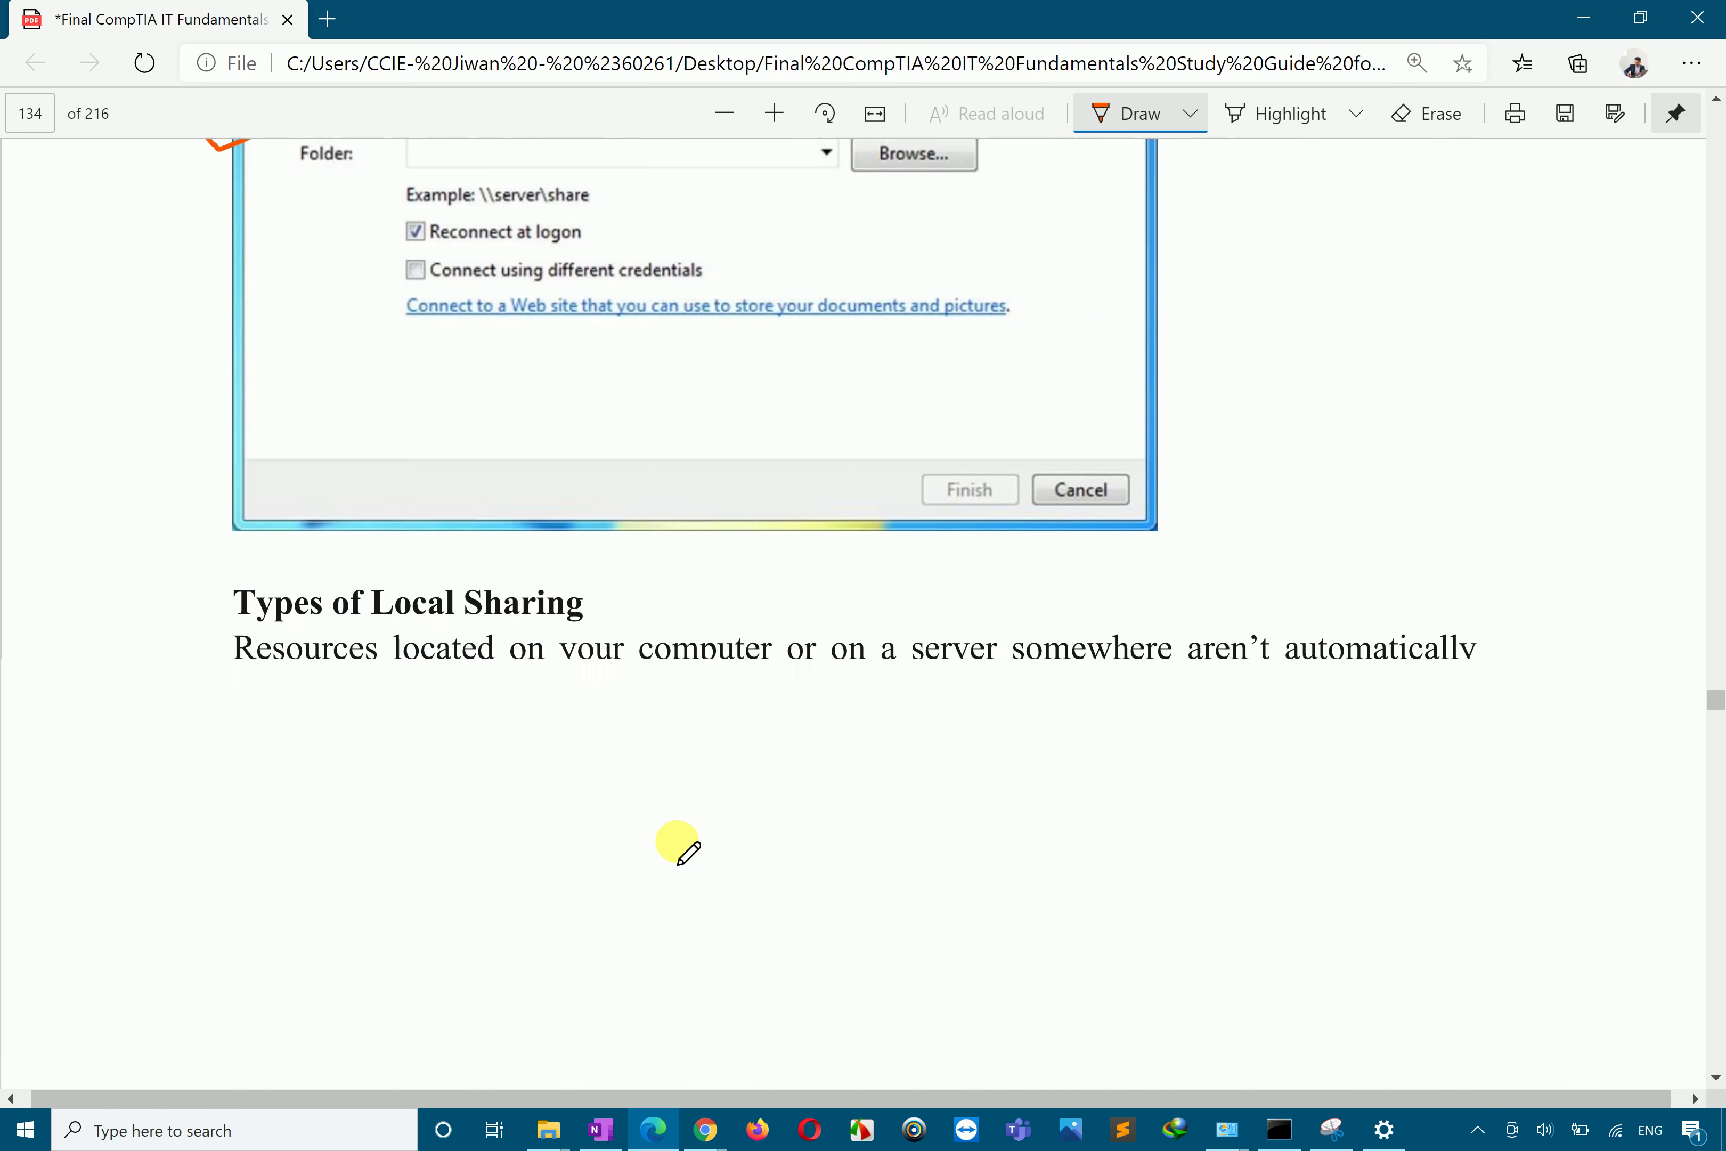
scroll(678, 847, down, 1)
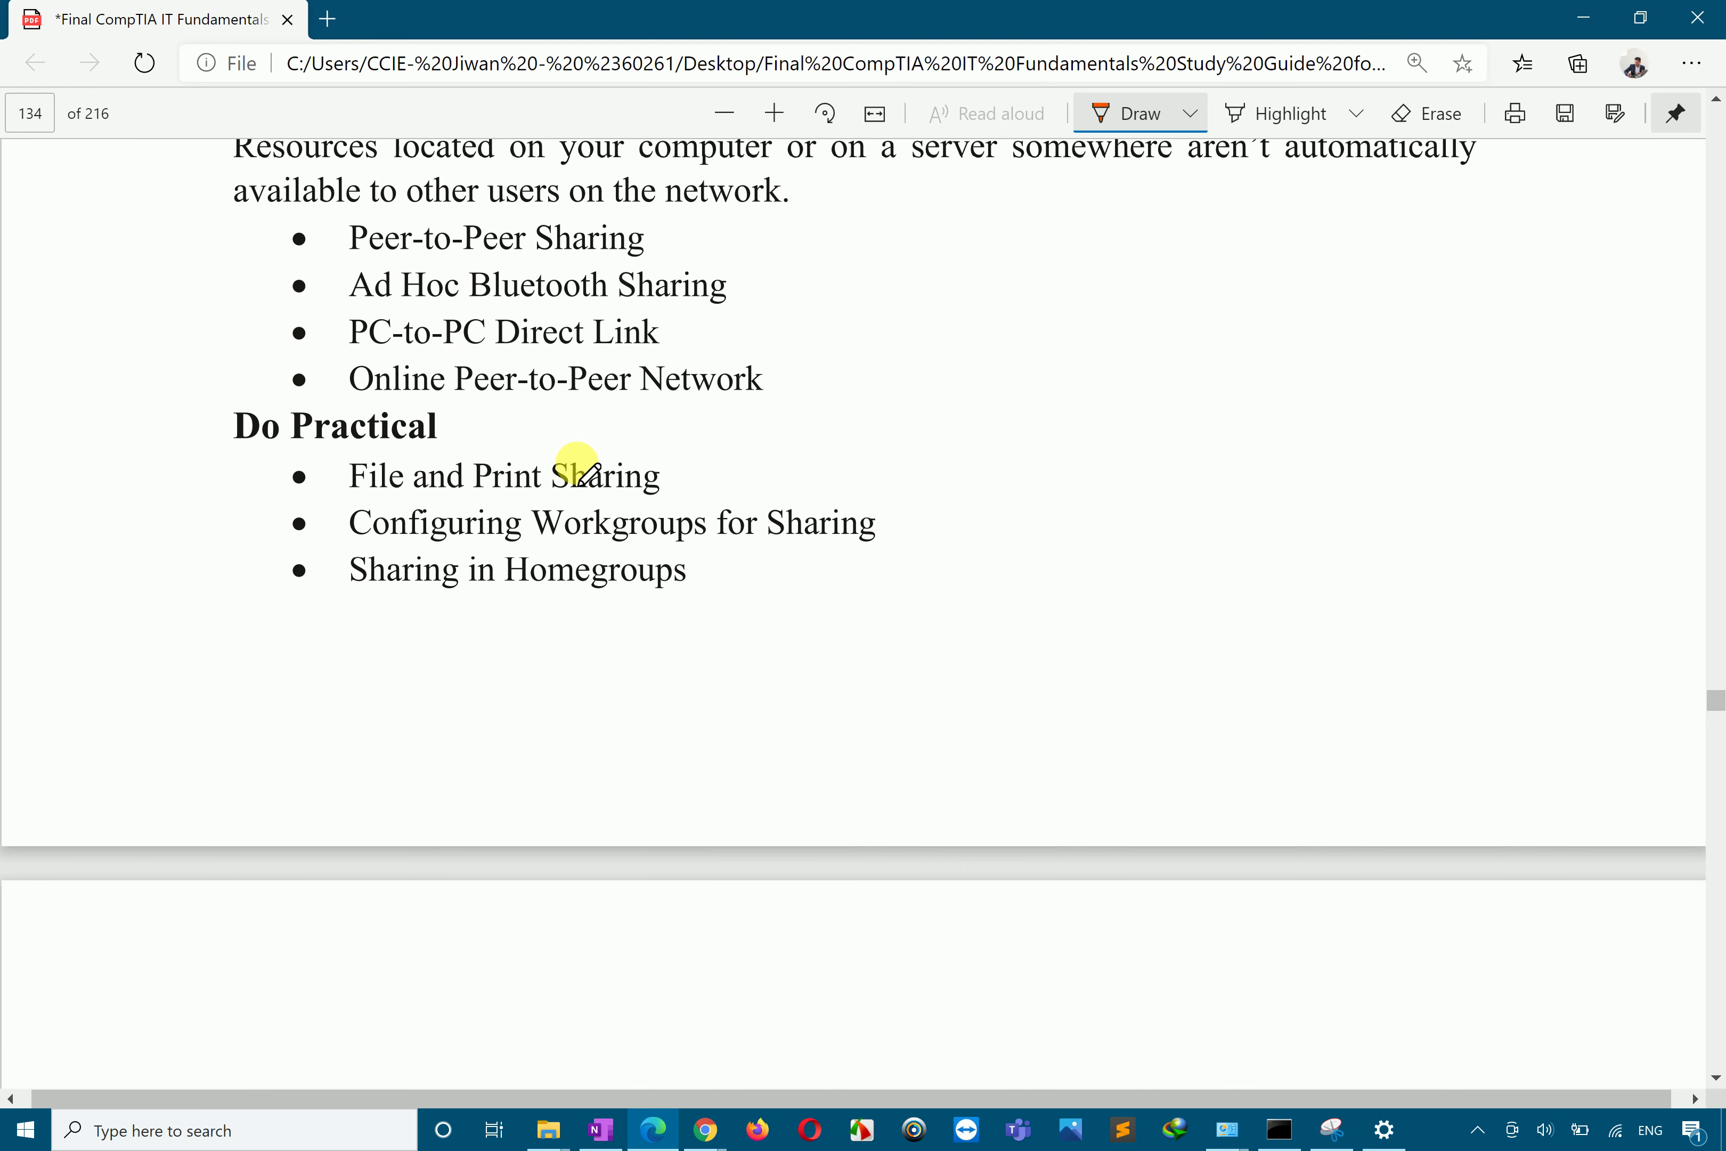
mouse_move(279, 258)
mouse_down()
mouse_move(298, 292)
mouse_move(414, 238)
mouse_up()
scroll(463, 520, down, 9)
scroll(464, 522, up, 1)
scroll(463, 520, up, 10)
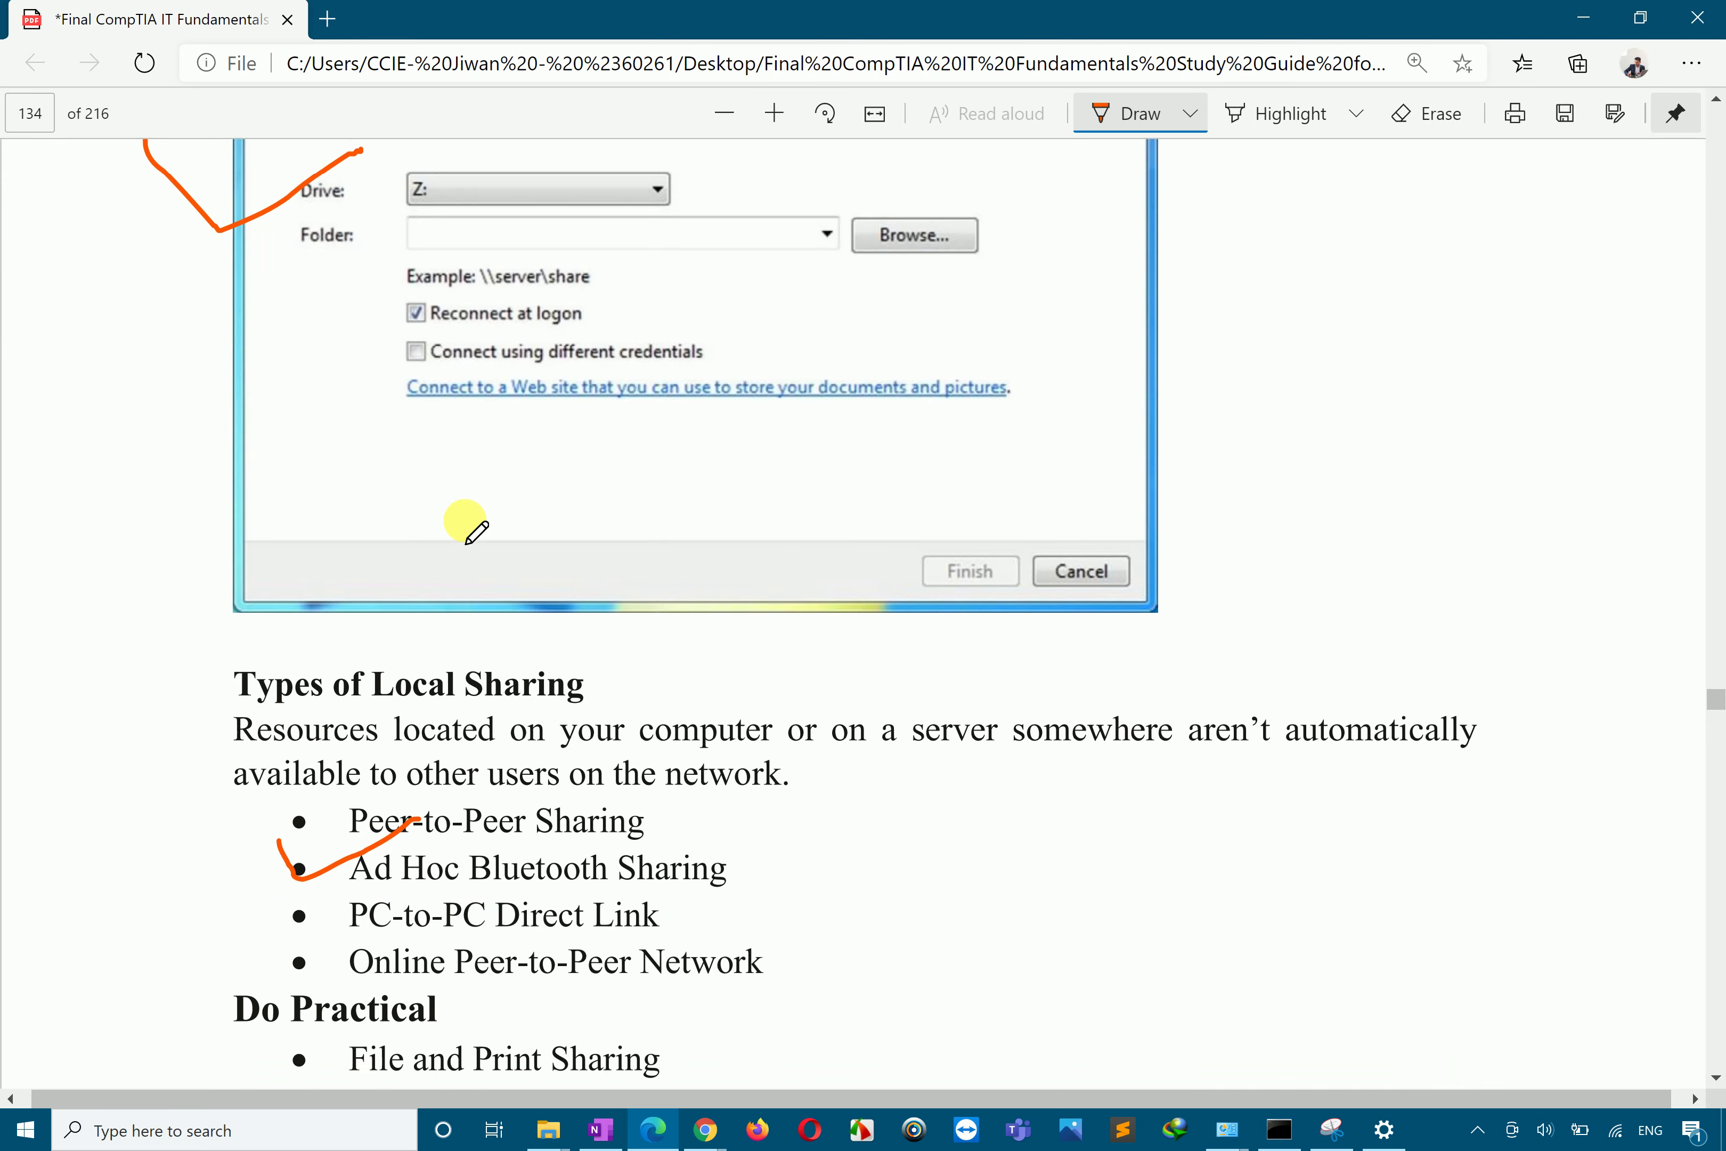
Step: Switch to the Network window in File Explorer, open Control Panel beside it, and maximize the Network window
click(548, 1130)
click(724, 1032)
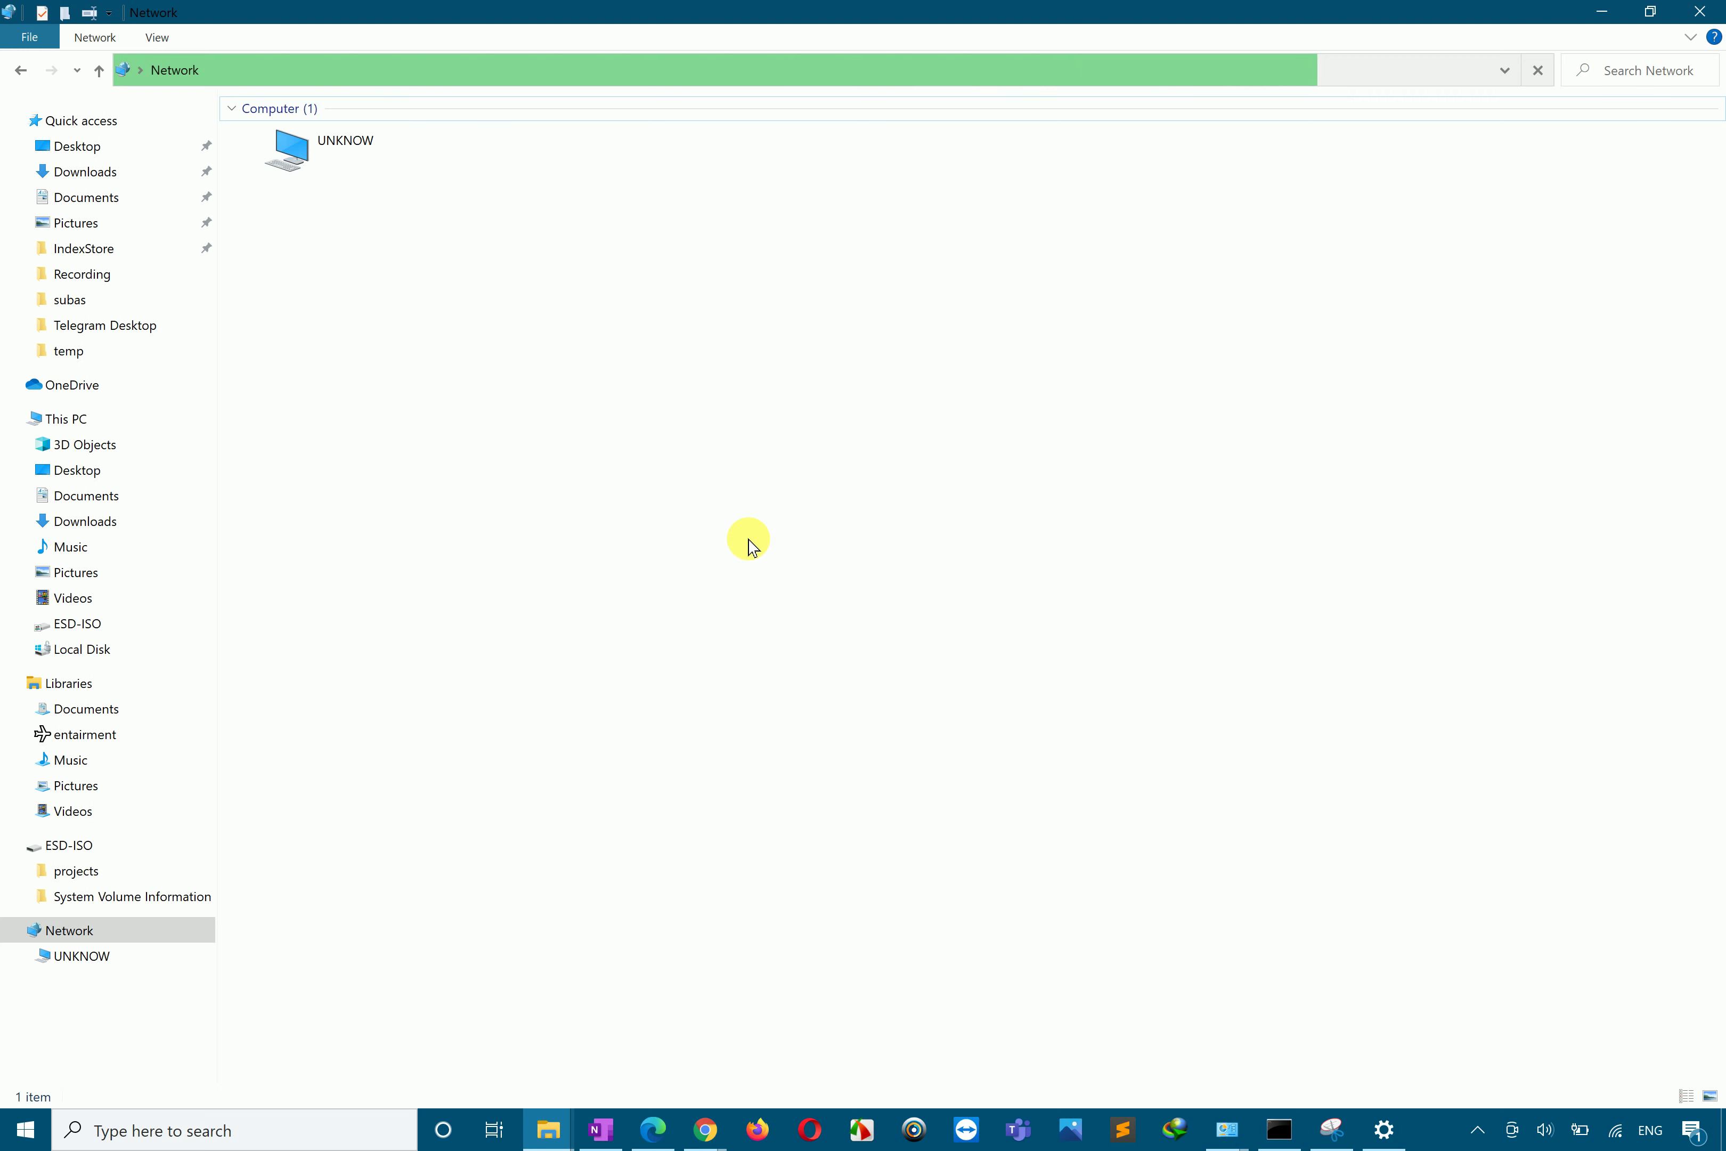
key(super)
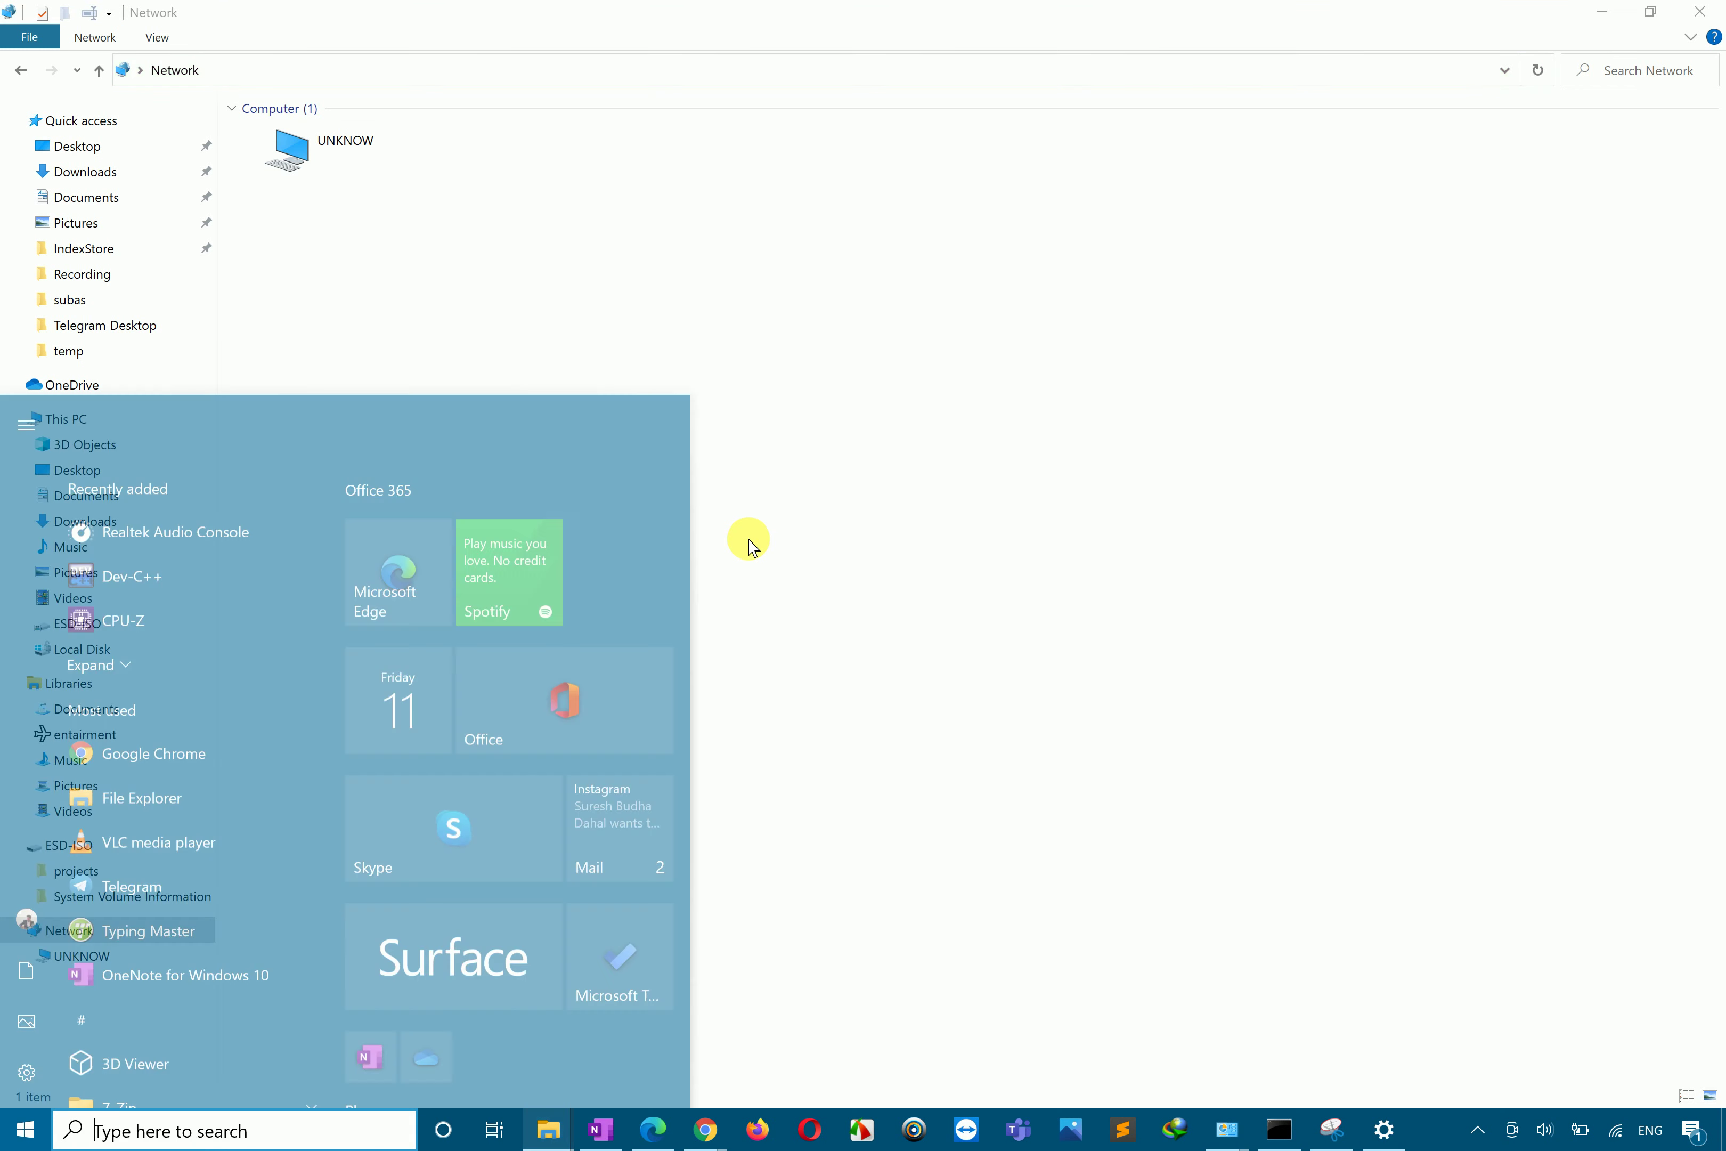
text(control)
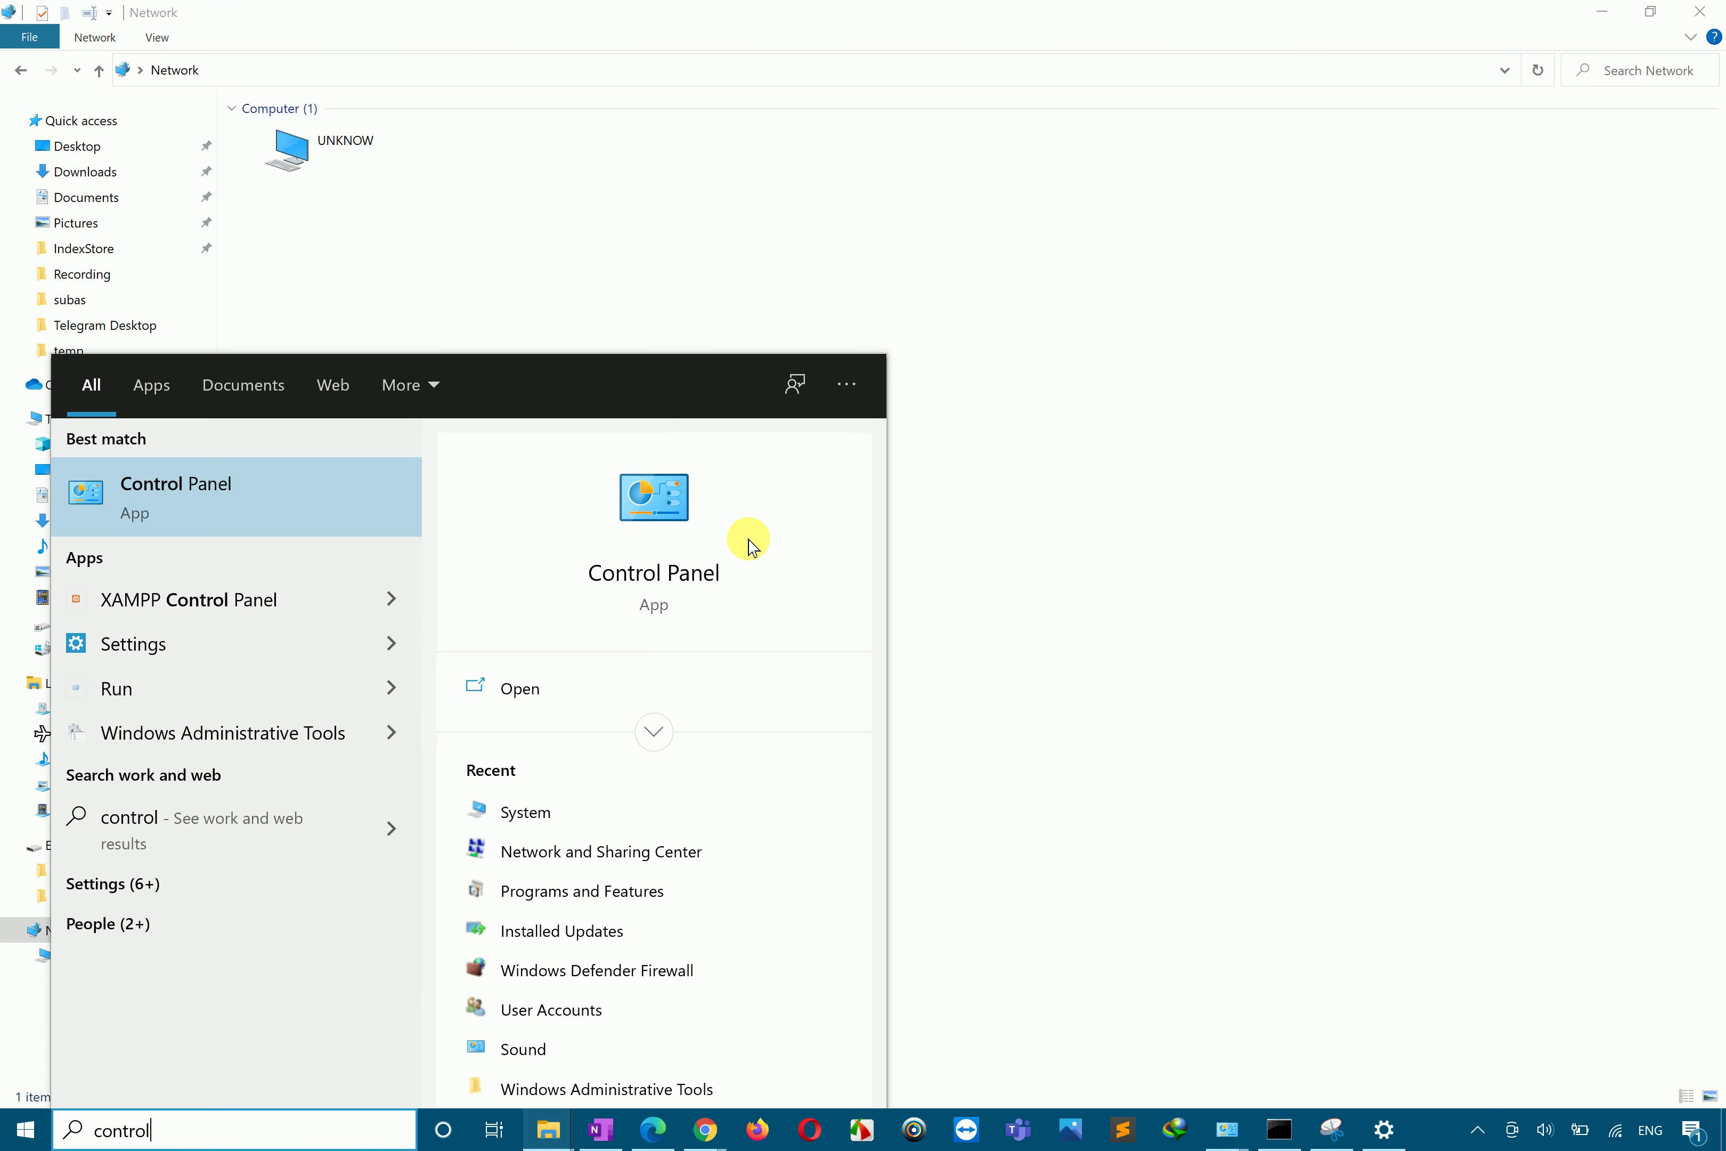
key(Return)
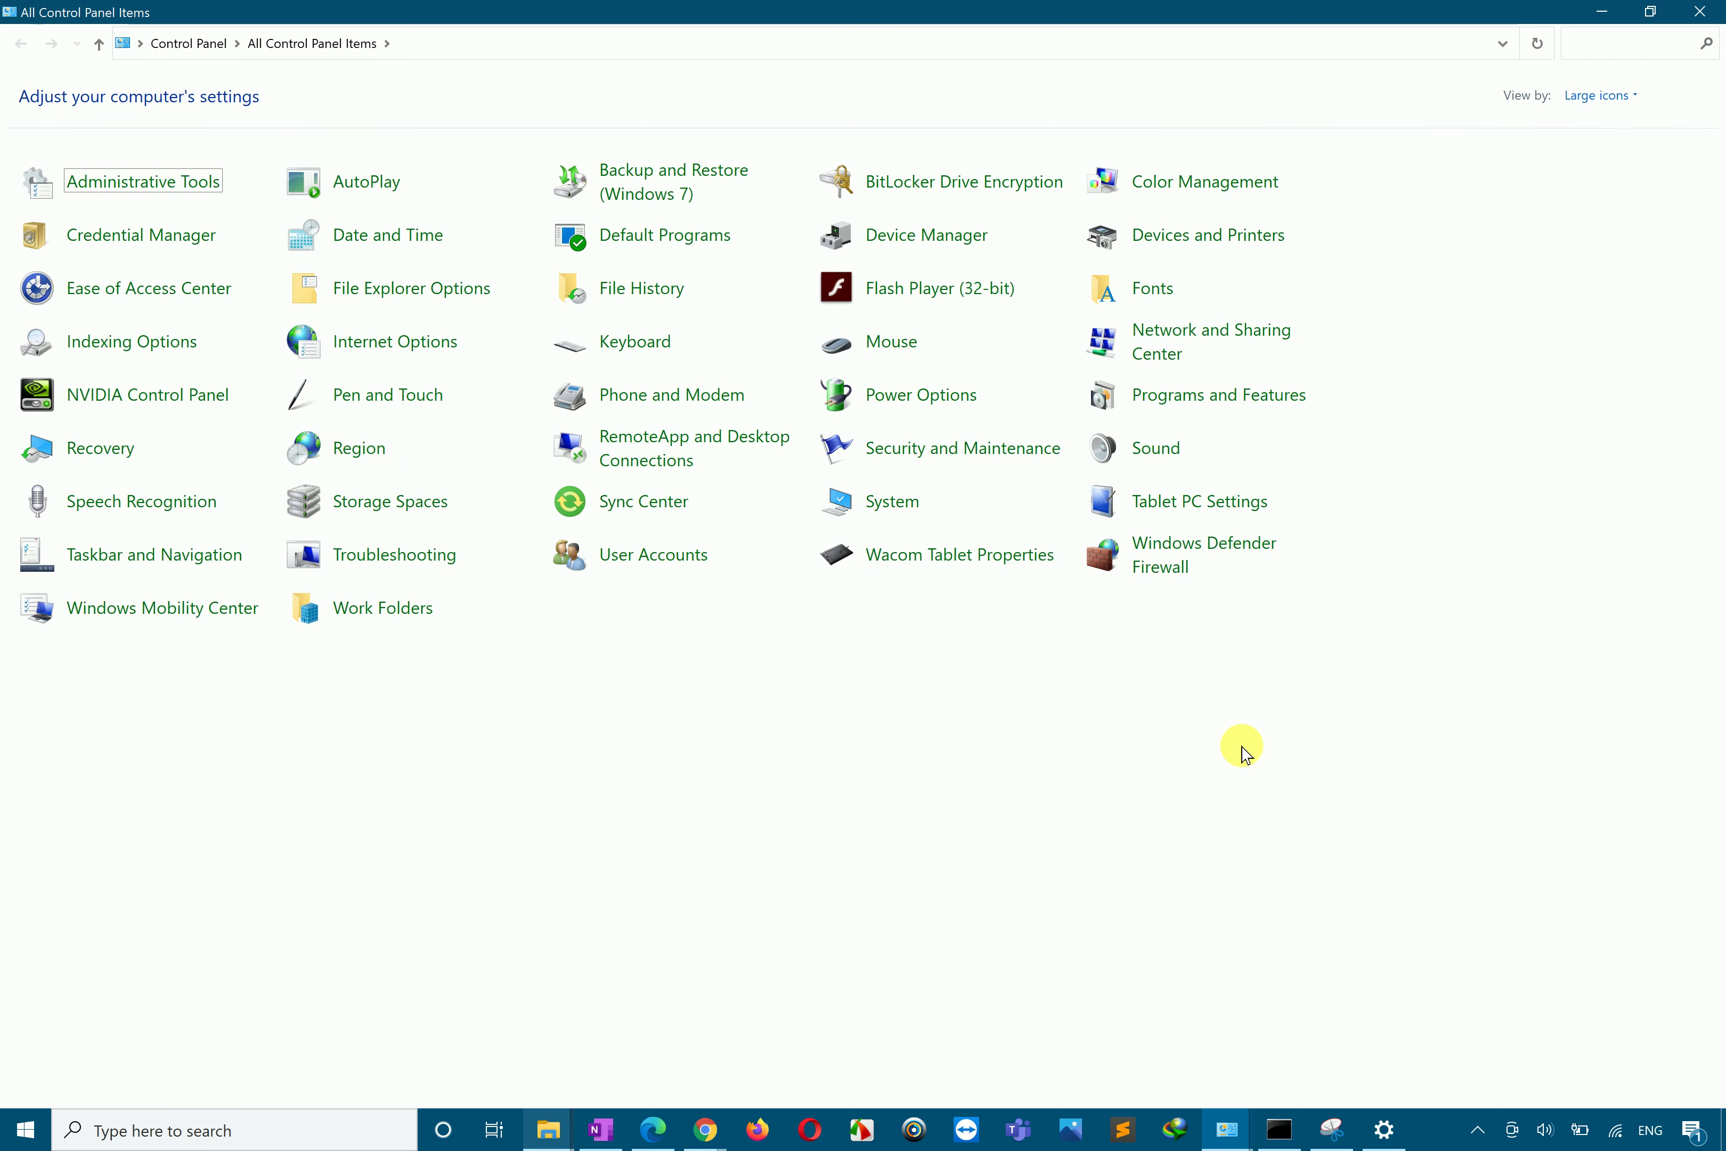
key(super+Right)
click(597, 505)
key(super+Up)
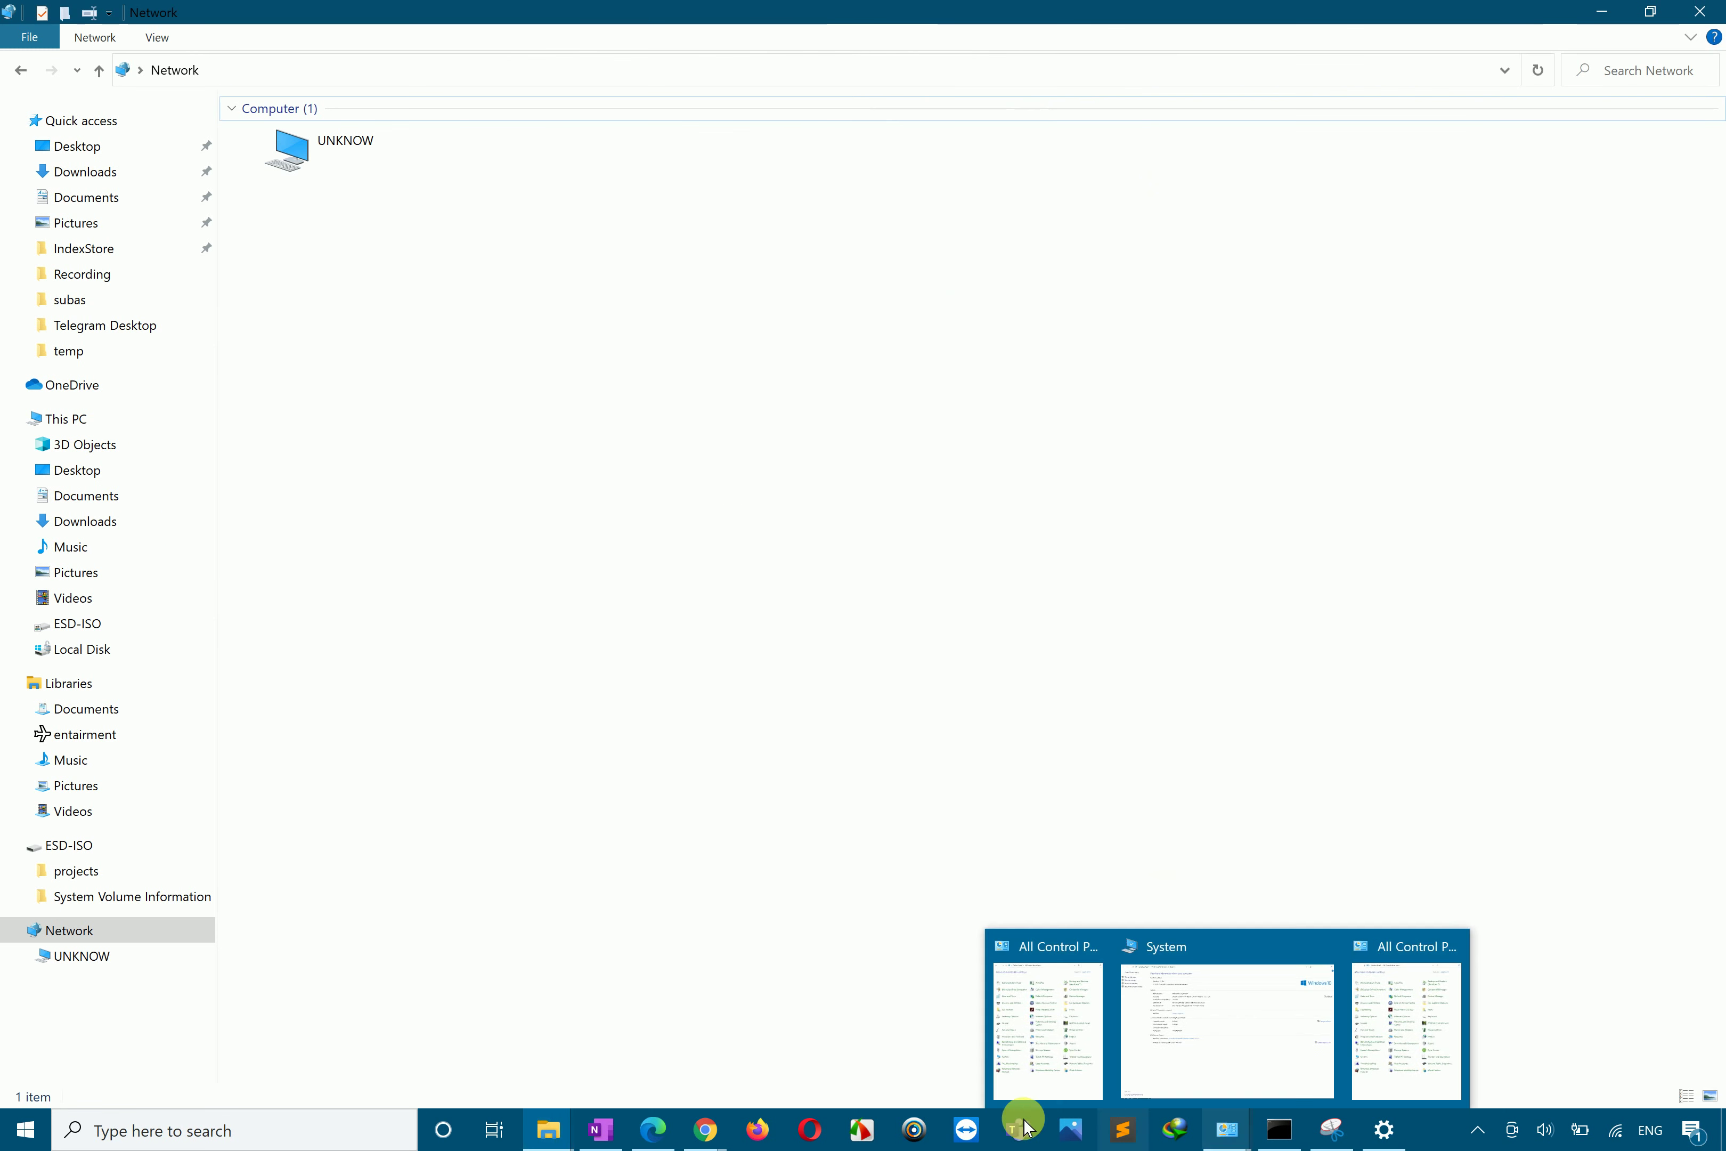
Step: Switch to the study guide PDF in Edge, retrace the check mark beside the figure's Drive field, and minimize Edge
click(658, 1128)
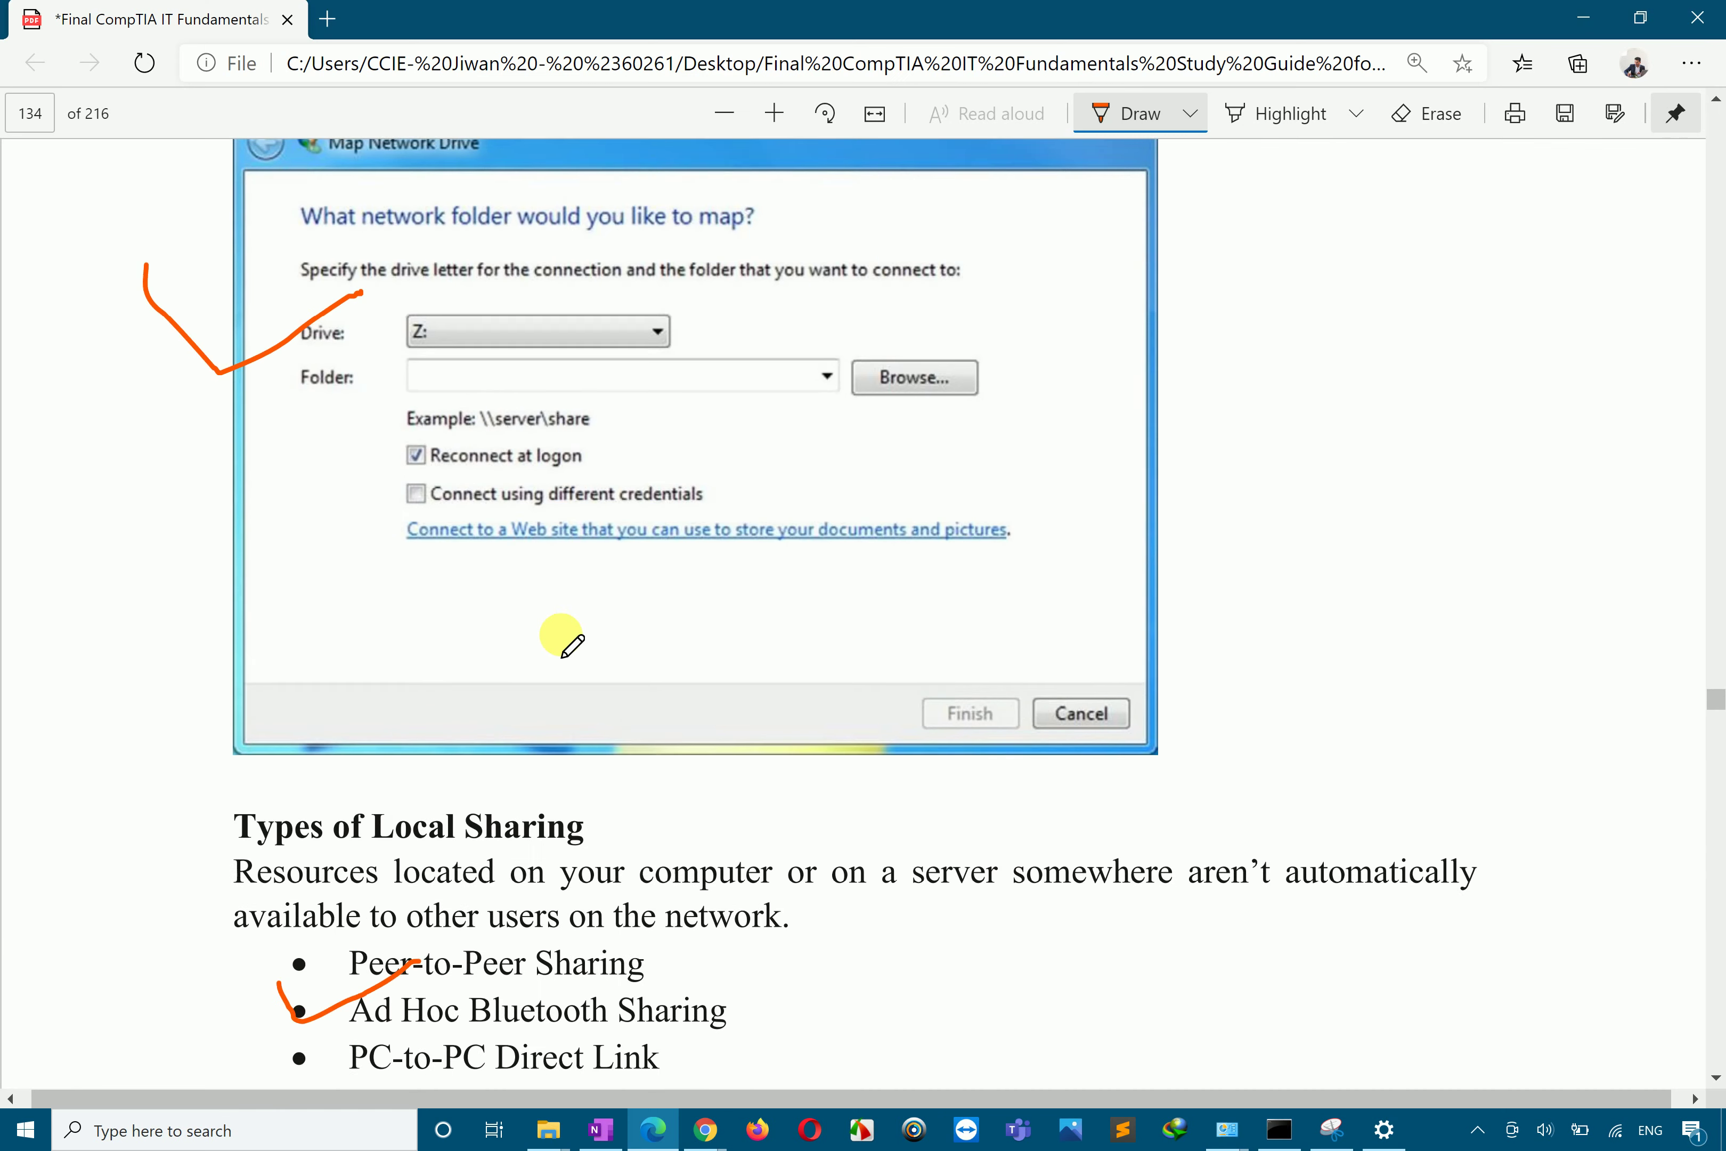
scroll(567, 637, up, 1)
mouse_move(150, 365)
mouse_down()
mouse_move(200, 465)
mouse_move(383, 365)
mouse_up()
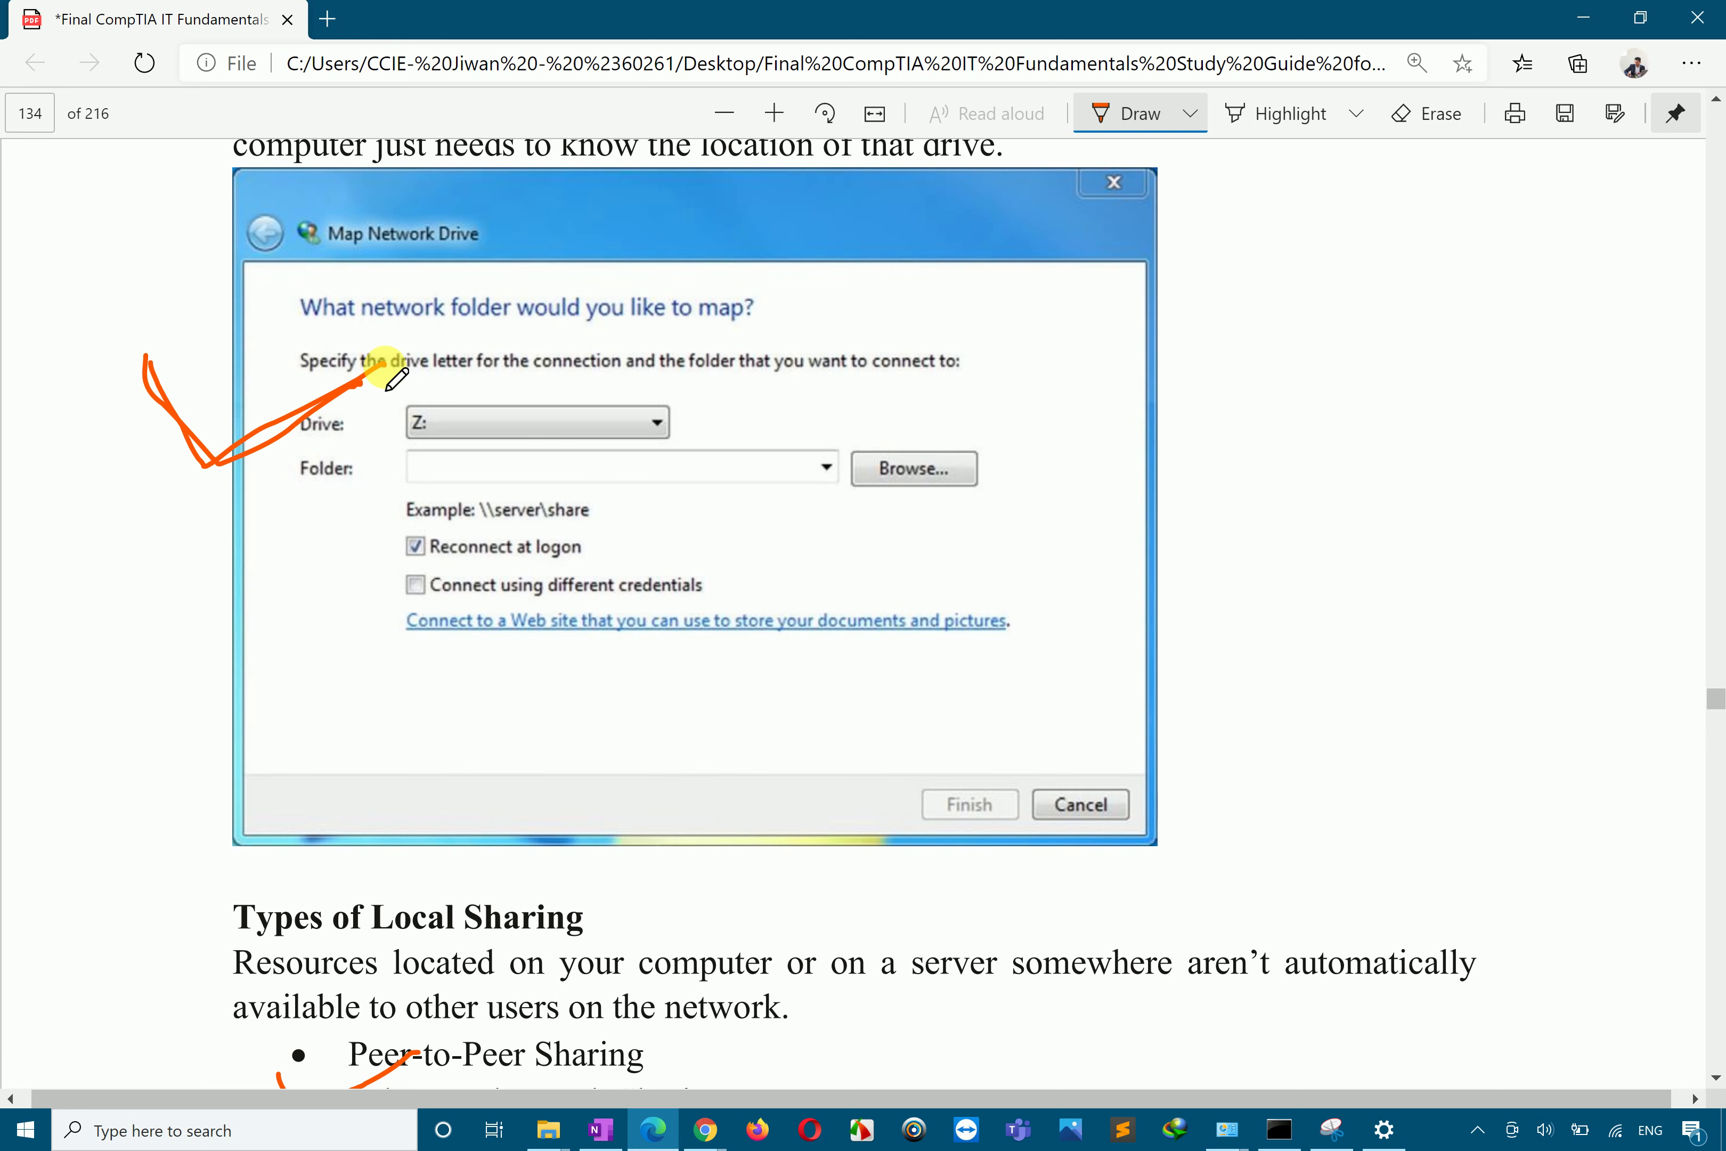
click(1569, 19)
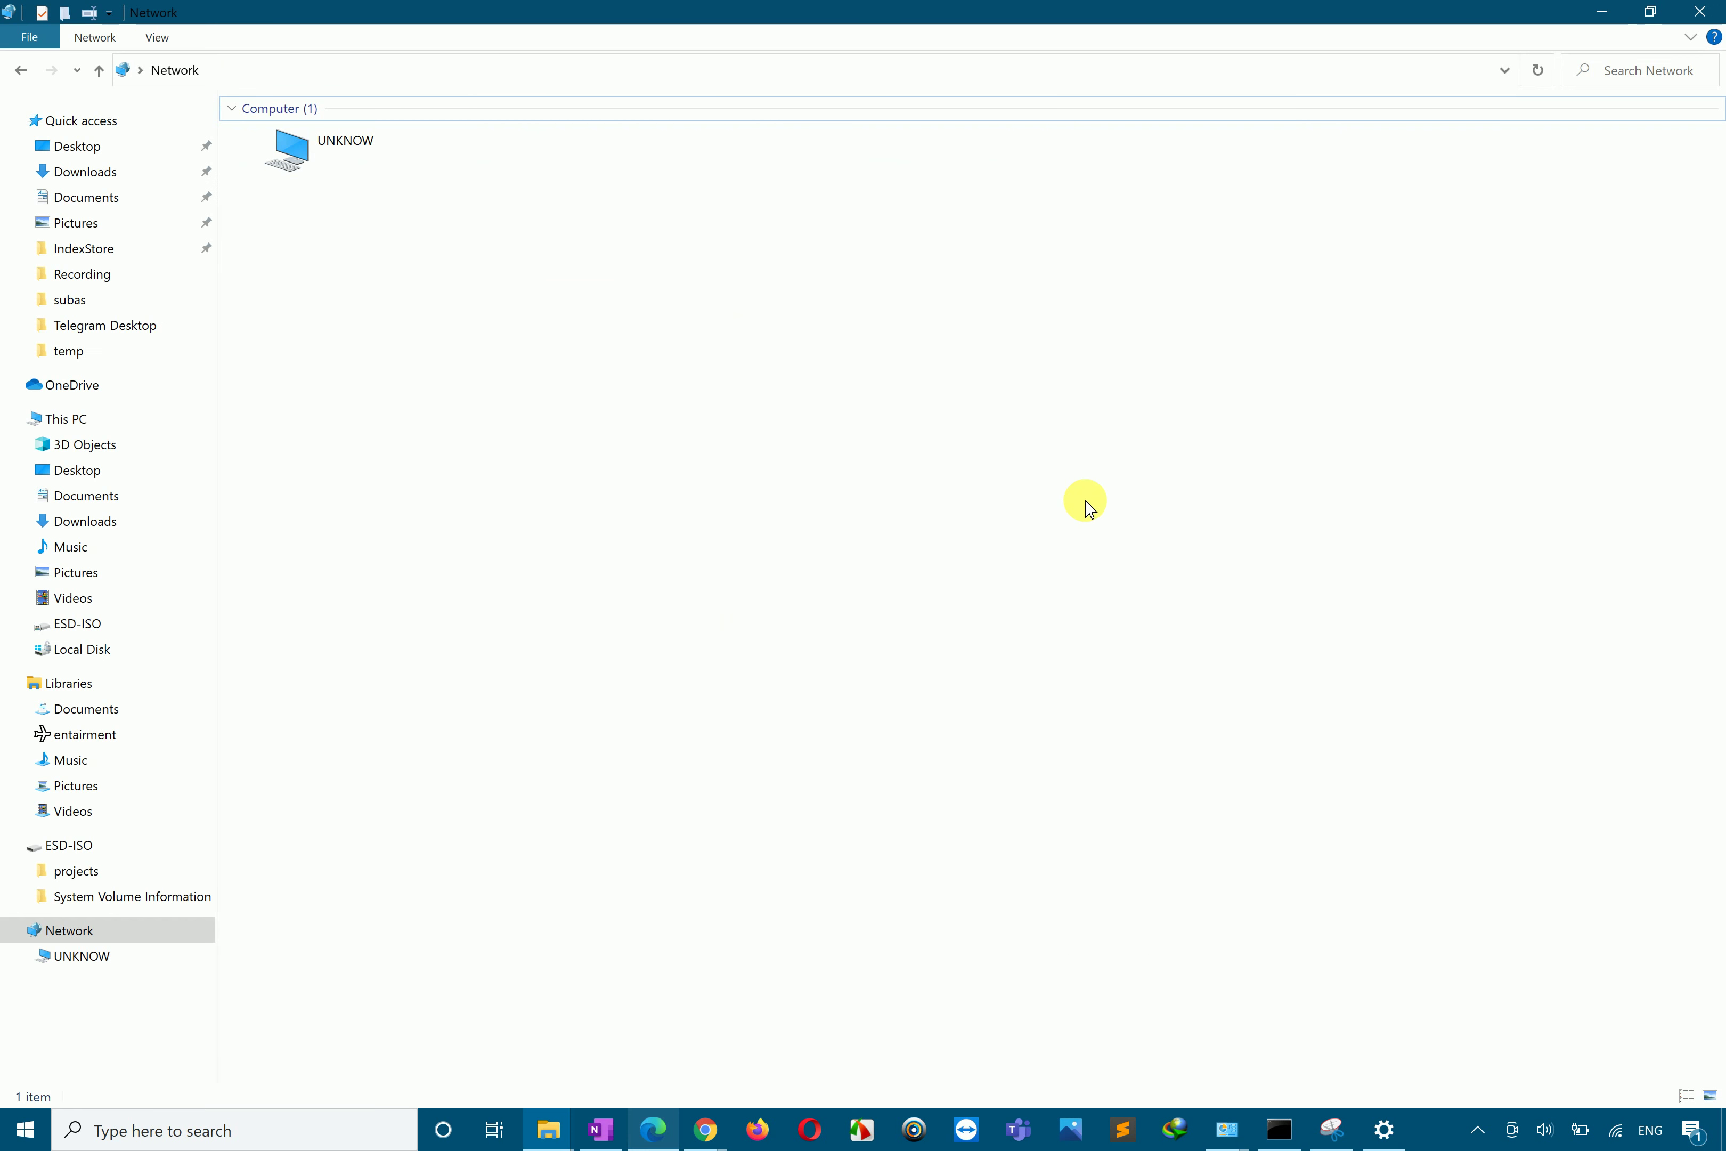
Step: Close the System window and the extra Control Panel window, leaving one Control Panel window maximized
click(1383, 1130)
click(1653, 13)
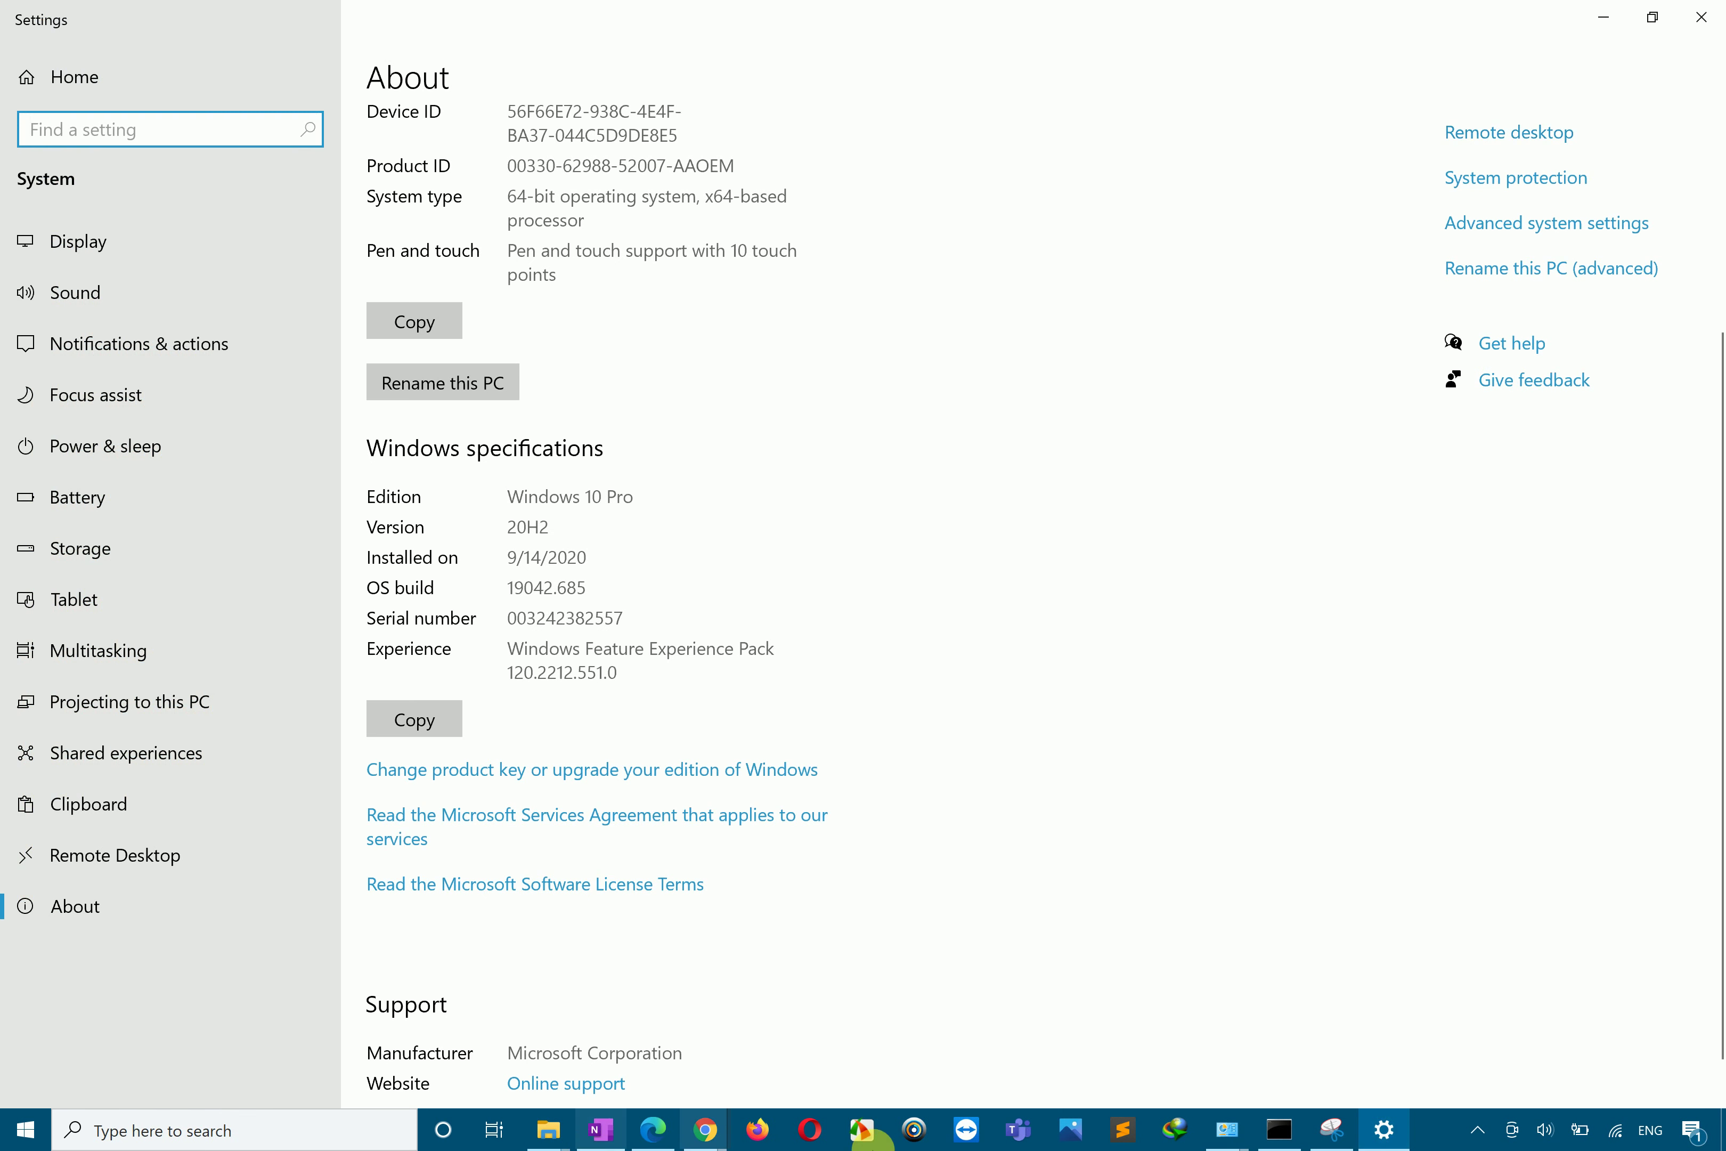
click(1227, 1130)
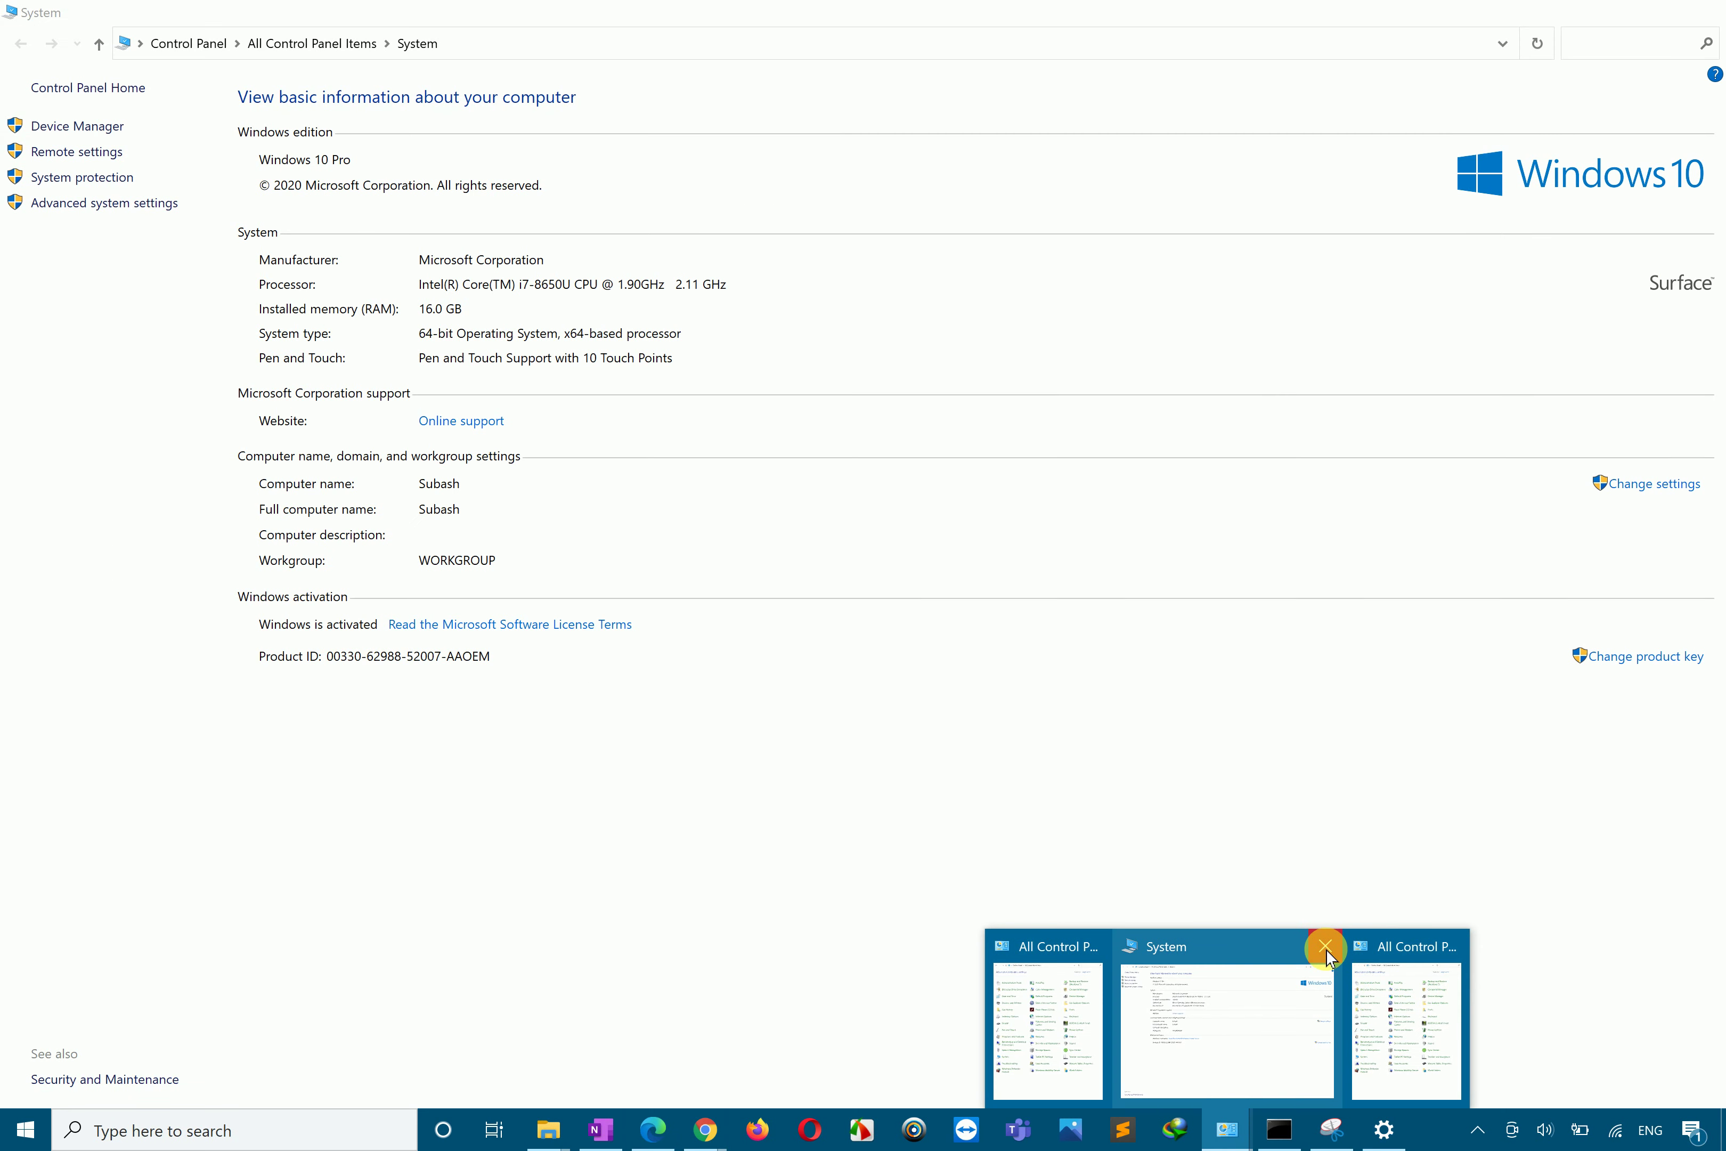
click(1325, 947)
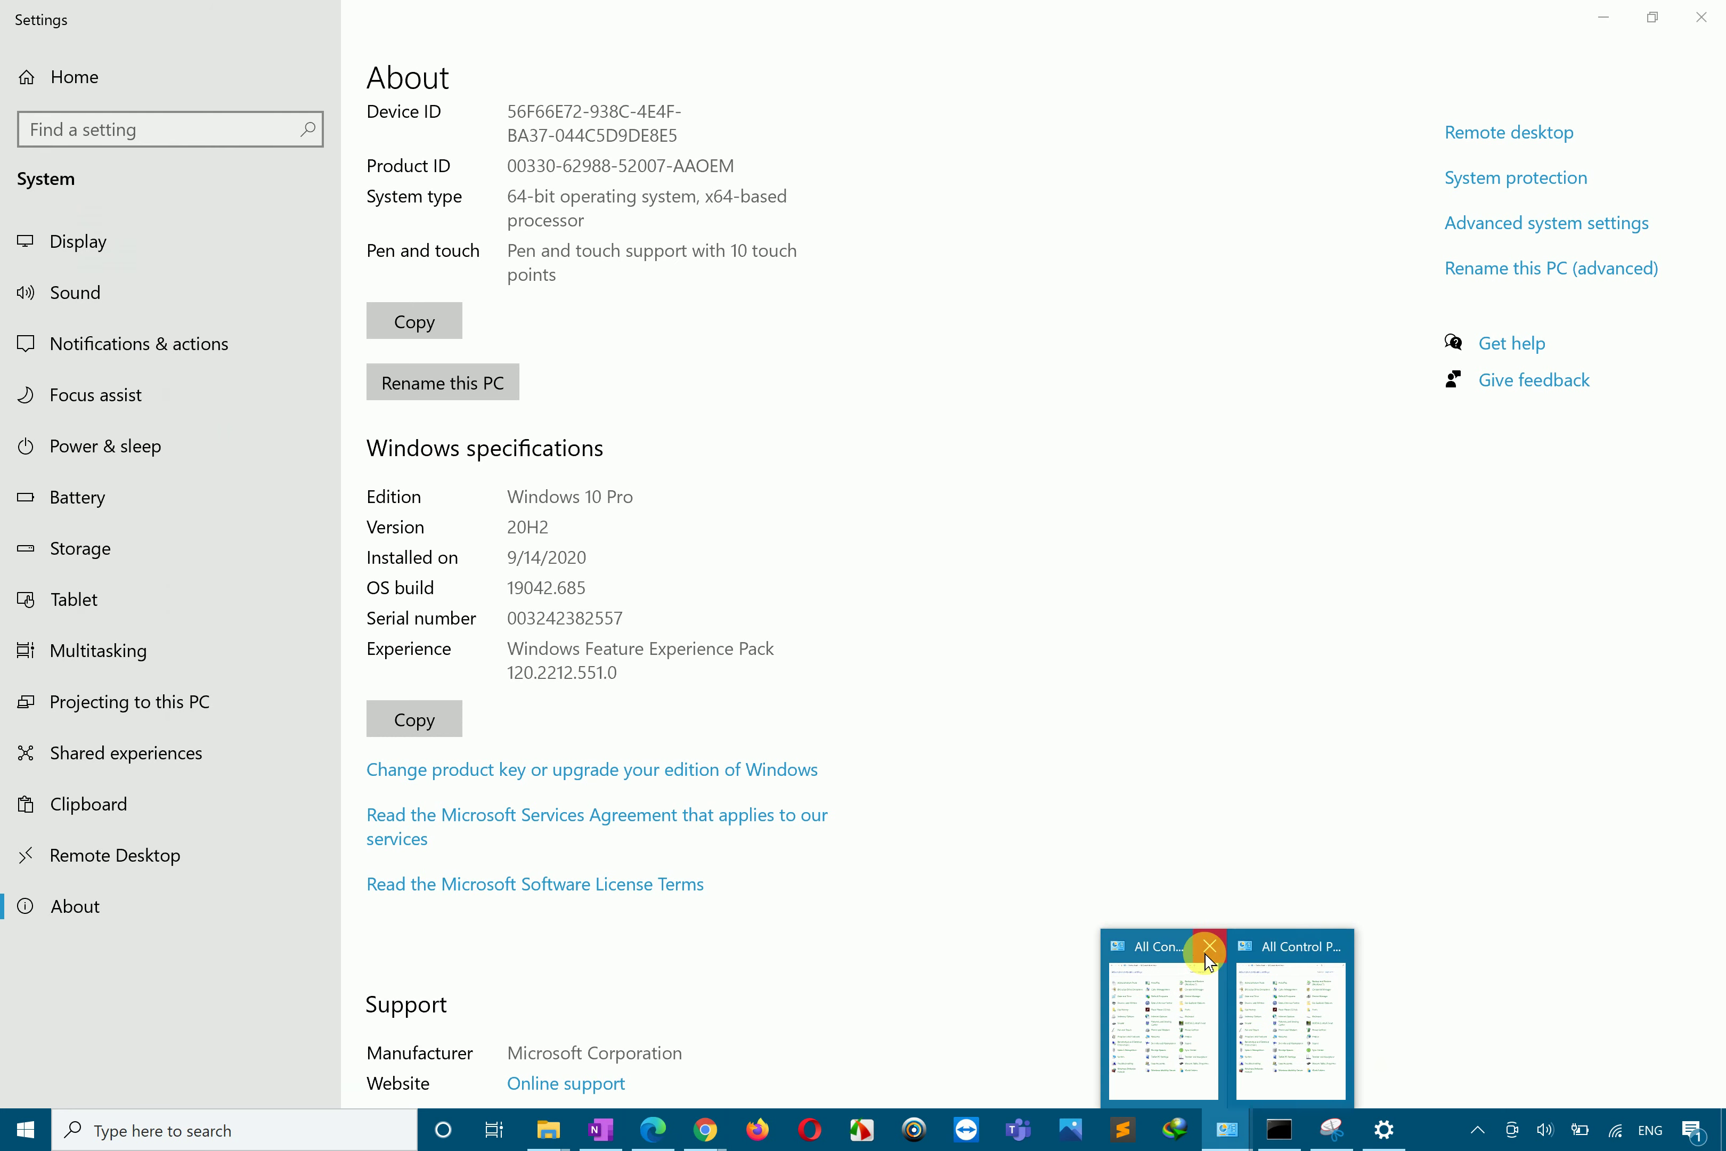
click(1212, 945)
click(1224, 992)
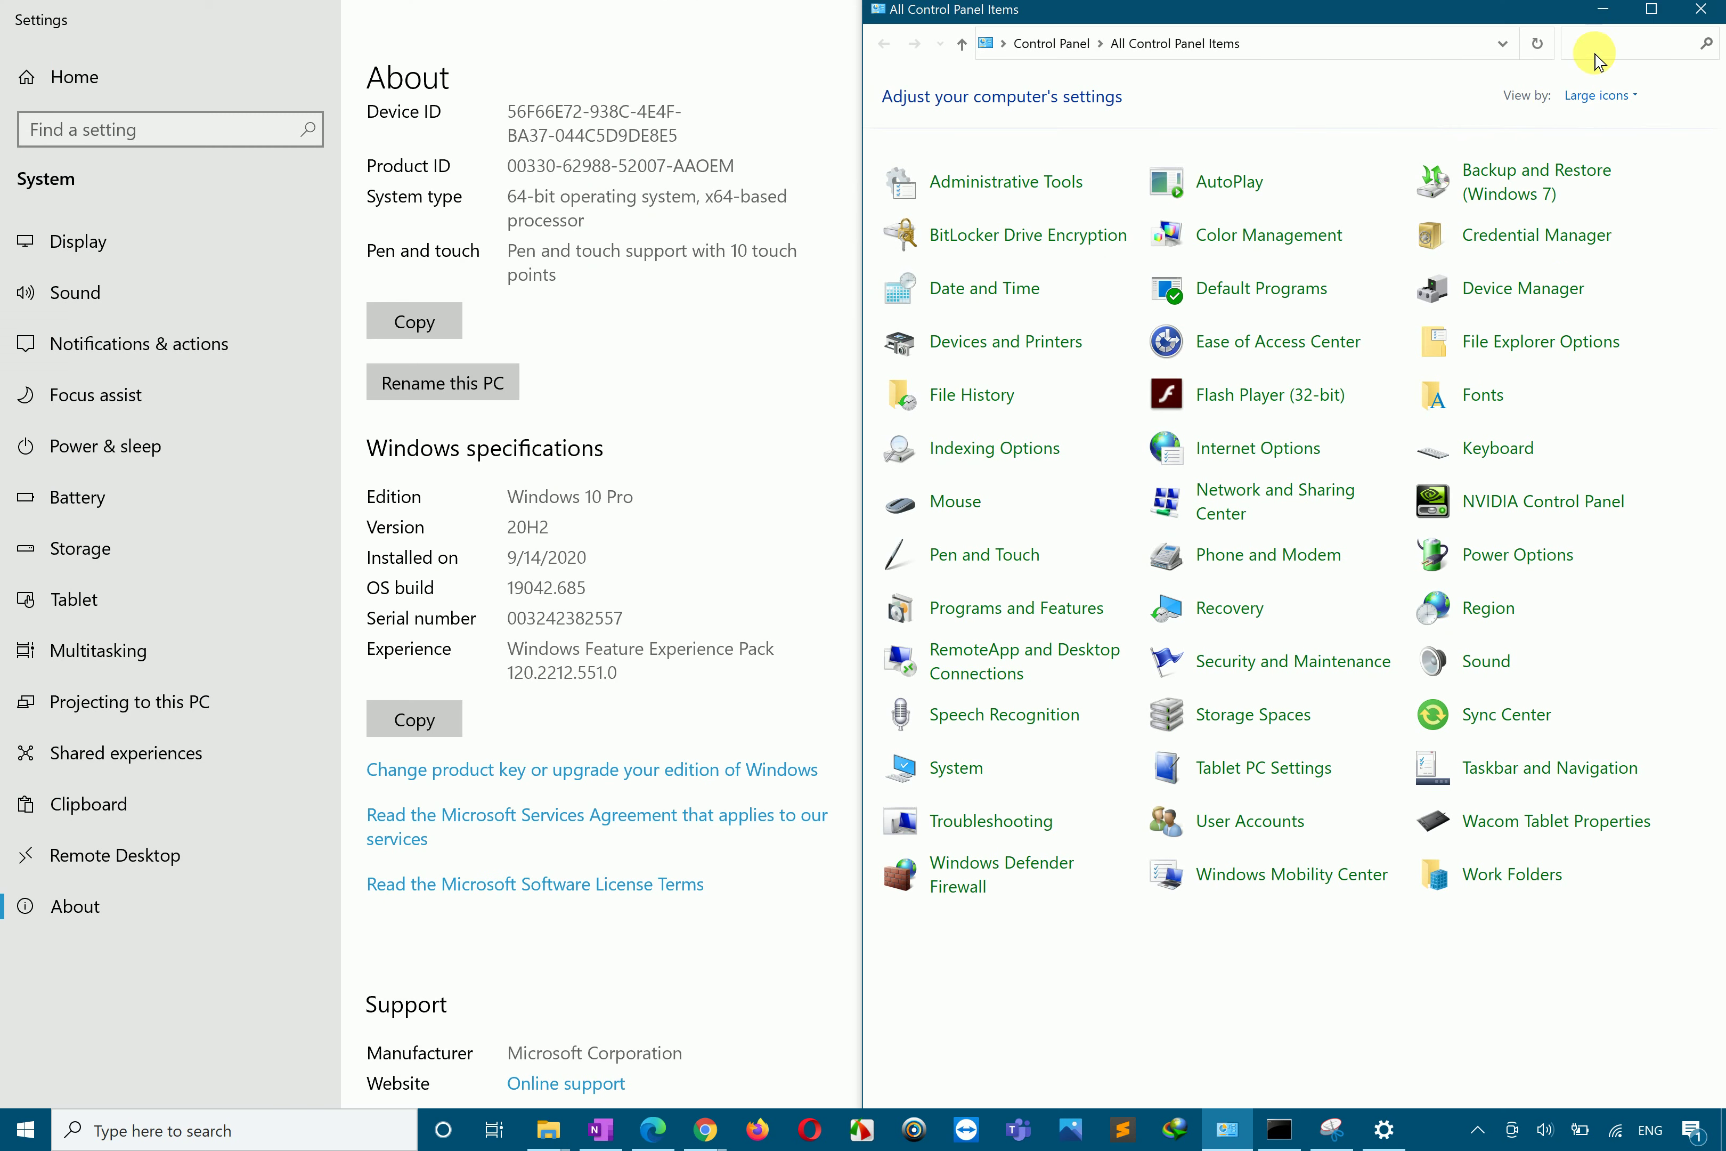
click(1649, 10)
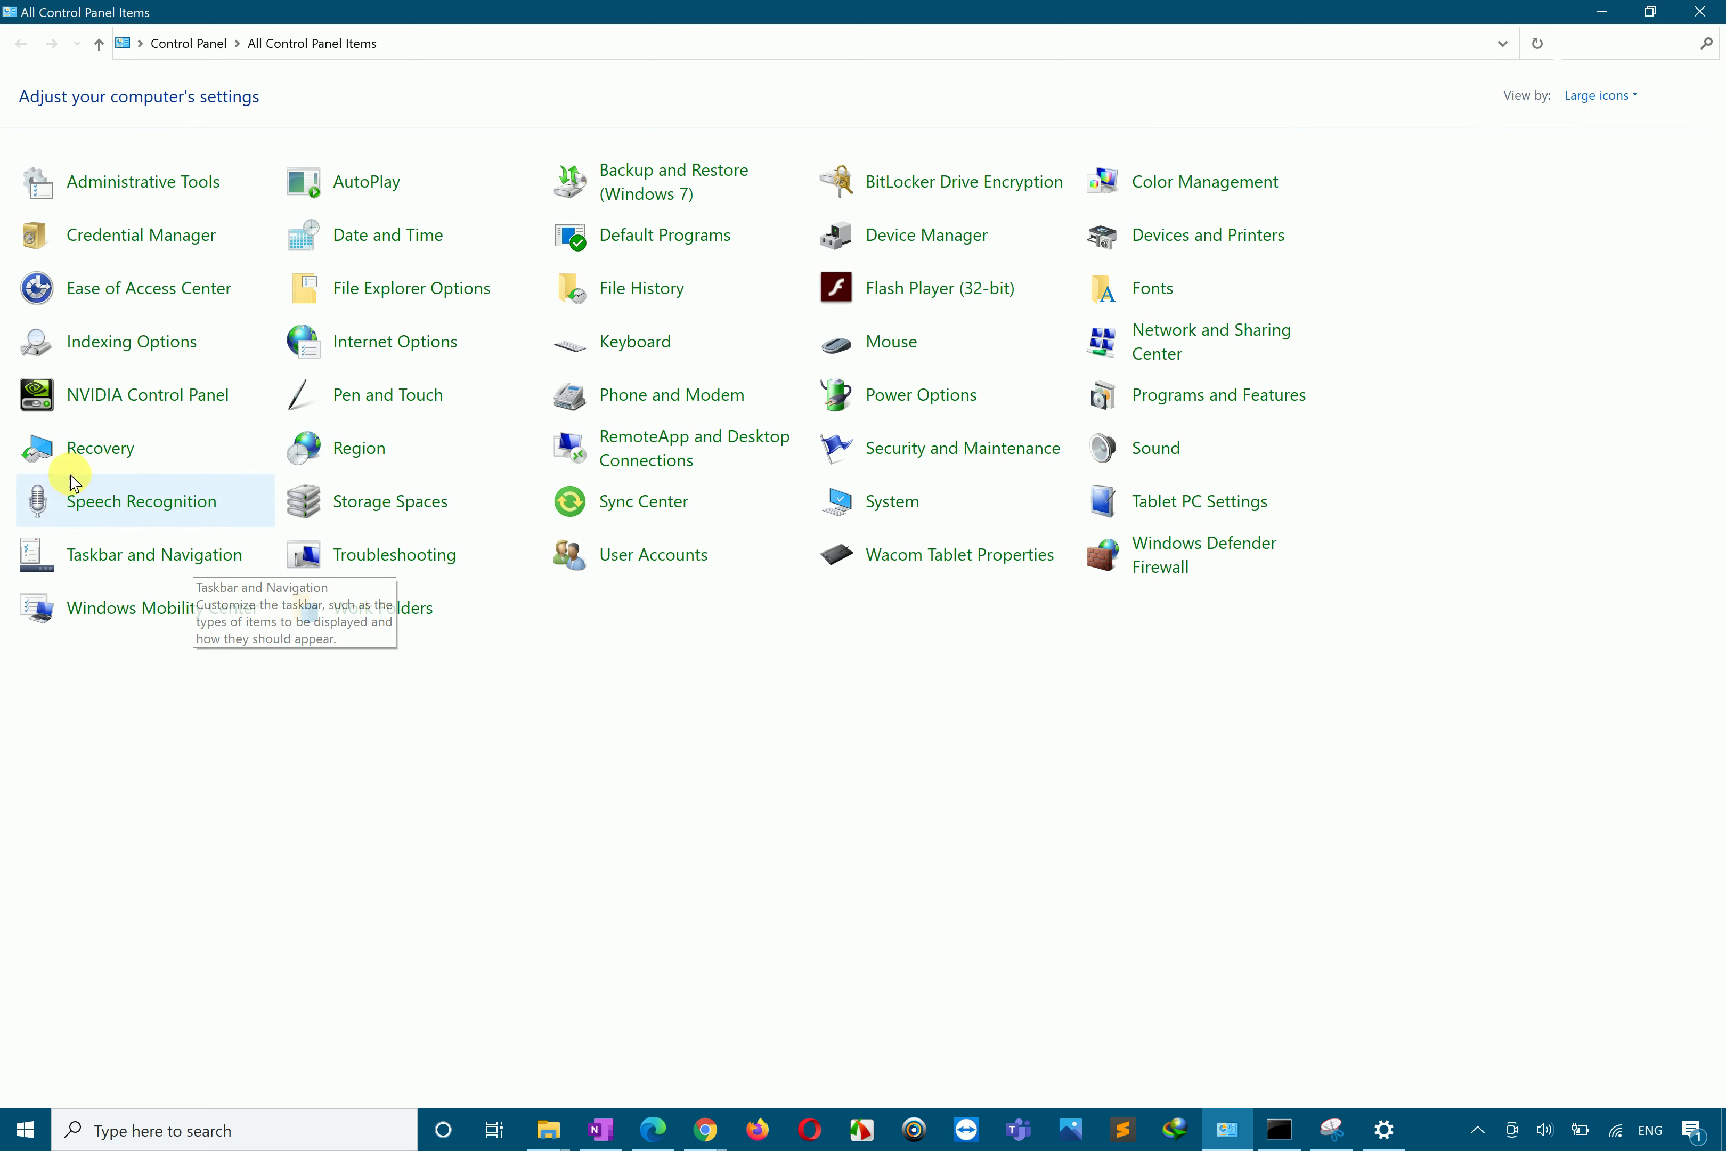
Step: Open File History by way of Recovery and select ESD-ISO (E:) in its drive selection page
click(79, 460)
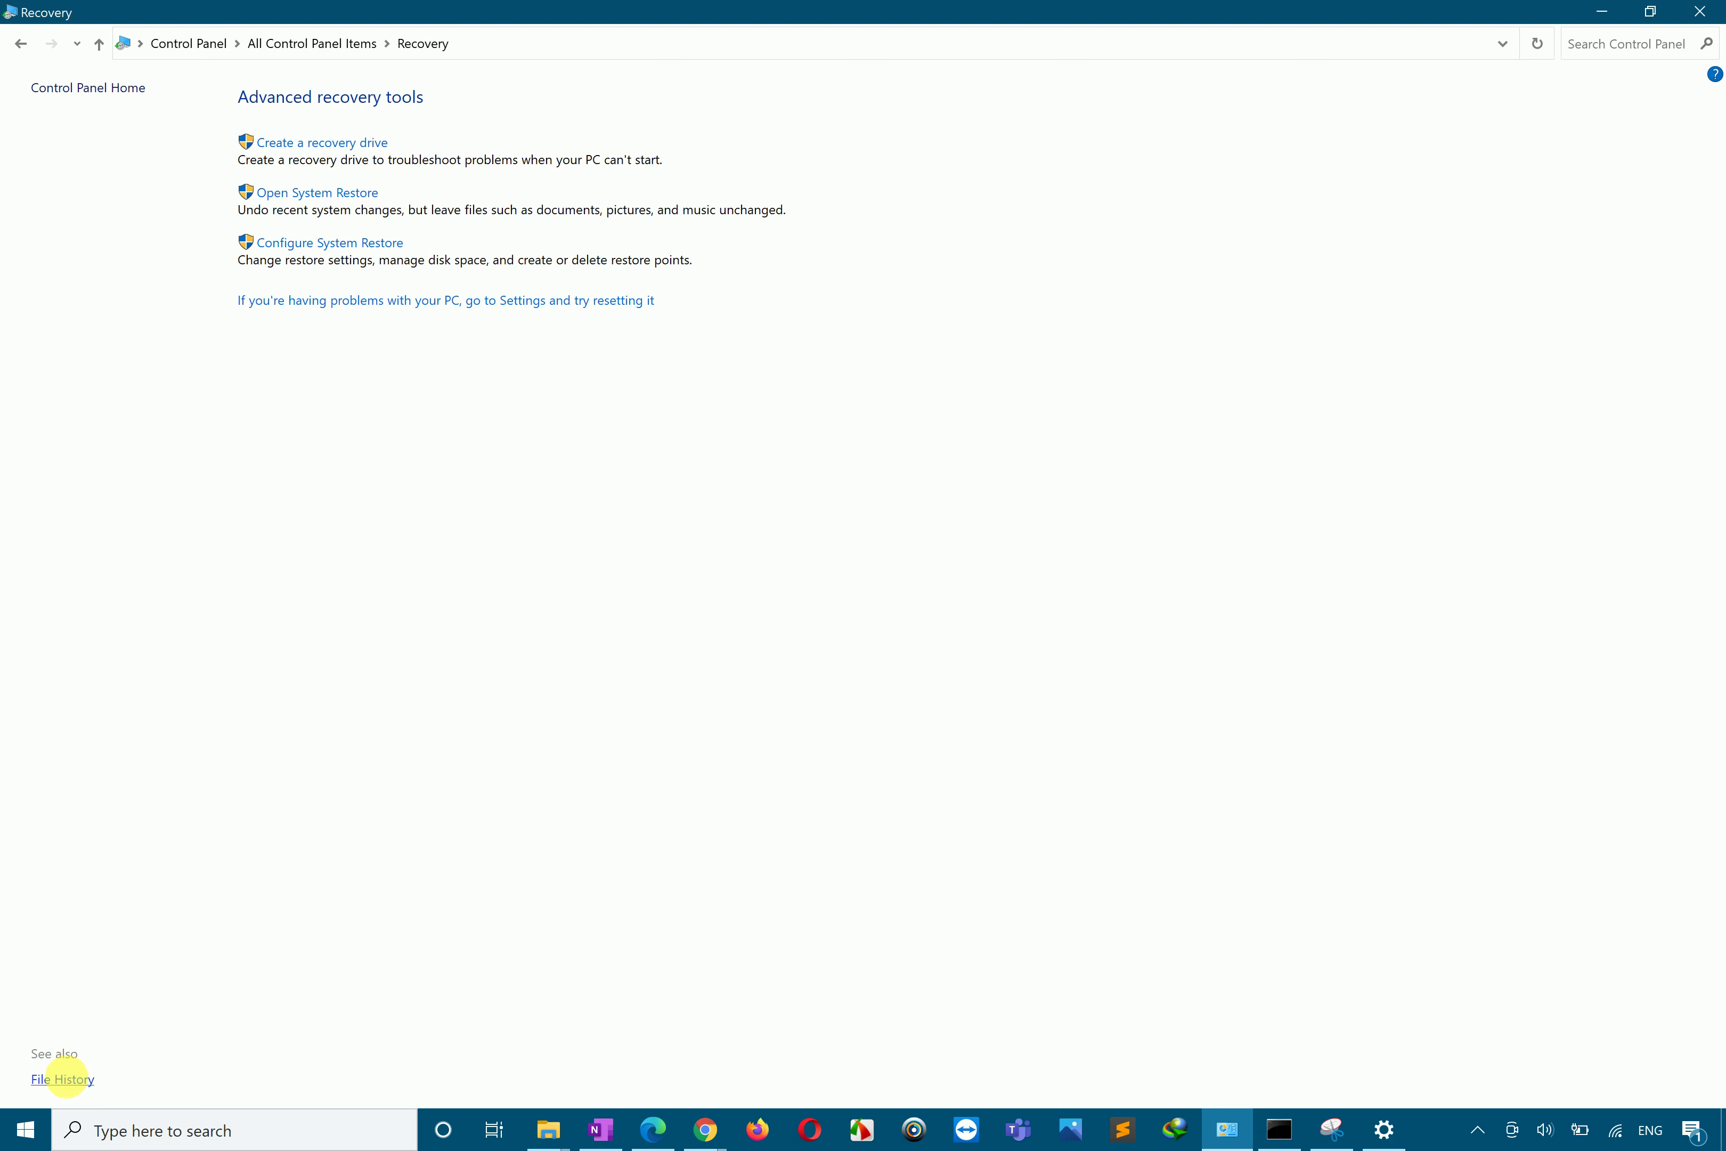
click(65, 1081)
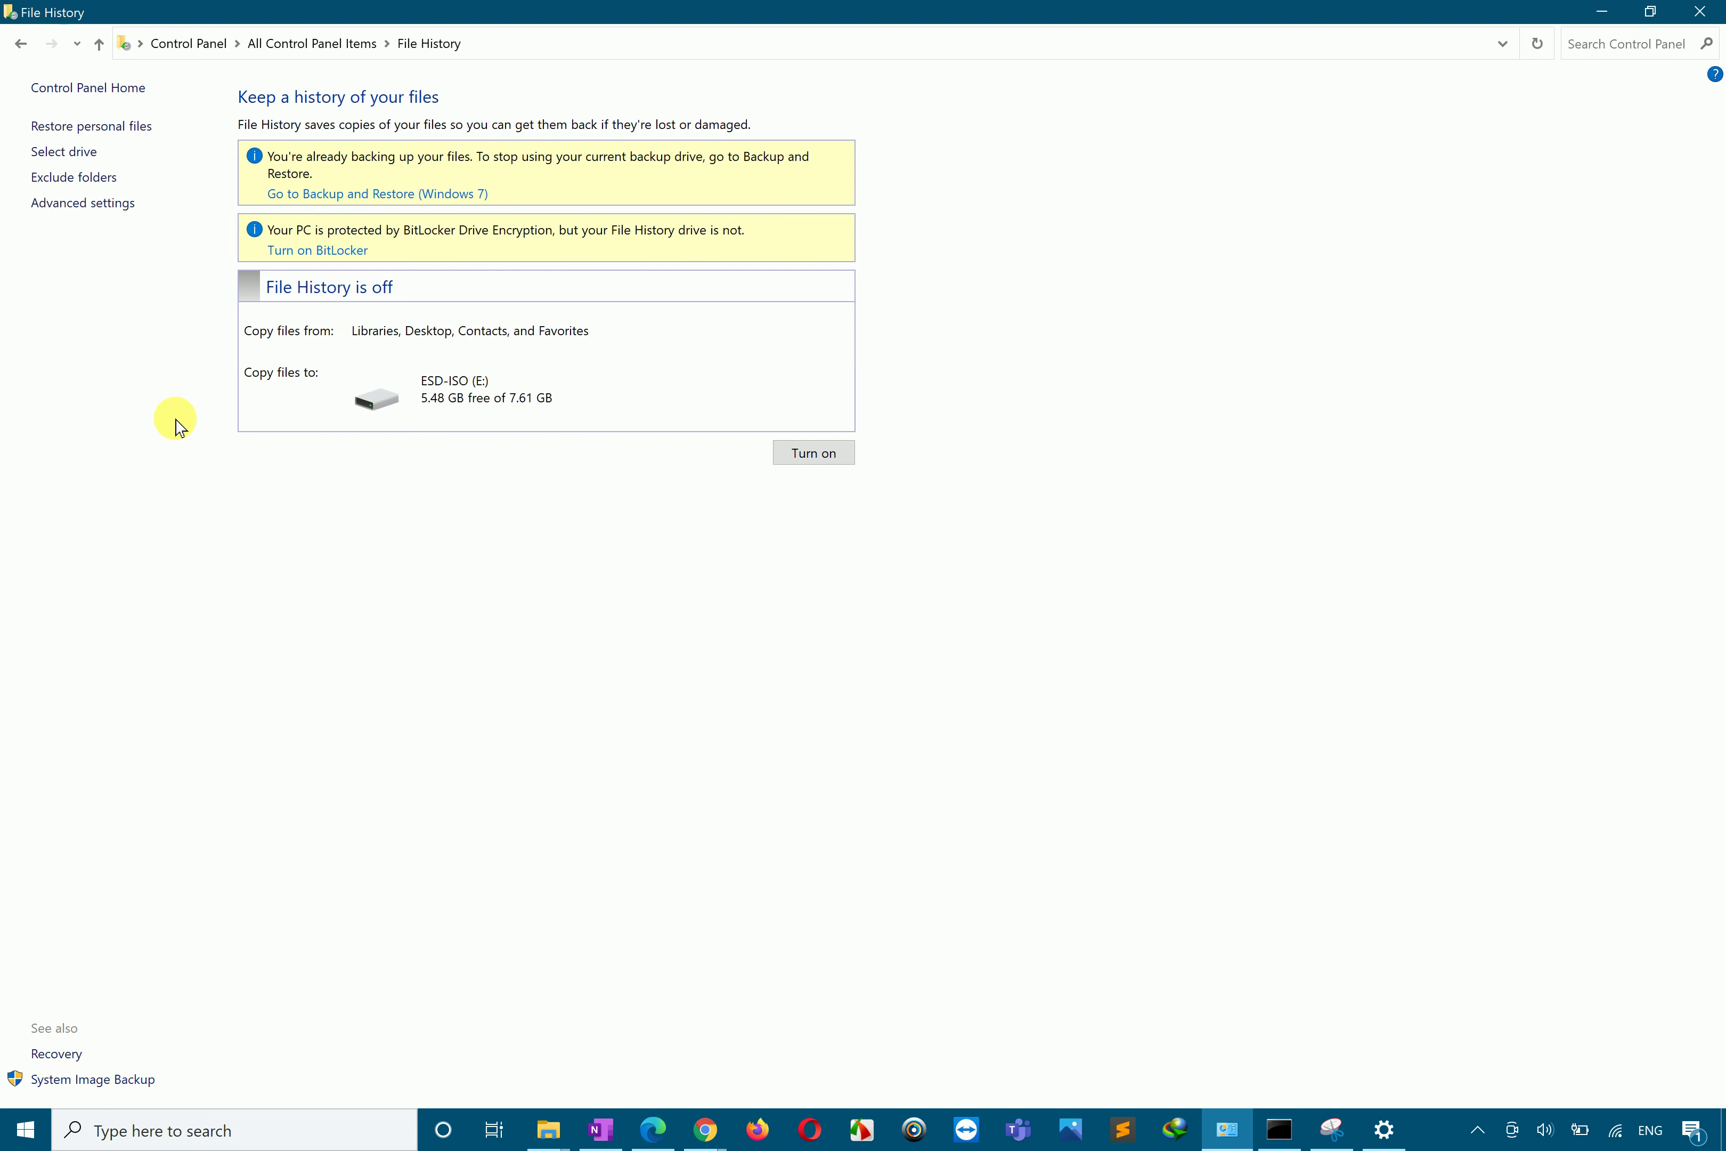
click(77, 157)
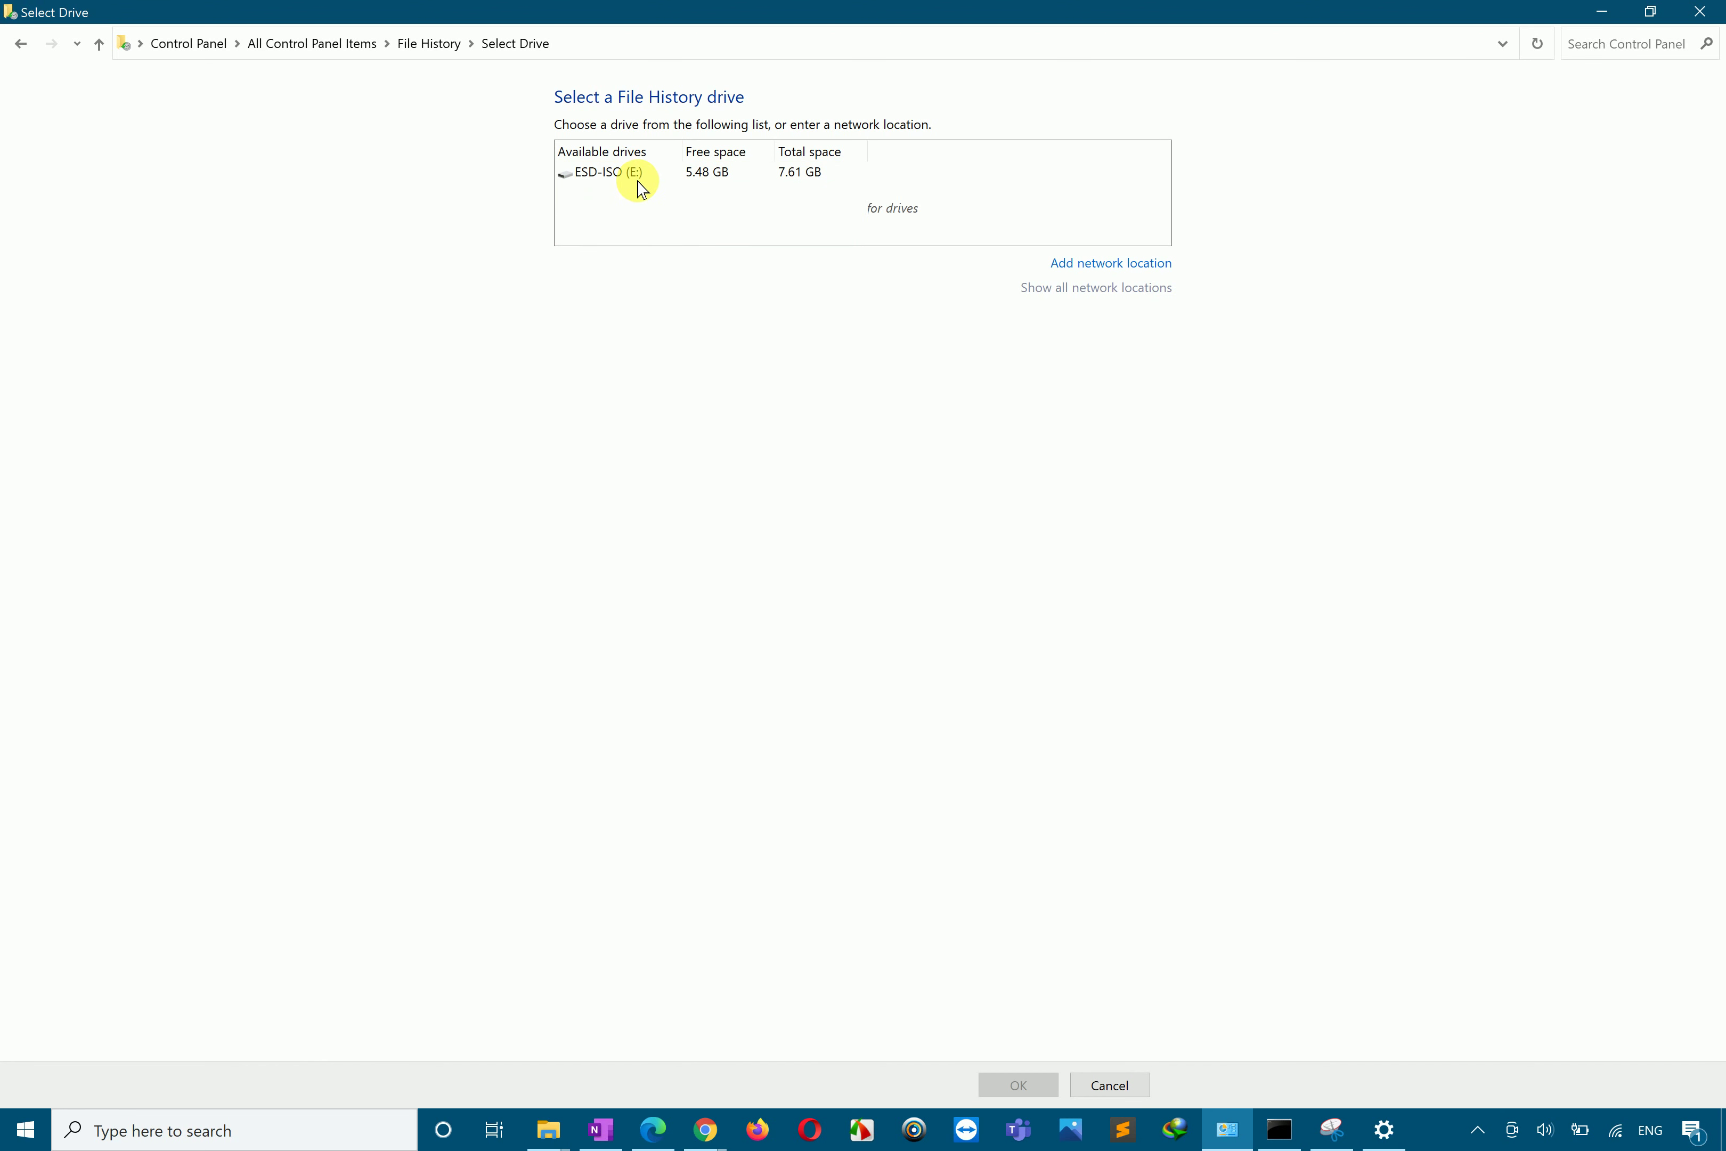
click(641, 187)
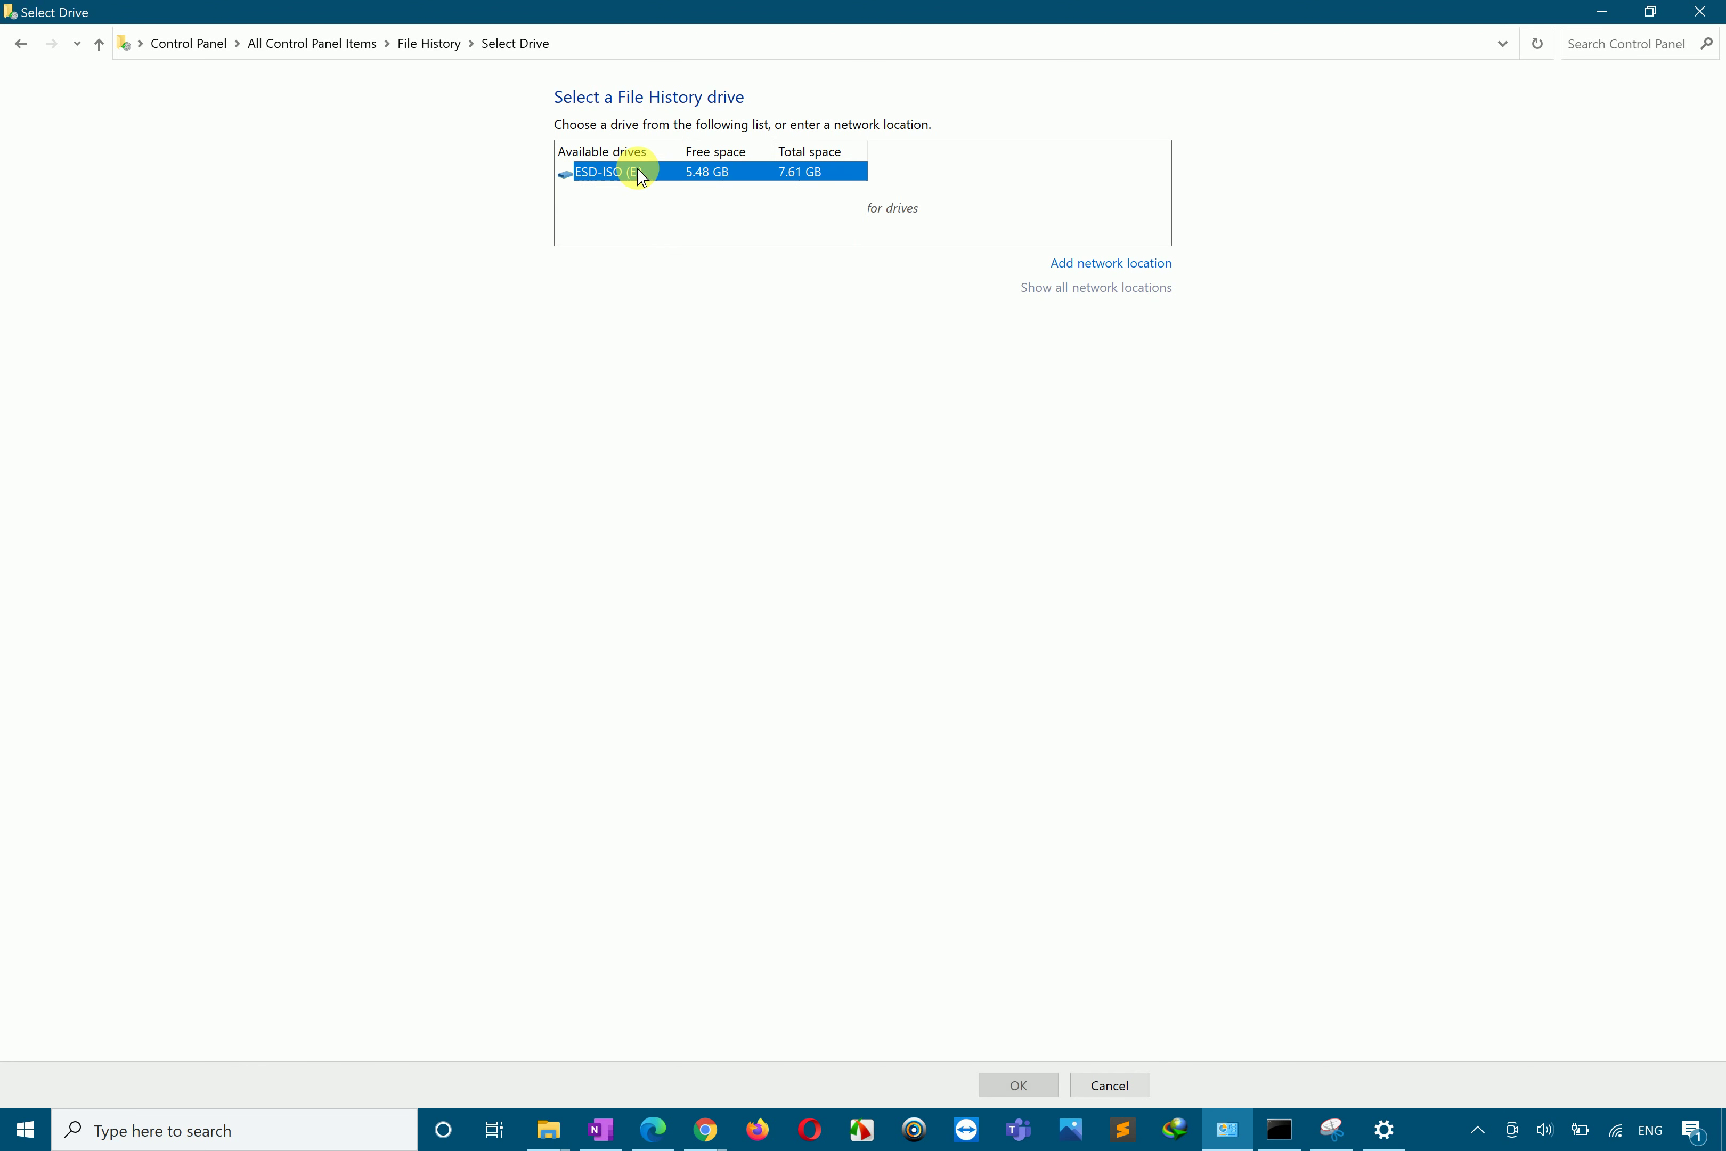
Step: Try to add the network computer UNKNOW itself as a File History network location, then cancel the folder selection
click(1095, 268)
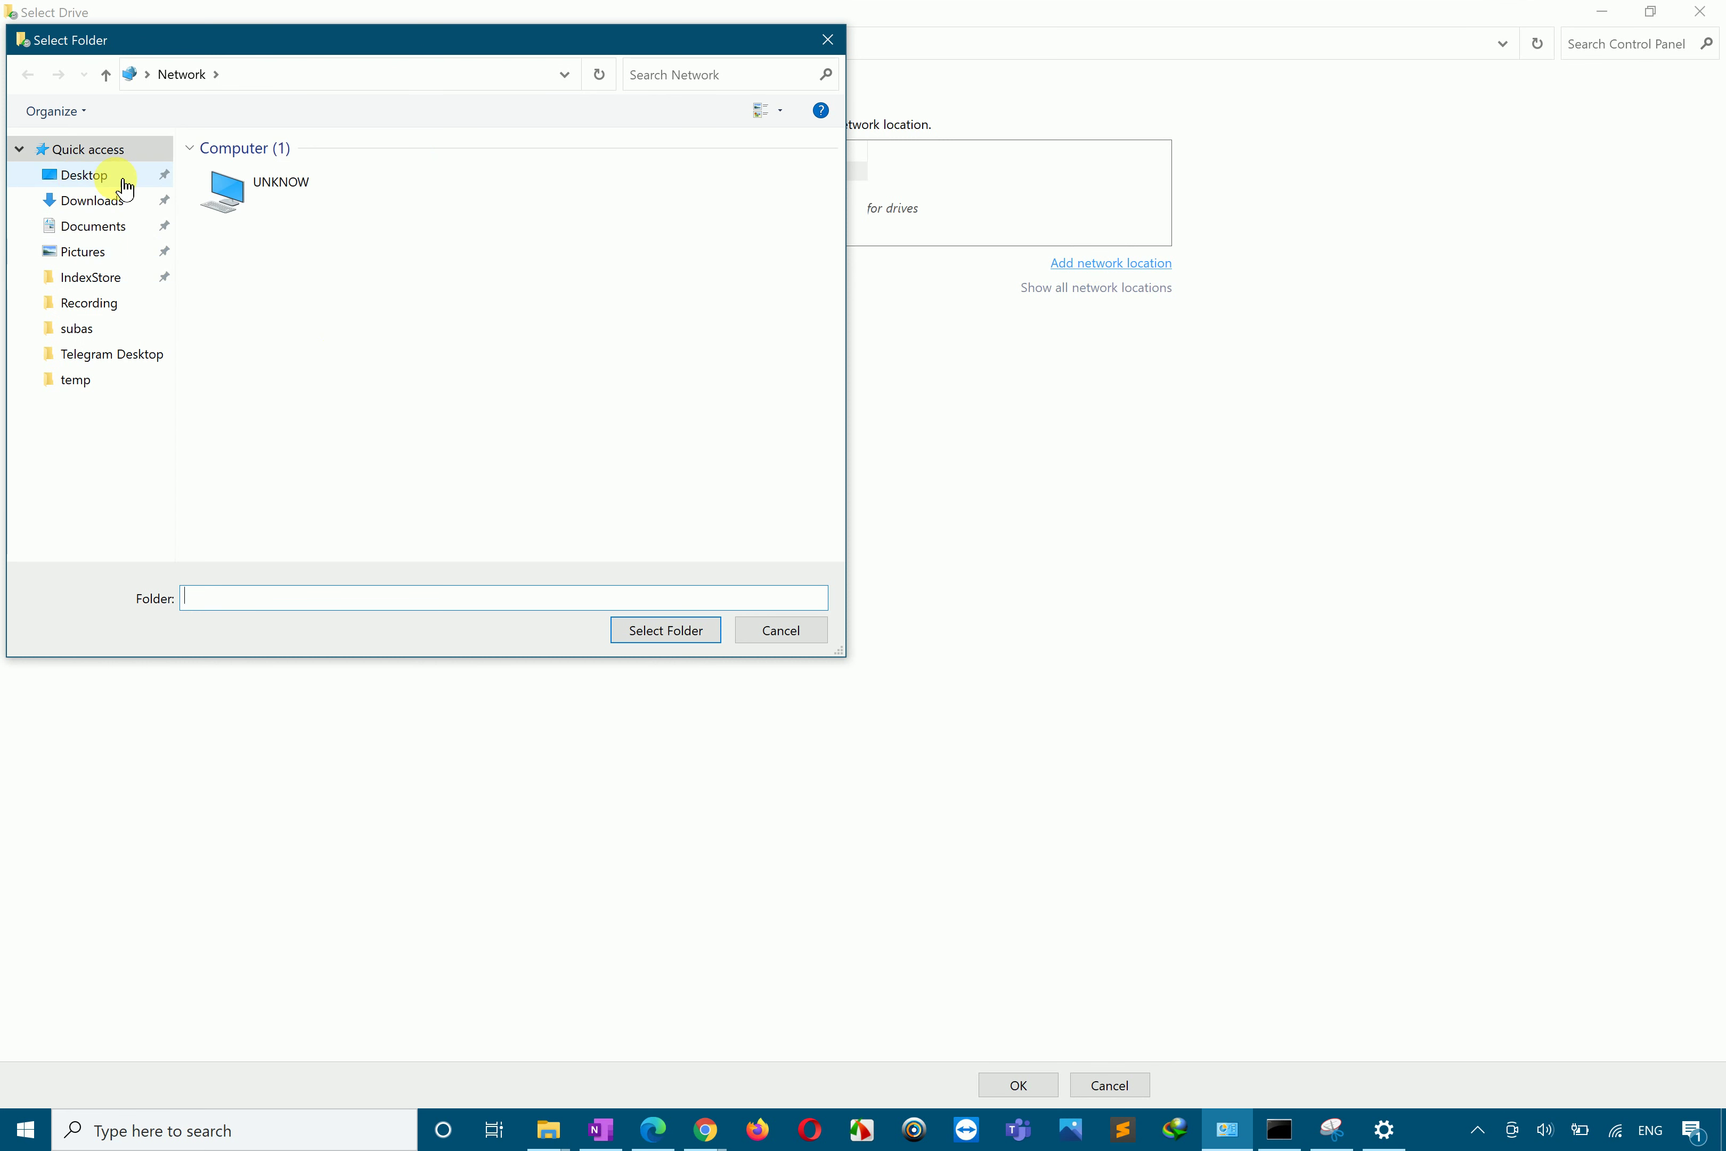
click(284, 198)
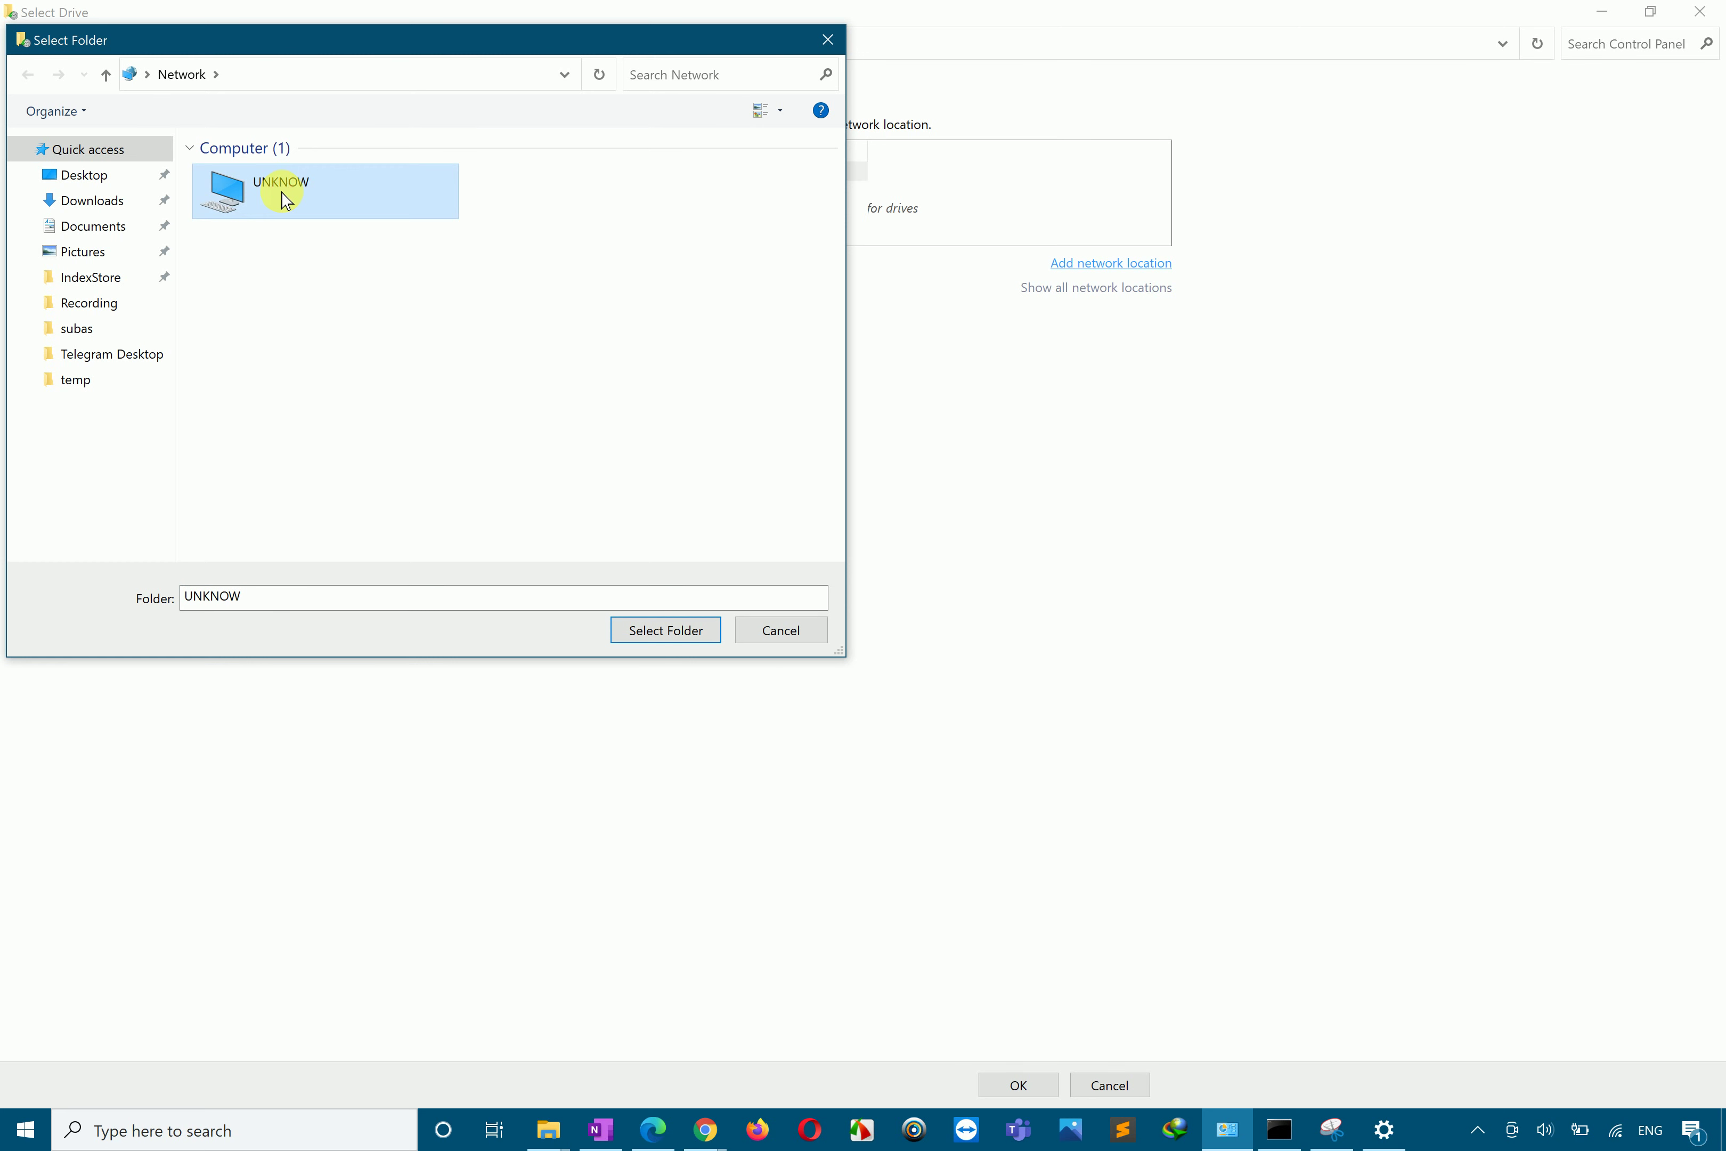
double_click(283, 197)
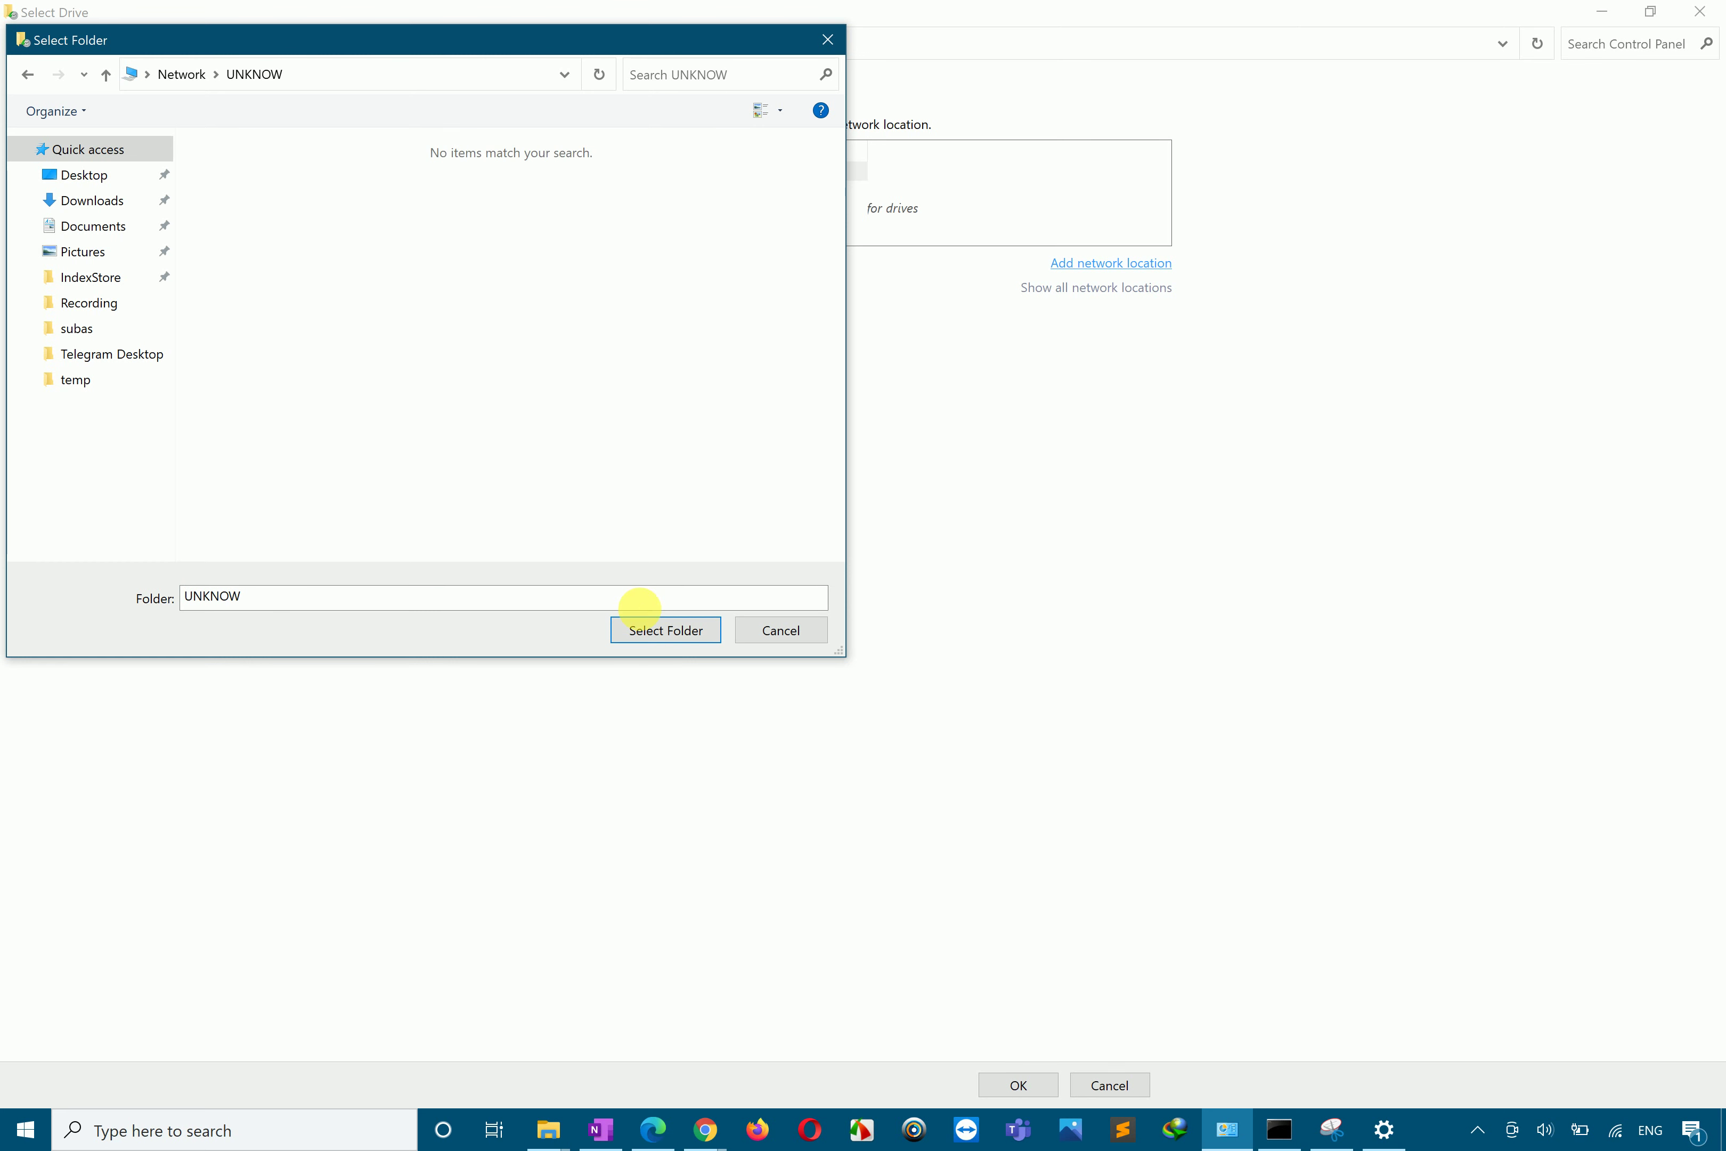
click(660, 631)
click(991, 576)
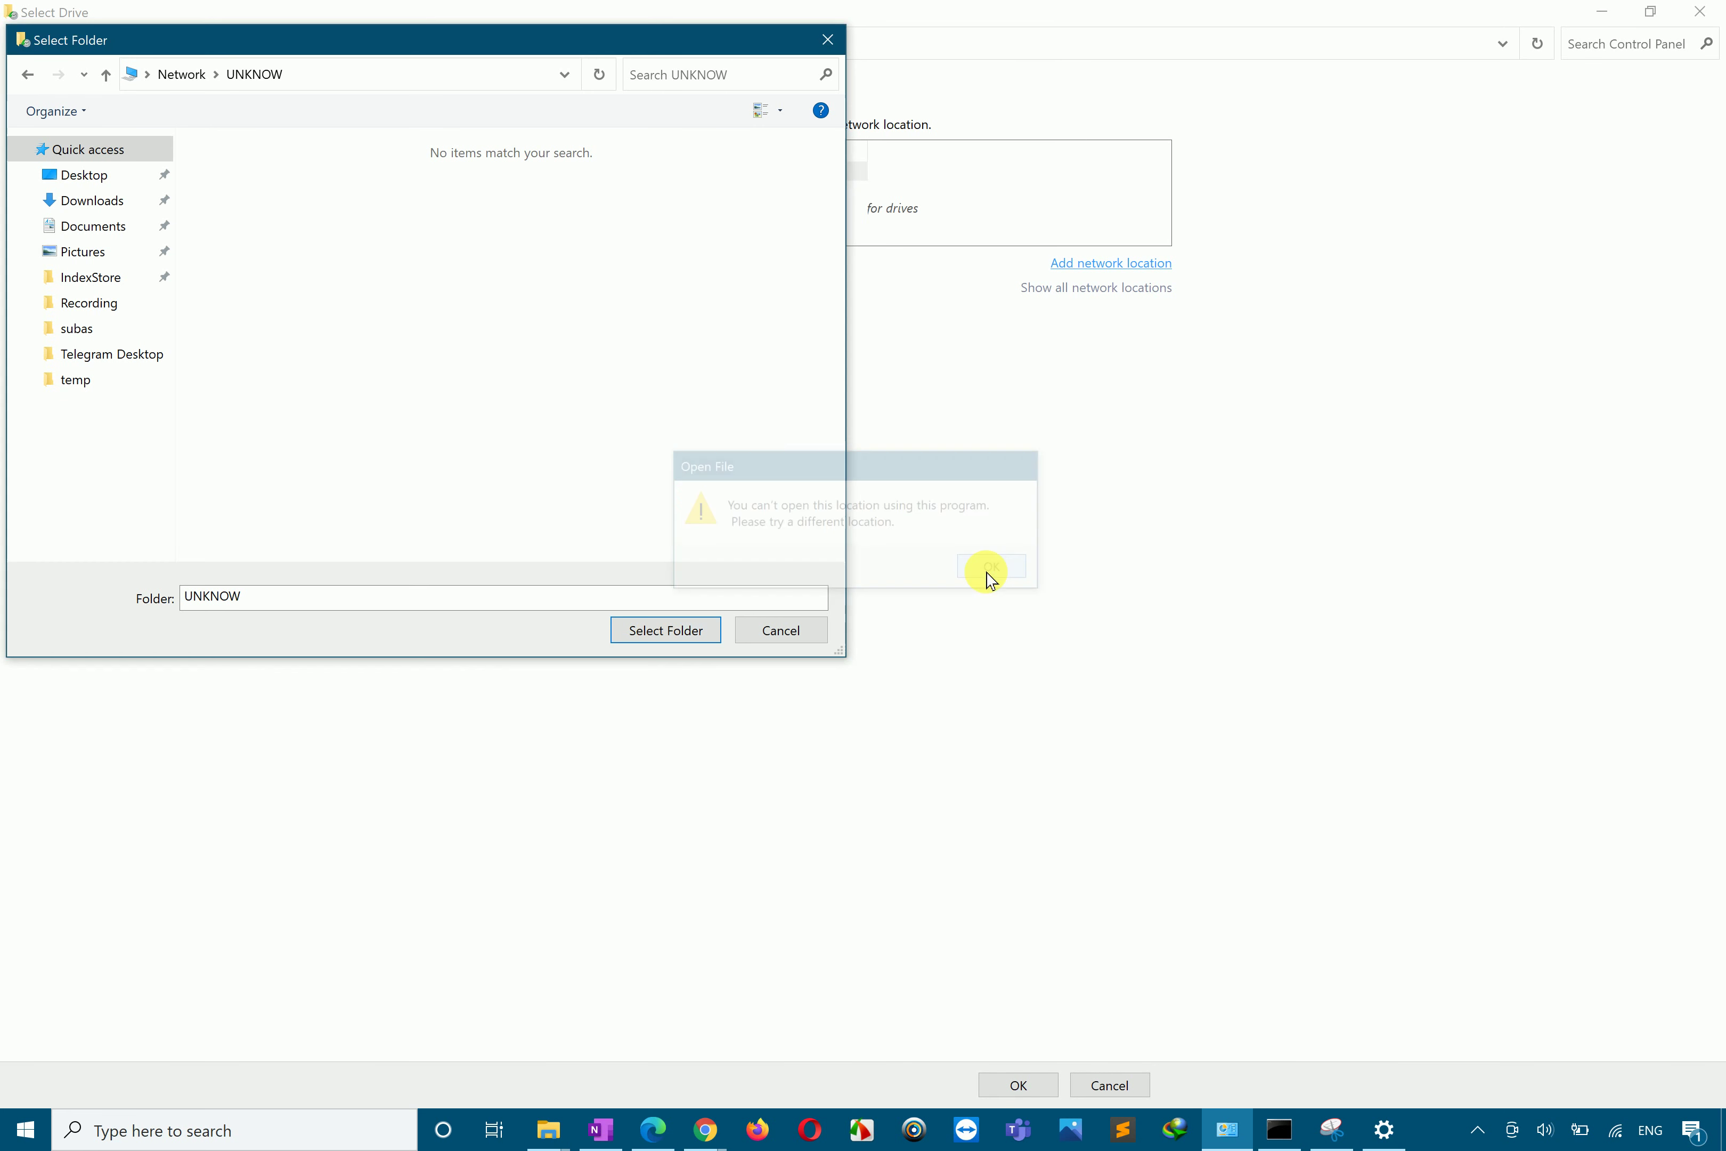
click(780, 629)
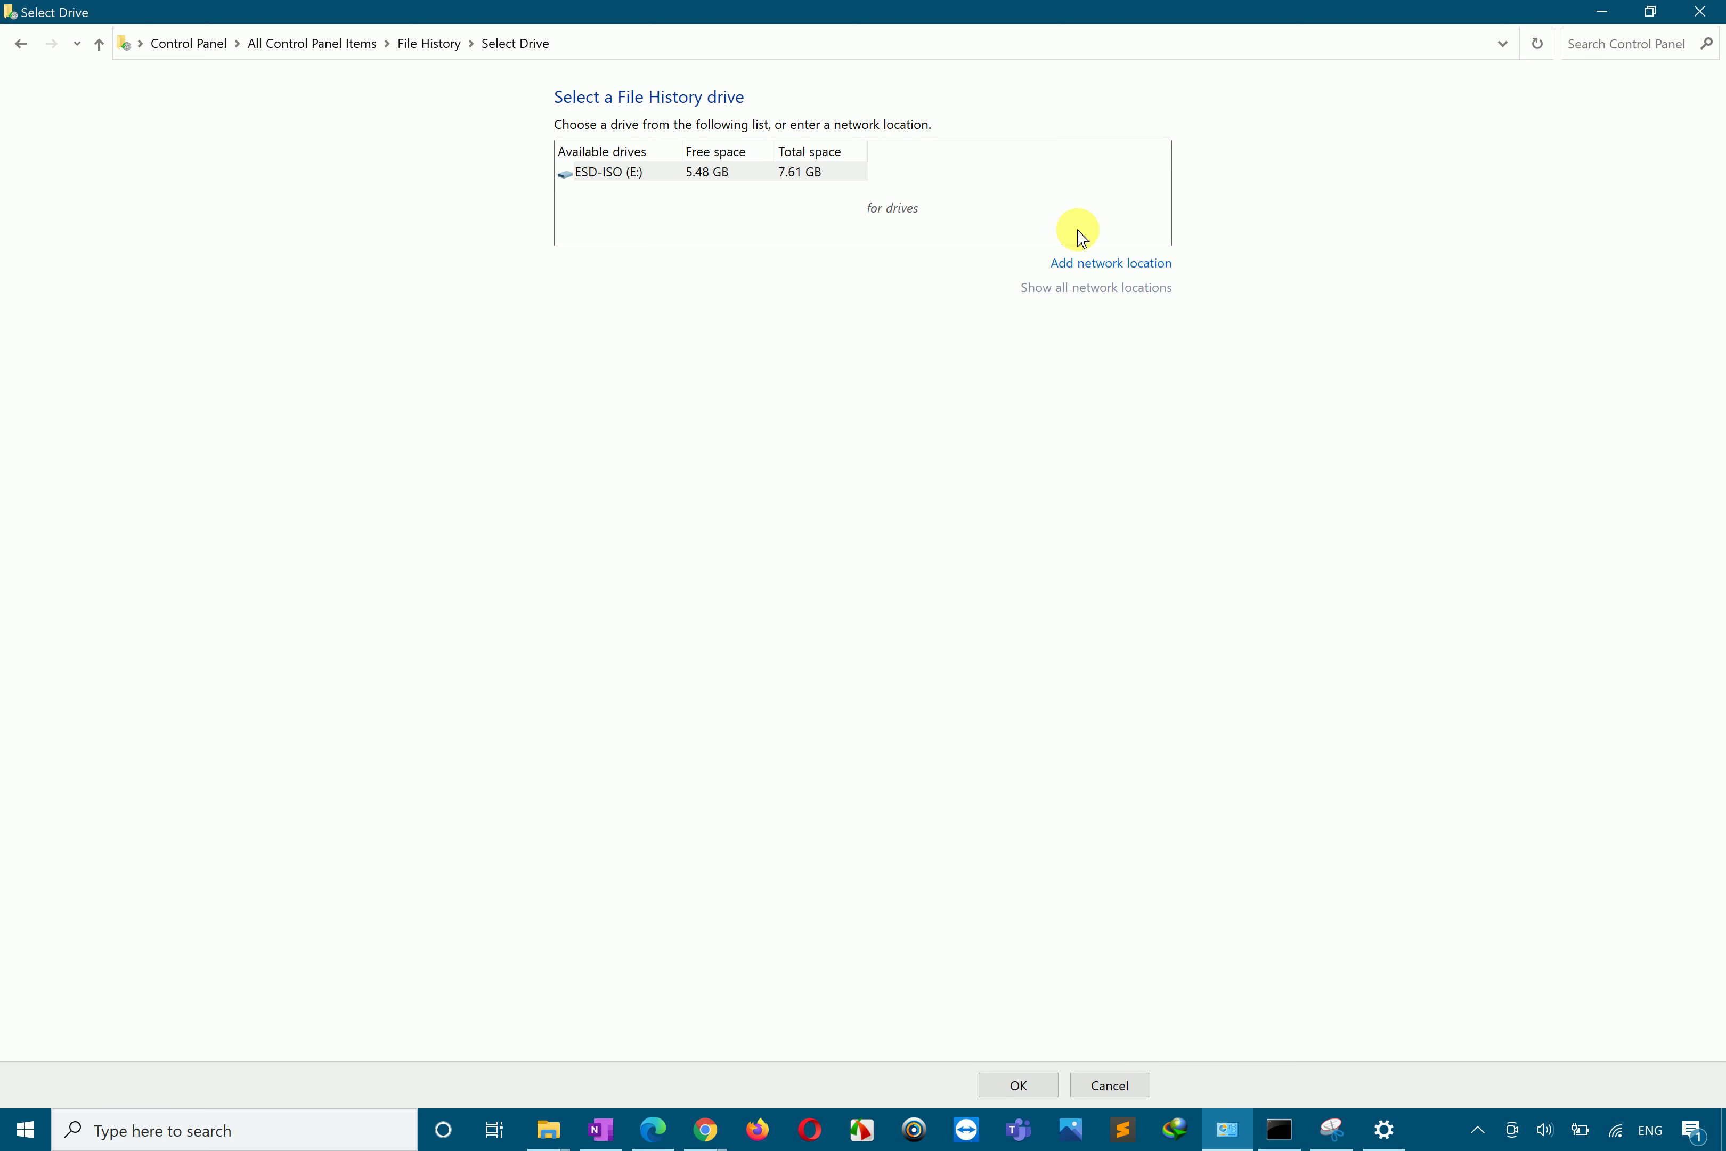
Step: Add the shared folder e on the network computer UNKNOW as a File History network location
click(1089, 265)
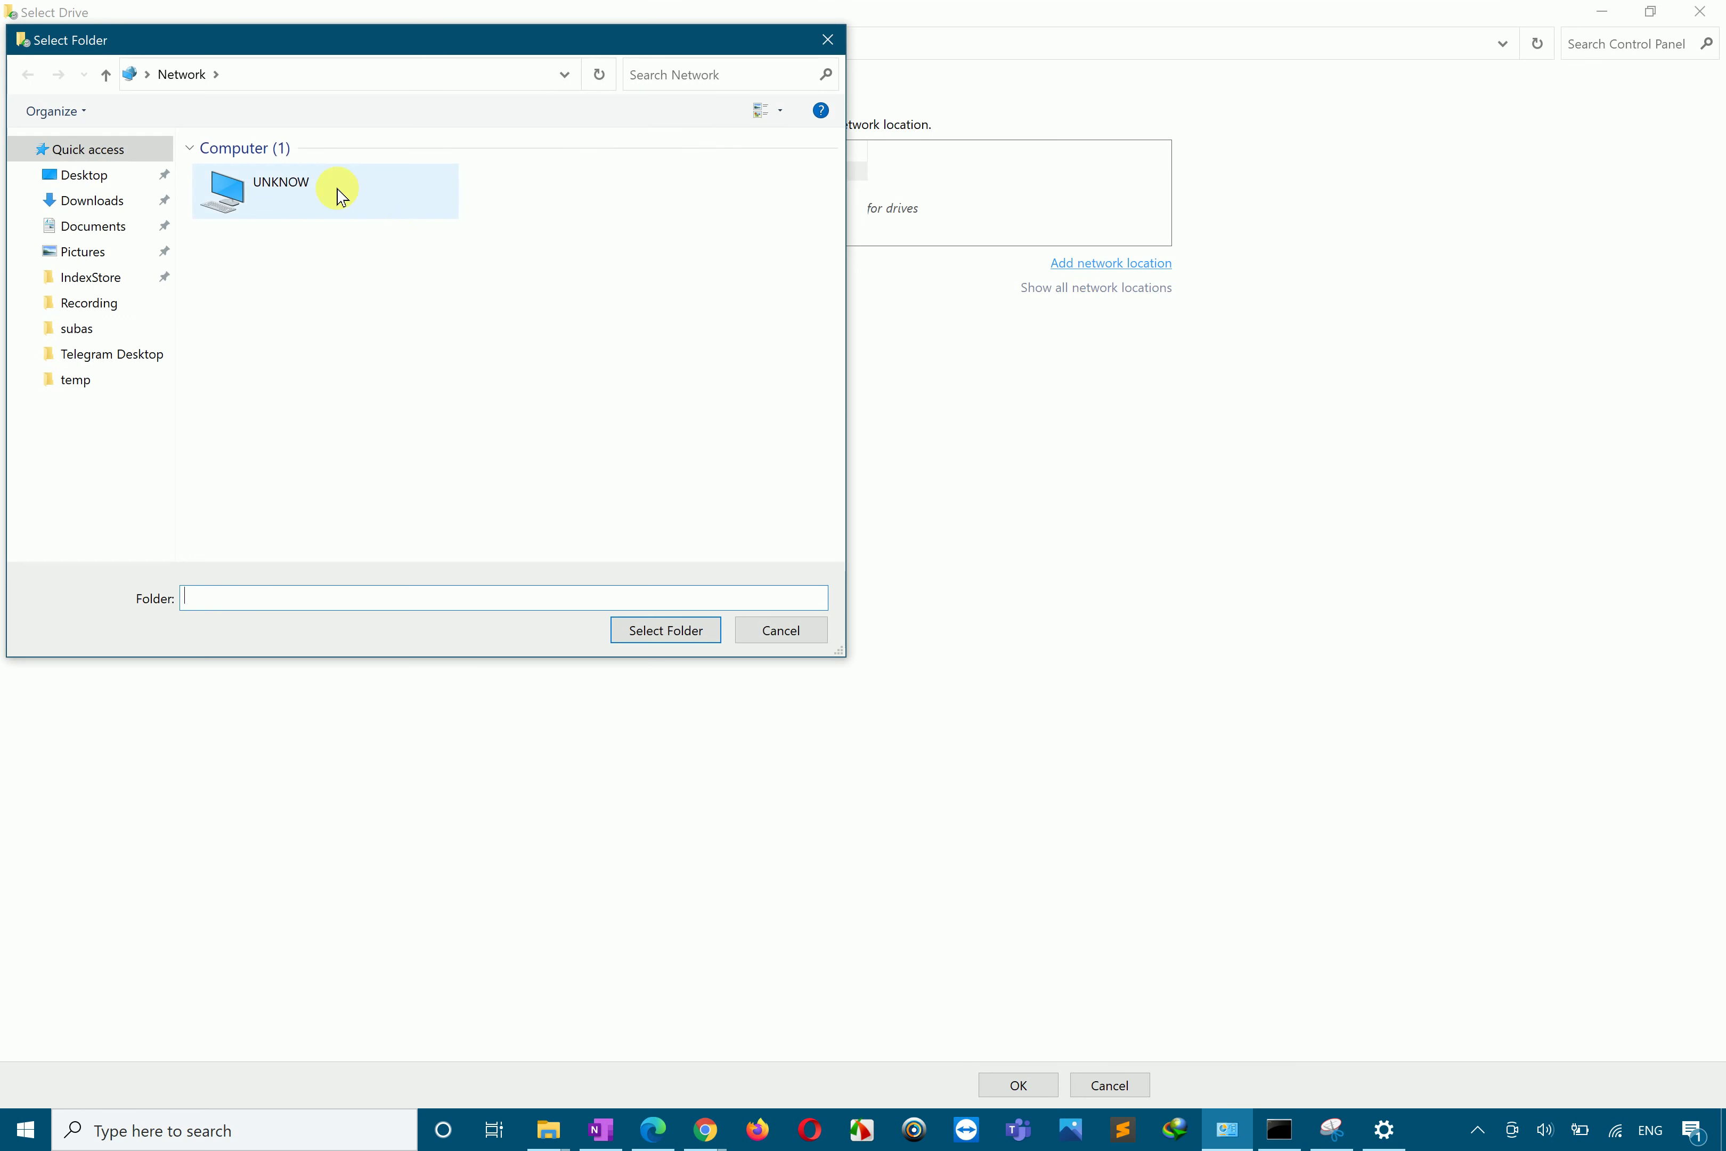
double_click(337, 190)
click(363, 221)
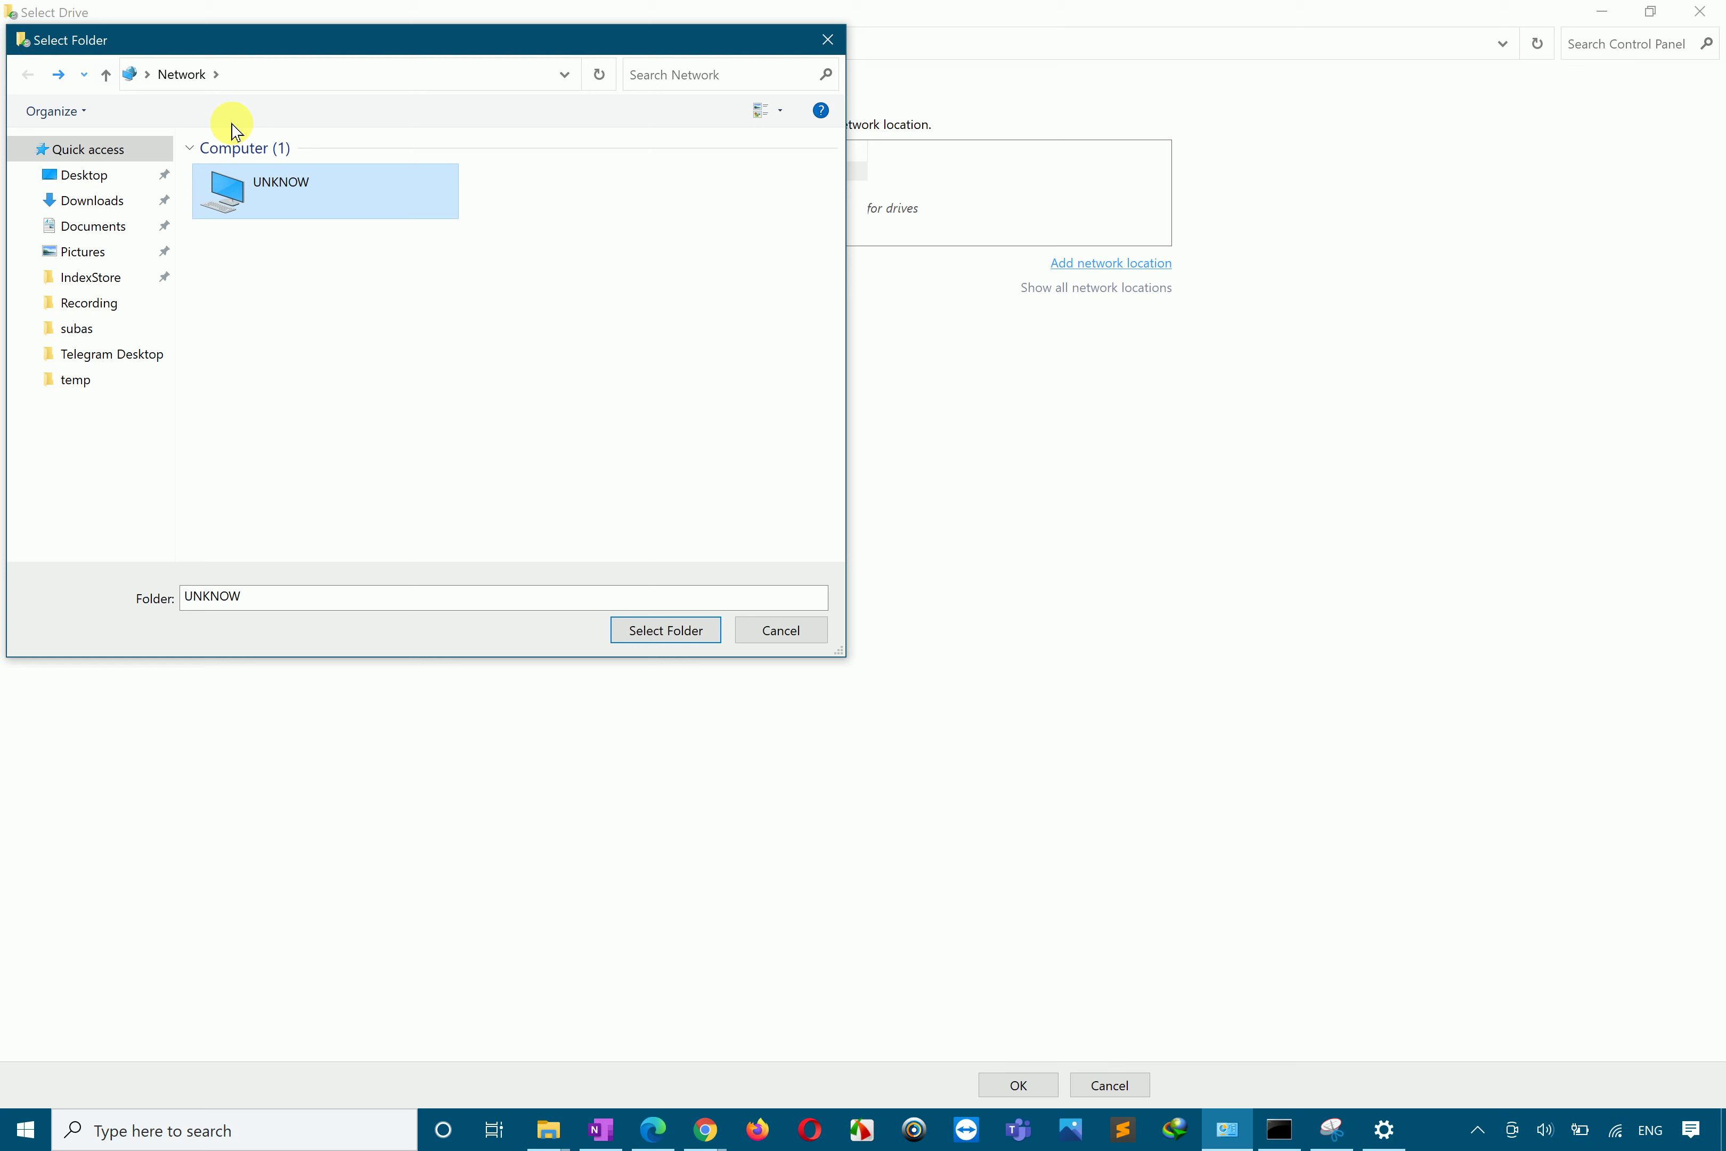
double_click(315, 191)
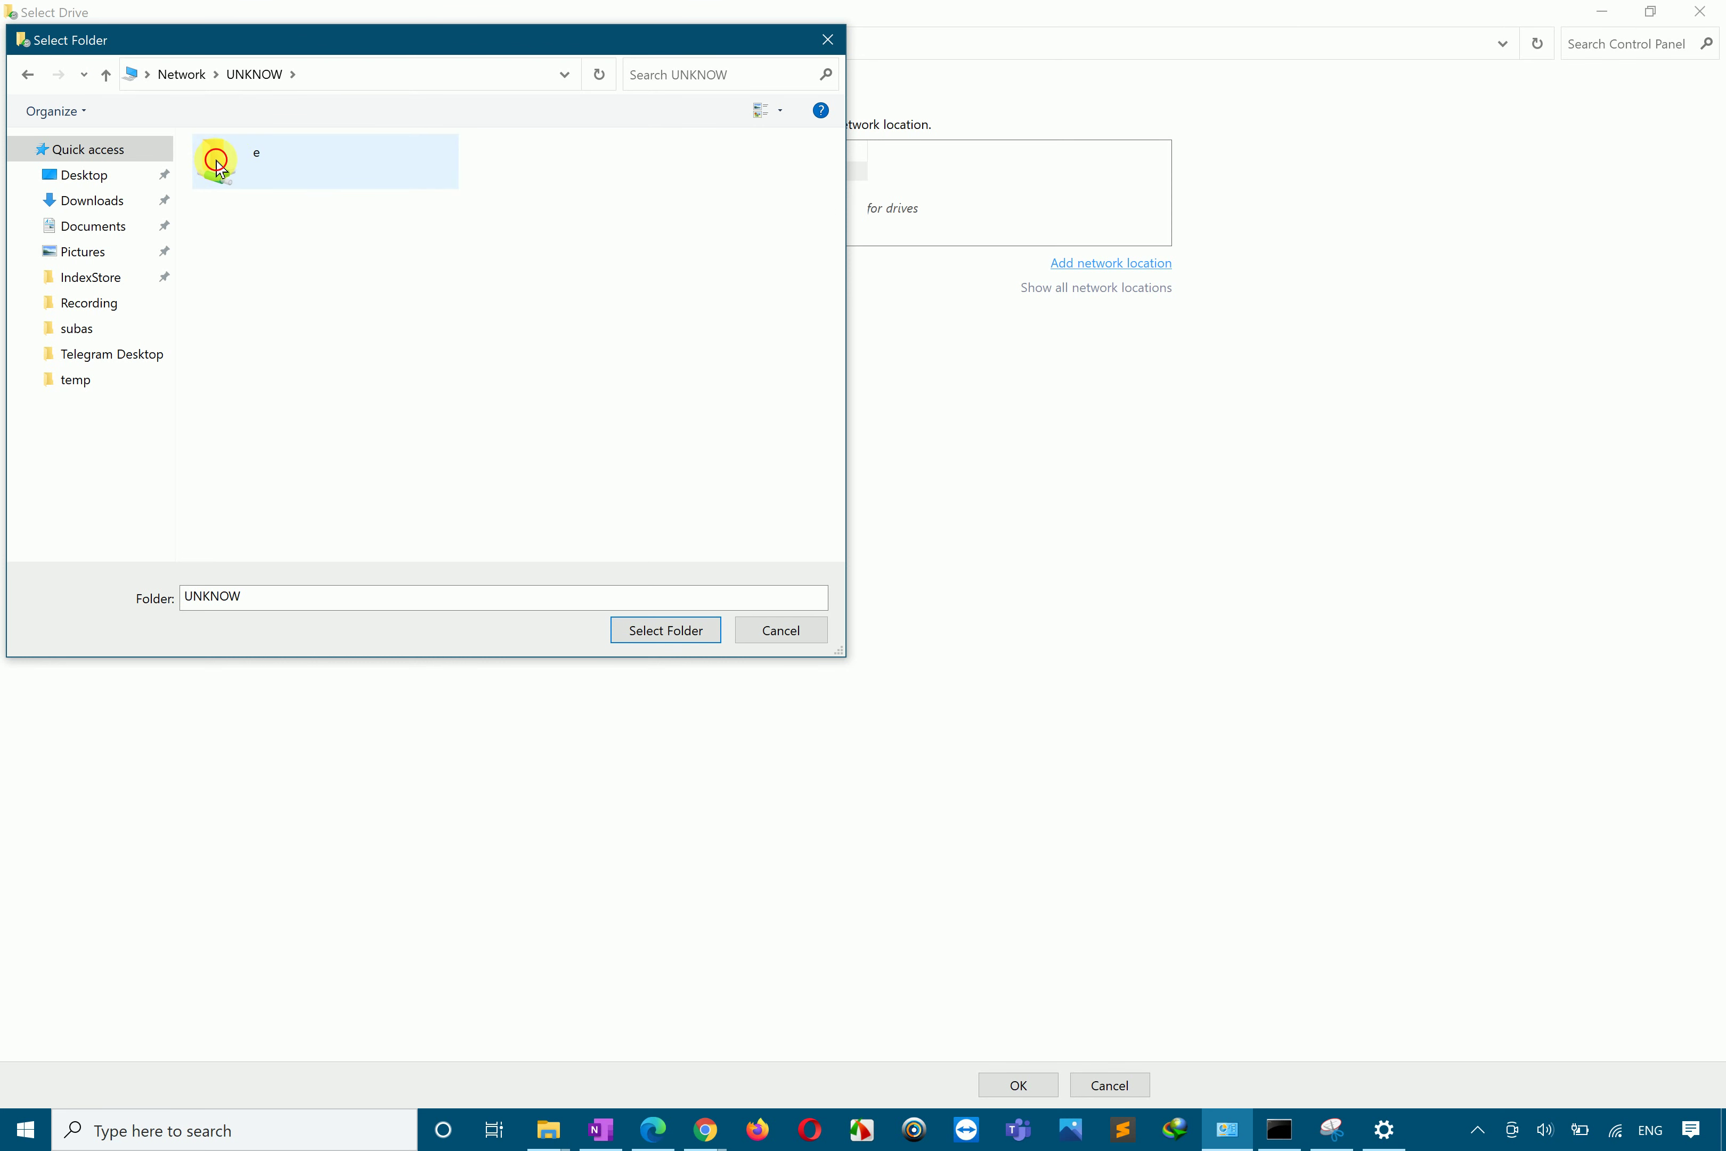
click(218, 168)
click(659, 635)
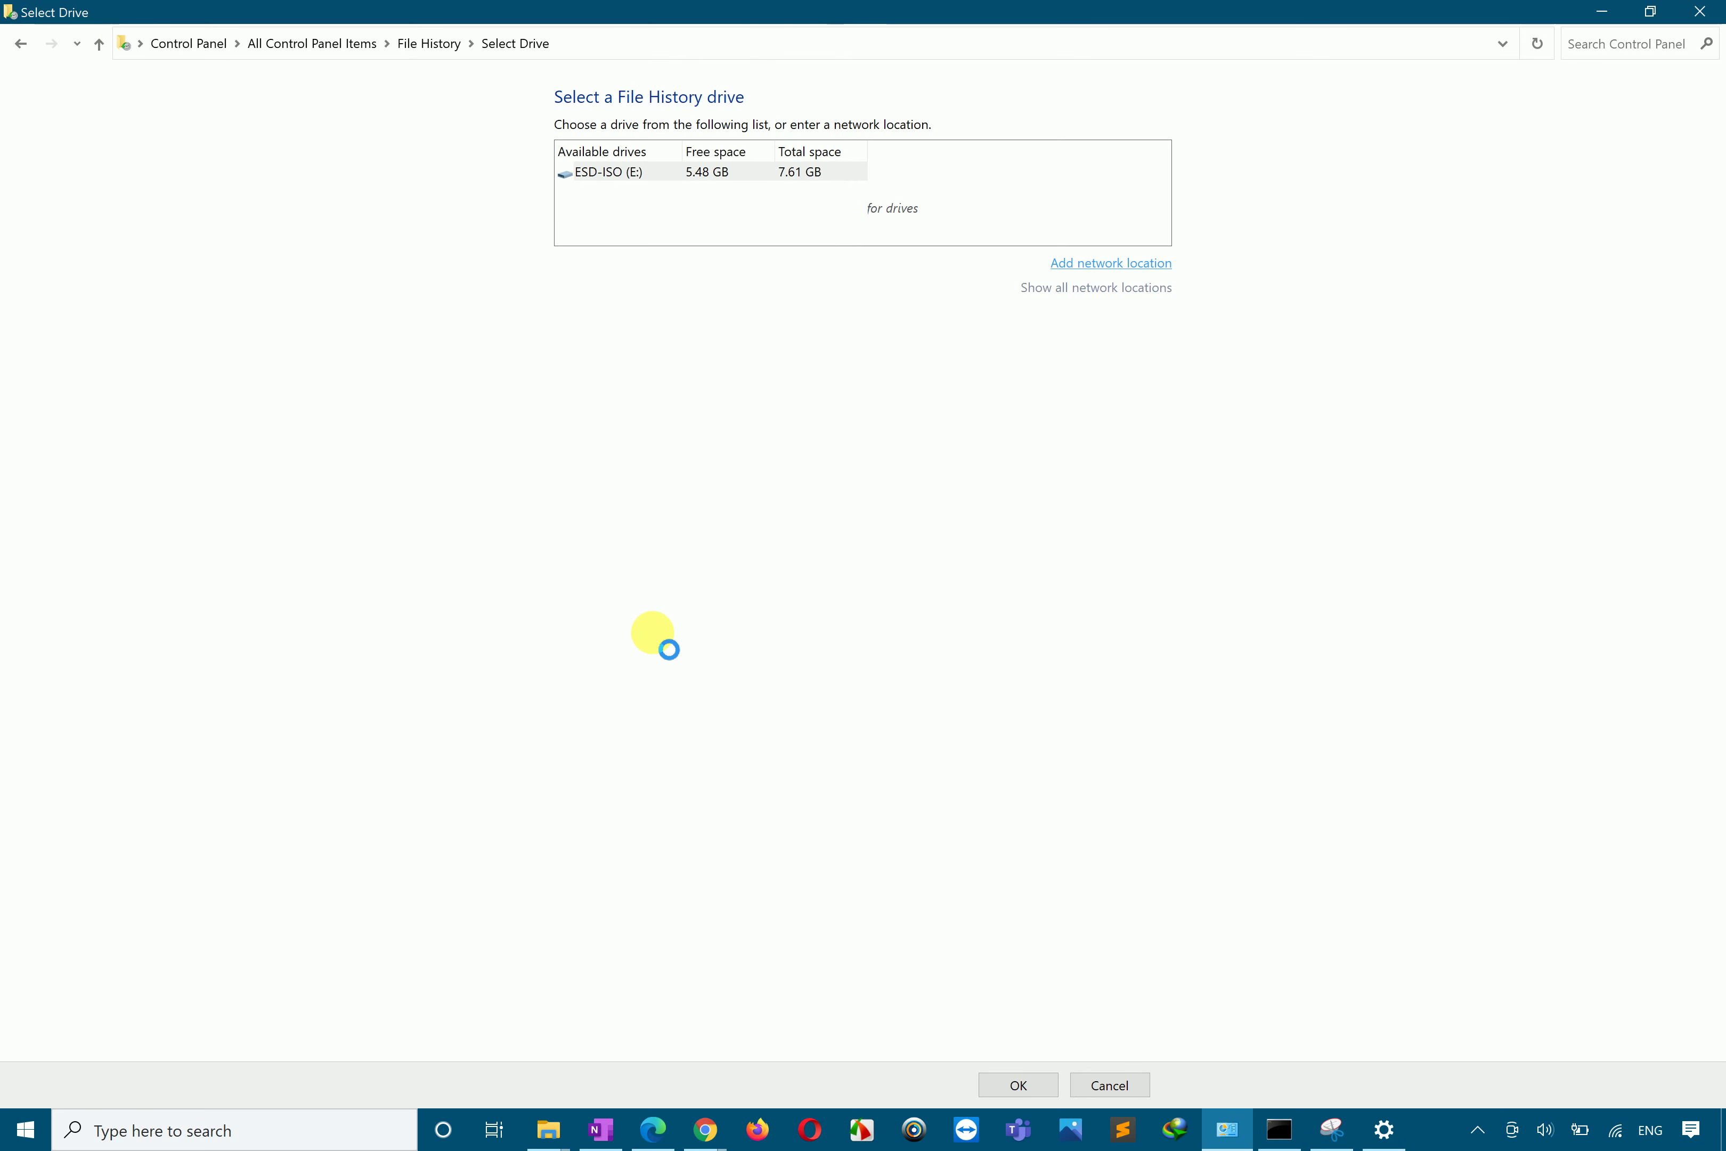
Step: Snap the study guide PDF beside the Select Drive window, then maximize the Select Drive window
click(658, 1128)
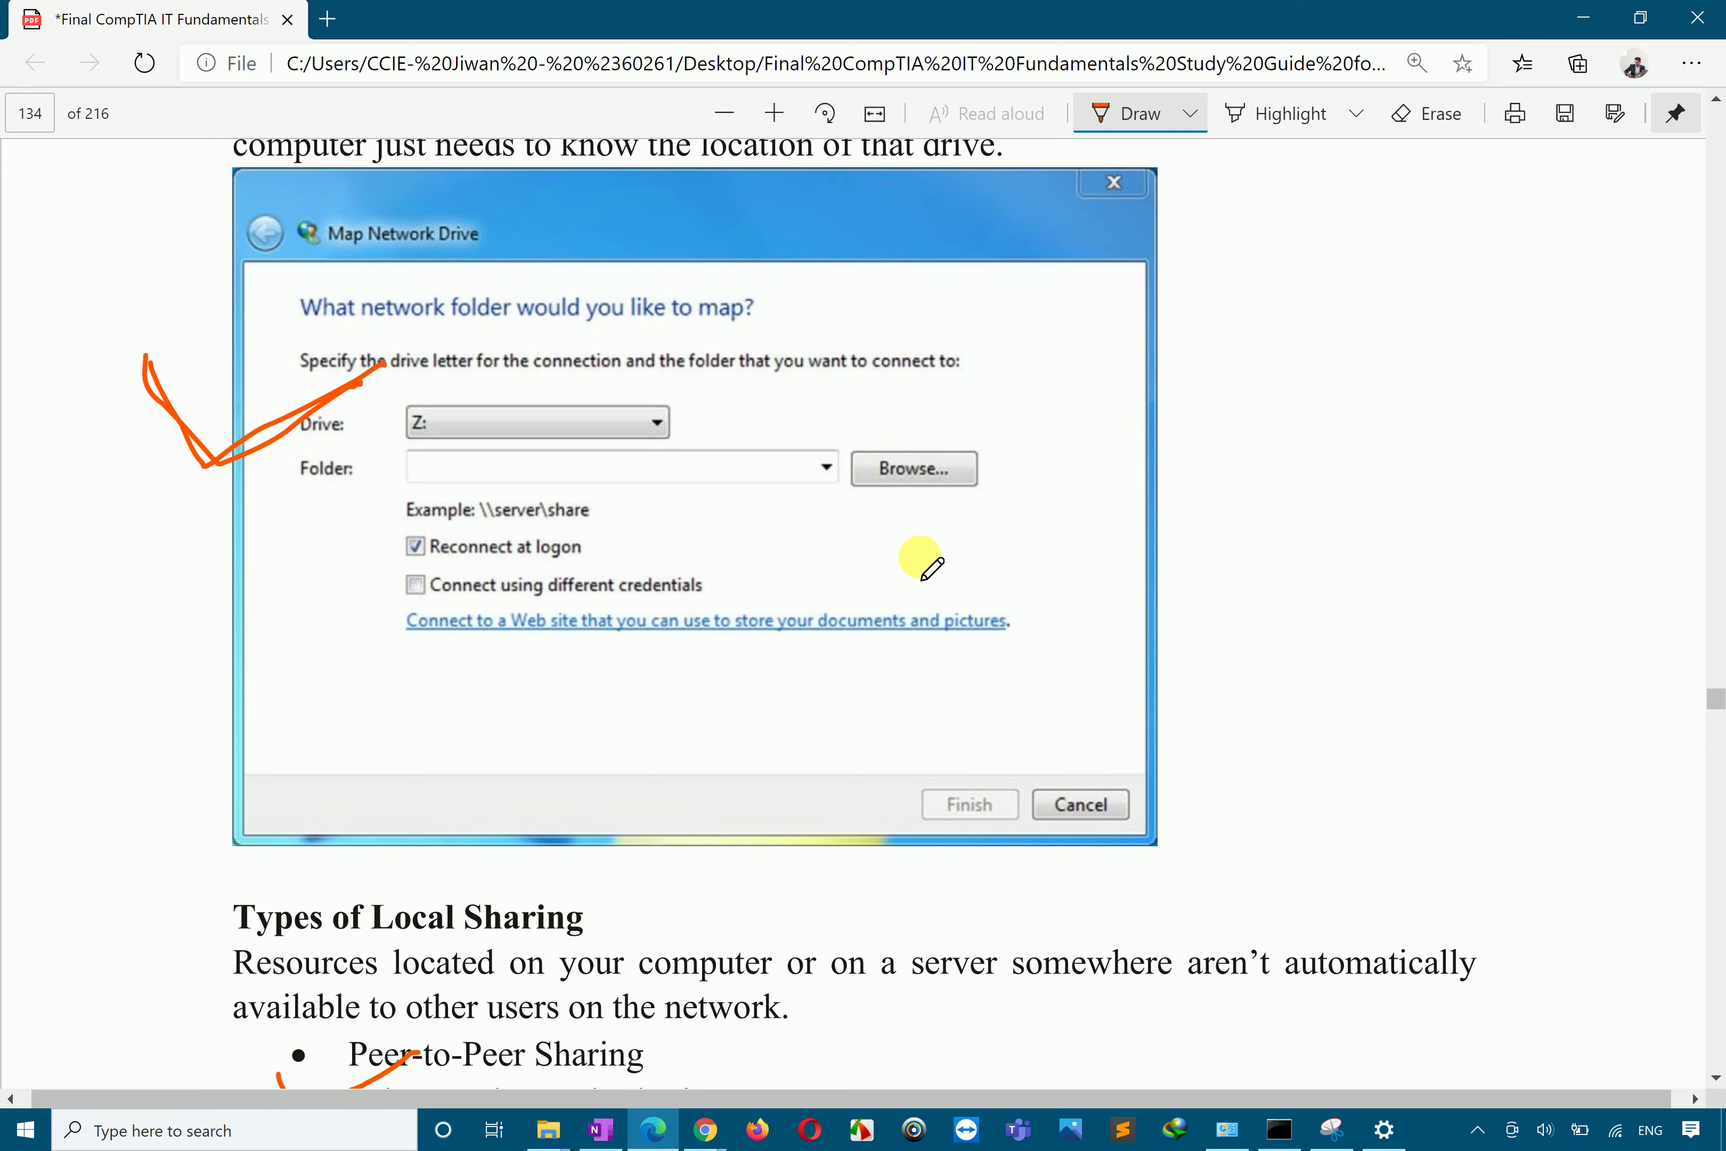
key(super+Right)
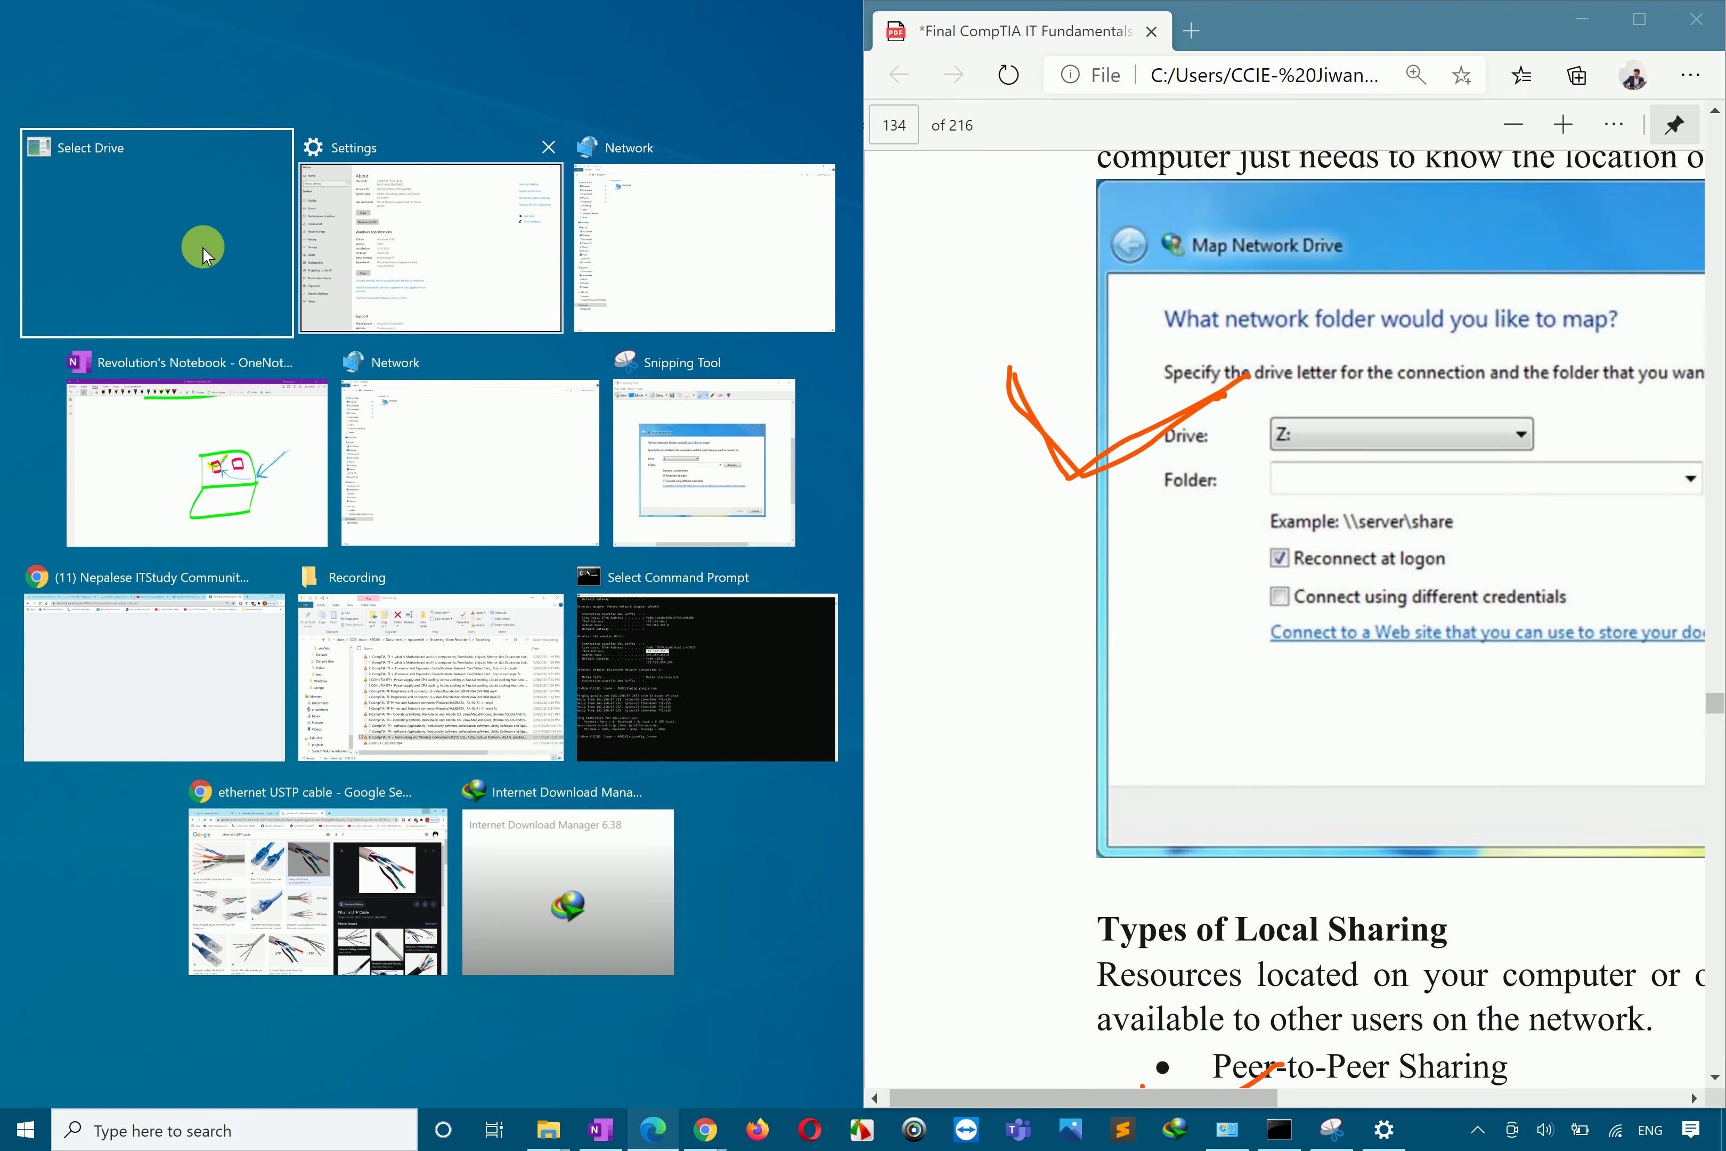
click(139, 234)
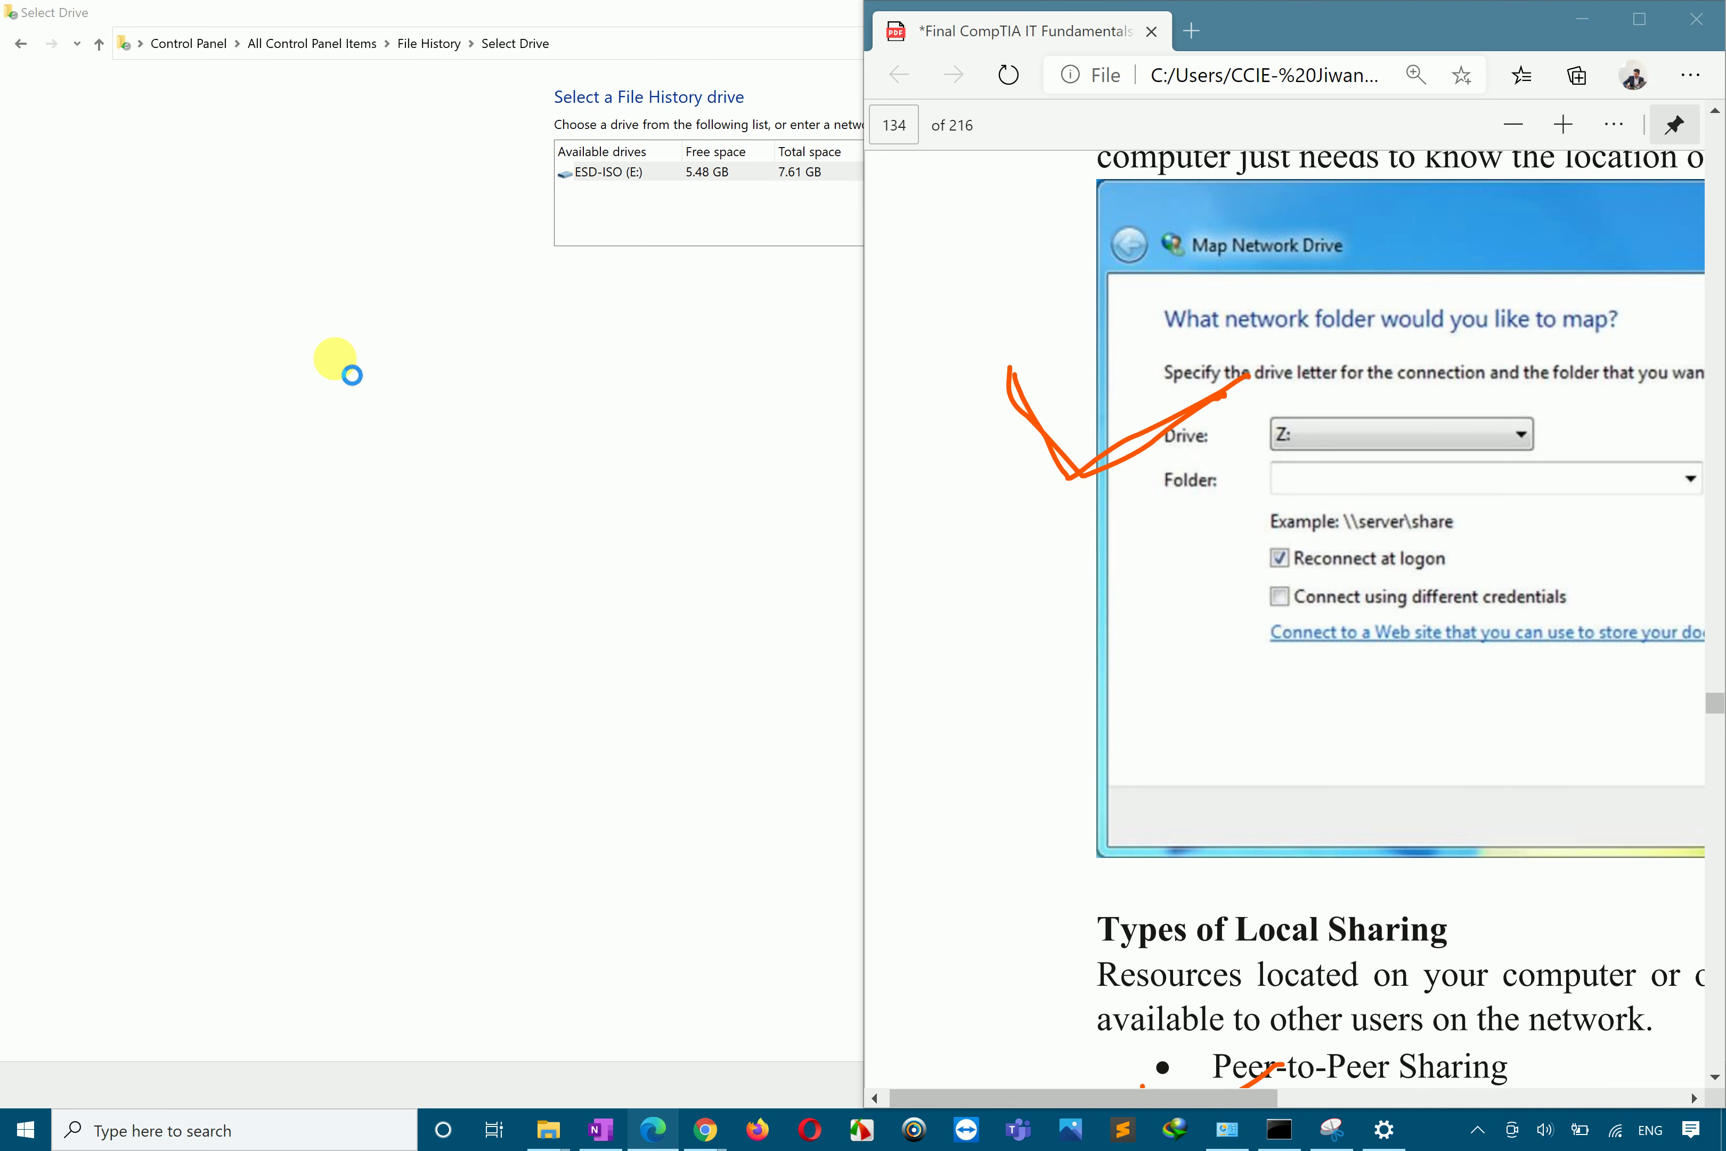
key(super+Up)
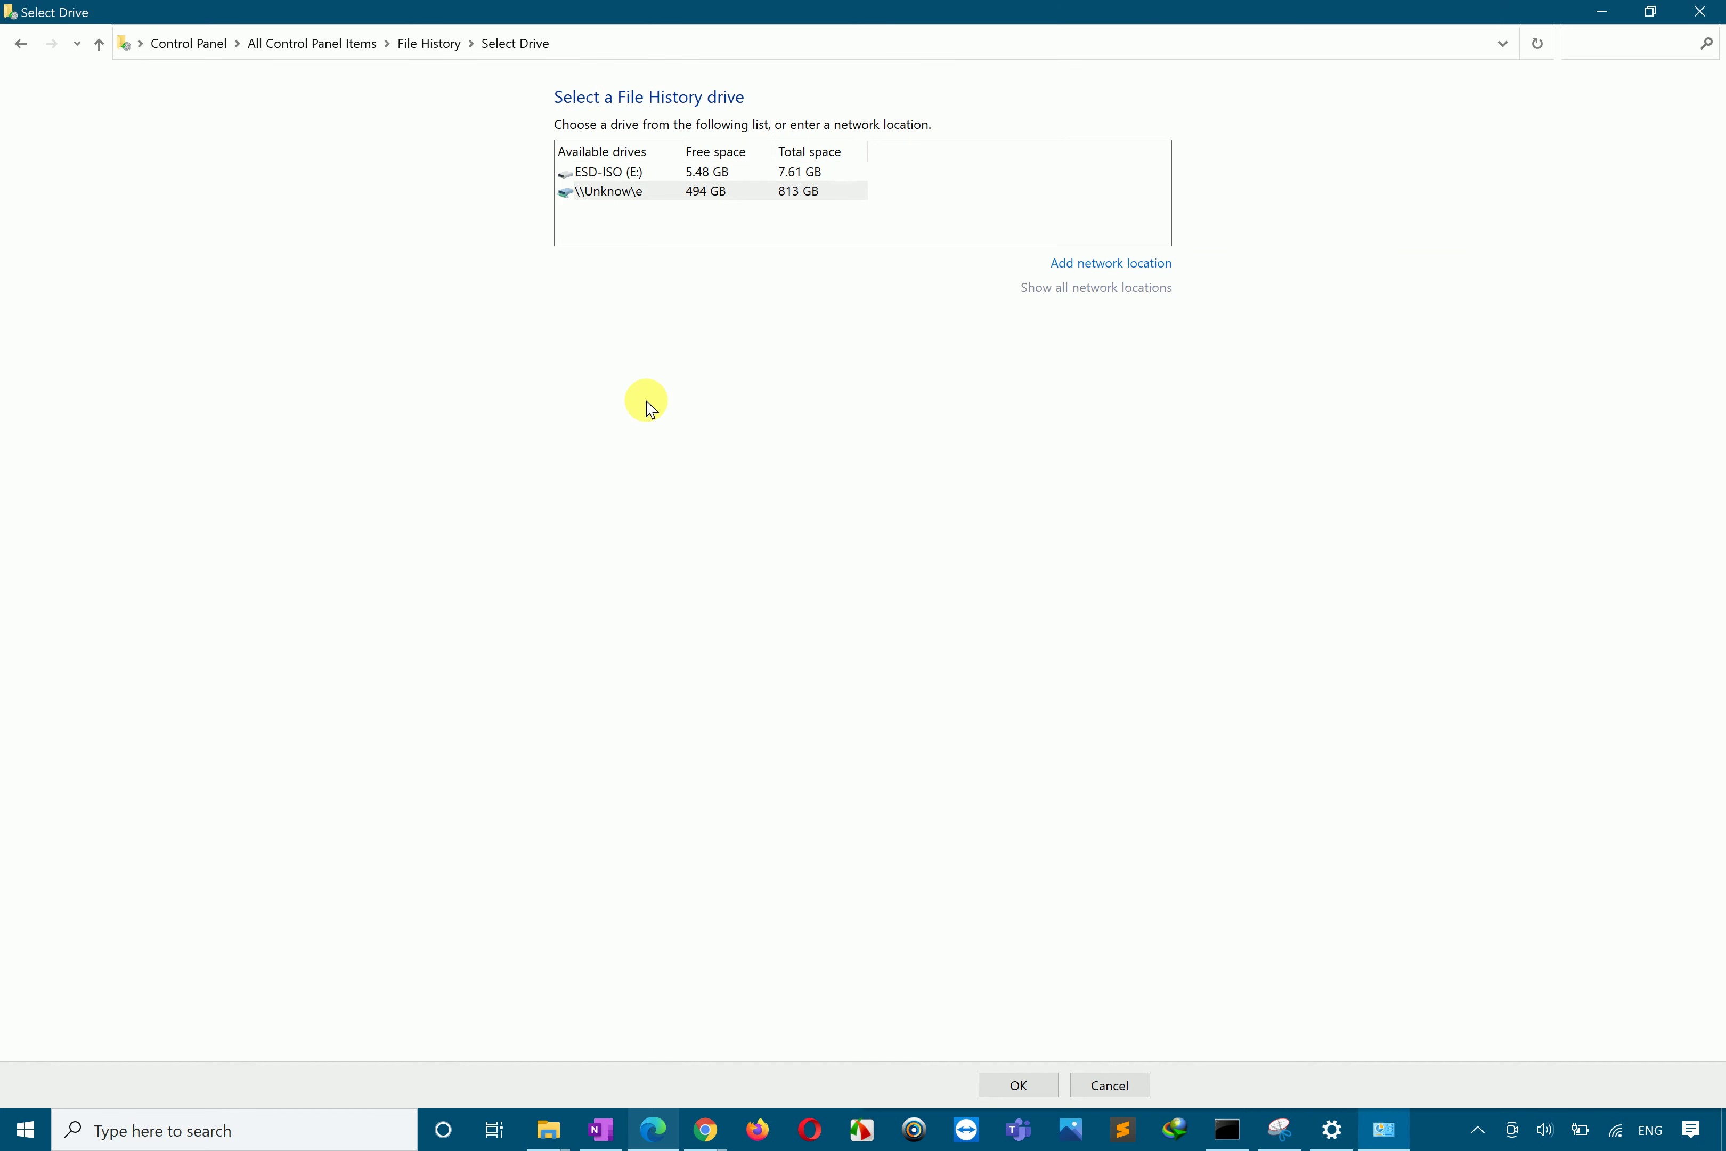
Step: Browse the contents of the shared folder e on UNKNOW, then cancel the folder selection
click(790, 192)
click(1091, 263)
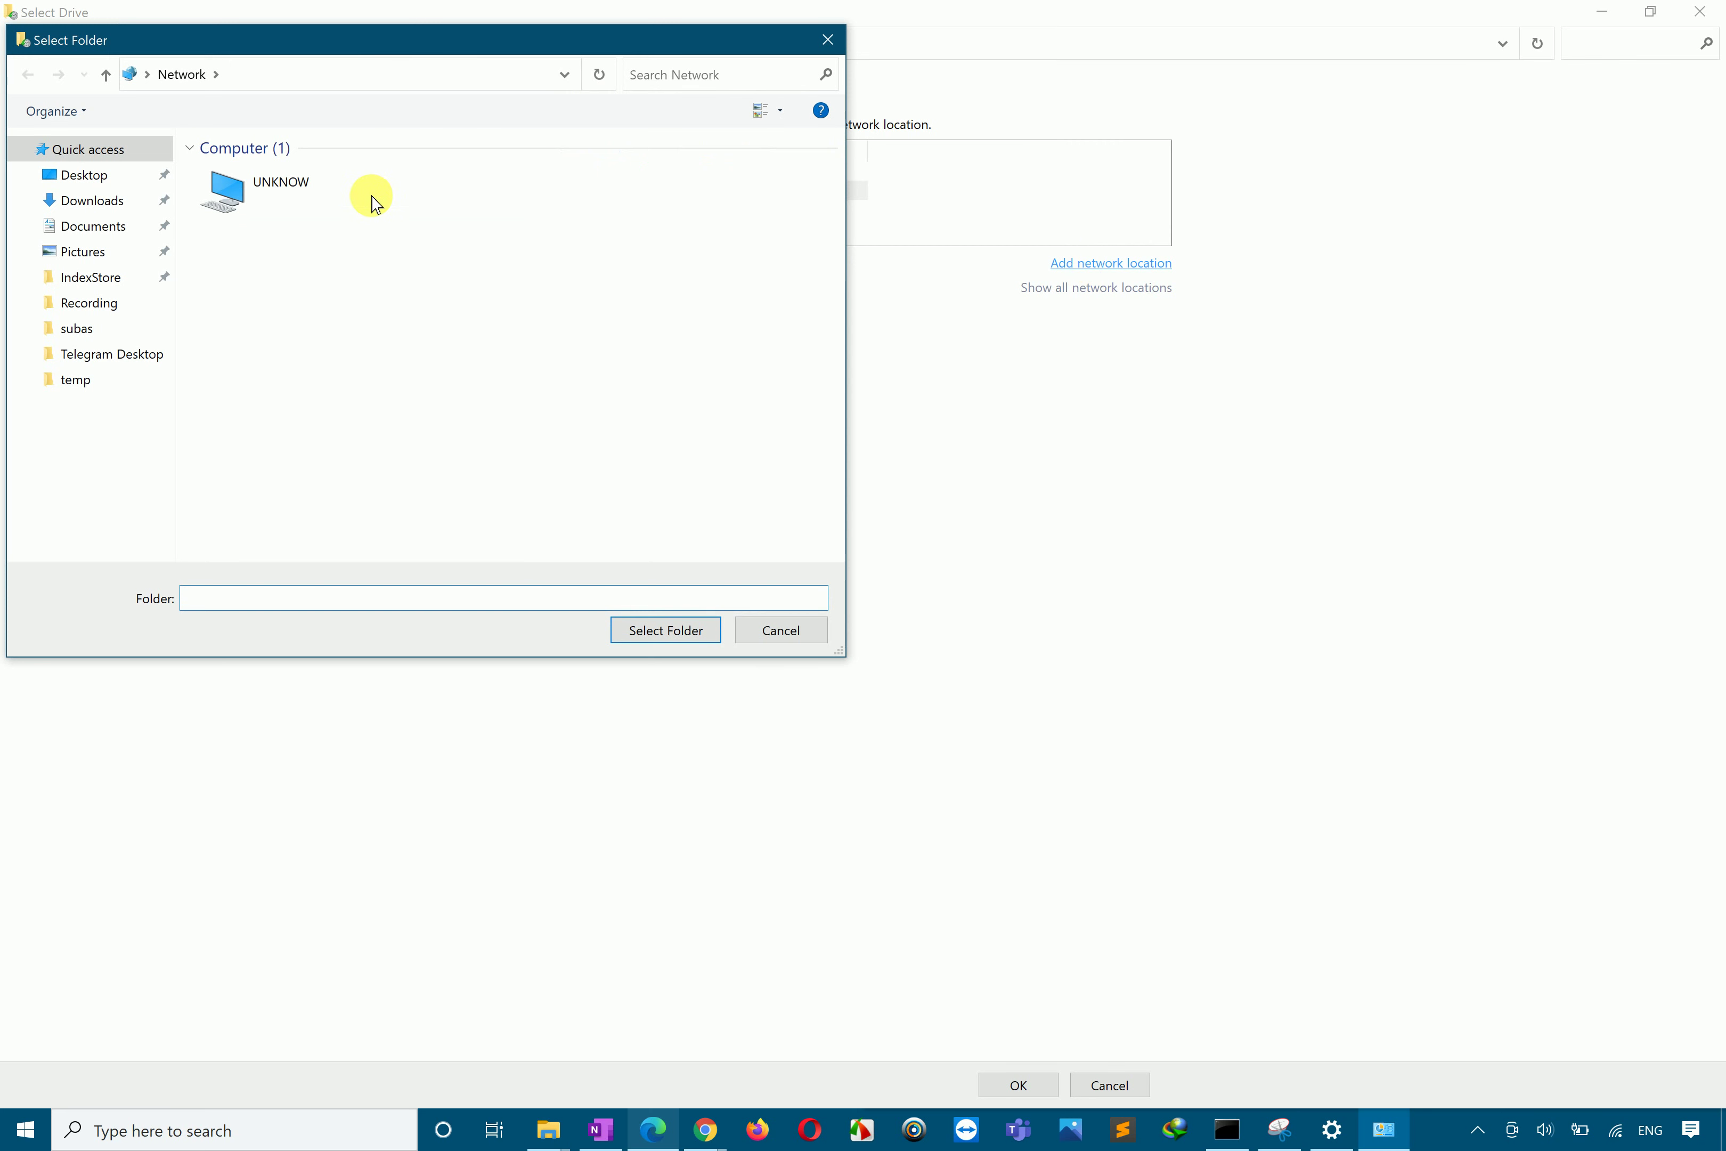
double_click(311, 184)
double_click(279, 179)
scroll(321, 386, down, 5)
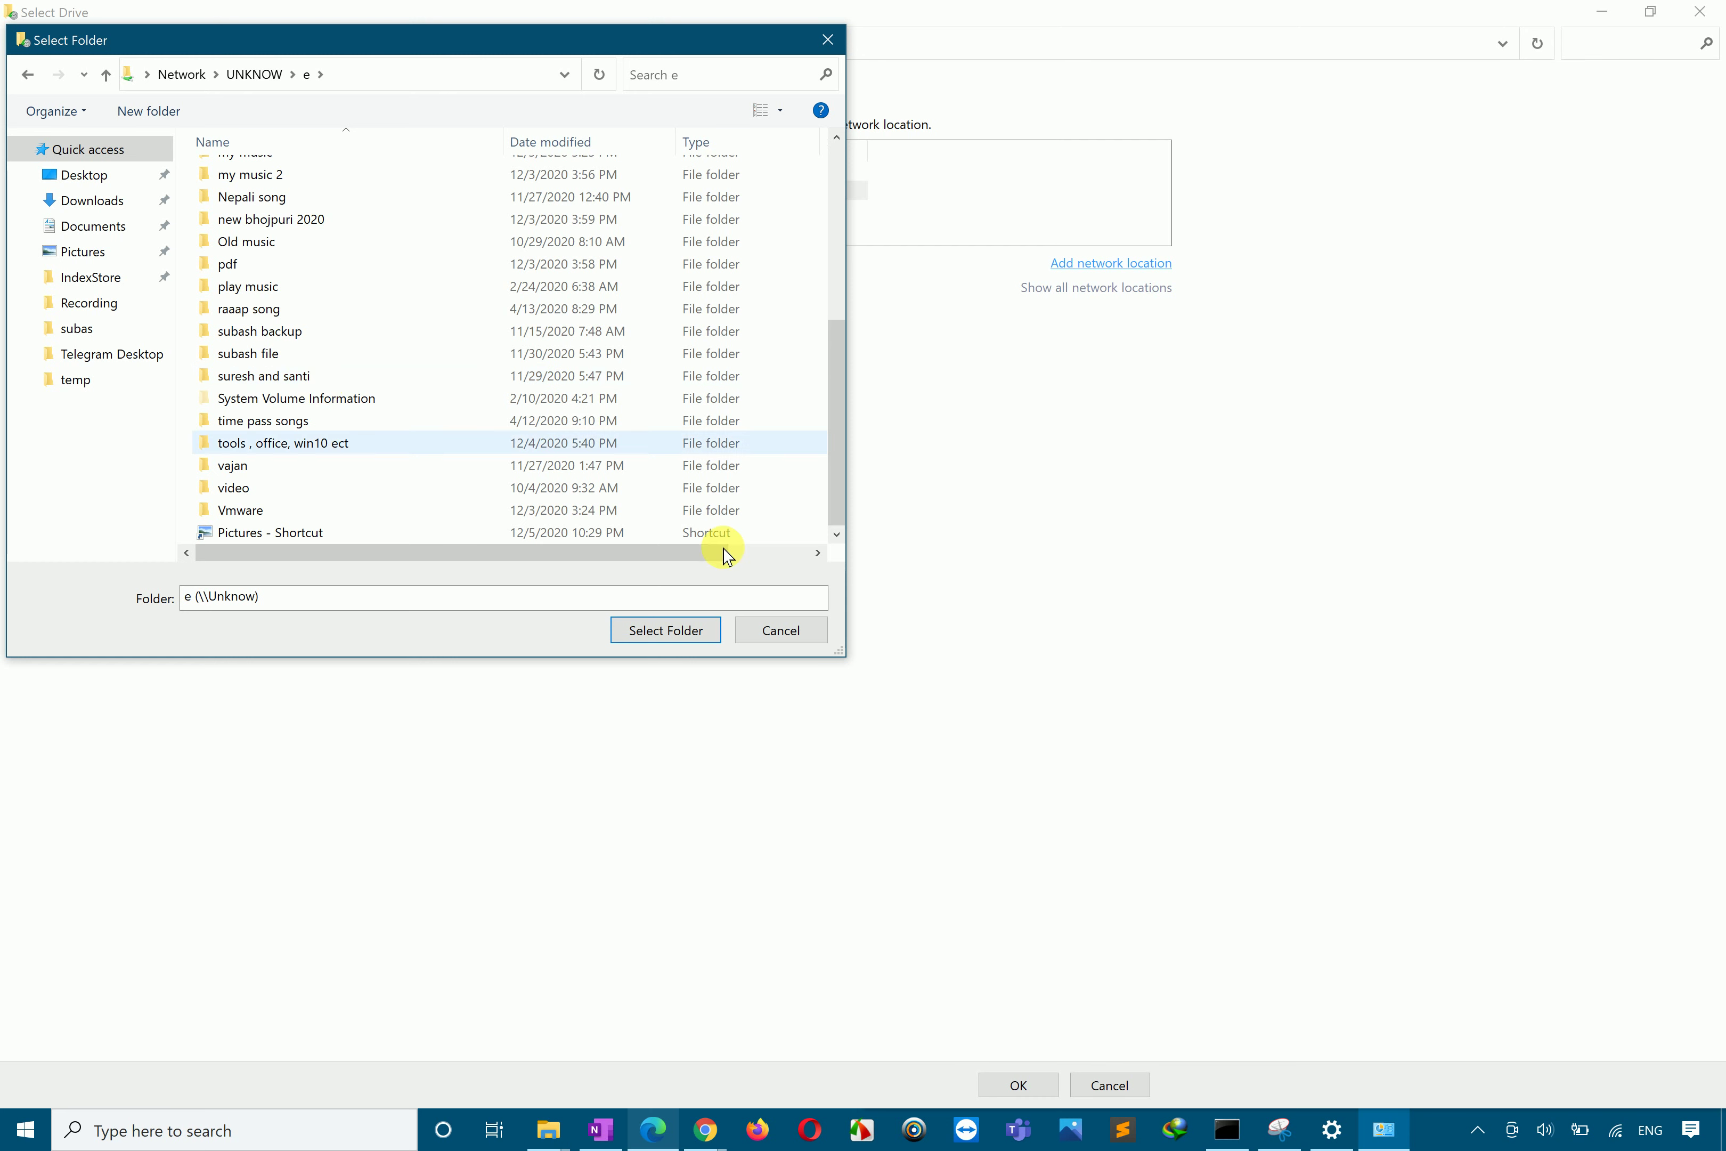
click(786, 632)
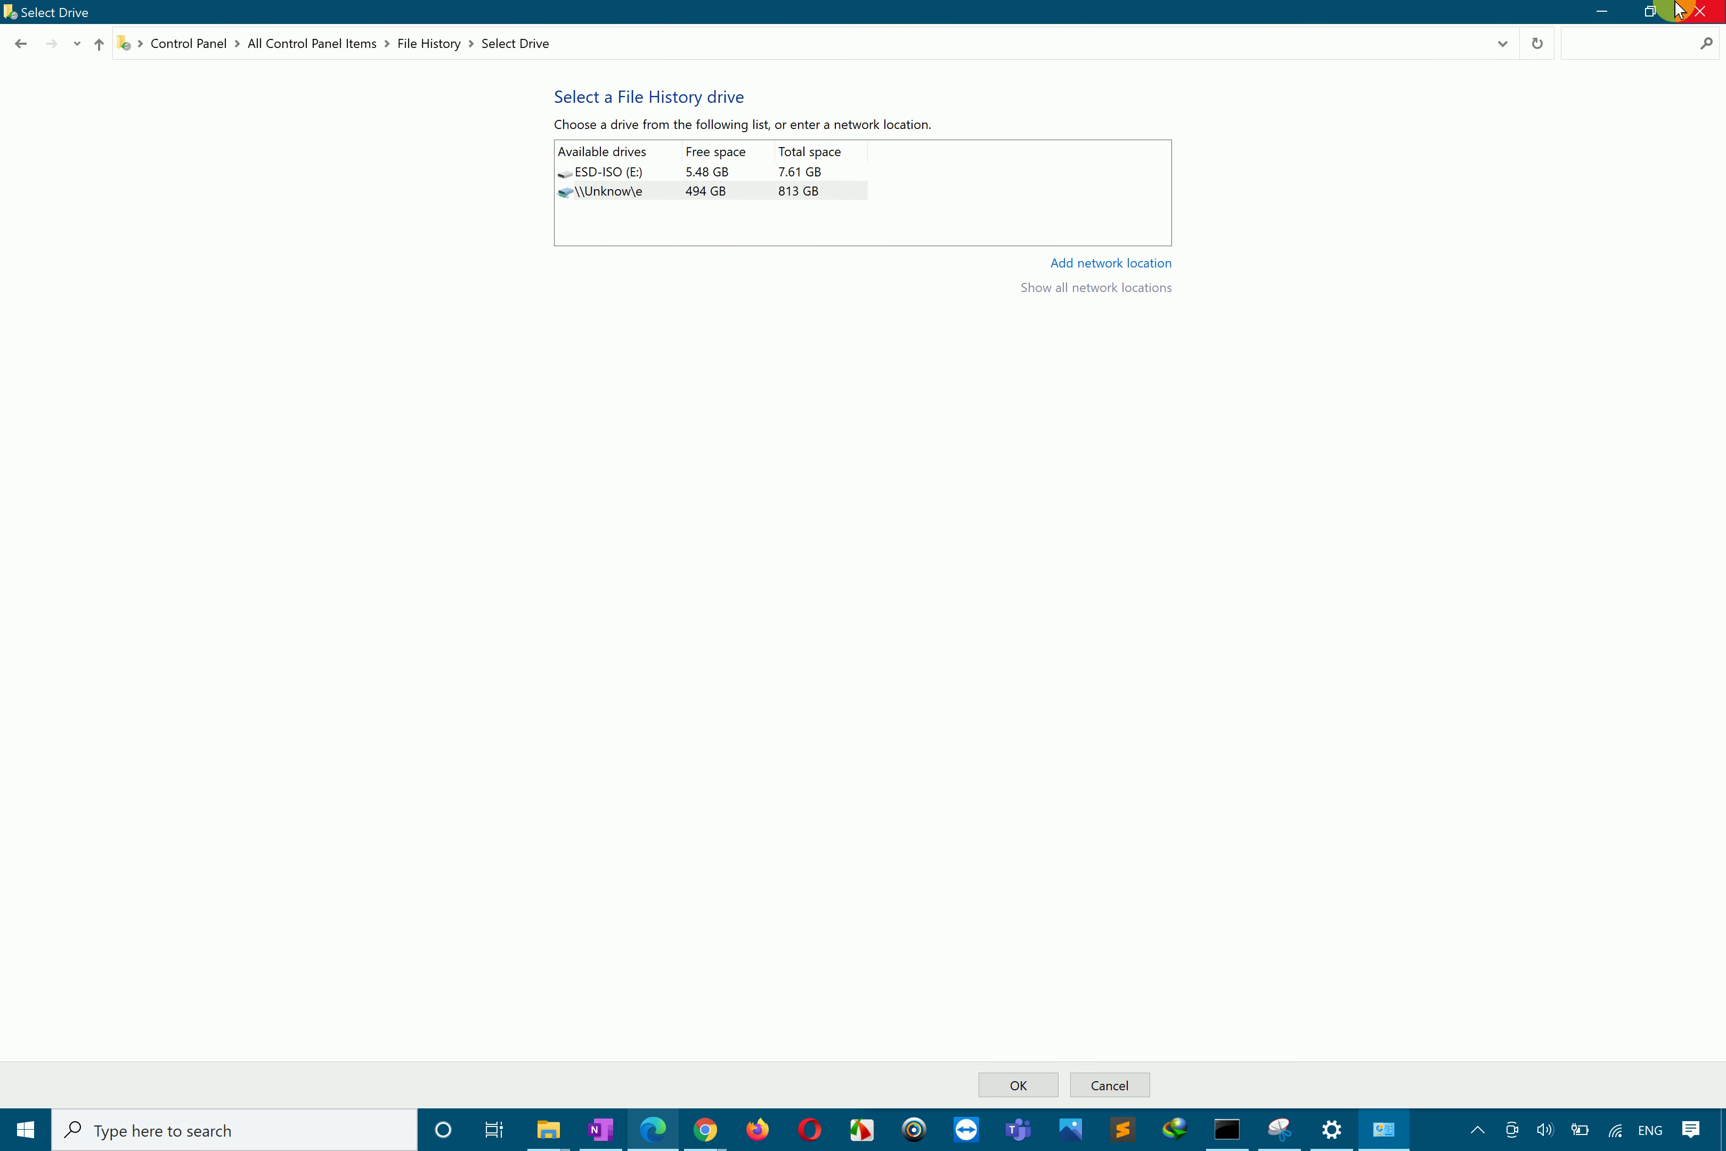
Step: Minimize the Select Drive window and close Settings to return to the Network window beside the study guide
click(1600, 11)
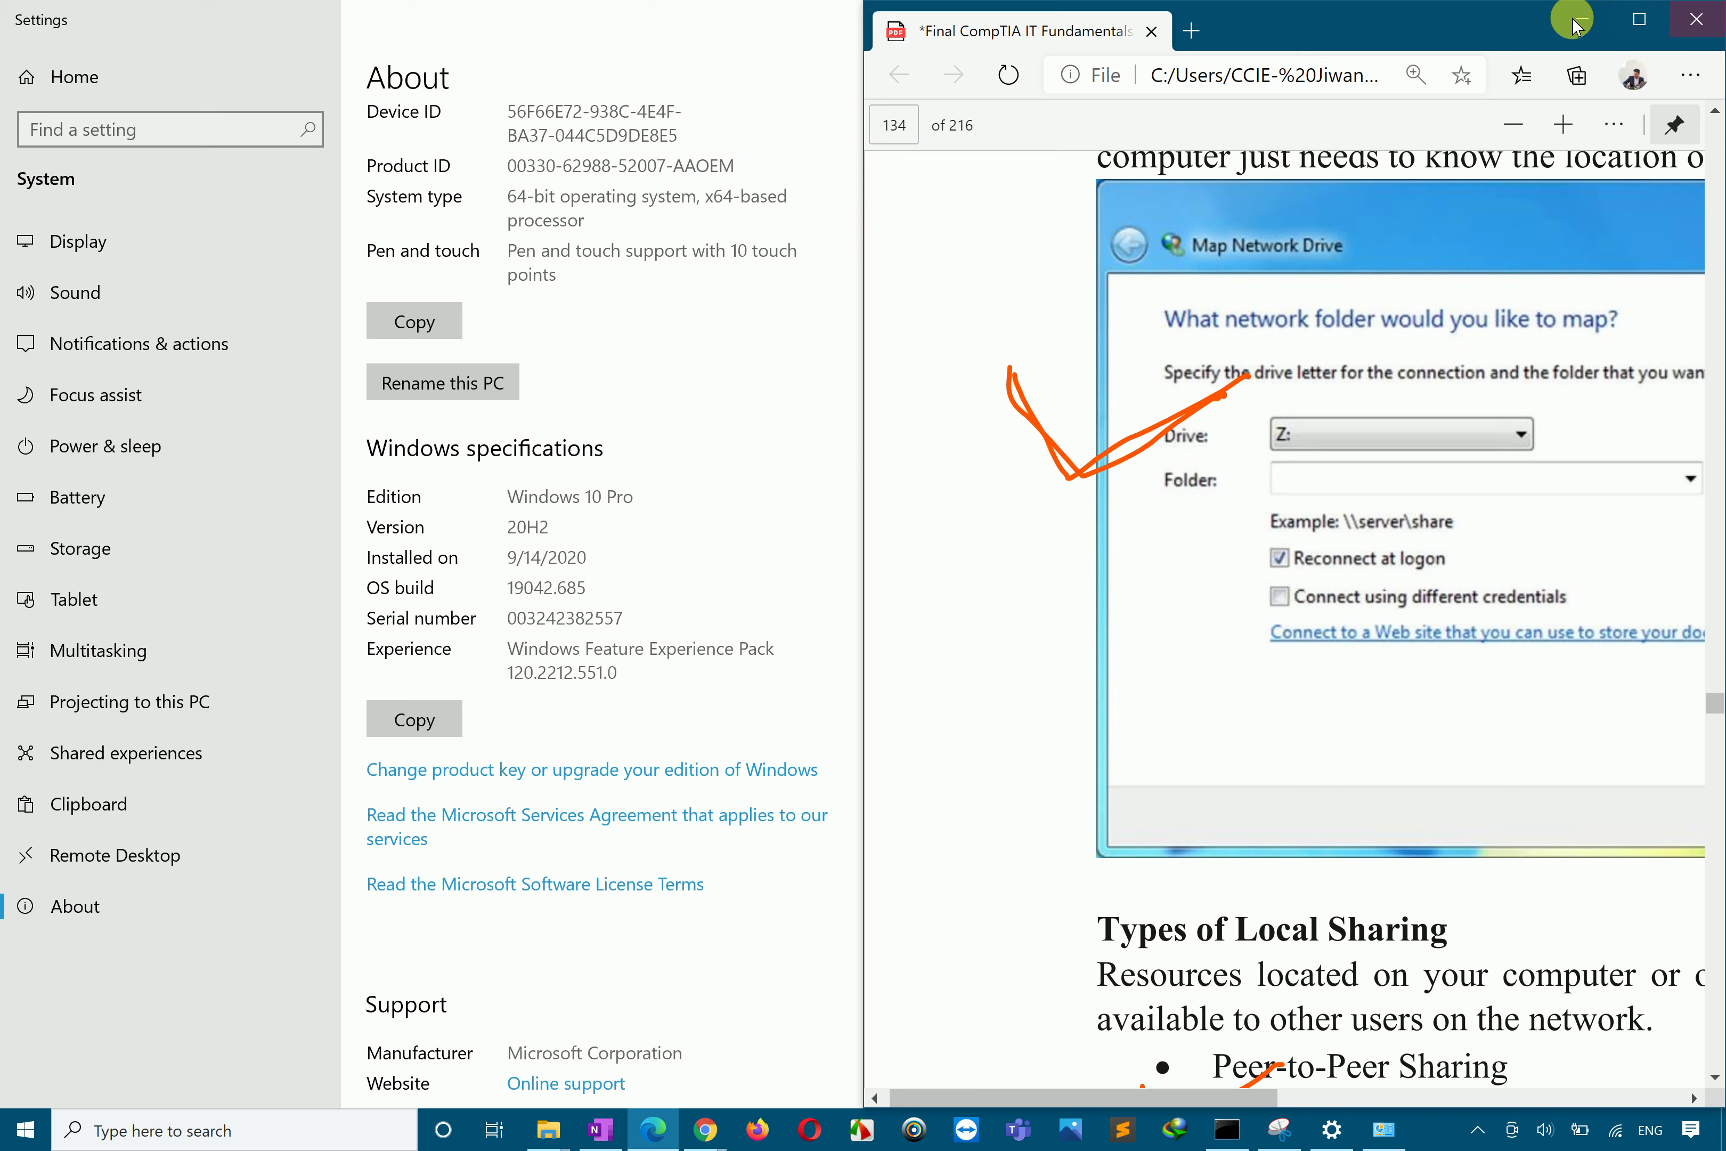
click(1589, 11)
click(1708, 17)
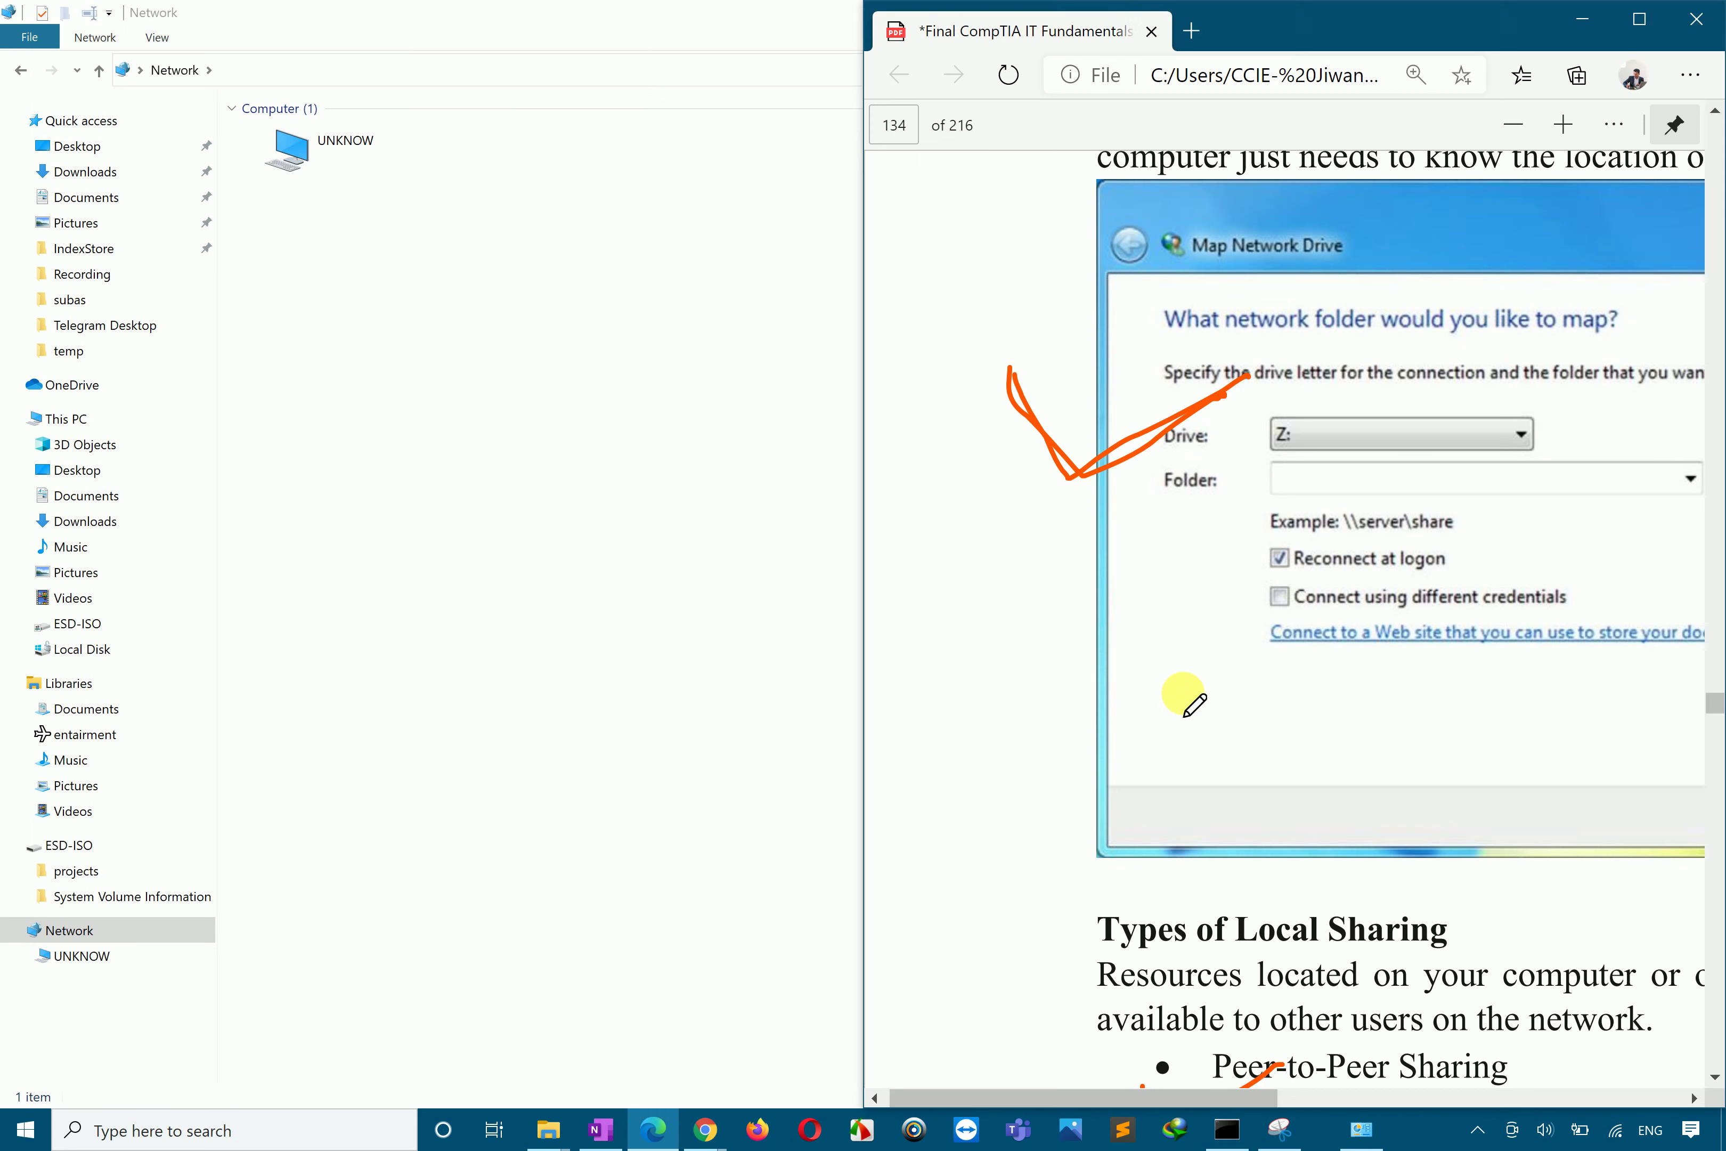
Step: Close both Chrome windows, then open the network computer UNKNOW in the maximized Network window
mouse_move(709, 1140)
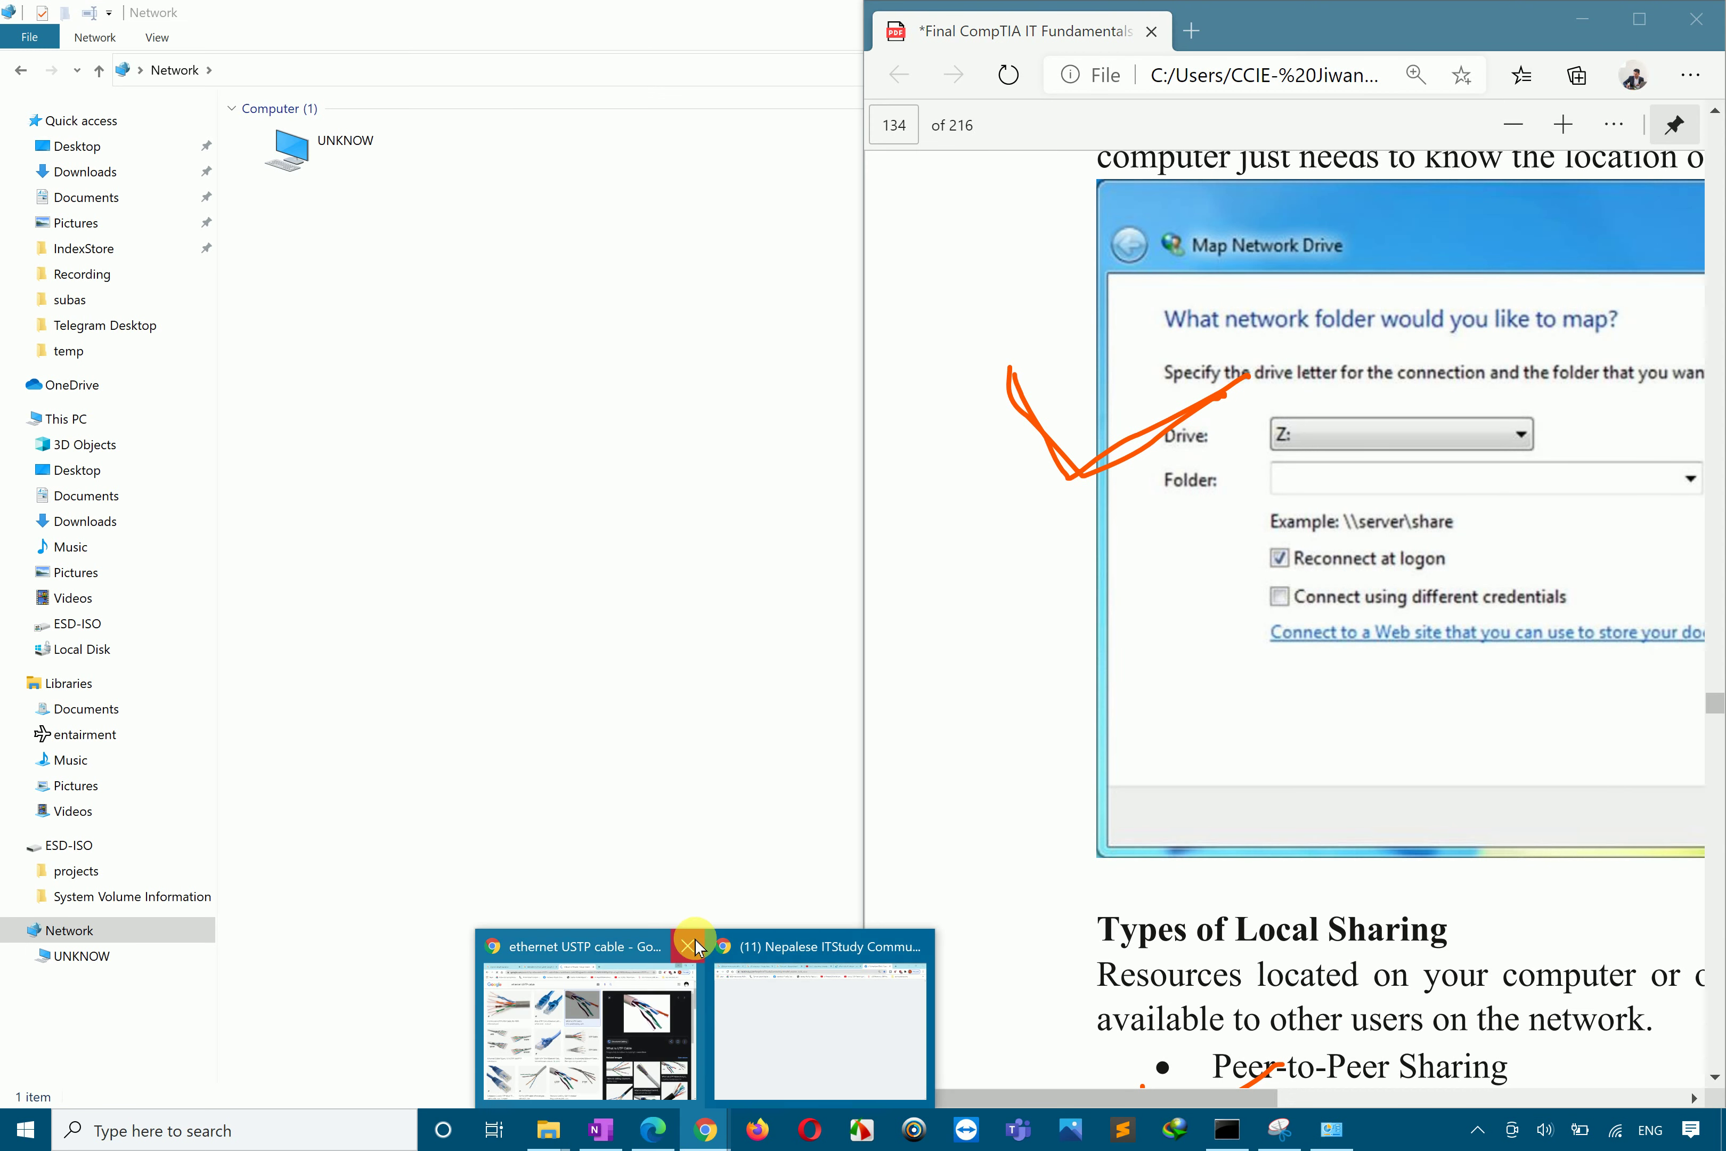
click(687, 945)
click(797, 953)
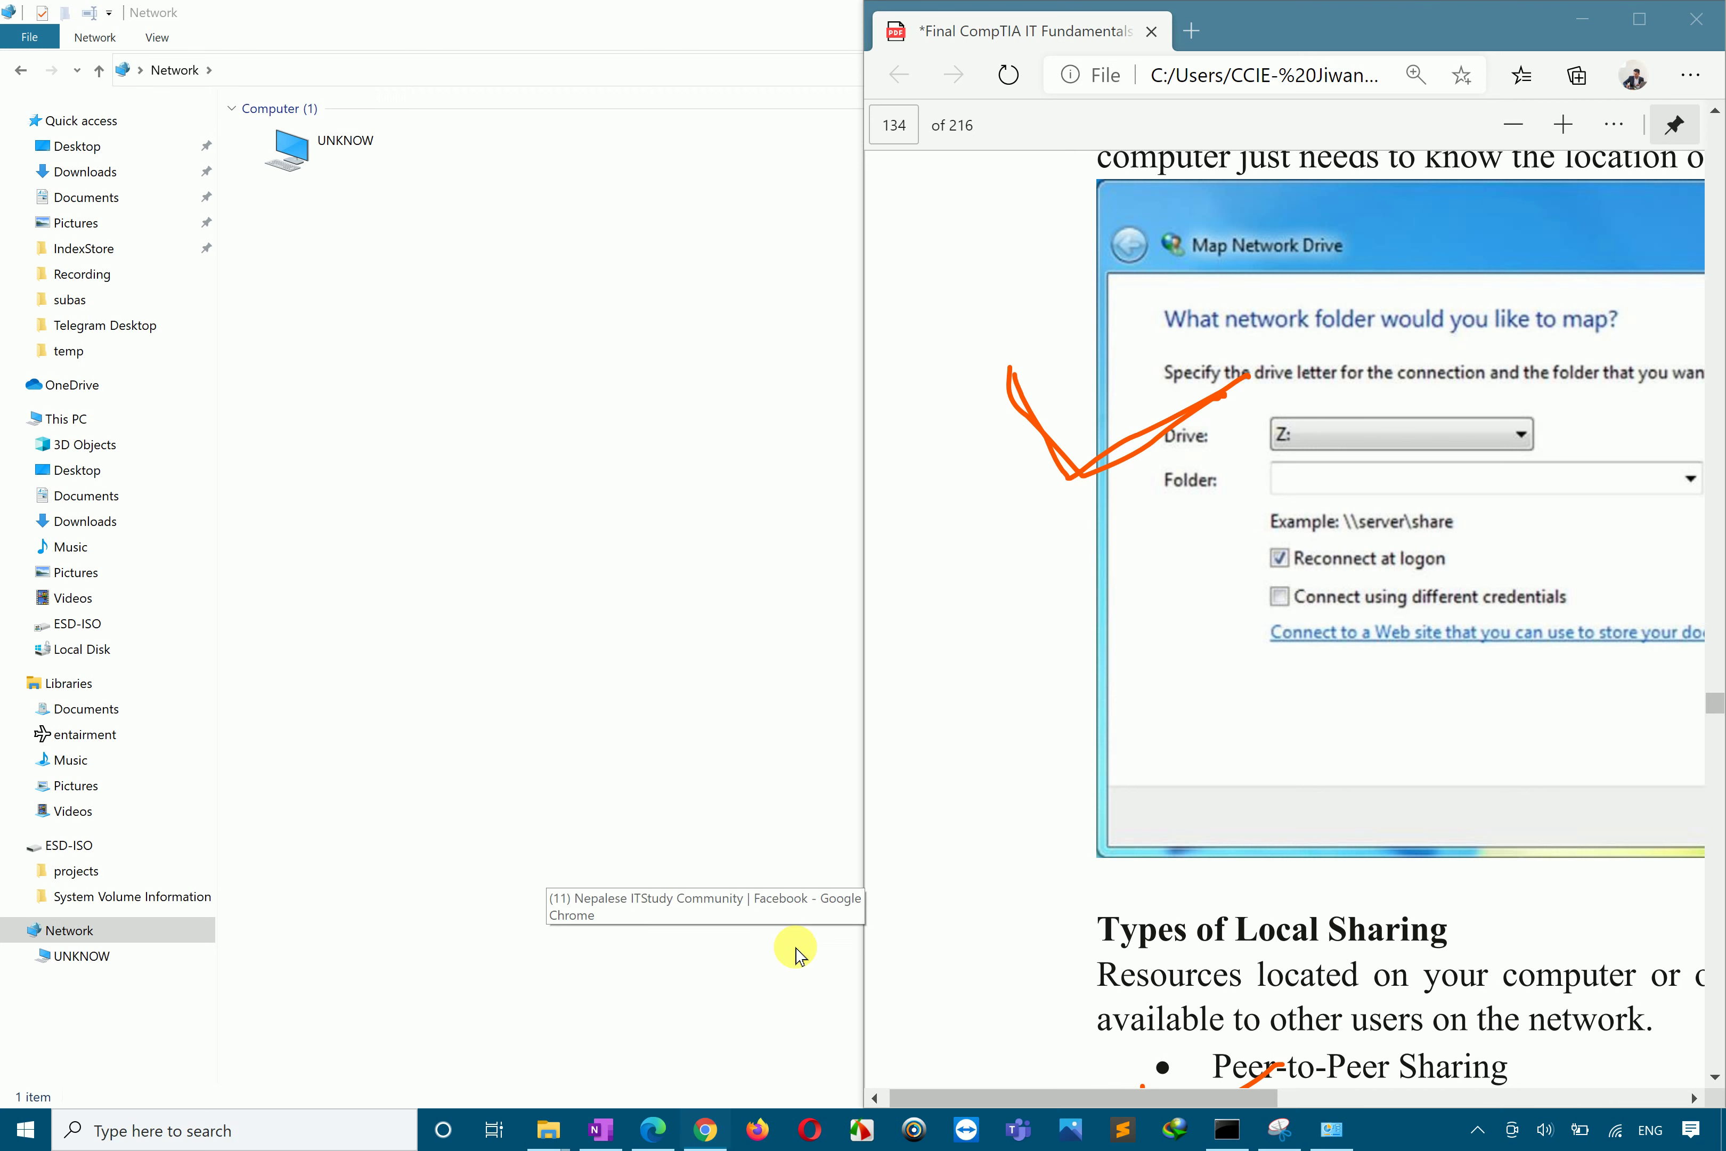
click(617, 658)
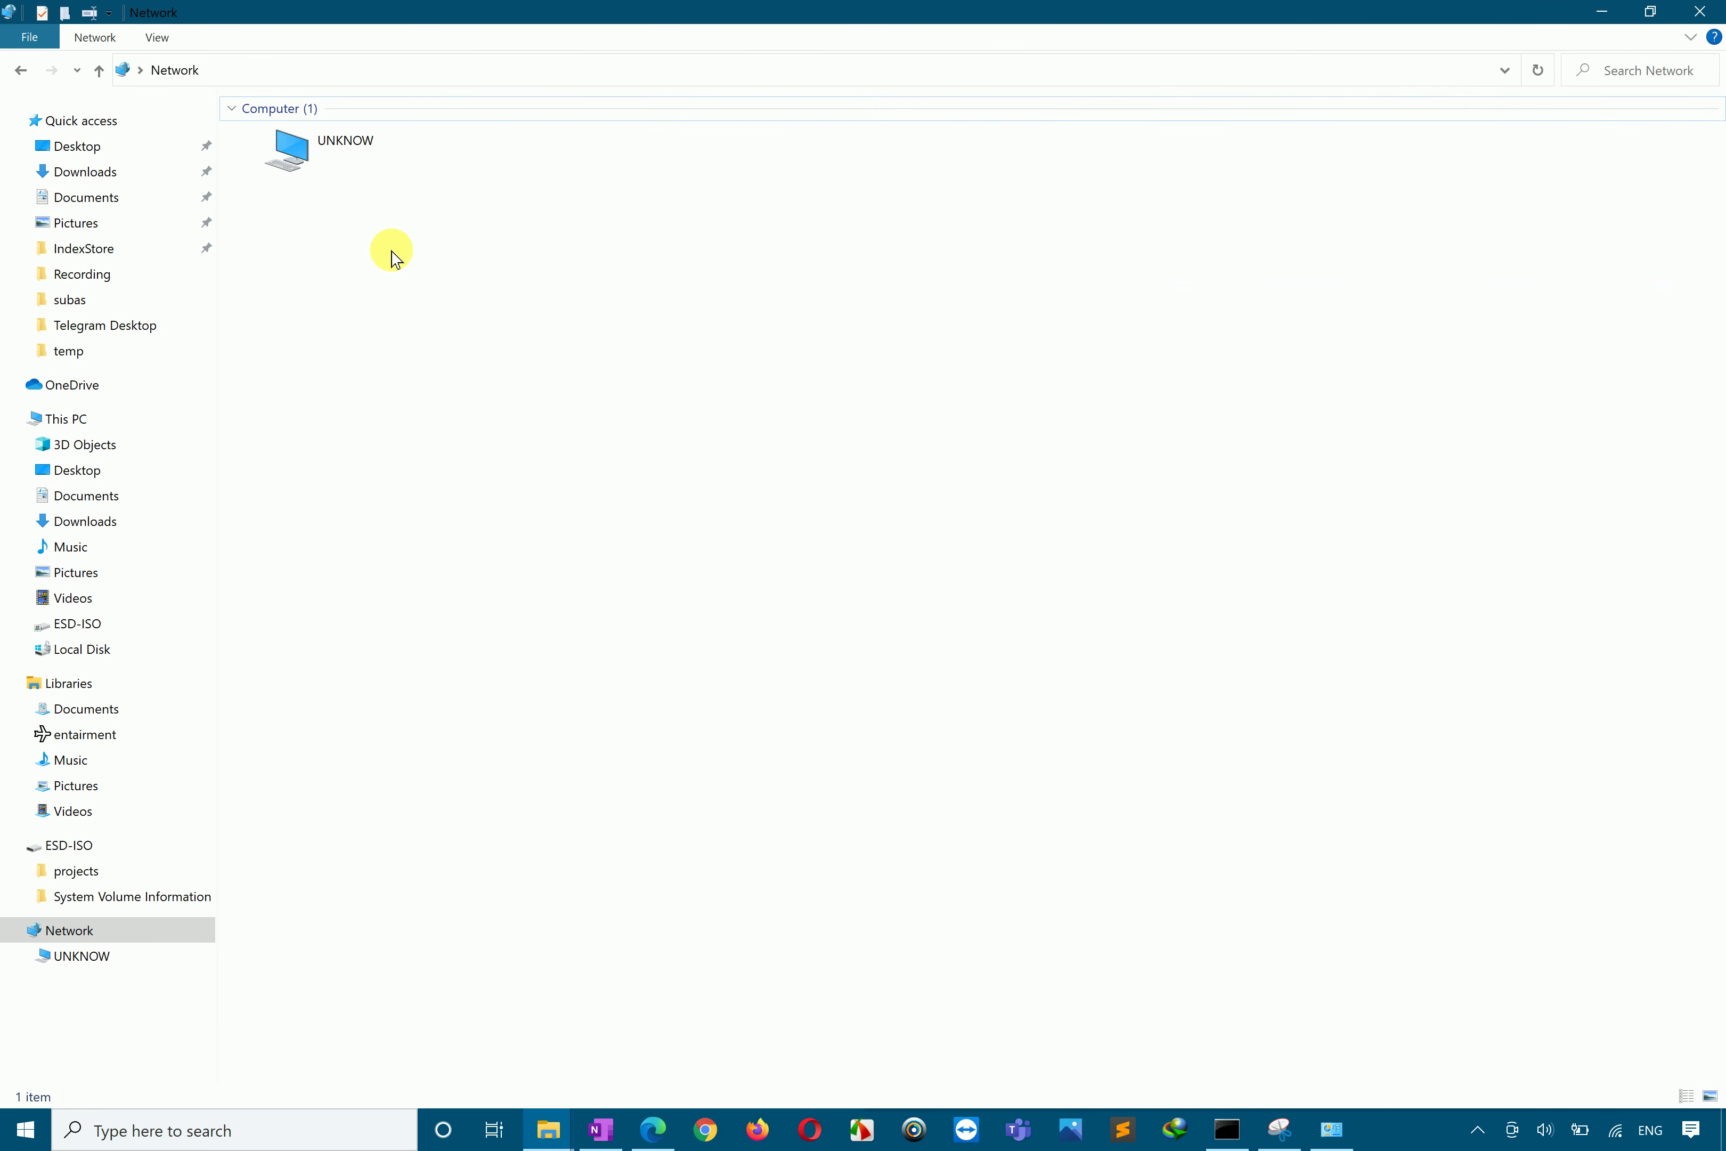
double_click(340, 145)
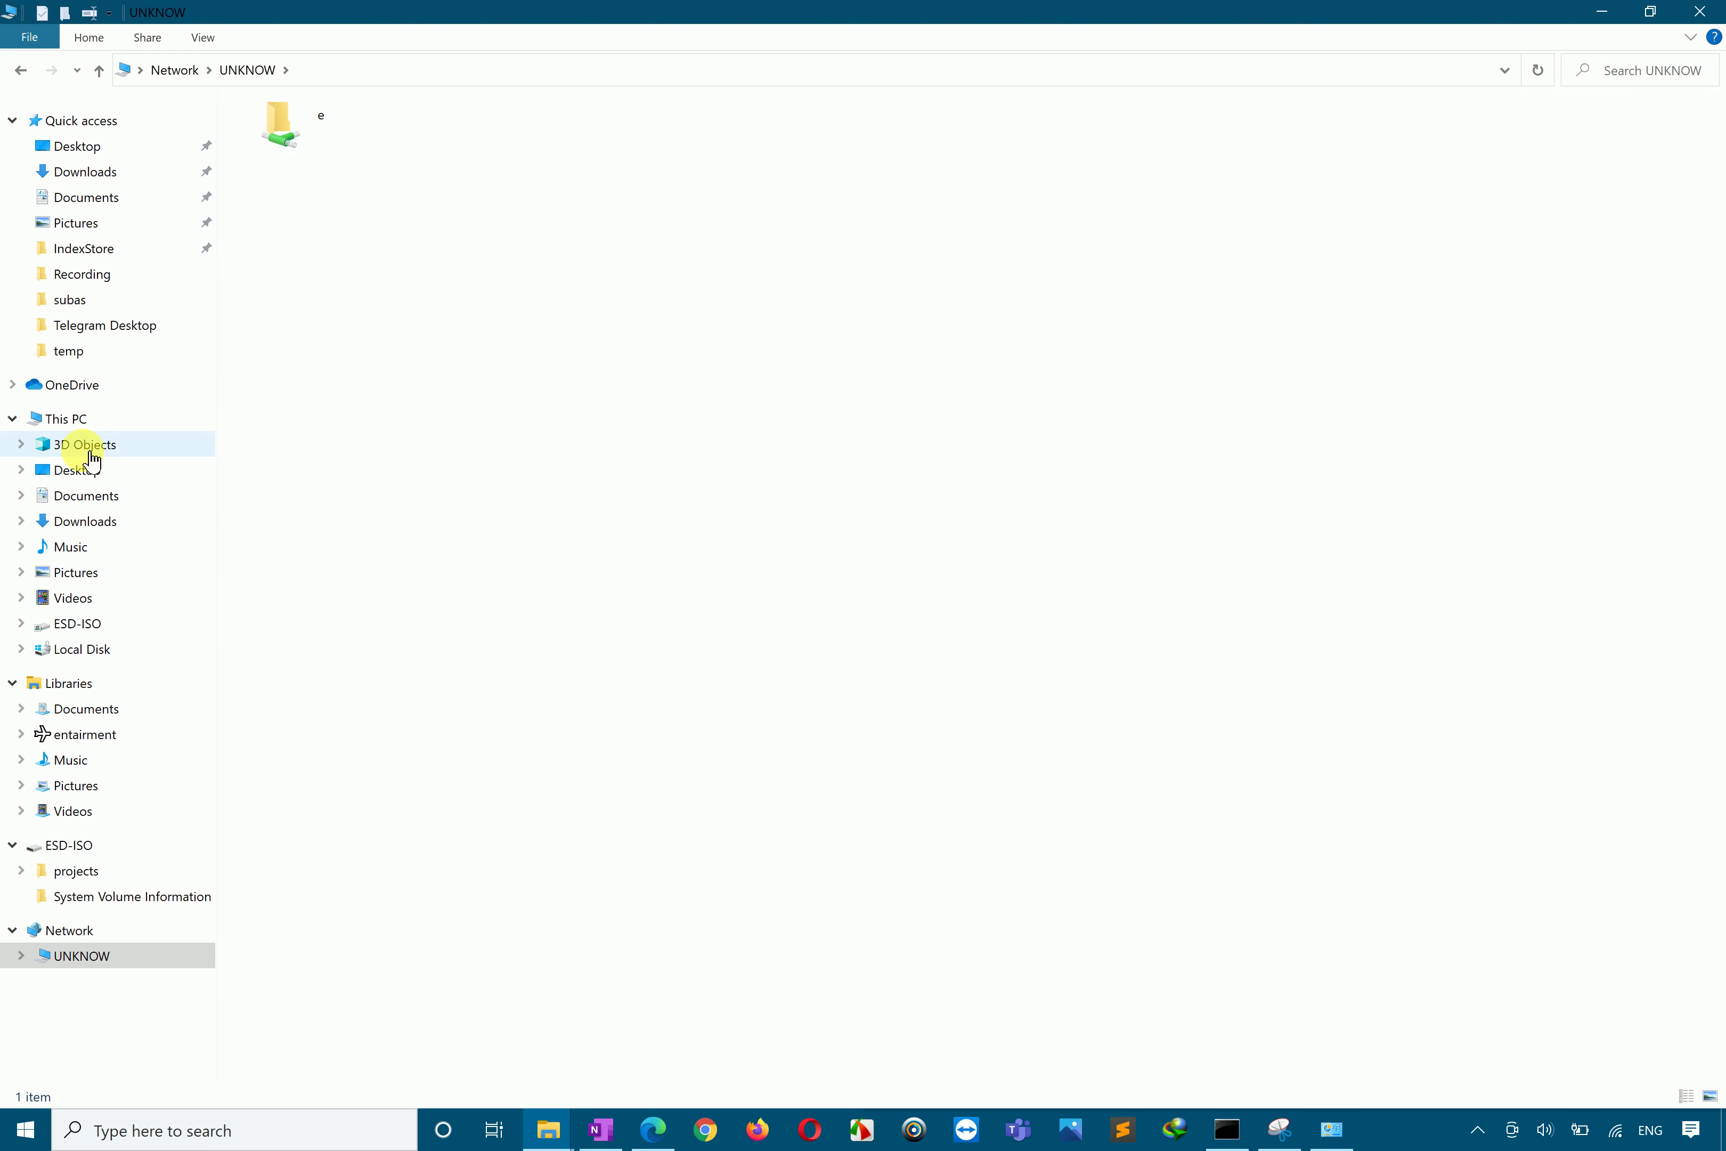
Step: Review the ESD-ISO drive's advanced sharing settings and the share permissions for Everyone, then close its properties
click(85, 418)
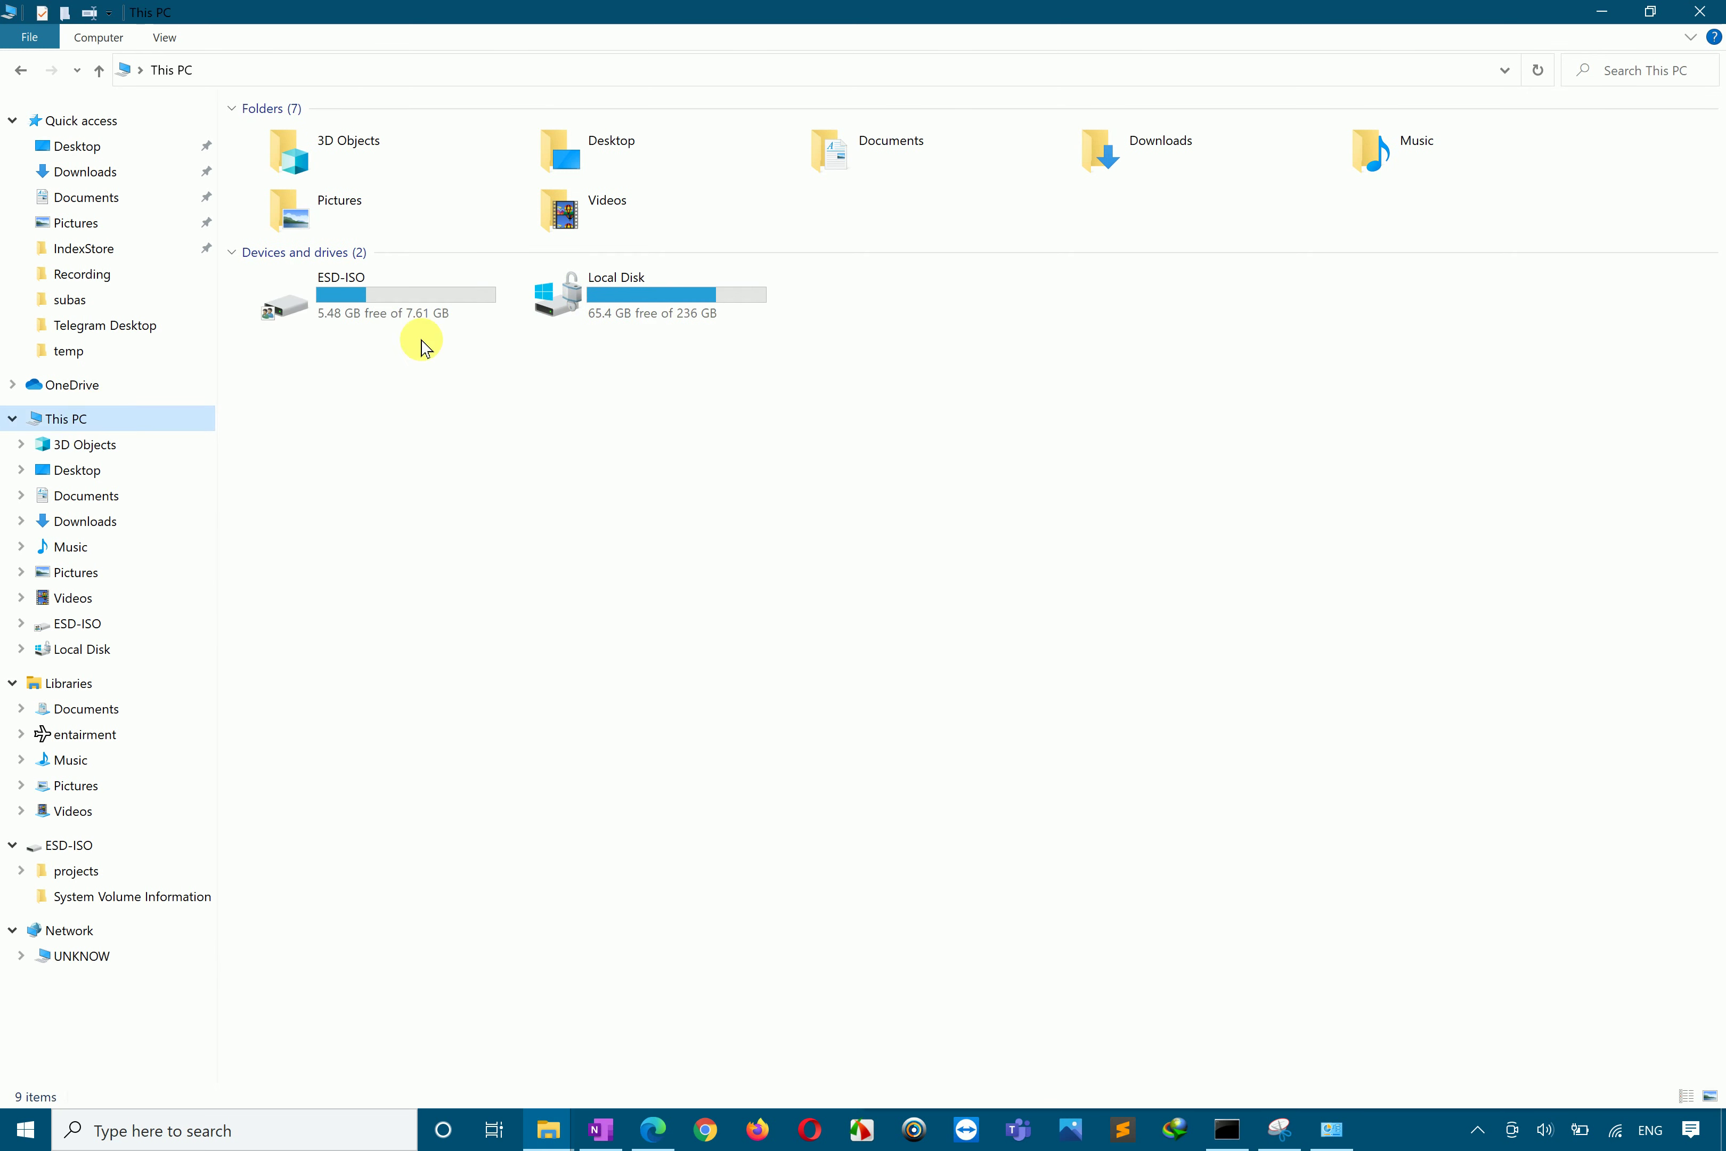
click(431, 305)
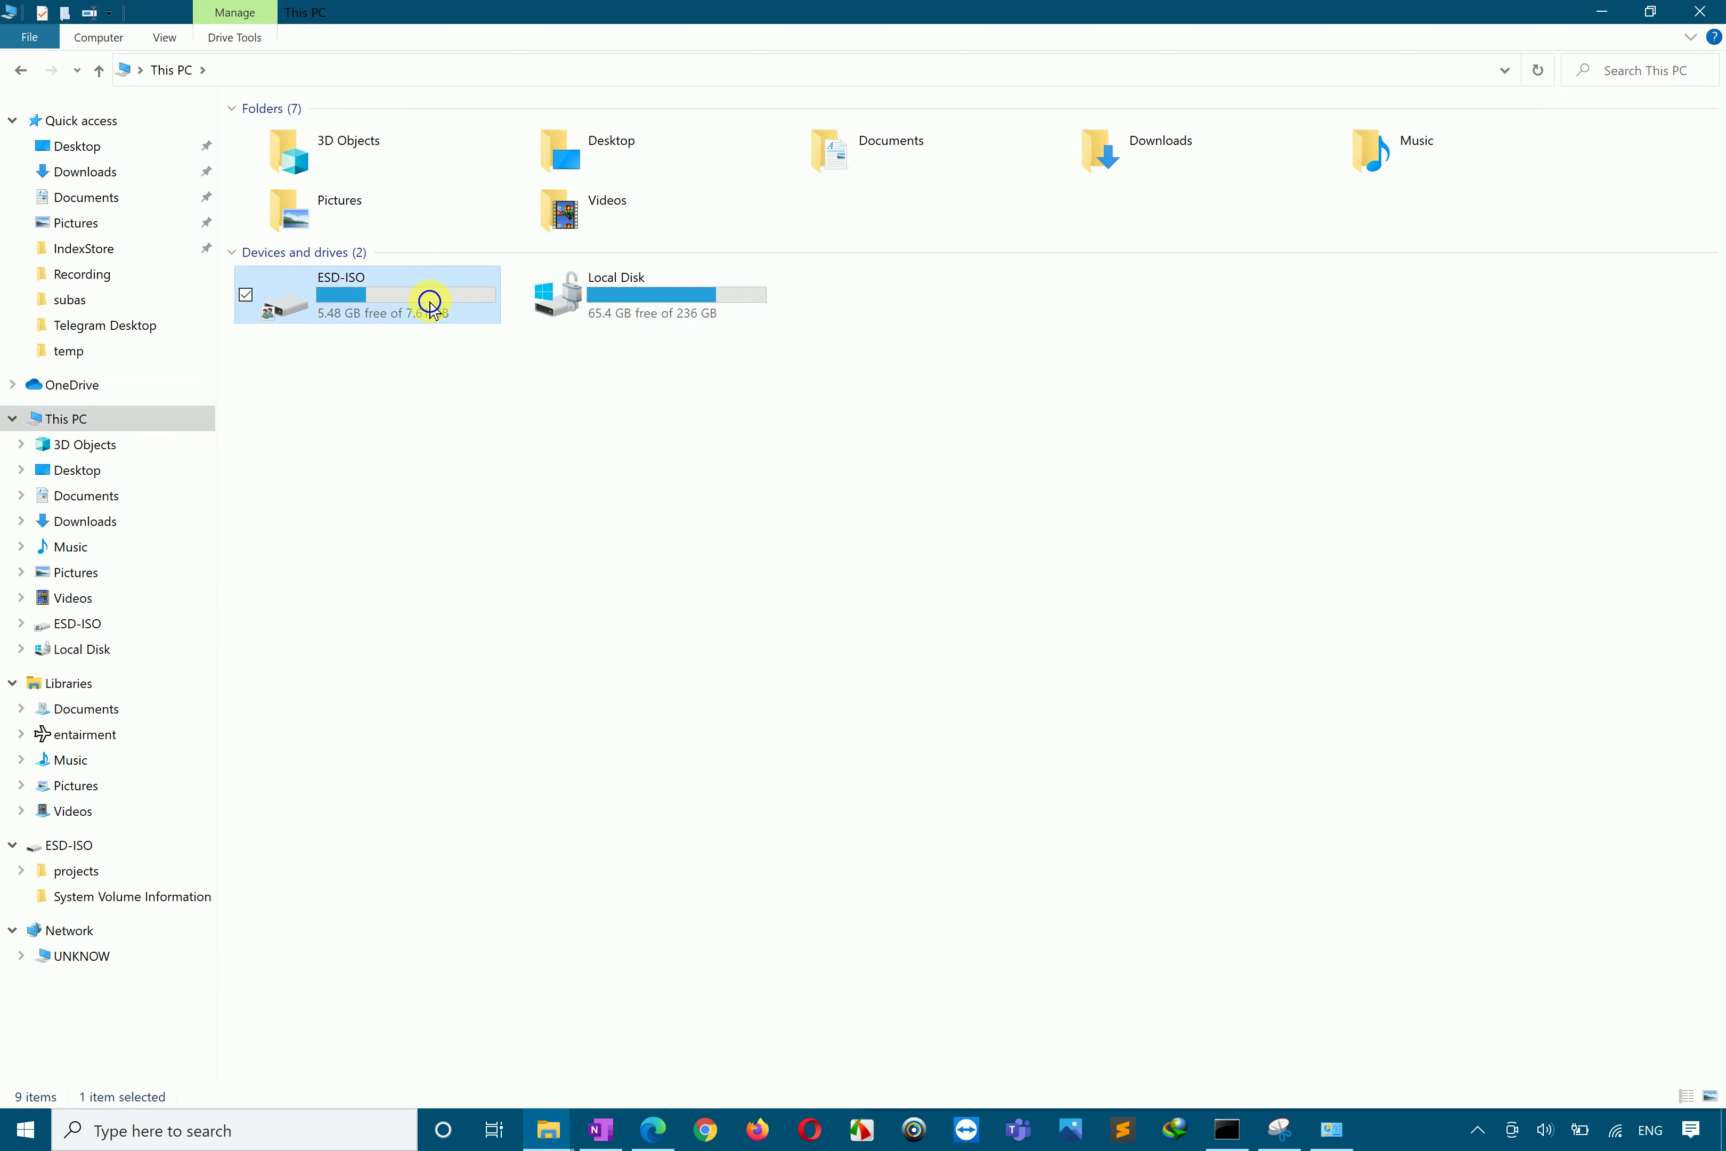
right_click(431, 305)
click(309, 801)
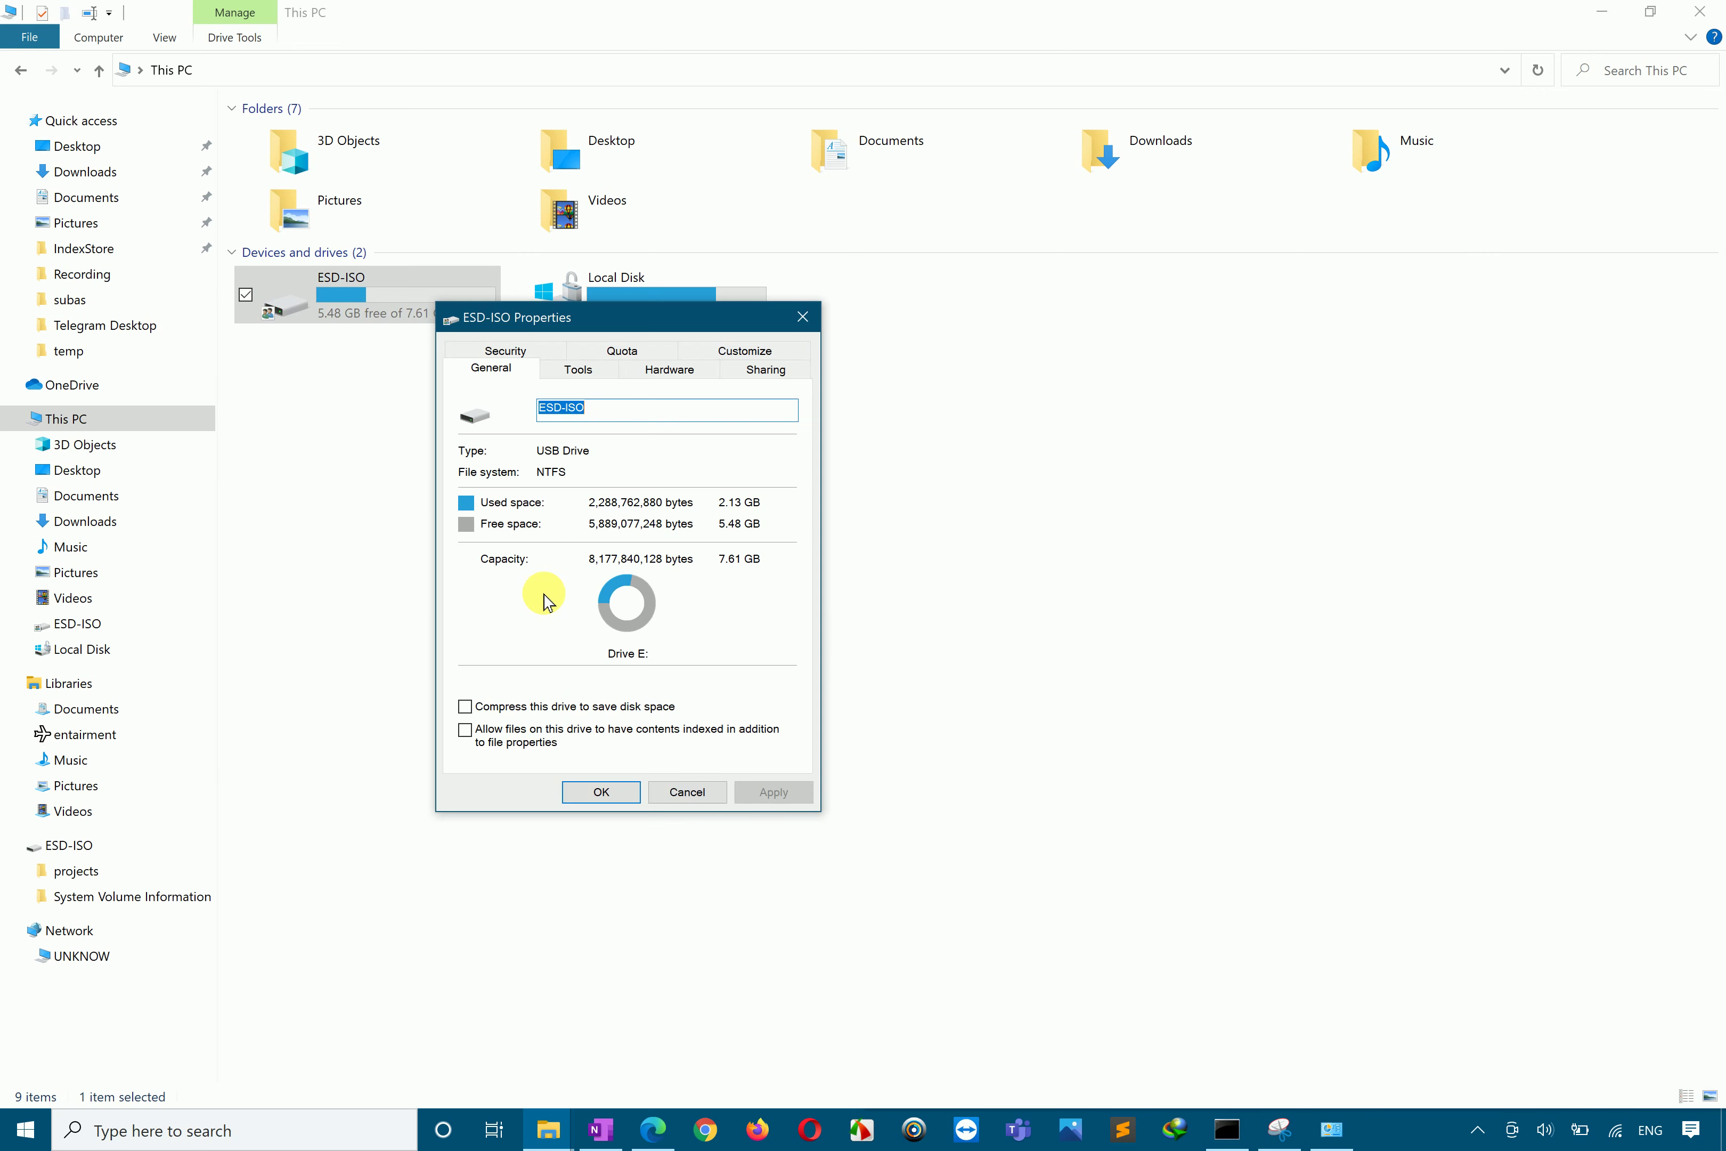
click(773, 369)
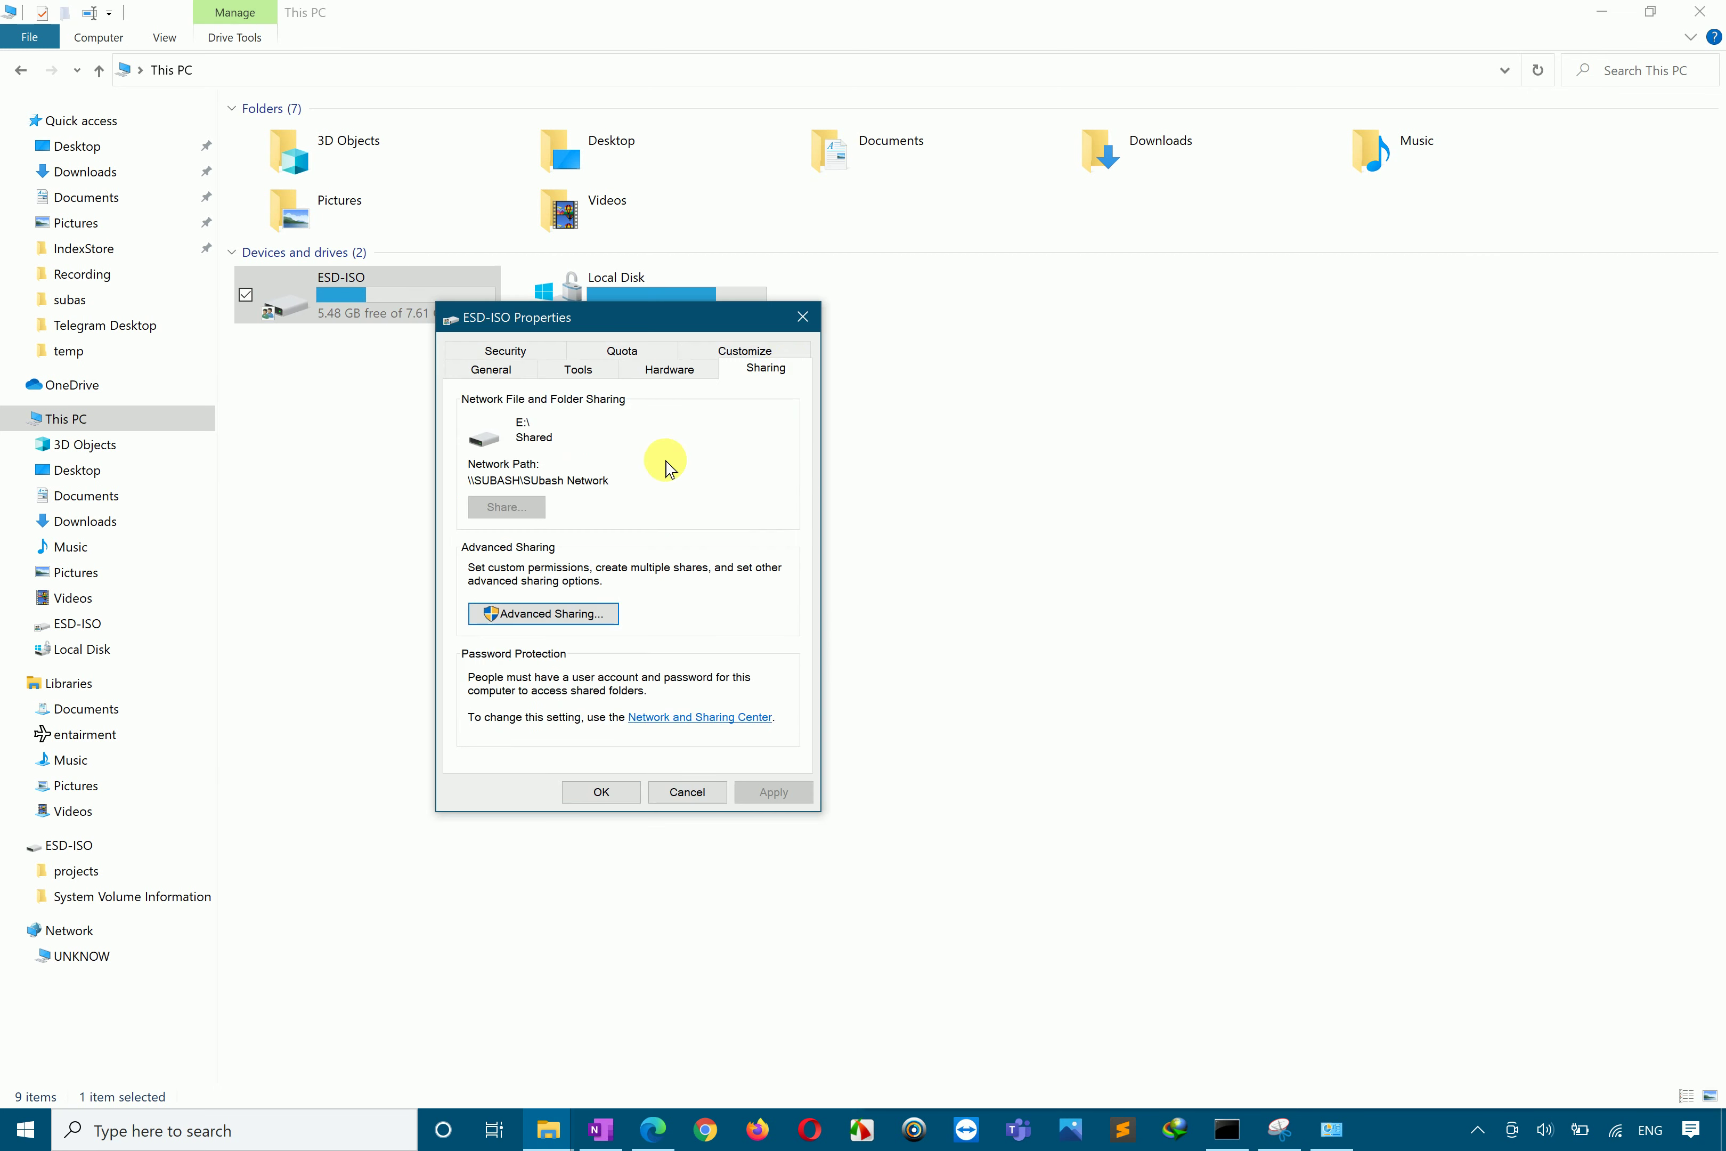
click(535, 614)
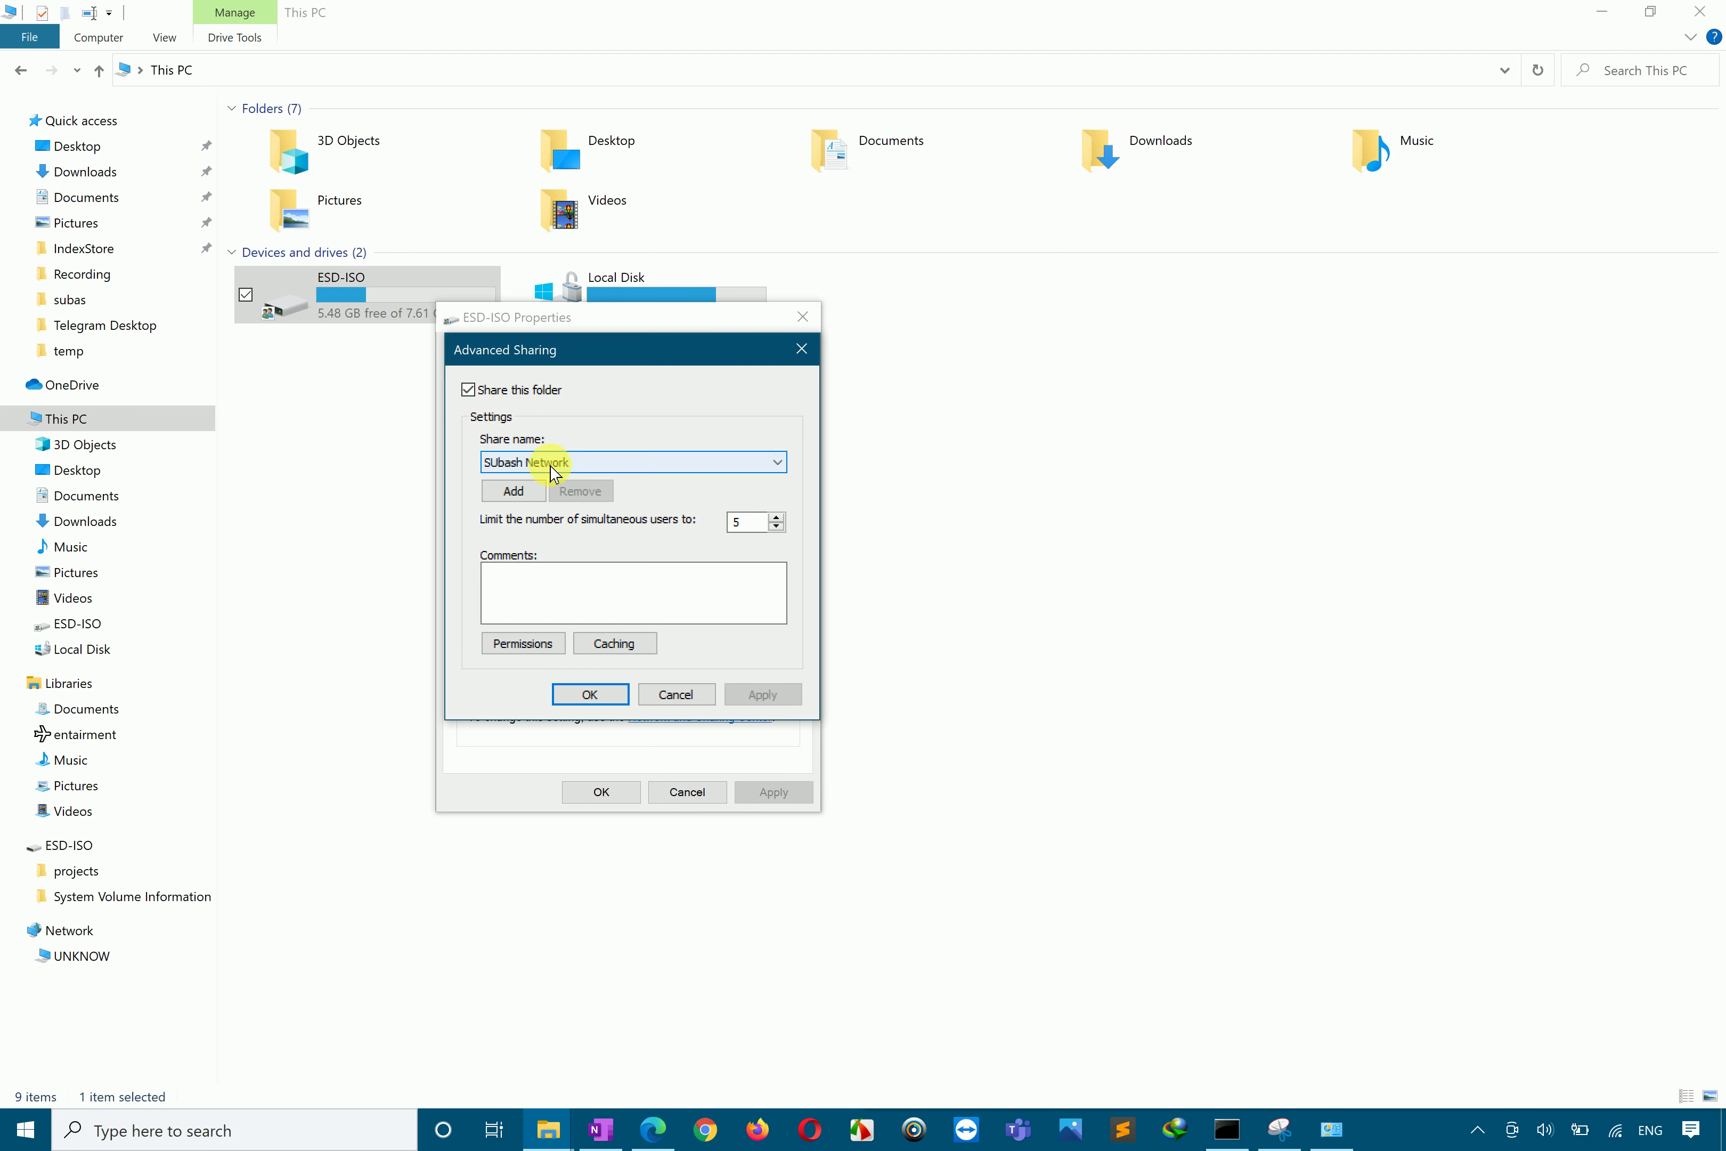
click(523, 643)
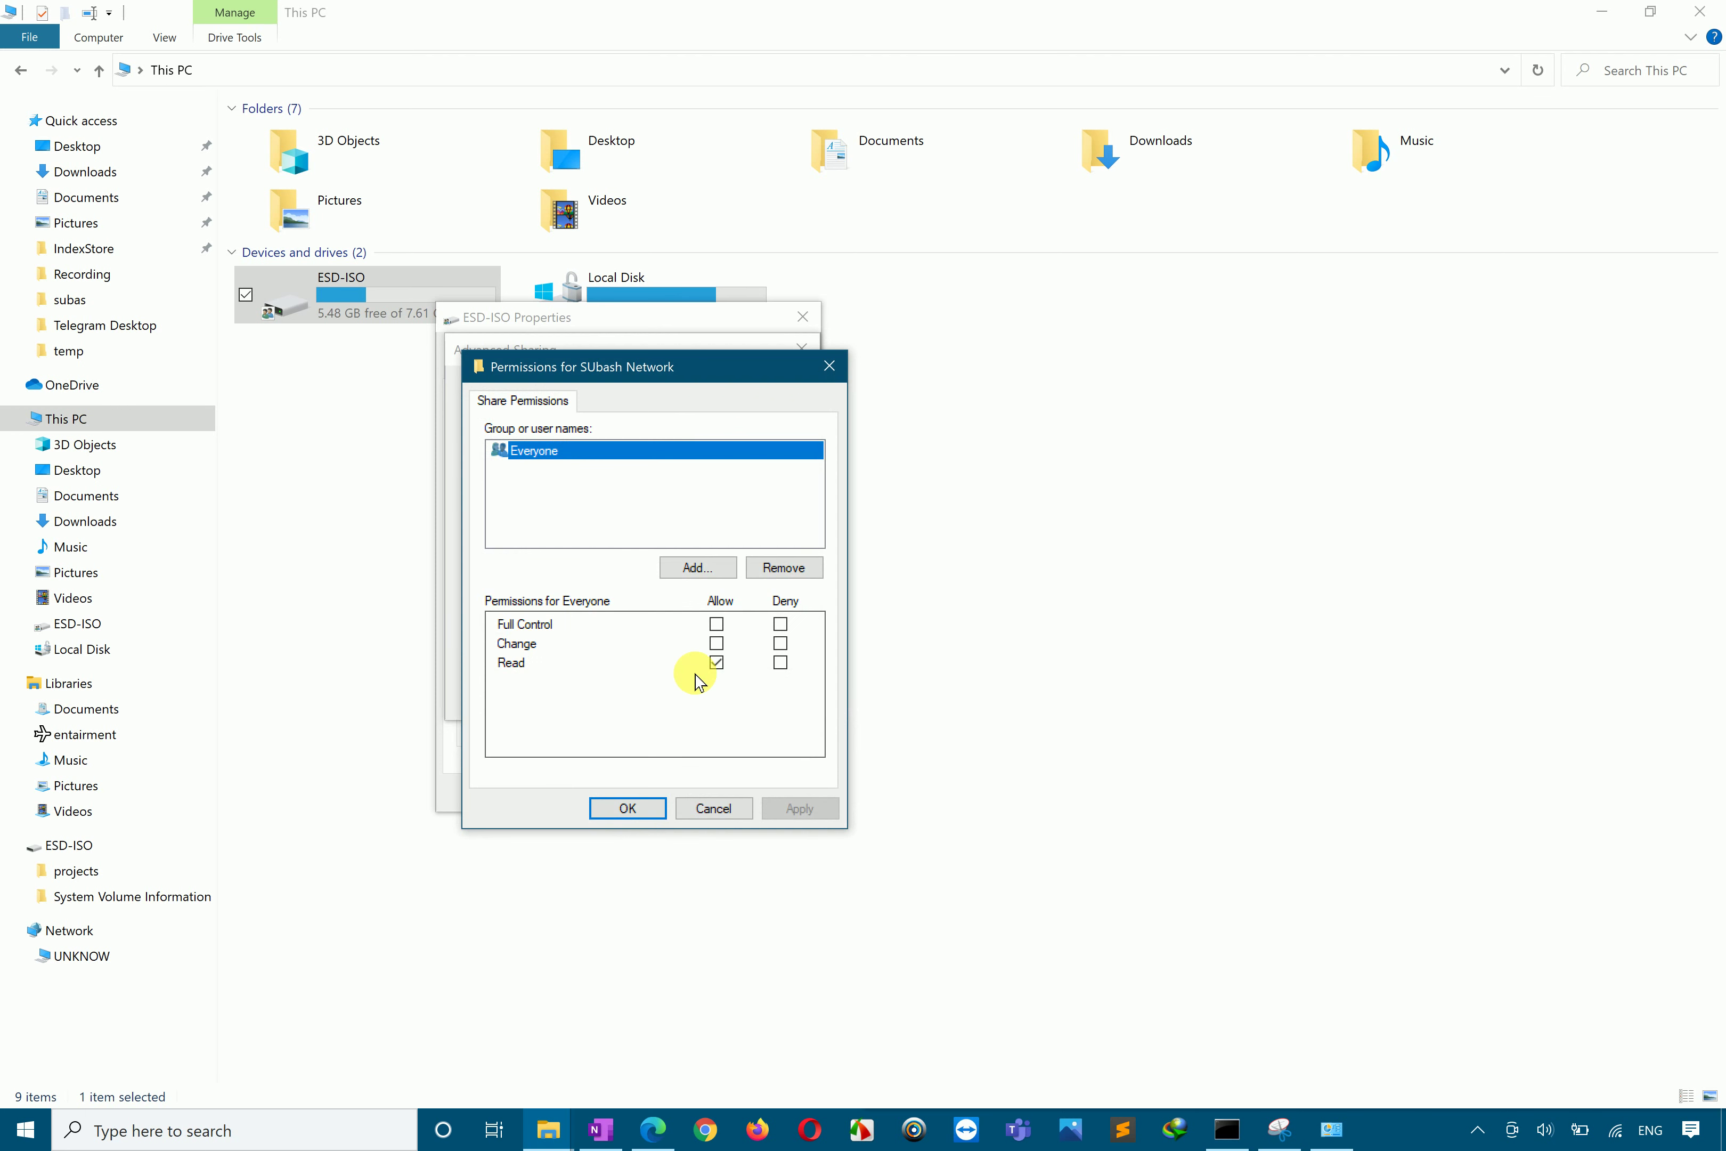
click(626, 802)
click(597, 695)
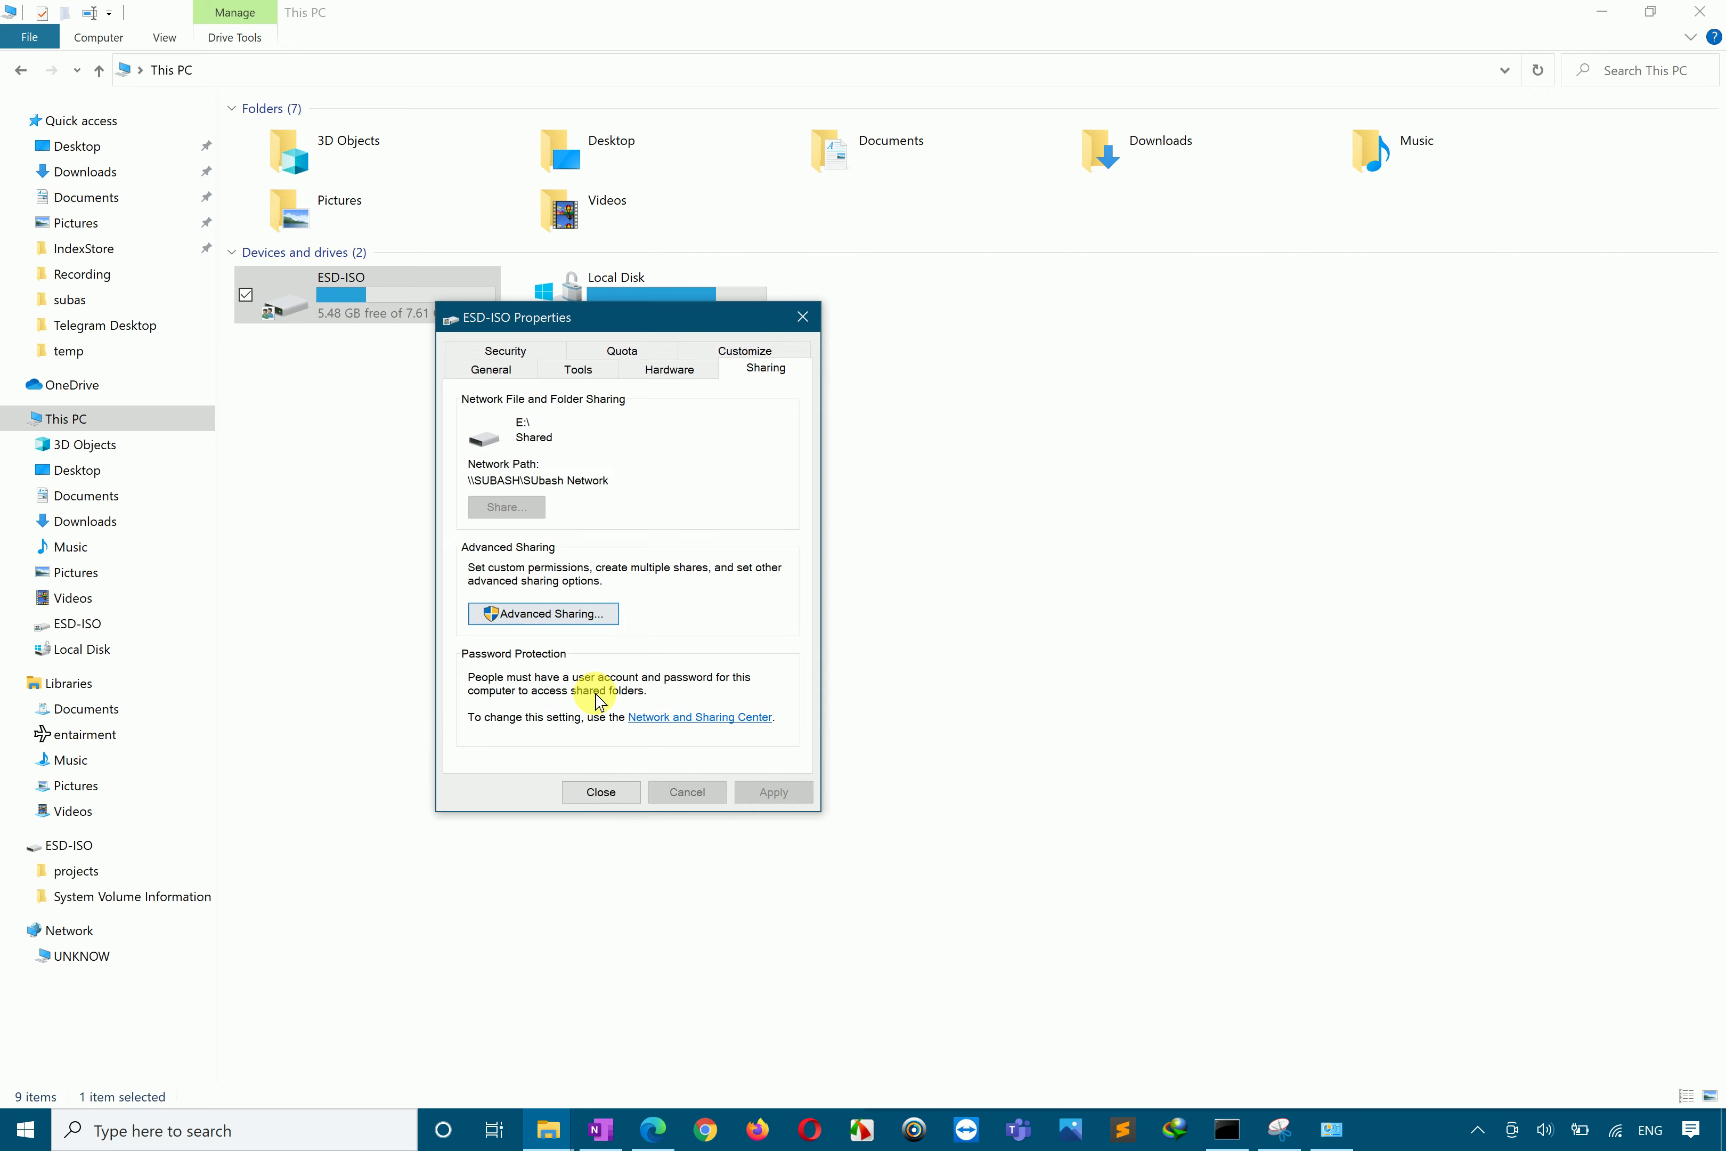
click(623, 793)
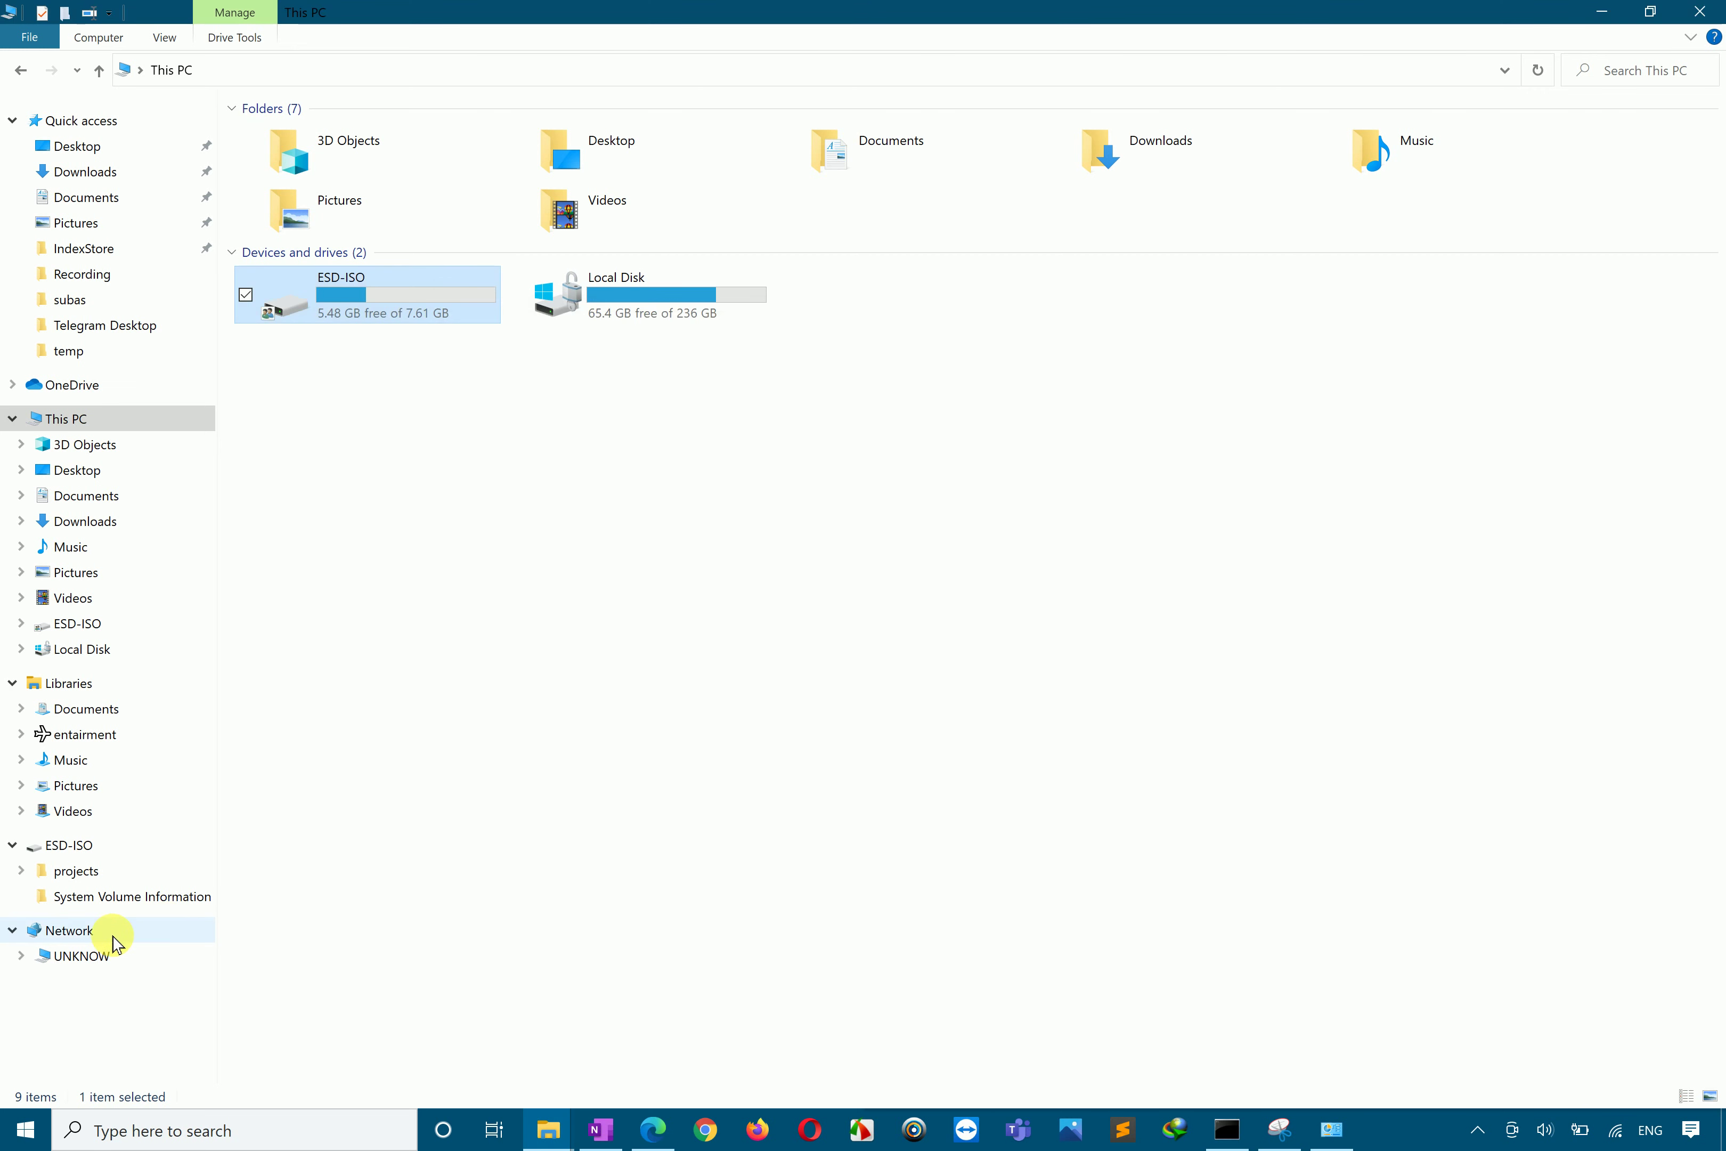
Step: Return to the Network location and open the computer UNKNOW to view its shared folder
click(95, 931)
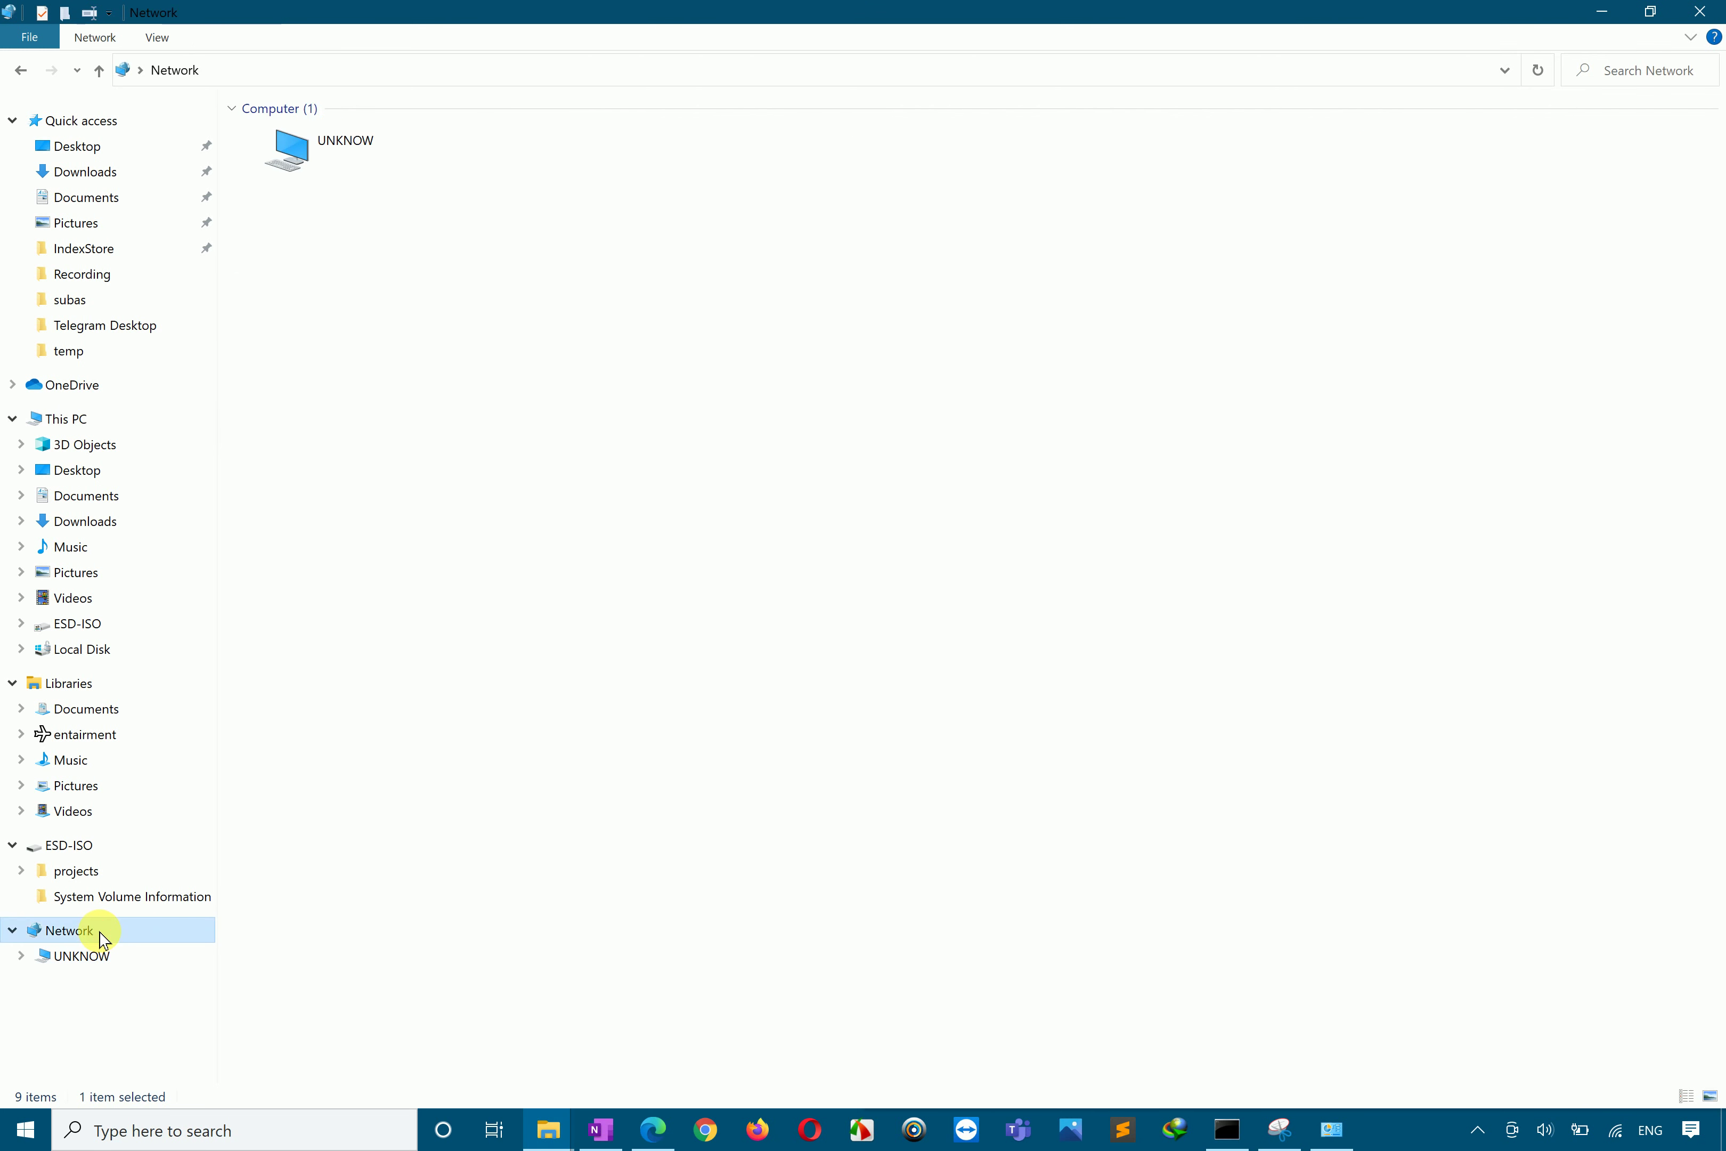
double_click(343, 138)
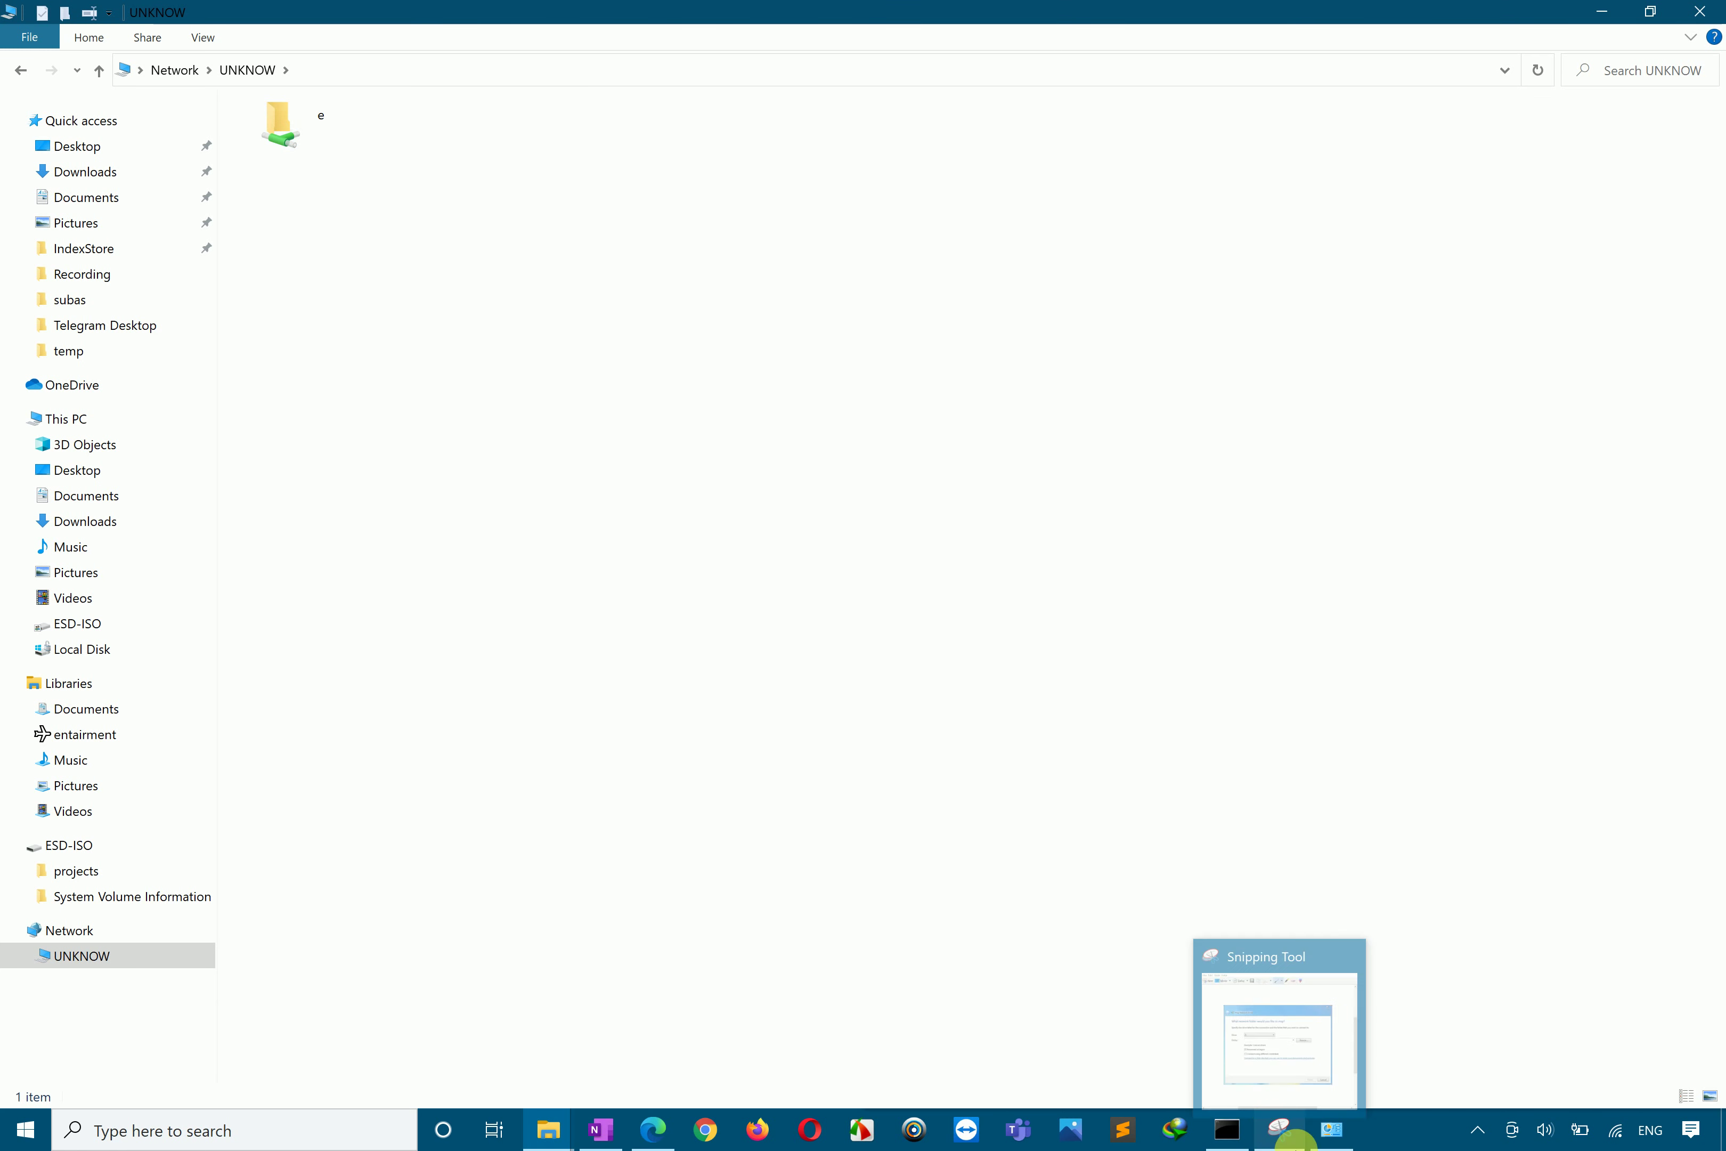
Step: Add the ai folder inside UNKNOW's shared folder e as a File History network location, then cancel the drive selection
click(1330, 1128)
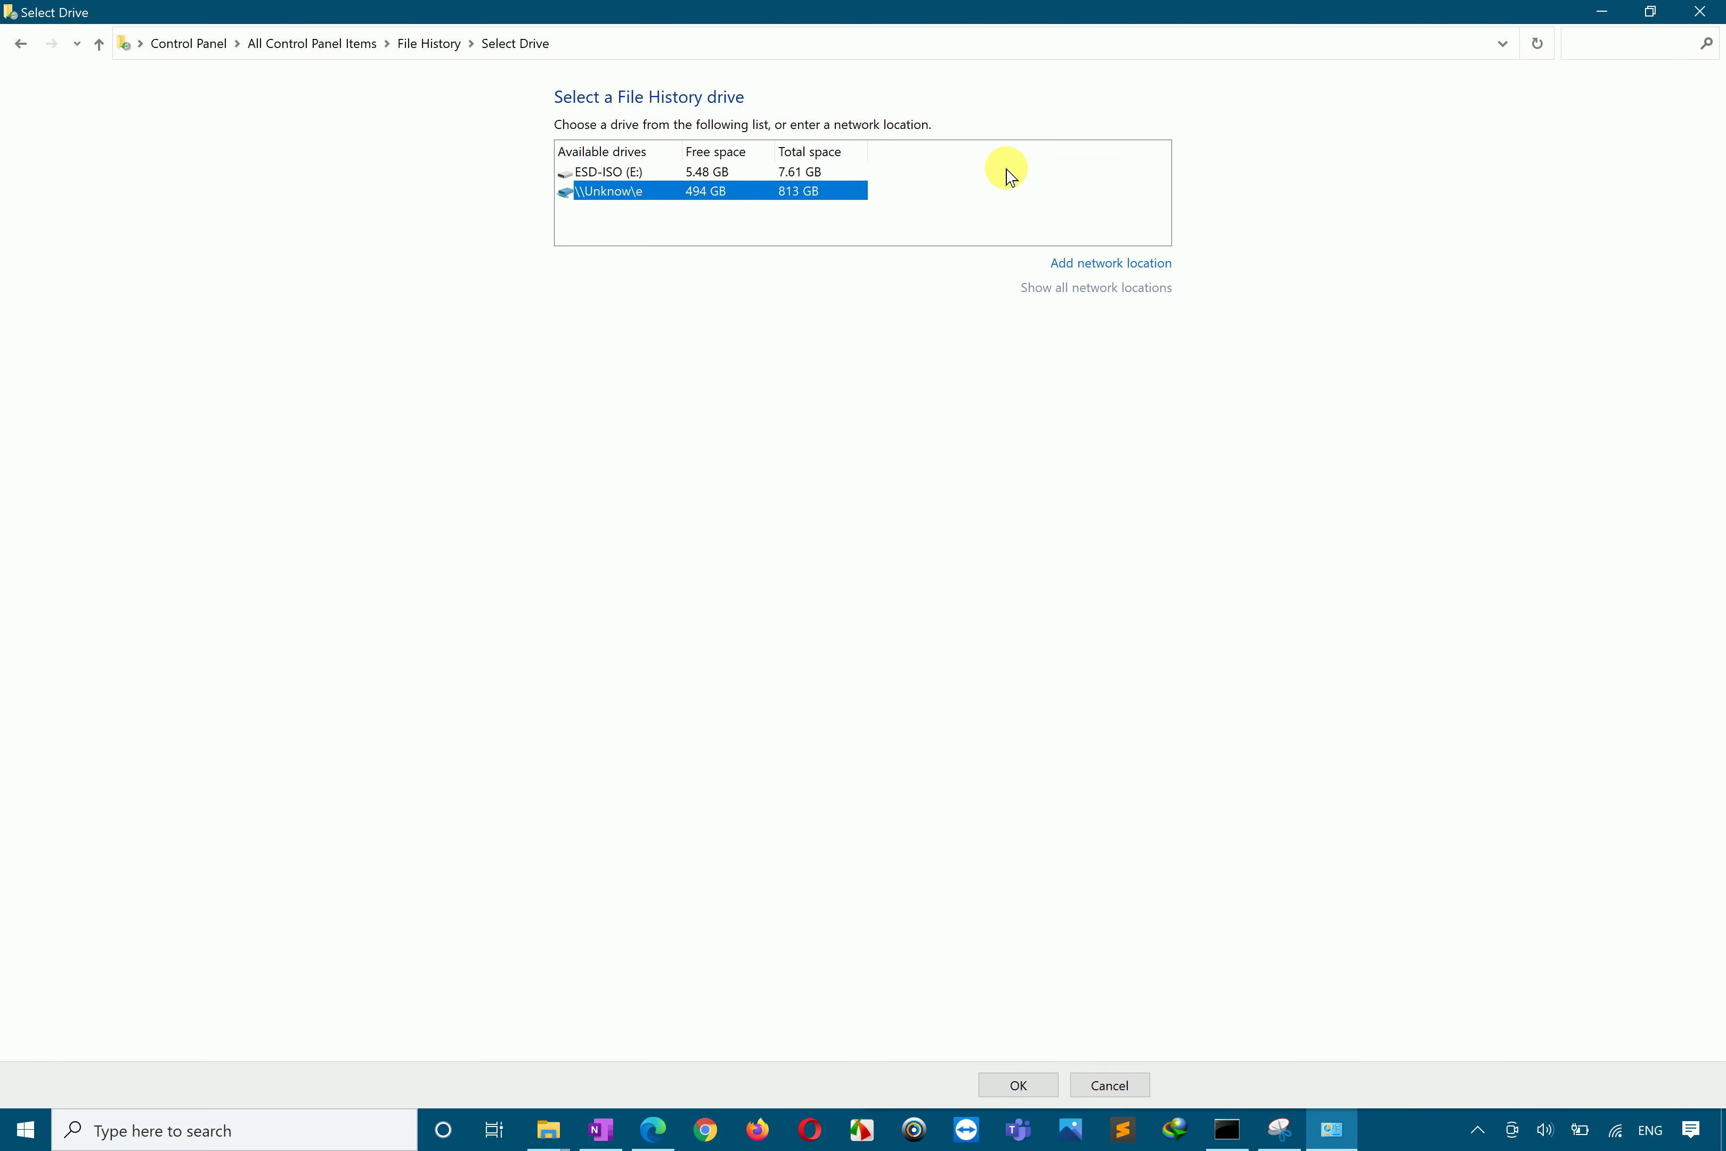
click(1075, 264)
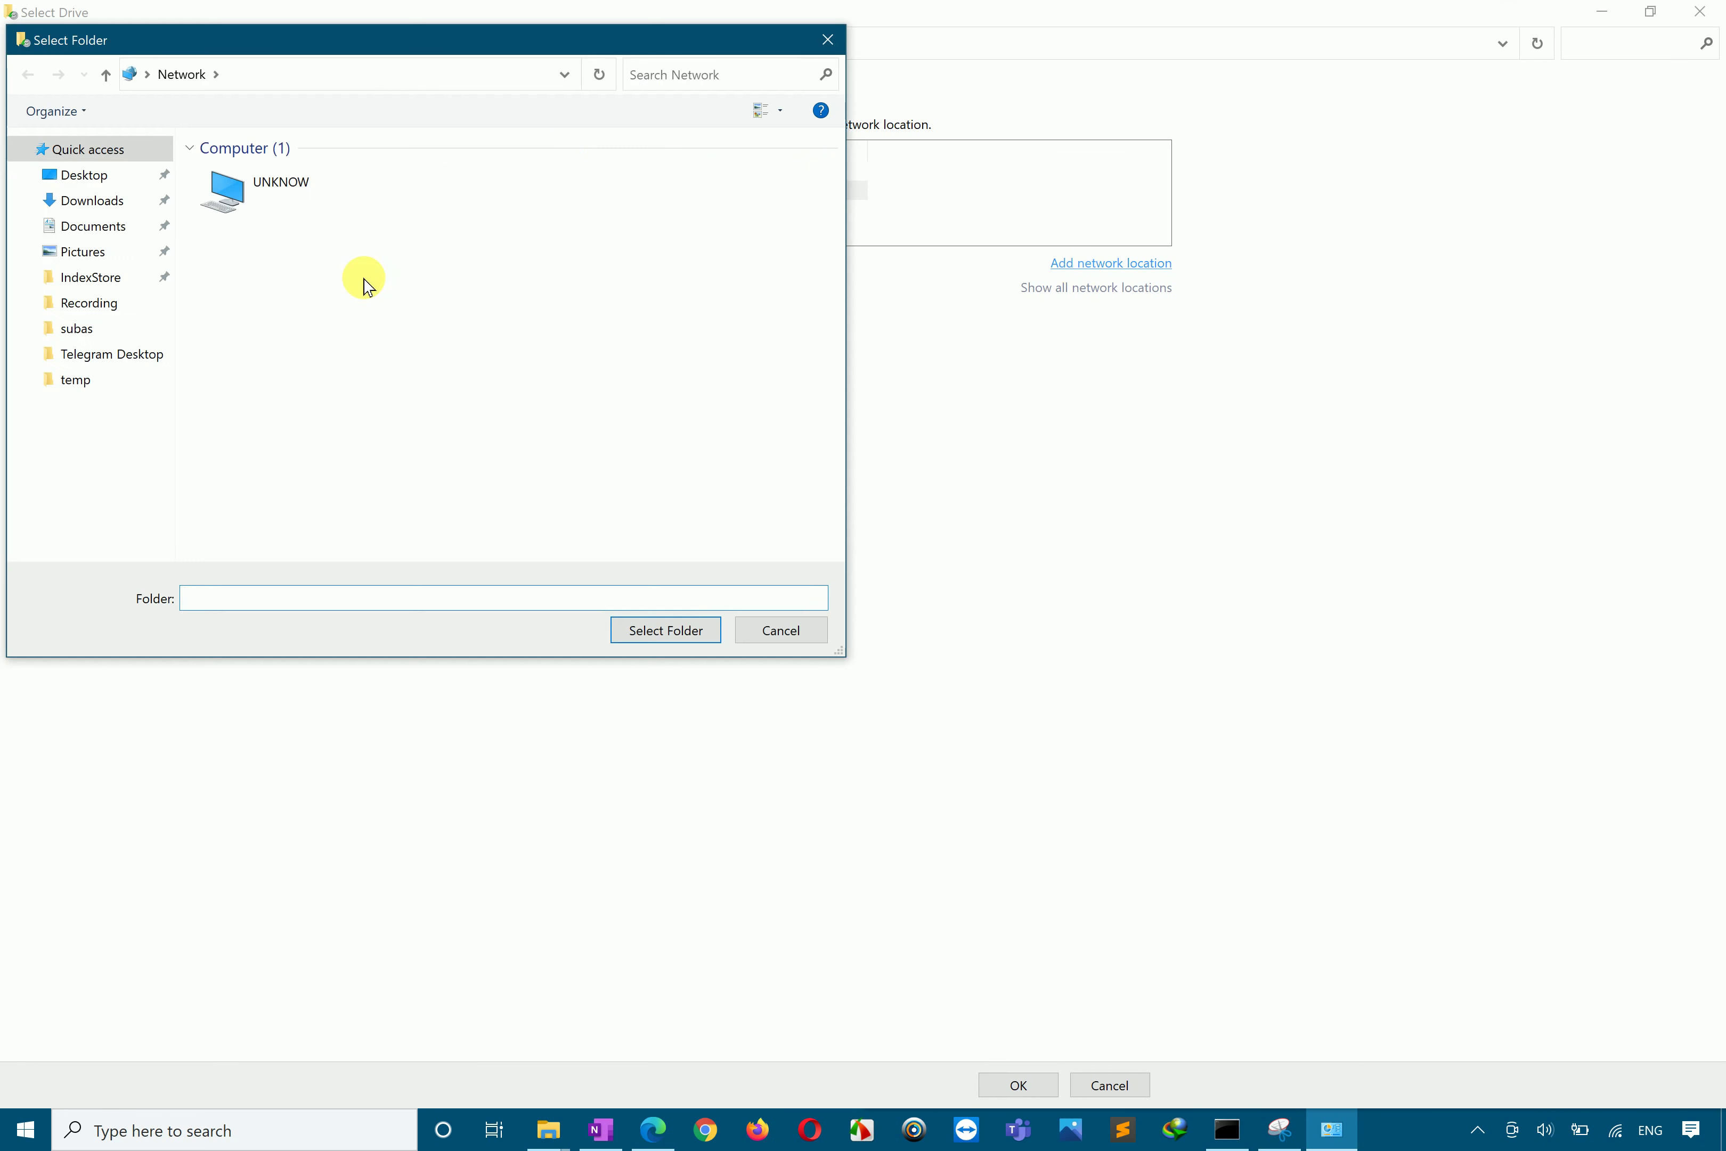
click(296, 191)
double_click(296, 191)
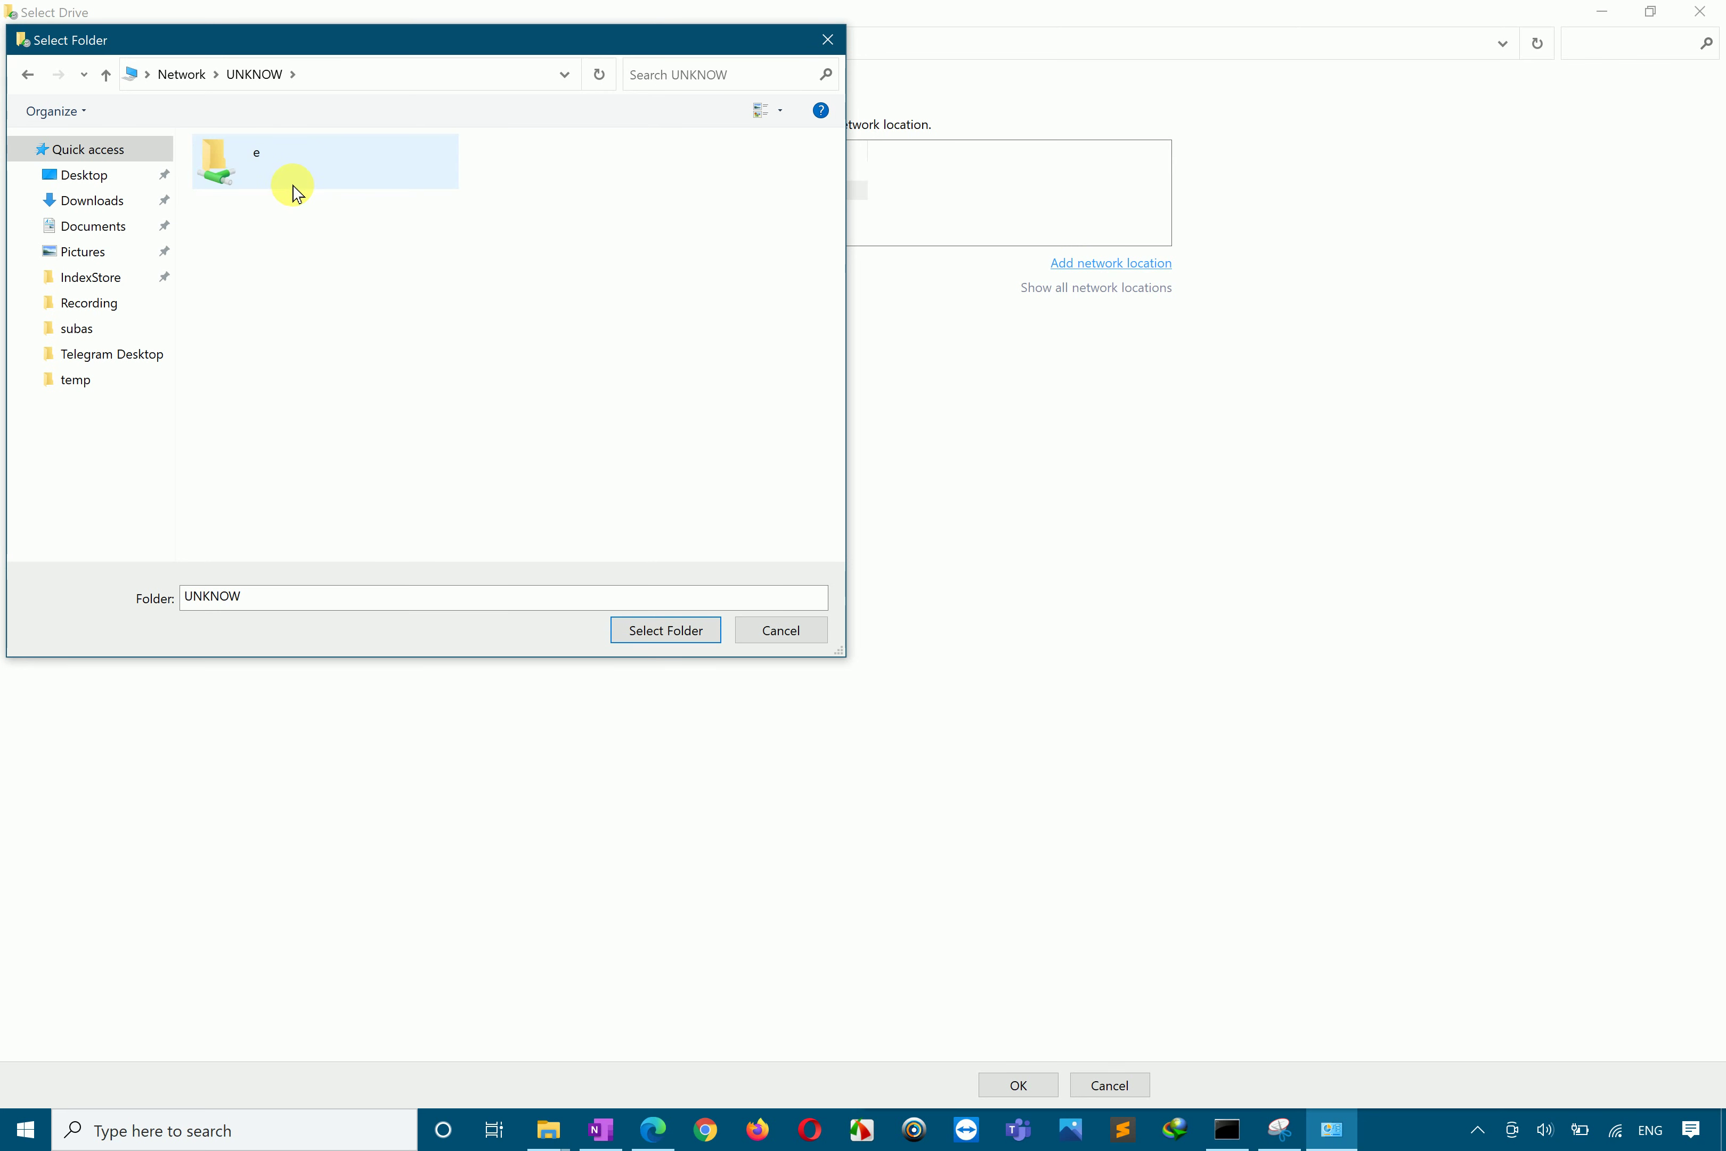
click(289, 183)
double_click(290, 186)
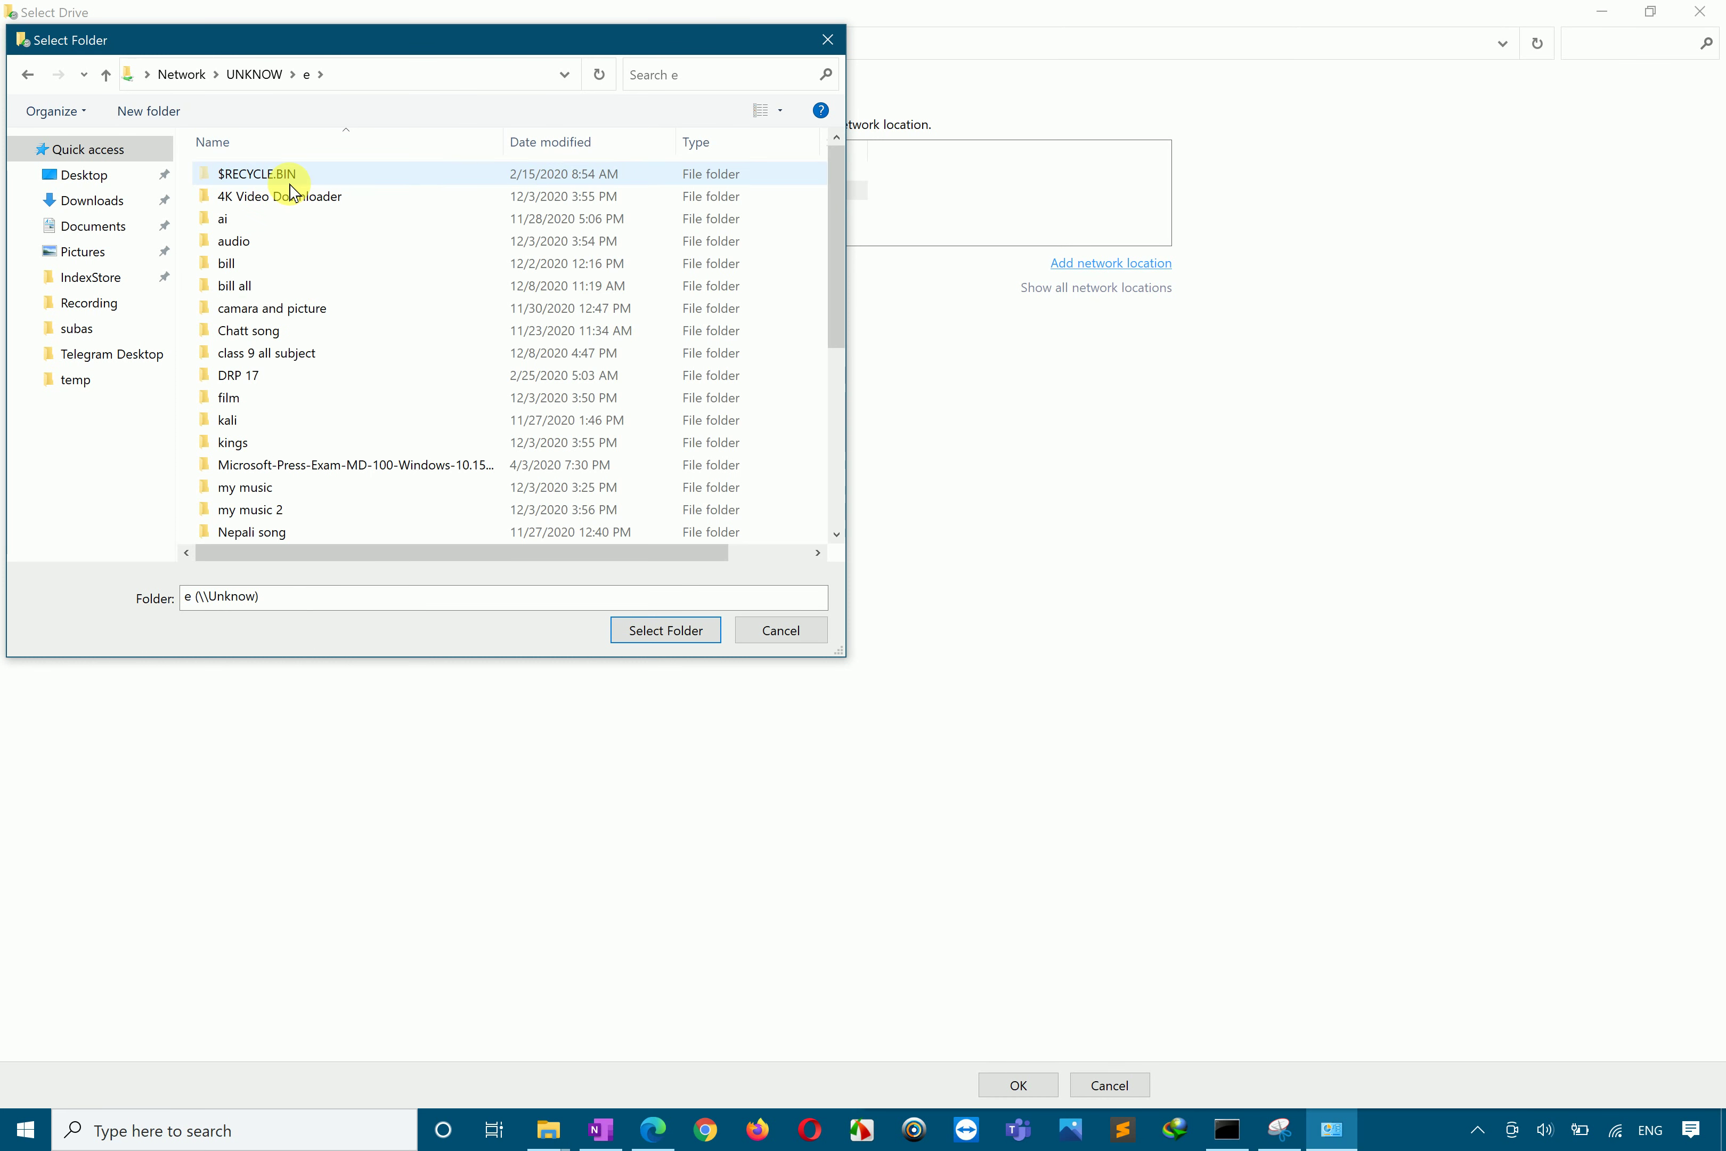
click(283, 221)
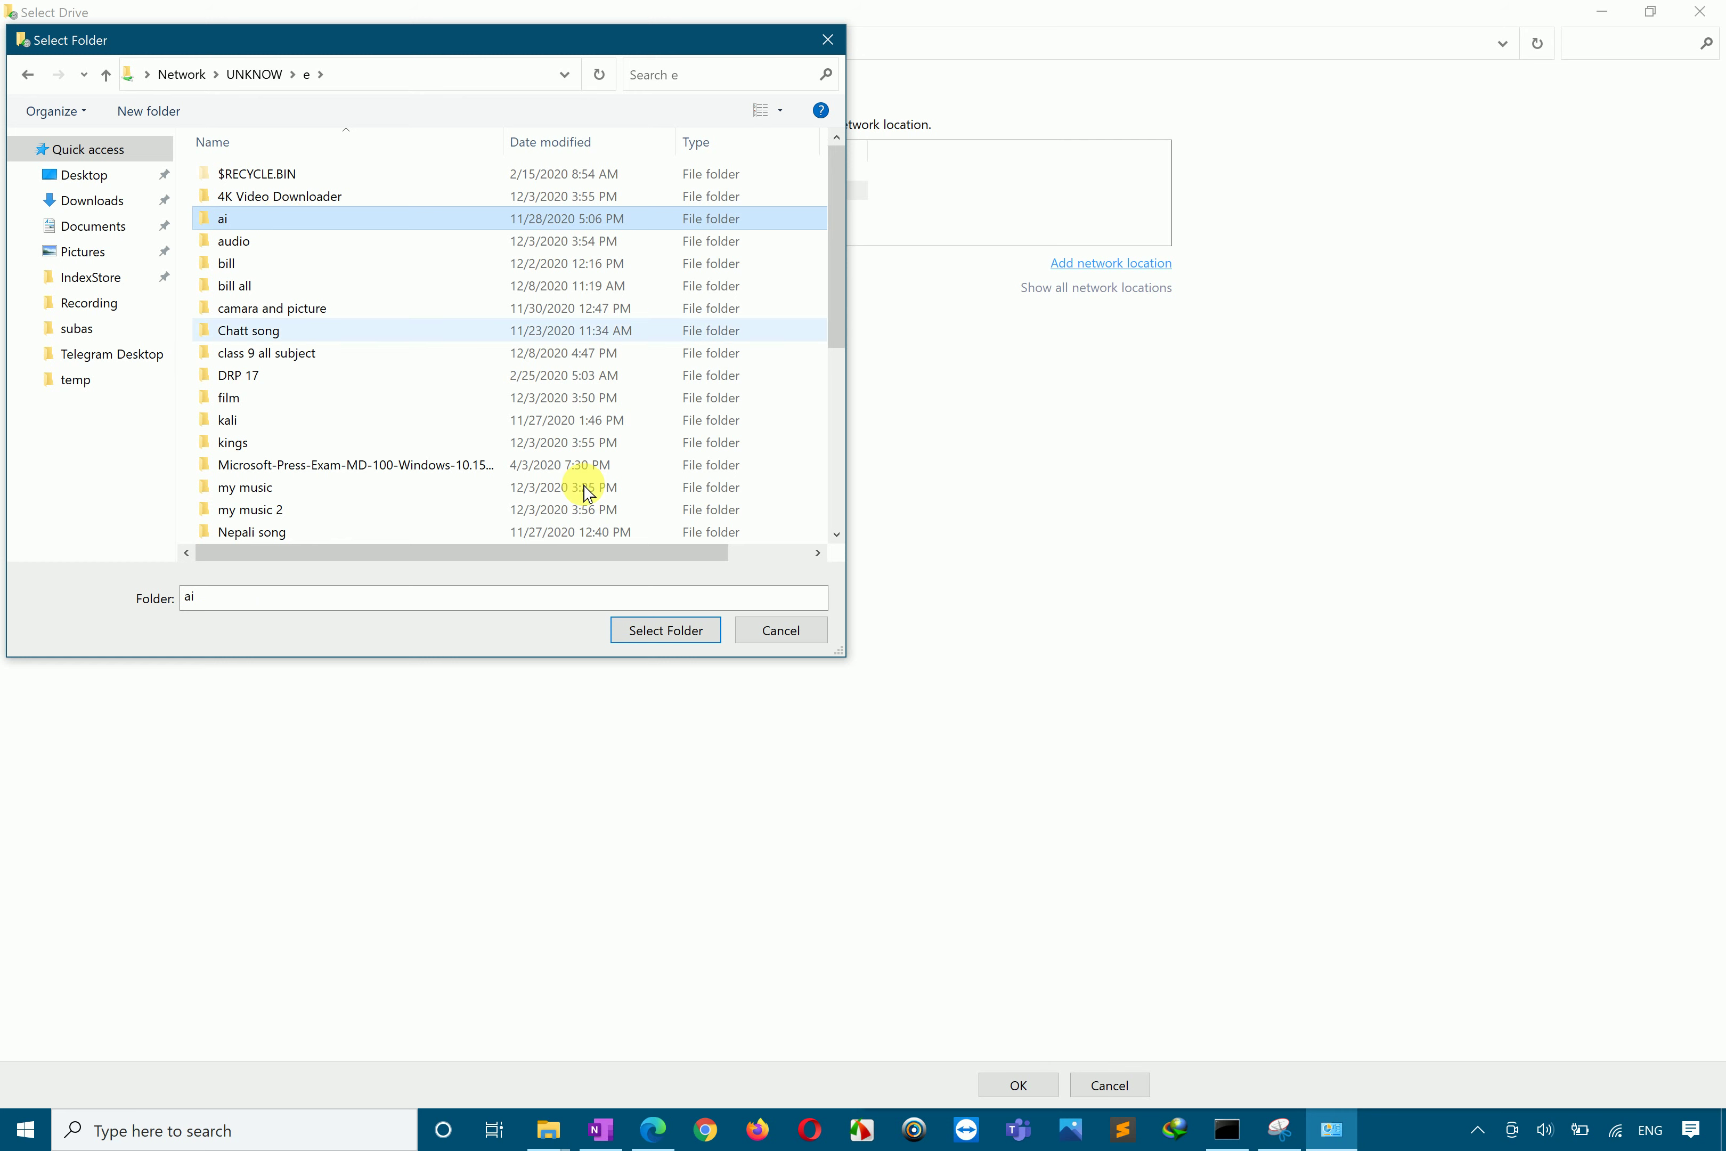
click(669, 632)
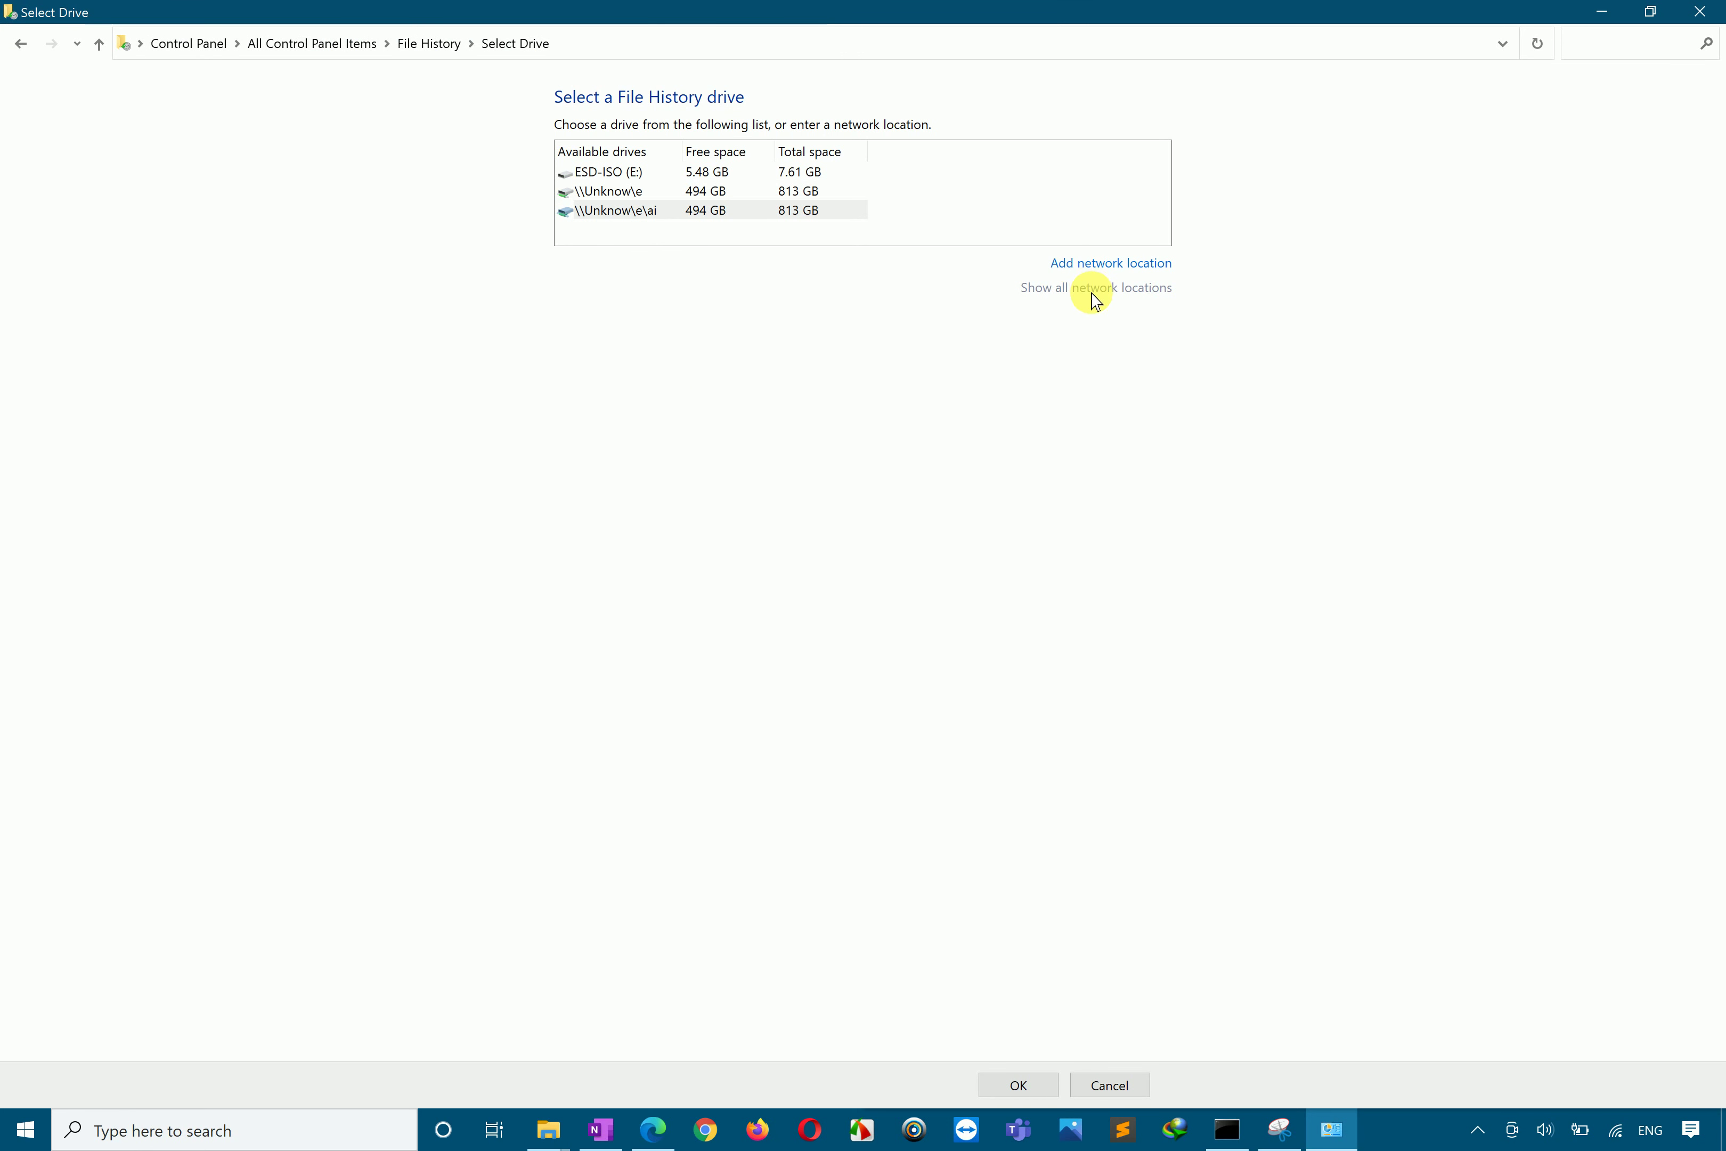
click(1110, 1085)
Step: Turn on File History and confirm ESD-ISO (E:) as its backup drive
click(814, 453)
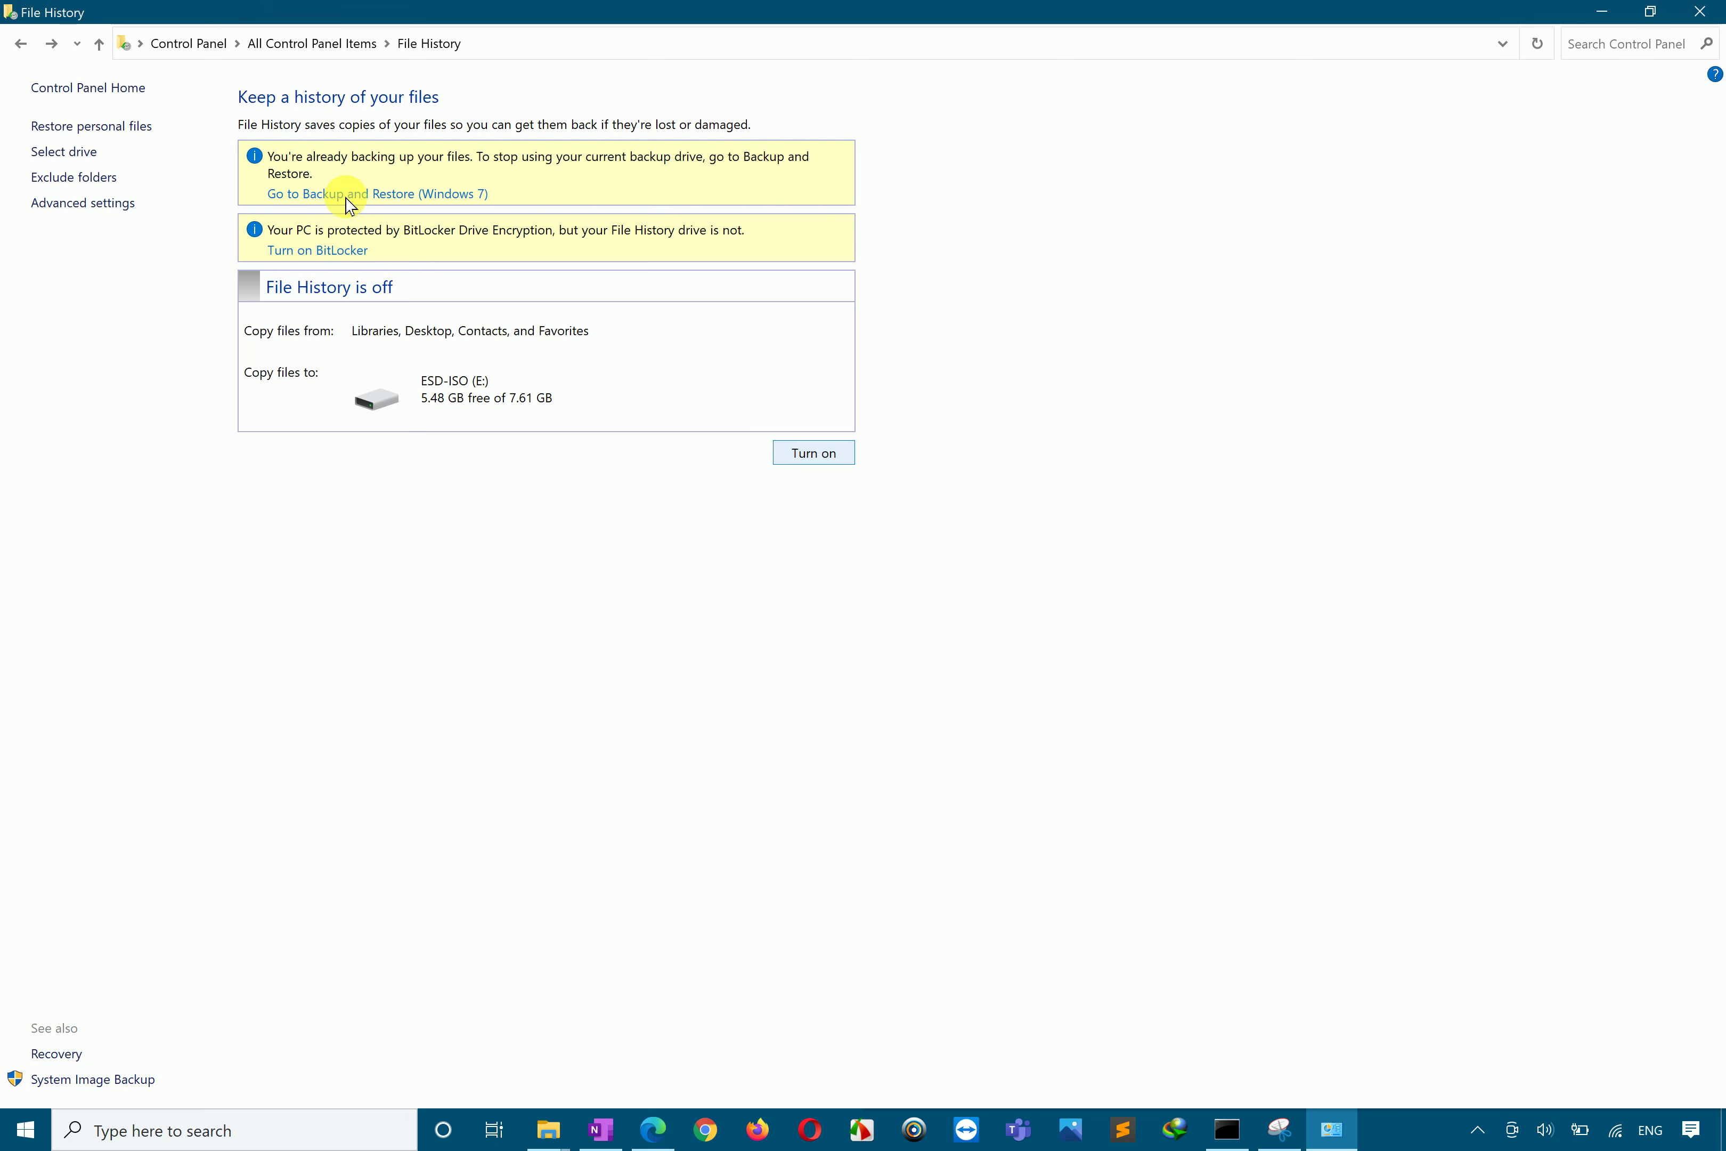
click(64, 151)
click(672, 172)
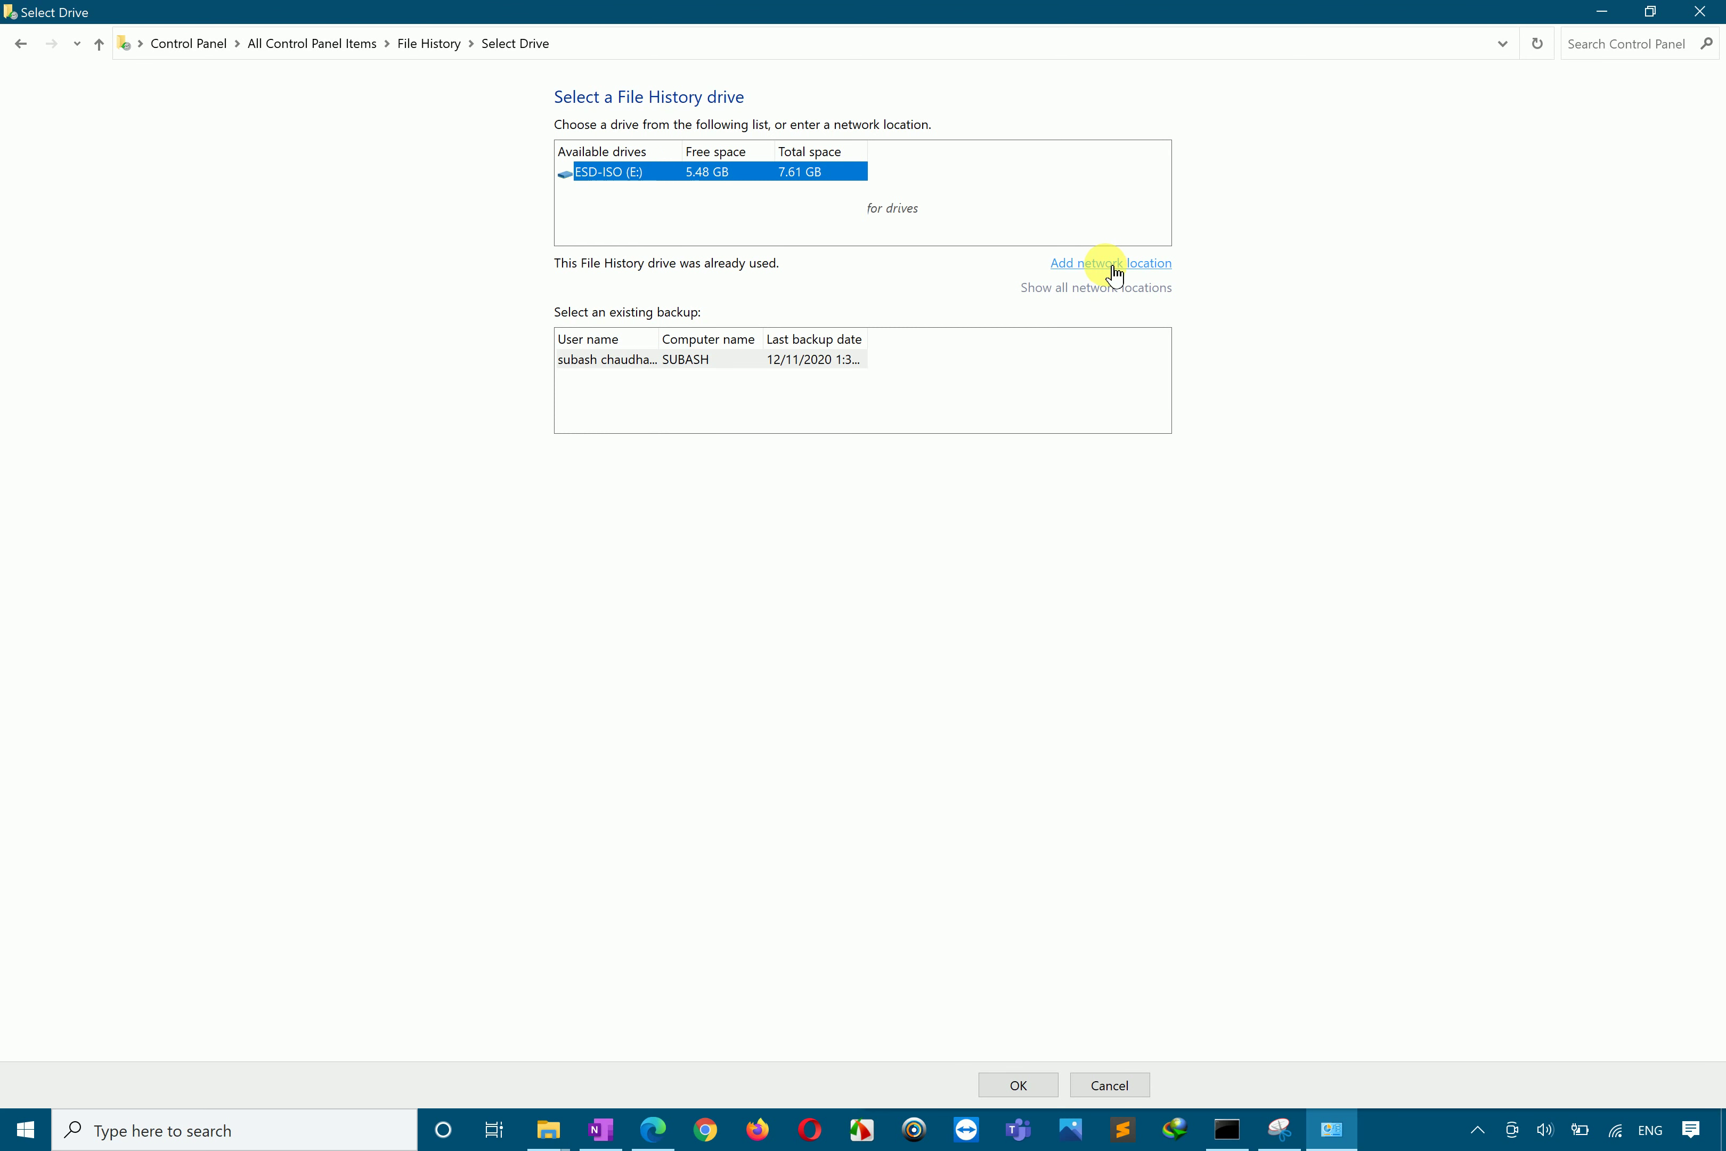
click(1018, 1085)
Step: View File History's advanced settings, then close the window
click(62, 204)
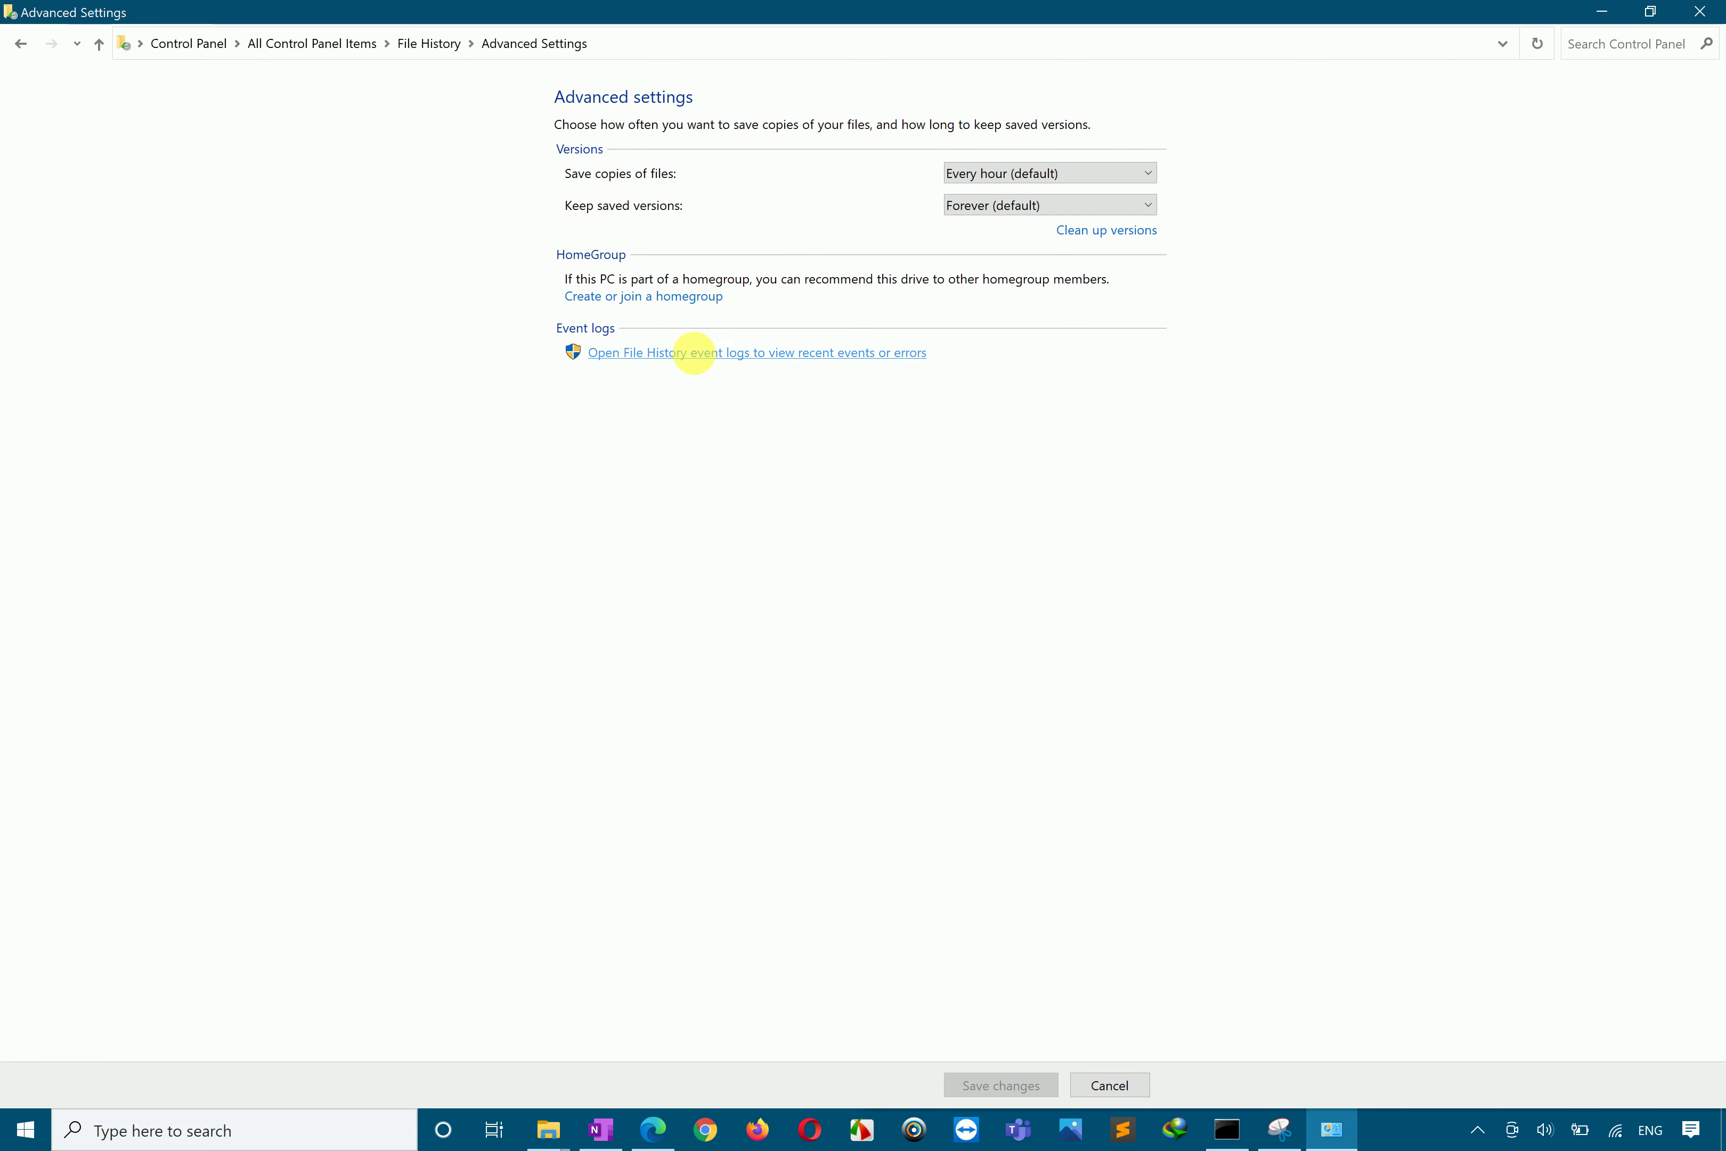
click(1702, 10)
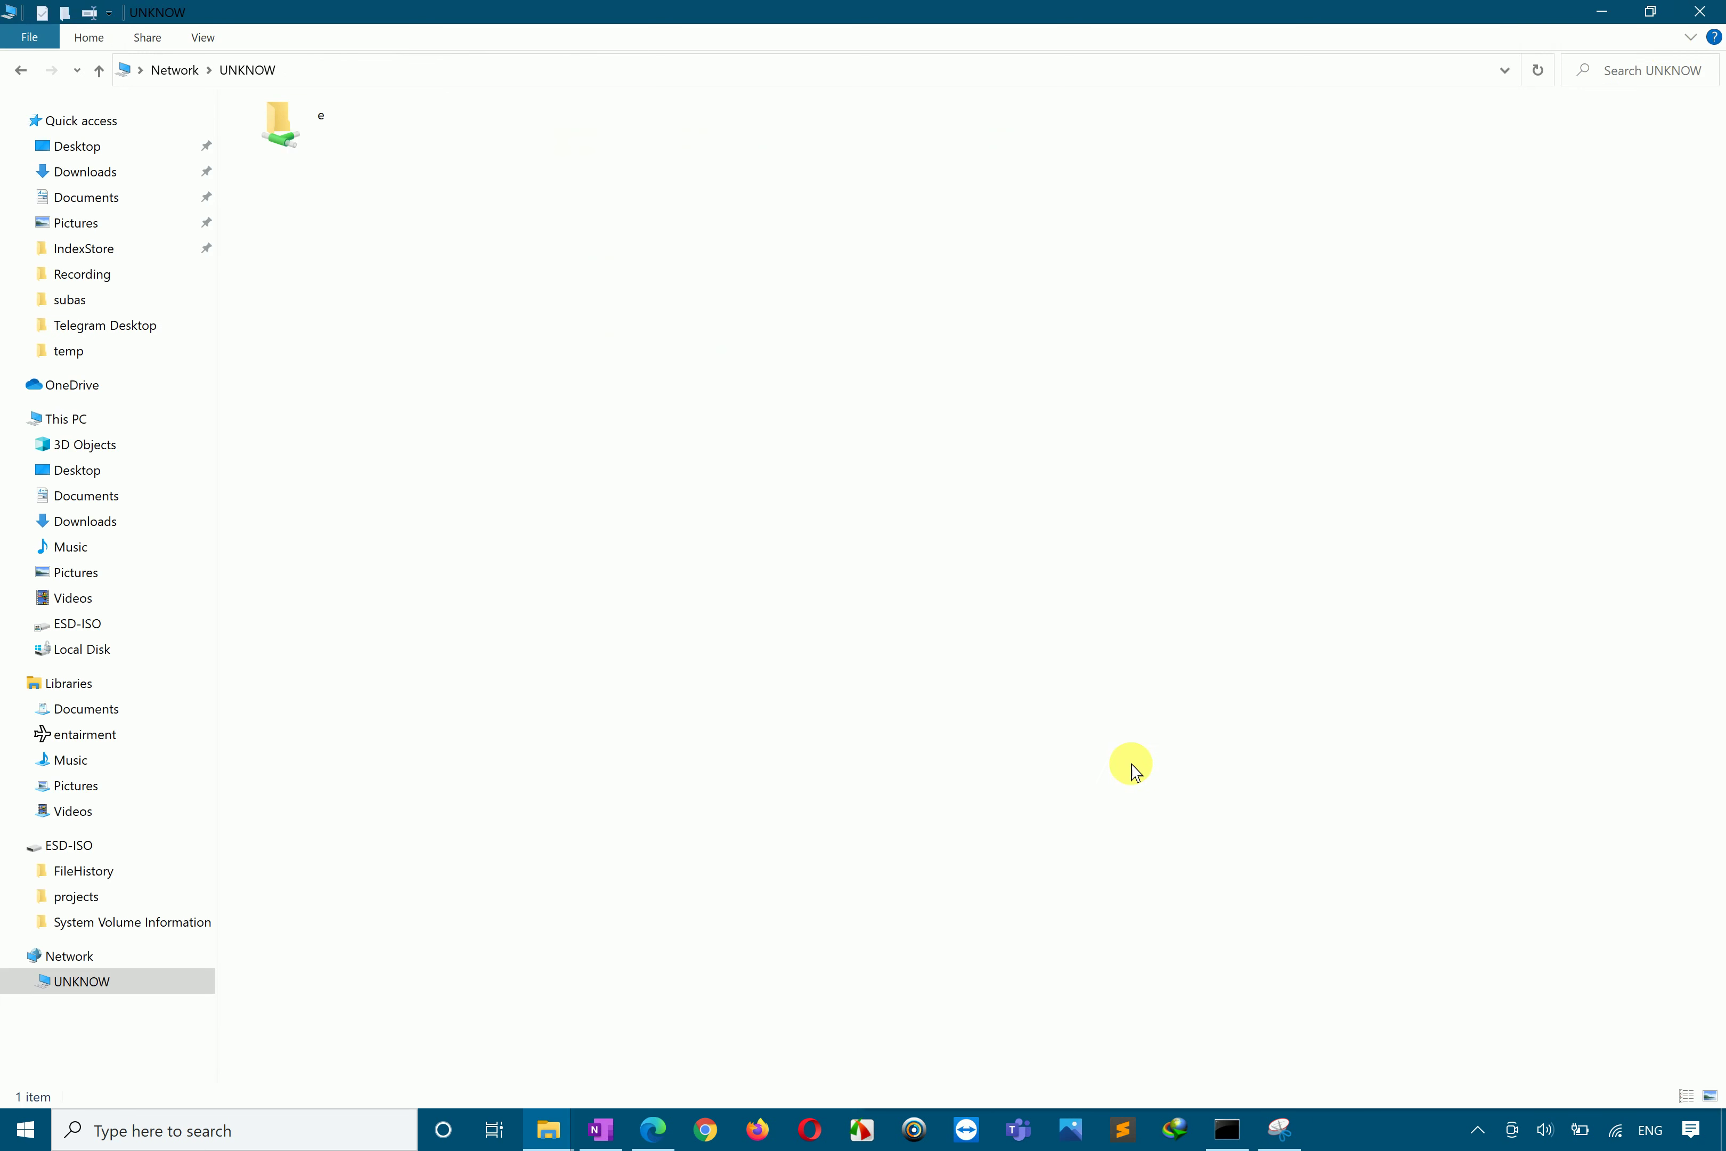
Step: In the study guide PDF, draw a check mark beside the Map Network Drive dialog's Drive field, then show the Types of Local Sharing section
click(652, 1128)
mouse_move(669, 427)
mouse_down()
mouse_move(688, 461)
mouse_move(769, 401)
mouse_up()
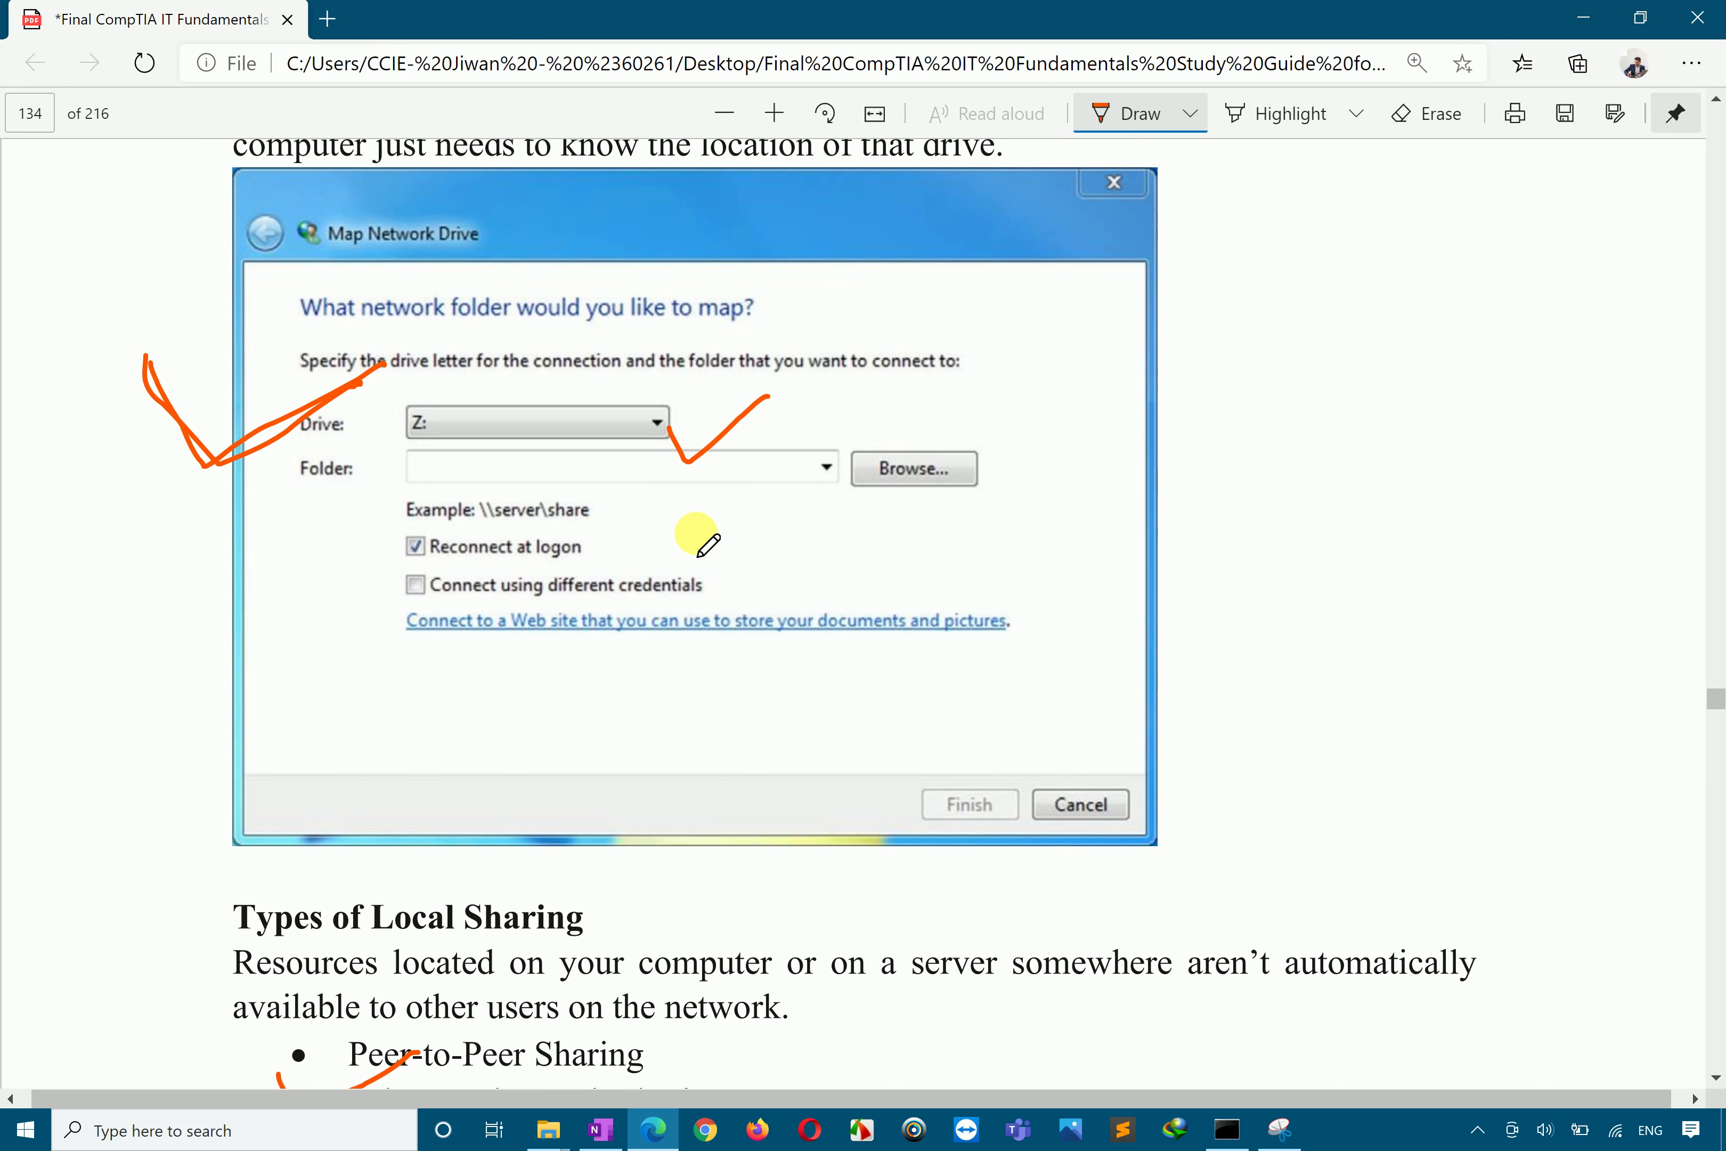
scroll(1011, 672, down, 10)
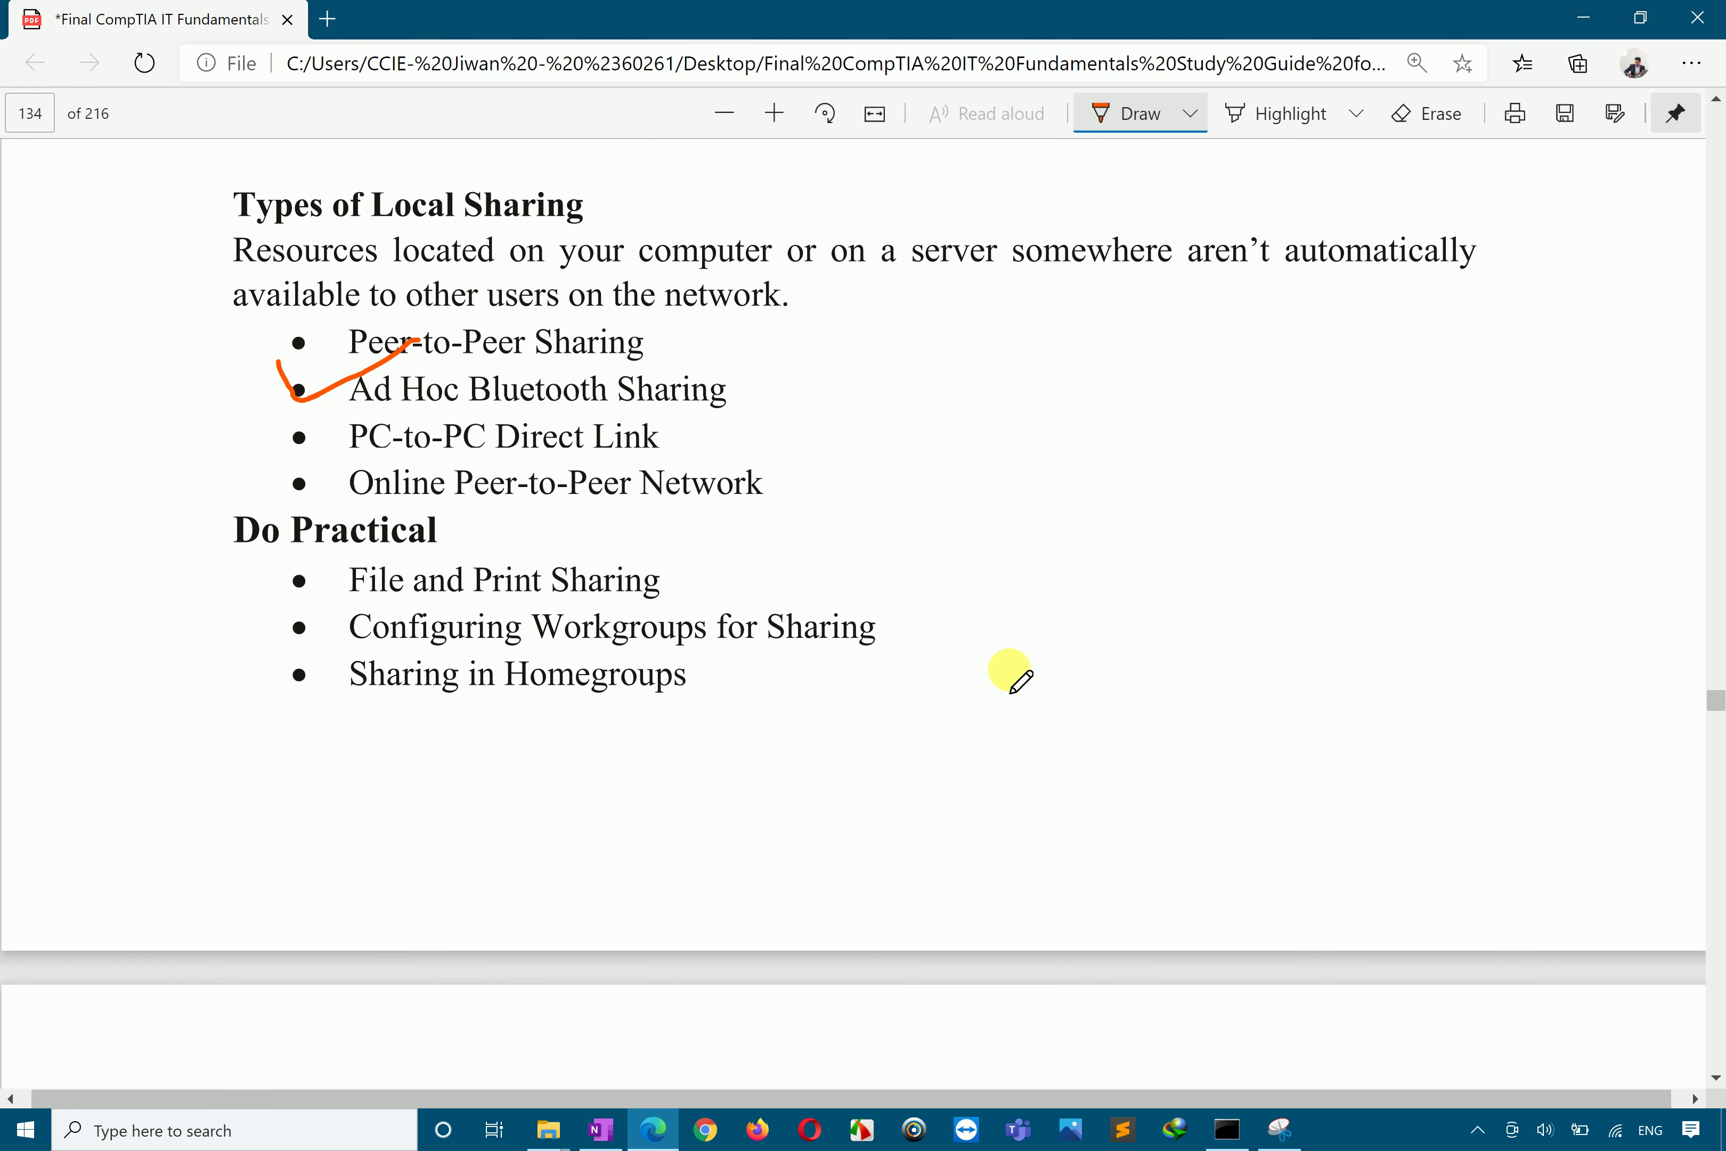
Step: Switch to File Explorer and open the projects folder on the ESD-ISO drive
click(548, 1130)
click(510, 1038)
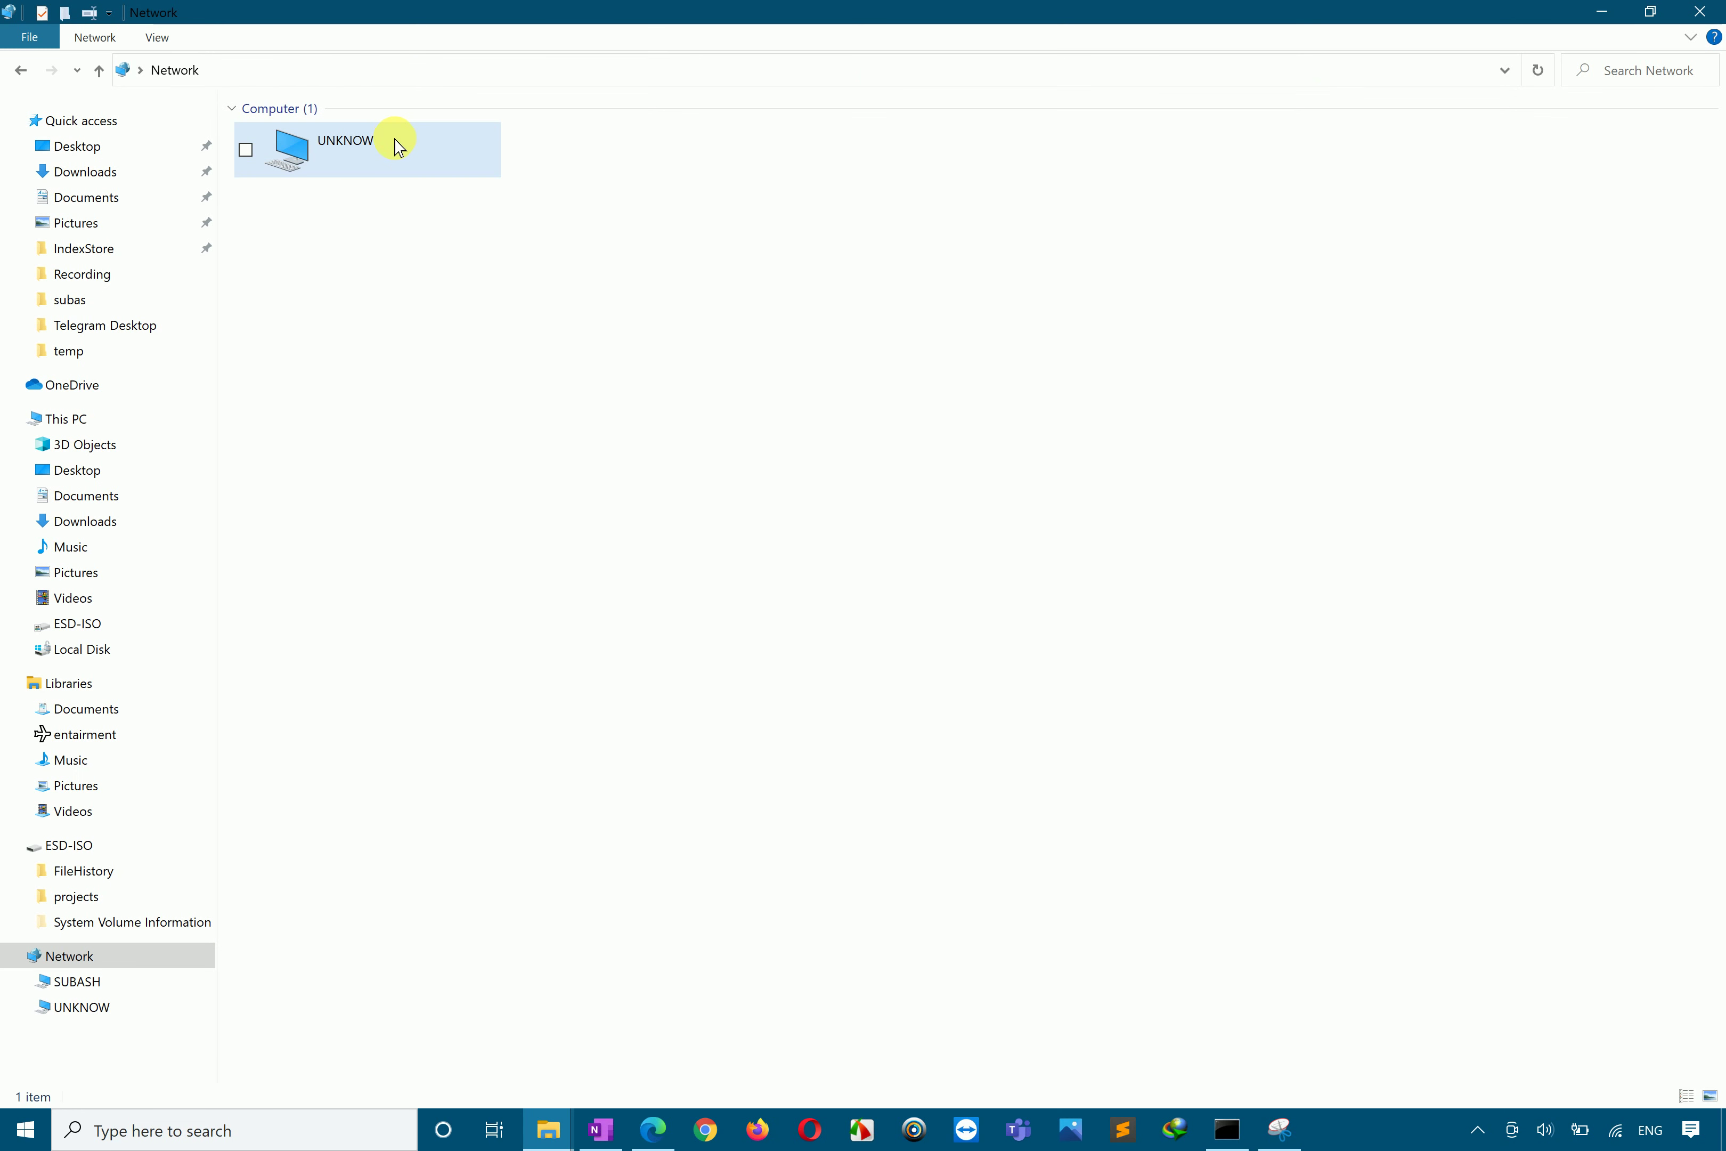
click(60, 426)
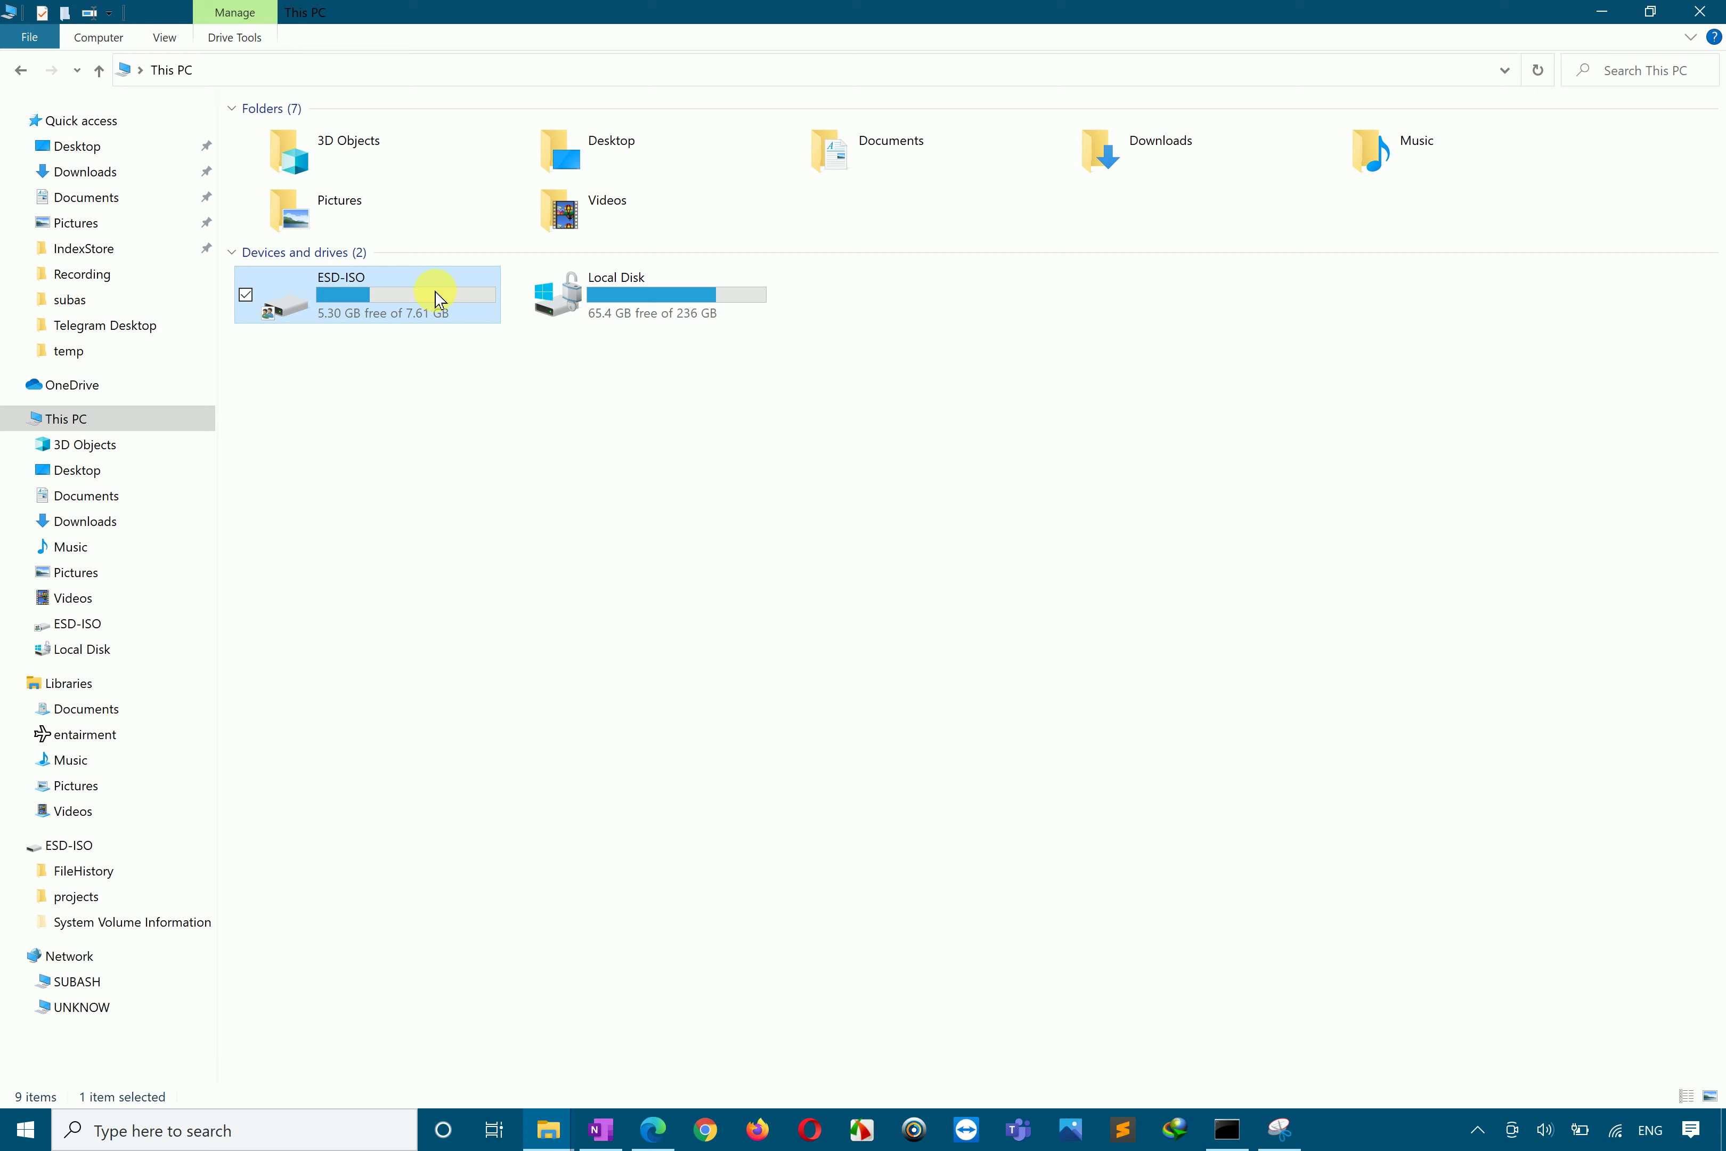
double_click(435, 291)
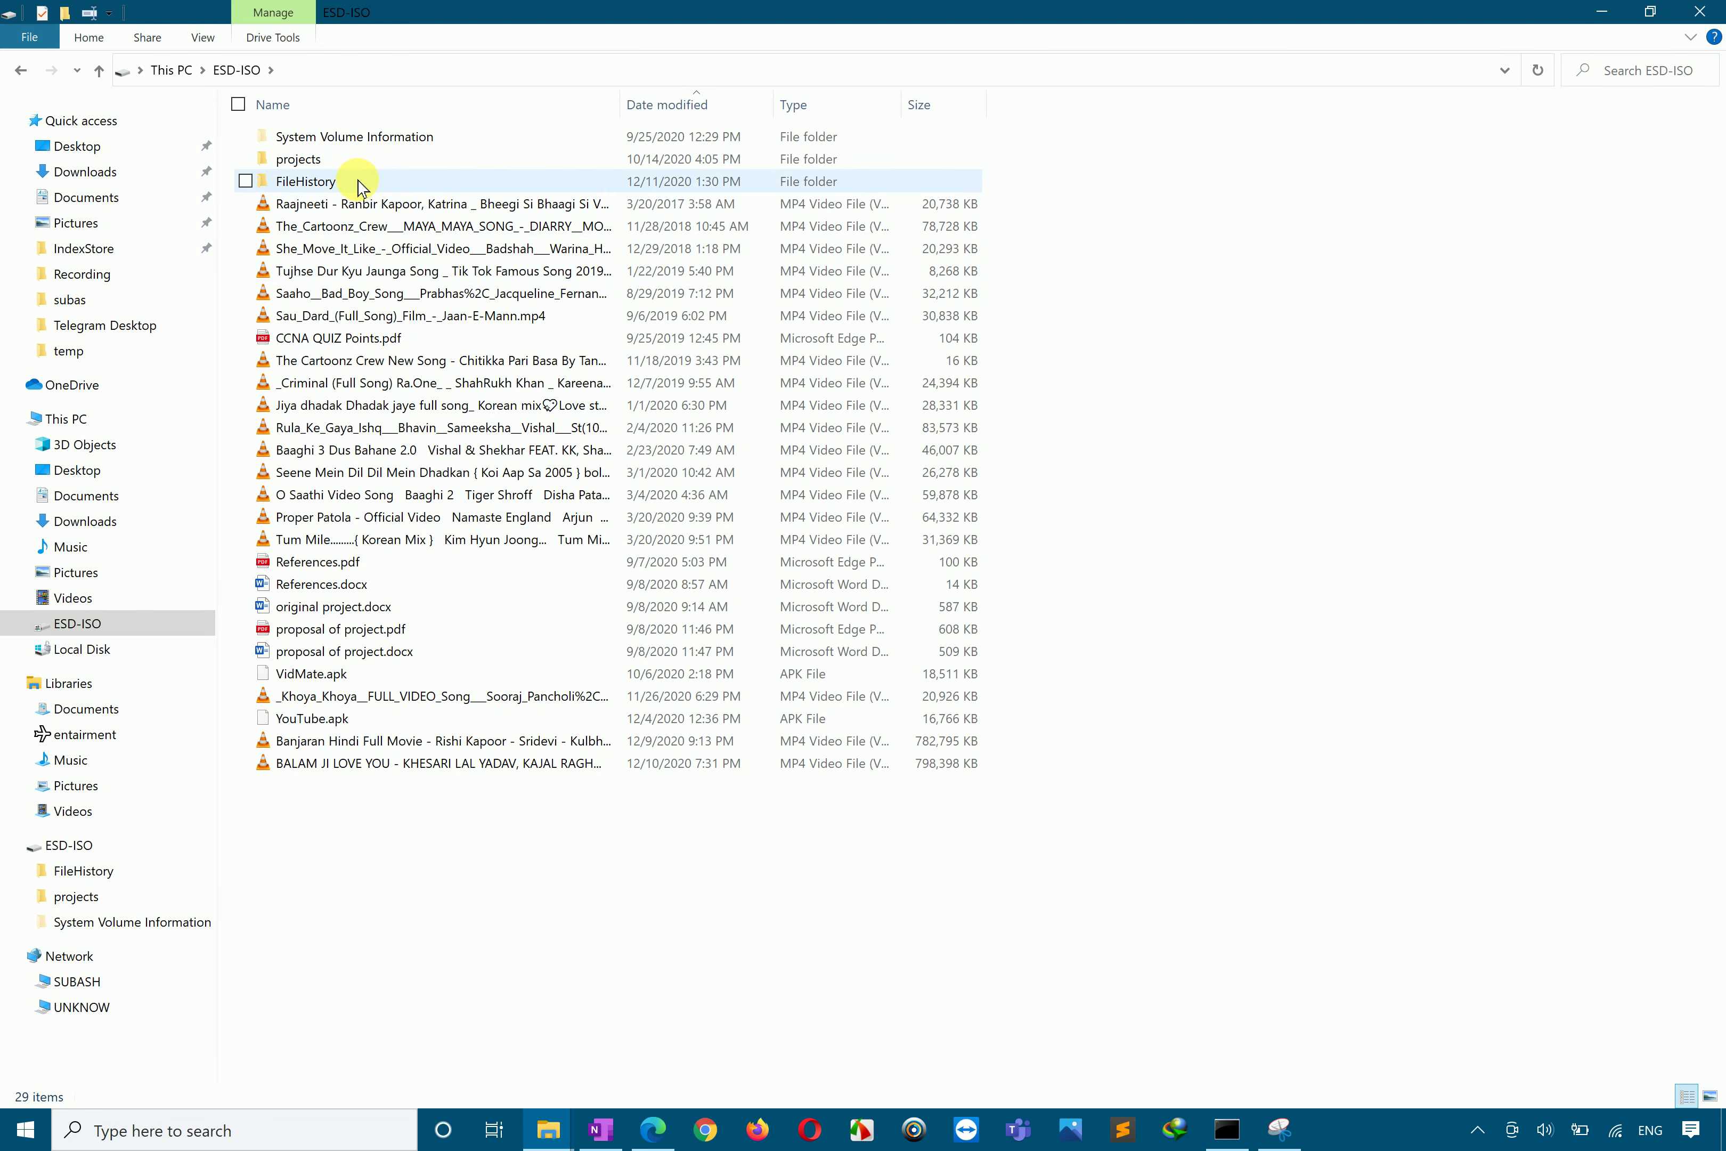
double_click(340, 158)
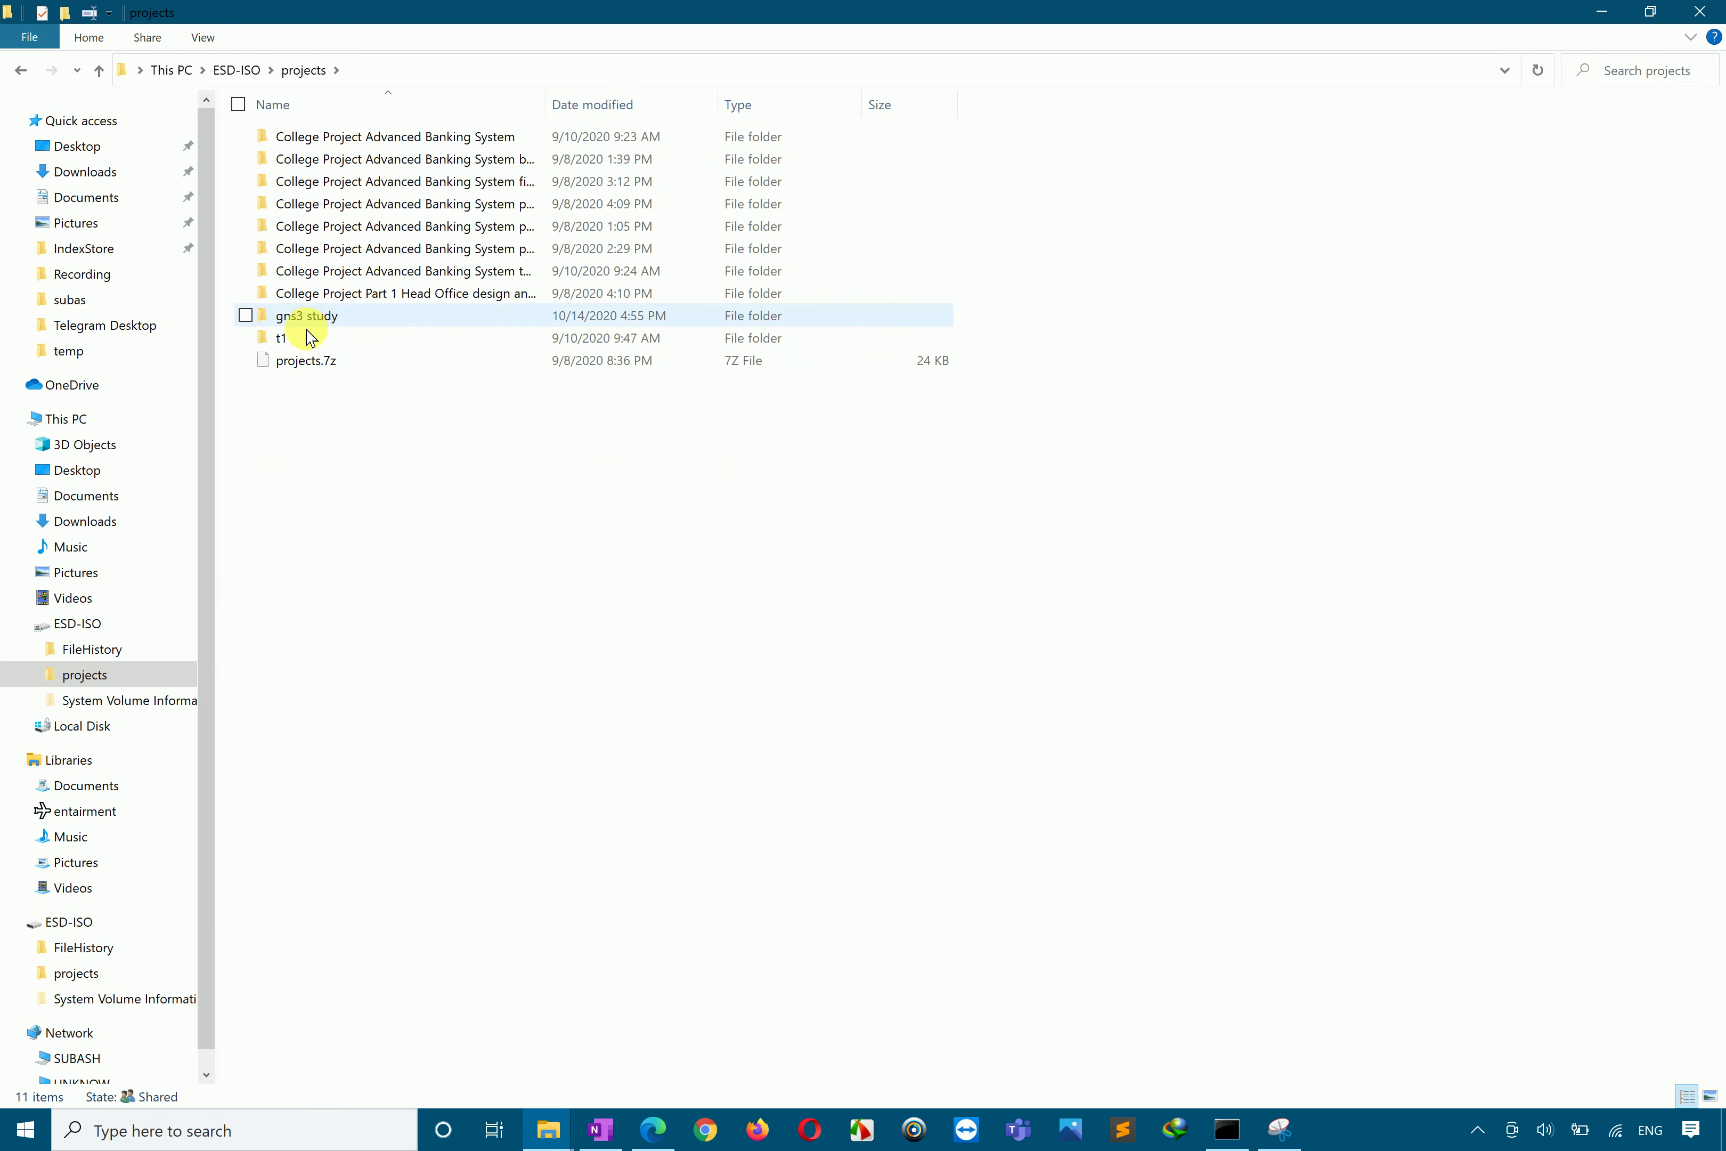
Step: Open the t1 folder's sharing properties, view the people it can be shared with, and cancel the sharing dialog
right_click(308, 338)
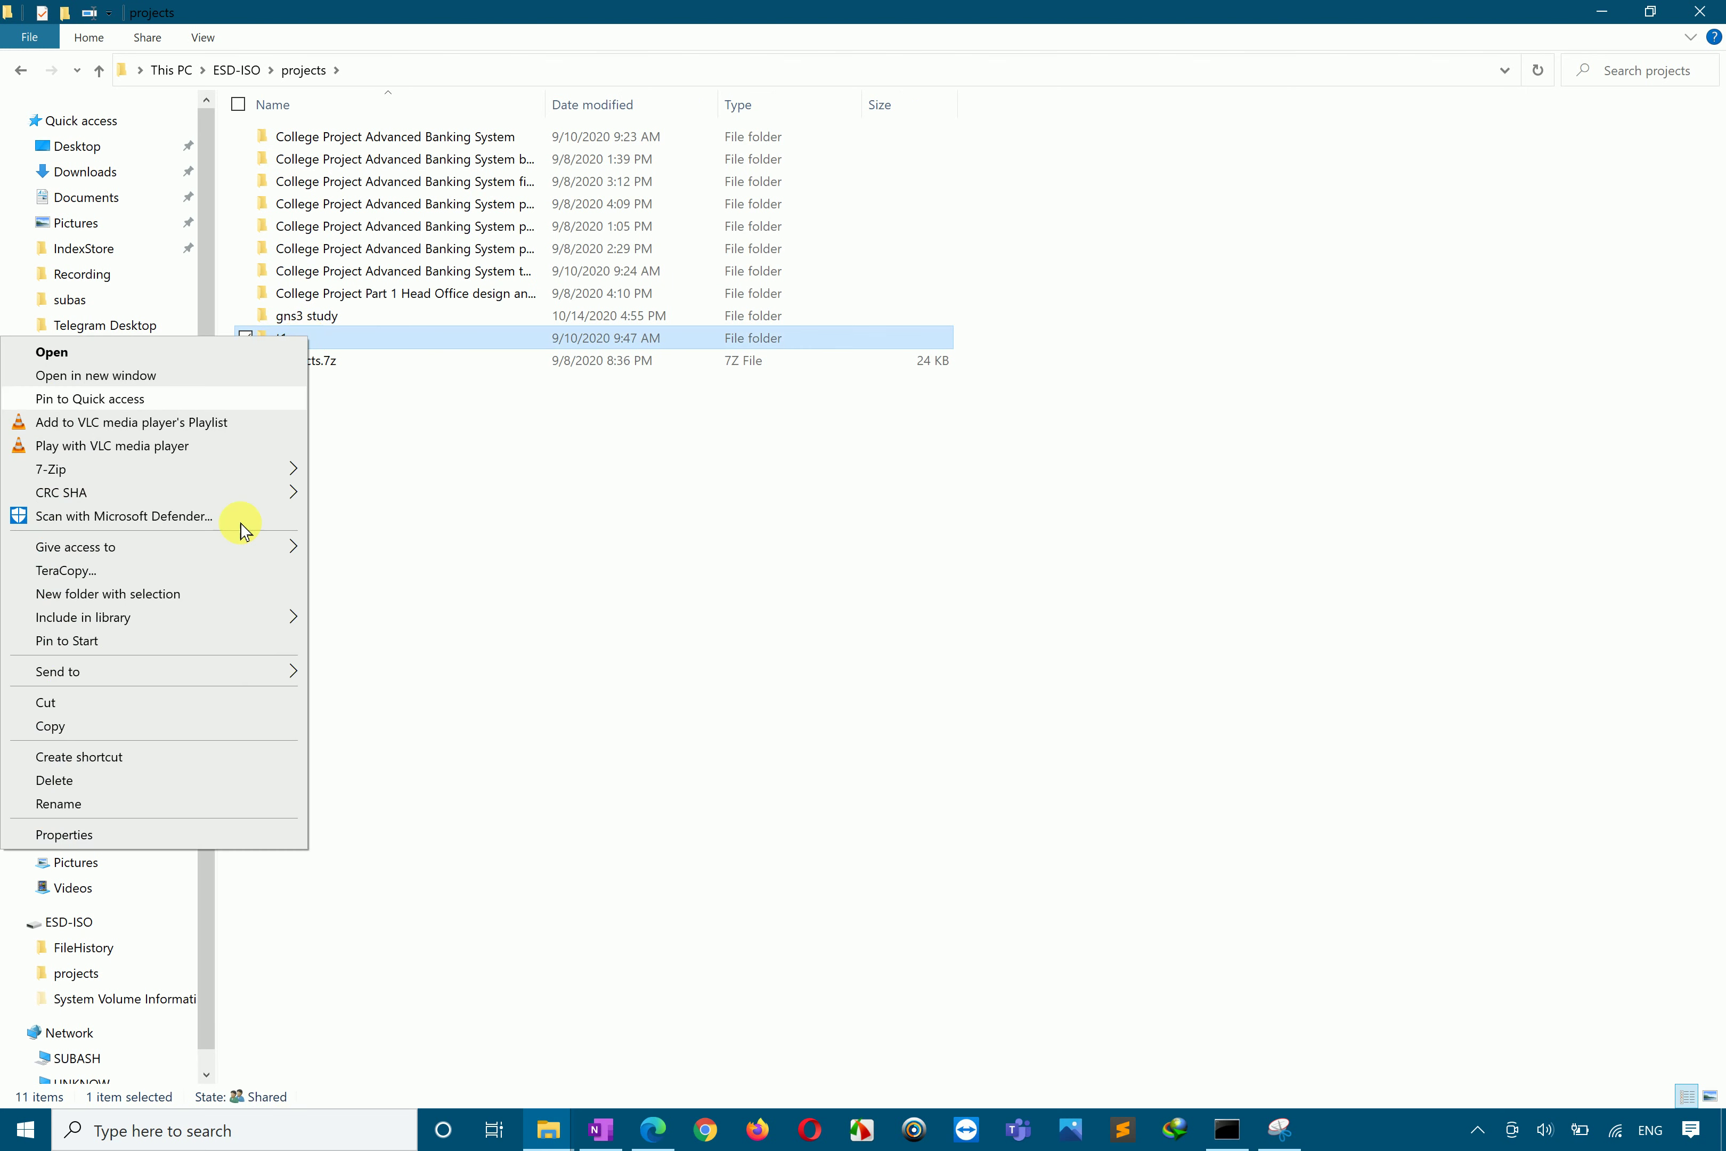
click(186, 835)
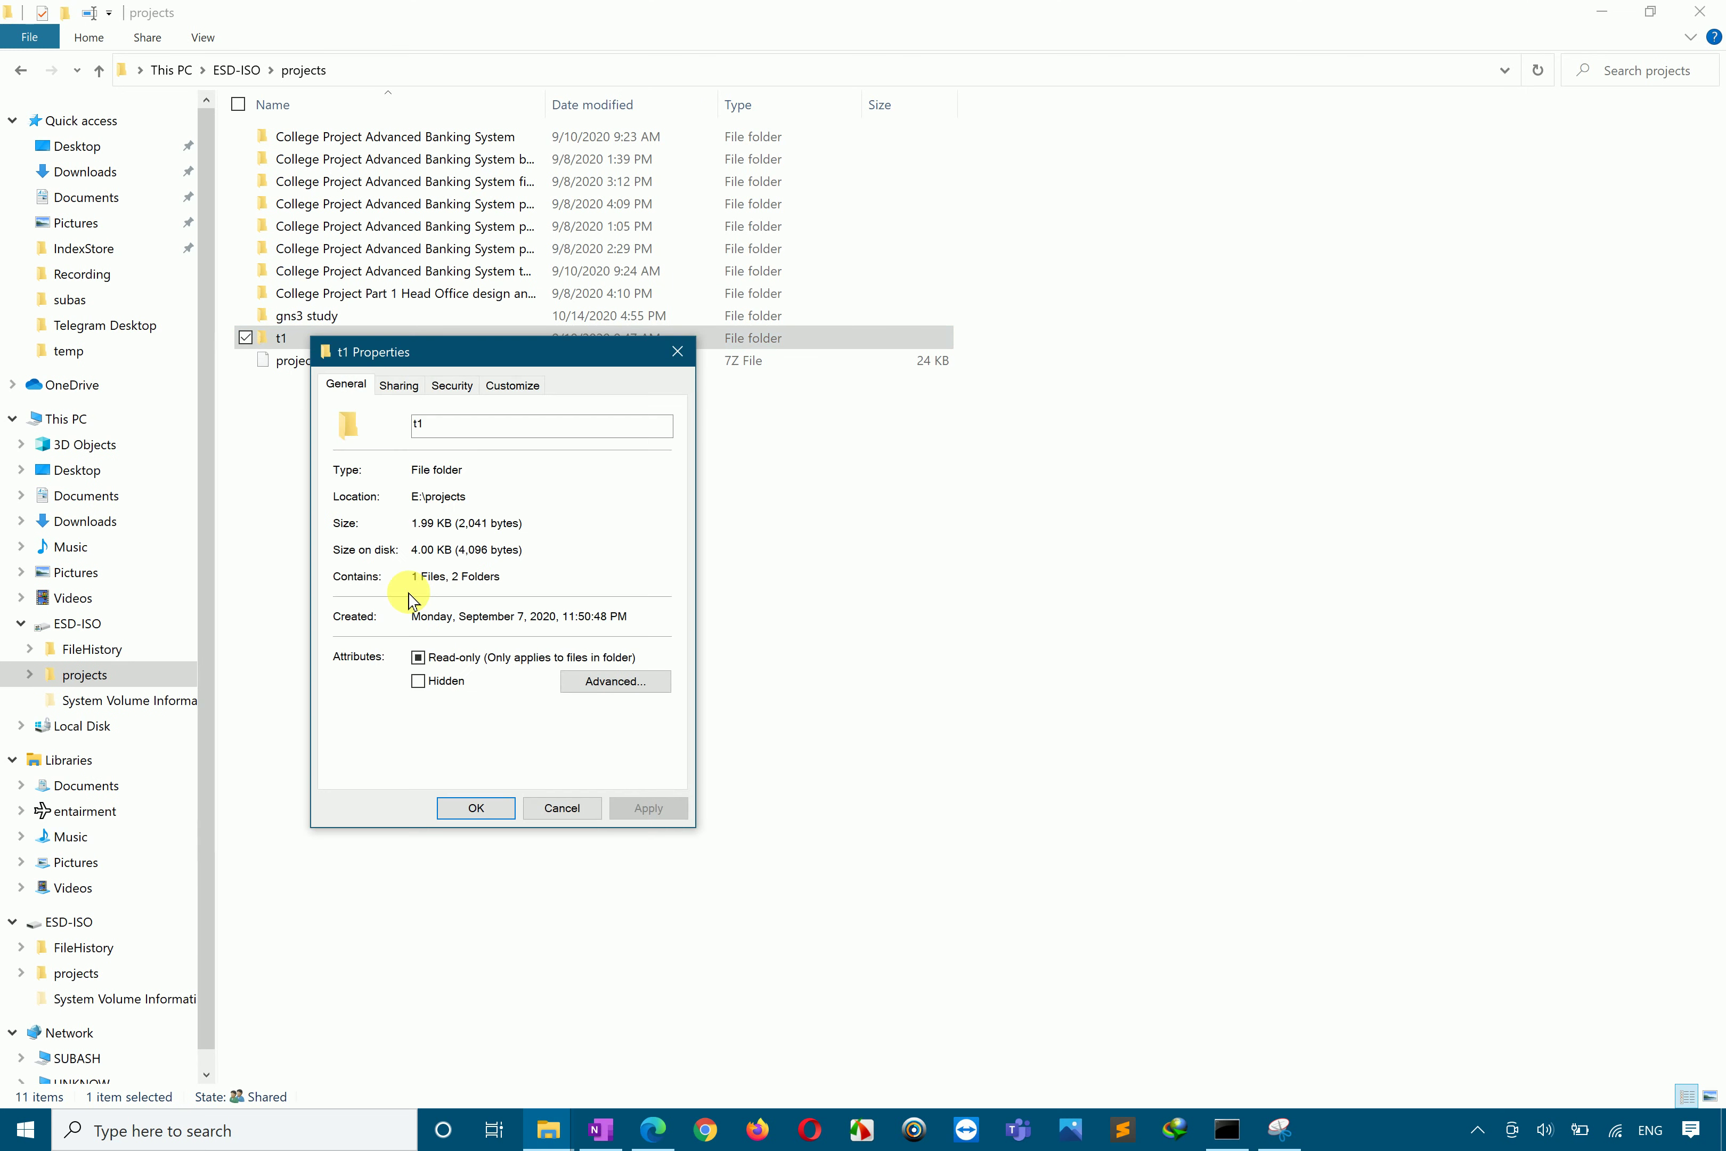
click(399, 384)
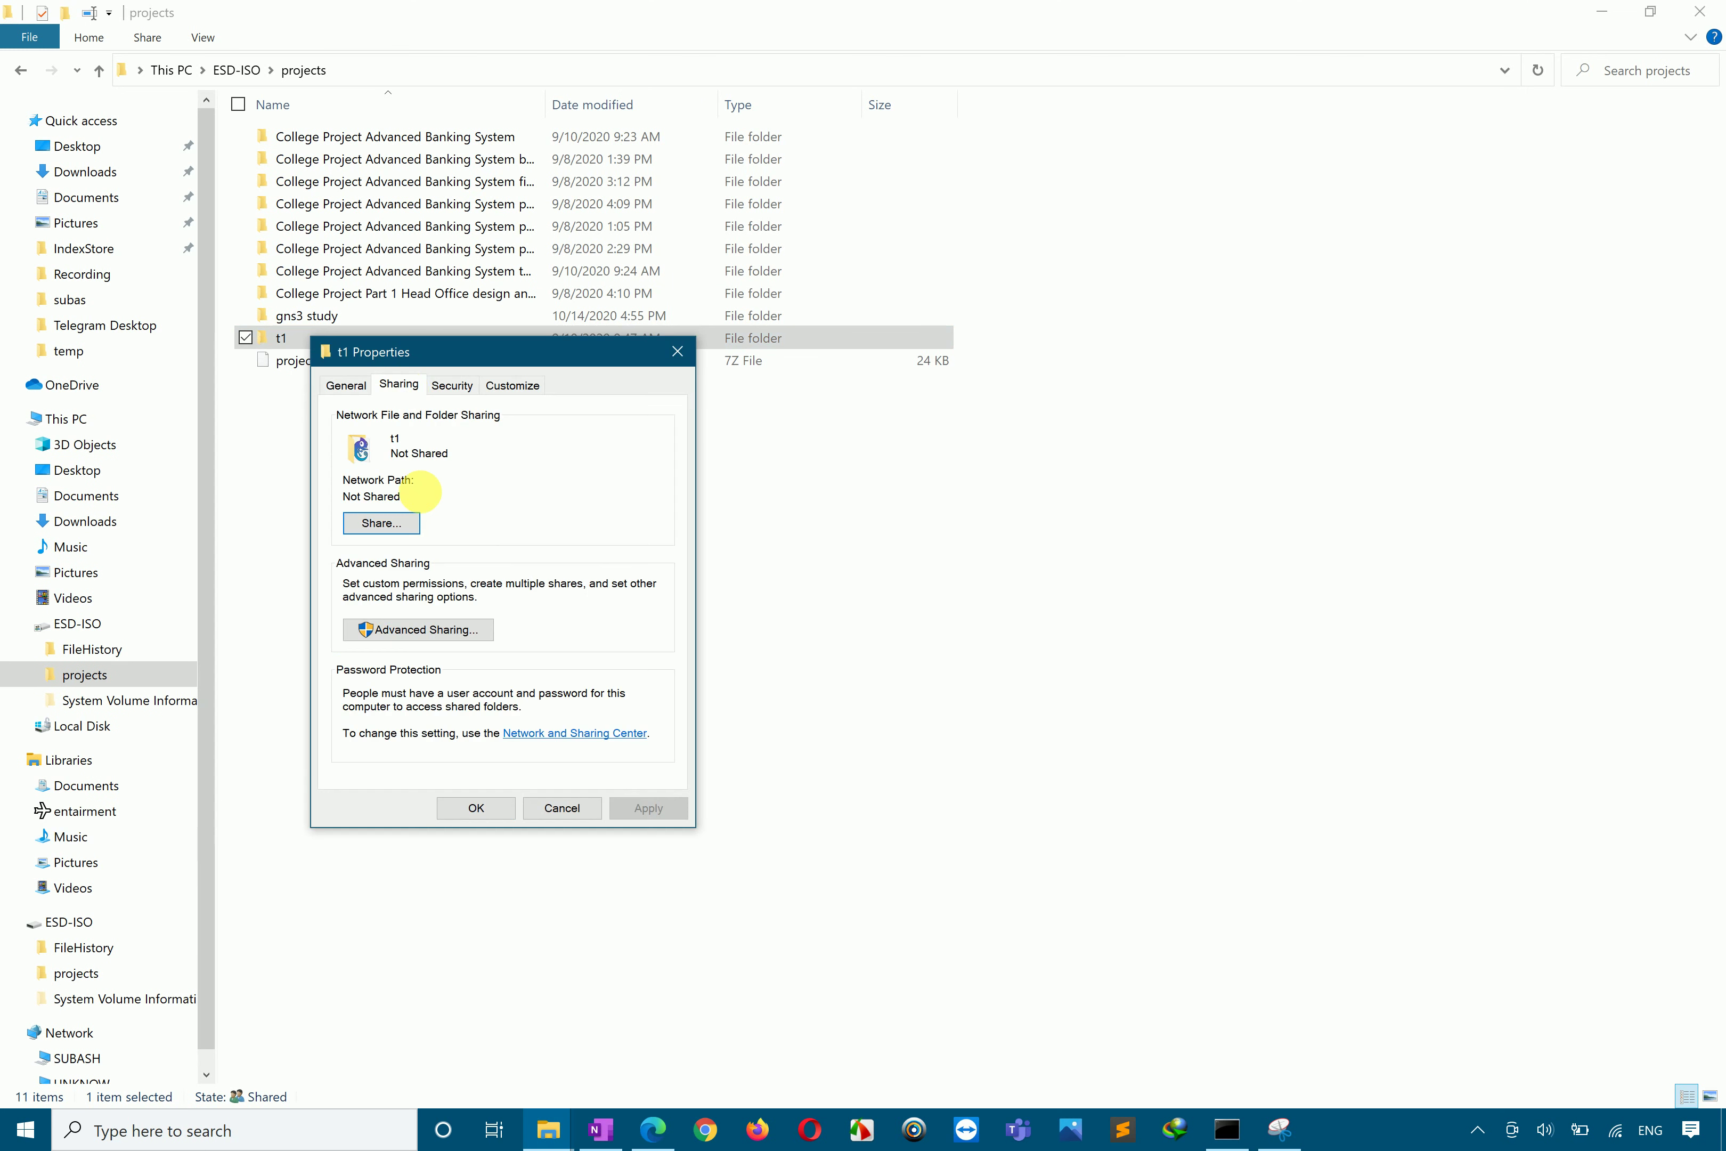
click(392, 530)
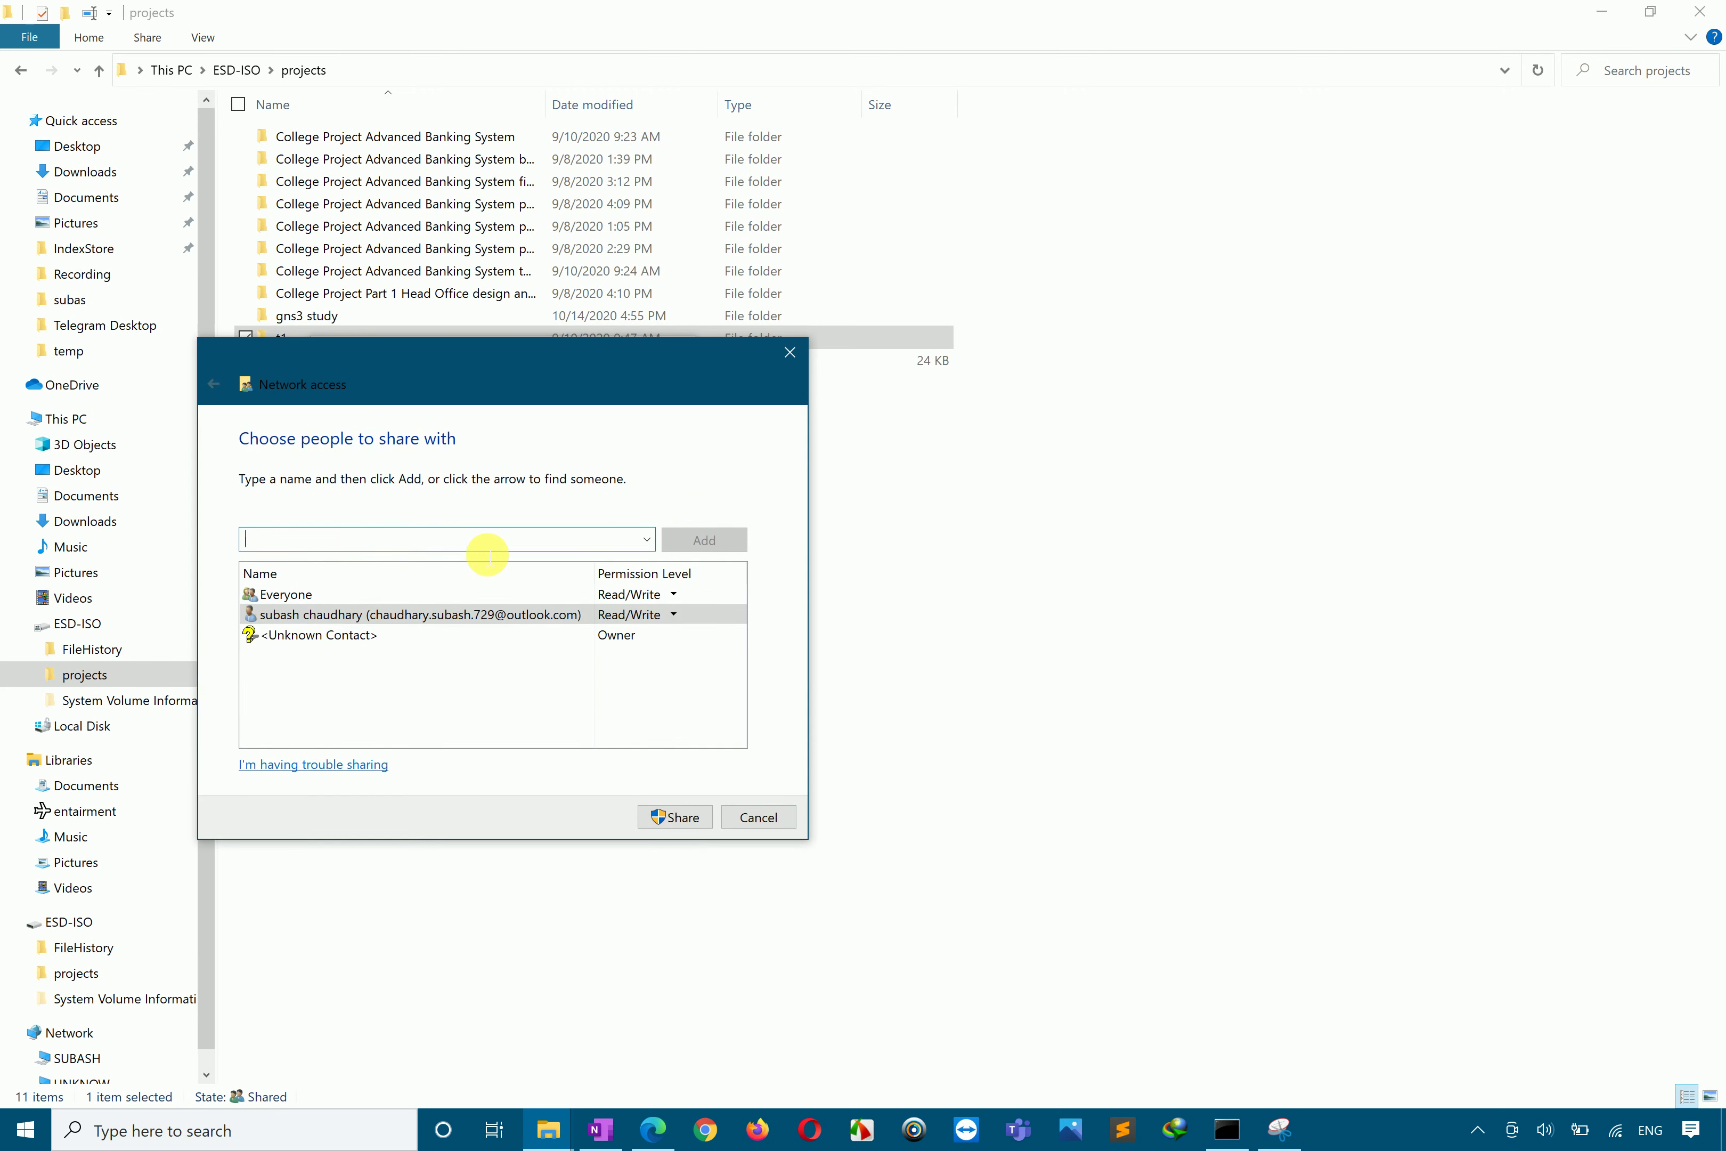
click(760, 817)
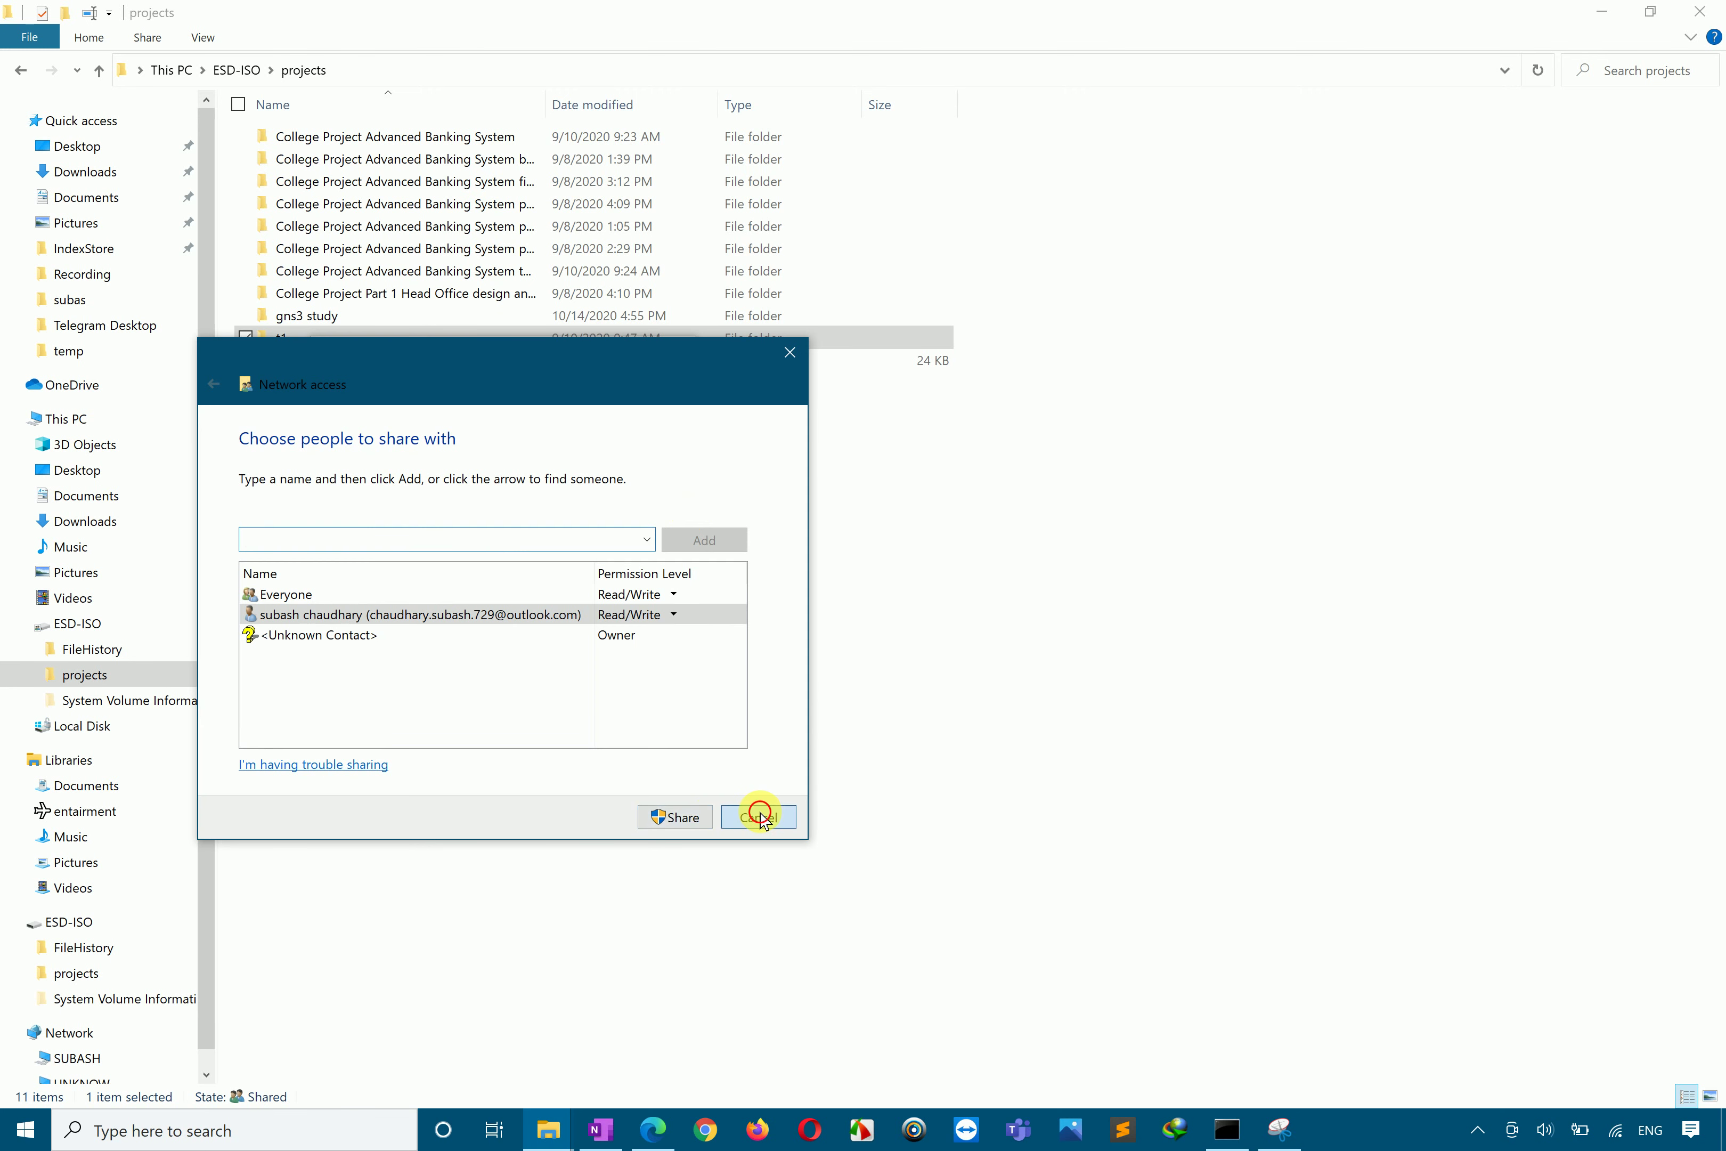
Step: Enable advanced sharing for the t1 folder and set its share name to "check"
click(447, 629)
click(343, 423)
double_click(371, 495)
text(check)
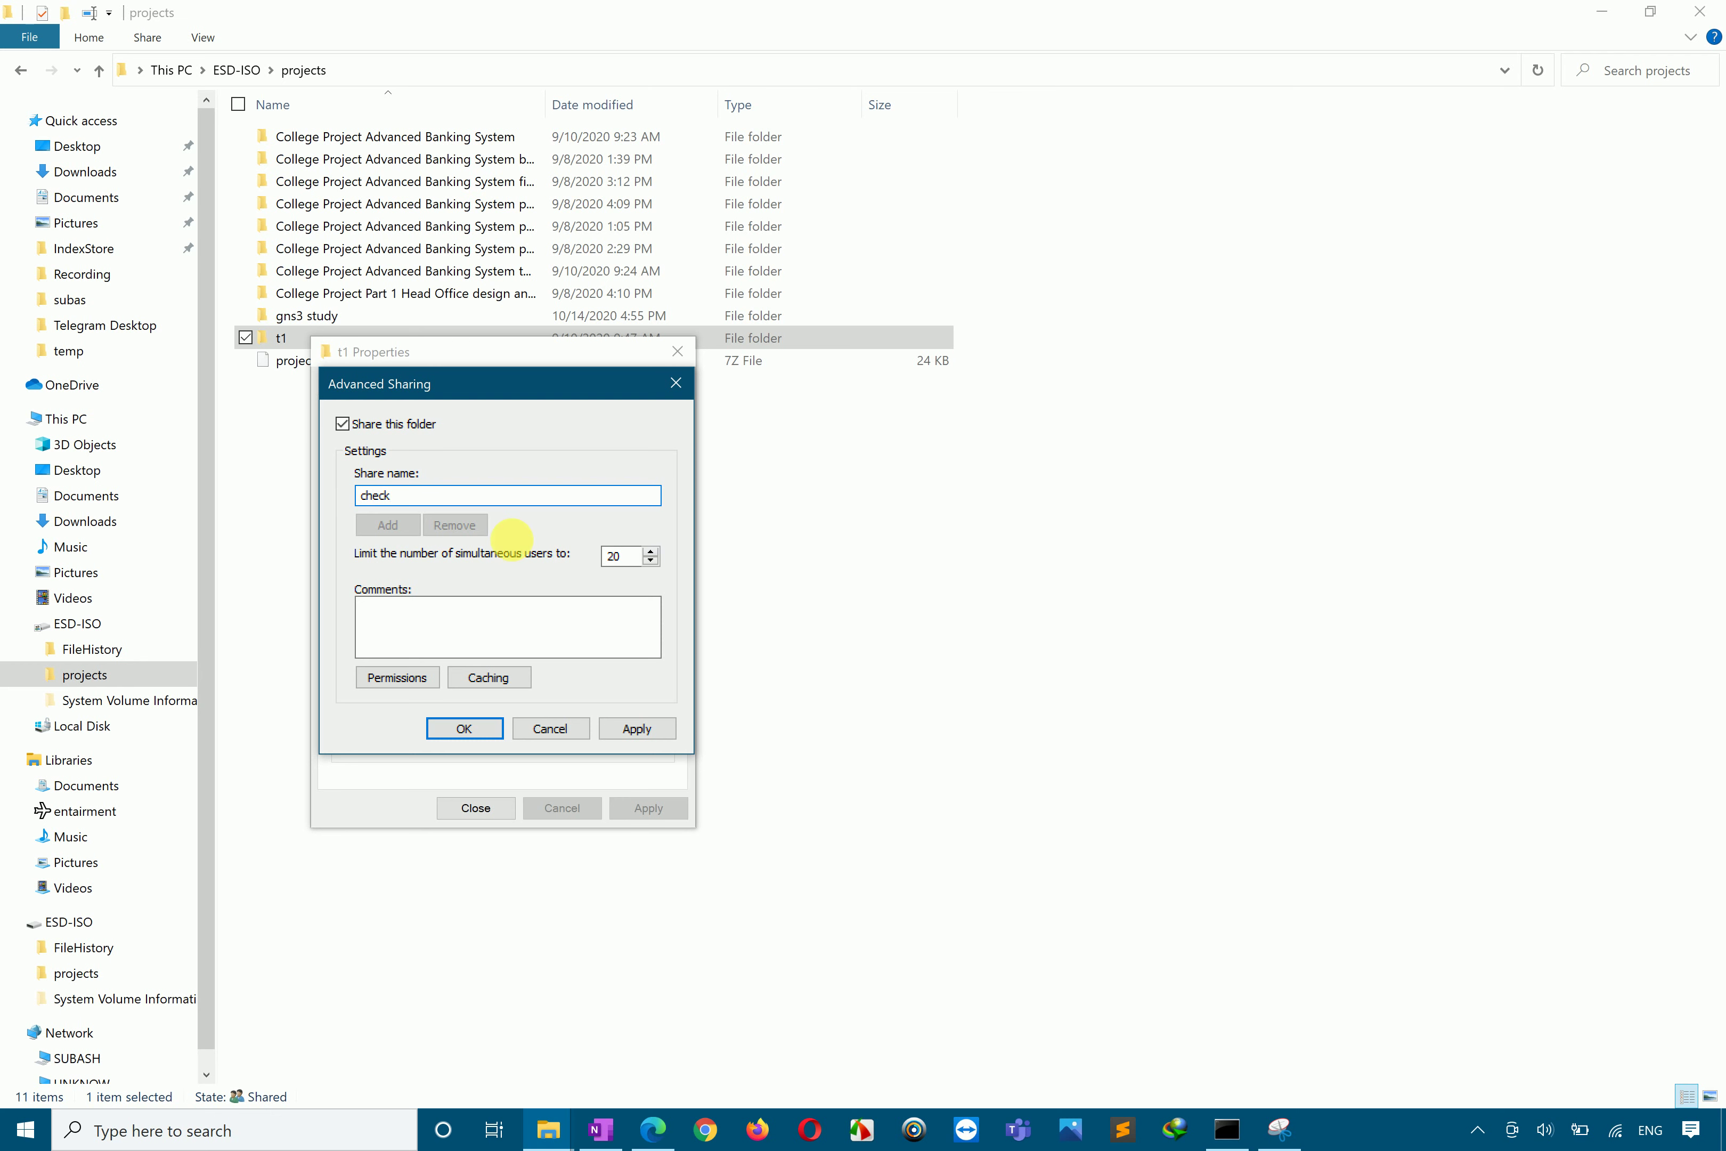
Step: Allow Everyone Full Control in the check share's permissions, then apply and confirm the permissions
click(399, 678)
click(590, 659)
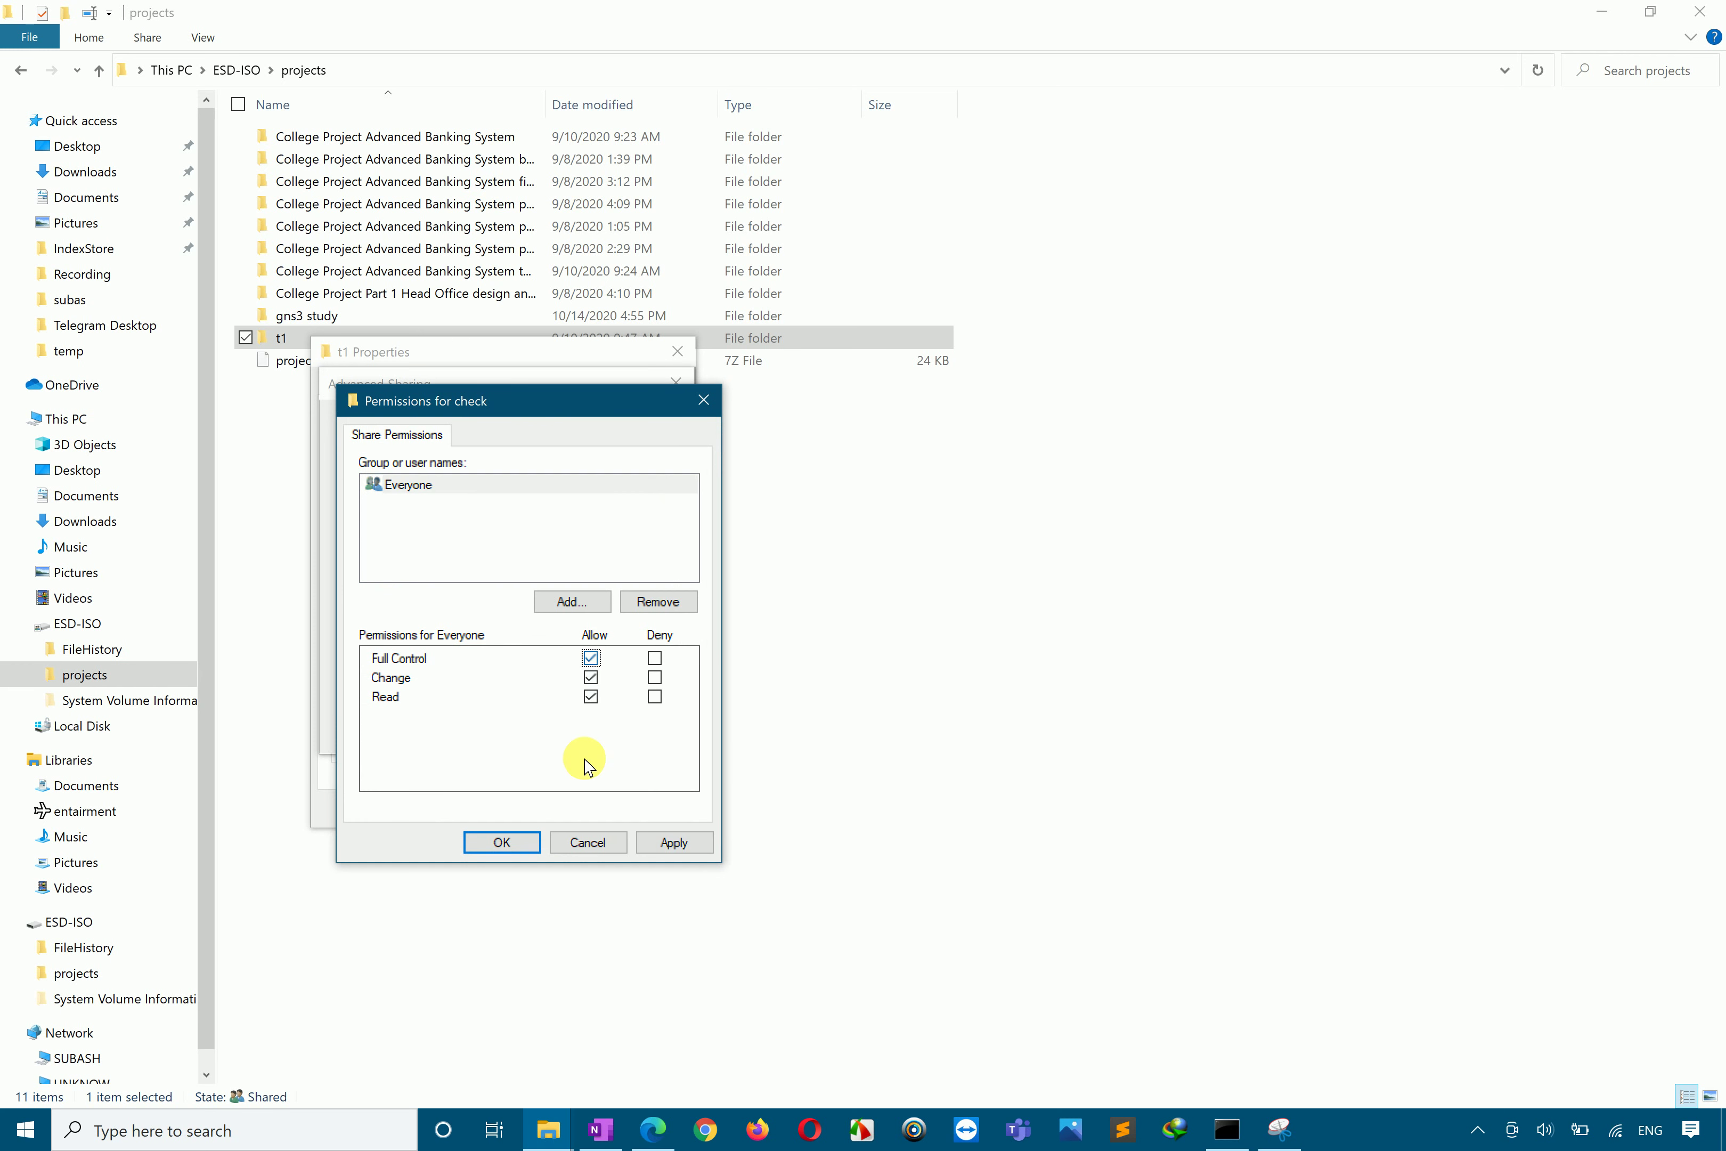
click(669, 842)
click(503, 841)
Step: Browse the Network location, reload it, show this computer's shared folders, and open the share containing the ESD-ISO drive
scroll(104, 965, down, 1)
click(104, 986)
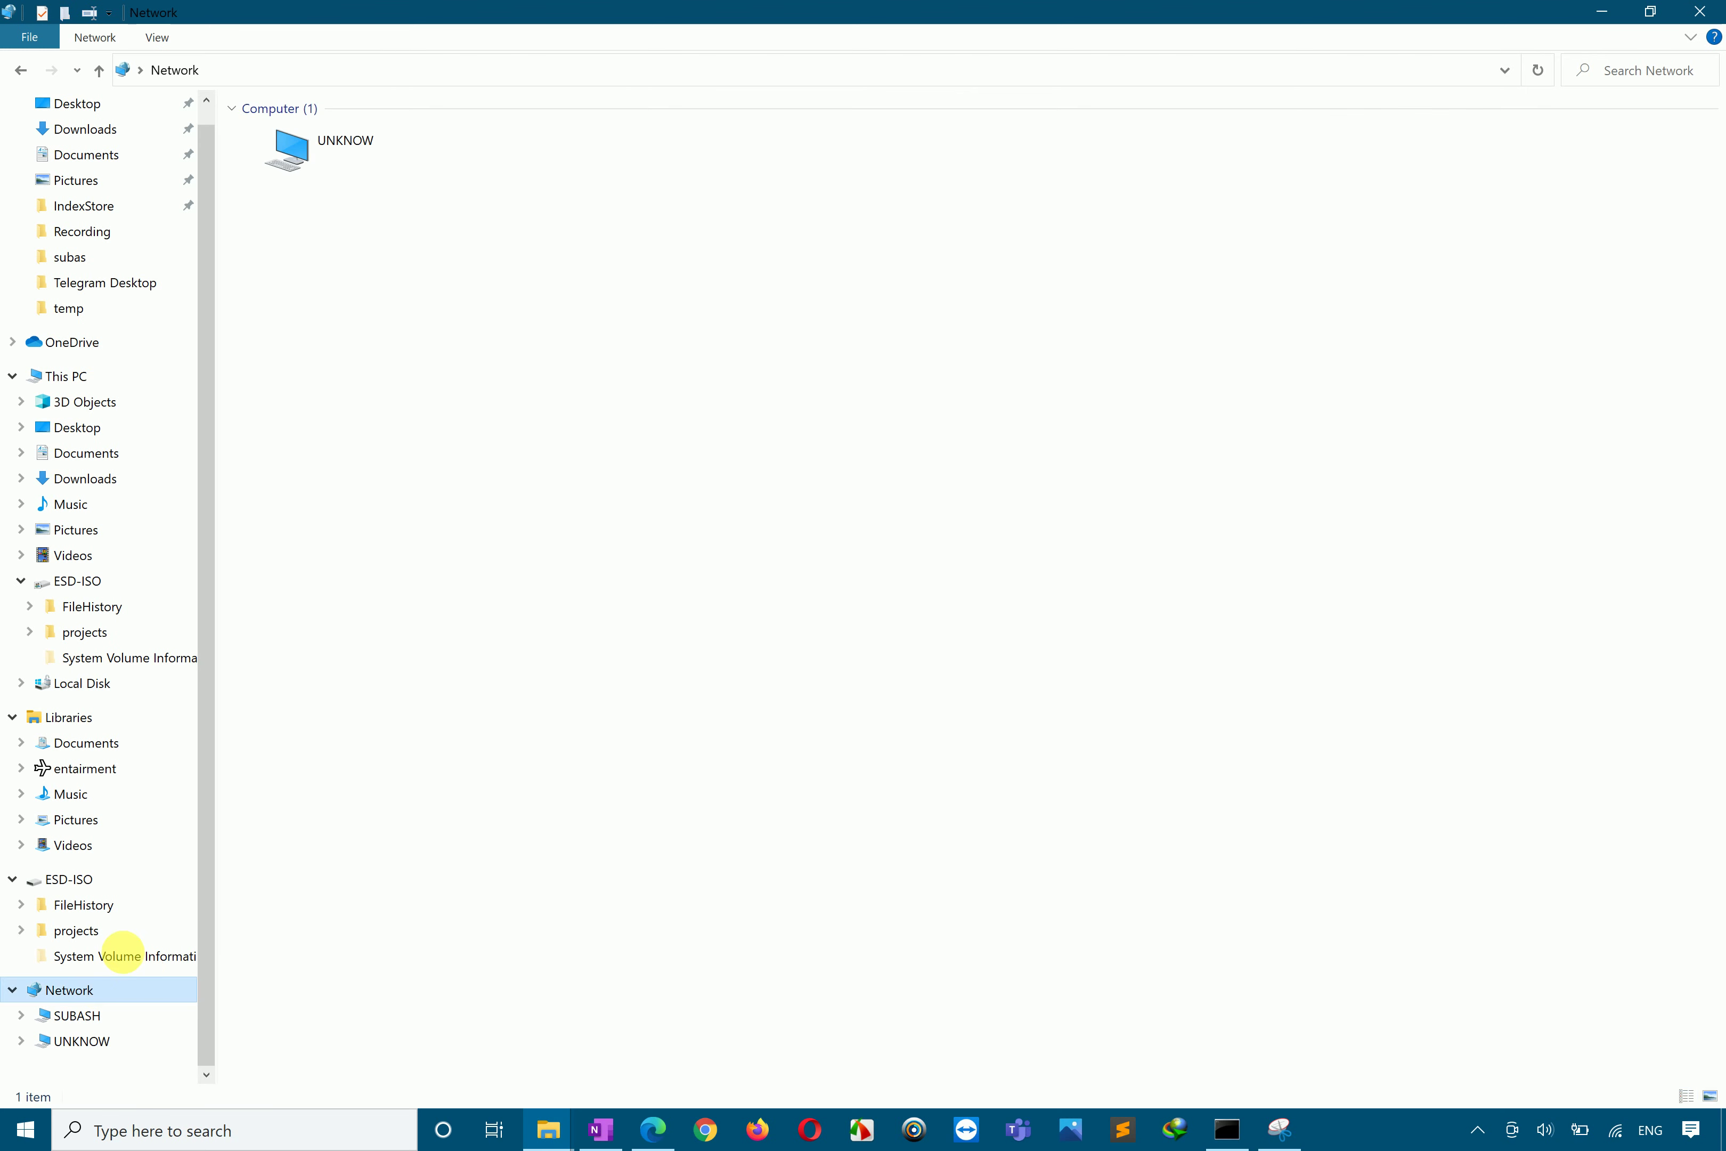
click(468, 362)
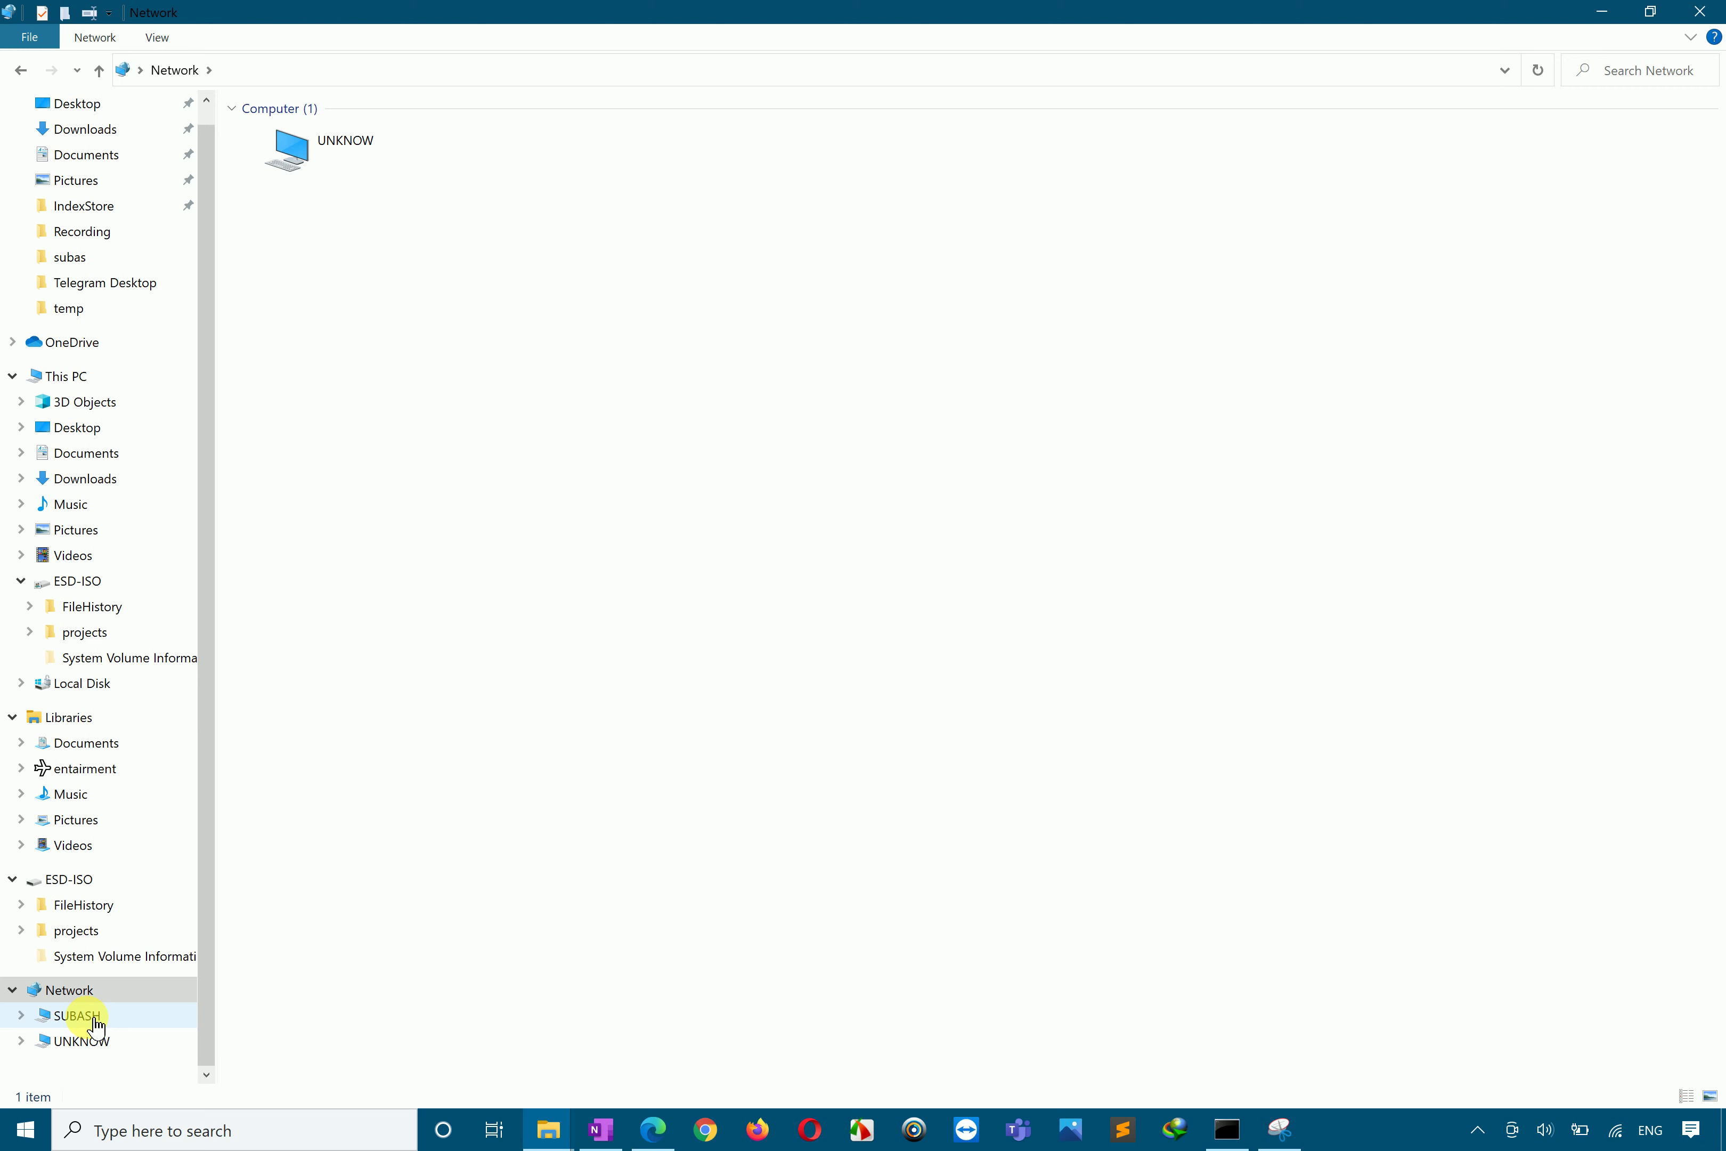
click(173, 70)
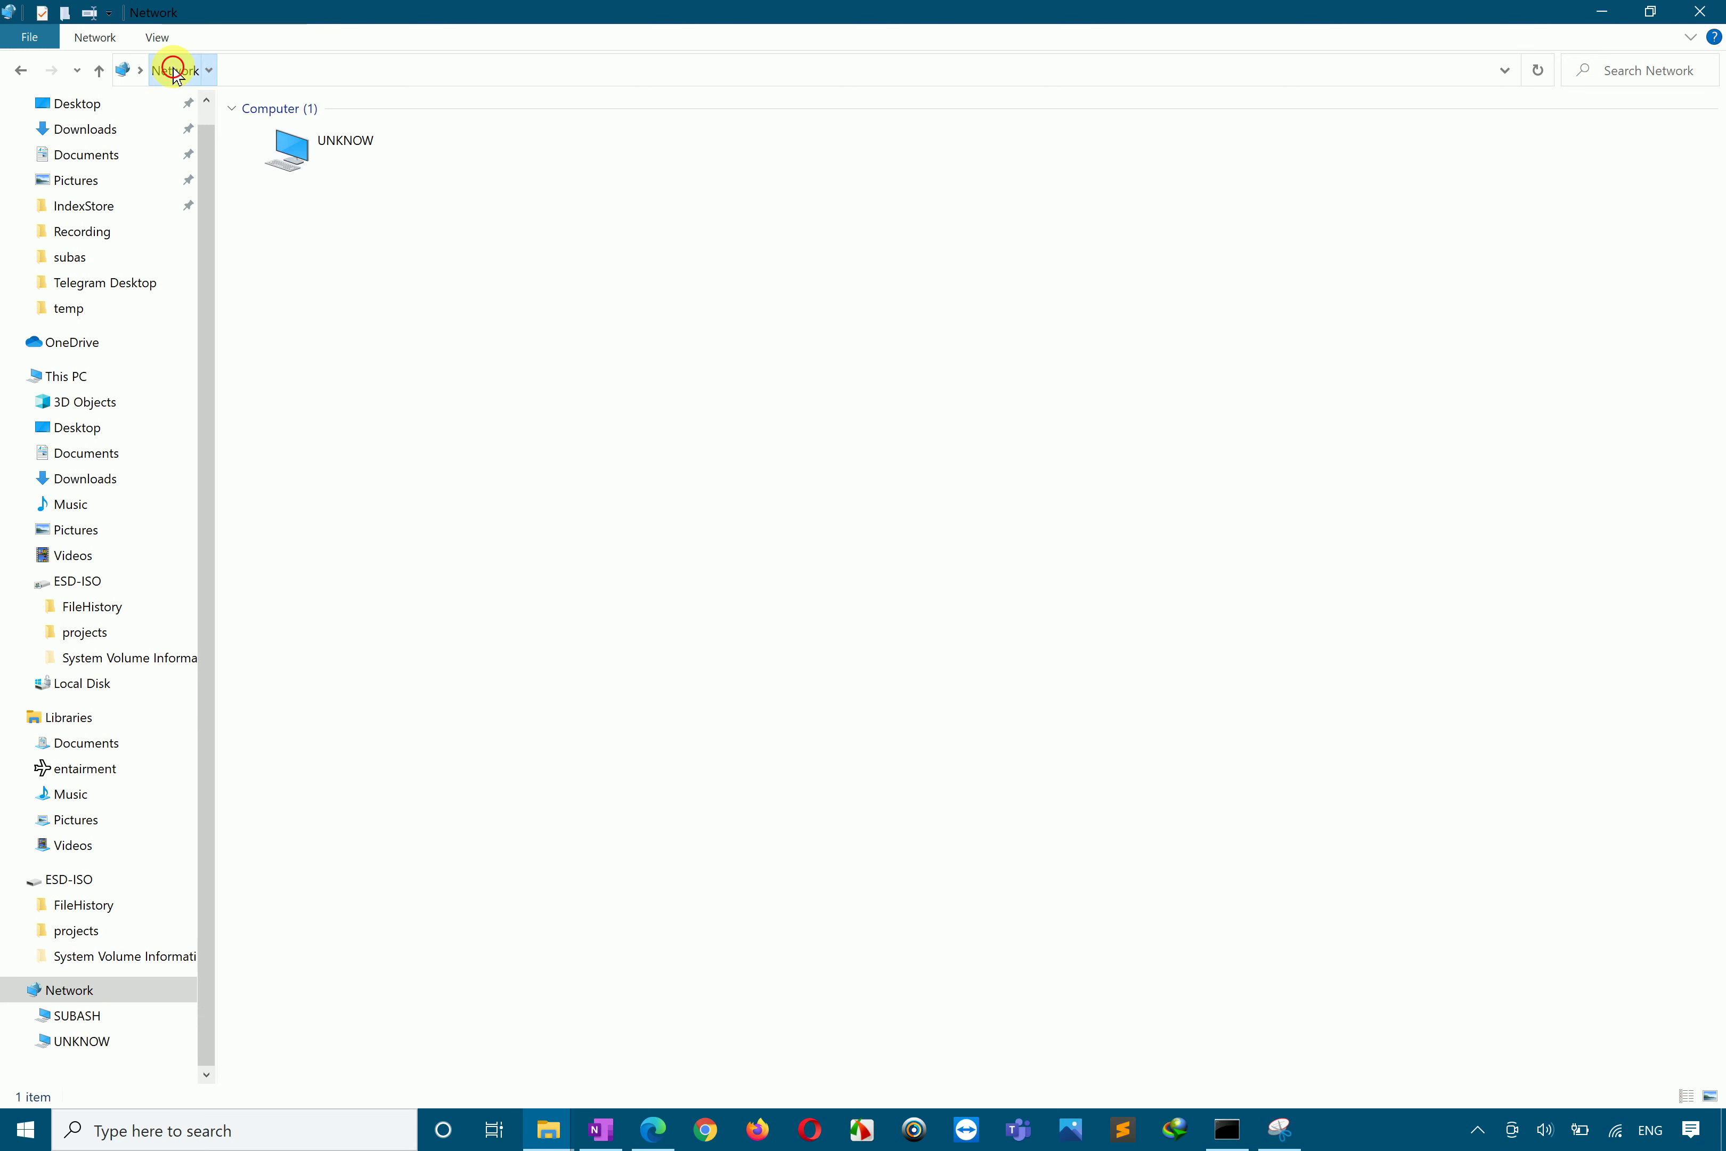
click(238, 68)
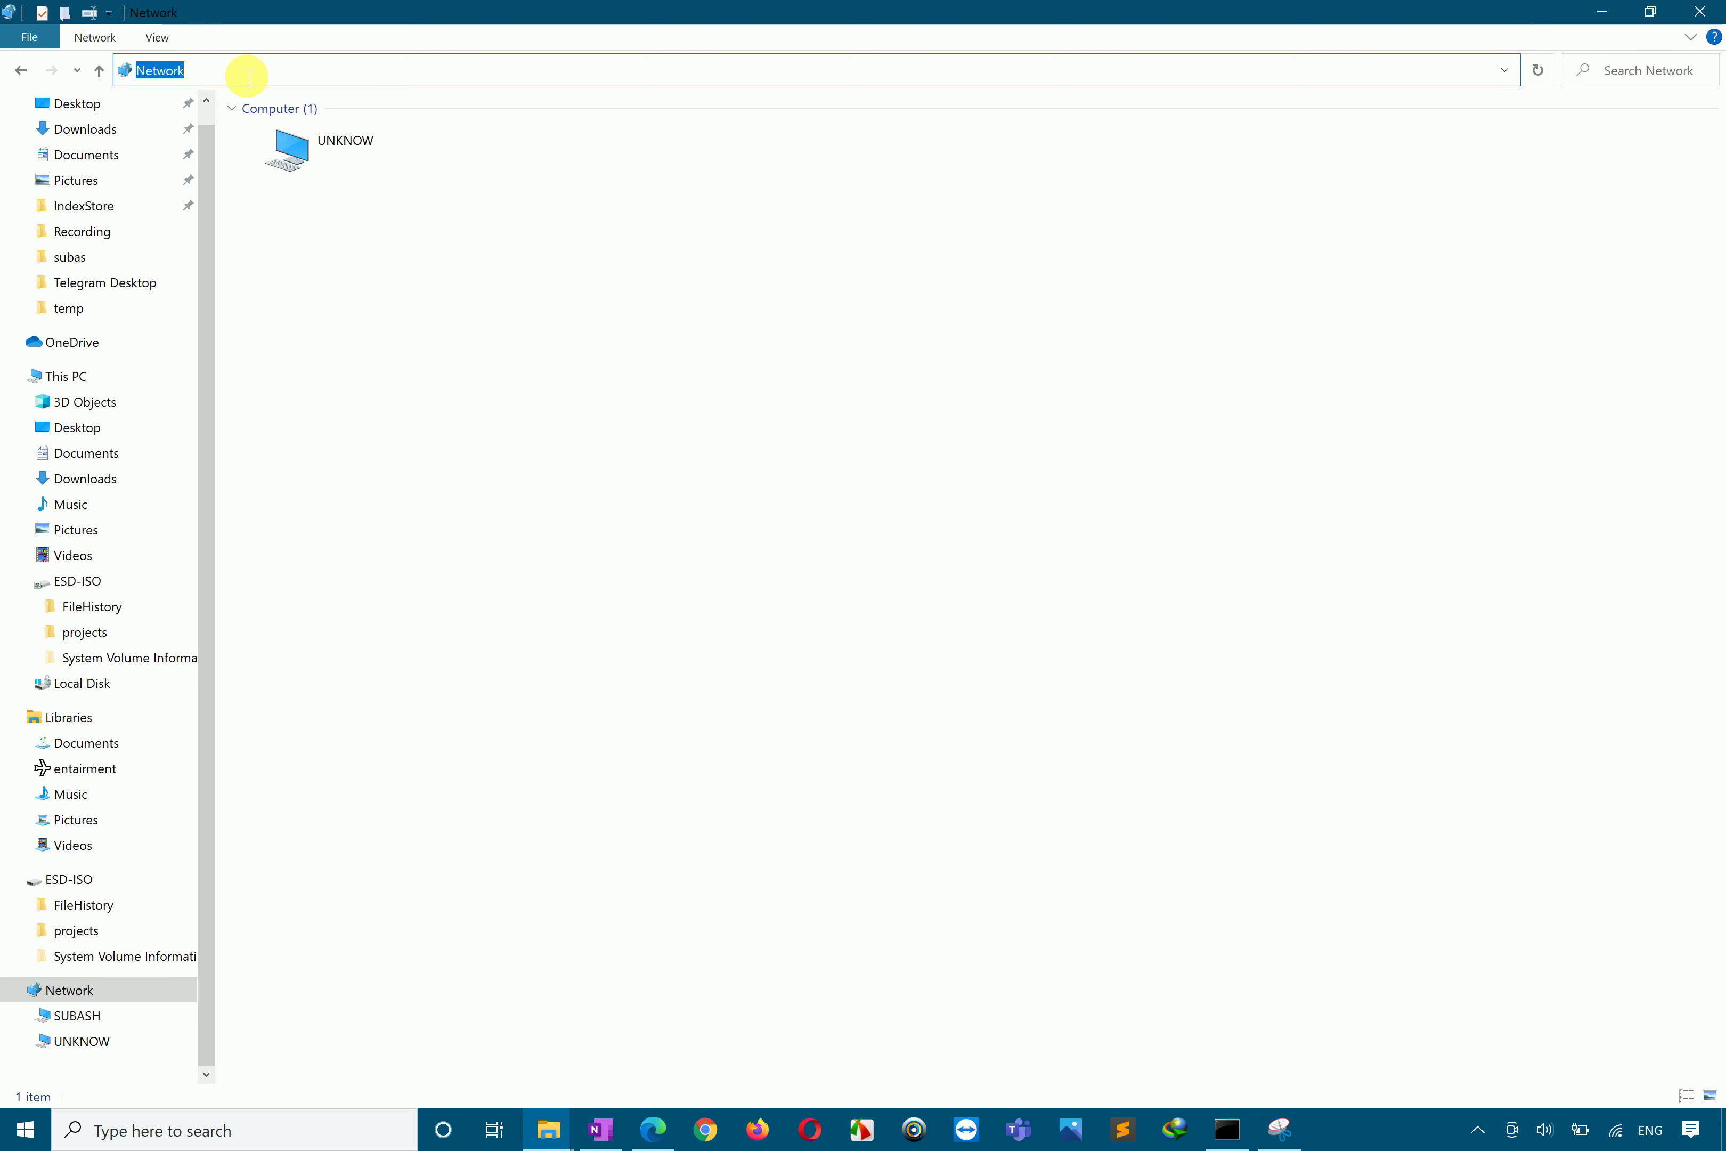
key(Return)
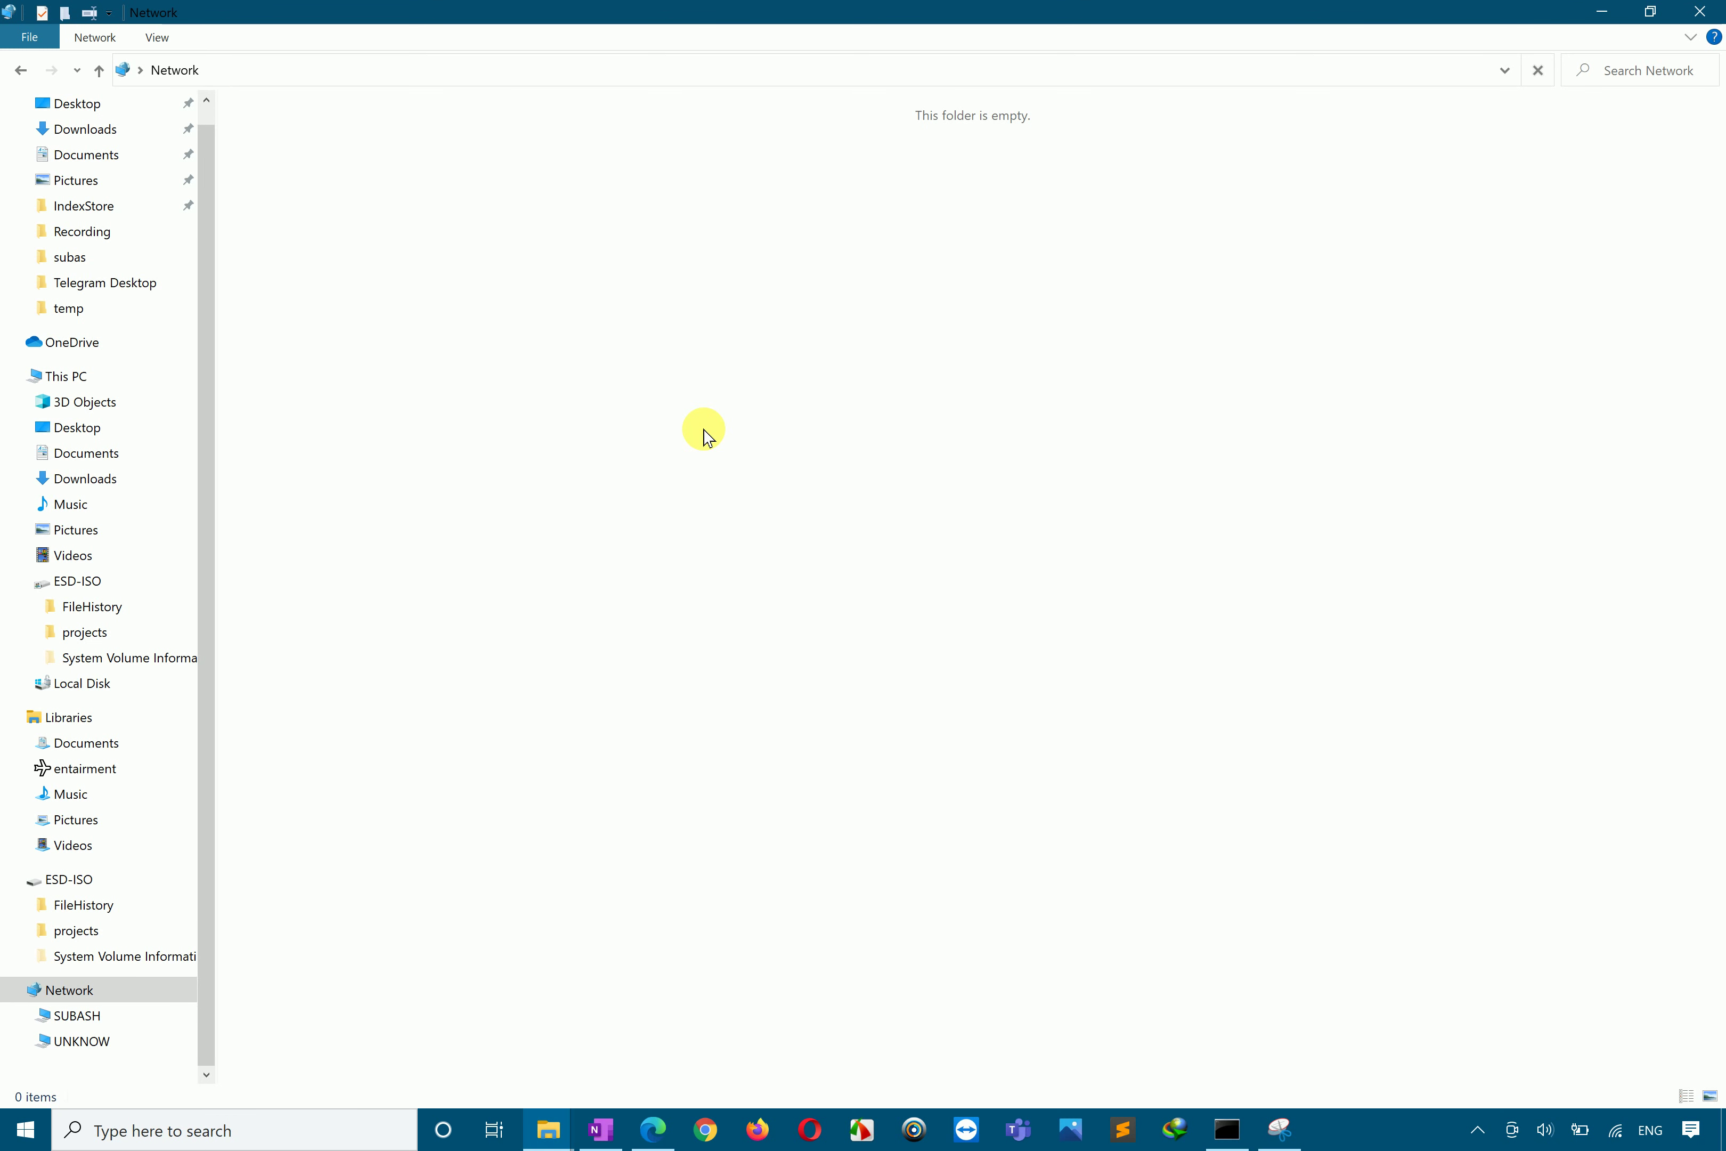
click(77, 1015)
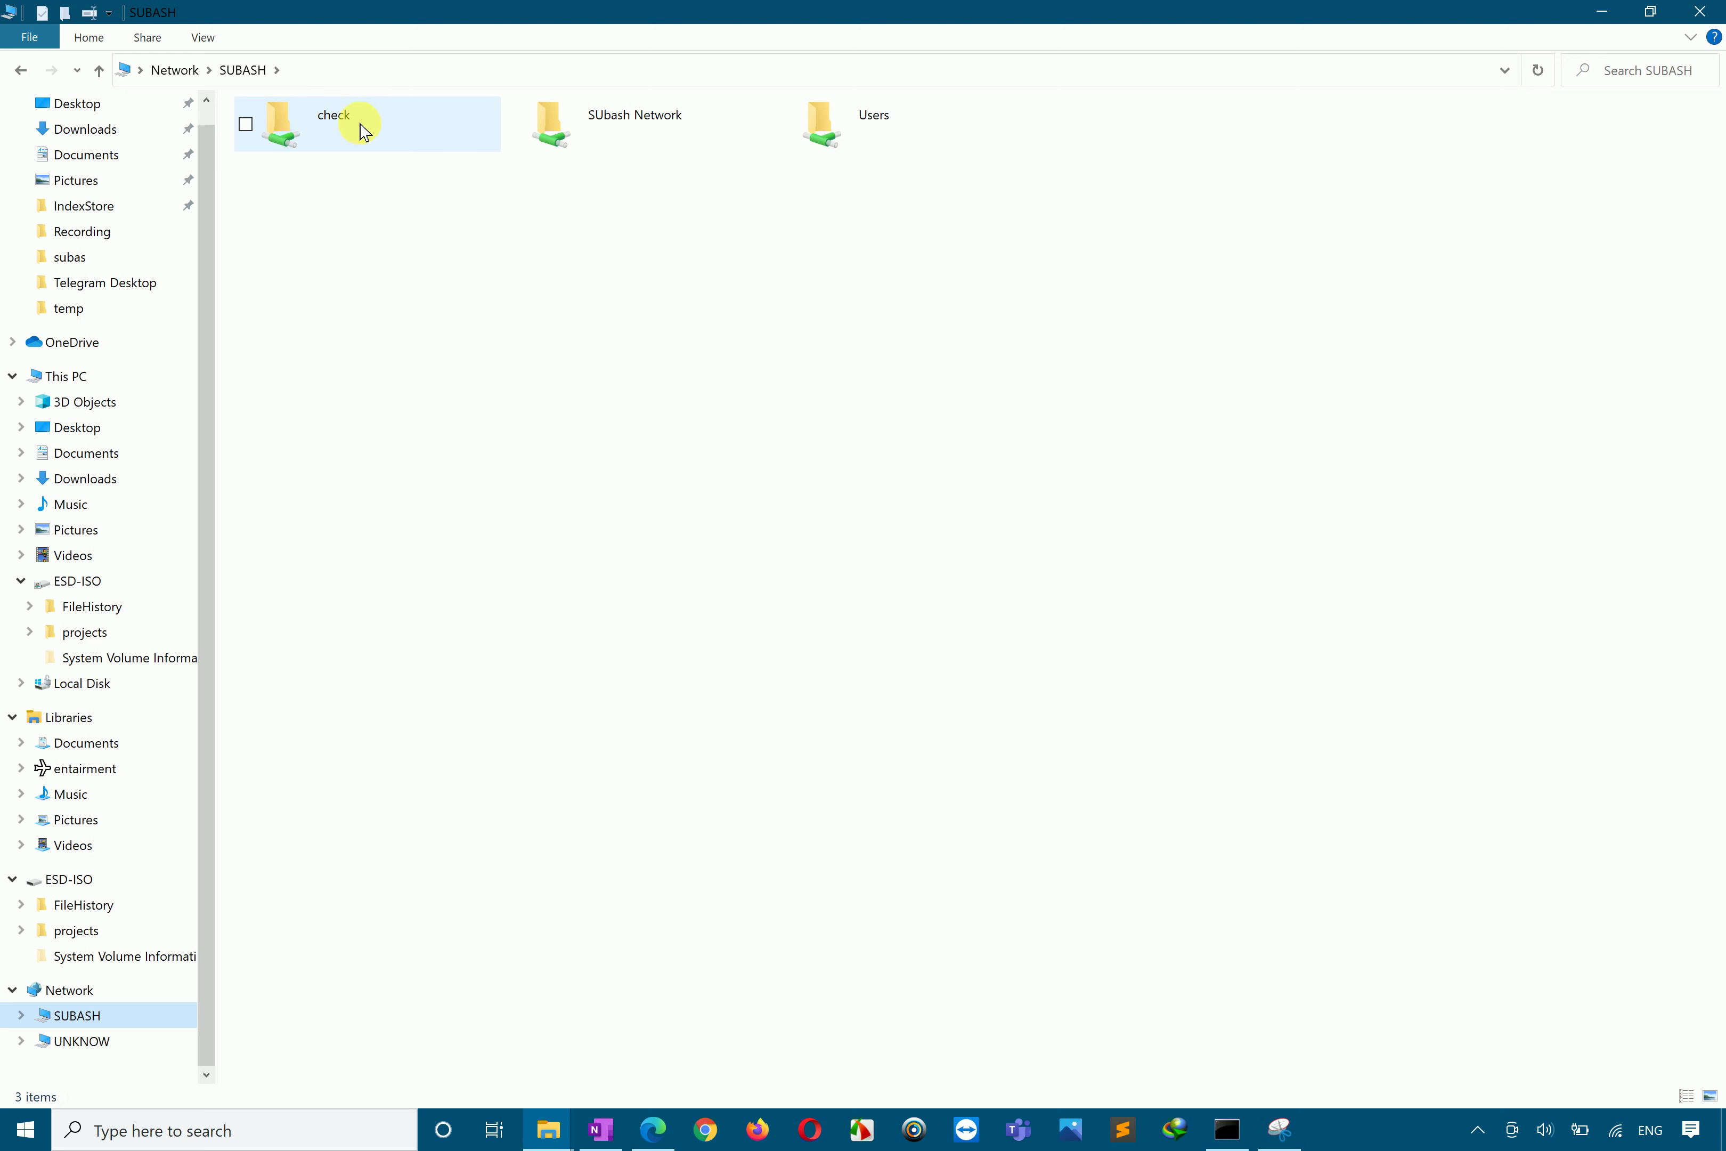
double_click(609, 128)
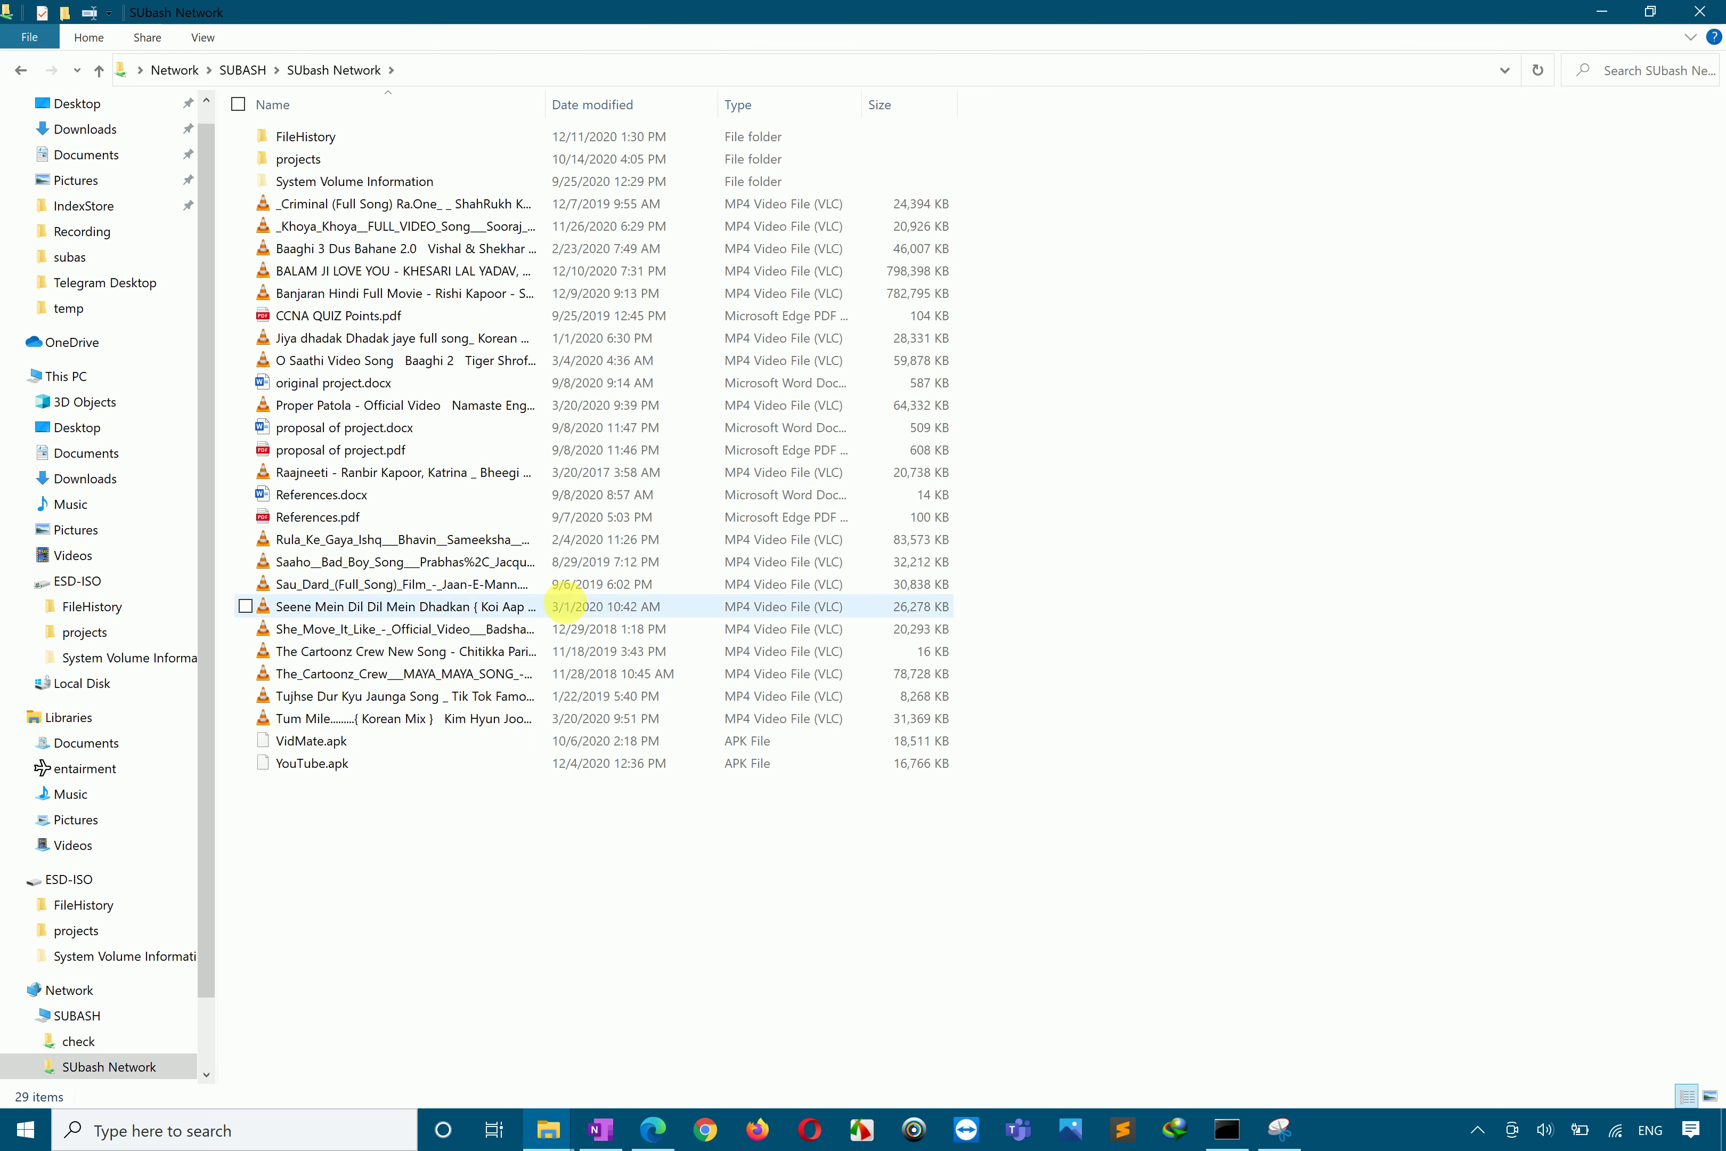
Step: Arrange the network share window side by side with another File Explorer window showing the ESD-ISO drive
key(super+Right)
mouse_move(554, 1121)
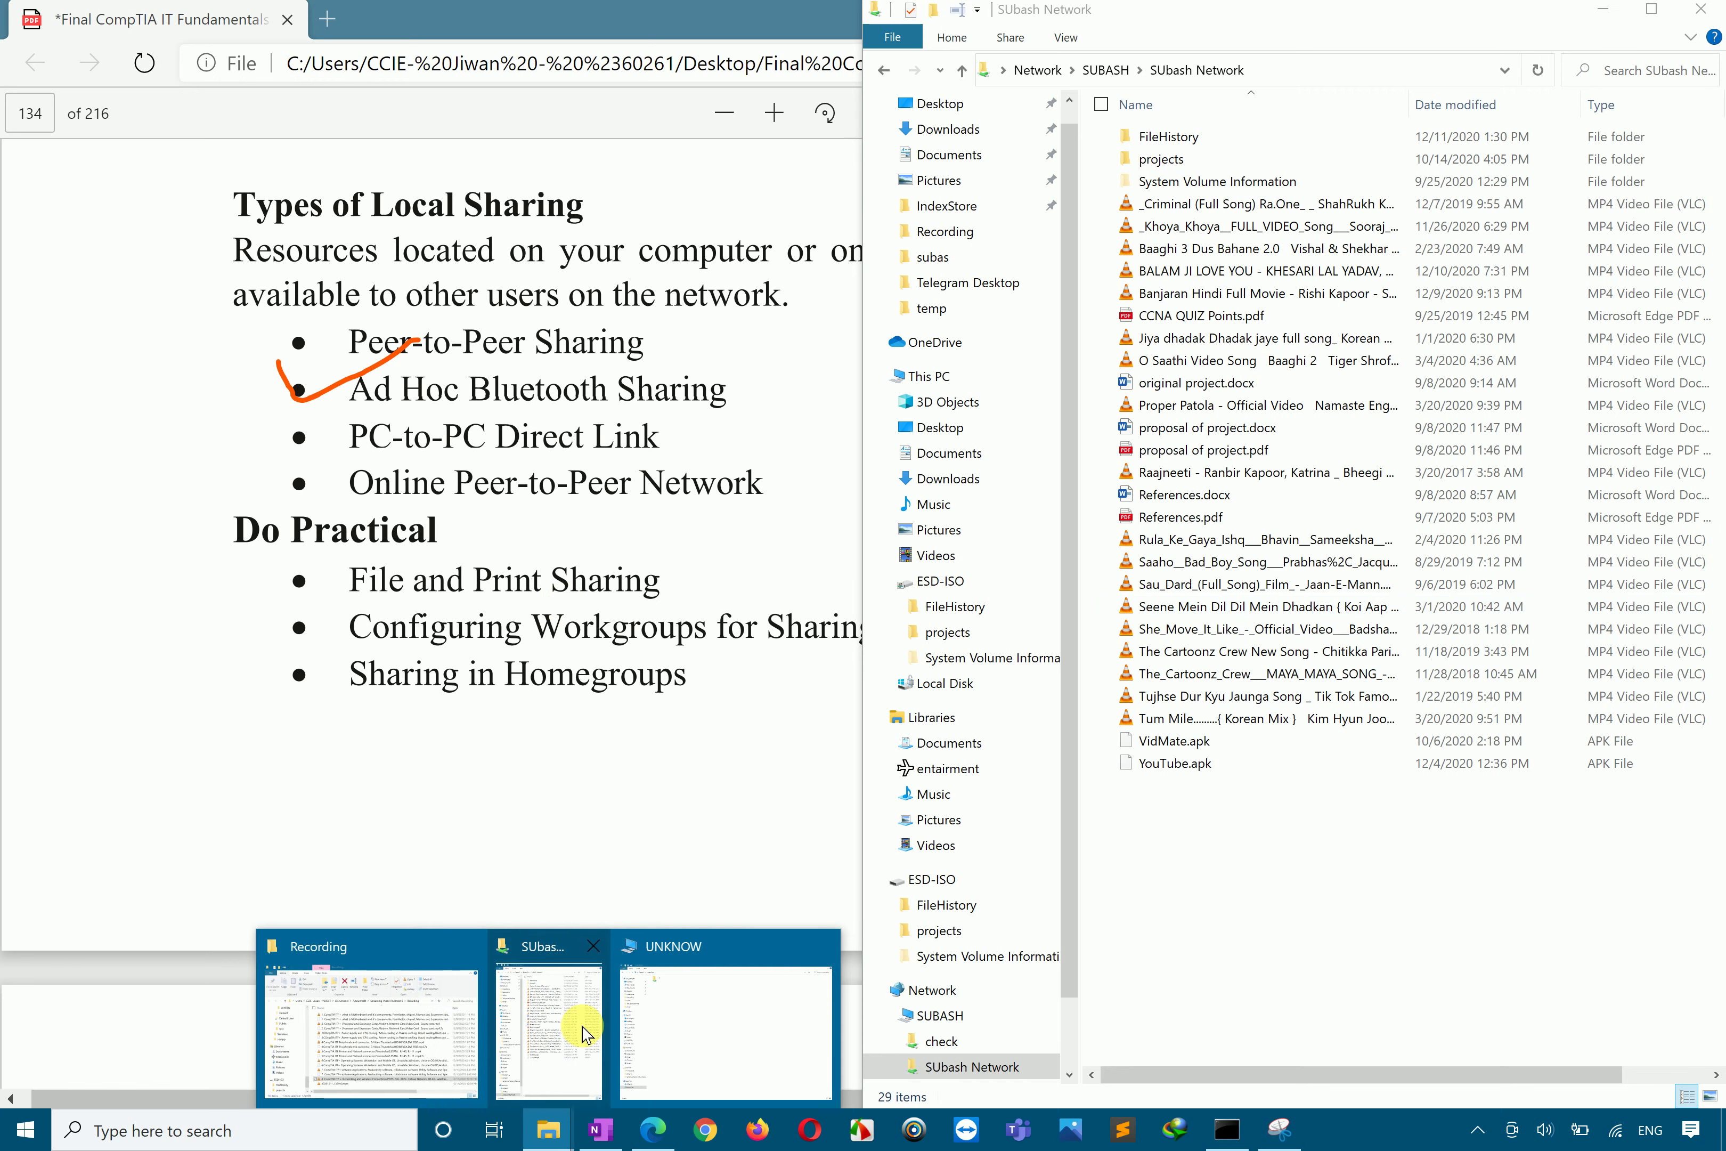
click(675, 981)
click(77, 622)
key(super+Left)
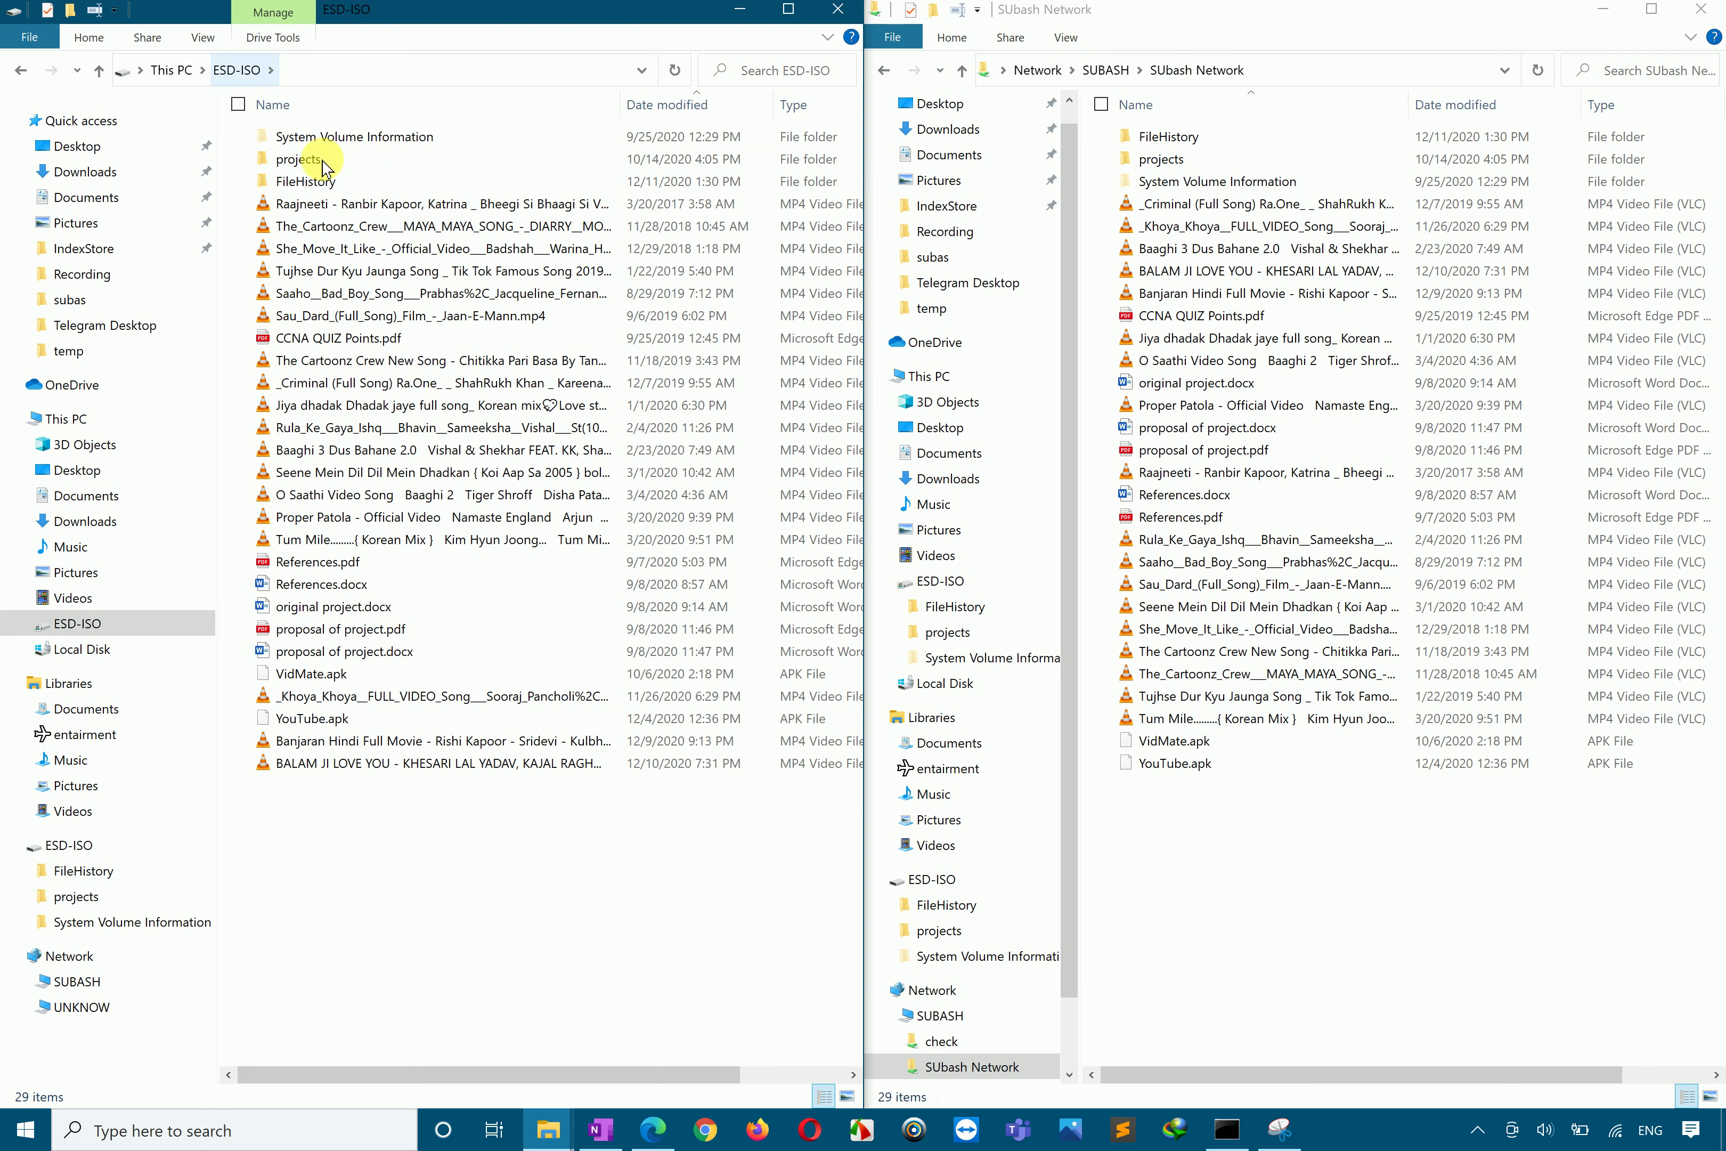
Step: Compare the ESD-ISO drive's items with those in the network share by selecting them, then clear the ESD-ISO selection
key(ctrl+a)
drag(460, 706, 1412, 890)
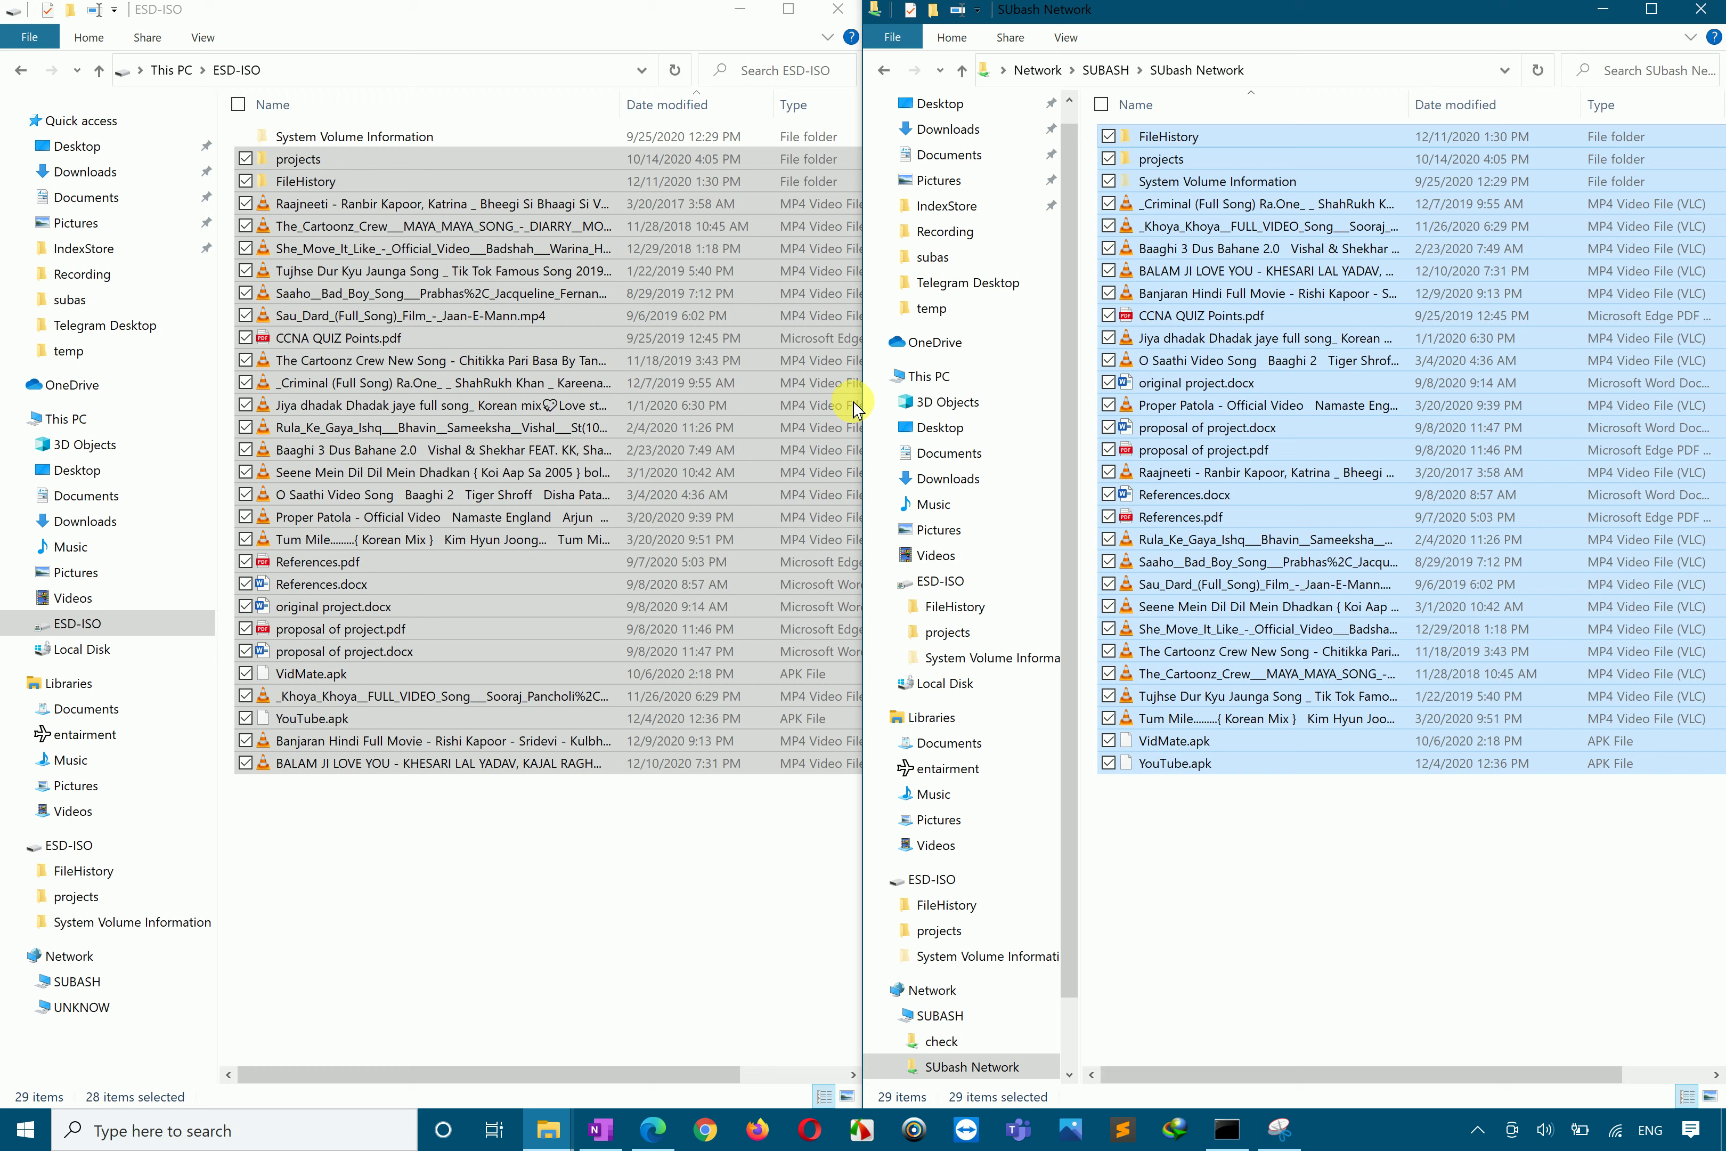
click(318, 985)
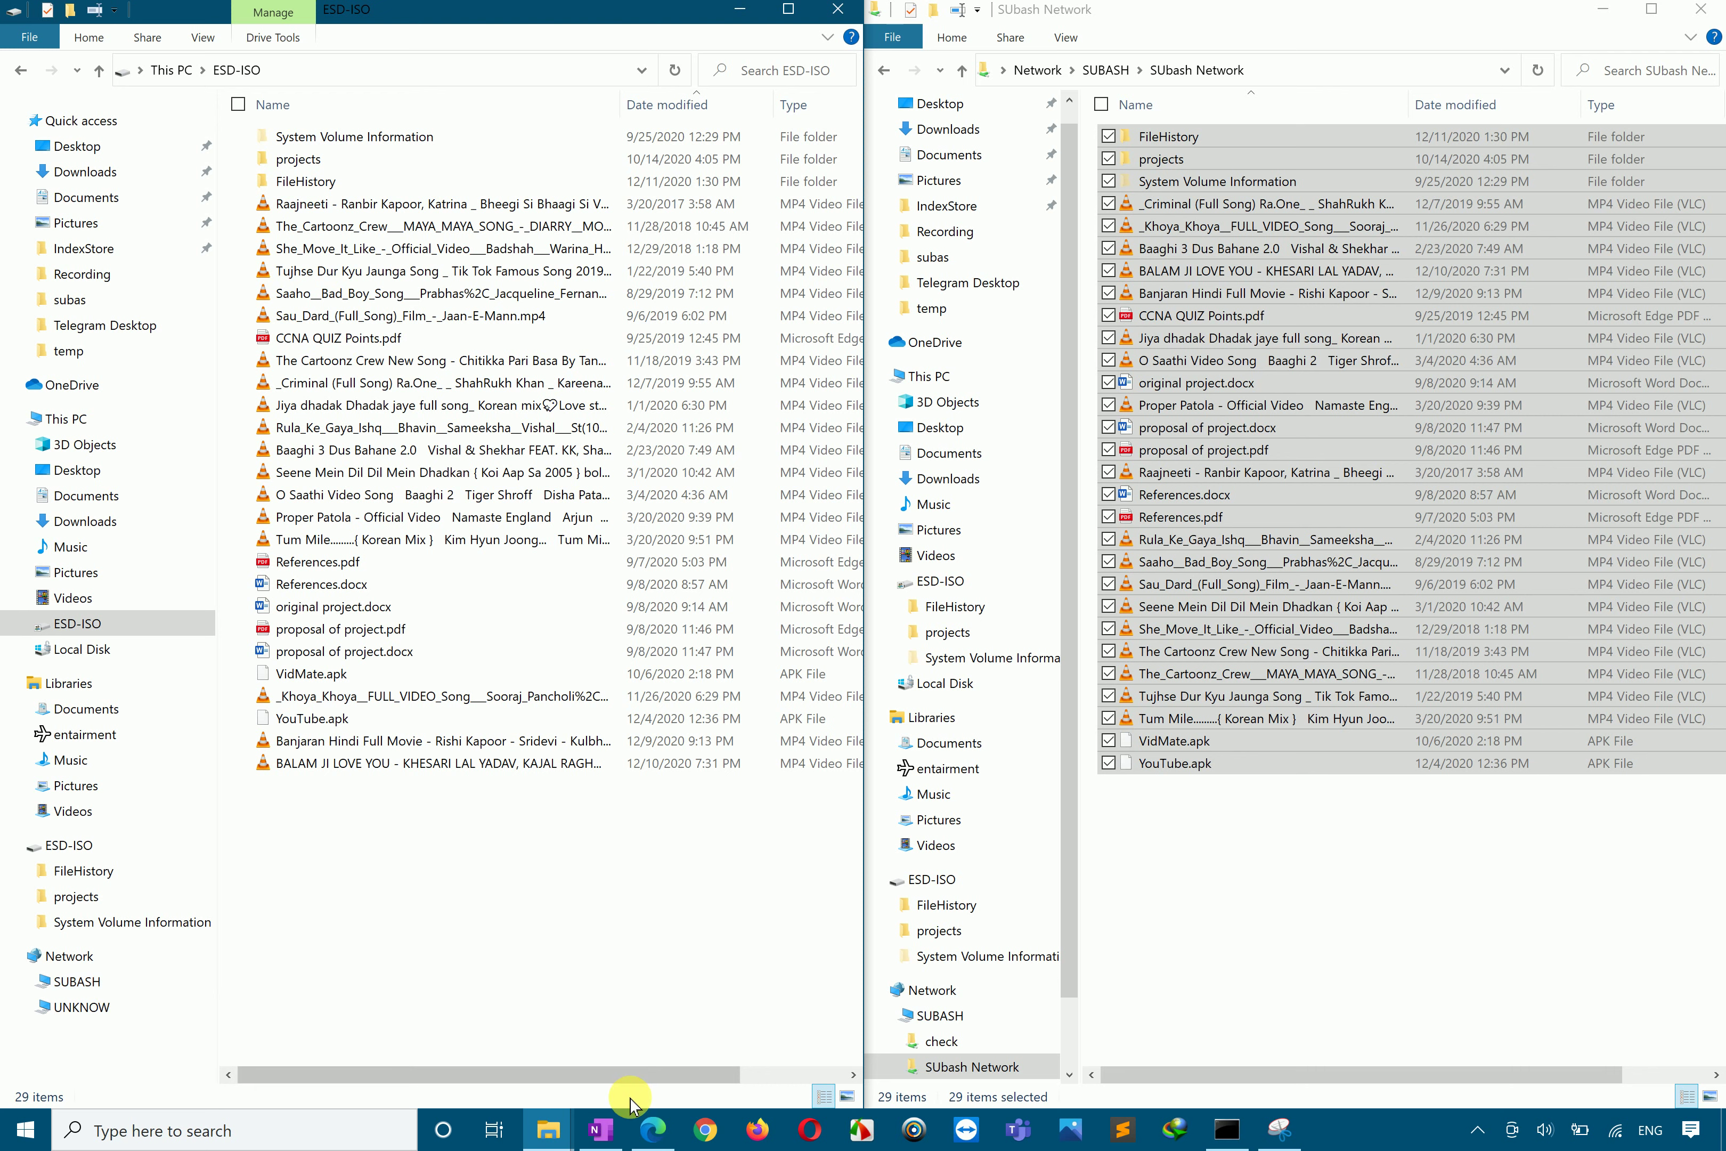
Step: Switch to the study guide PDF in Edge and draw two overlapping check marks beside the Web-Based Sharing and Access heading
click(652, 1141)
mouse_move(769, 232)
mouse_down()
mouse_move(790, 254)
mouse_move(953, 206)
mouse_up()
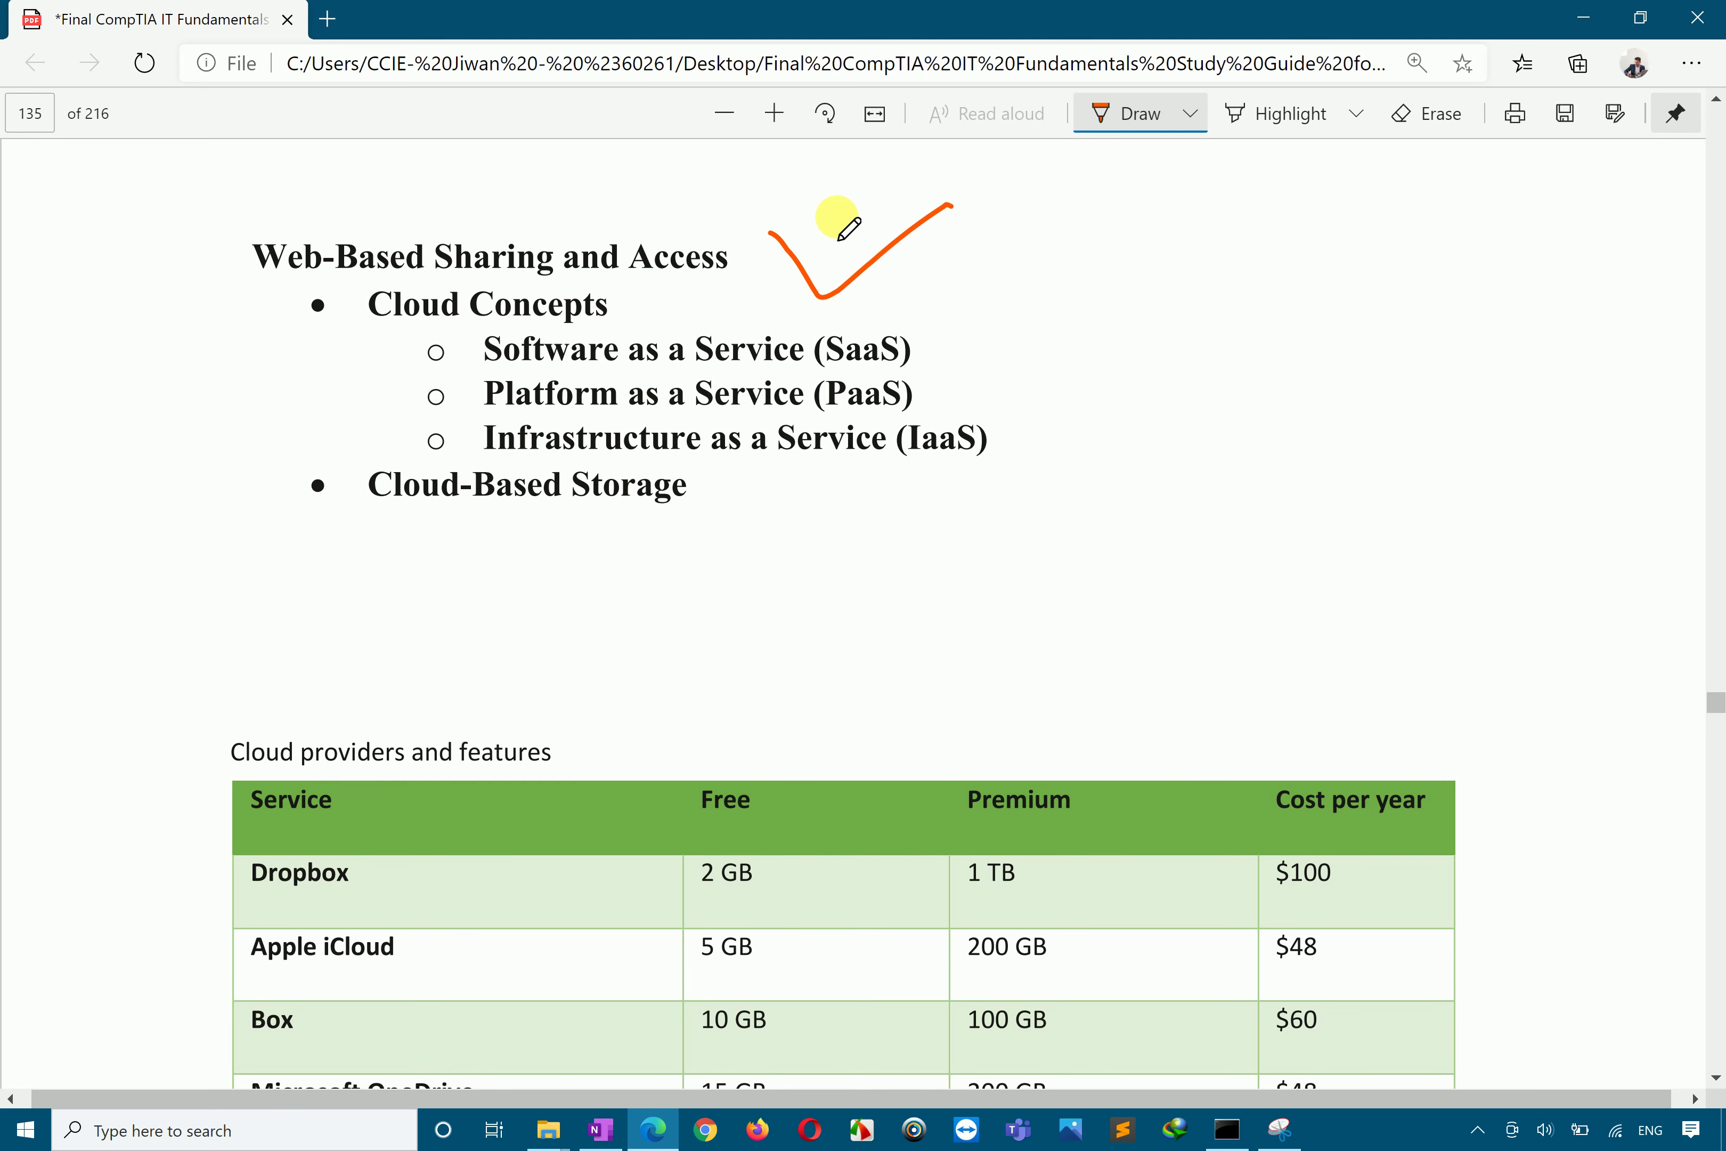
mouse_move(760, 230)
mouse_down()
mouse_move(821, 296)
mouse_move(995, 192)
mouse_up()
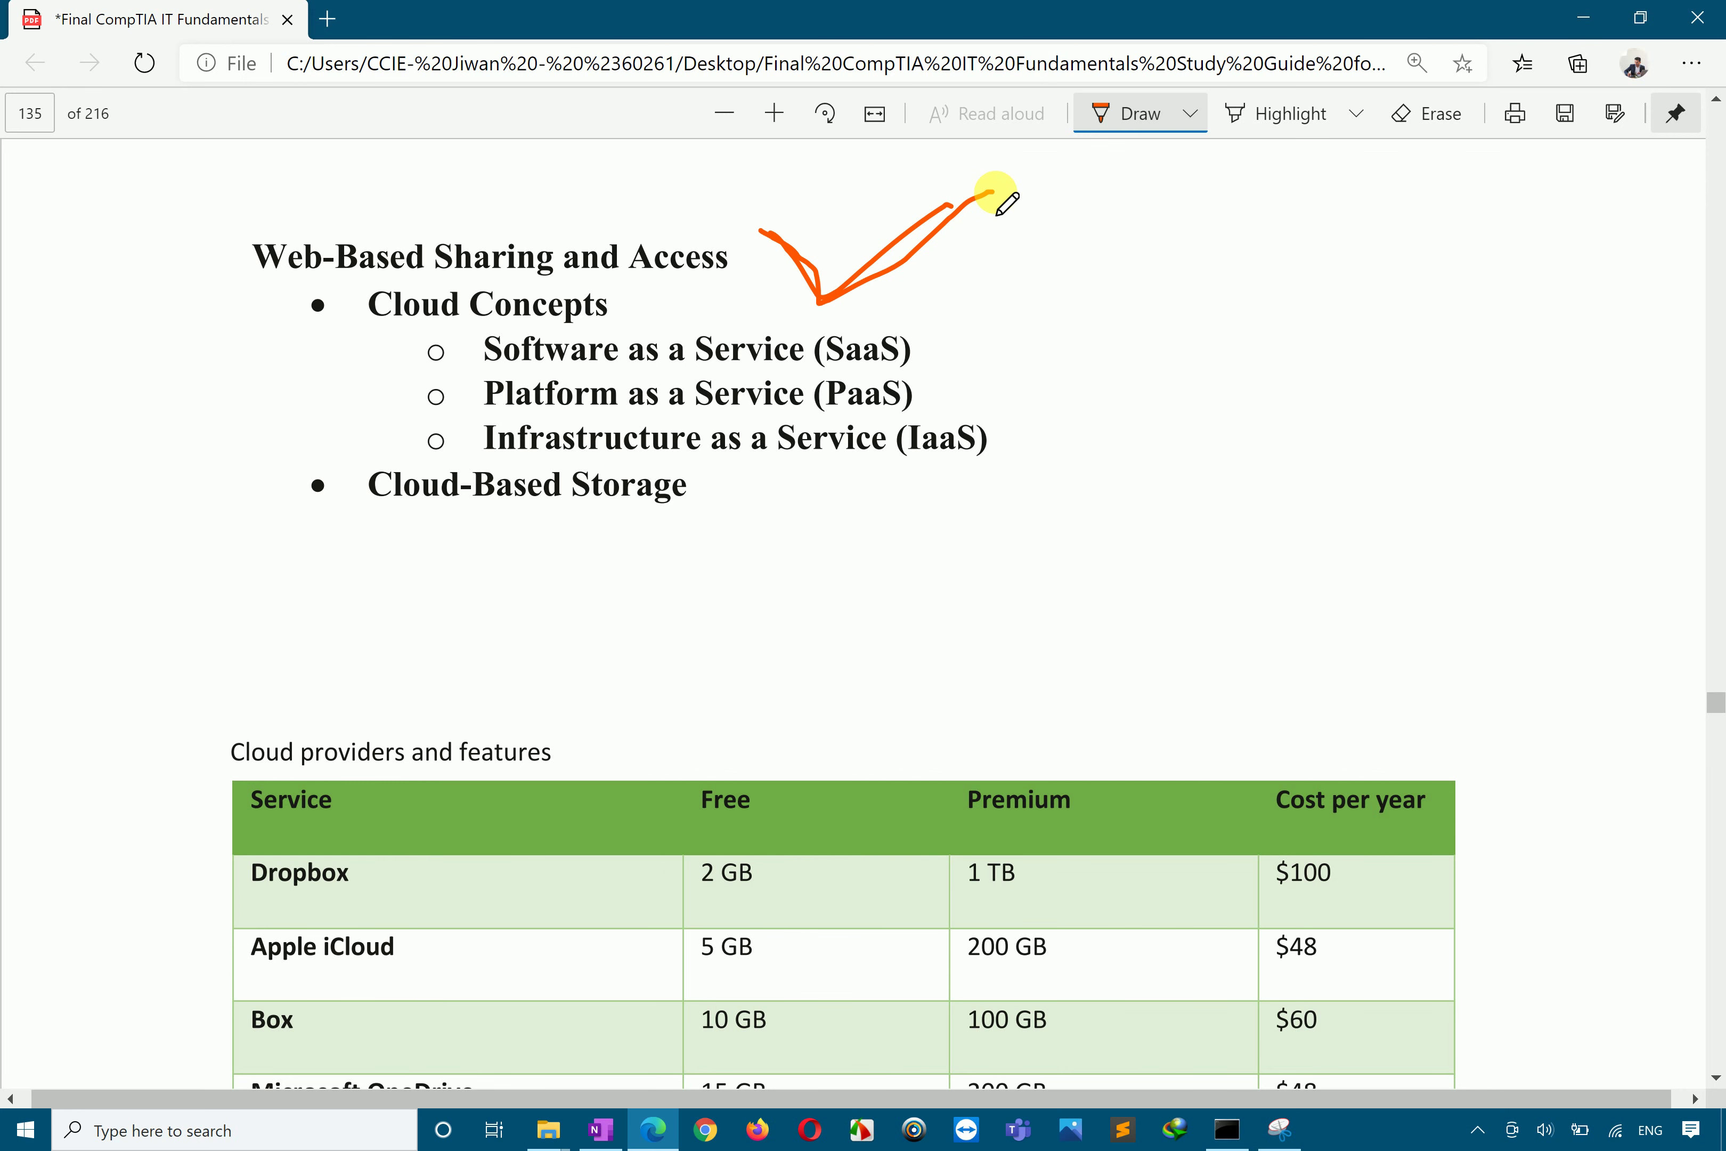
scroll(766, 509, down, 1)
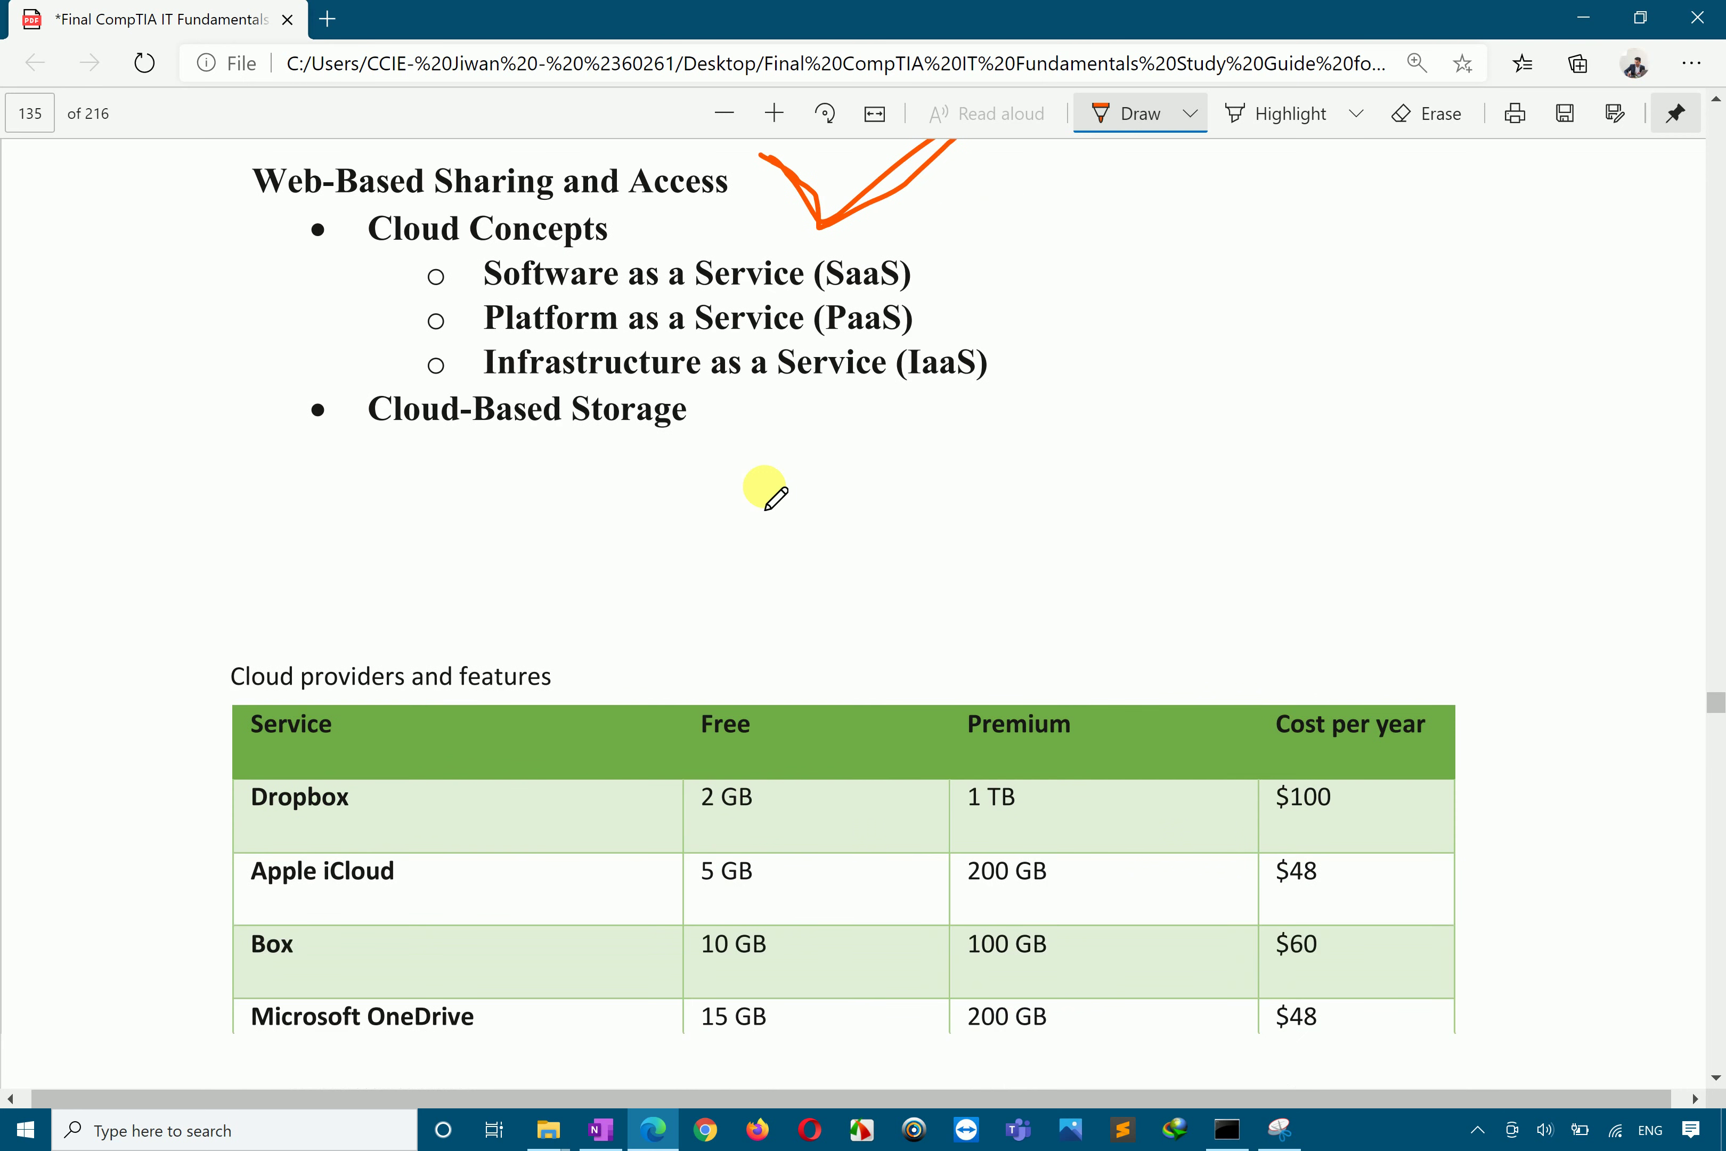